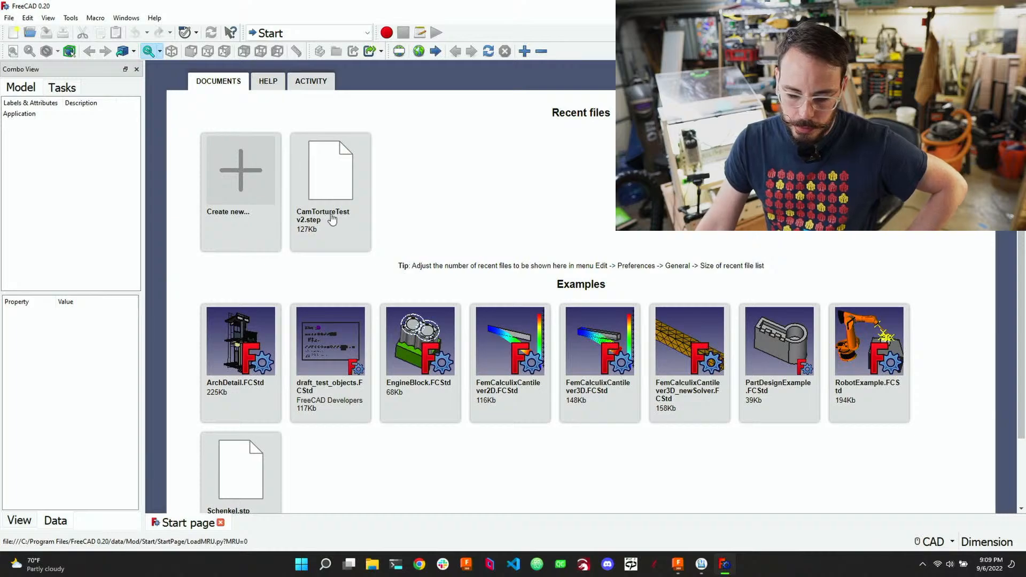
# Open the recent STEP file CamTortureTest v2.step and bring the whole plate into view from above
pyautogui.click(307, 219)
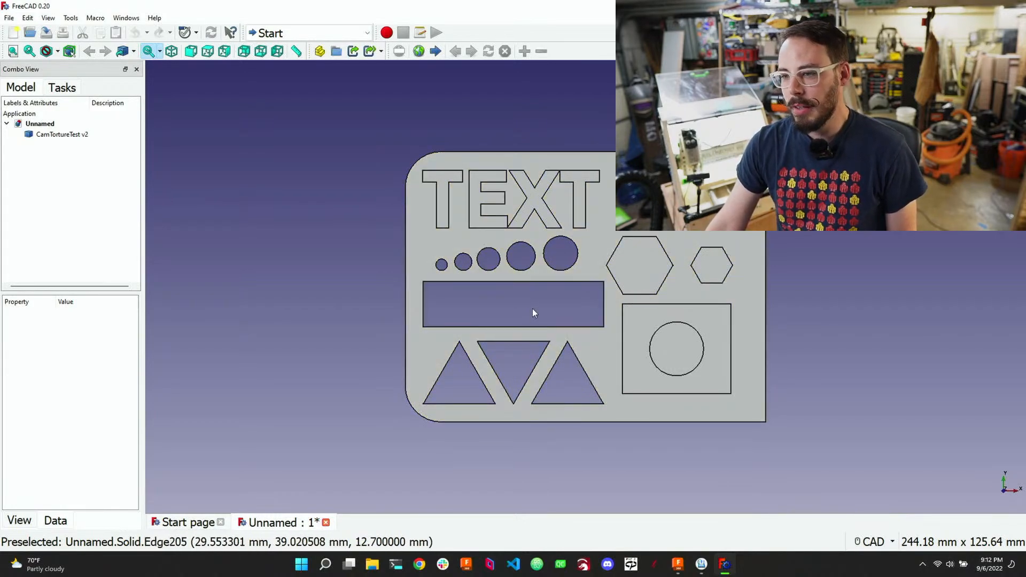
pyautogui.scroll(-2, 417, 311)
pyautogui.scroll(-3, 394, 303)
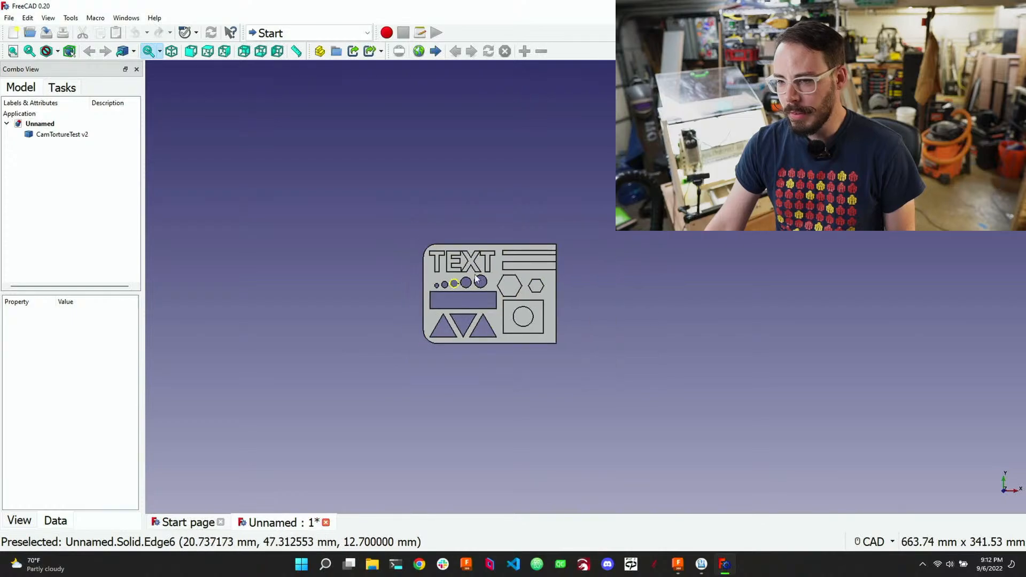
pyautogui.scroll(2, 589, 245)
pyautogui.scroll(2, 515, 301)
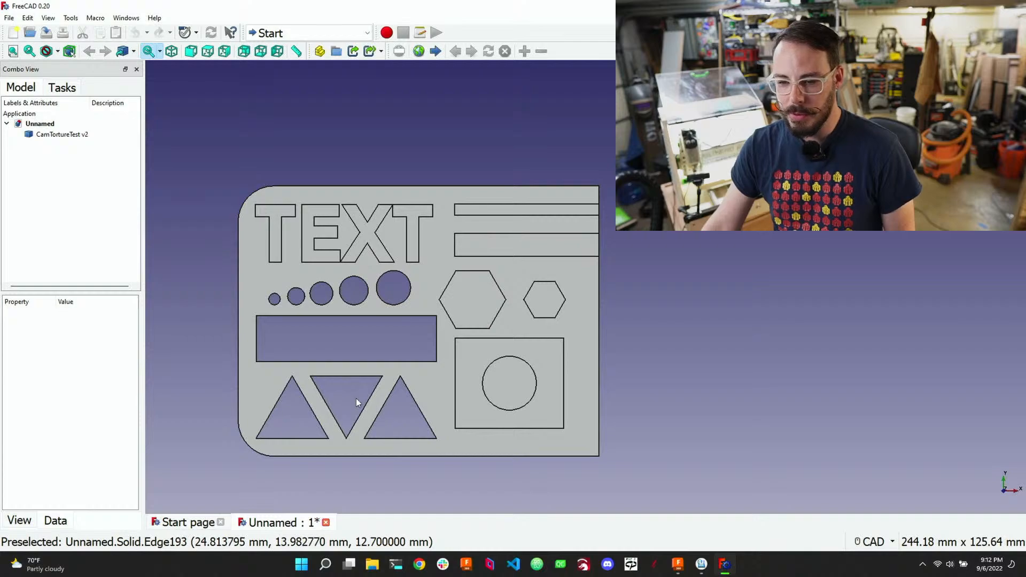
pyautogui.moveTo(419, 418); pyautogui.dragTo(415, 382, button='middle')
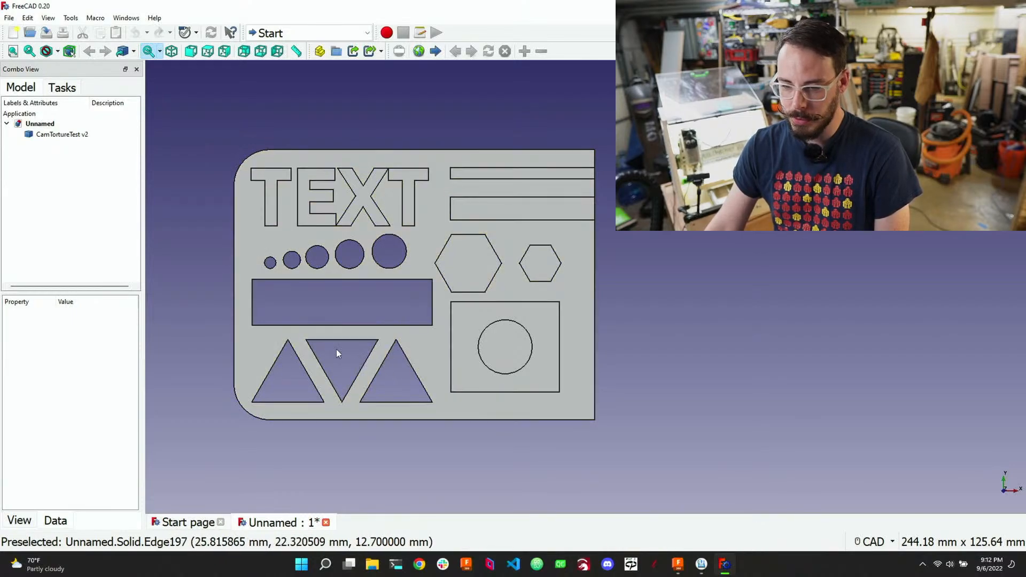
# Examine the plate's through cutouts, round holes, hexagonal and square pockets, and open slots from an angled view
pyautogui.click(373, 371)
pyautogui.moveTo(373, 370); pyautogui.dragTo(333, 321, button='middle')
pyautogui.scroll(-3, 375, 353)
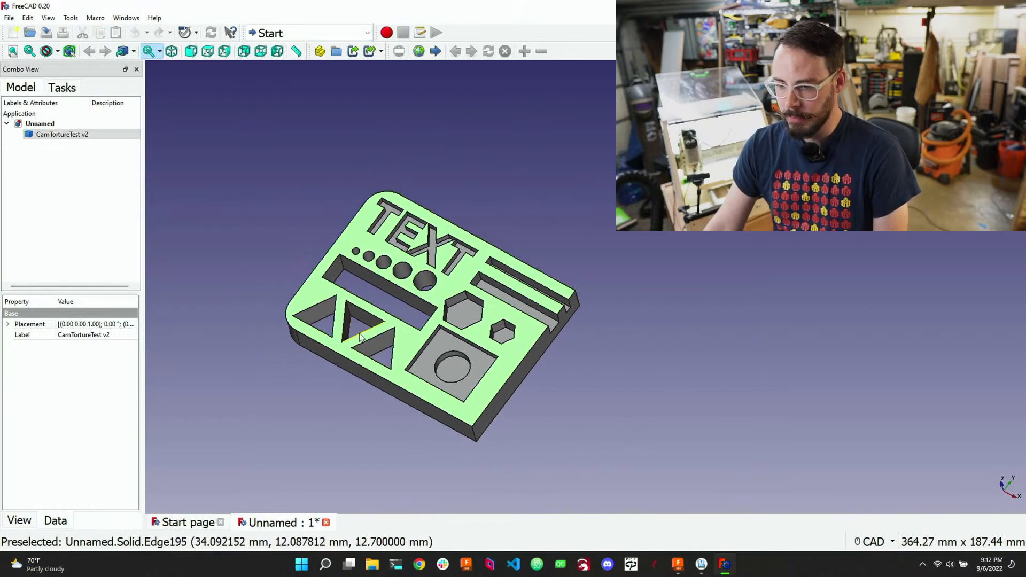
pyautogui.scroll(4, 438, 396)
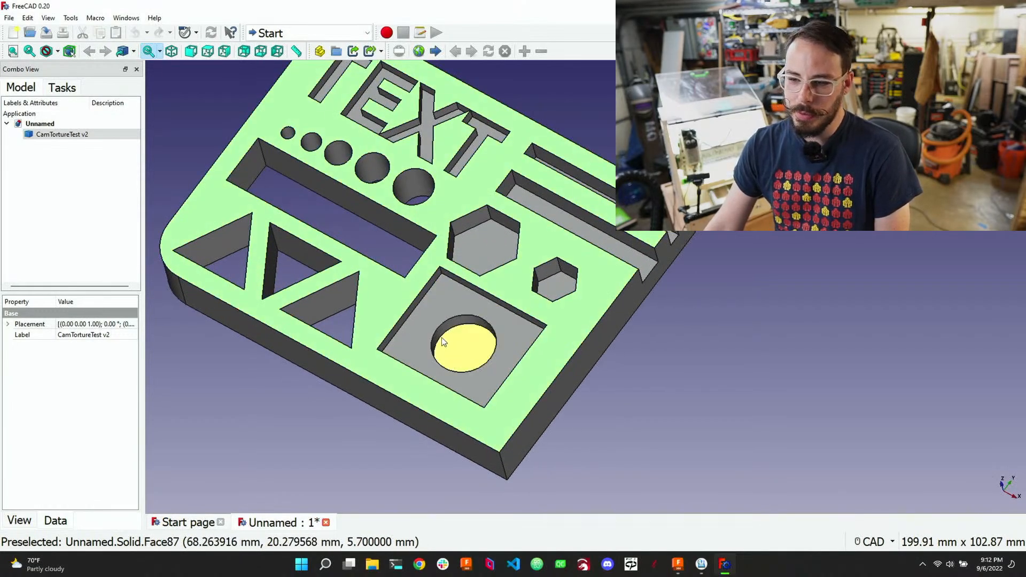
pyautogui.scroll(-3, 390, 362)
pyautogui.scroll(3, 522, 278)
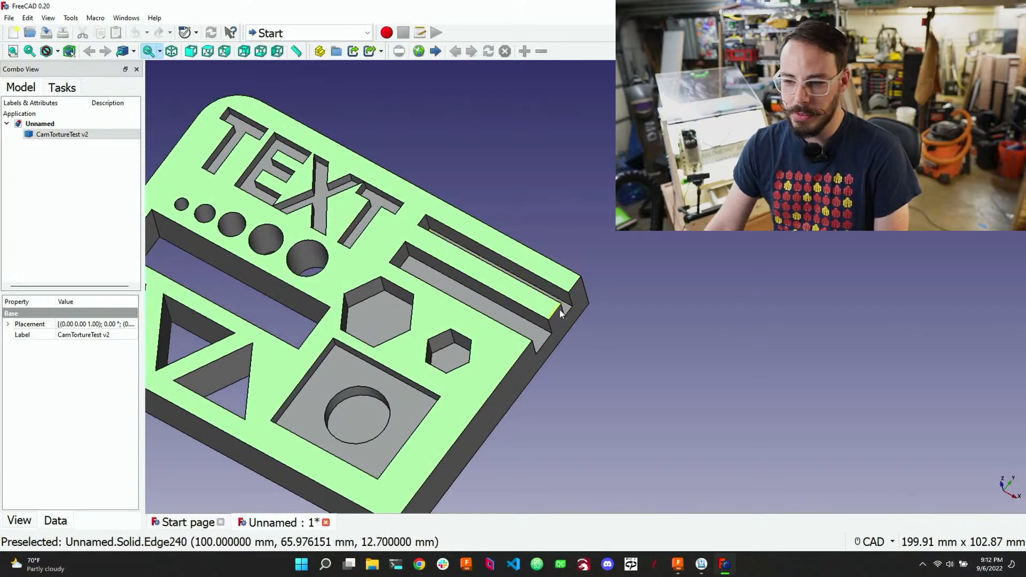
pyautogui.scroll(-2, 539, 343)
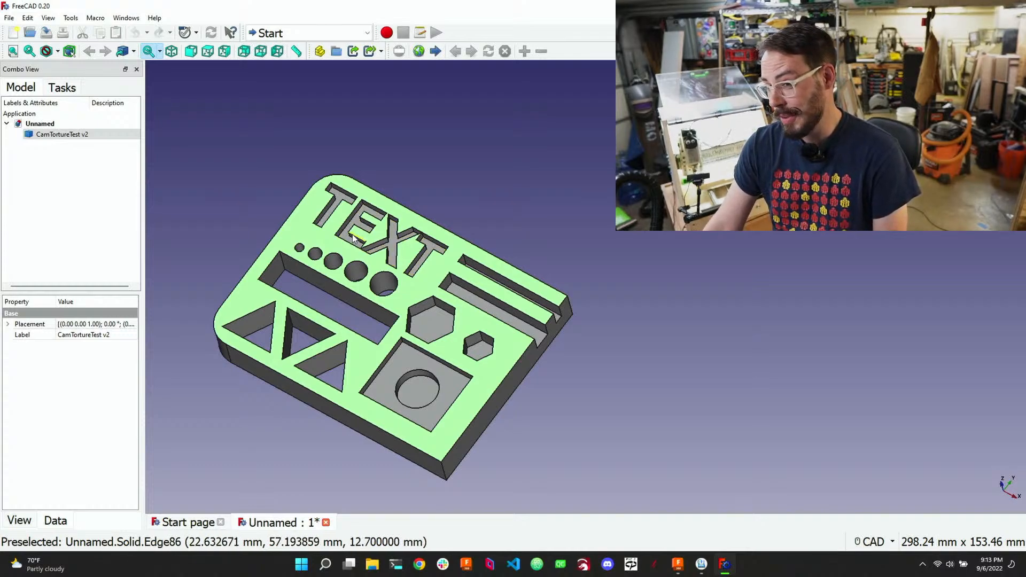
pyautogui.scroll(-2, 353, 238)
pyautogui.scroll(4, 350, 235)
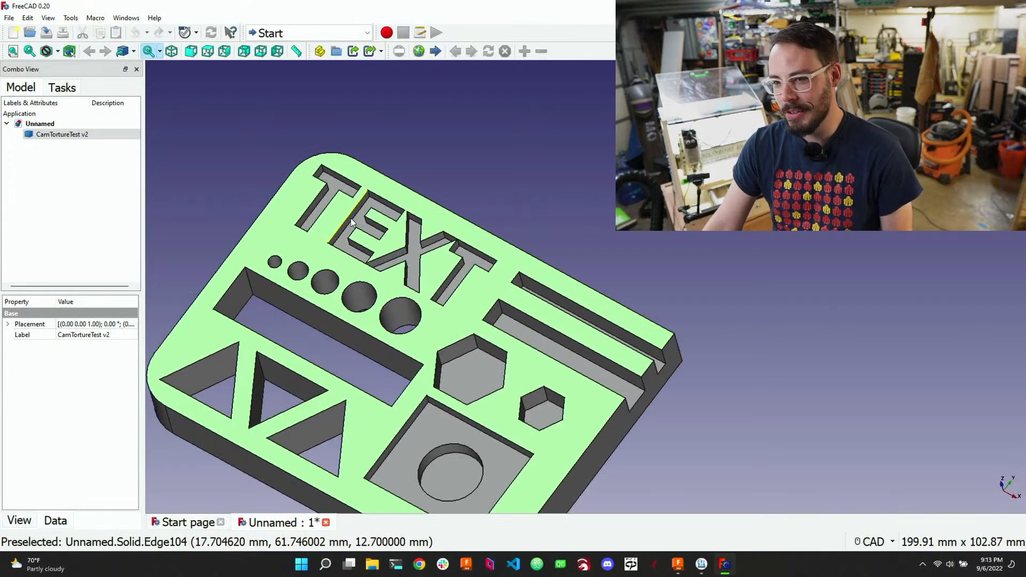
pyautogui.click(331, 251)
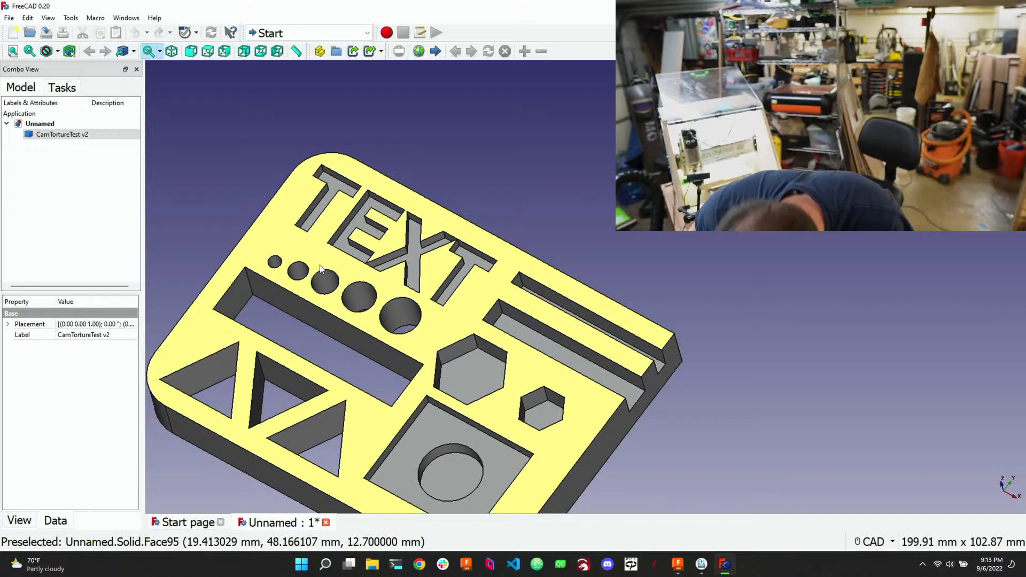
pyautogui.scroll(-3, 374, 251)
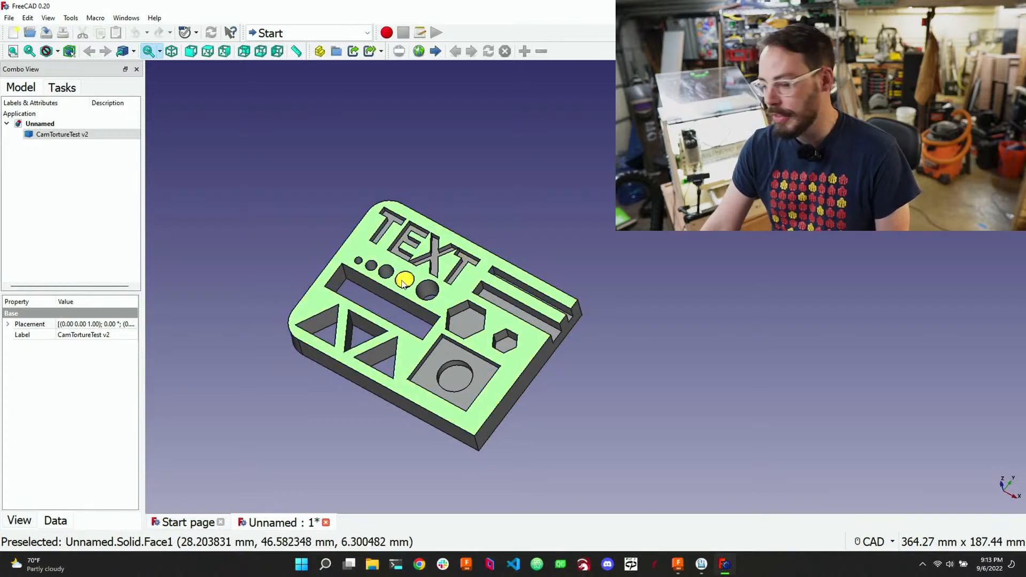
pyautogui.click(468, 284)
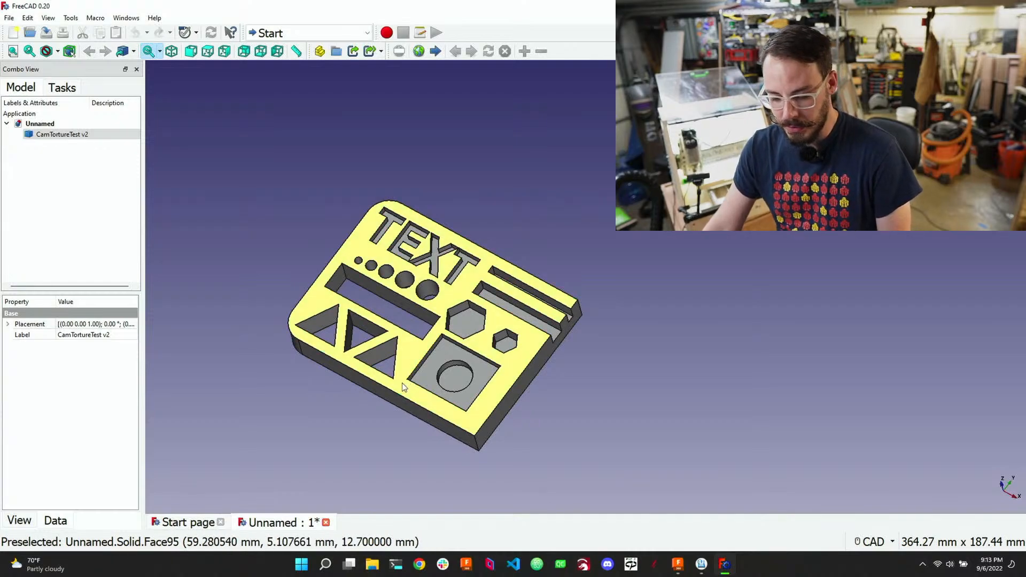
pyautogui.scroll(-1, 404, 362)
pyautogui.scroll(4, 376, 372)
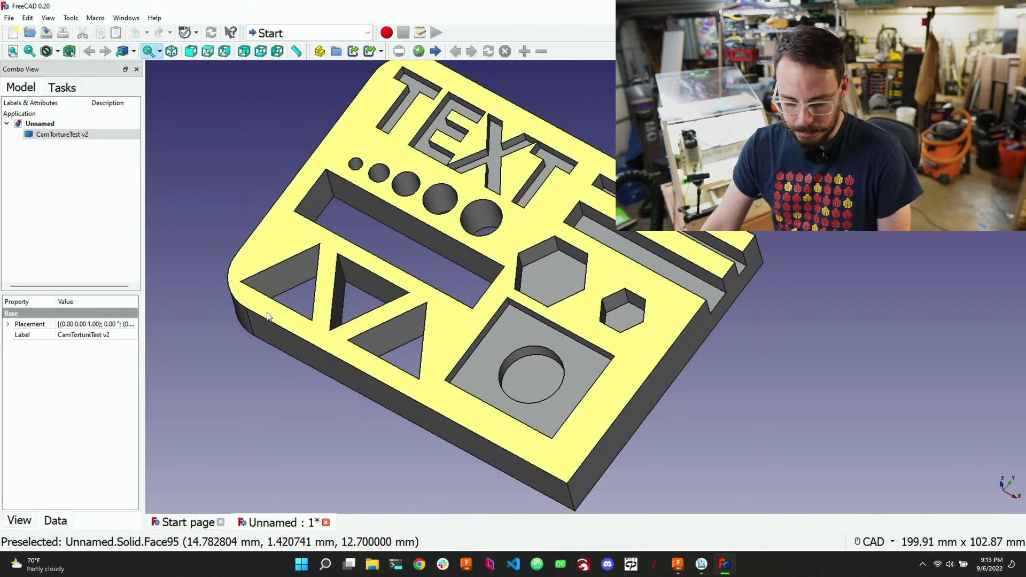
pyautogui.click(269, 314)
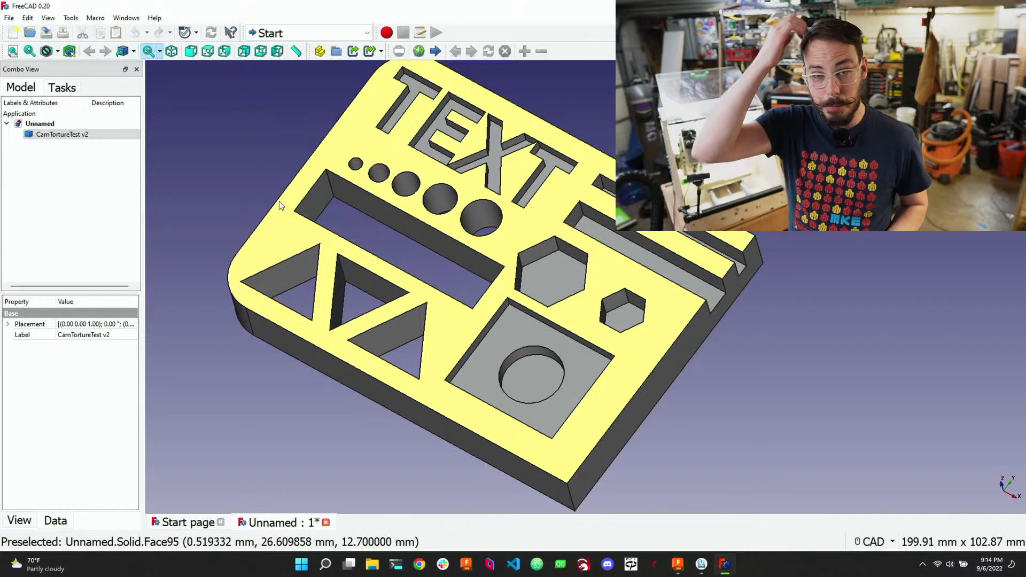
pyautogui.click(521, 172)
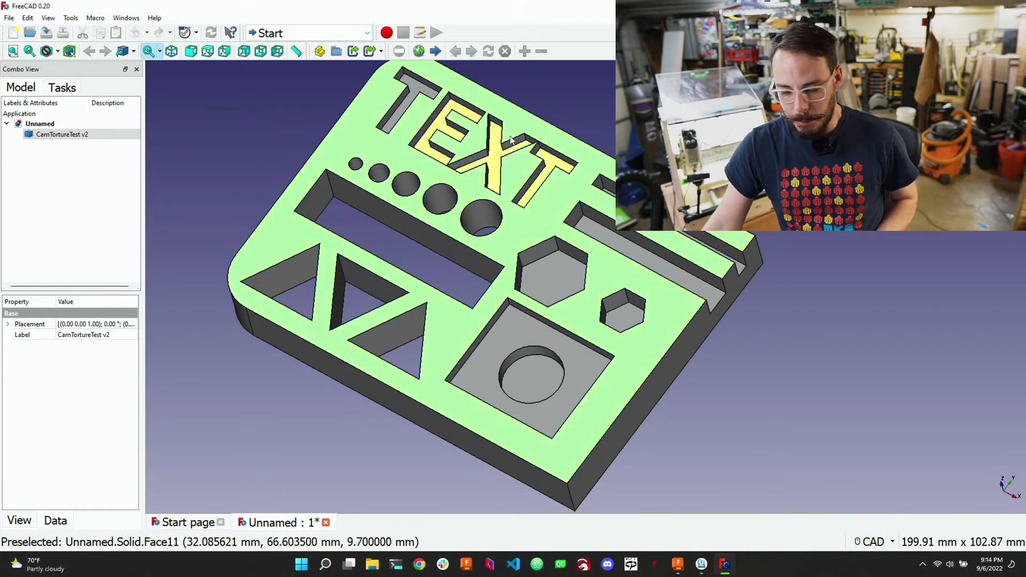
# Examine the recessed TEXT lettering up close, especially the corners where the X meets the neighbouring E and T
pyautogui.scroll(-4, 529, 166)
pyautogui.scroll(6, 534, 136)
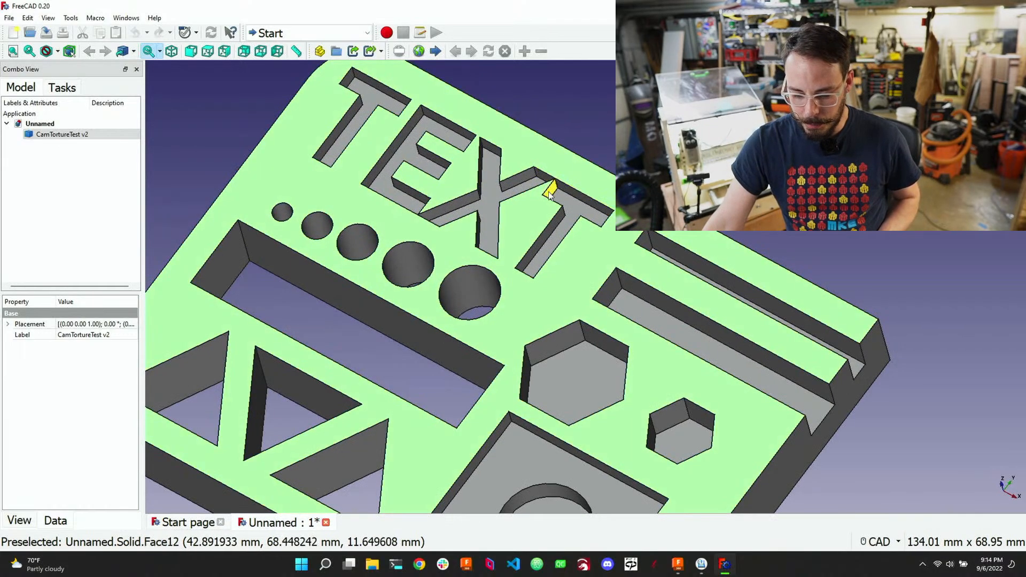
pyautogui.scroll(4, 550, 188)
pyautogui.scroll(5, 565, 174)
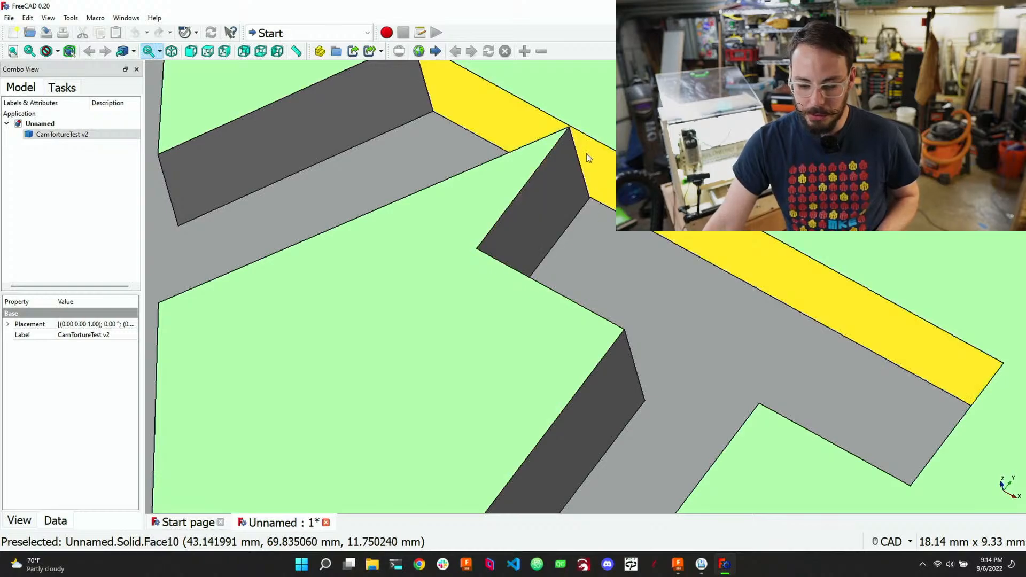
pyautogui.scroll(-5, 586, 153)
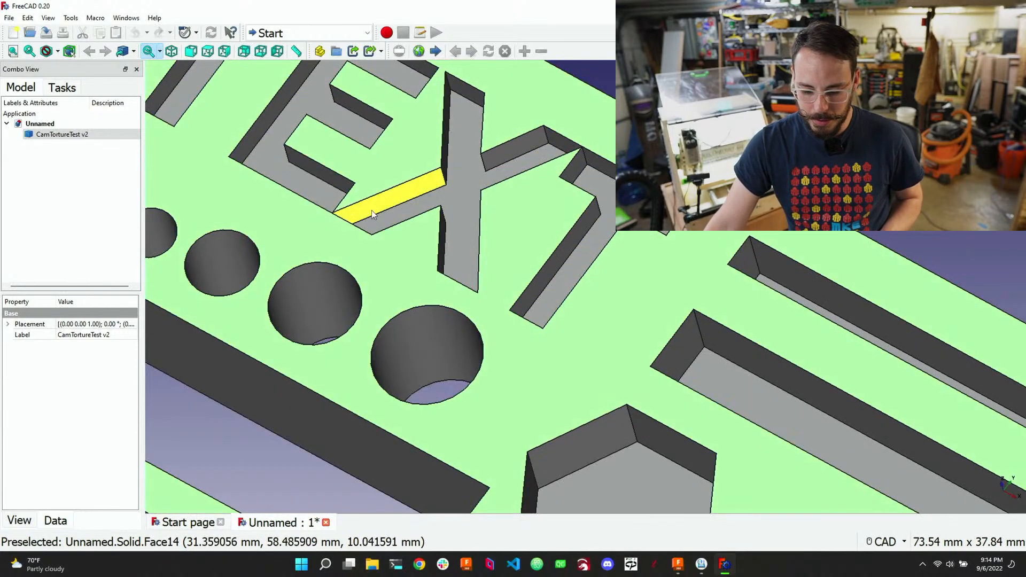
pyautogui.moveTo(372, 214); pyautogui.dragTo(404, 225, button='right')
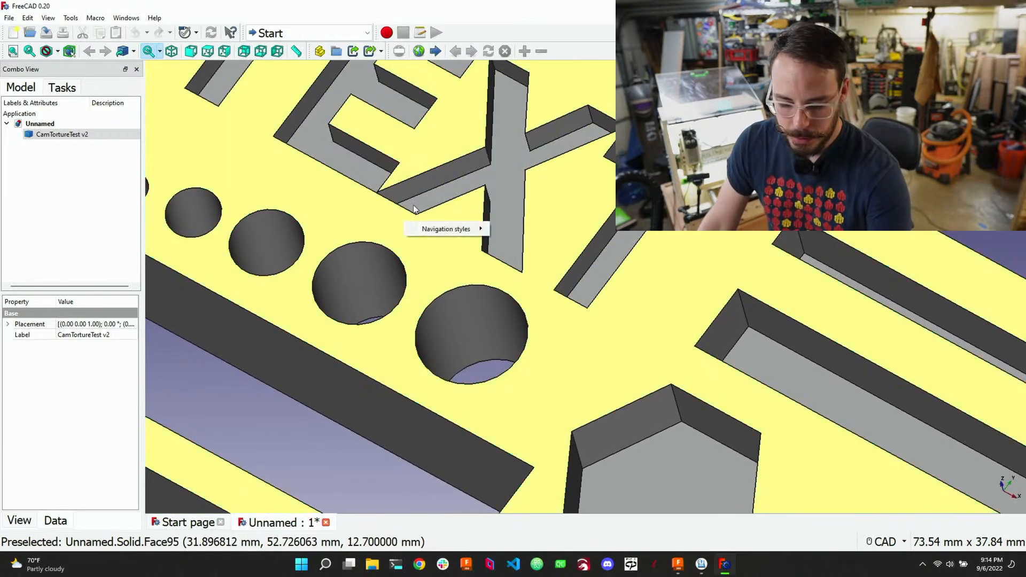
pyautogui.click(475, 203)
pyautogui.moveTo(475, 204); pyautogui.dragTo(409, 268)
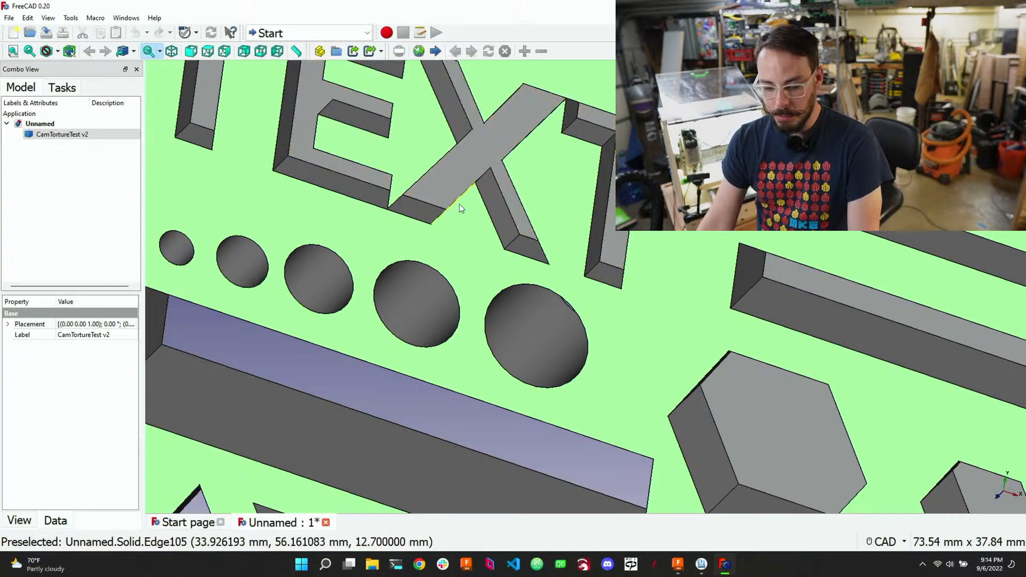
pyautogui.click(473, 213)
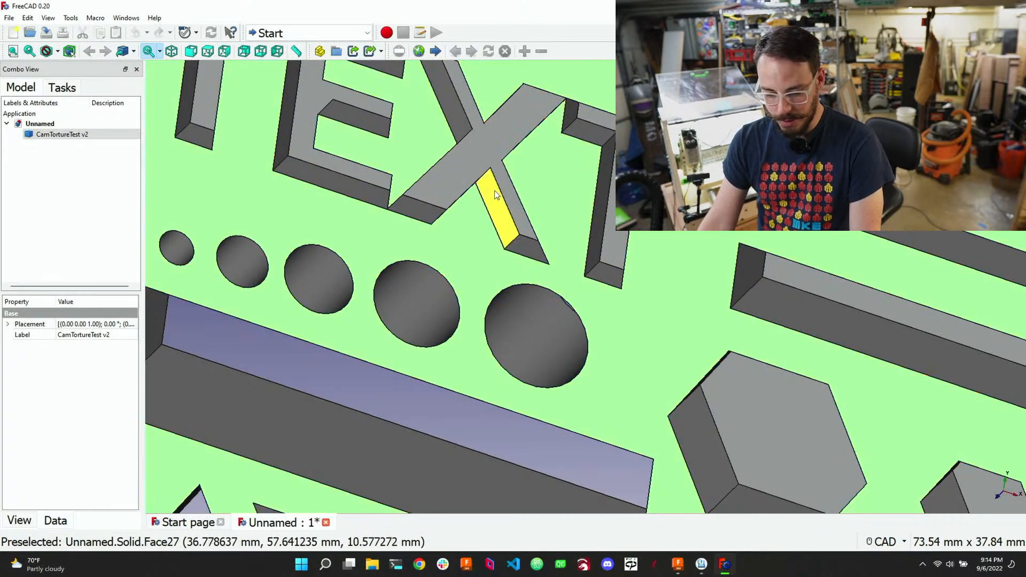
pyautogui.rightClick(492, 196)
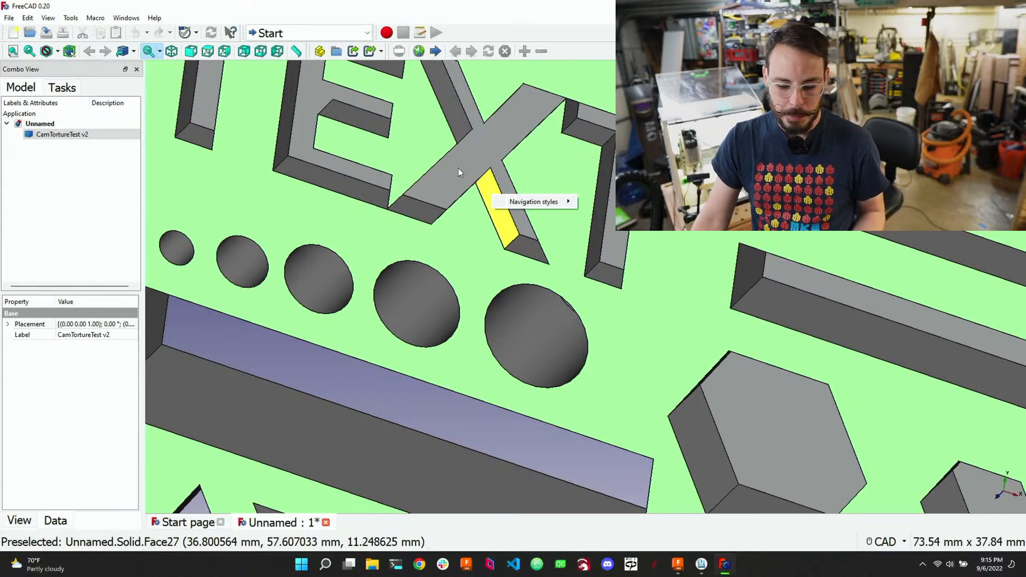
pyautogui.click(388, 204)
pyautogui.scroll(-1, 390, 194)
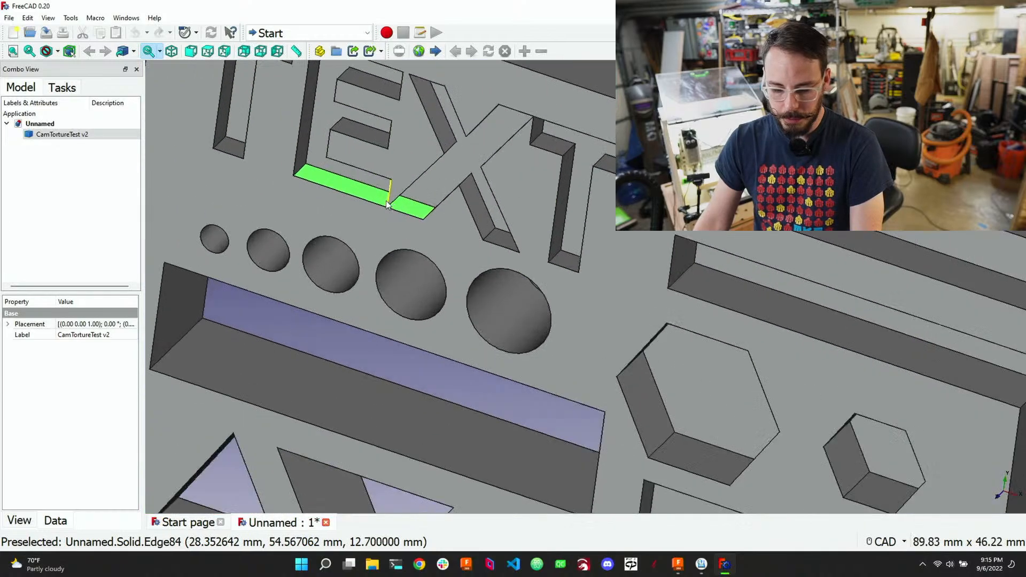
pyautogui.scroll(5, 390, 194)
pyautogui.moveTo(359, 195)
pyautogui.mouseDown()
pyautogui.moveTo(356, 171)
pyautogui.moveTo(368, 186)
pyautogui.mouseUp()
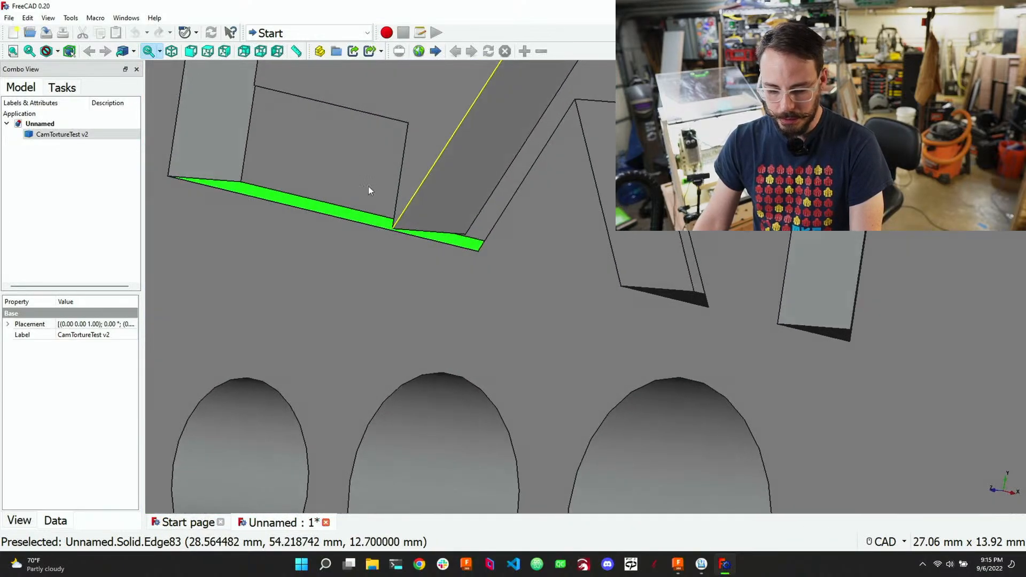
pyautogui.scroll(6, 418, 235)
pyautogui.moveTo(418, 236); pyautogui.dragTo(484, 236)
pyautogui.scroll(-5, 636, 246)
pyautogui.scroll(-3, 633, 246)
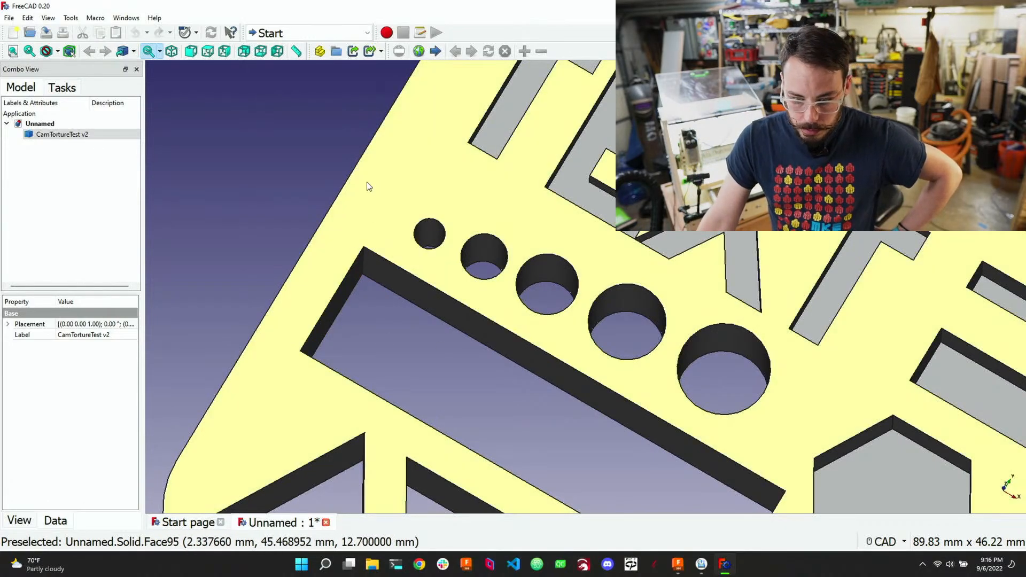
# Switch to the Path workbench and dismiss the unit schema warning
pyautogui.scroll(-5, 358, 188)
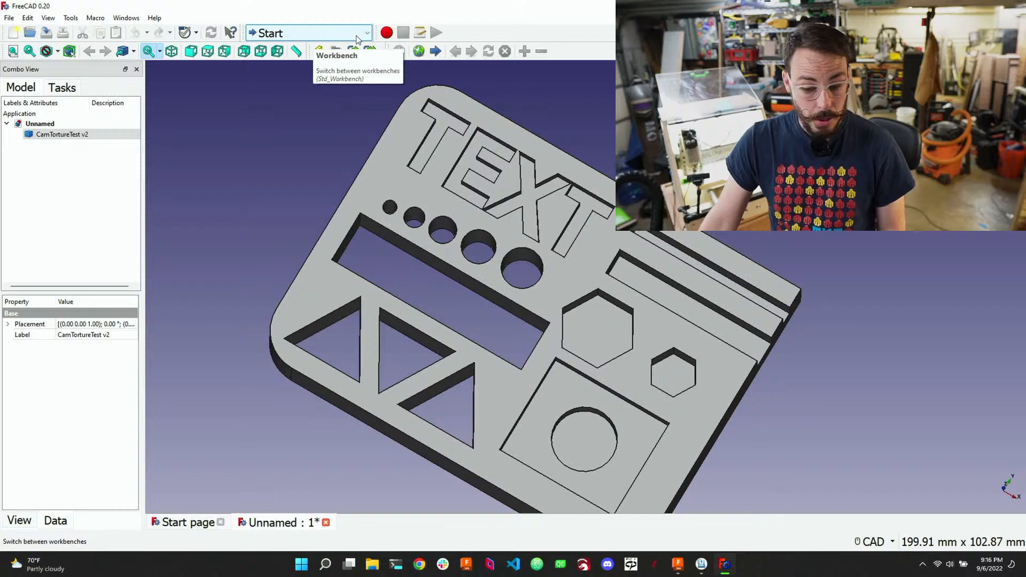
pyautogui.click(368, 35)
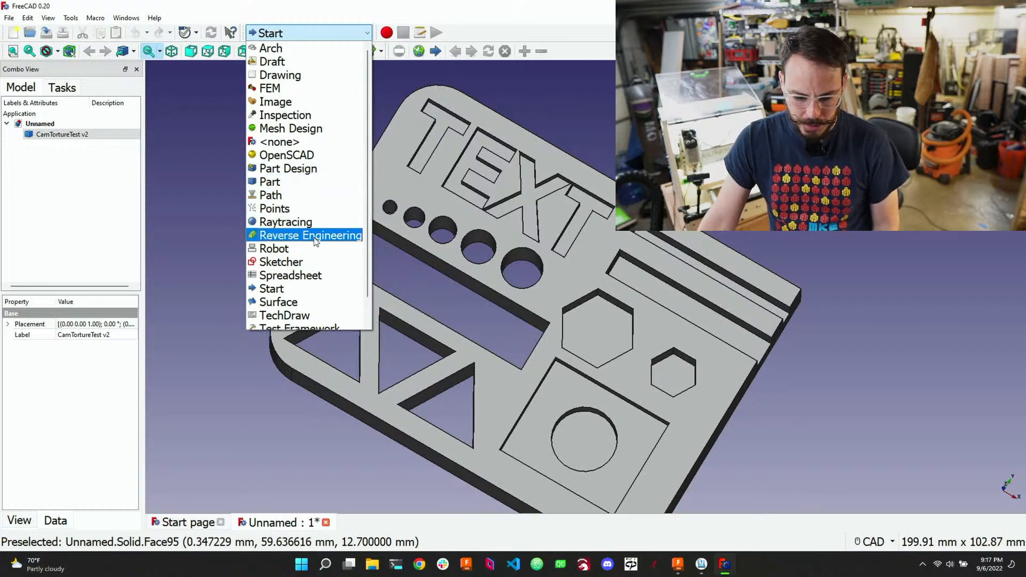
pyautogui.scroll(-1, 285, 244)
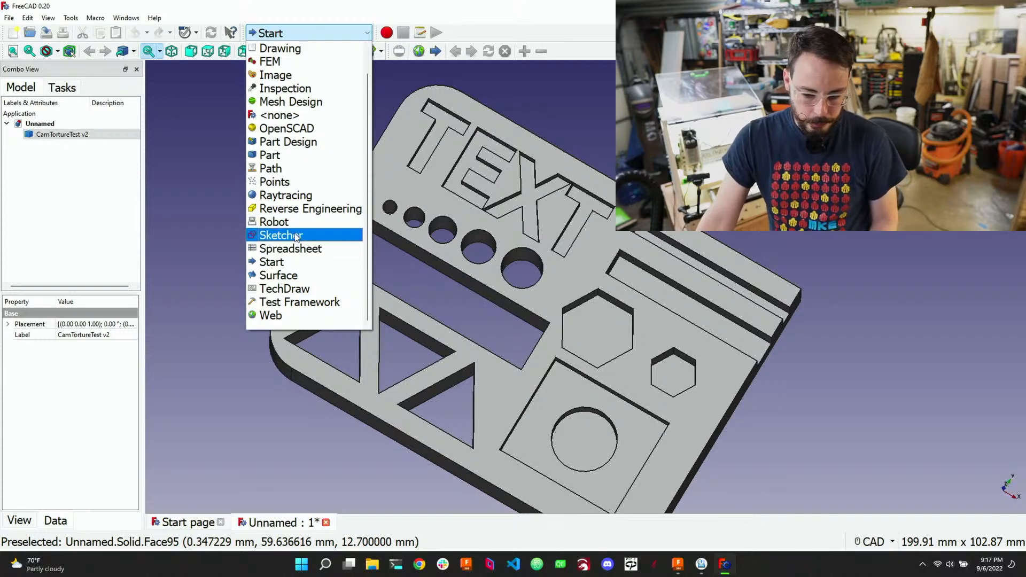
pyautogui.click(289, 169)
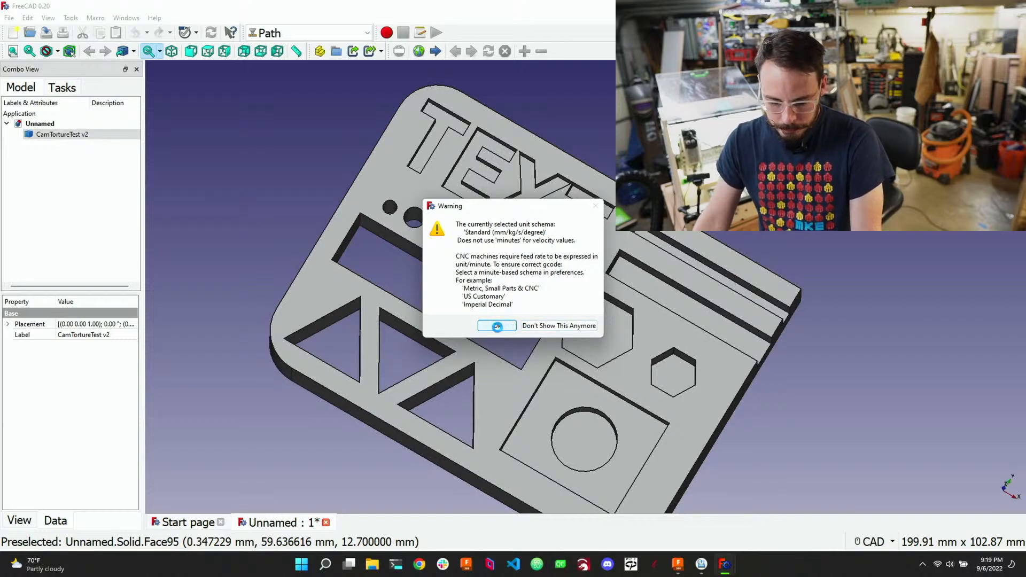
pyautogui.click(497, 326)
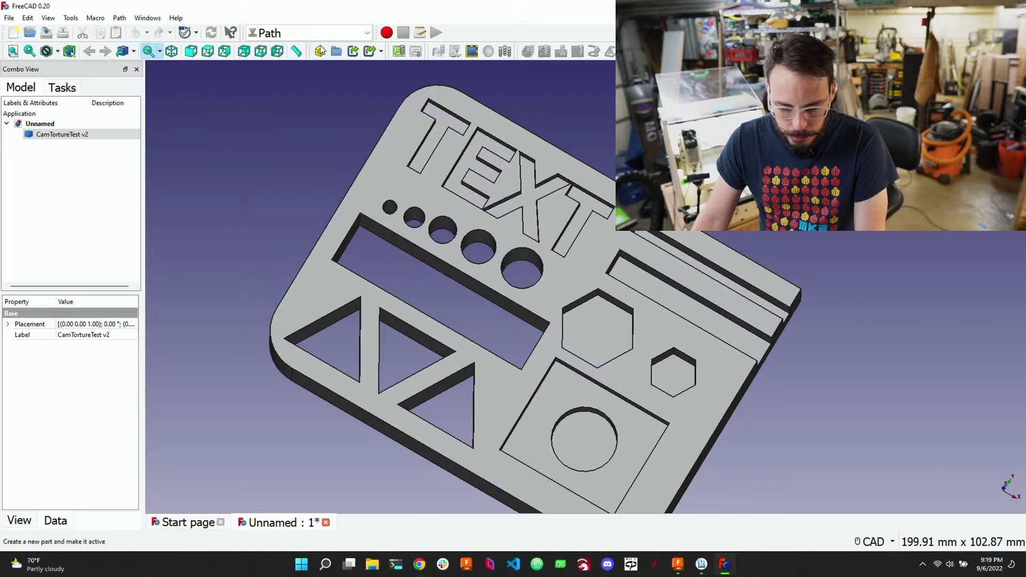
# Set the preferences' unit system to the metric small parts scheme and apply it
pyautogui.click(27, 18)
pyautogui.click(7, 17)
pyautogui.click(7, 17)
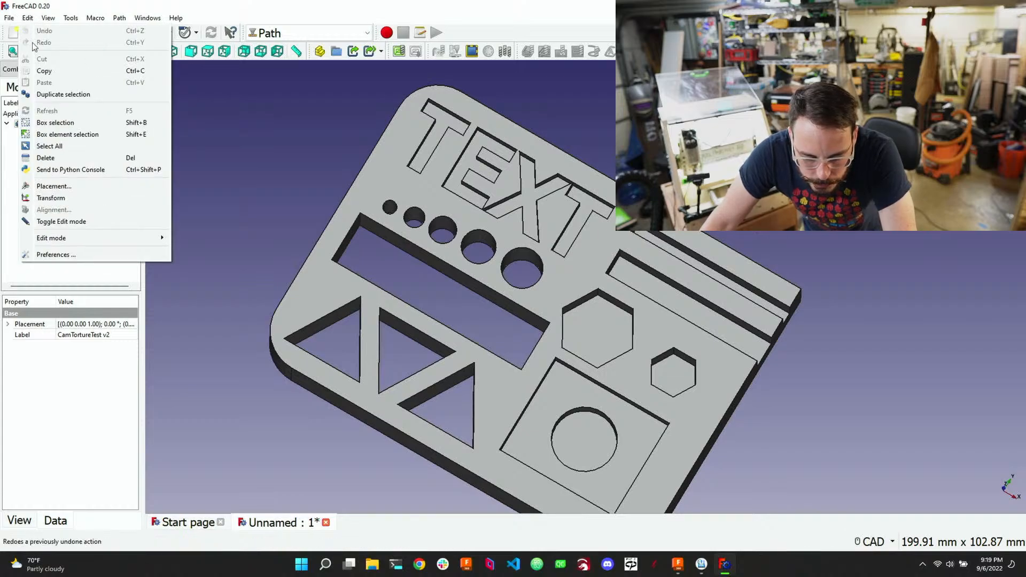
pyautogui.click(81, 255)
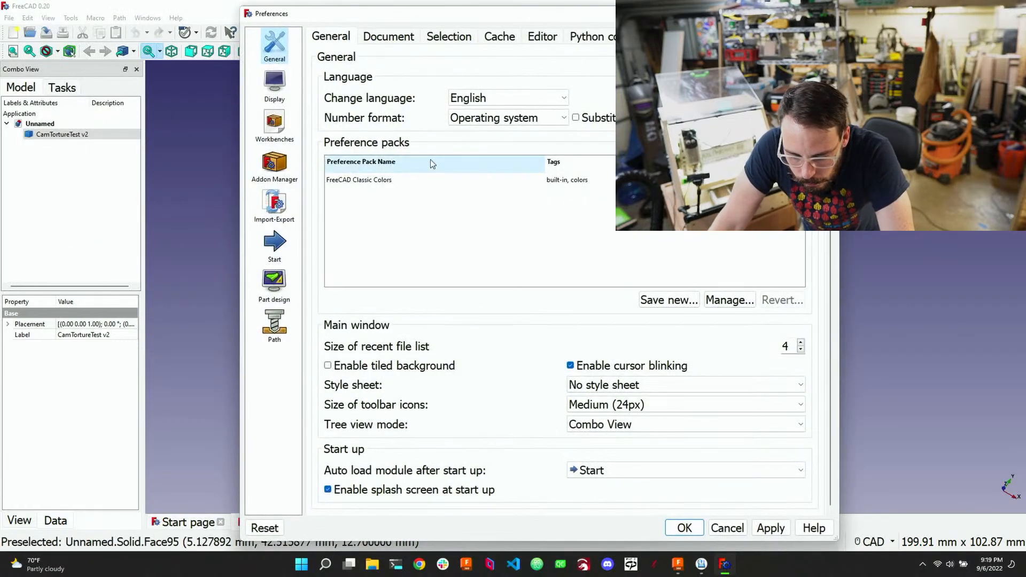
pyautogui.click(786, 36)
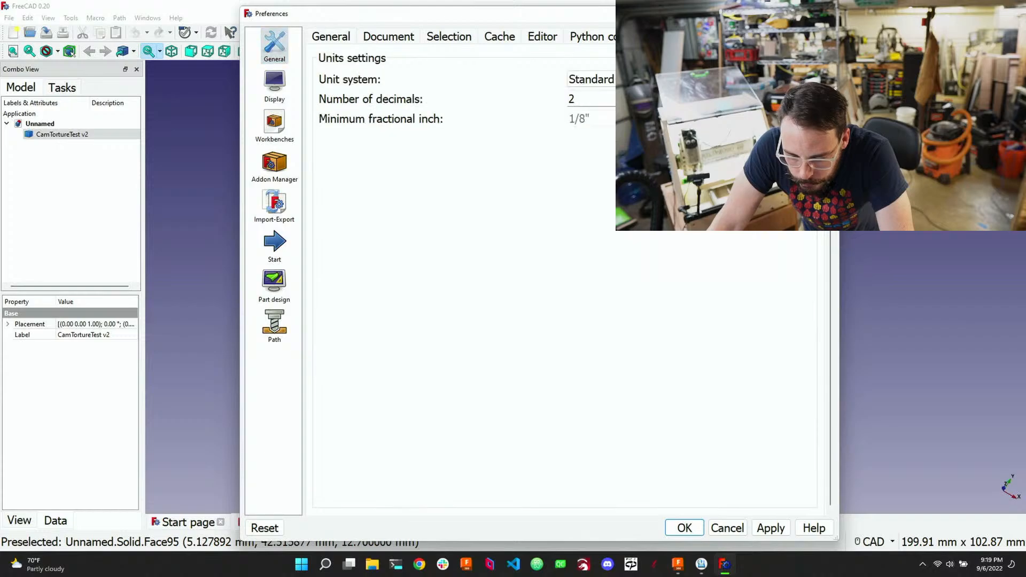
pyautogui.click(641, 79)
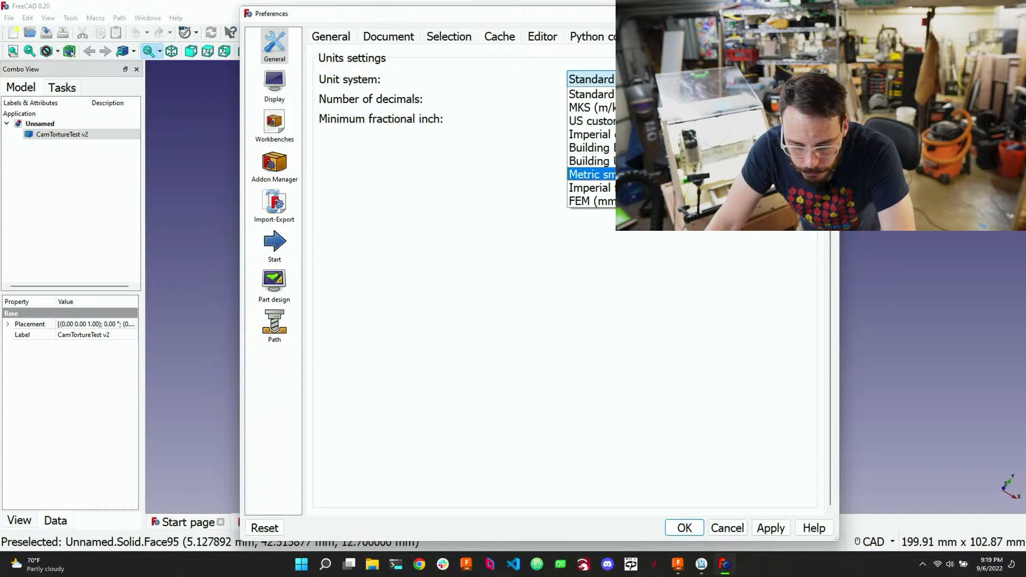
pyautogui.click(642, 175)
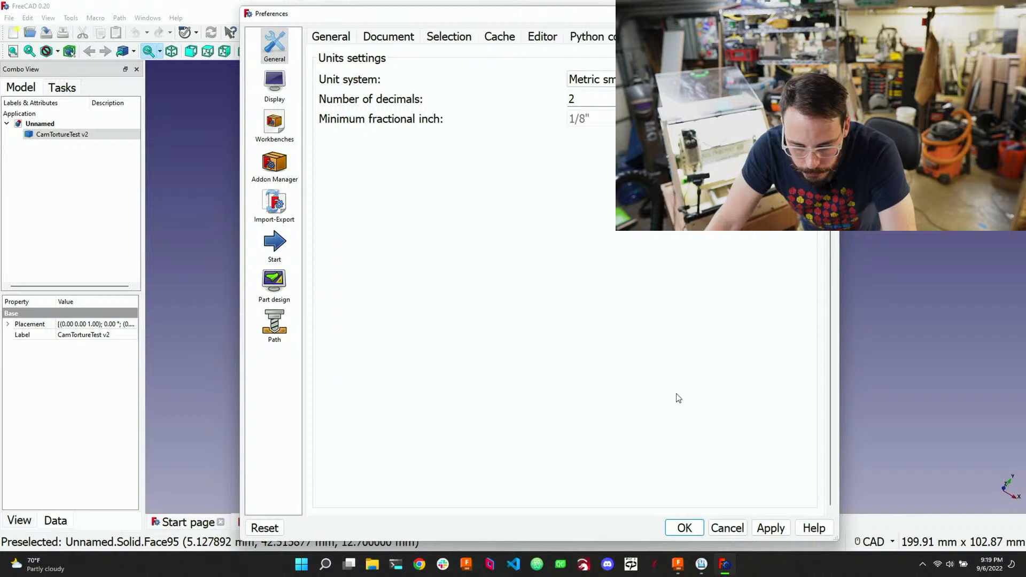
pyautogui.click(770, 528)
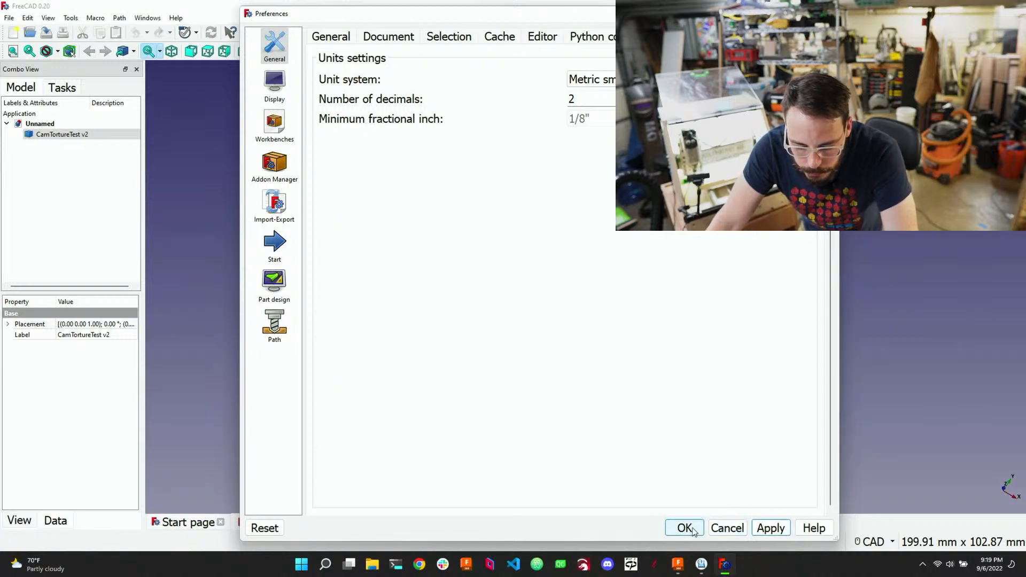
pyautogui.click(685, 528)
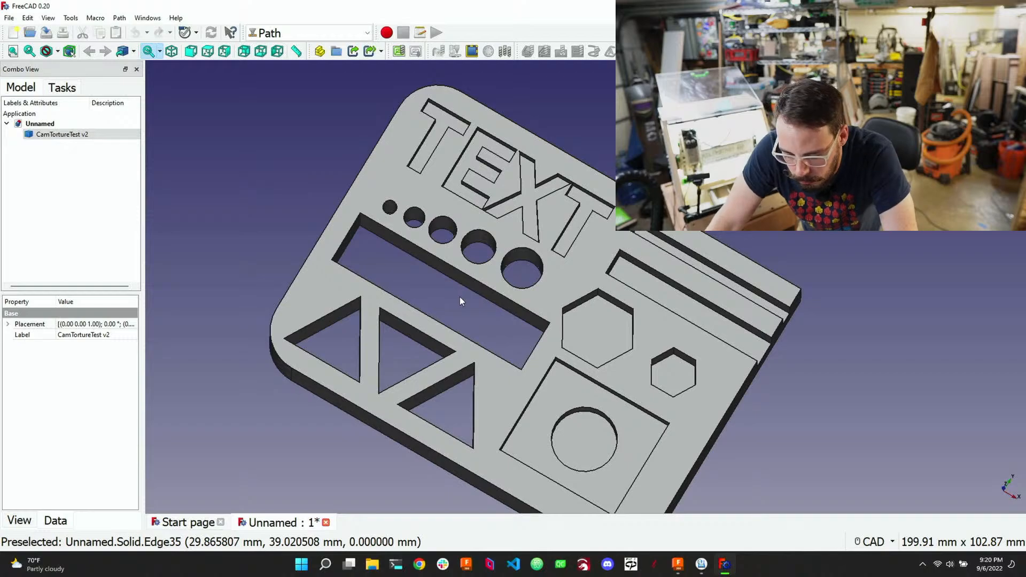
# Open the toolbit selection and agree to set up the toolbit working directory
pyautogui.scroll(-2, 459, 297)
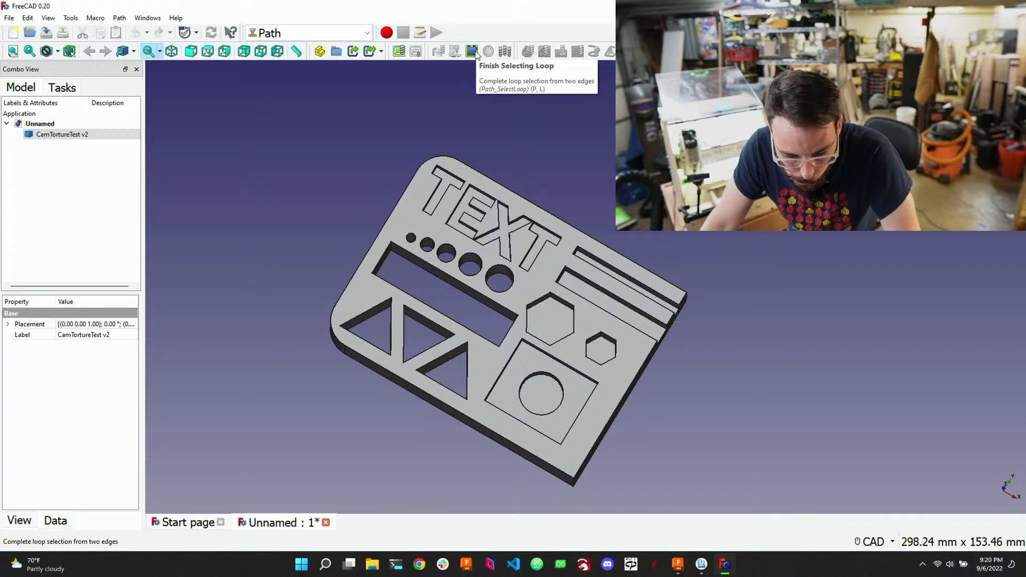
pyautogui.click(505, 52)
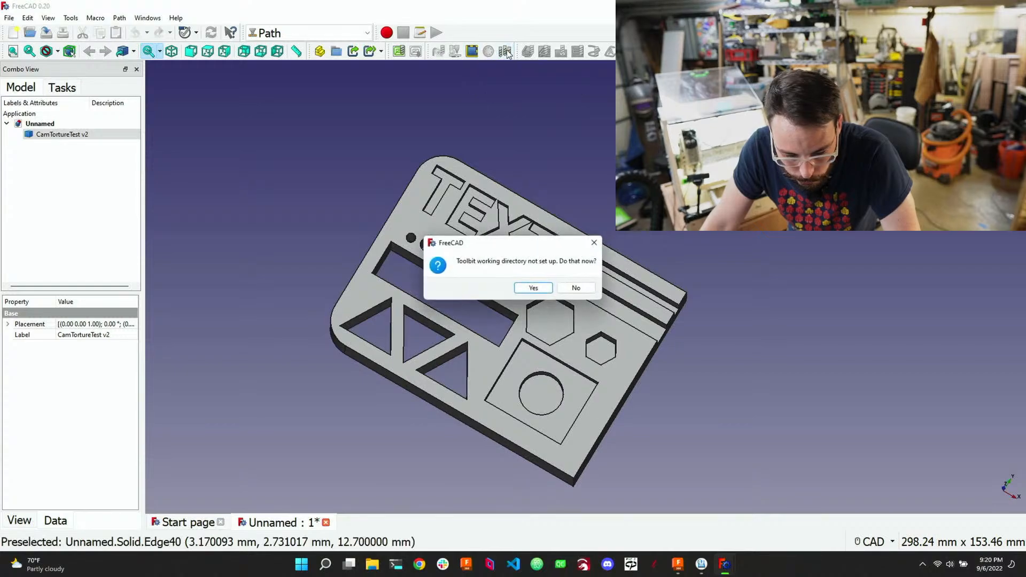
pyautogui.click(542, 290)
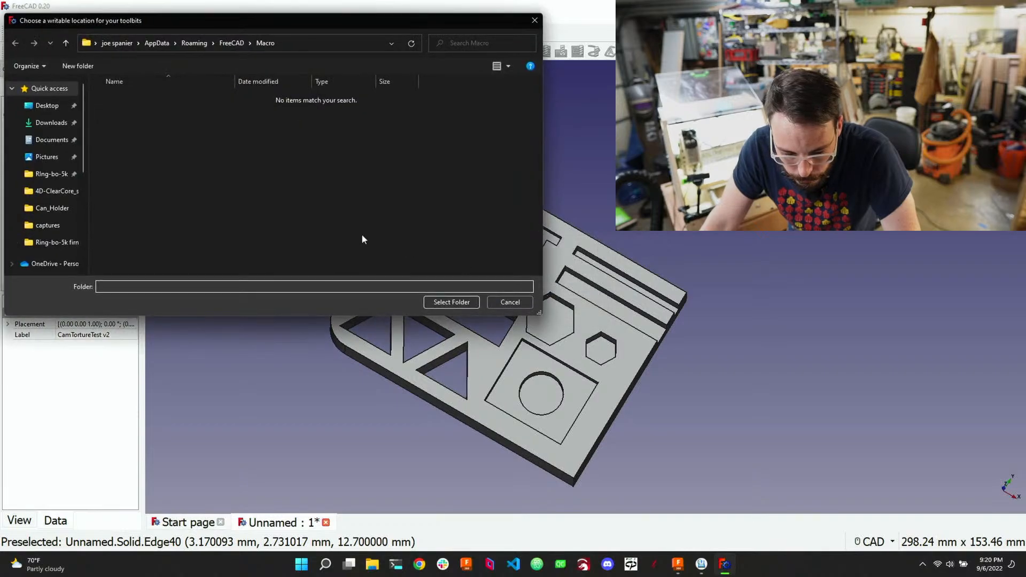
# Try to use a folder named toolBit_dir inside FreeCAD's Macro folder as the toolbit location
pyautogui.click(338, 284)
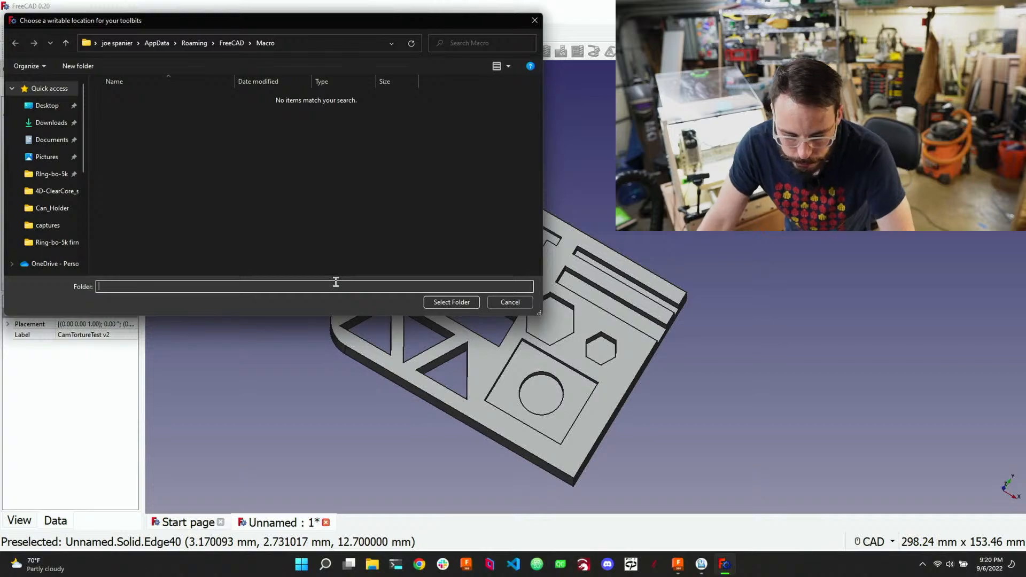
pyautogui.write('toolBi')
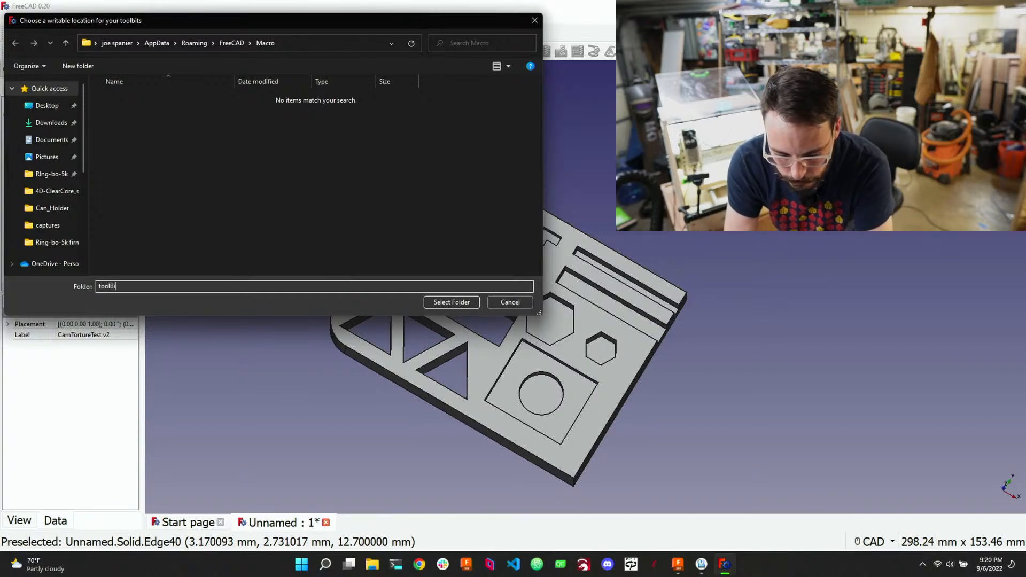
pyautogui.write('t_dir')
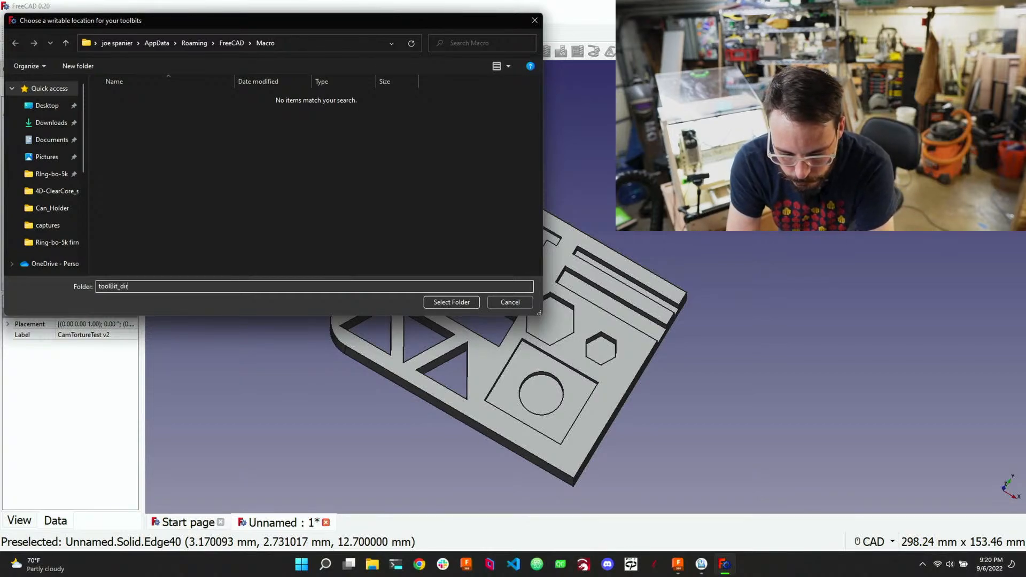
pyautogui.press('Return')
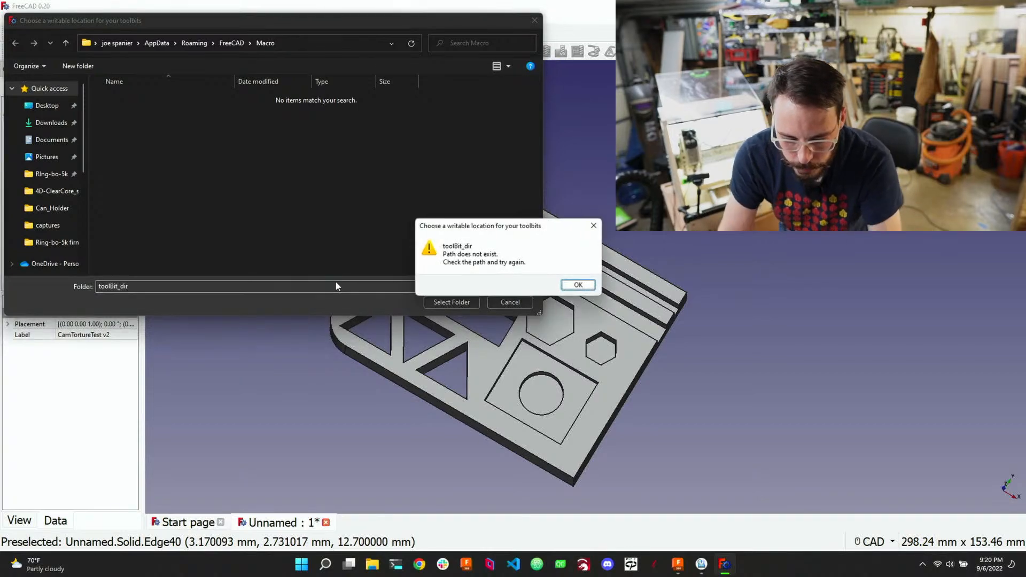
pyautogui.click(588, 286)
# Create a new folder named toolBit_dir in the Macro folder and choose it as the toolbit working directory
pyautogui.click(73, 63)
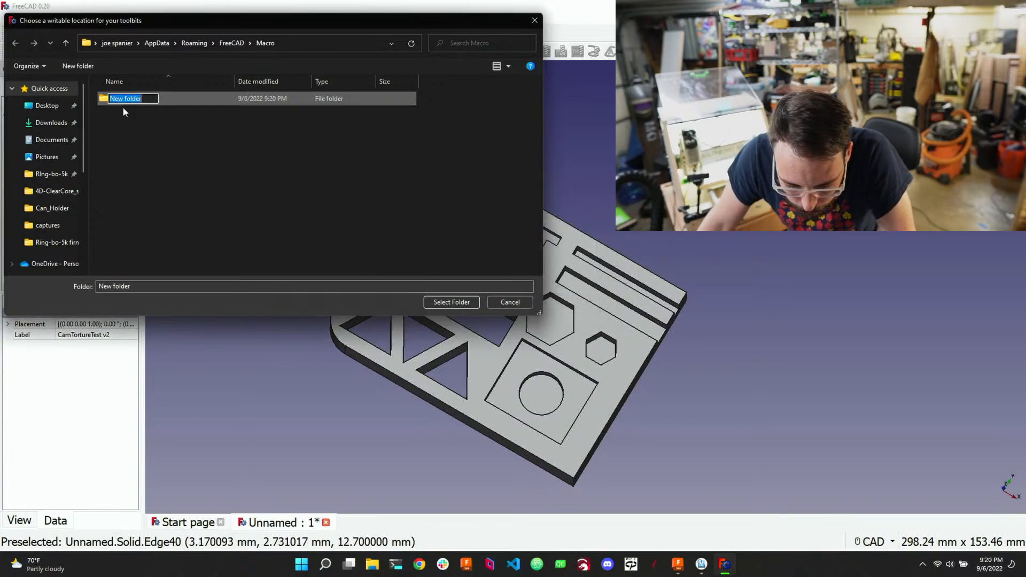
pyautogui.write('tool')
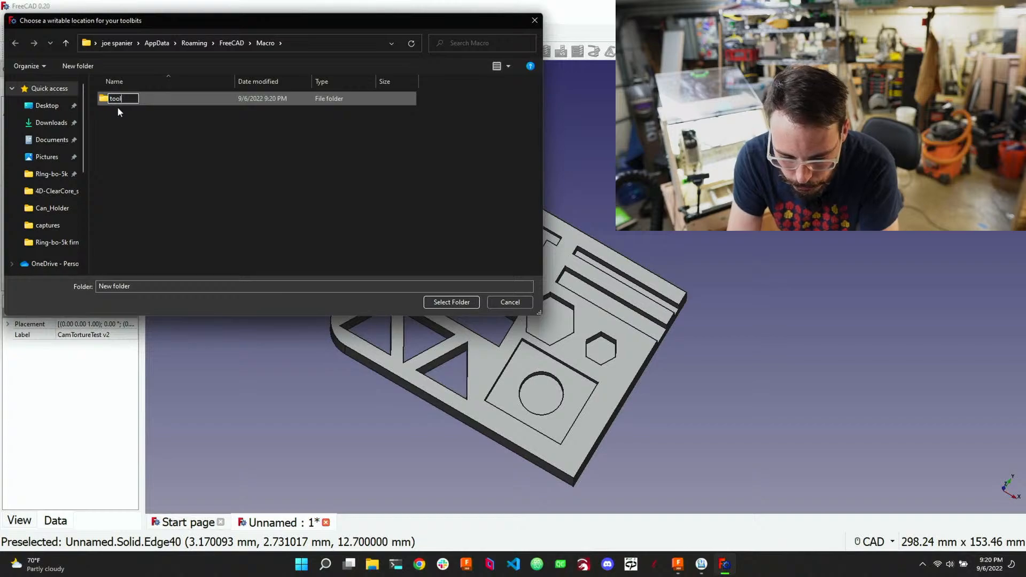
pyautogui.write('Bit_dir')
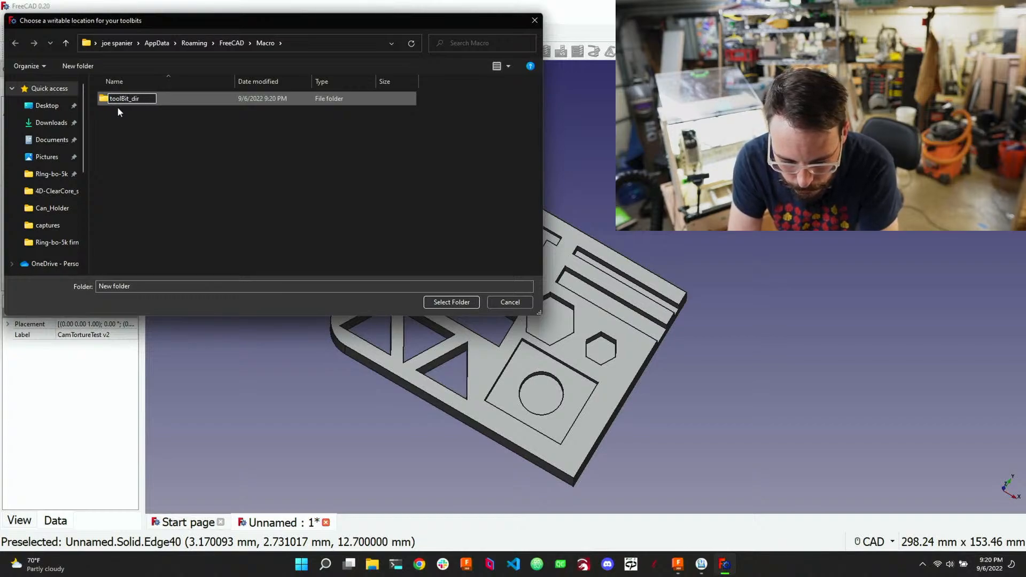
pyautogui.press('Return')
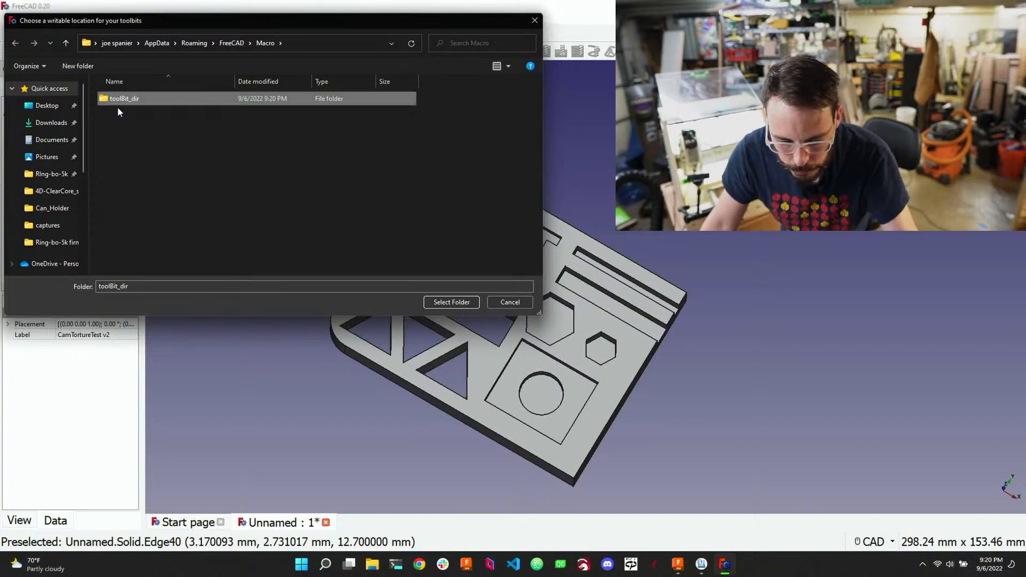
pyautogui.doubleClick(128, 98)
pyautogui.doubleClick(256, 285)
pyautogui.click(256, 285)
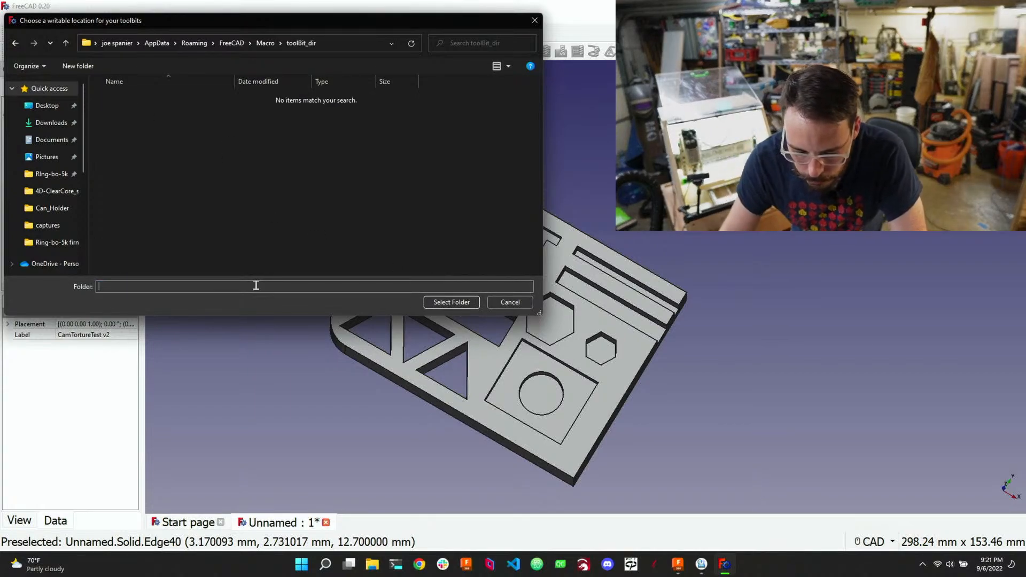
pyautogui.click(428, 301)
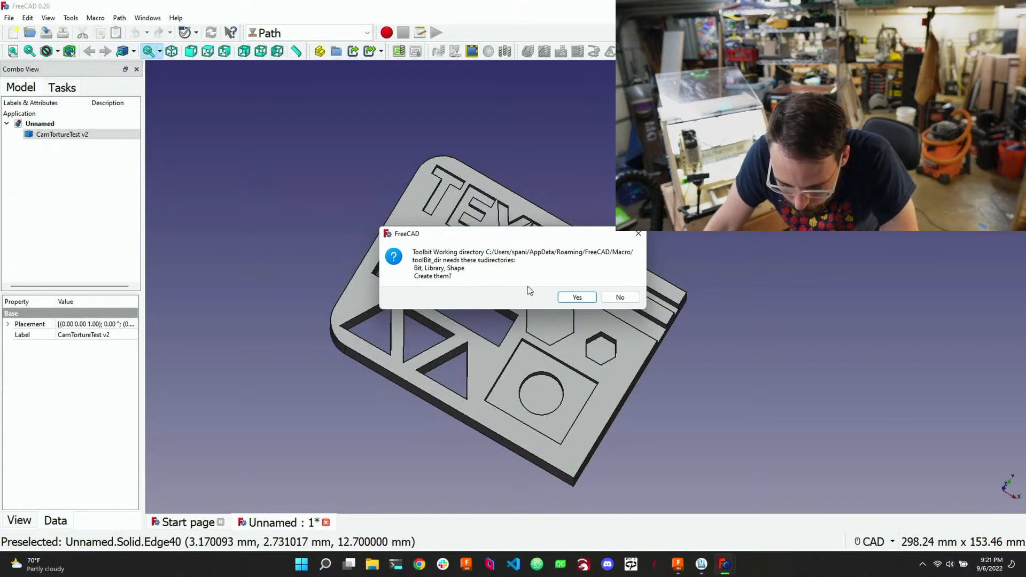
# Create the Bit, Library and Shape subdirectories and copy the example files into the new Bit and Library directories
pyautogui.click(576, 297)
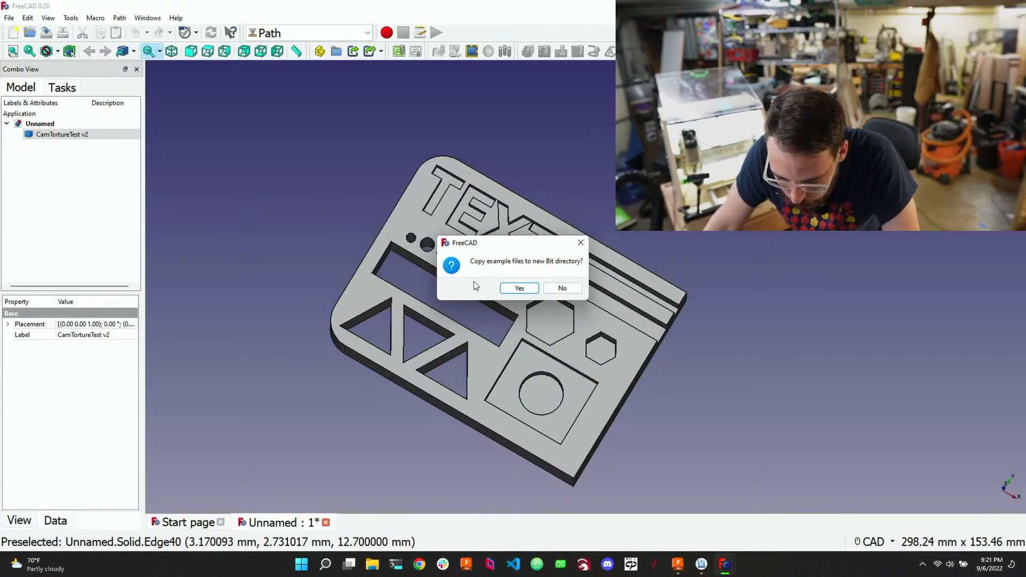
pyautogui.click(518, 289)
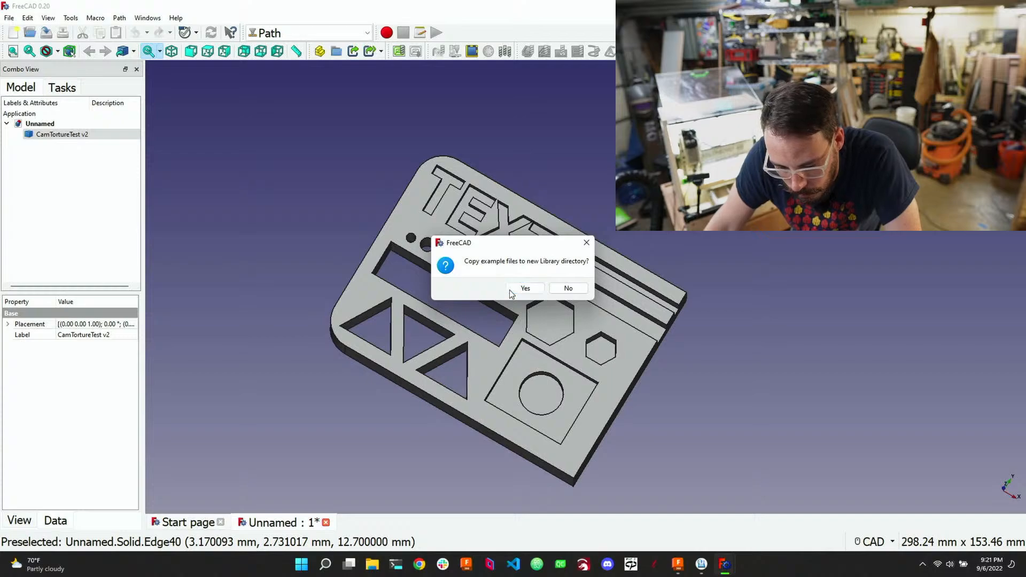
pyautogui.click(511, 290)
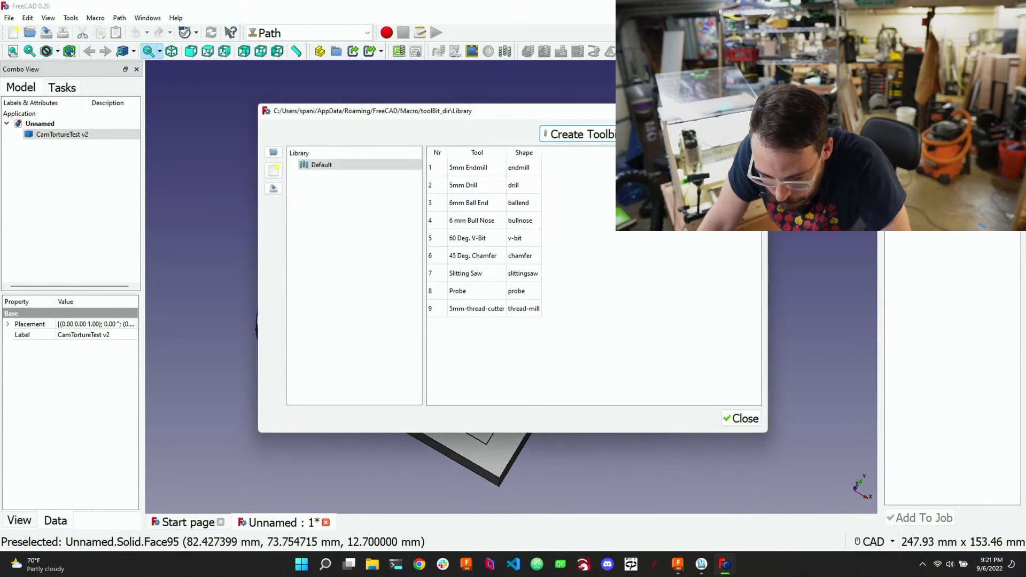
# Edit the 5mm Endmill in the Default tool library and set its diameter to 3.175 mm
pyautogui.click(466, 169)
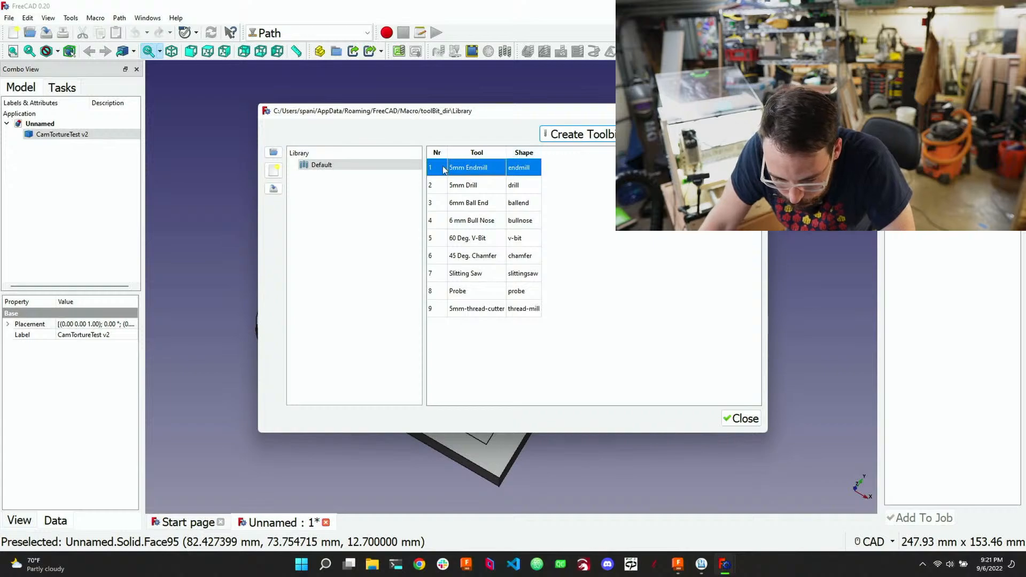
pyautogui.doubleClick(479, 172)
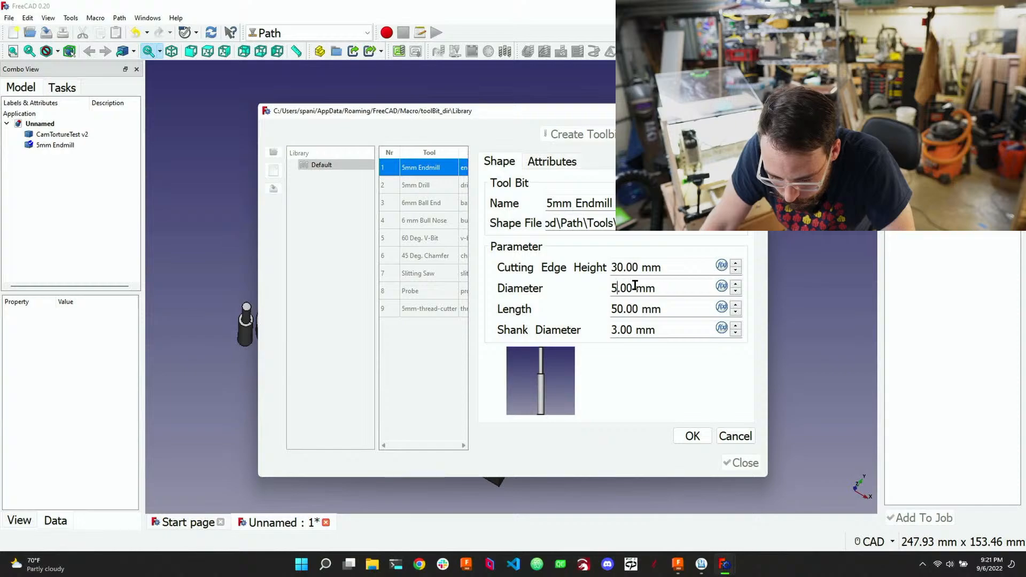
pyautogui.moveTo(629, 287); pyautogui.dragTo(601, 287)
pyautogui.write('3.17')
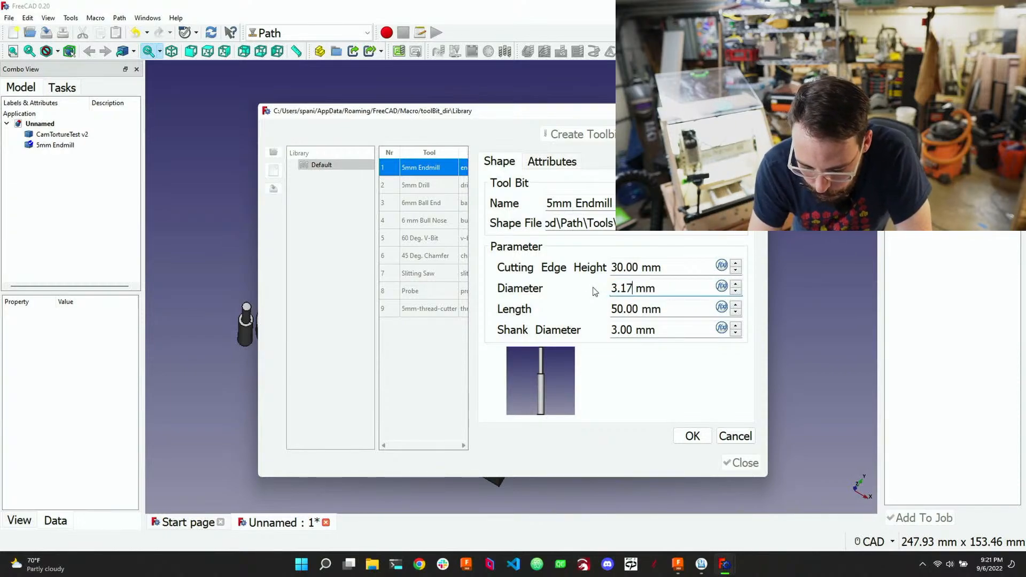
pyautogui.write('555')
pyautogui.press('BackSpace')
pyautogui.press('BackSpace')
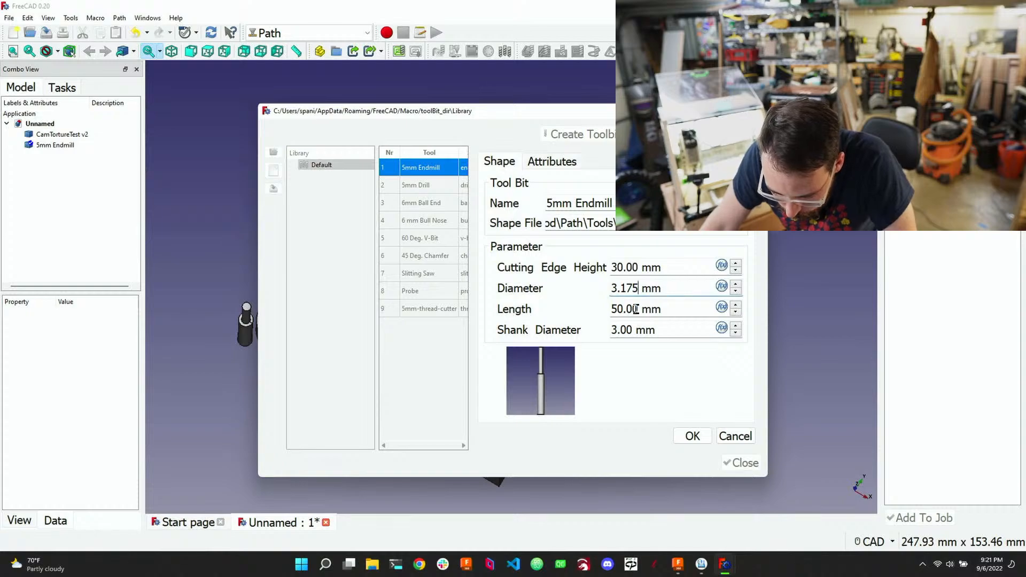
# Set the end mill's length to 16 mm and its shank diameter to 3.175 mm
pyautogui.moveTo(639, 309); pyautogui.dragTo(597, 315)
pyautogui.write('16')
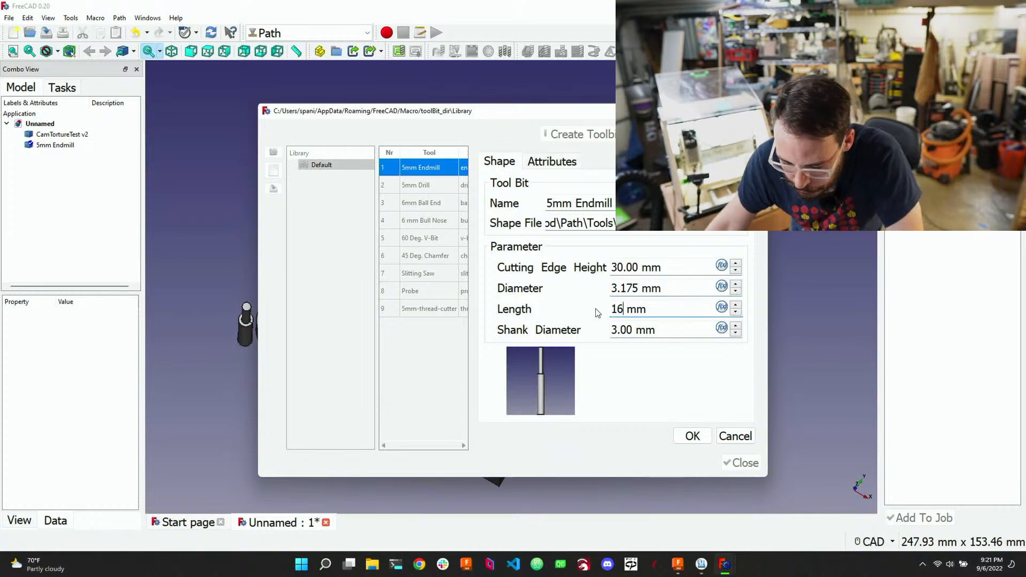
pyautogui.moveTo(635, 331); pyautogui.dragTo(596, 334)
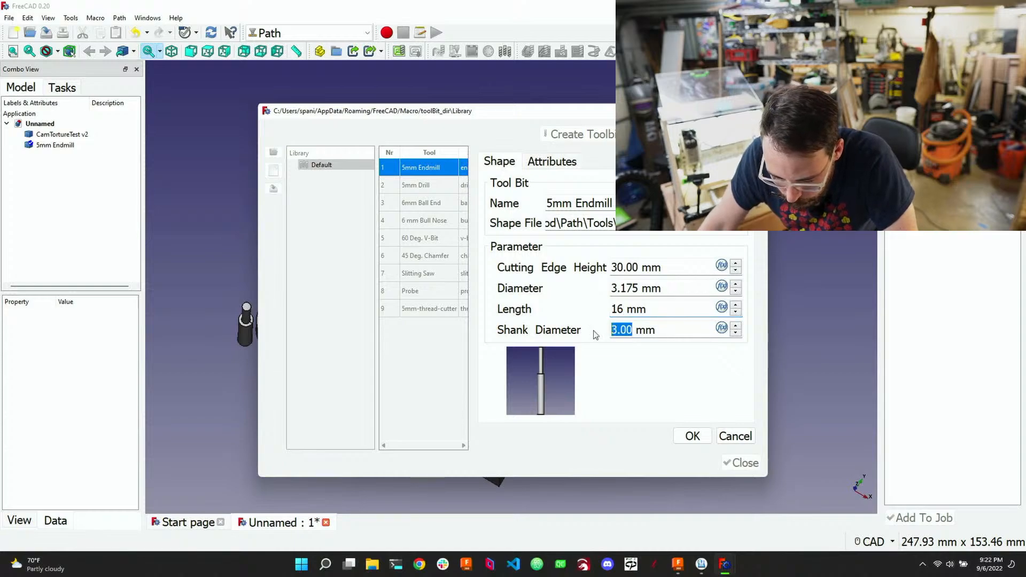
pyautogui.click(635, 330)
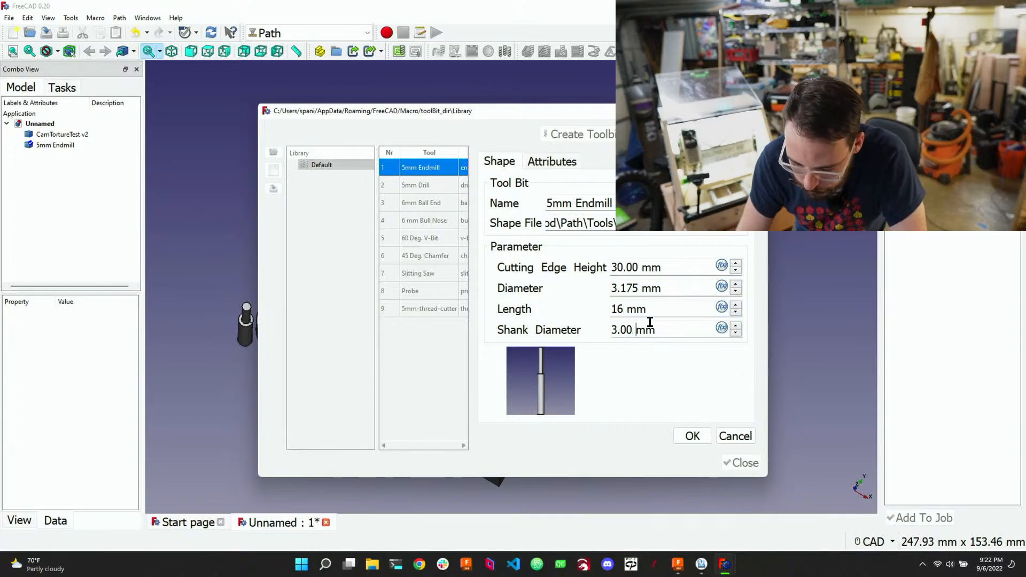
pyautogui.press('BackSpace')
pyautogui.press('BackSpace')
pyautogui.press('BackSpace')
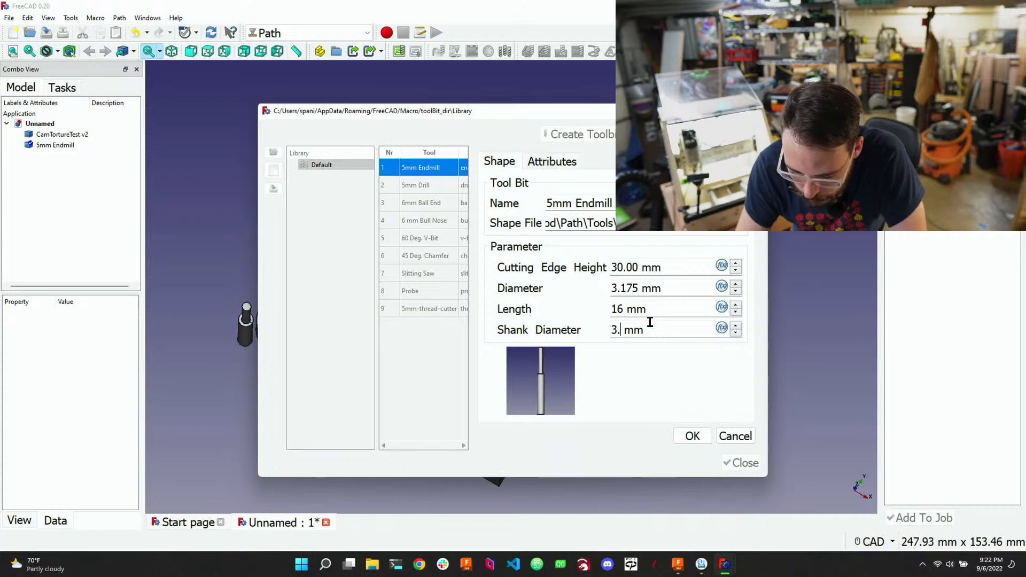
pyautogui.write('.175')
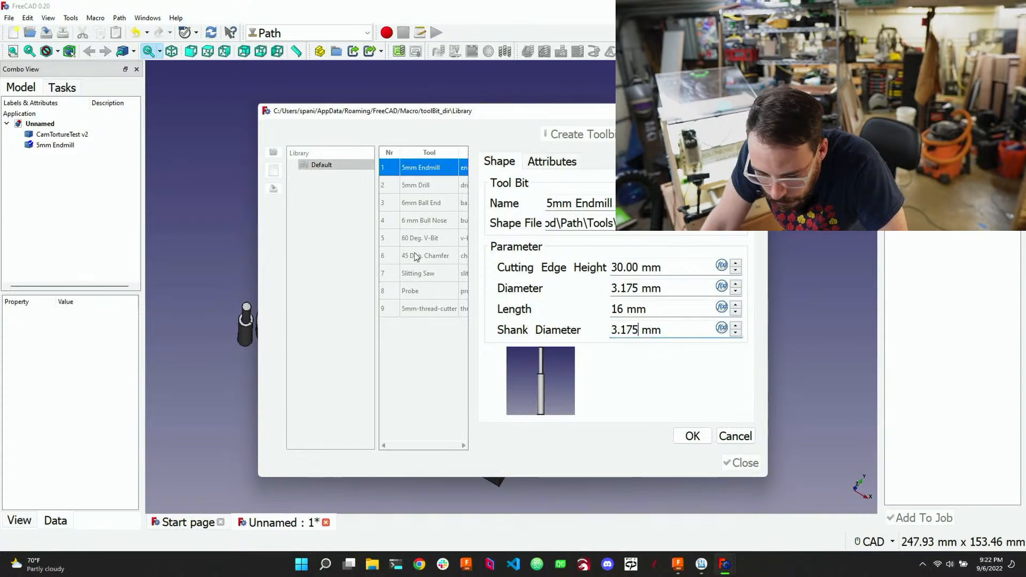
# Rename the 5mm Endmill tool bit to 1/8" Endmill
pyautogui.click(552, 203)
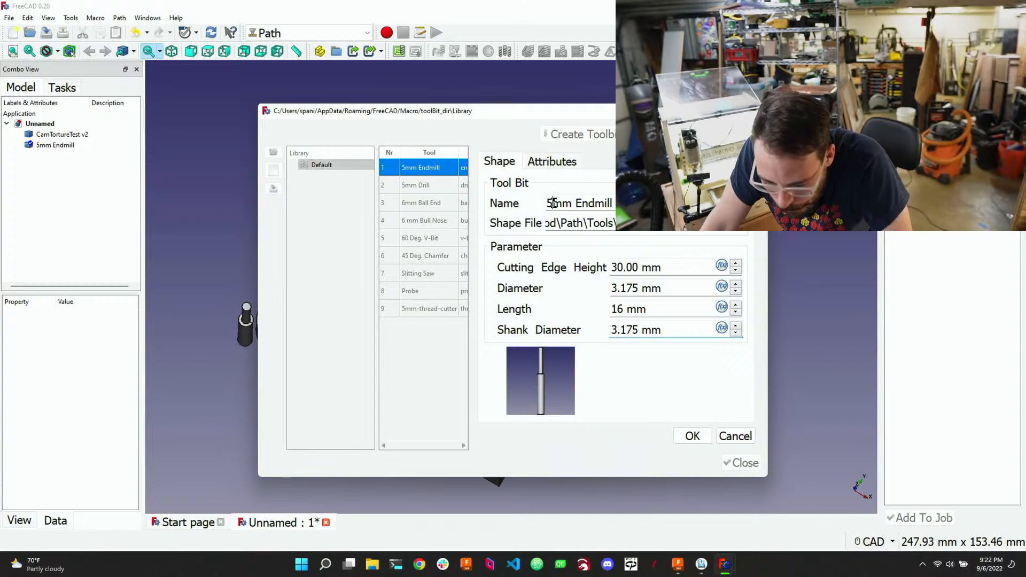
pyautogui.press('BackSpace')
pyautogui.write('1')
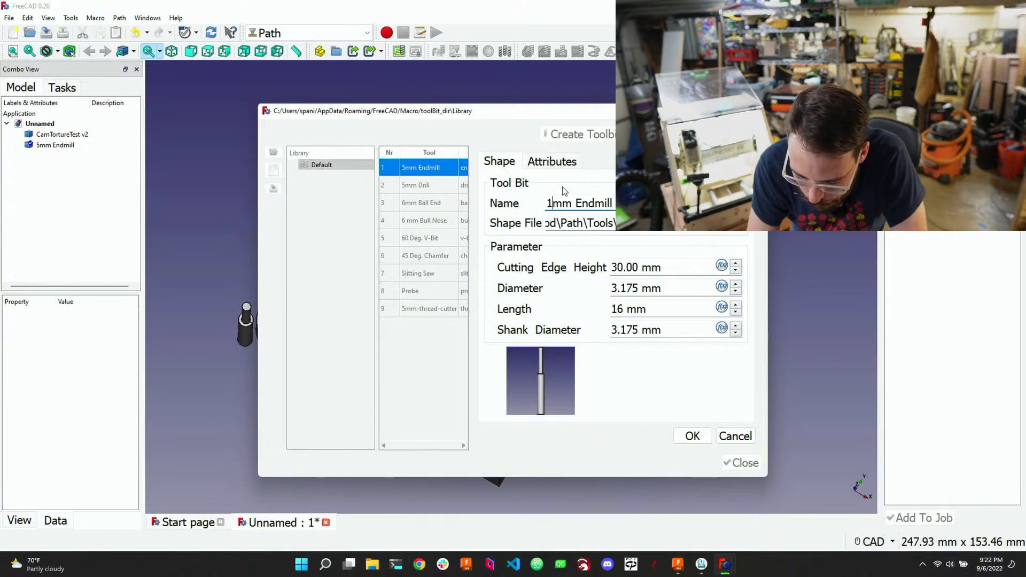
pyautogui.write('/8"')
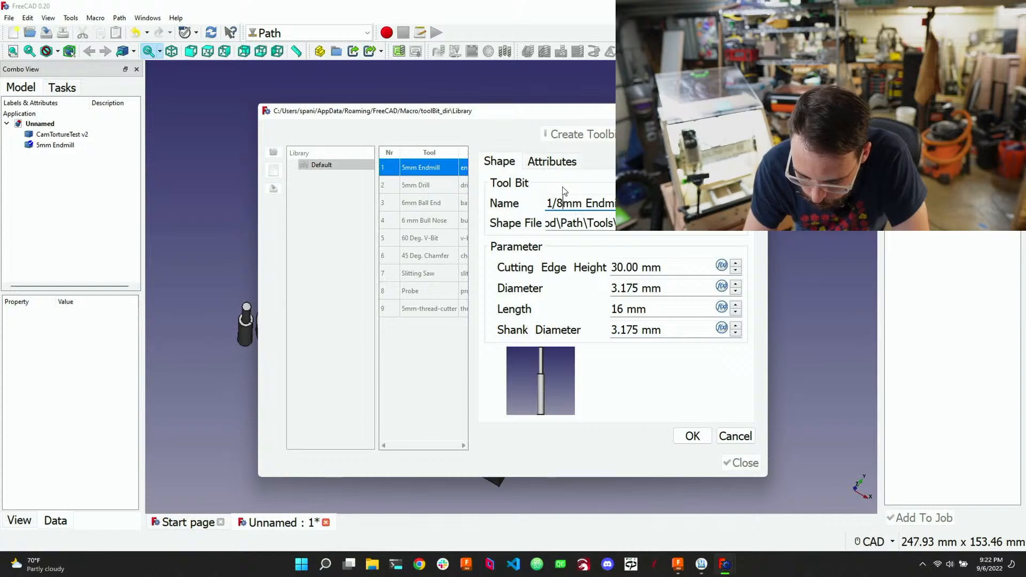
pyautogui.press('Delete')
pyautogui.press('Delete')
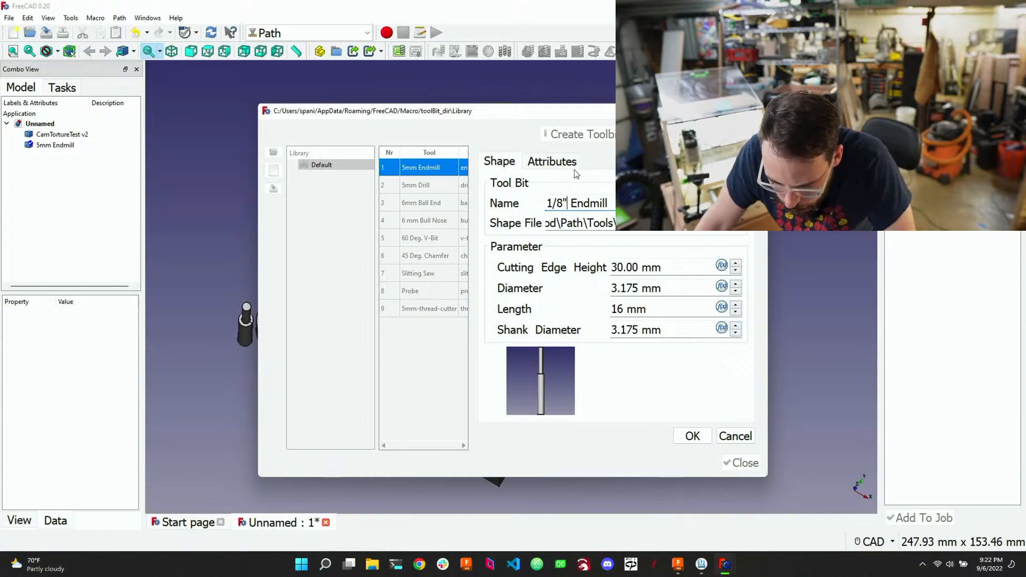
# Set the 1/8" end mill's flute count to 1, then save the tool and close the tool library
pyautogui.click(567, 166)
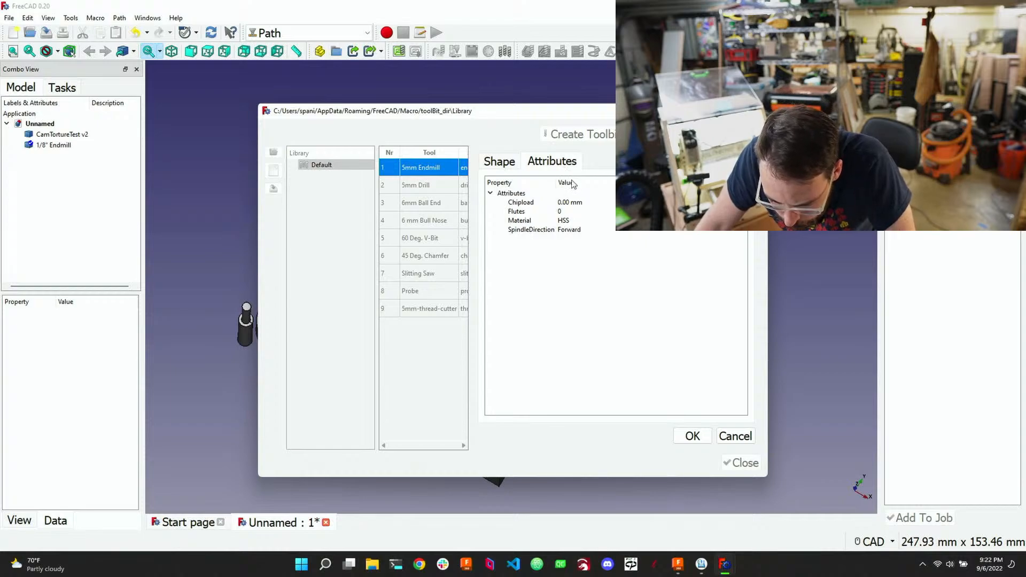
pyautogui.doubleClick(567, 211)
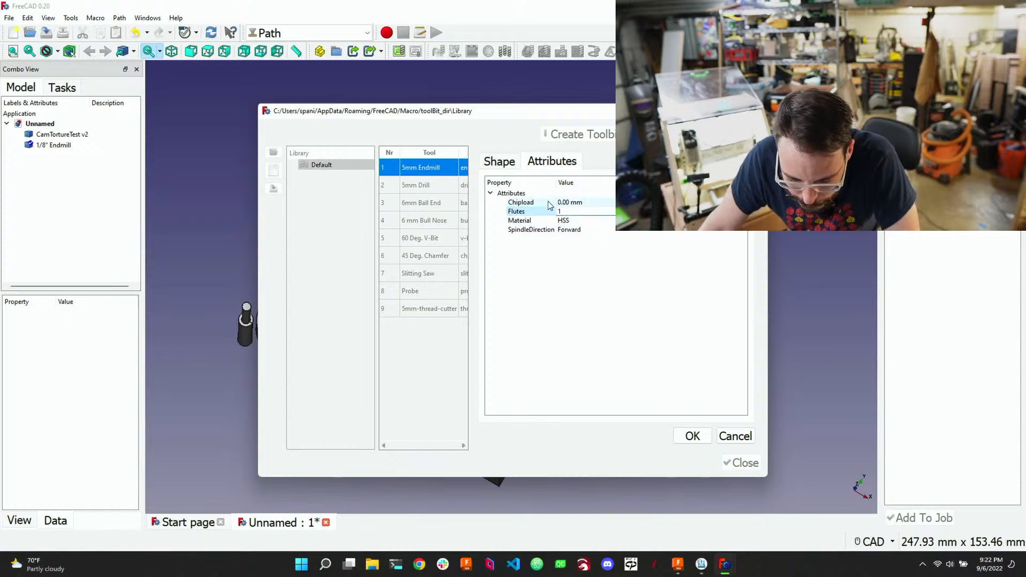
pyautogui.click(502, 163)
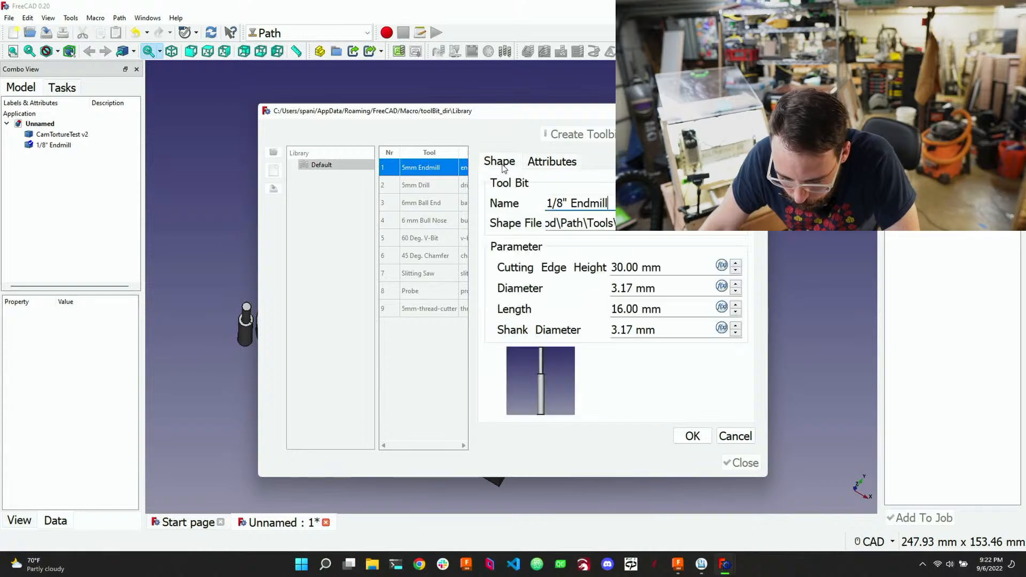
pyautogui.click(692, 436)
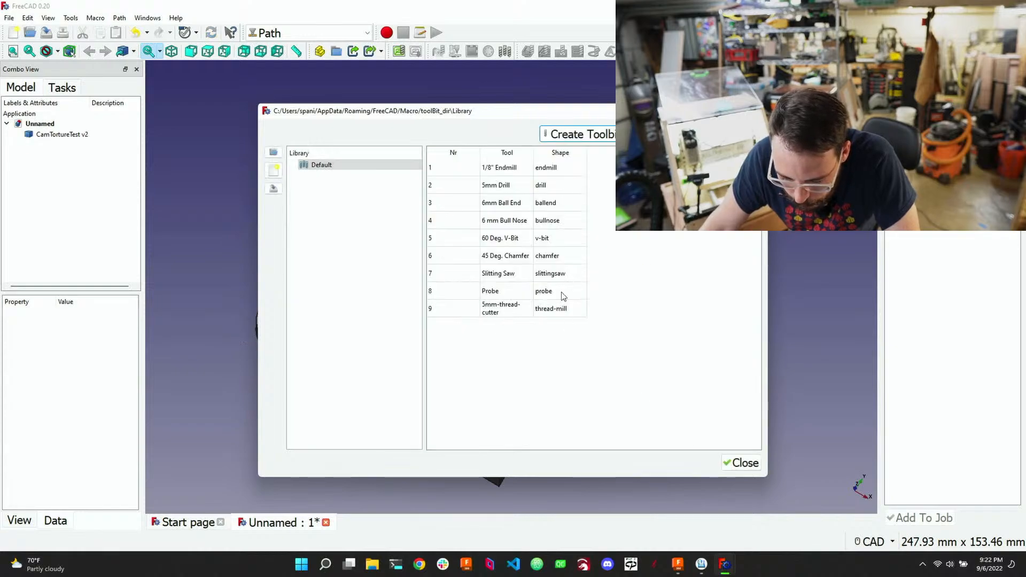
pyautogui.click(496, 170)
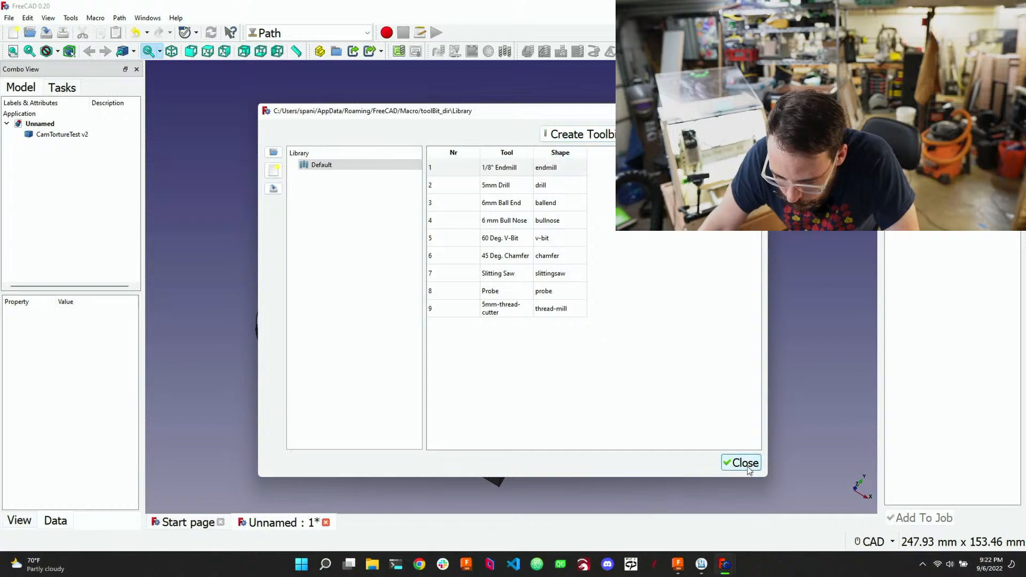
pyautogui.click(746, 463)
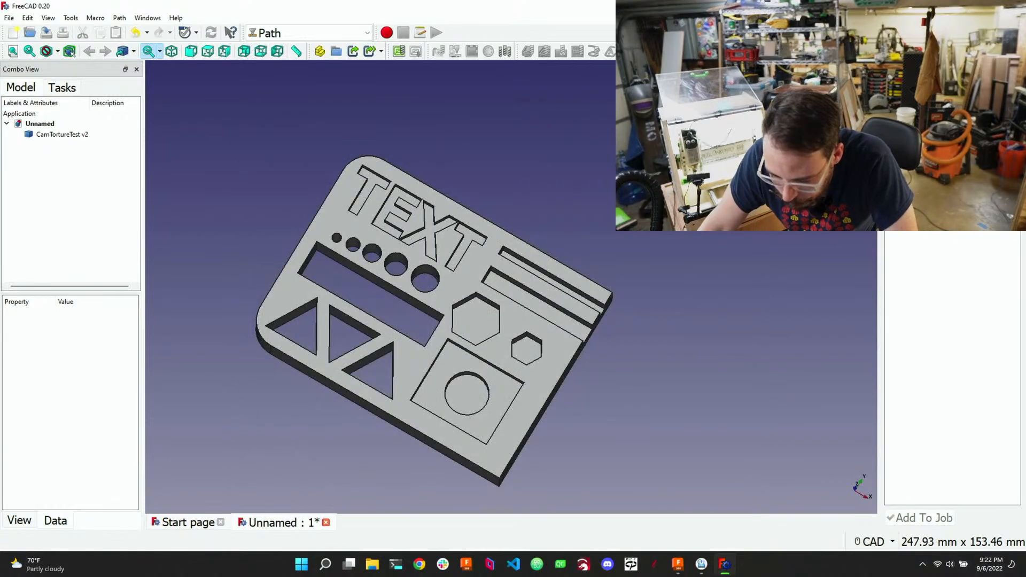
pyautogui.click(399, 52)
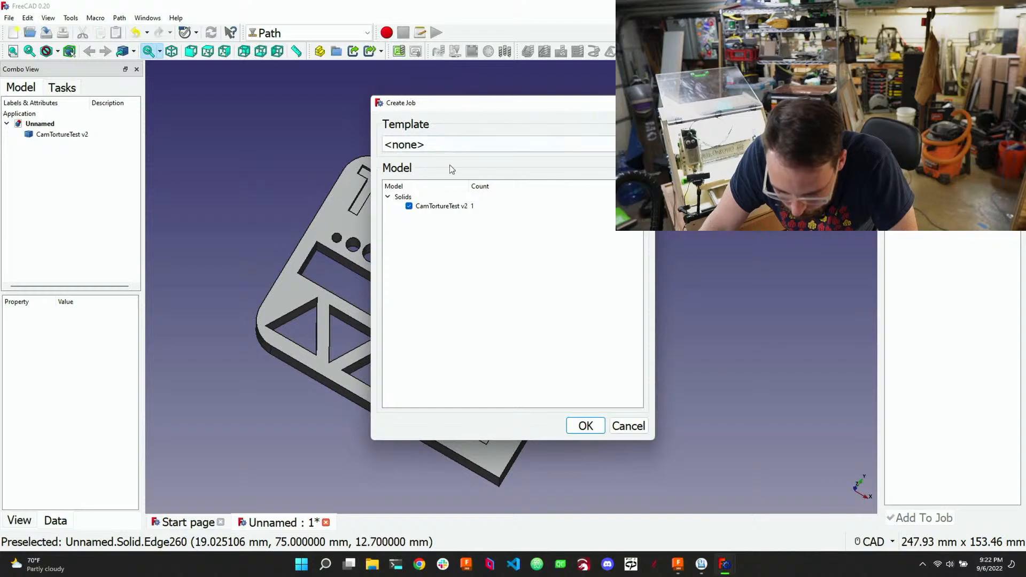
pyautogui.click(426, 144)
pyautogui.press('Escape')
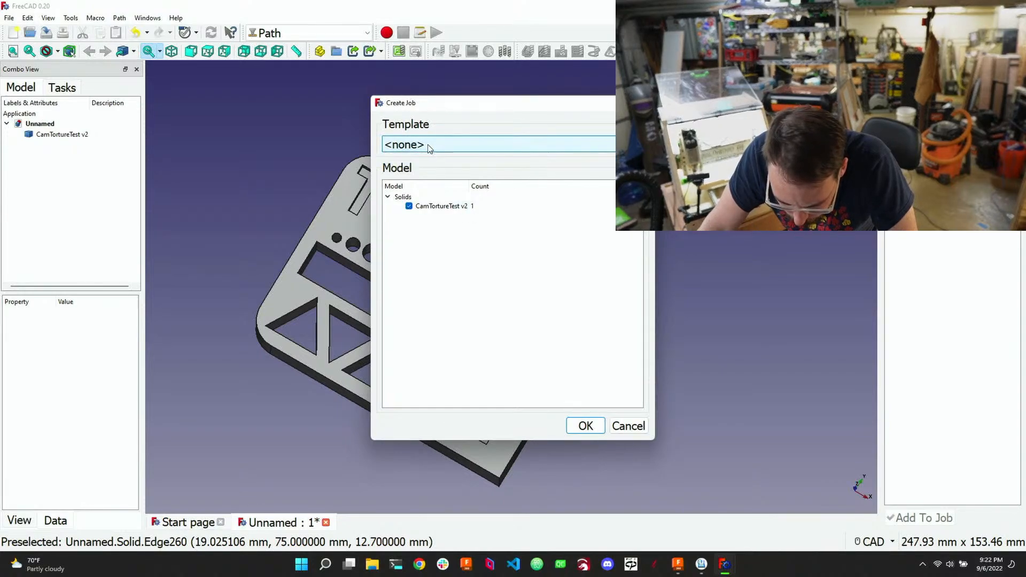
pyautogui.press('Escape')
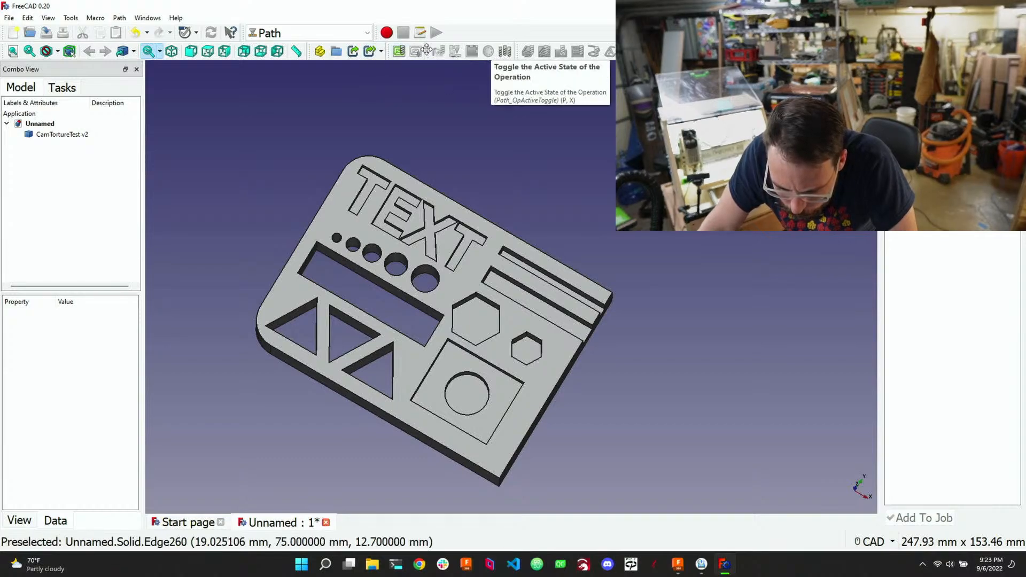
# Create a Path job for the CamTortureTest v2 solid without a template and widen its settings to show every setup option
pyautogui.click(399, 51)
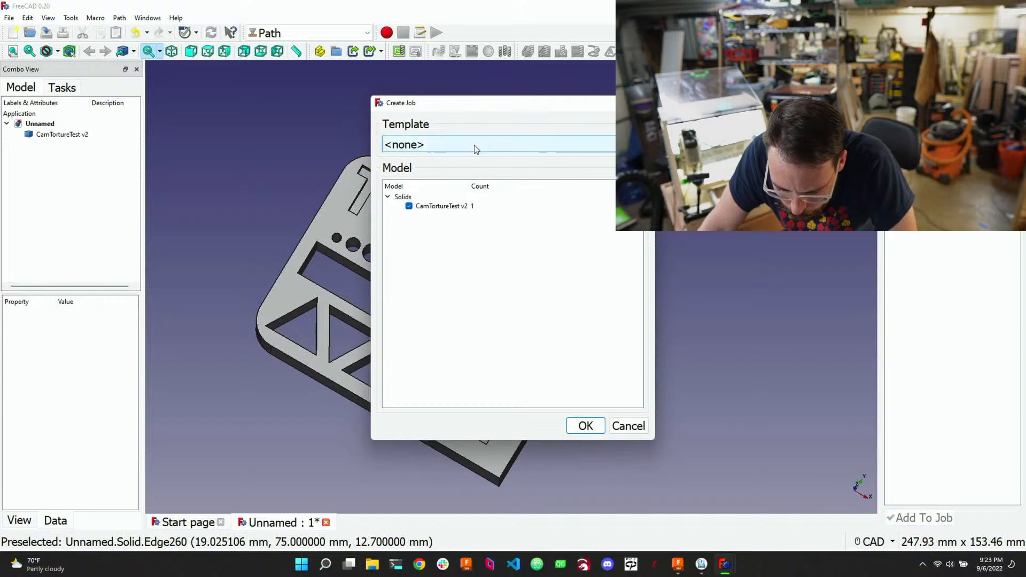
pyautogui.click(586, 426)
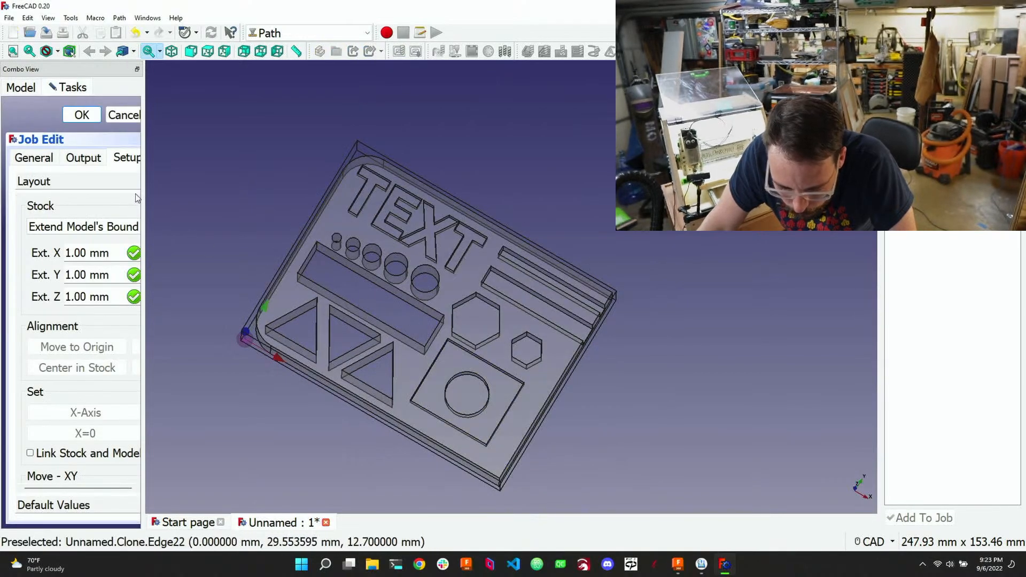
pyautogui.moveTo(144, 199); pyautogui.dragTo(227, 205)
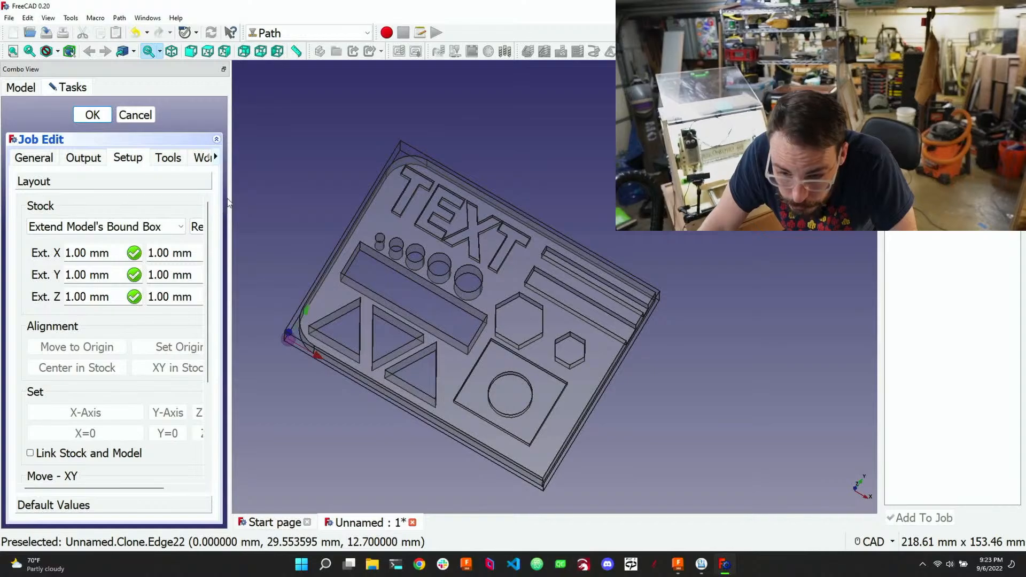
pyautogui.scroll(-4, 91, 377)
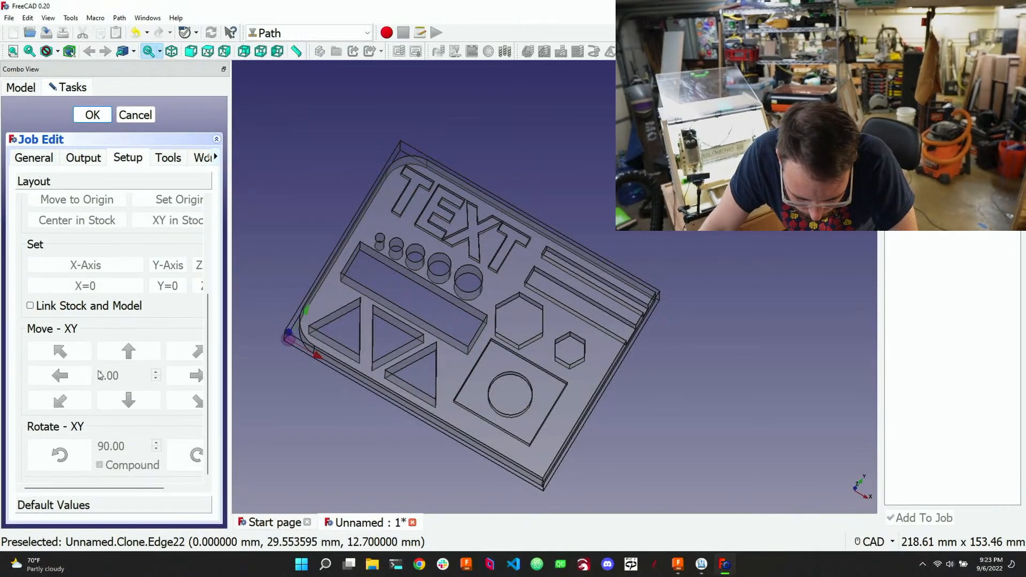
pyautogui.scroll(5, 98, 375)
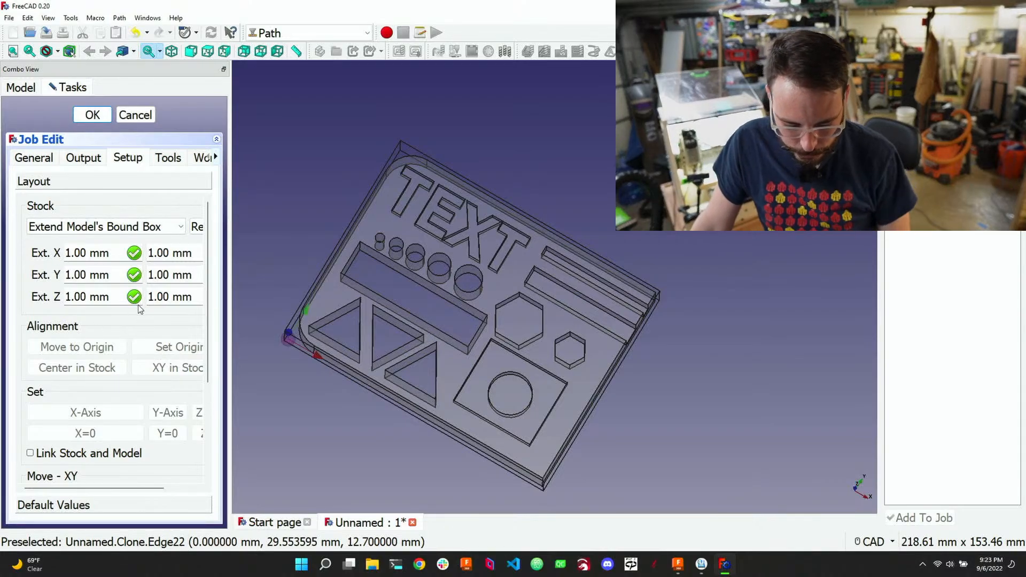
pyautogui.scroll(-3, 112, 329)
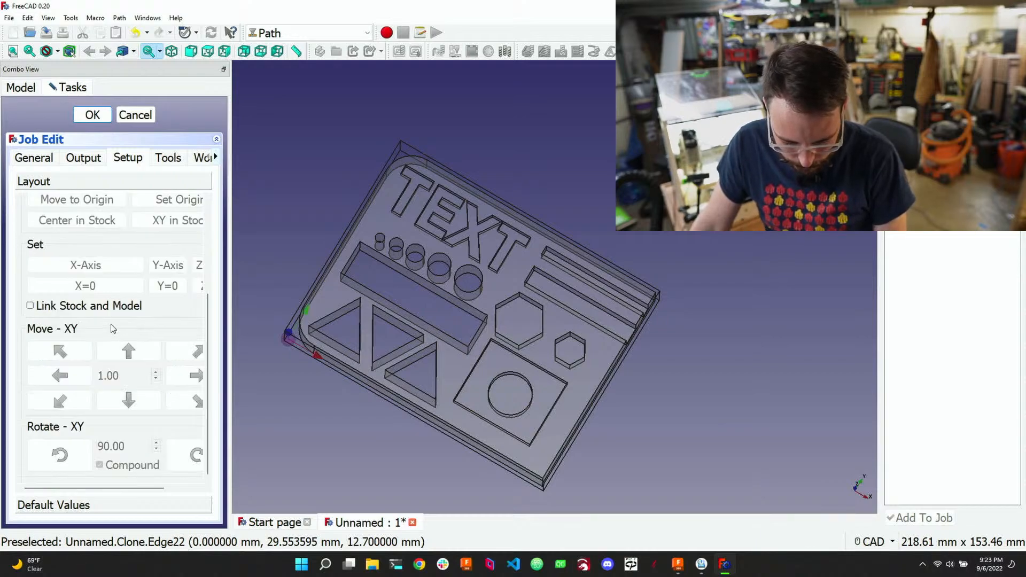
pyautogui.scroll(3, 111, 326)
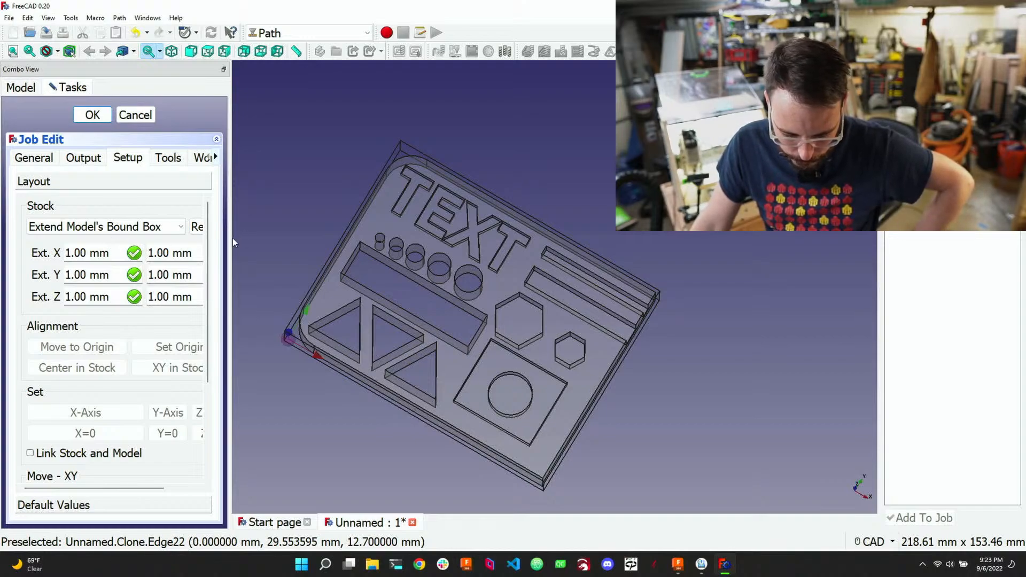
pyautogui.moveTo(233, 238); pyautogui.dragTo(332, 237)
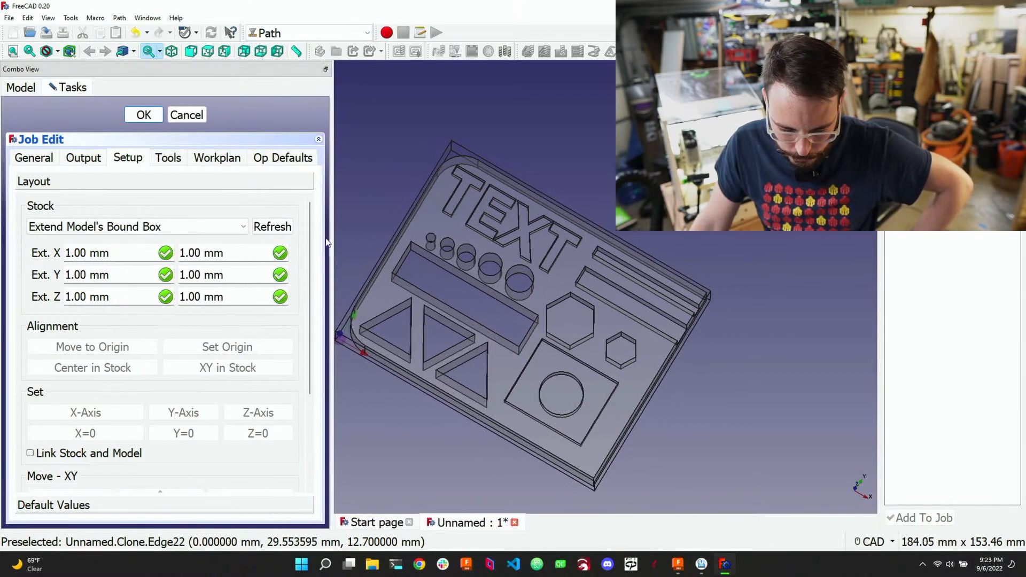
# Label the job Test1 in its general settings and select the CamTortureTest v2 model entry
pyautogui.click(25, 160)
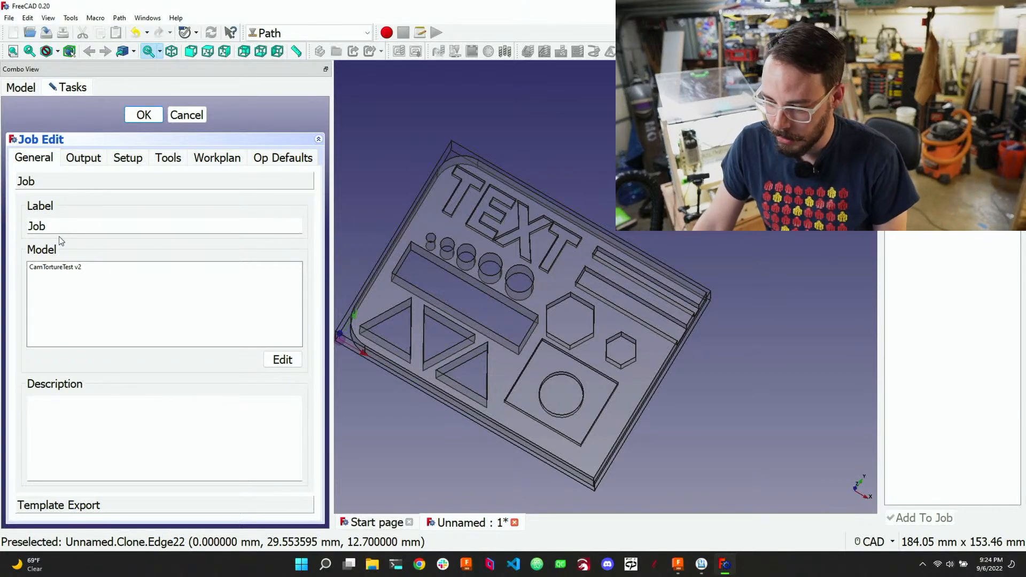
pyautogui.doubleClick(110, 227)
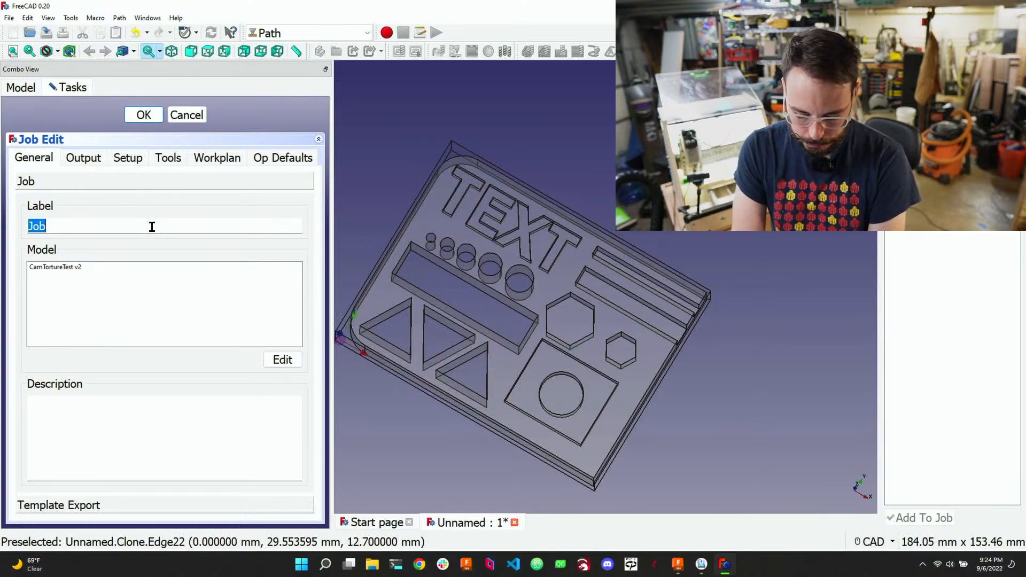
pyautogui.write('Test1')
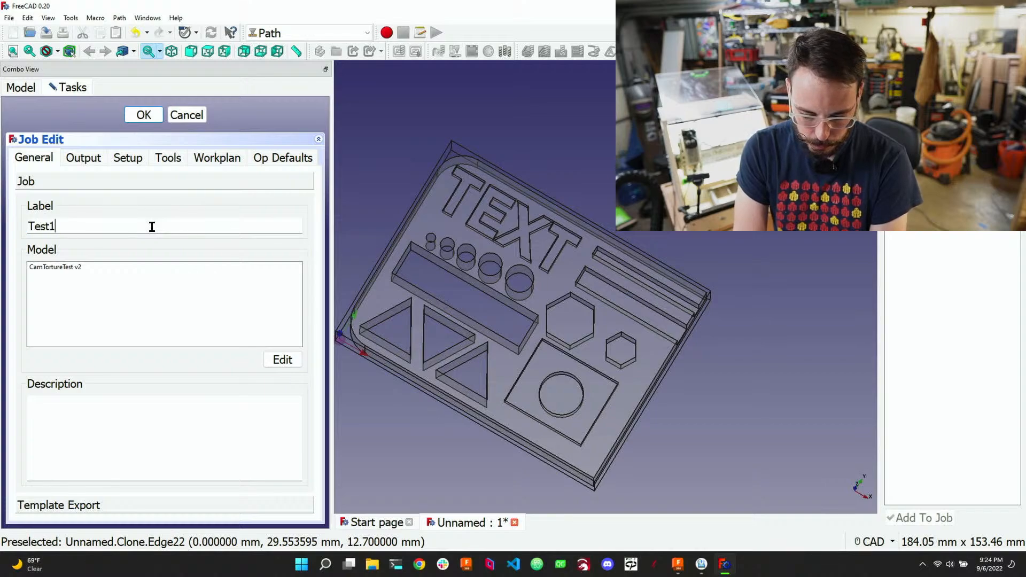
pyautogui.click(64, 268)
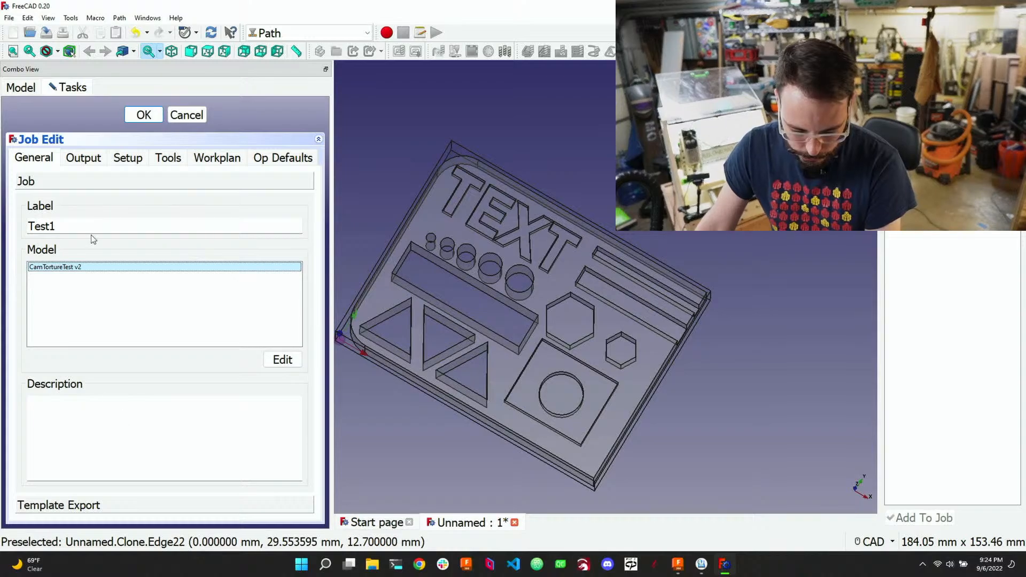
# Set the job's output post processor to grbl
pyautogui.click(83, 158)
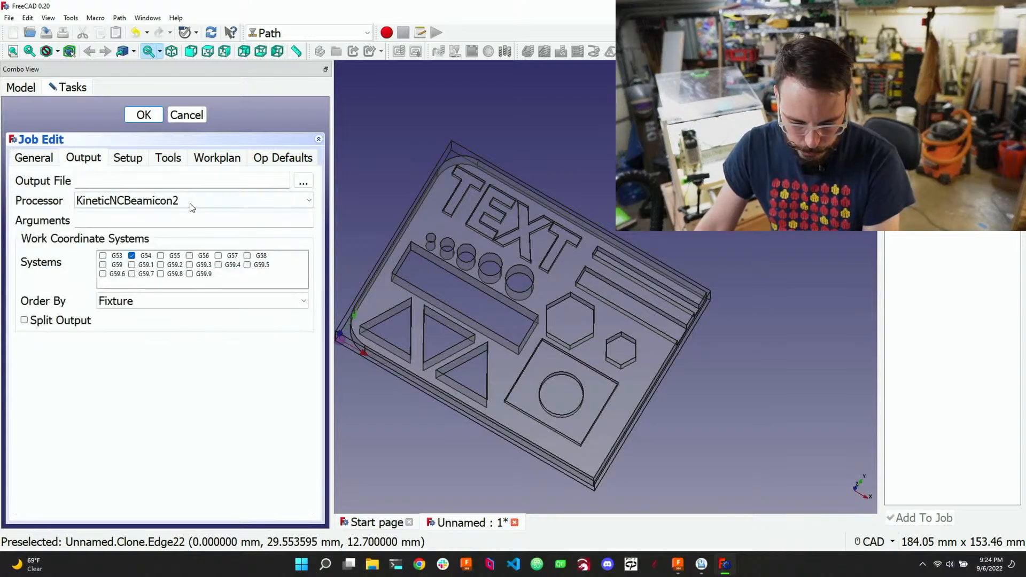
pyautogui.moveTo(191, 199)
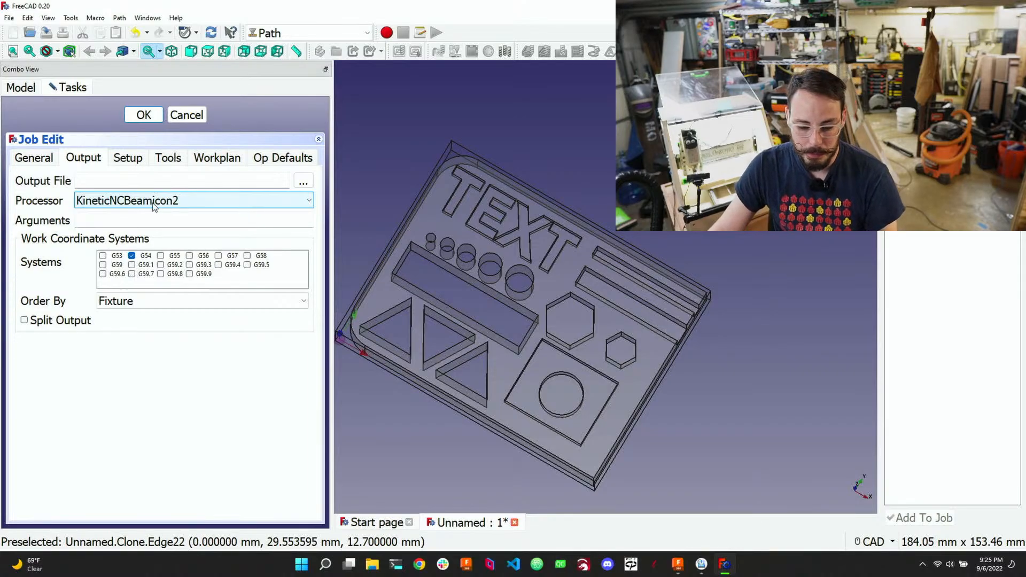
pyautogui.click(155, 206)
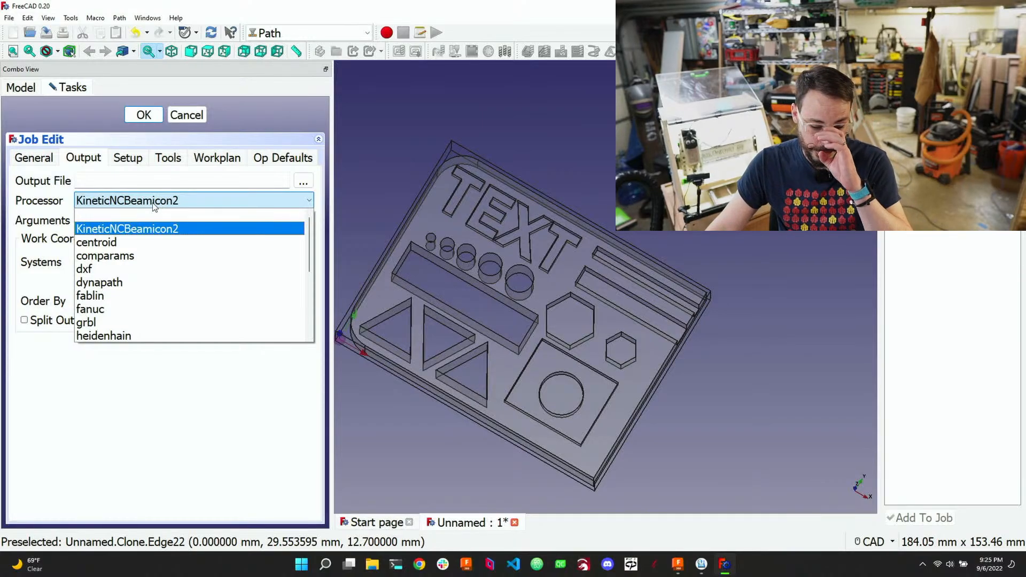
pyautogui.scroll(-4, 120, 284)
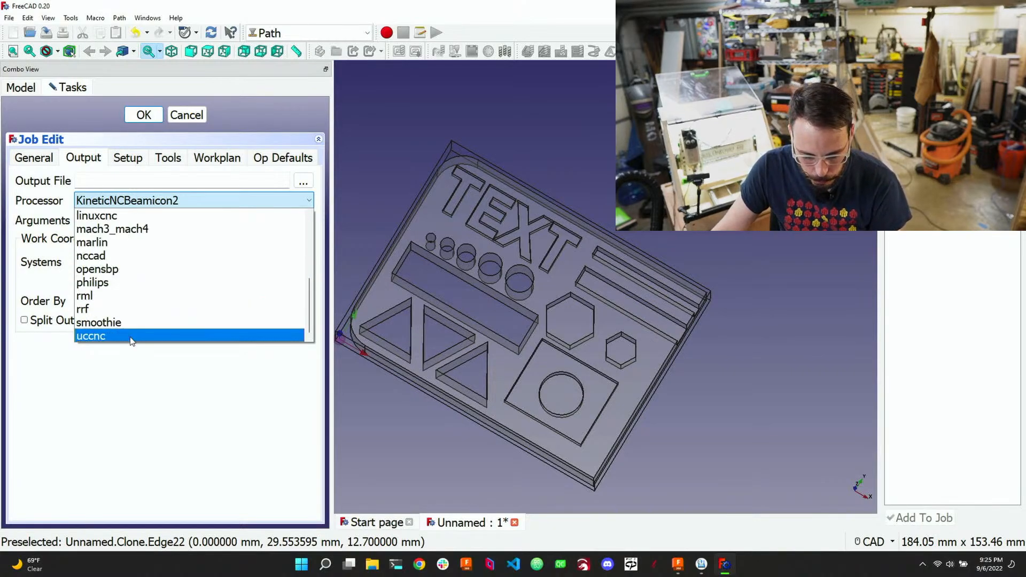
pyautogui.scroll(3, 128, 338)
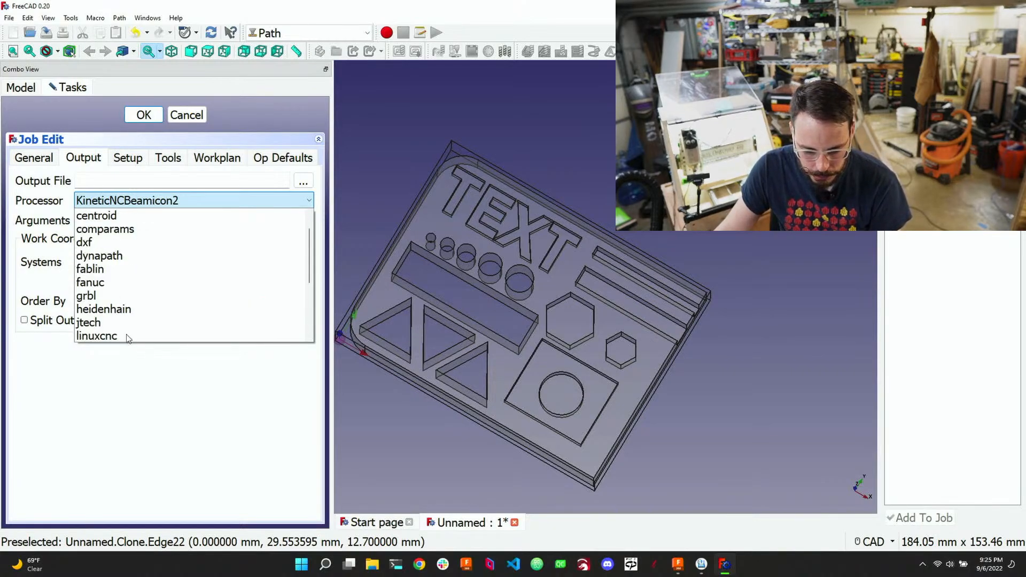
pyautogui.click(126, 298)
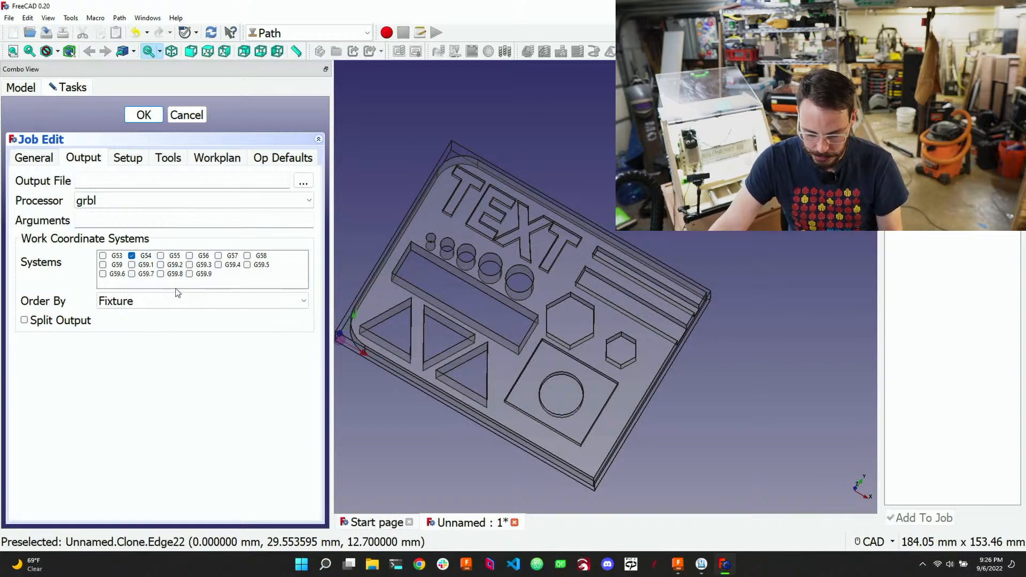
pyautogui.click(149, 304)
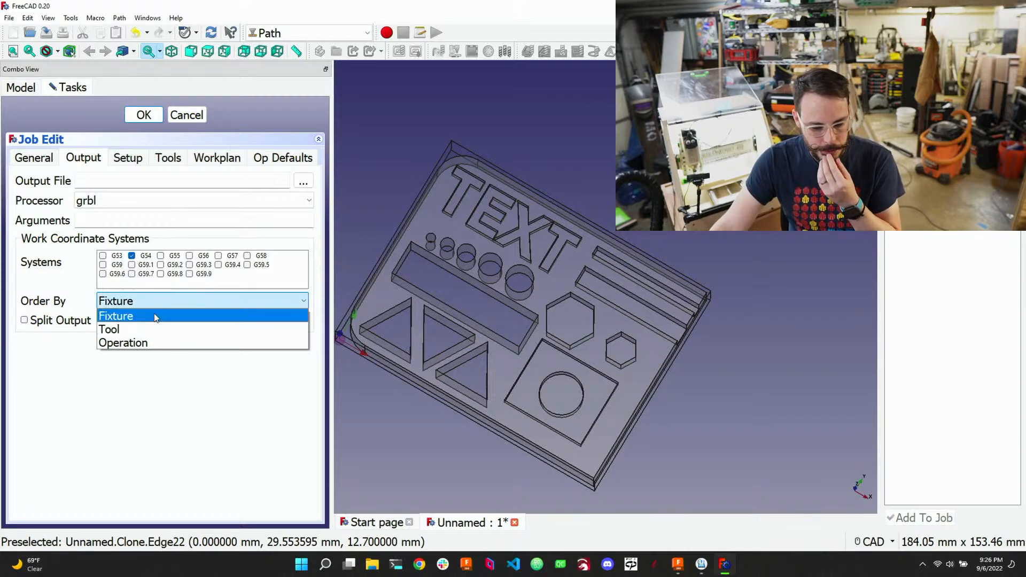
pyautogui.click(60, 285)
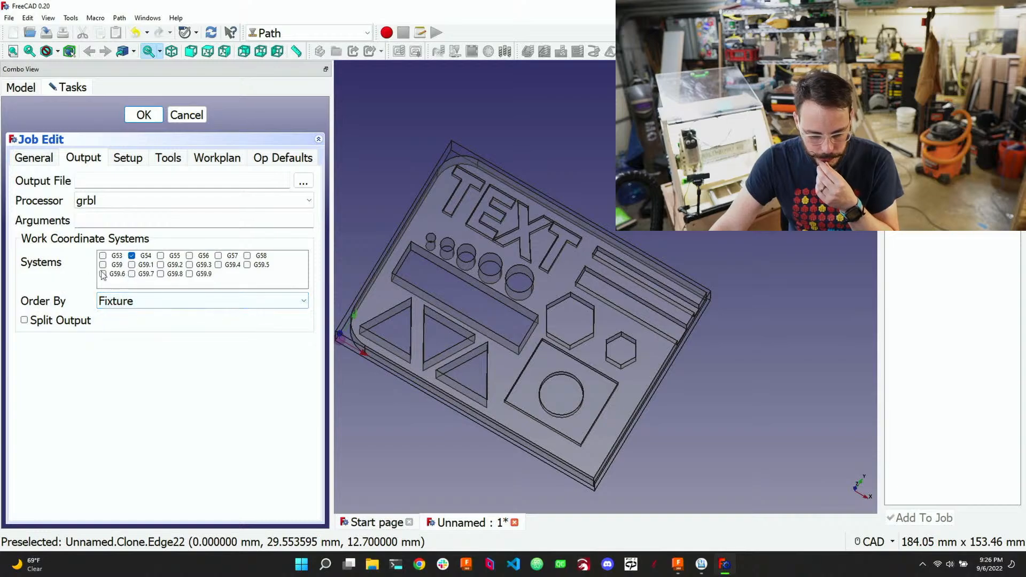
pyautogui.click(162, 256)
pyautogui.click(189, 256)
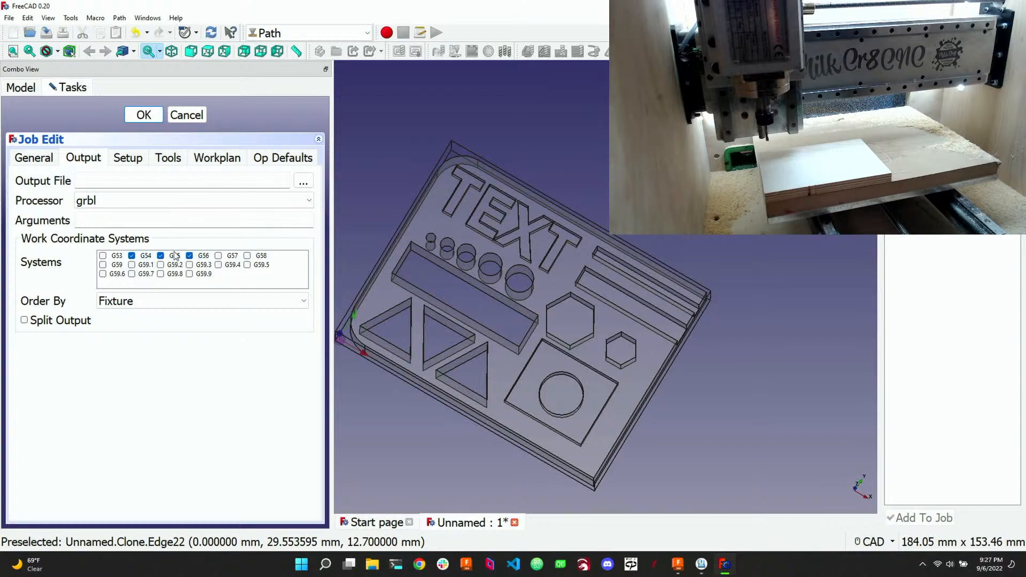
pyautogui.click(161, 256)
pyautogui.click(190, 256)
# Keep the job's stock as an extension of the model's bounding box and set both Z extensions to 0 mm
pyautogui.click(118, 162)
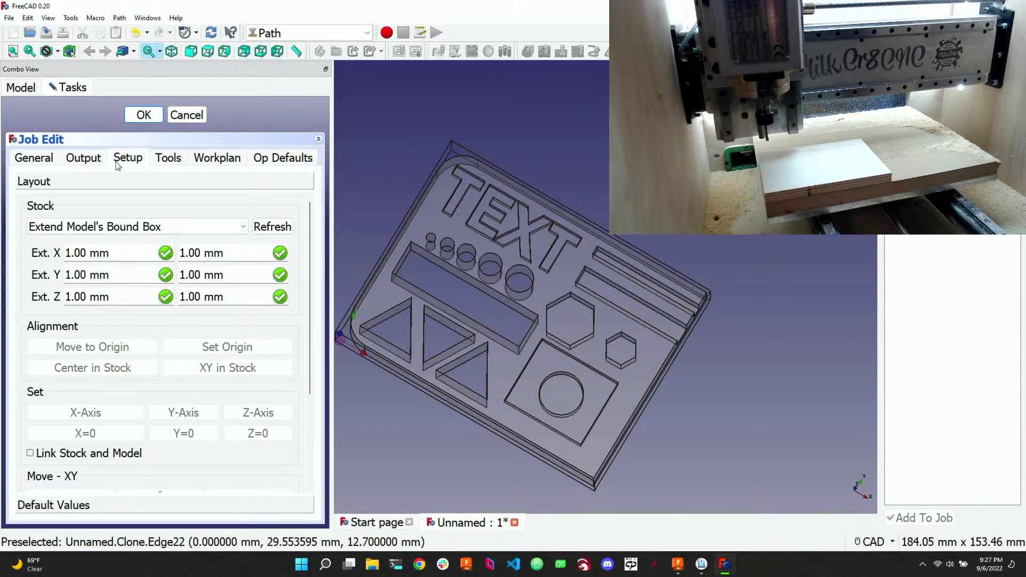
pyautogui.click(178, 237)
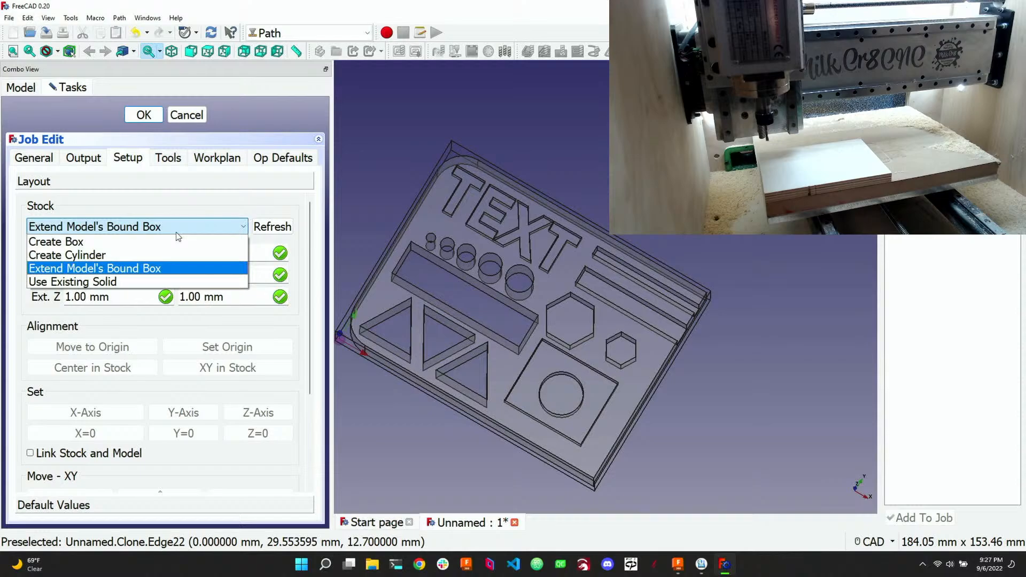
pyautogui.click(160, 195)
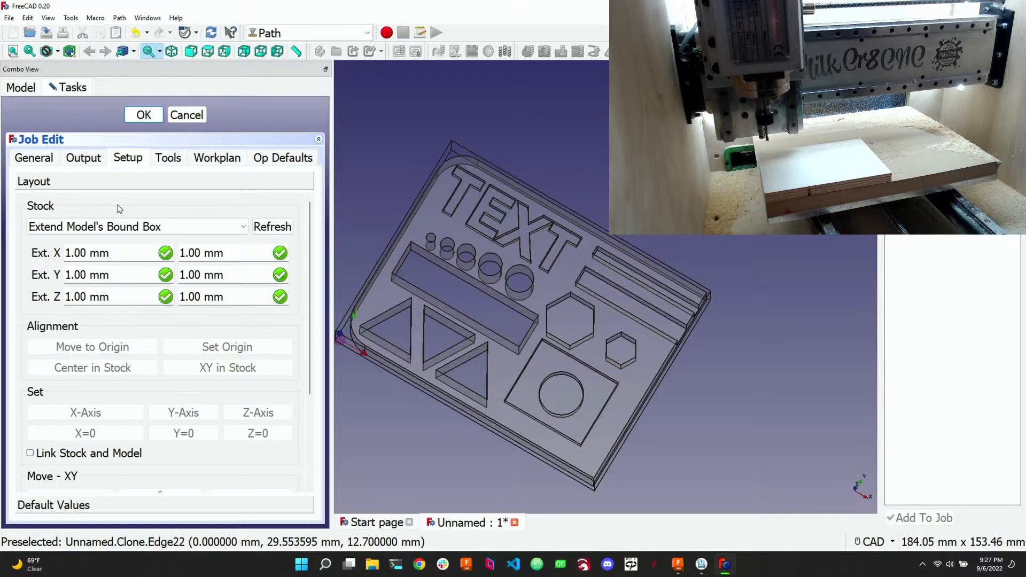
pyautogui.scroll(-1, 148, 295)
pyautogui.scroll(-1, 202, 297)
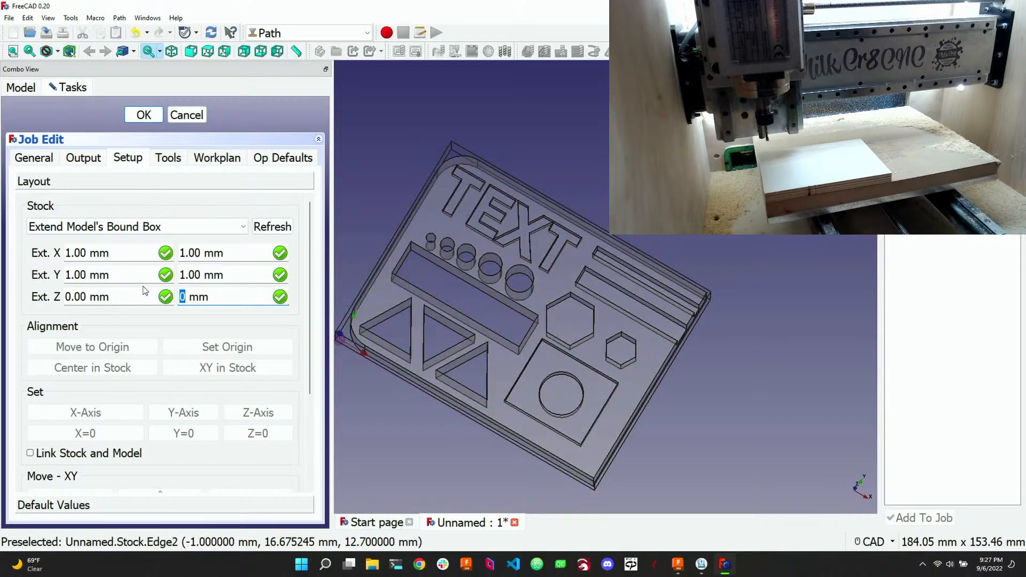
# Set both Y extensions of the stock to 10 mm
pyautogui.click(87, 275)
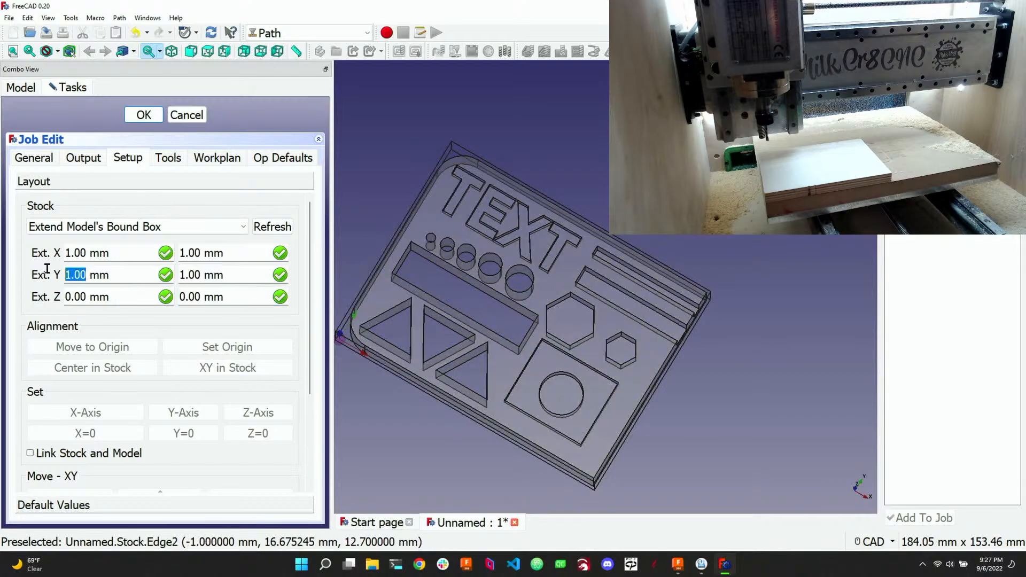
pyautogui.write('10')
pyautogui.press('Tab')
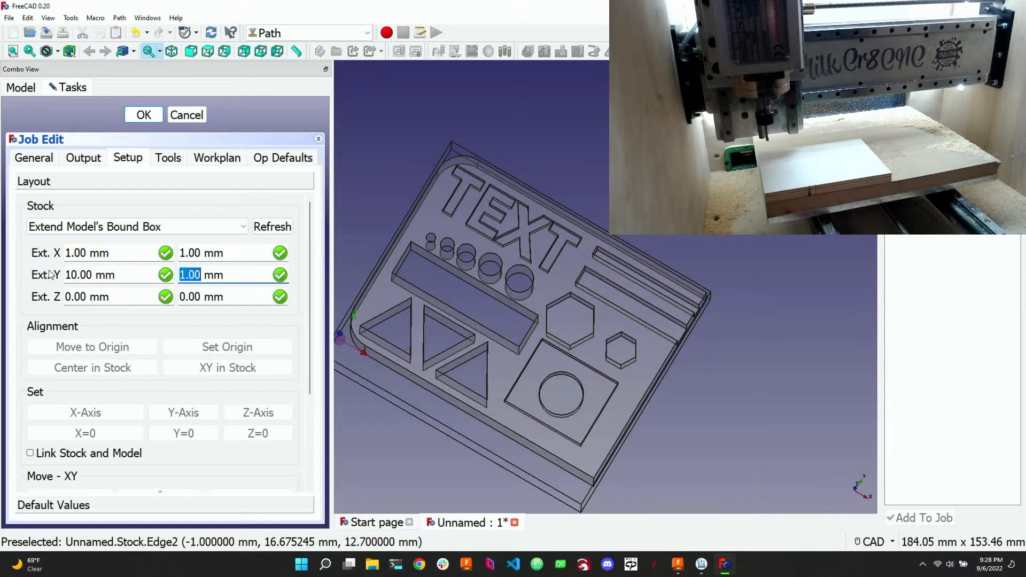
pyautogui.write('100')
pyautogui.press('BackSpace')
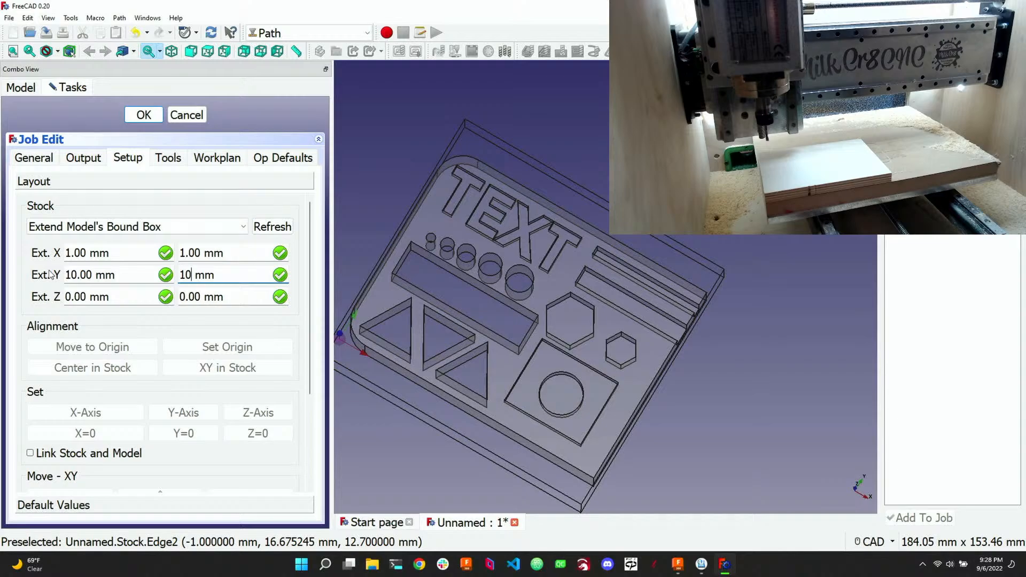
# Set both X extensions of the stock to 10 mm
pyautogui.hotkey('shift', 'Tab')
pyautogui.hotkey('shift', 'Tab')
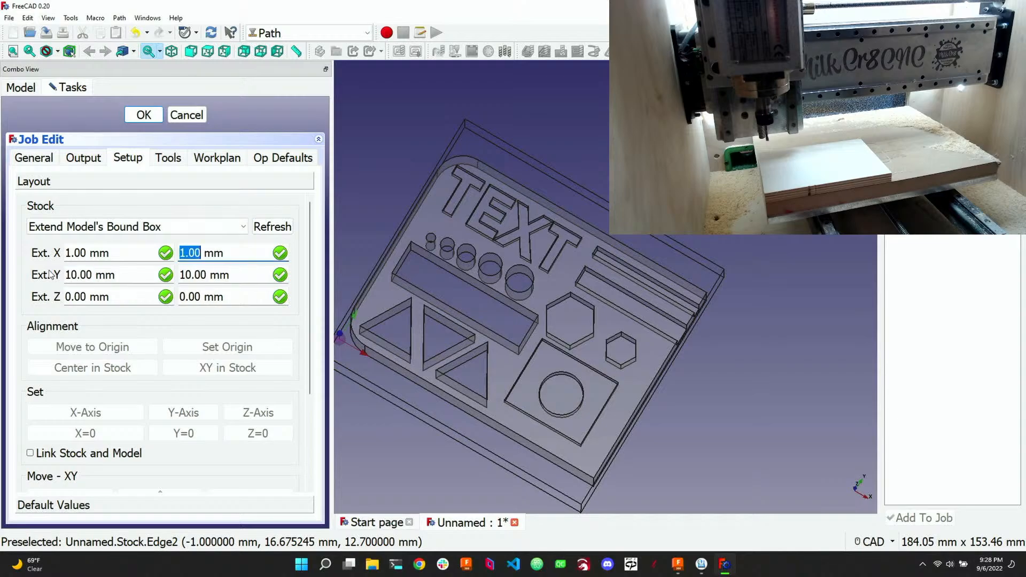
pyautogui.write('10')
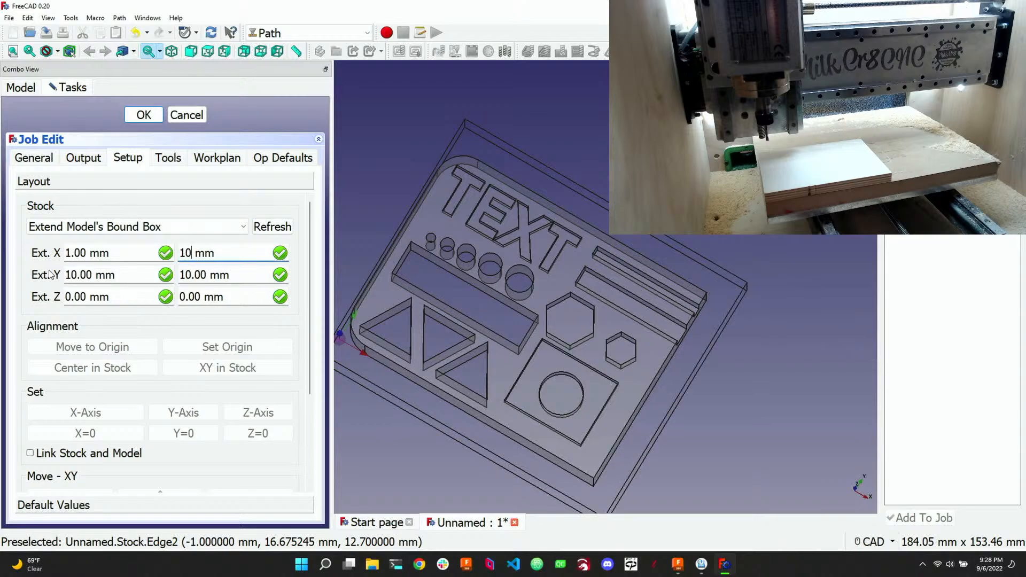
pyautogui.hotkey('shift', 'Tab')
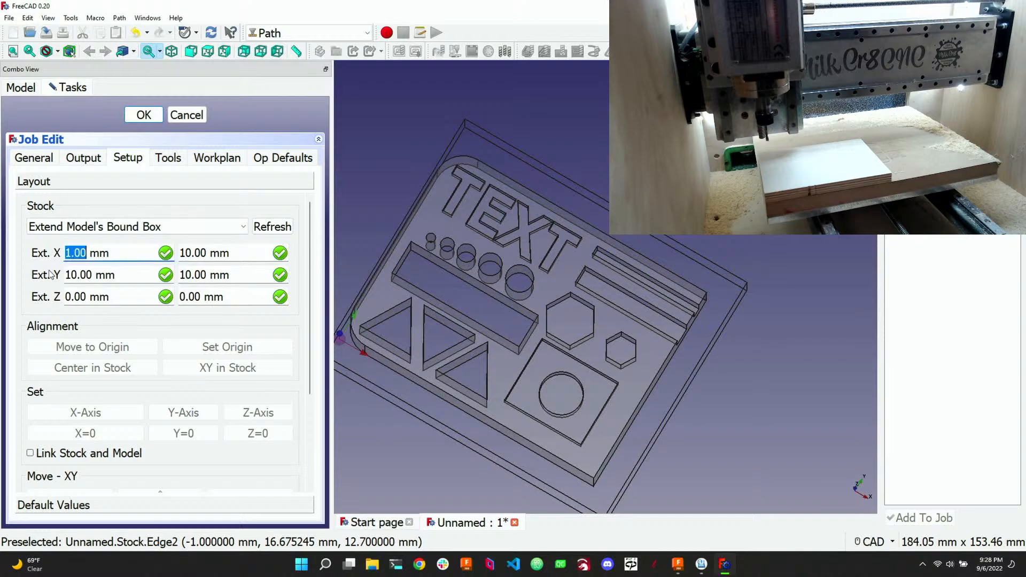
pyautogui.write('1')
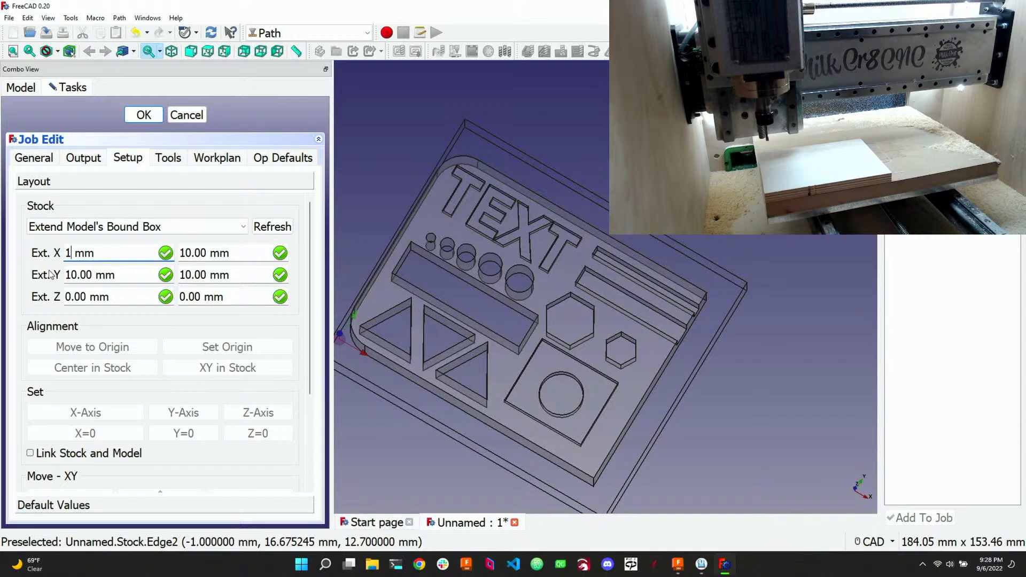
pyautogui.write('00000')
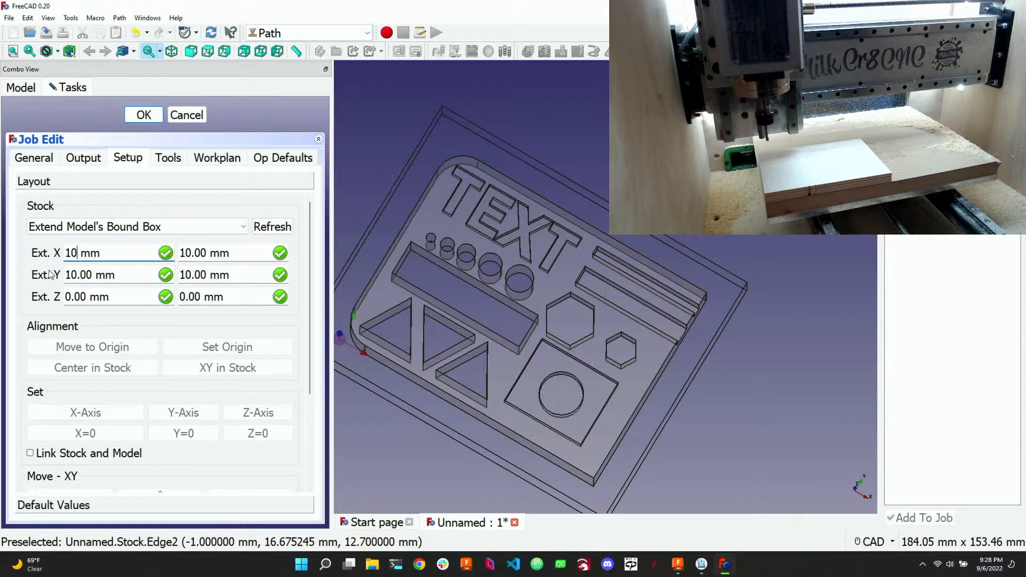
pyautogui.write('0')
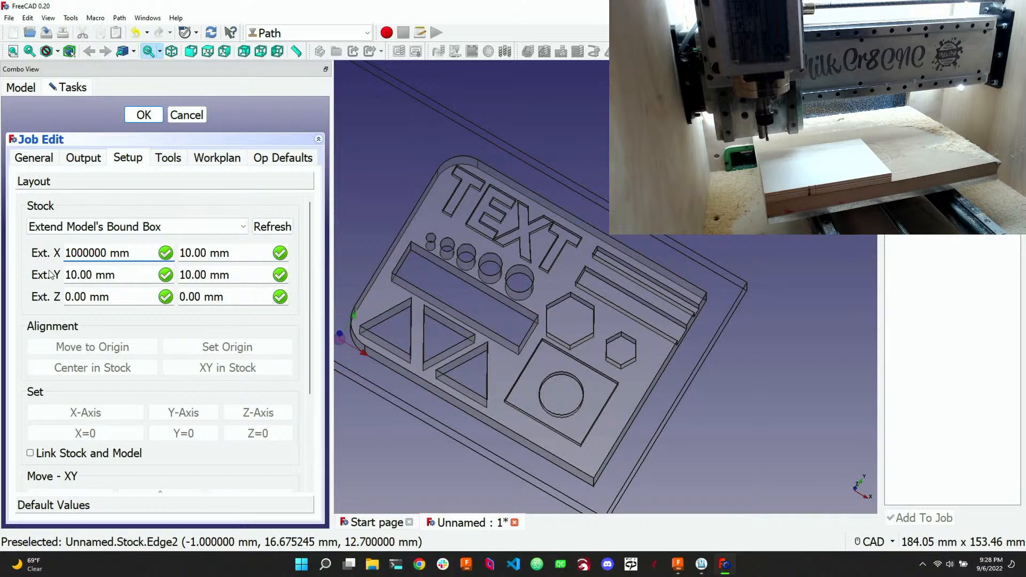
pyautogui.write('0')
pyautogui.press('BackSpace')
pyautogui.press('BackSpace')
pyautogui.press('BackSpace')
pyautogui.press('BackSpace')
pyautogui.press('BackSpace')
pyautogui.press('BackSpace')
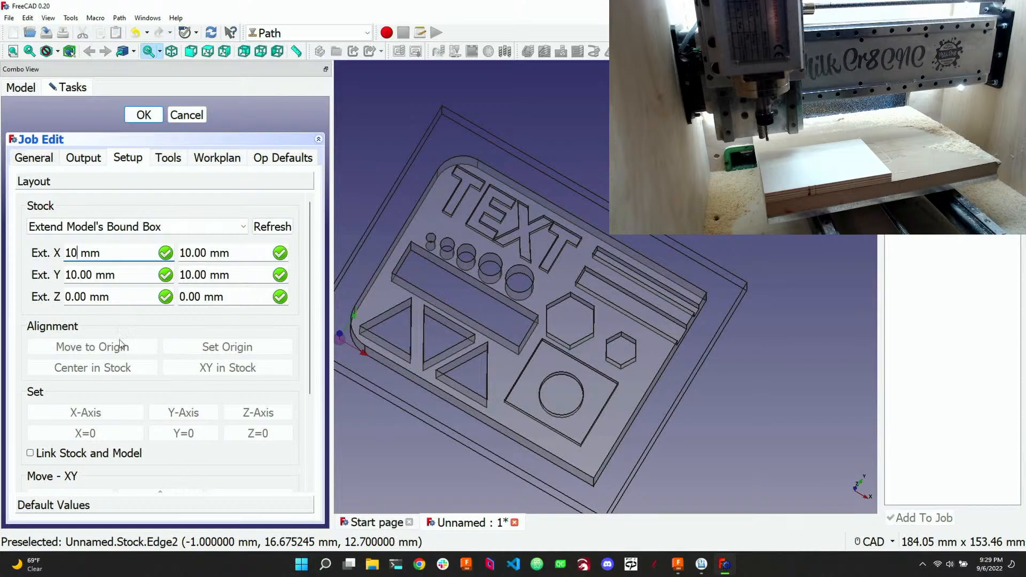
# Switch the link between stock and model on and off again, and refresh the stock
pyautogui.scroll(-3, 111, 329)
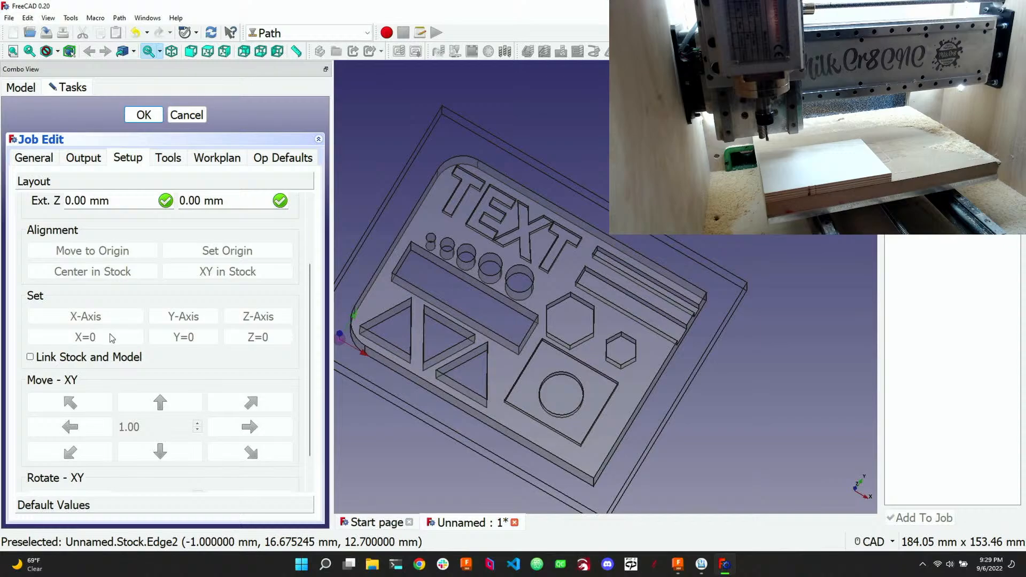
pyautogui.scroll(-2, 109, 341)
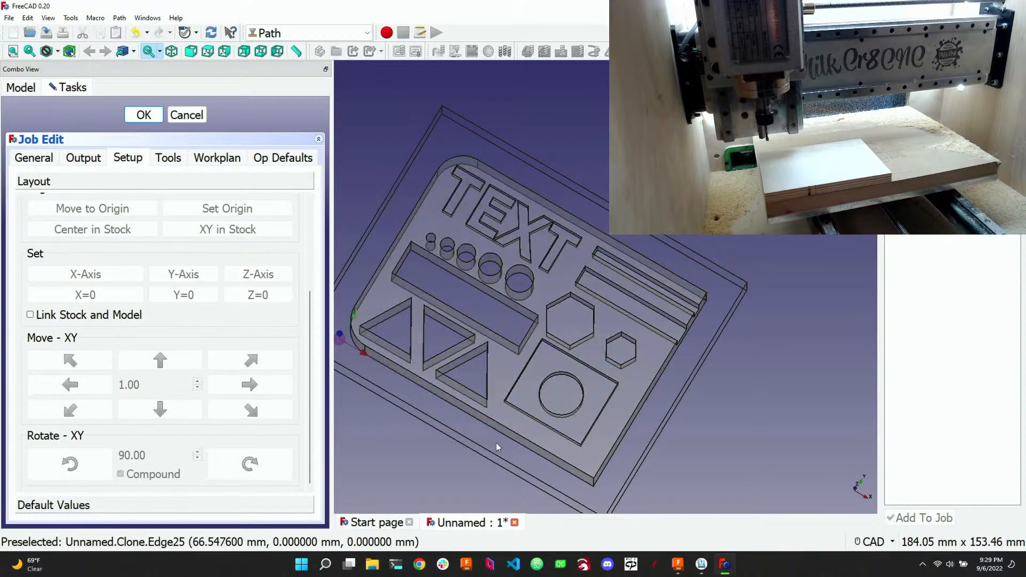
pyautogui.moveTo(483, 451); pyautogui.dragTo(405, 353, button='middle')
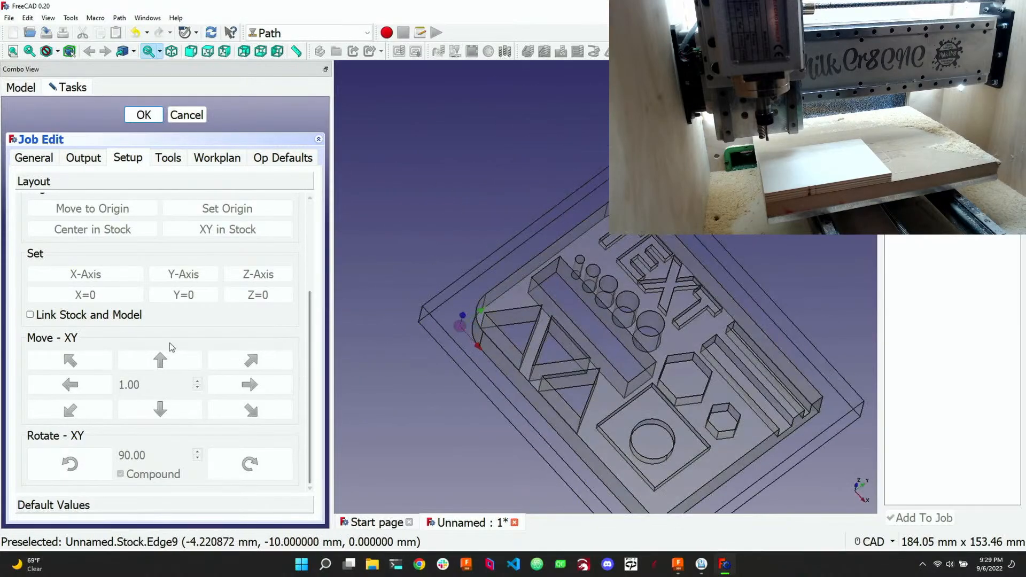
pyautogui.scroll(3, 141, 323)
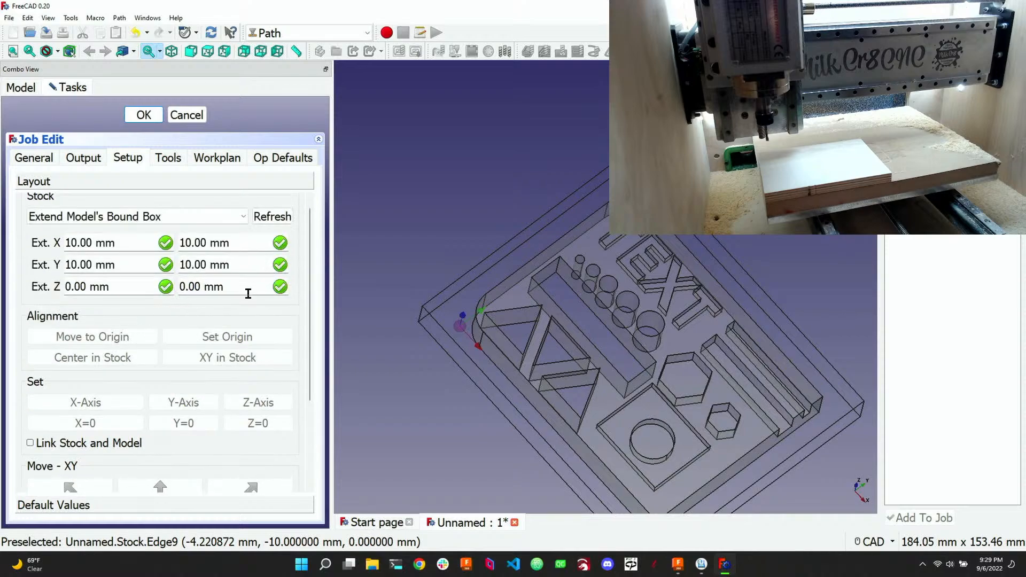
pyautogui.scroll(-5, 177, 327)
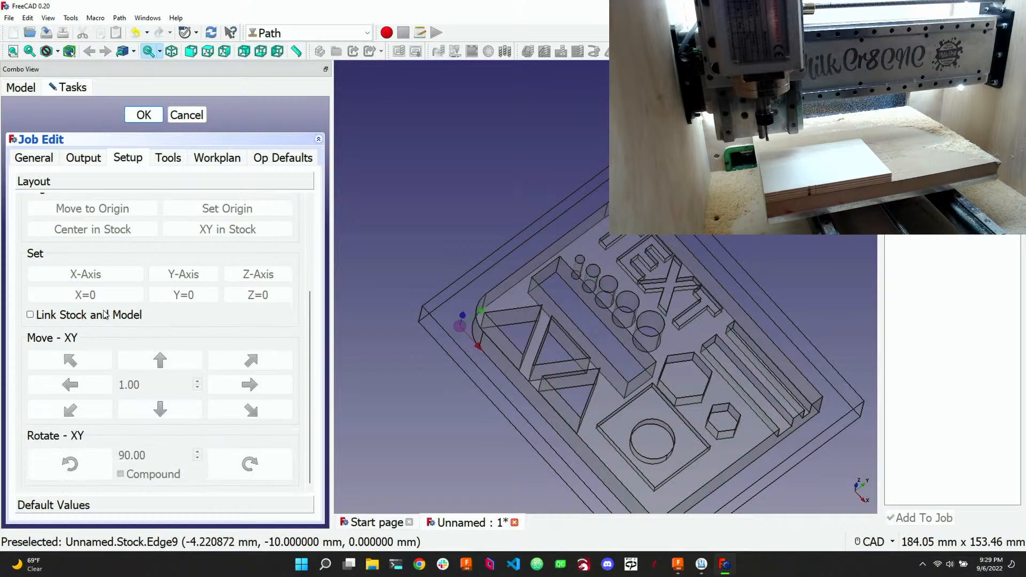
pyautogui.click(40, 316)
pyautogui.click(104, 314)
pyautogui.scroll(4, 172, 358)
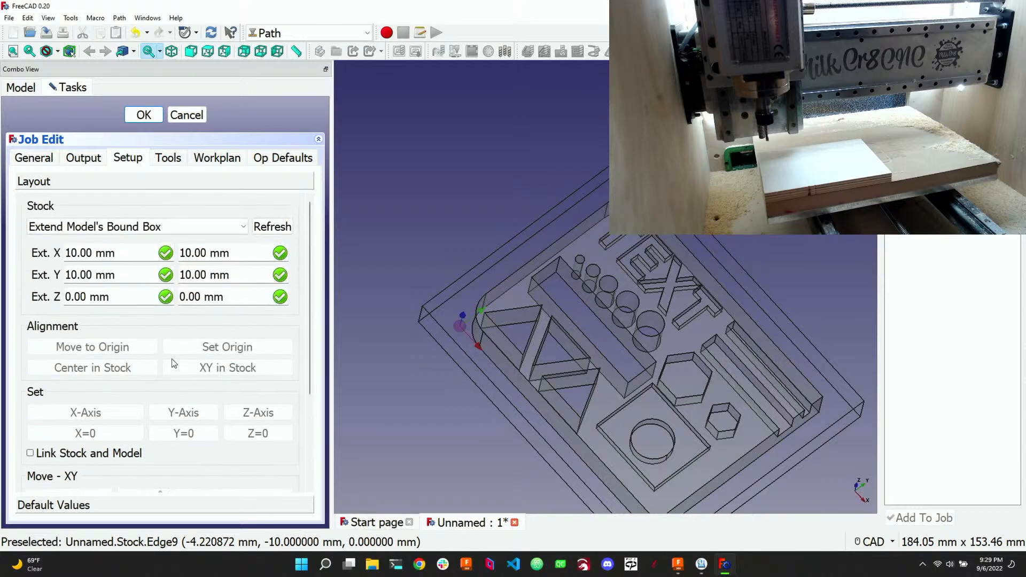
pyautogui.click(272, 226)
pyautogui.scroll(-4, 216, 333)
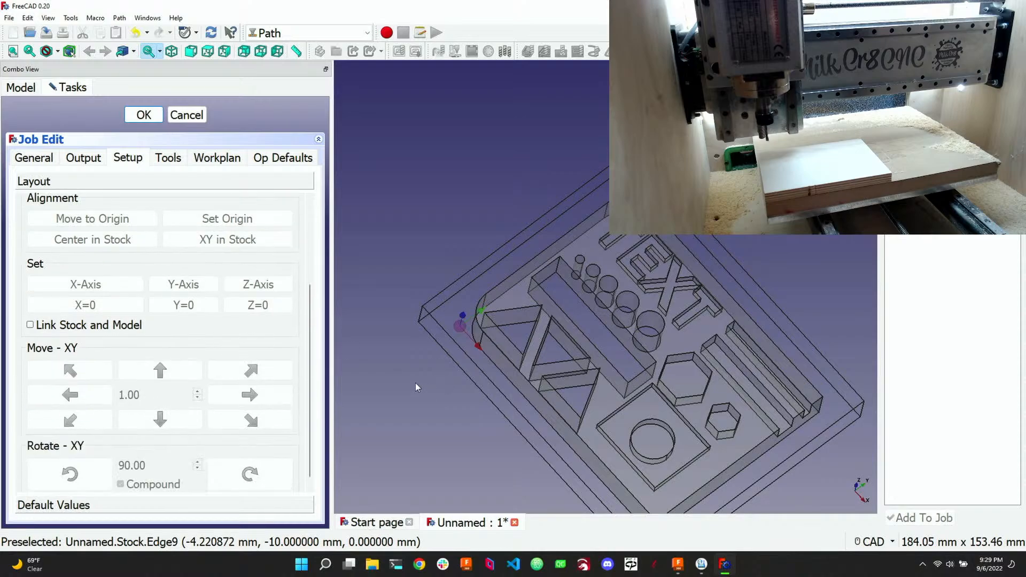
# Try linking the stock and model and refreshing the stock with the link enabled
pyautogui.rightClick(408, 366)
pyautogui.click(402, 329)
pyautogui.scroll(-3, 427, 348)
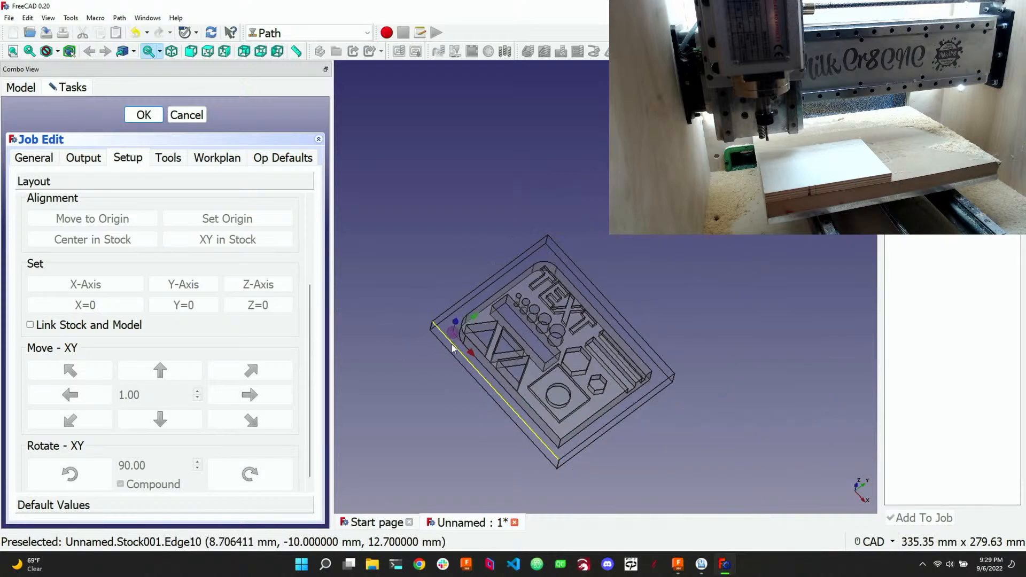
pyautogui.scroll(3, 457, 374)
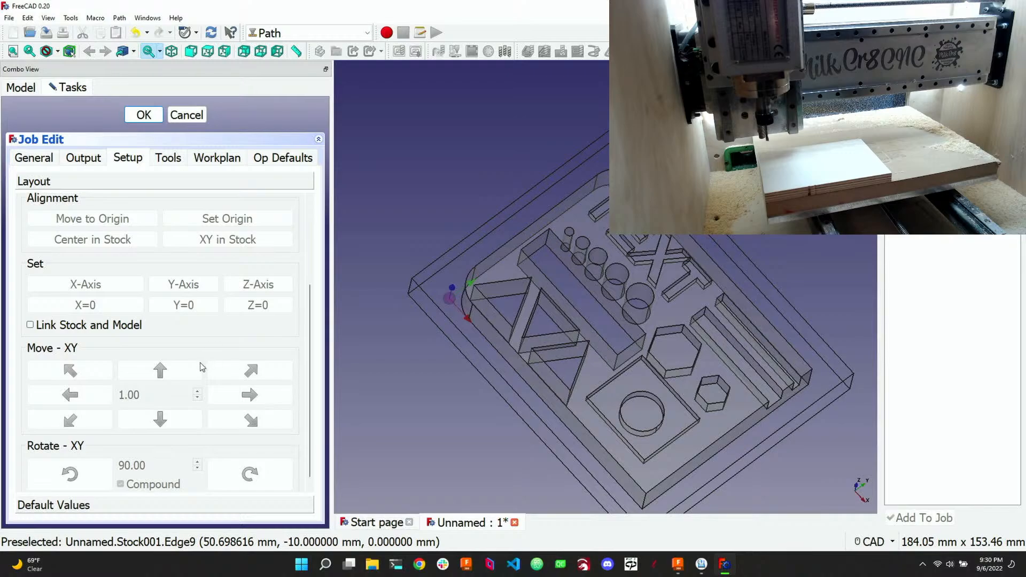
pyautogui.scroll(-1, 178, 404)
pyautogui.click(96, 316)
pyautogui.scroll(4, 107, 325)
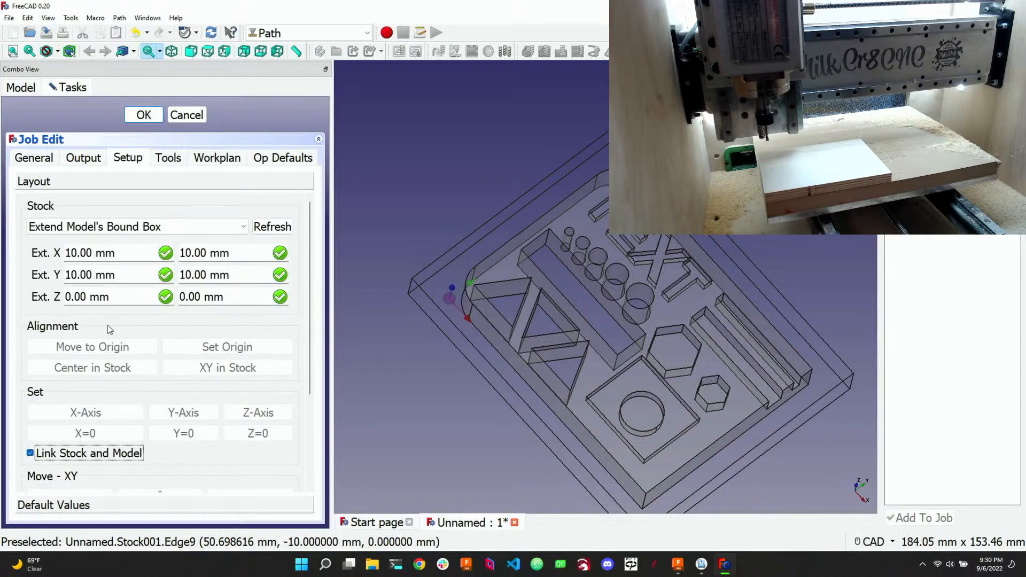
pyautogui.click(272, 229)
pyautogui.scroll(-5, 119, 357)
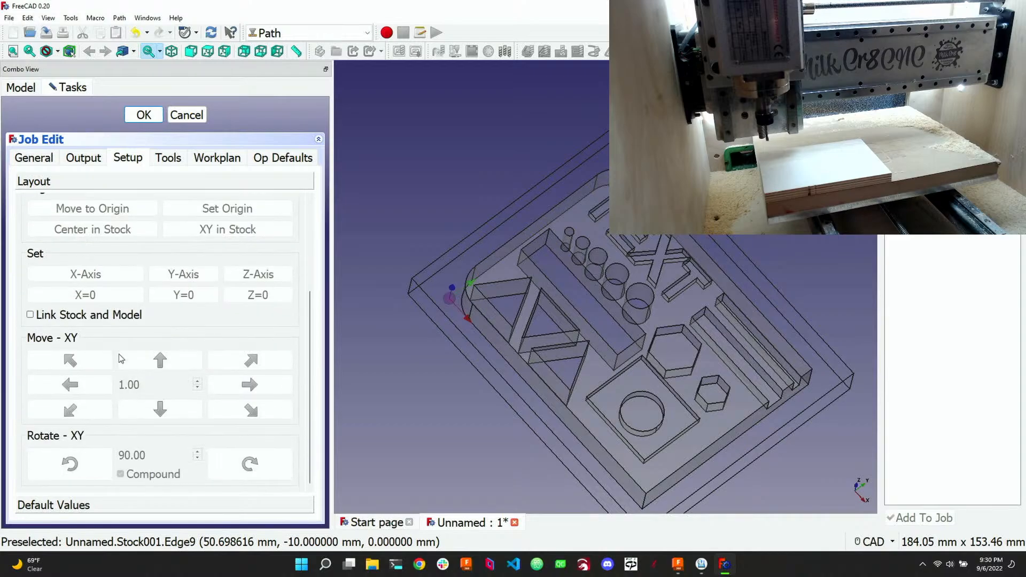
# Examine the job's default depths, heights and coolant mode, and switch to CNCjs to view the loaded toolpath before returning to FreeCAD
pyautogui.click(80, 505)
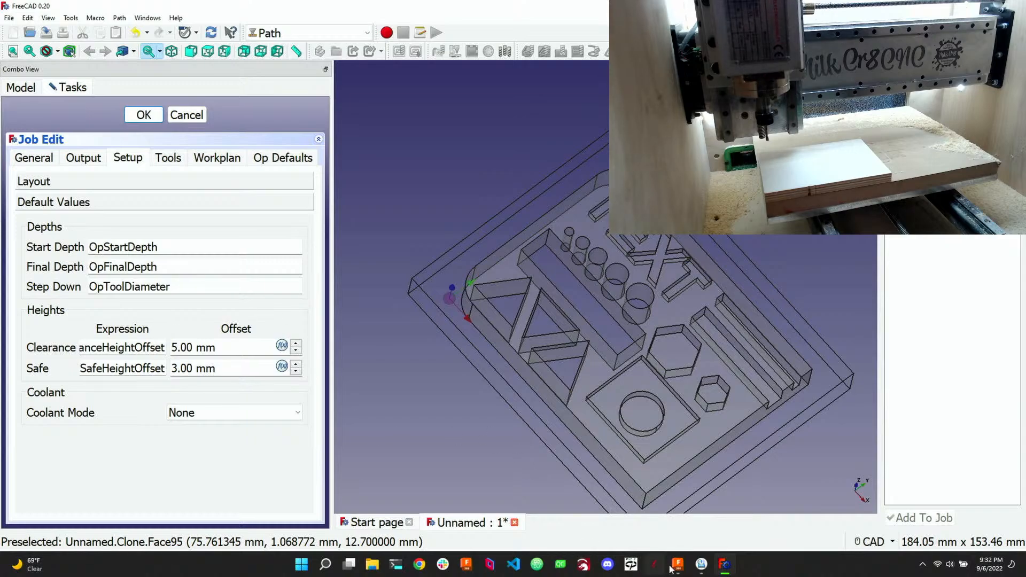
pyautogui.click(702, 564)
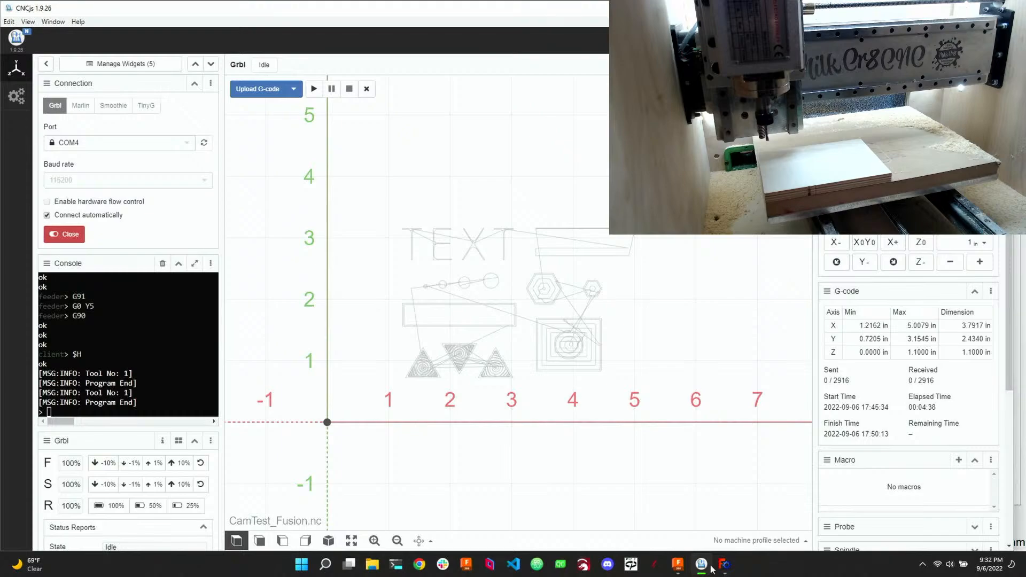
pyautogui.moveTo(707, 562)
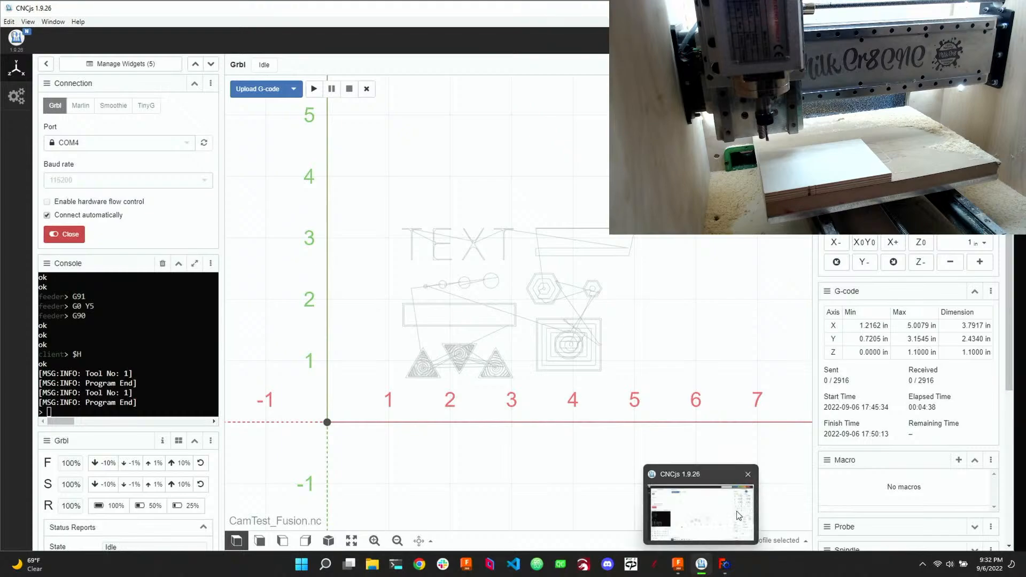
pyautogui.click(725, 564)
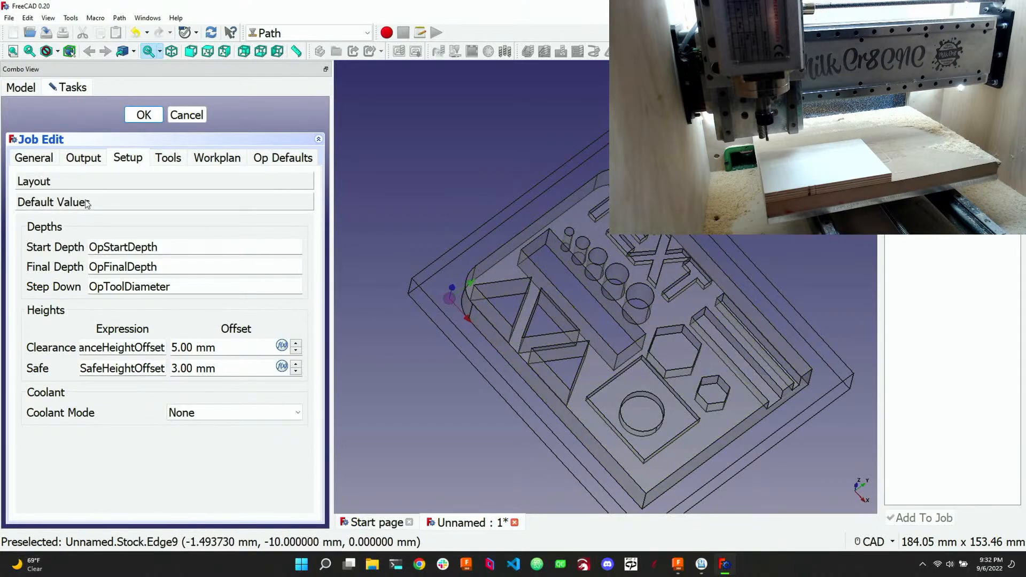
# Return to the job's stock layout settings and confirm the first Z extension at 0 mm
pyautogui.click(63, 181)
pyautogui.scroll(4, 106, 307)
pyautogui.doubleClick(76, 297)
pyautogui.write('1')
pyautogui.scroll(-1, 77, 299)
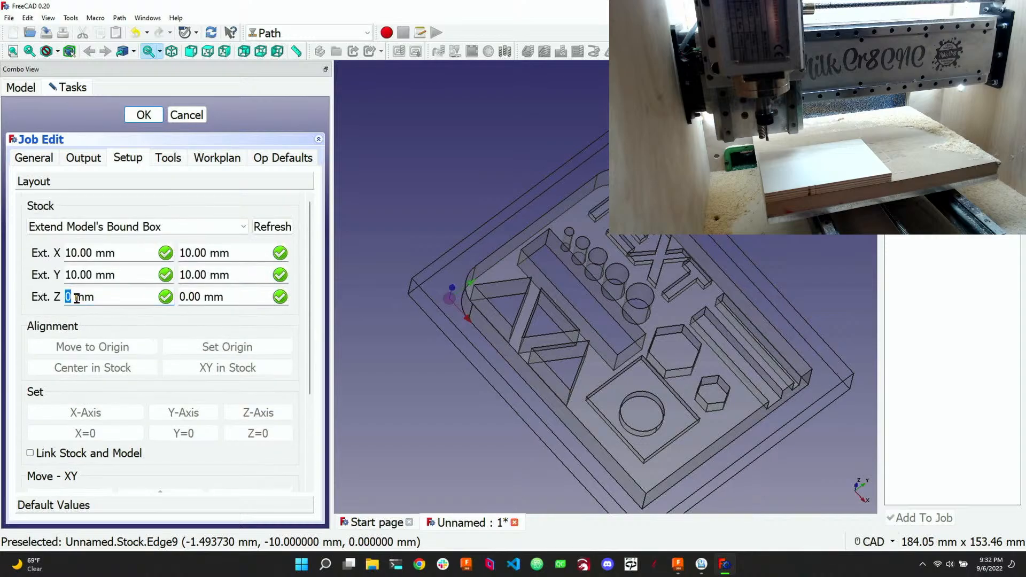
pyautogui.press('Return')
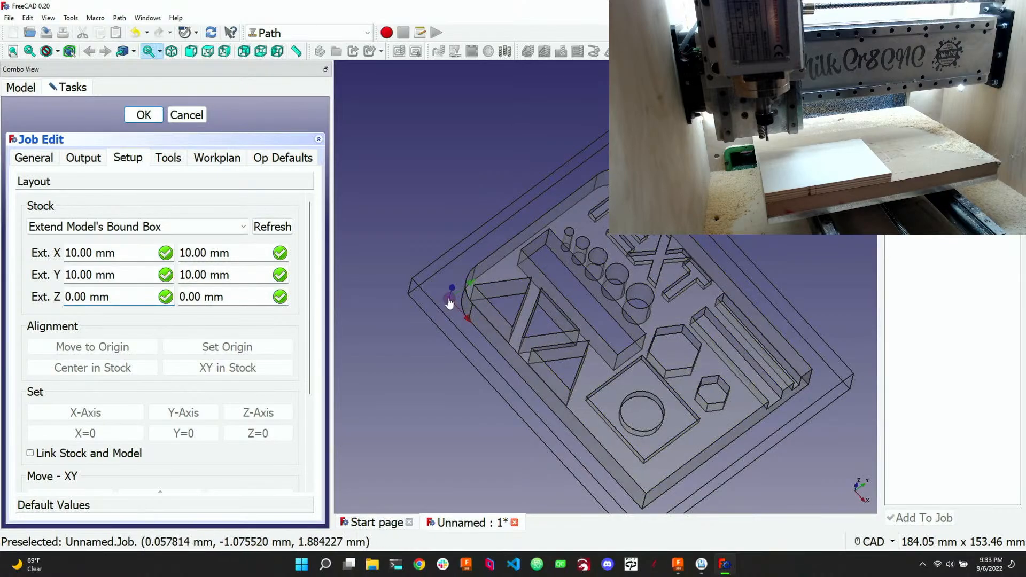
# Set the job origin at the stock's bottom corner vertex at X -10, Y -10, Z 0 mm, and clear the selection
pyautogui.click(408, 295)
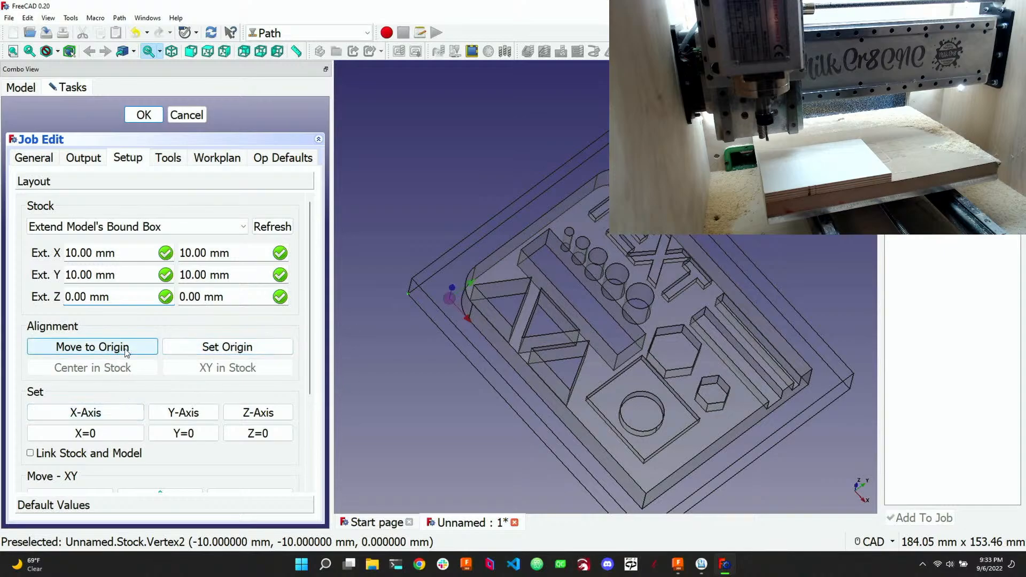
pyautogui.click(198, 350)
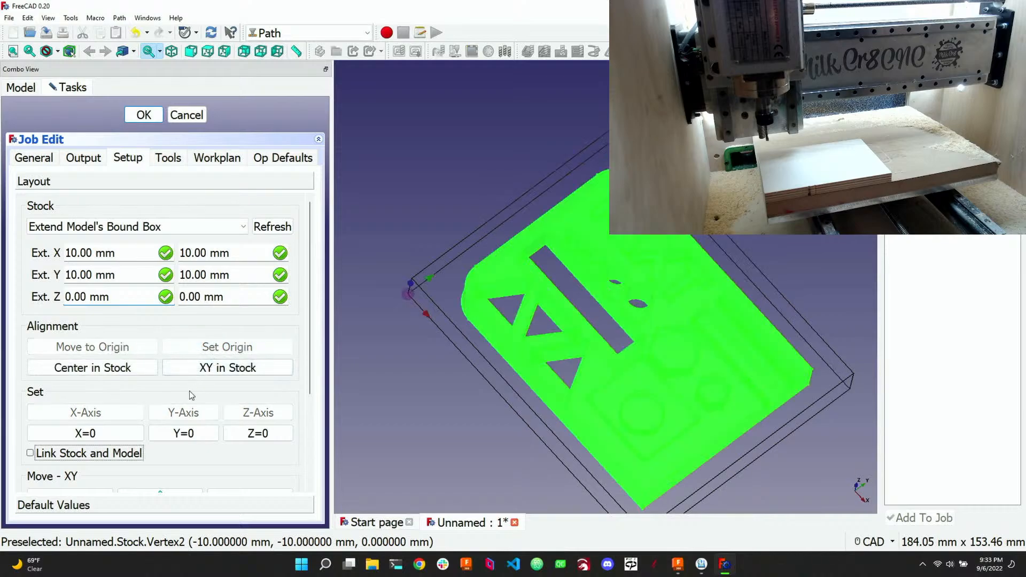
pyautogui.rightClick(410, 344)
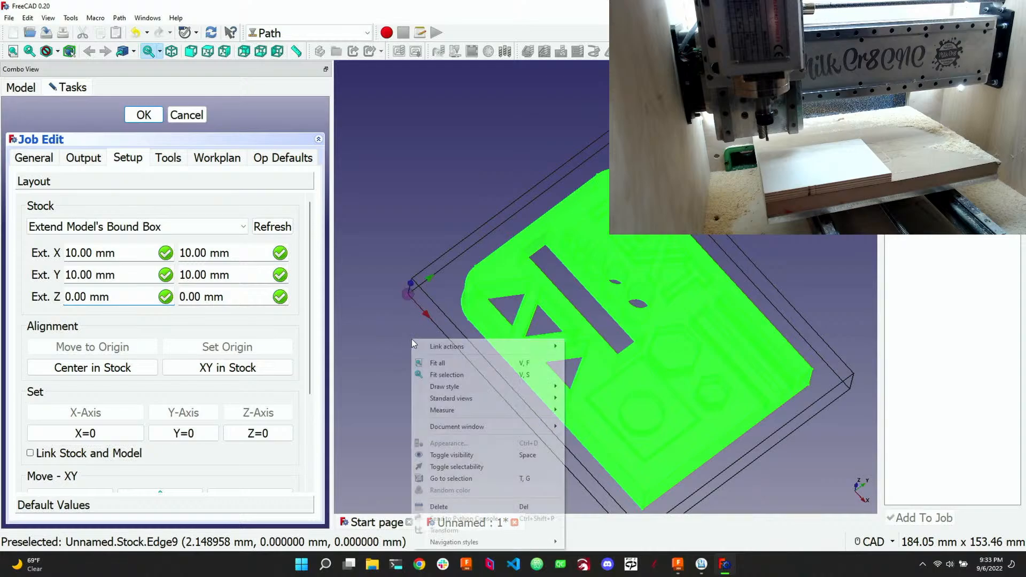
pyautogui.click(390, 332)
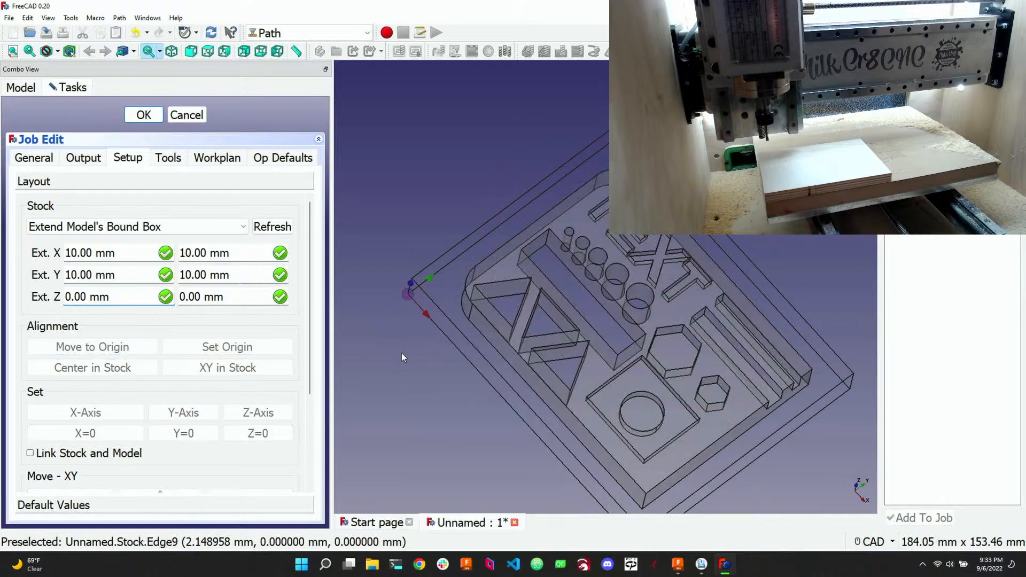
pyautogui.scroll(-3, 415, 338)
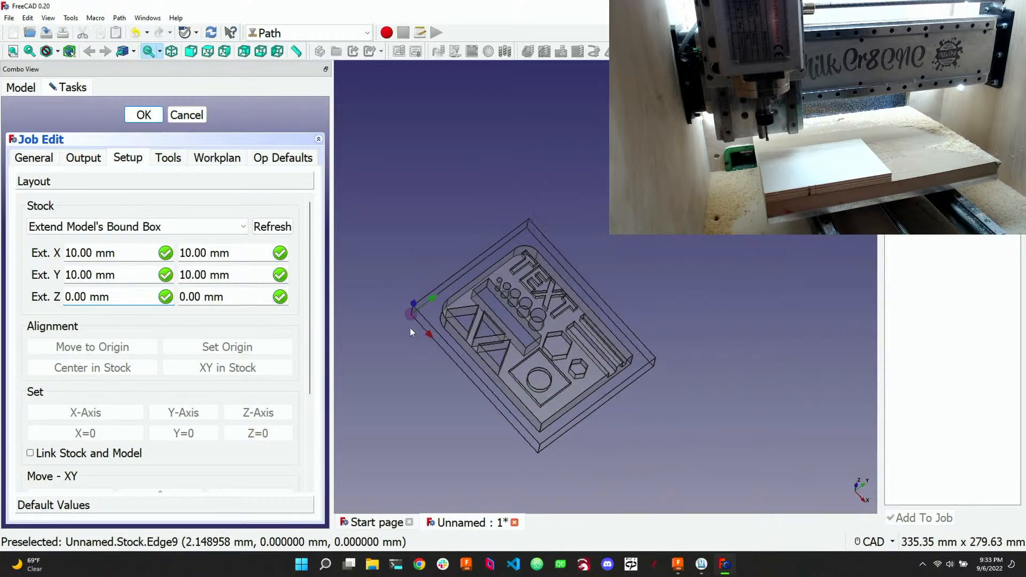
pyautogui.scroll(4, 395, 304)
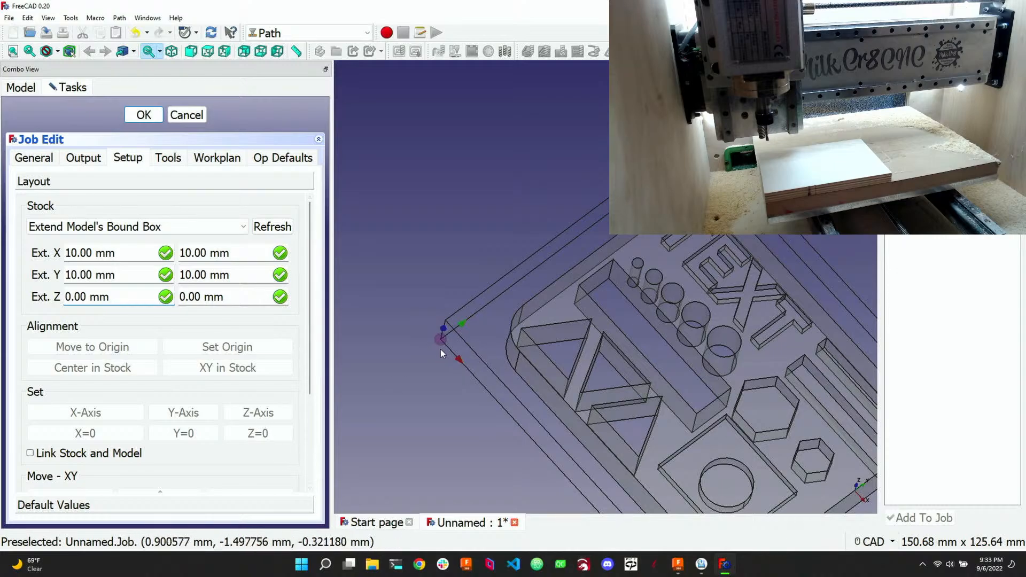
pyautogui.moveTo(447, 355); pyautogui.dragTo(453, 403, button='middle')
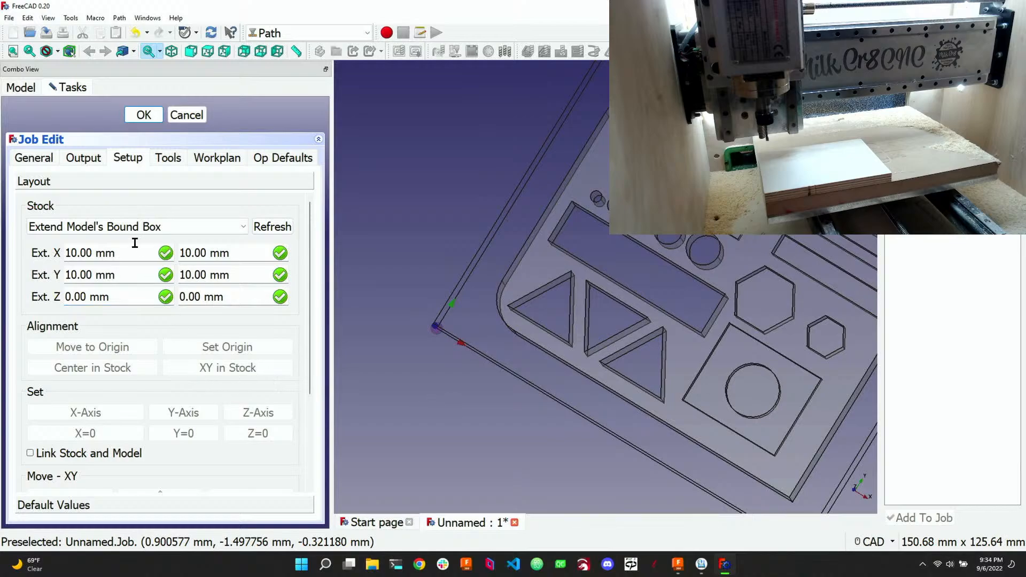
# Add the 1/8" endmill to the job's tools from the 5mm_Endmill.fctb tool bit file
pyautogui.click(178, 161)
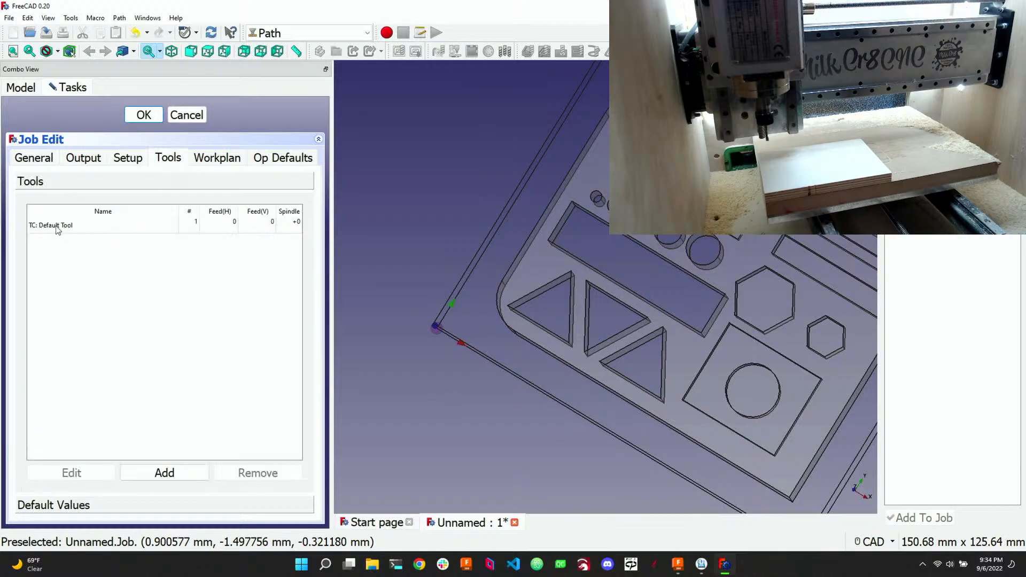
pyautogui.click(160, 474)
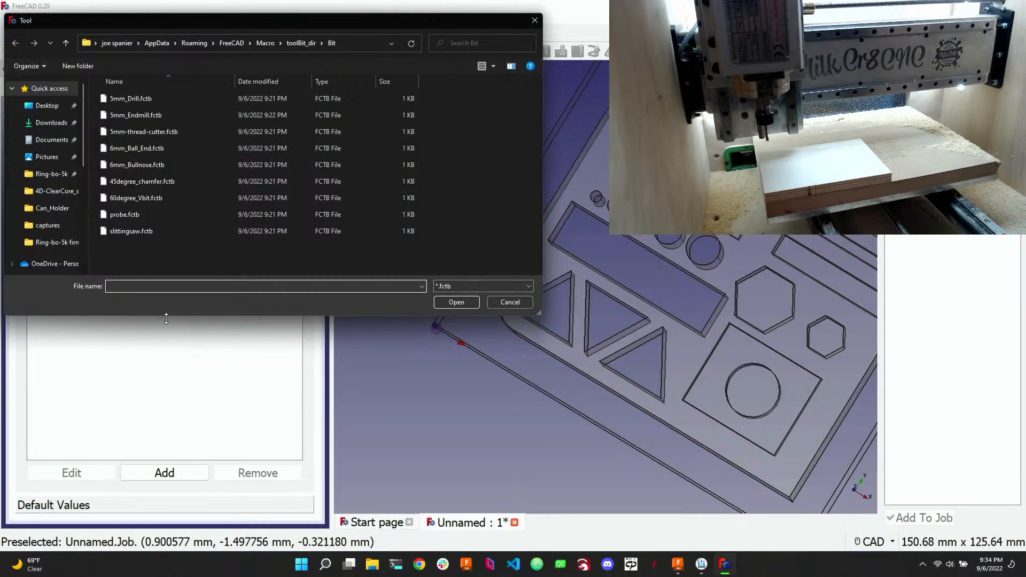
pyautogui.click(171, 116)
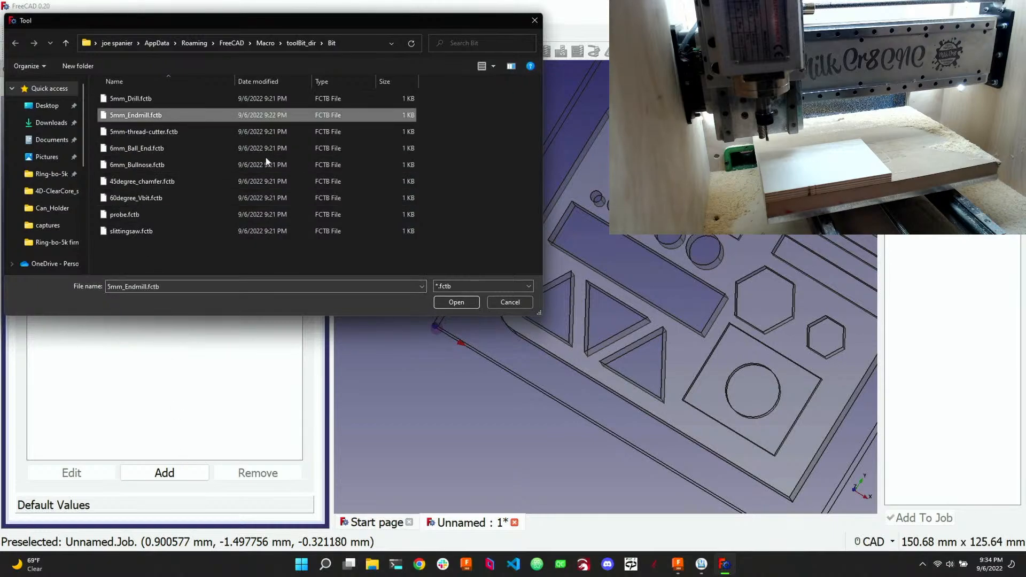
pyautogui.click(448, 303)
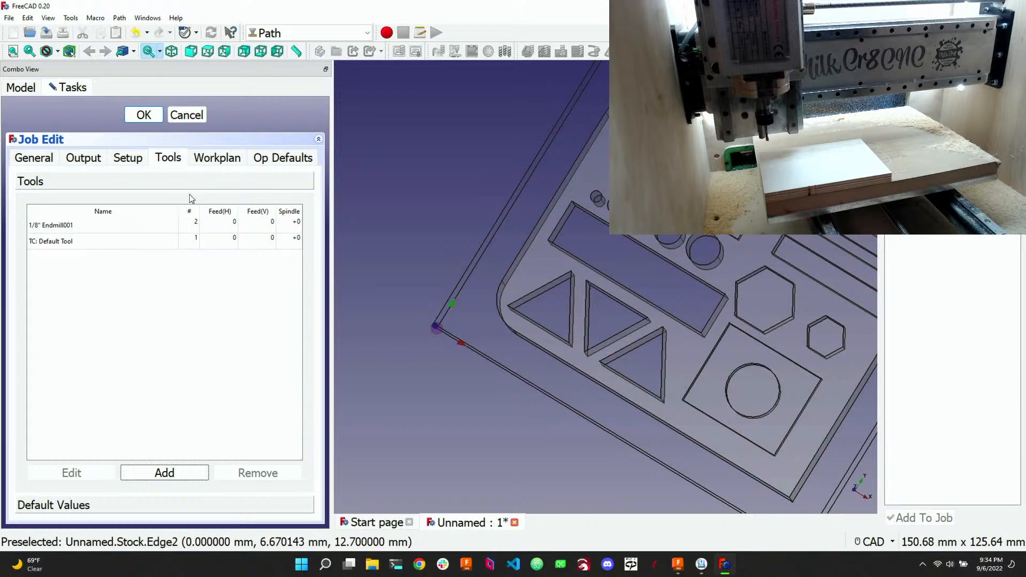
# Remove the default tool from the job and renumber the 1/8" endmill as tool 1
pyautogui.click(152, 227)
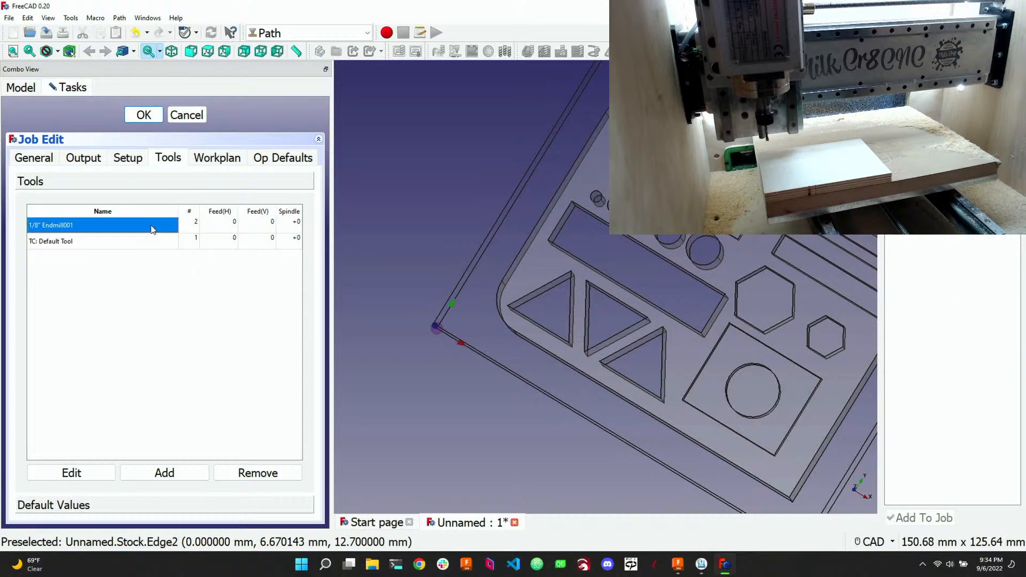
pyautogui.click(161, 245)
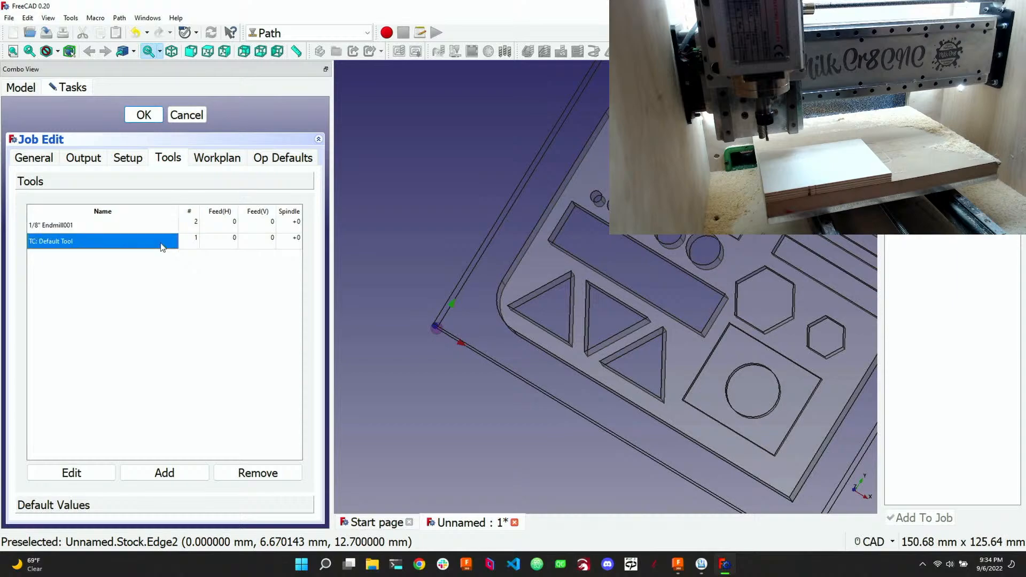
pyautogui.click(242, 474)
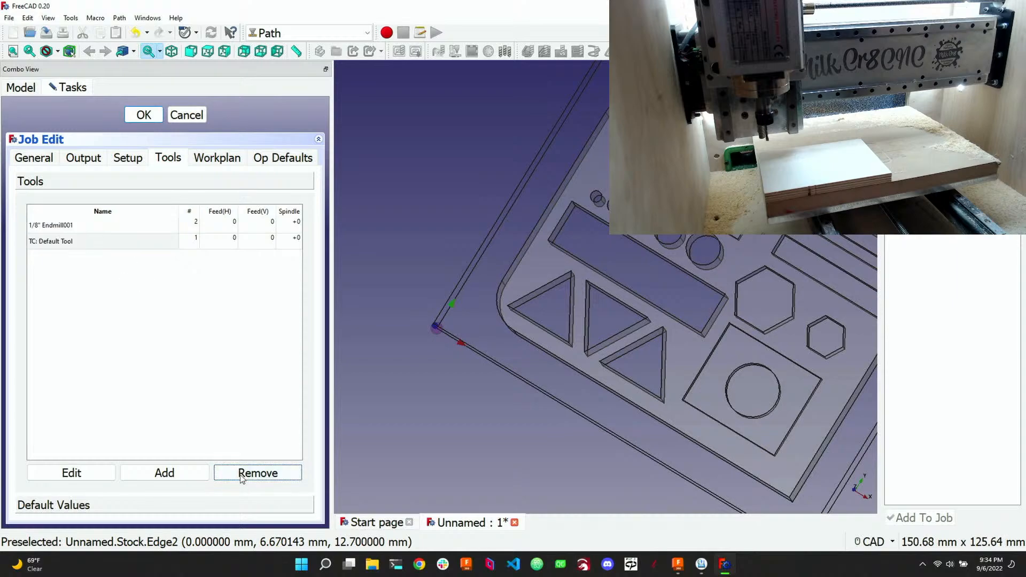
pyautogui.click(196, 225)
pyautogui.click(198, 225)
pyautogui.write('1')
pyautogui.click(187, 265)
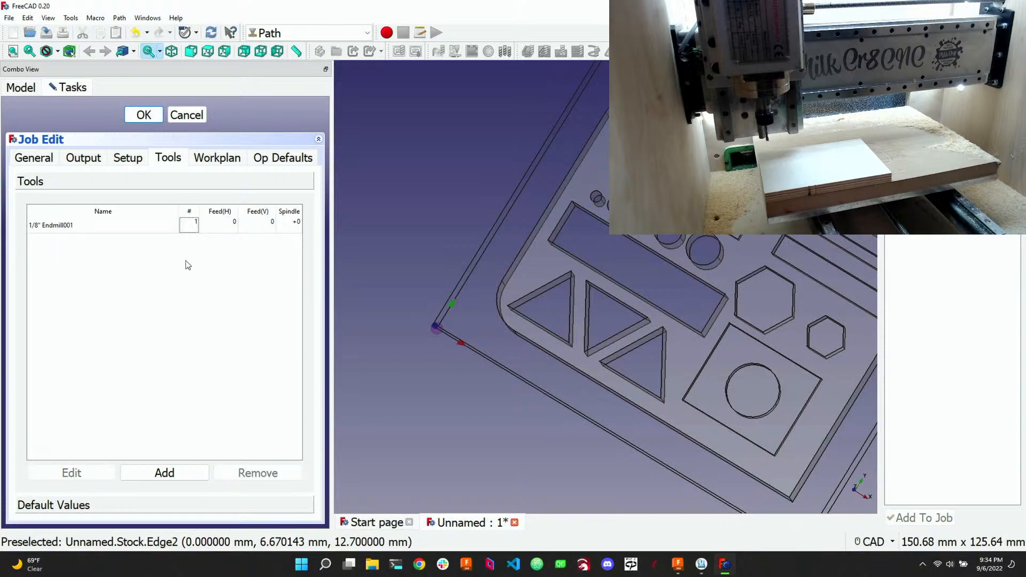
# Set the 1/8" endmill's horizontal feed to 80 and its vertical feed to 40
pyautogui.click(217, 223)
pyautogui.click(218, 224)
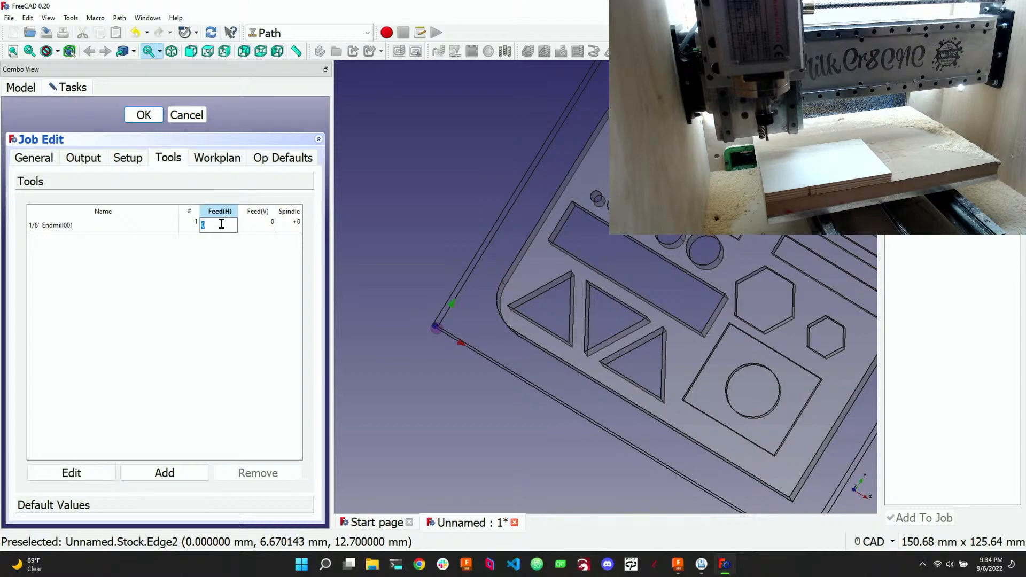
pyautogui.click(230, 252)
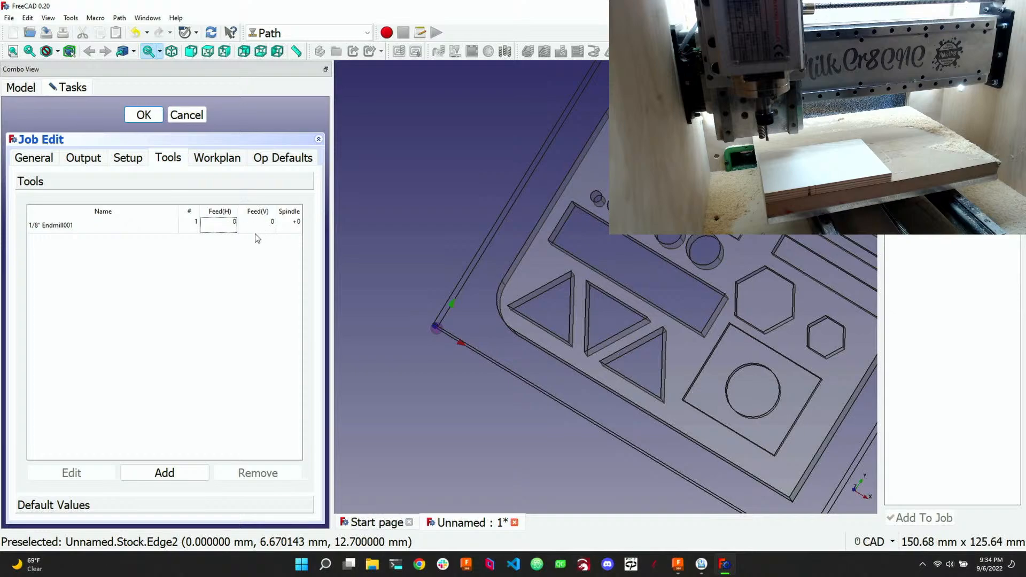
pyautogui.click(231, 224)
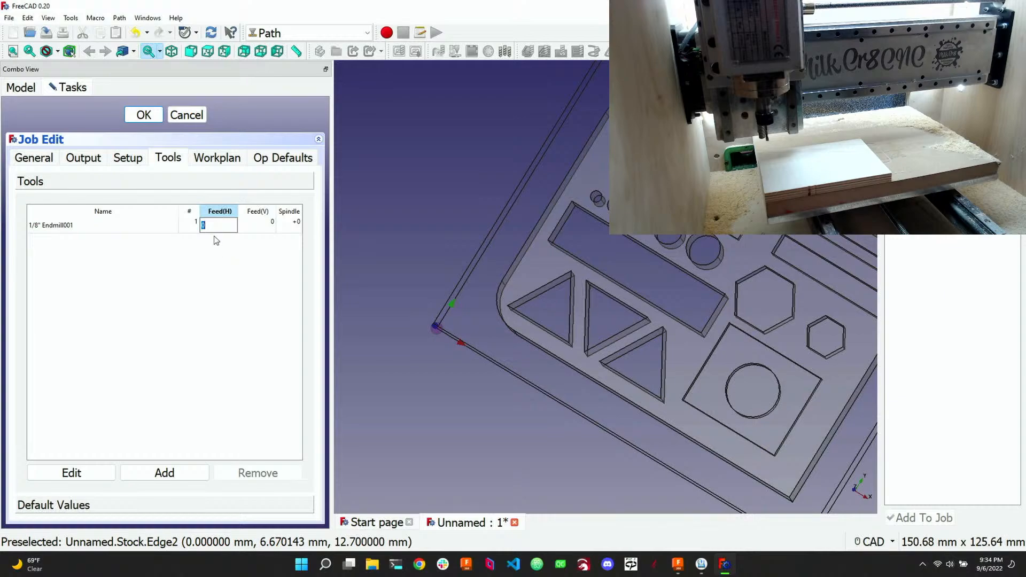
pyautogui.write('80')
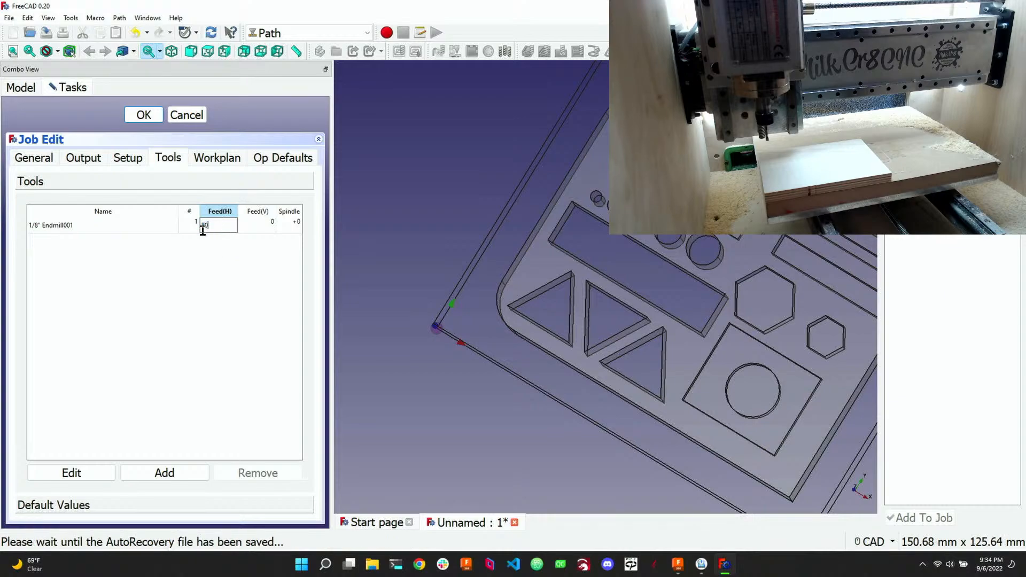
pyautogui.click(269, 227)
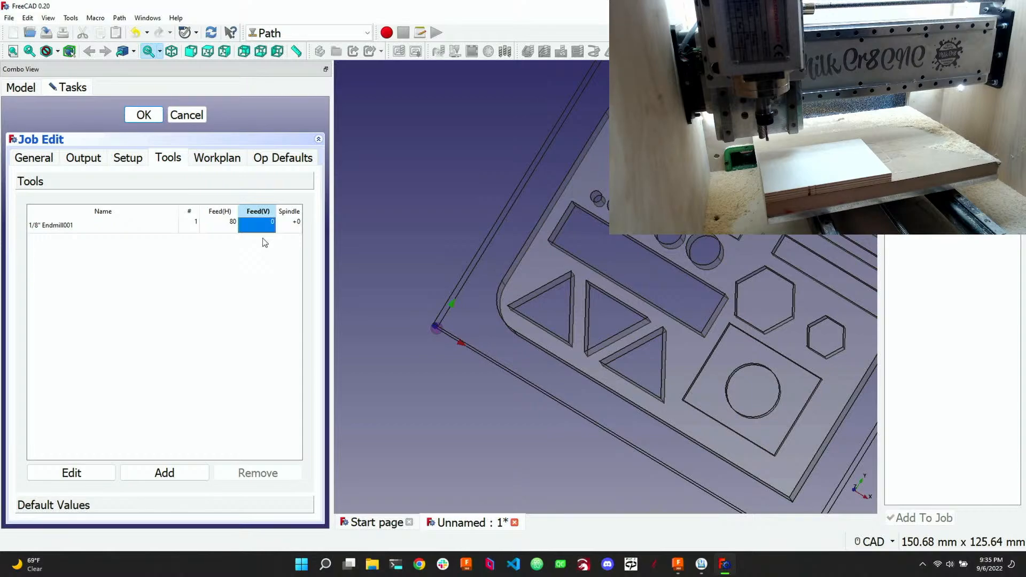
pyautogui.press('0')
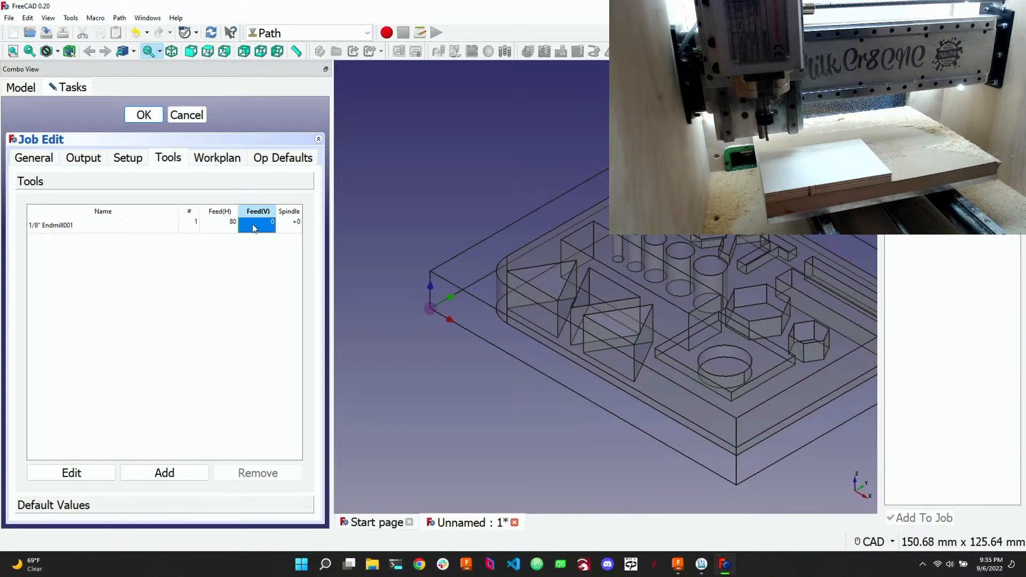
pyautogui.write('40')
pyautogui.click(240, 246)
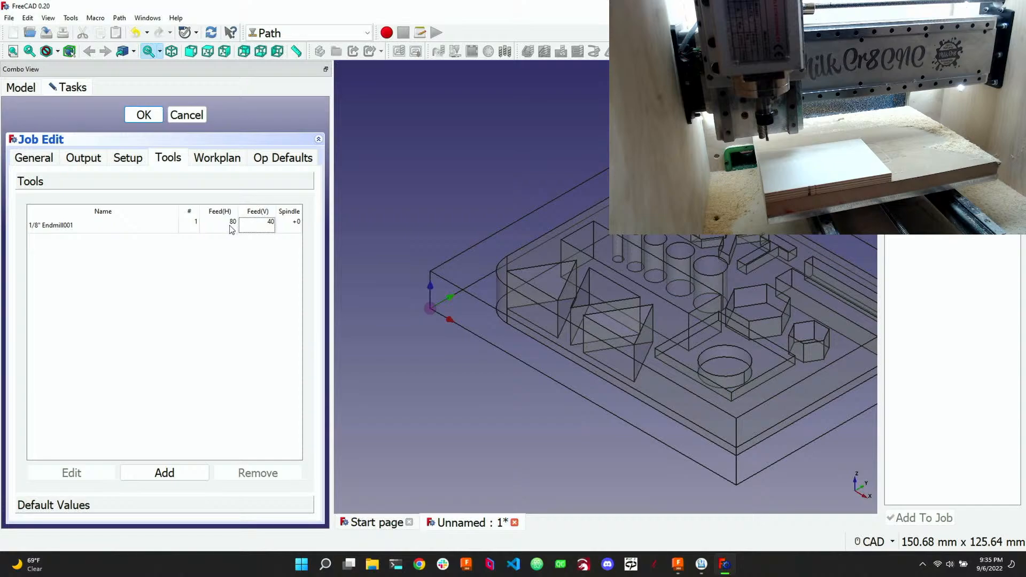
# Check the job's workplan and operation defaults, and accept the job settings
pyautogui.click(216, 163)
pyautogui.click(263, 161)
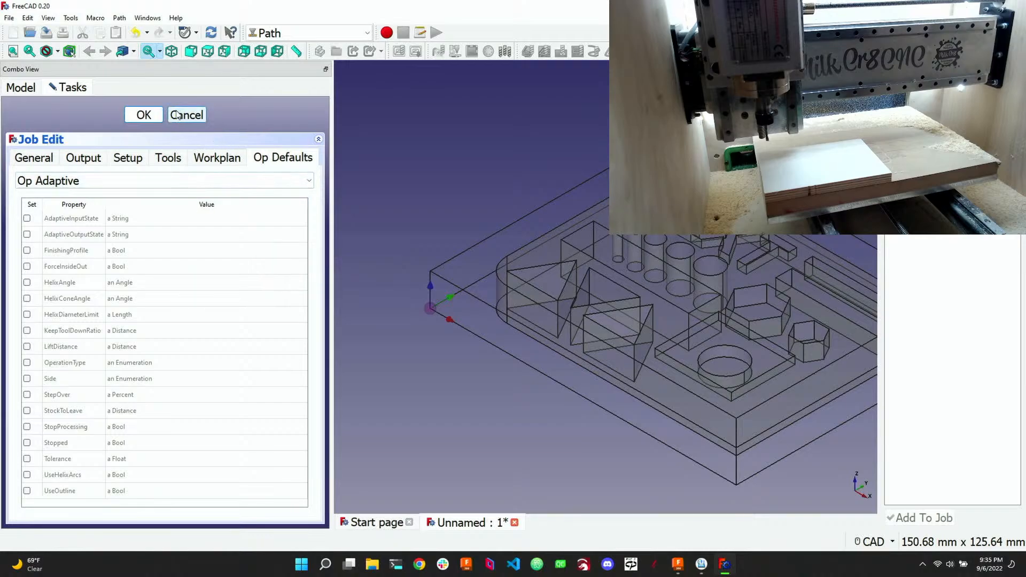
pyautogui.click(143, 115)
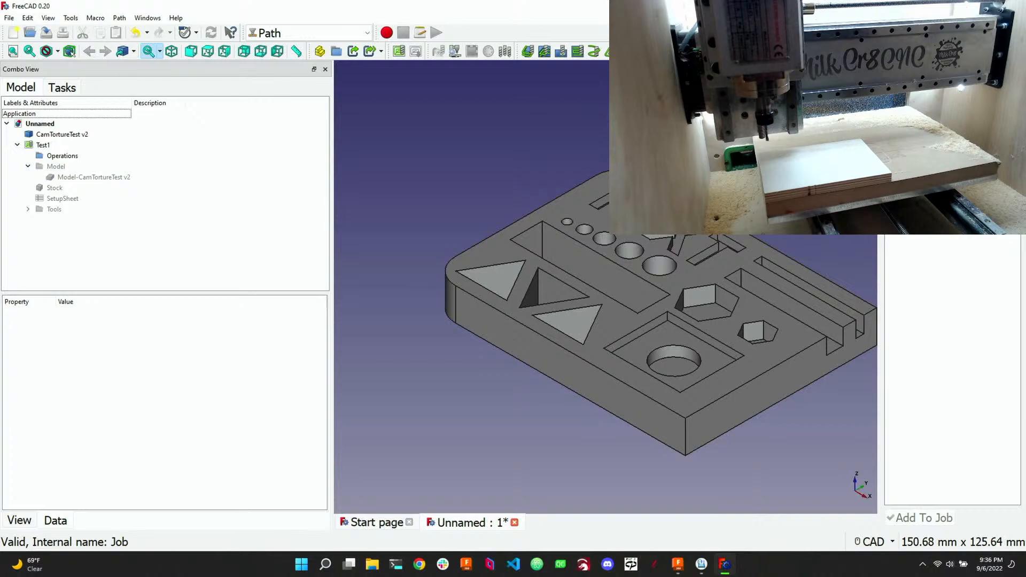
# Switch the 3D view's navigation style to Blender and try orbiting the model with it
pyautogui.rightClick(463, 420)
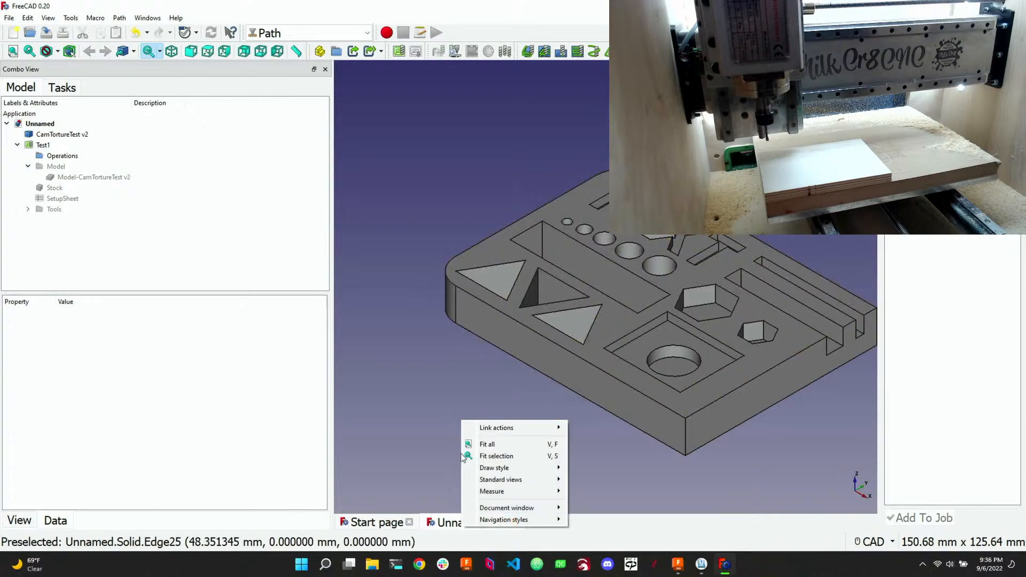
pyautogui.moveTo(505, 521)
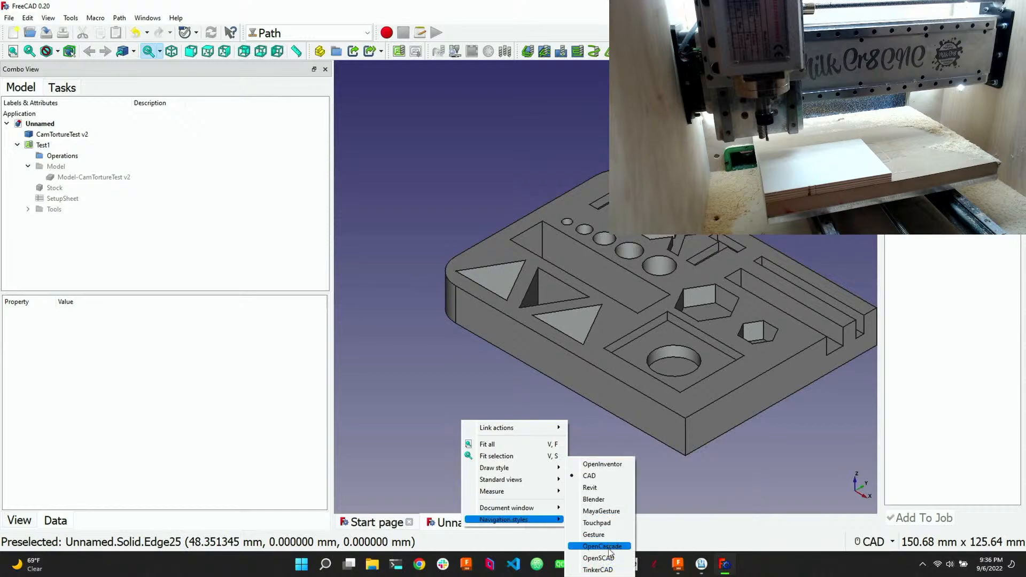
pyautogui.click(612, 499)
pyautogui.moveTo(458, 417); pyautogui.dragTo(524, 446, button='middle')
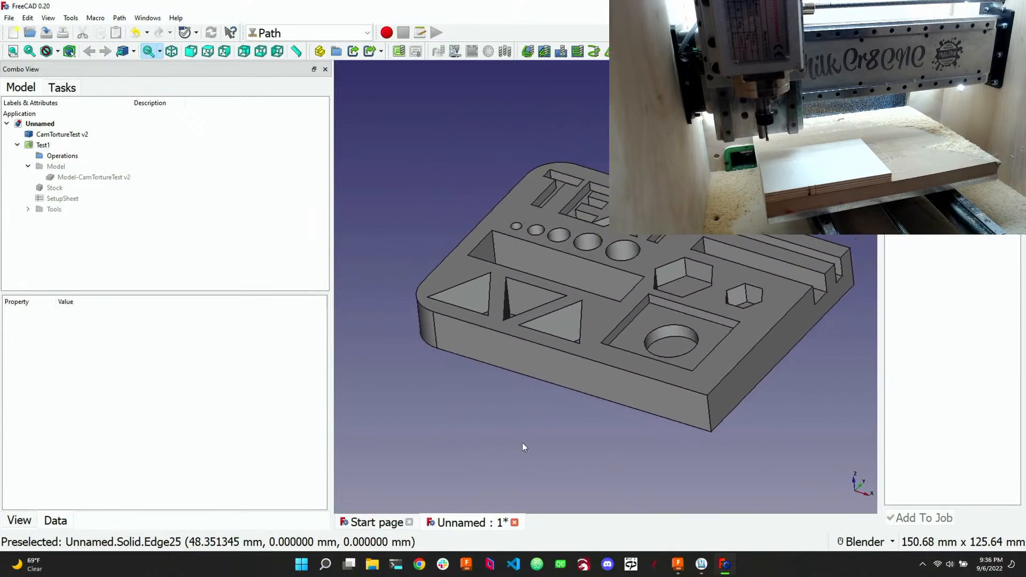
pyautogui.rightClick(501, 455)
pyautogui.click(521, 420)
pyautogui.moveTo(520, 420)
pyautogui.mouseDown(button='middle')
pyautogui.moveTo(548, 425)
pyautogui.moveTo(533, 425)
pyautogui.mouseUp(button='middle')
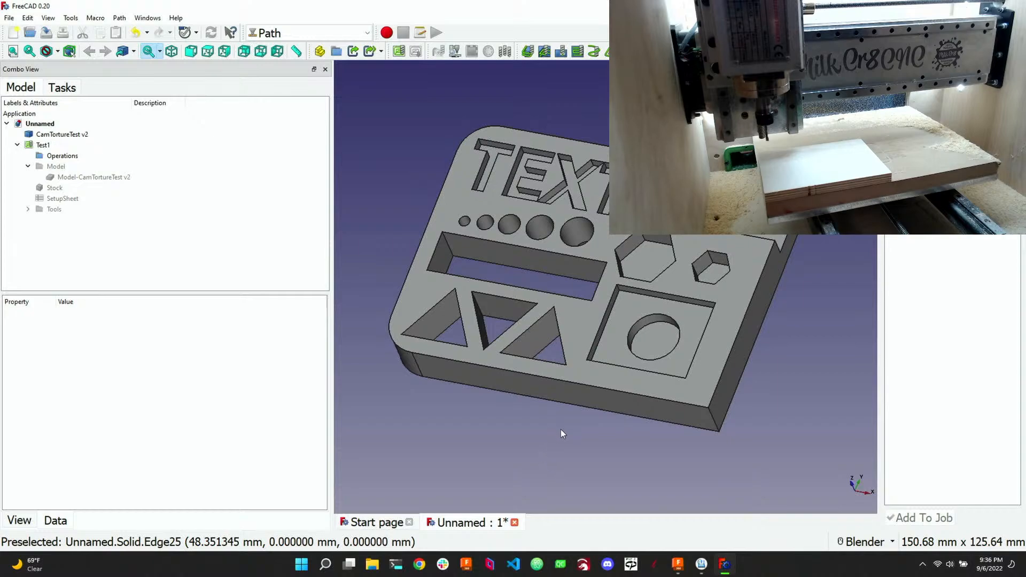
pyautogui.moveTo(567, 459)
pyautogui.mouseDown(button='middle')
pyautogui.moveTo(608, 454)
pyautogui.moveTo(574, 463)
pyautogui.moveTo(586, 455)
pyautogui.mouseUp(button='middle')
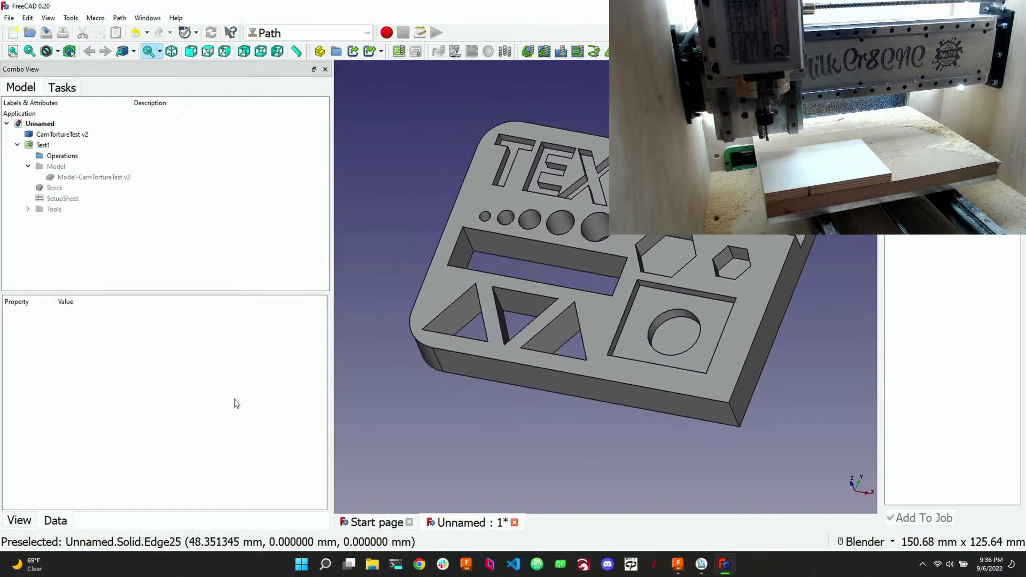
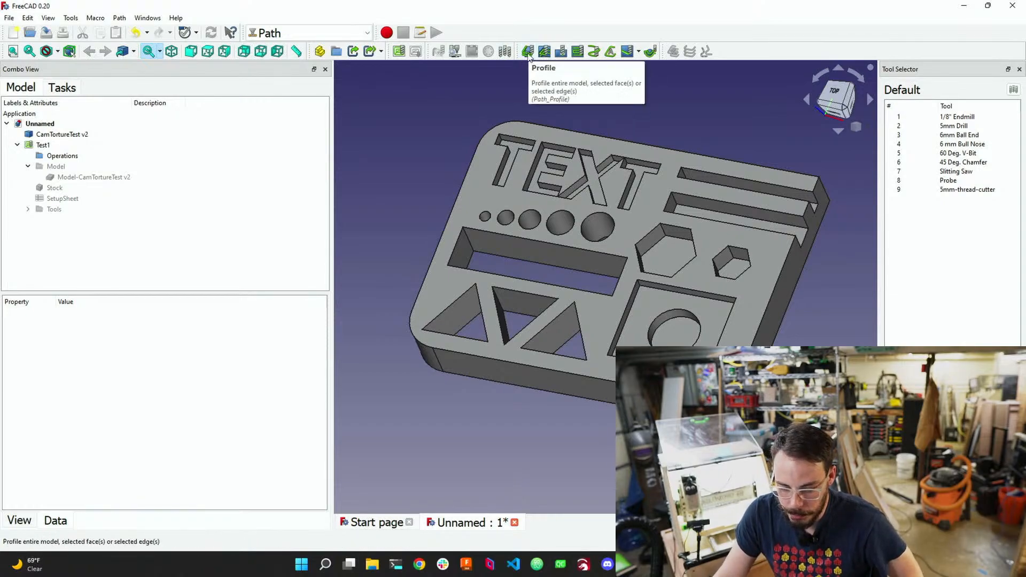
# Start a Drilling operation with the 1/8" endmill, select the smallest round hole's wall, and enable pecking
pyautogui.click(560, 54)
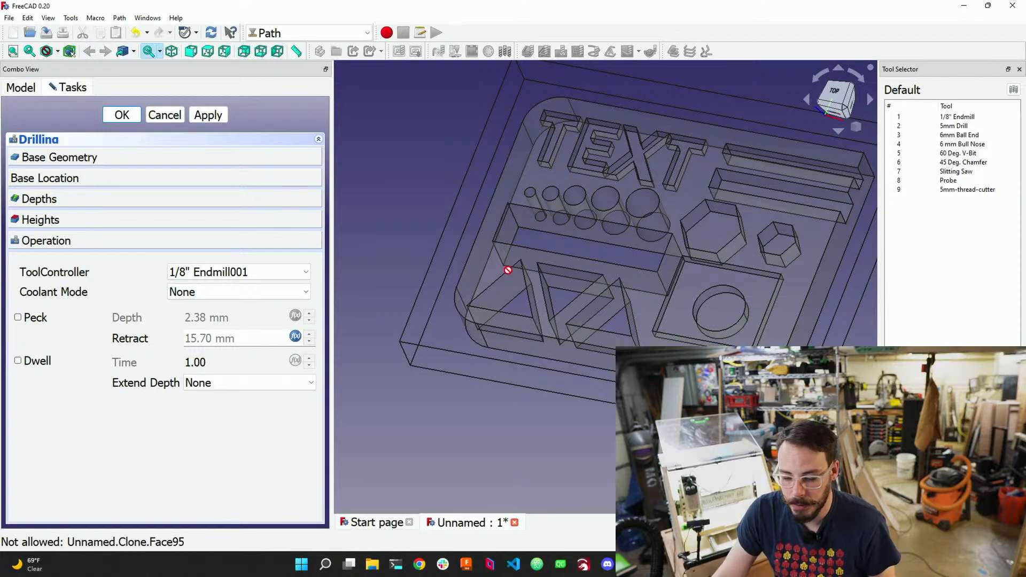
pyautogui.scroll(5, 533, 194)
pyautogui.scroll(1, 533, 194)
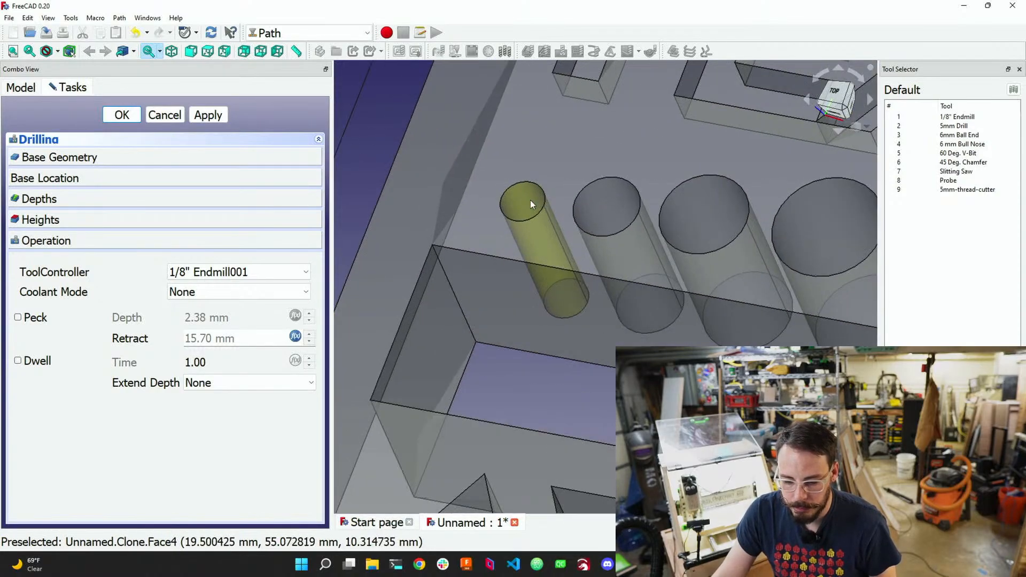
pyautogui.click(531, 200)
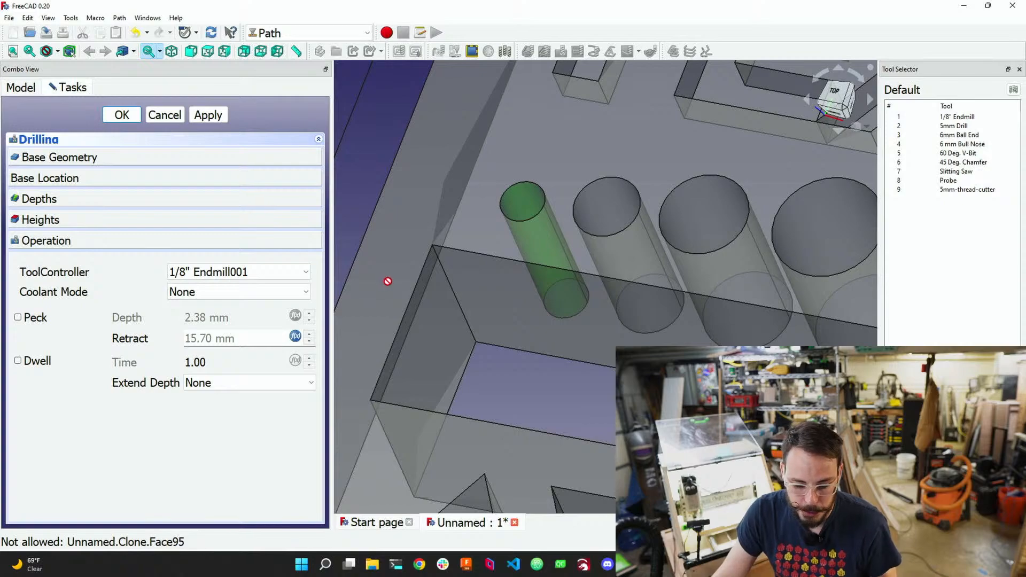
pyautogui.click(20, 319)
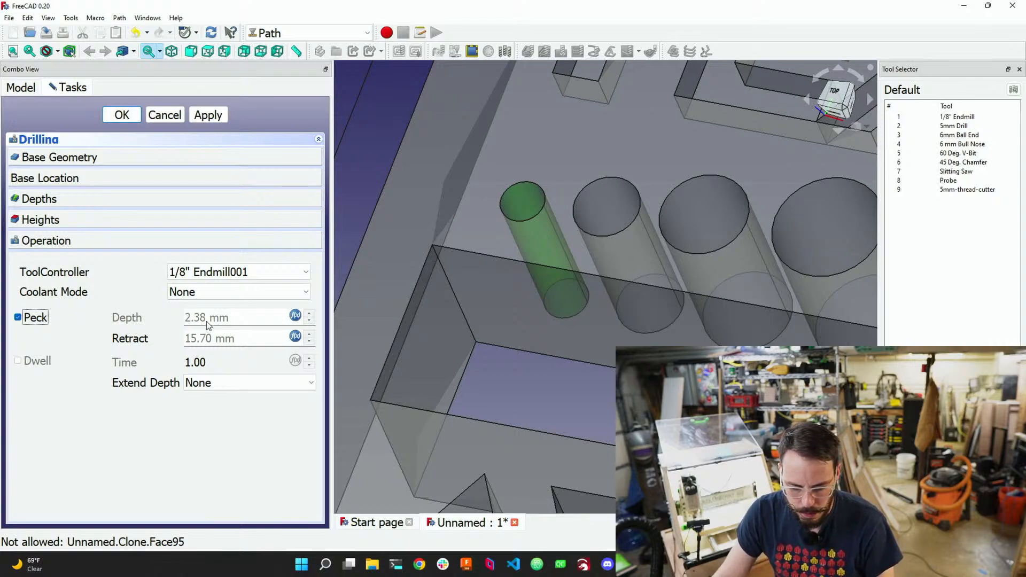
# Examine the drilling operation's base geometry, base locations and depths, and check the smallest hole in the model
pyautogui.click(62, 176)
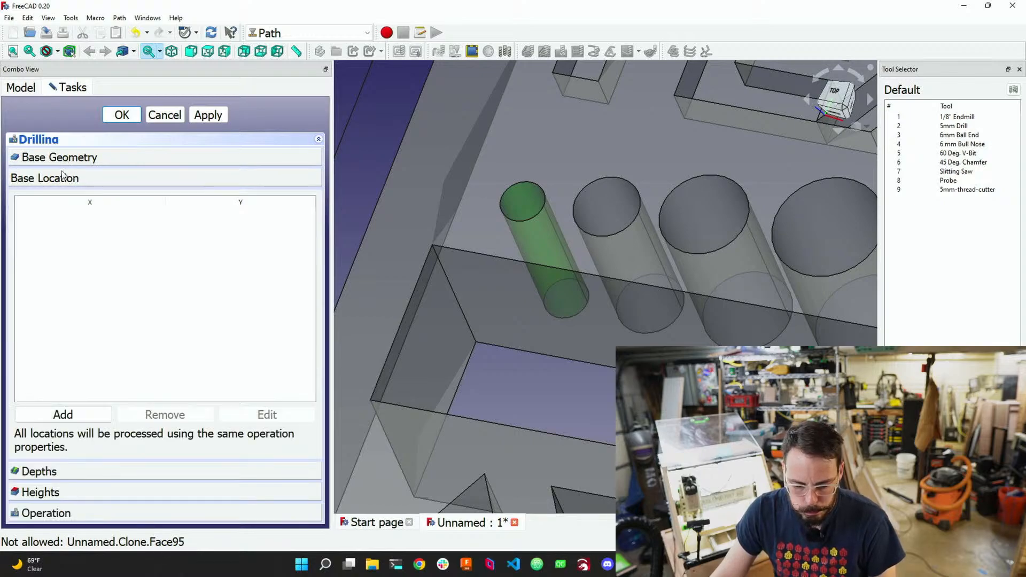
pyautogui.click(66, 160)
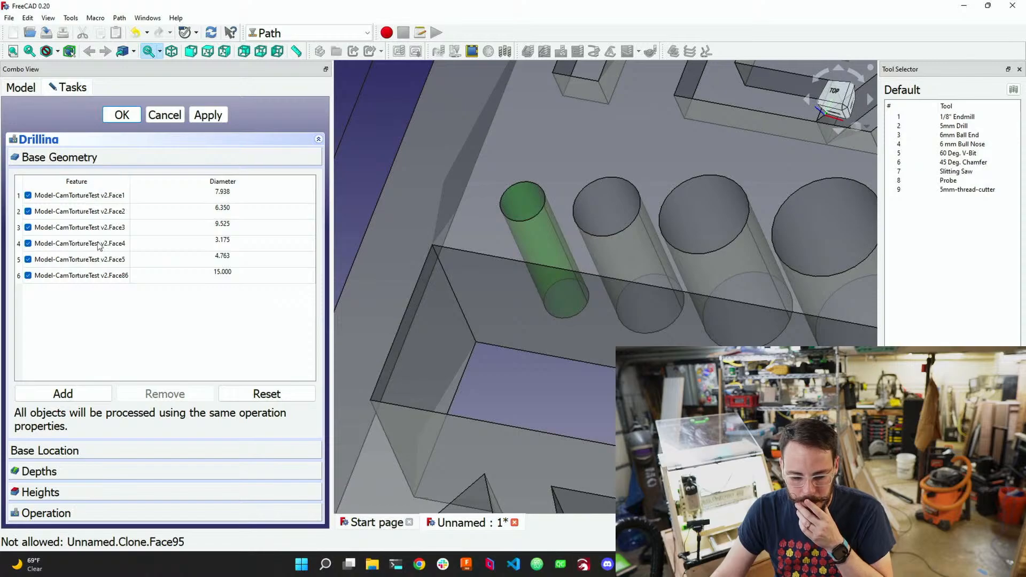
pyautogui.click(85, 453)
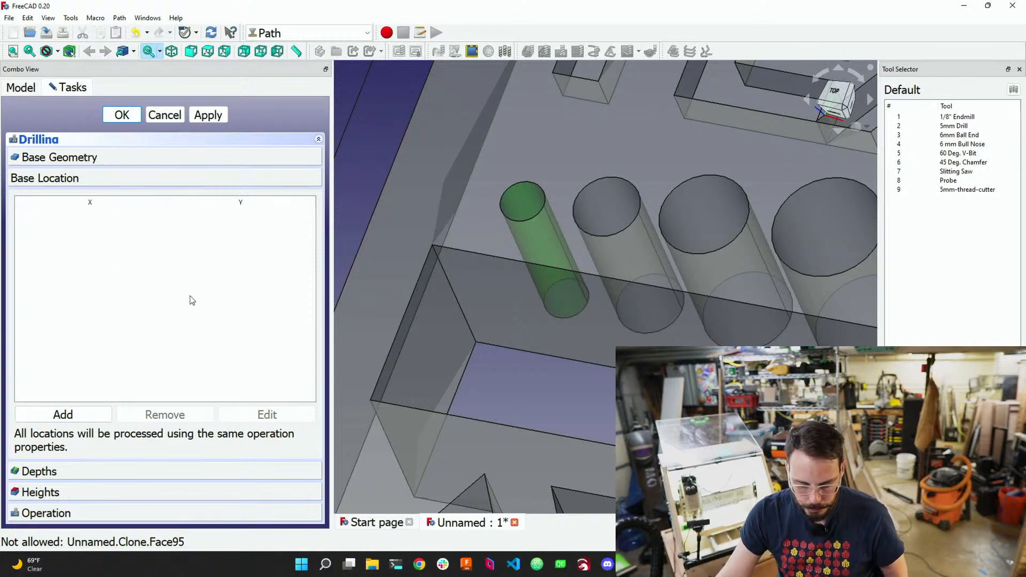
pyautogui.click(114, 473)
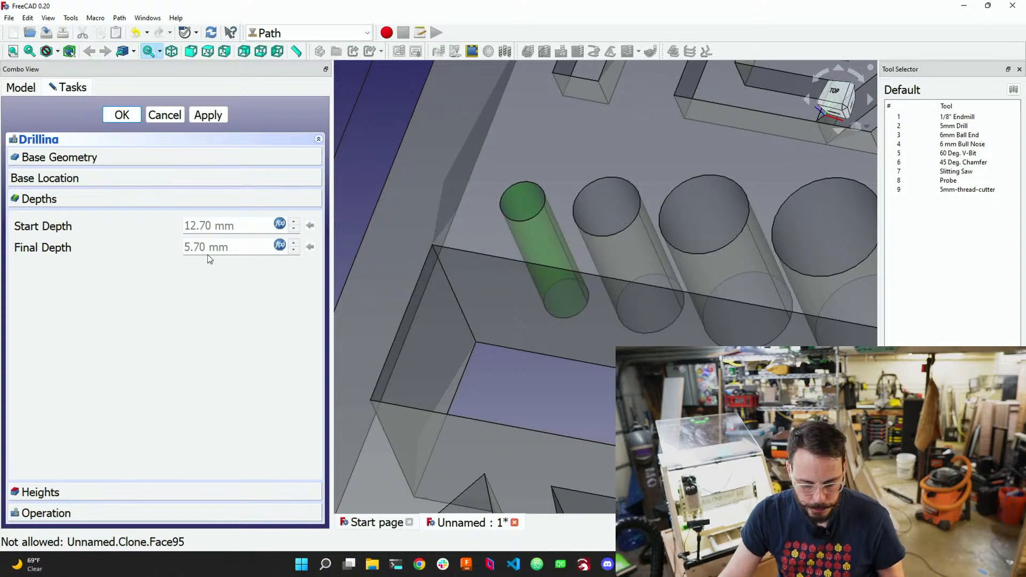
pyautogui.click(529, 208)
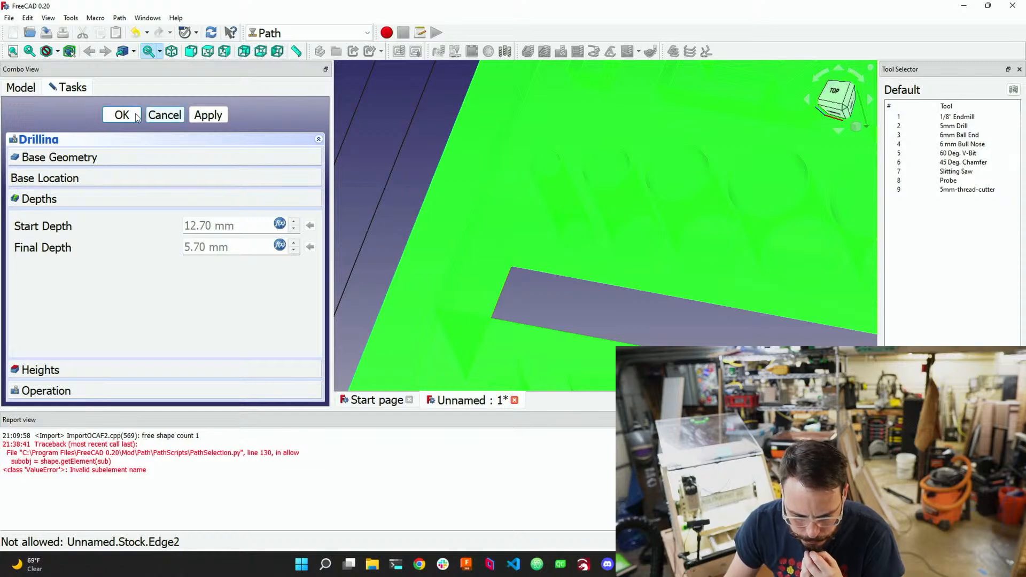
# Review the drilling operation's heights and pecking settings, apply the operation, and inspect the toolpath over the holes
pyautogui.click(47, 371)
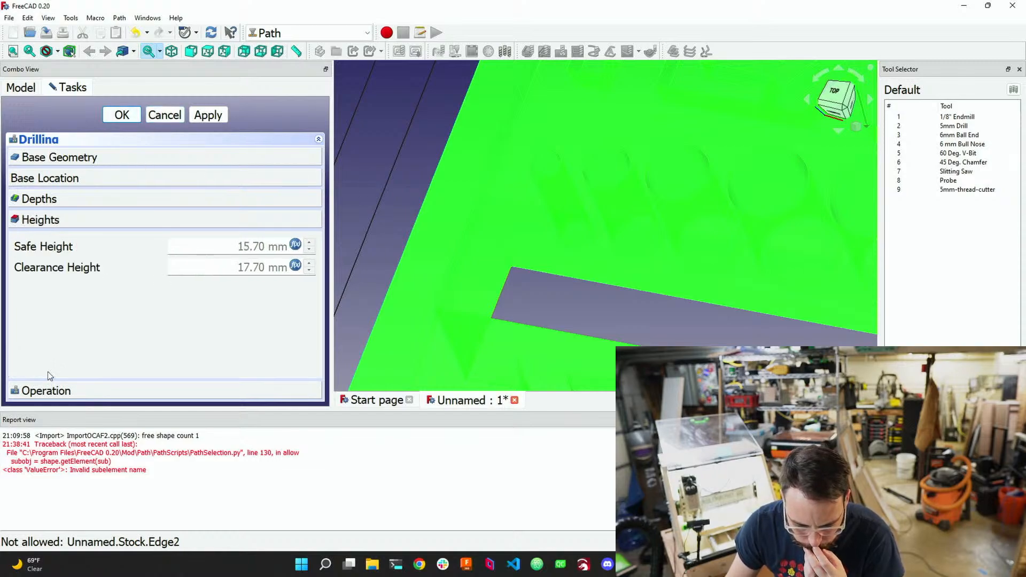
pyautogui.click(79, 390)
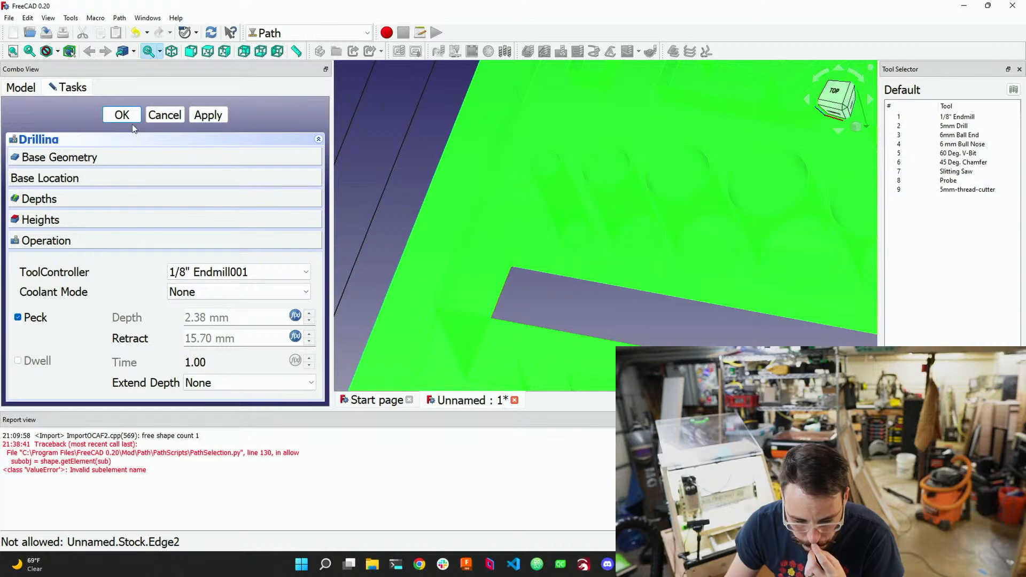
pyautogui.click(207, 115)
pyautogui.scroll(-5, 568, 247)
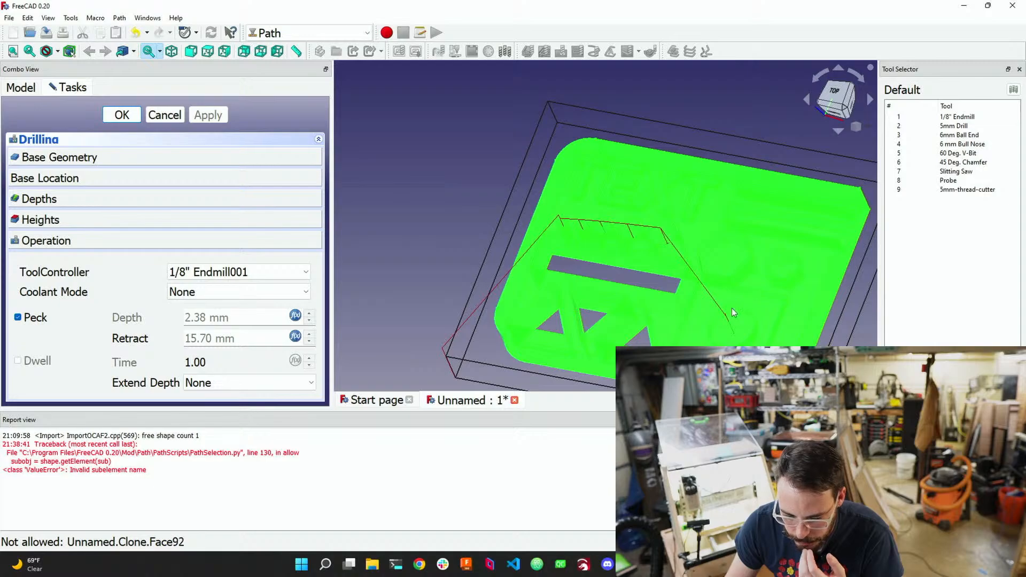
pyautogui.scroll(5, 727, 315)
pyautogui.moveTo(571, 270); pyautogui.dragTo(588, 247, button='middle')
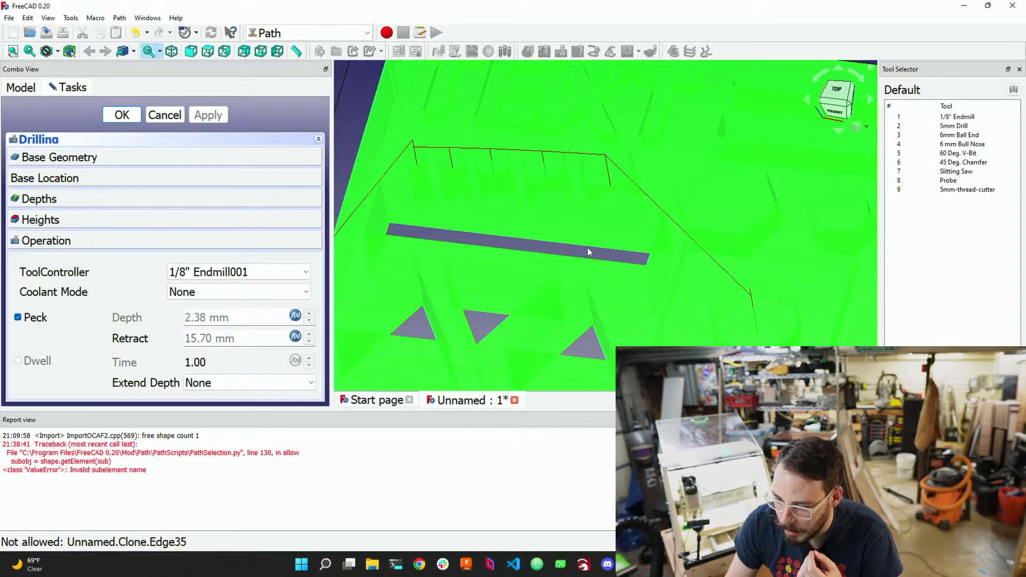
pyautogui.moveTo(588, 248); pyautogui.dragTo(580, 275, button='middle')
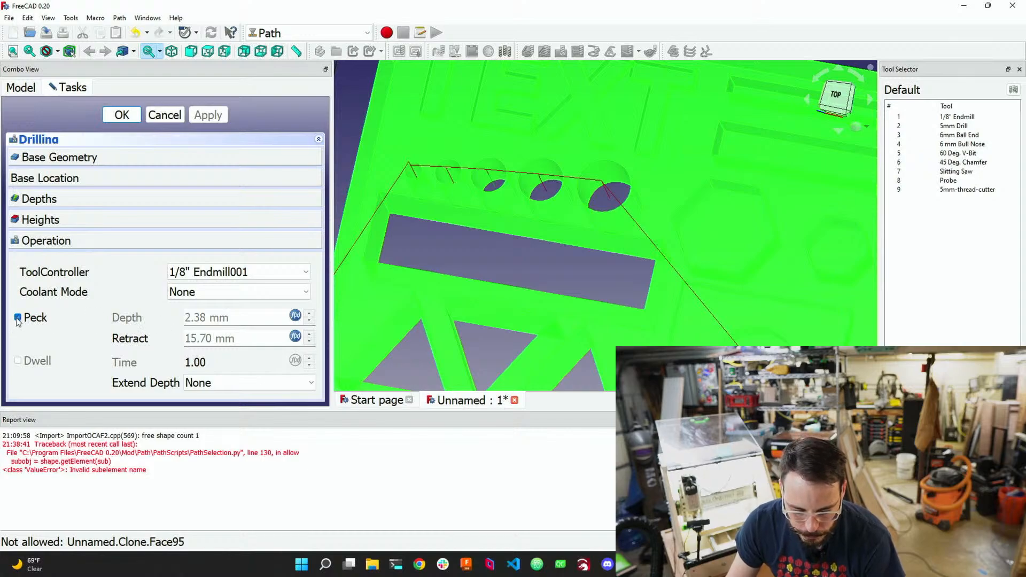
# Set the drilling operation's Final Depth expression to 0
pyautogui.click(69, 217)
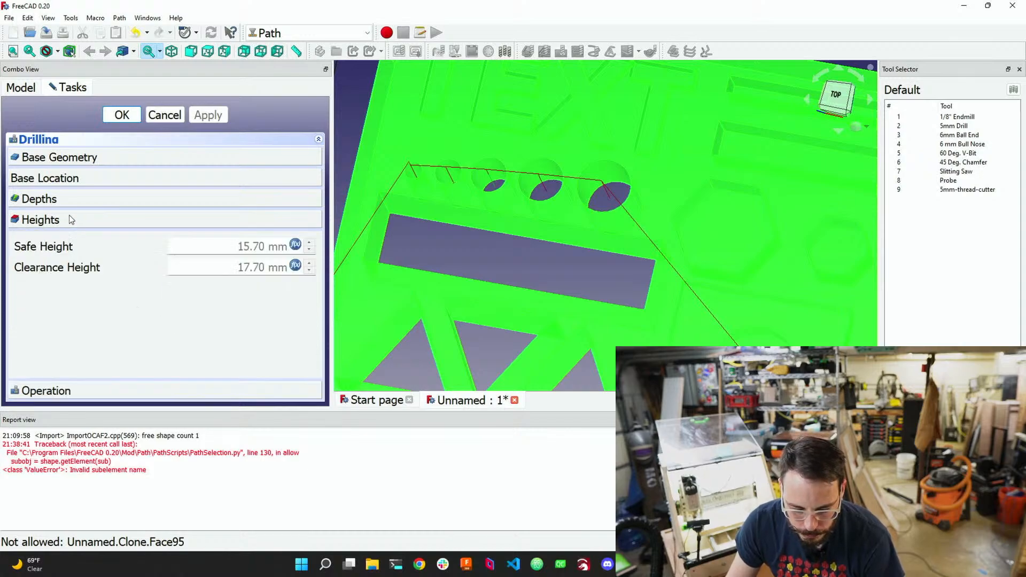
pyautogui.click(127, 200)
pyautogui.click(197, 226)
pyautogui.moveTo(199, 226)
pyautogui.mouseDown()
pyautogui.moveTo(212, 226)
pyautogui.moveTo(193, 226)
pyautogui.mouseUp()
pyautogui.click(213, 225)
pyautogui.click(203, 250)
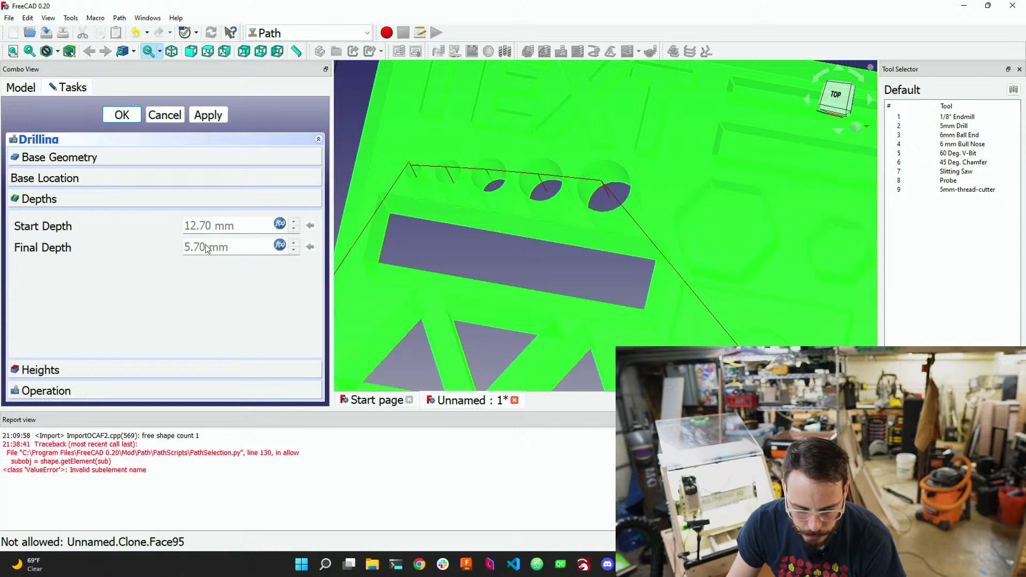
pyautogui.click(280, 246)
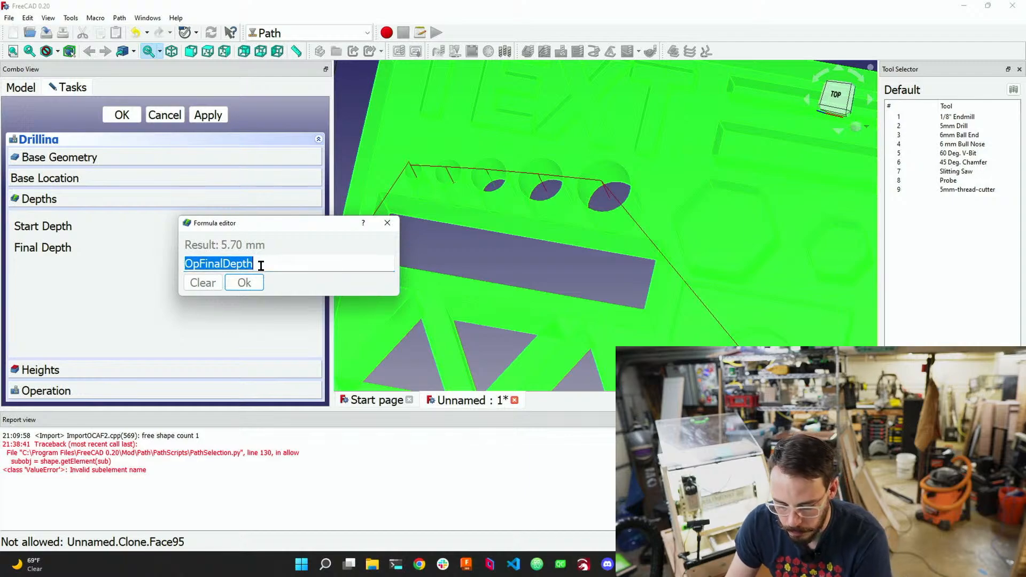
pyautogui.write('0')
pyautogui.click(240, 284)
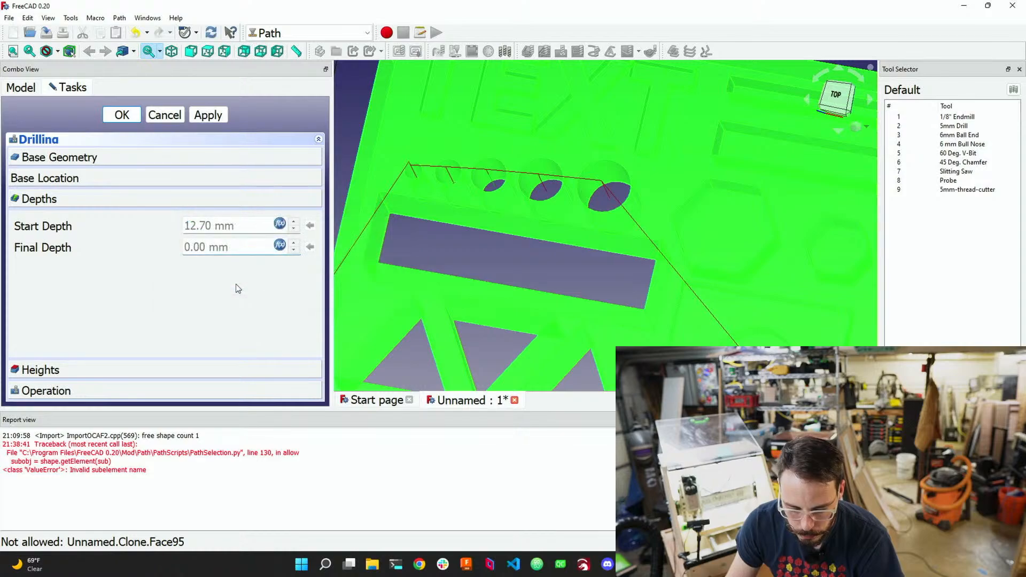
# Check the drilling operation's Start Depth expression, base locations and base geometry list
pyautogui.doubleClick(214, 227)
pyautogui.moveTo(225, 229); pyautogui.dragTo(182, 228)
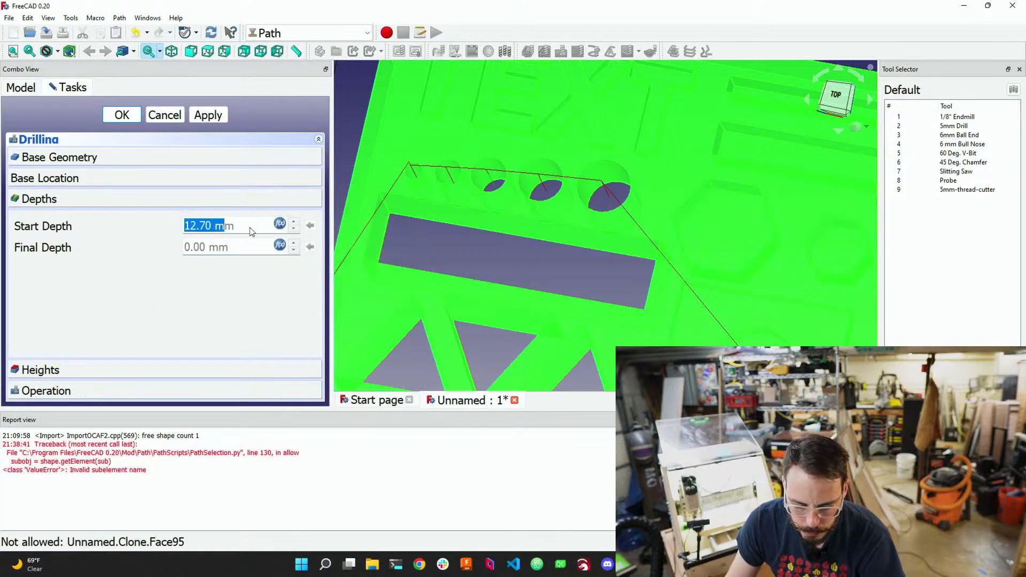
pyautogui.click(279, 224)
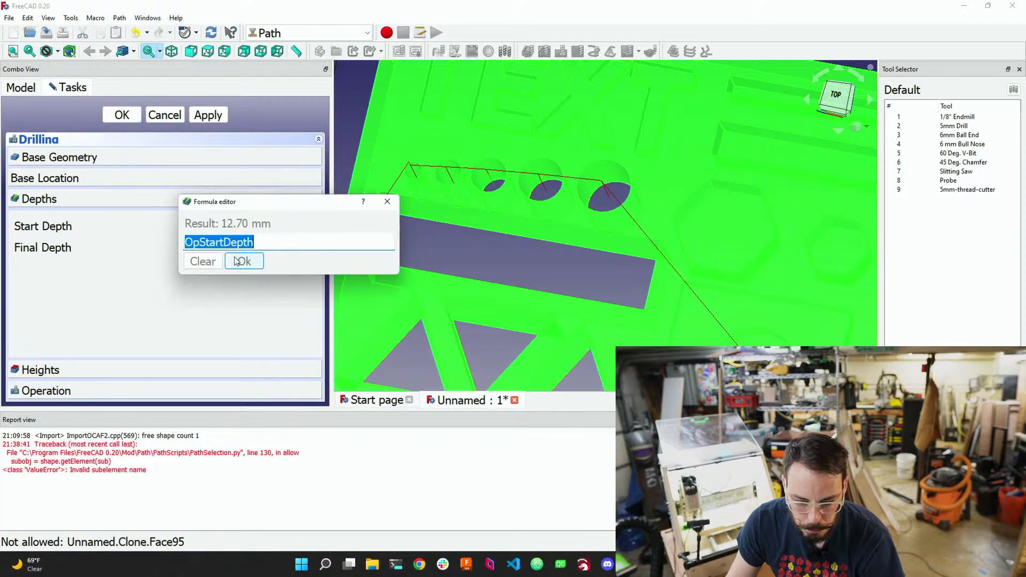
pyautogui.click(387, 202)
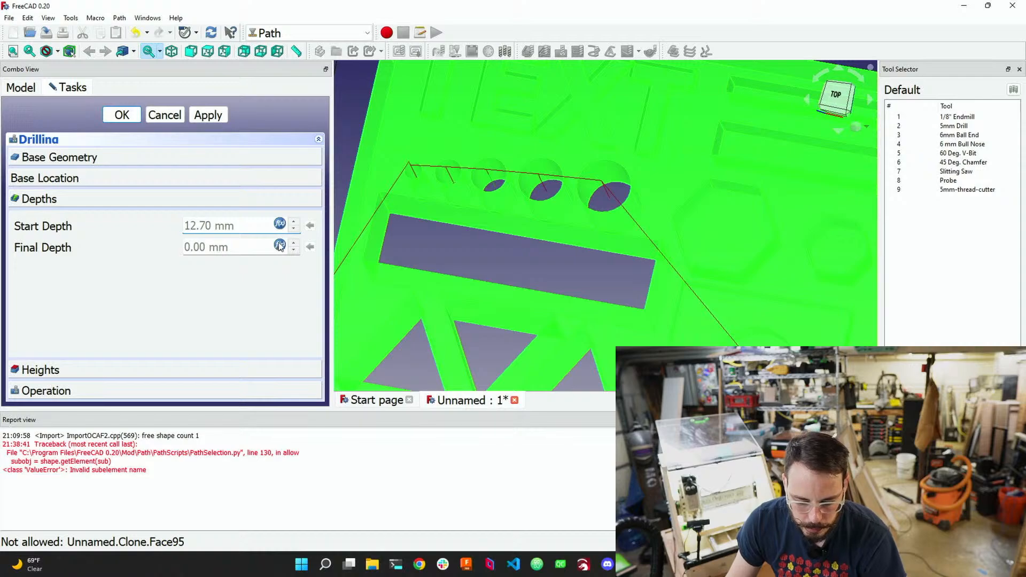
pyautogui.click(76, 178)
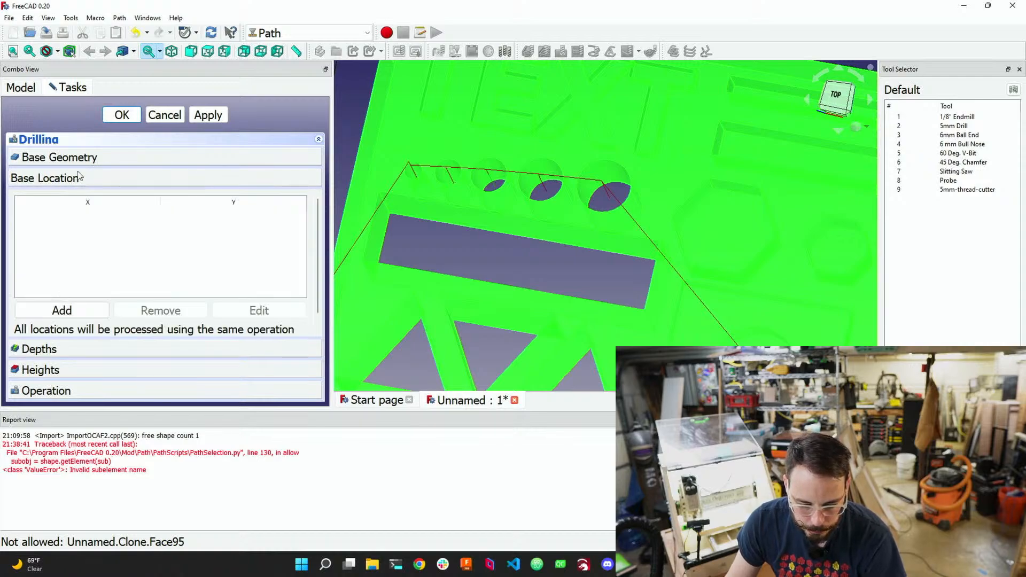
pyautogui.click(82, 158)
pyautogui.scroll(-1, 75, 222)
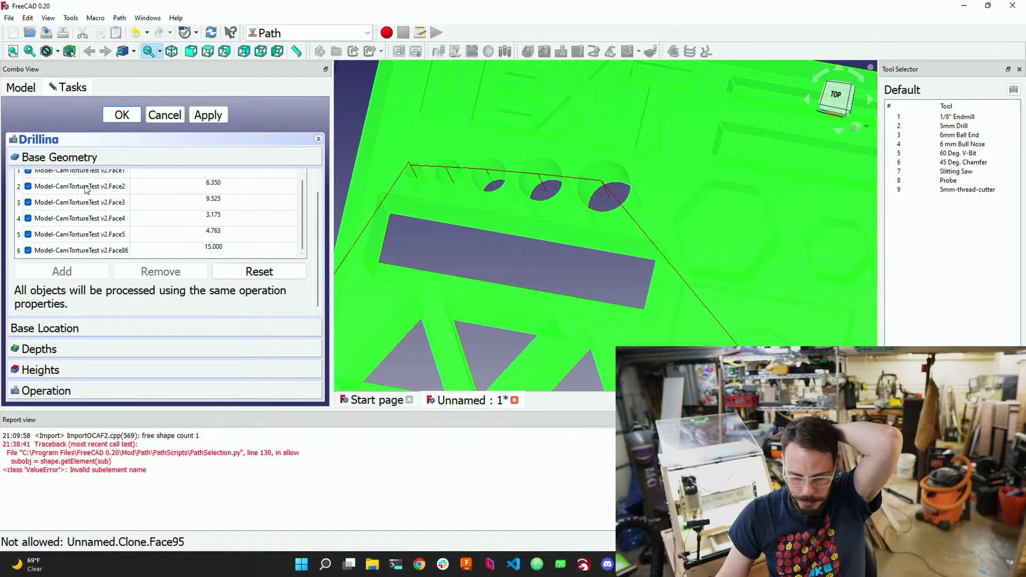
pyautogui.scroll(1, 52, 222)
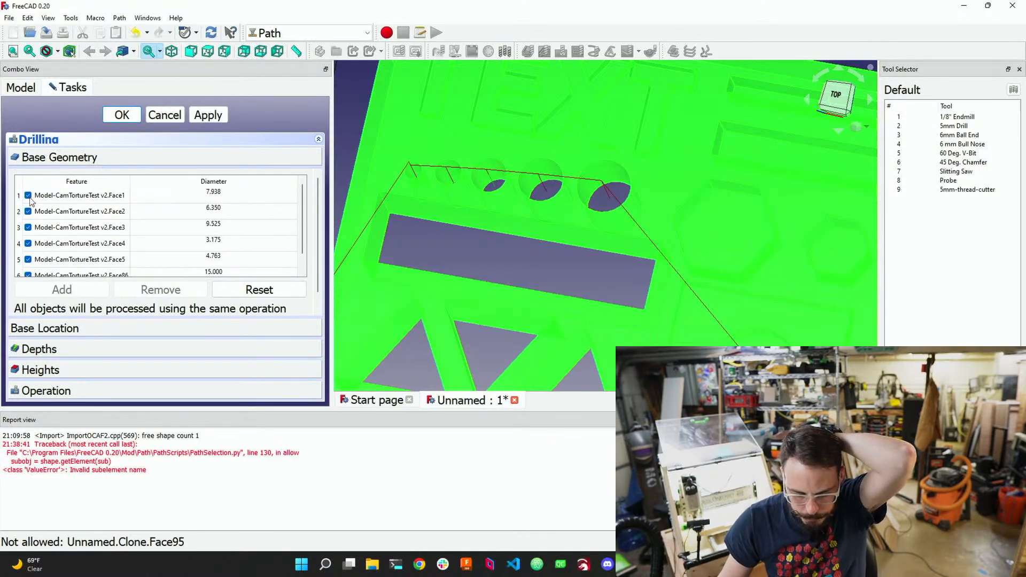
# Limit the drilling base geometry to the 3.175 mm hole, Face4, by disabling all other features, and apply the operation
pyautogui.click(28, 196)
pyautogui.click(29, 213)
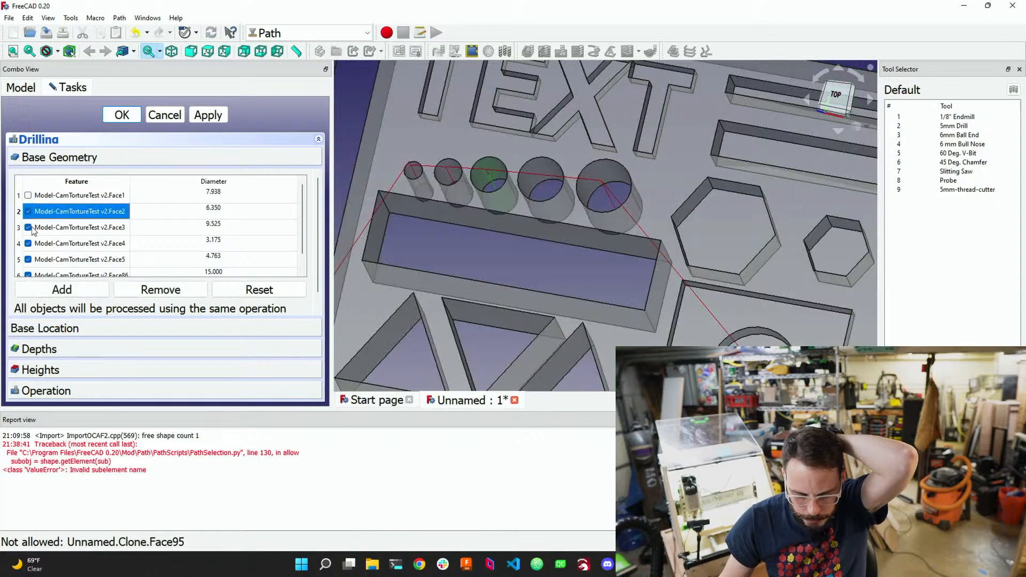
pyautogui.click(28, 212)
pyautogui.click(28, 227)
pyautogui.click(29, 243)
pyautogui.scroll(-1, 40, 254)
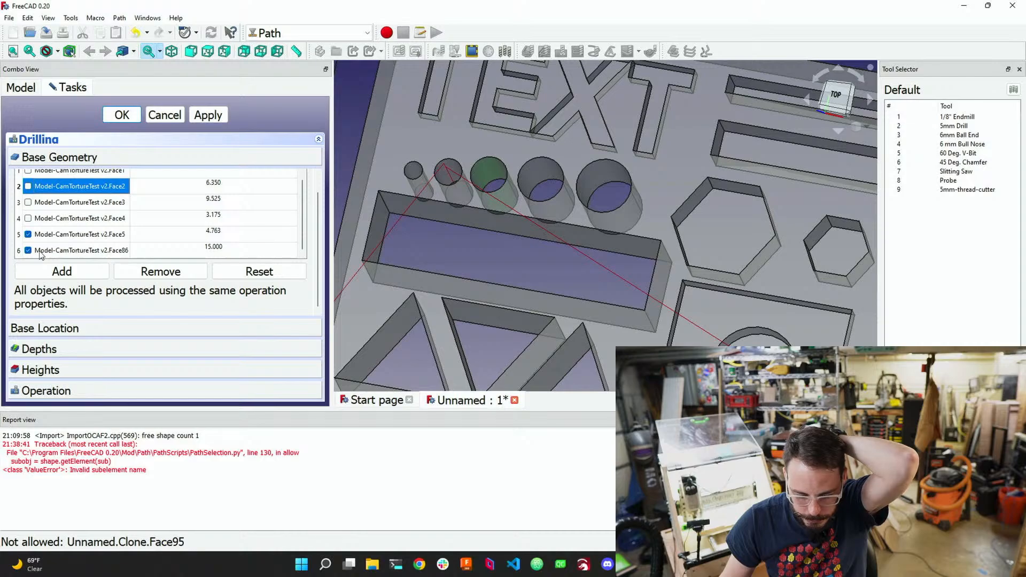
pyautogui.click(15, 247)
pyautogui.click(28, 234)
pyautogui.click(28, 250)
pyautogui.click(29, 218)
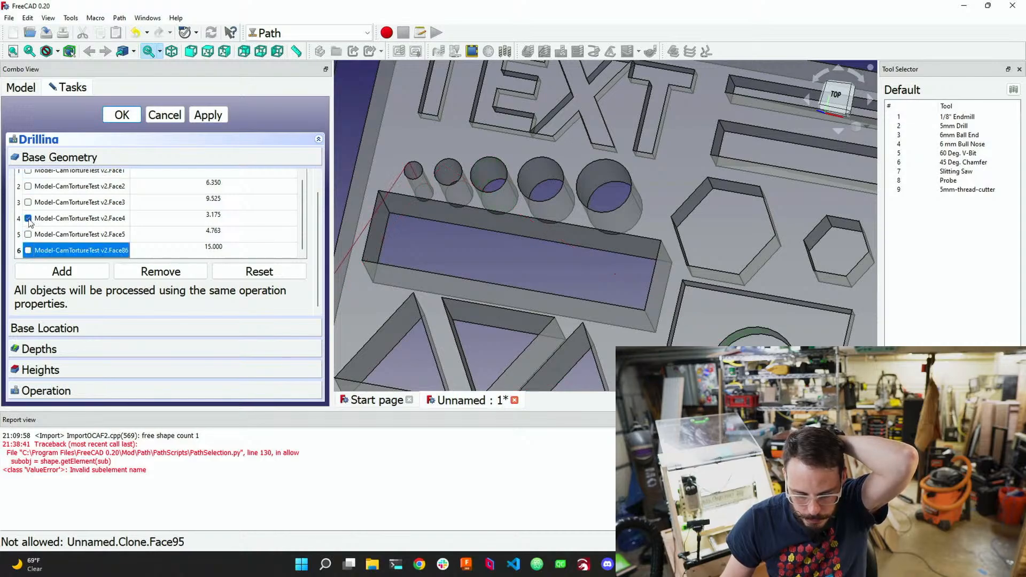
pyautogui.click(72, 264)
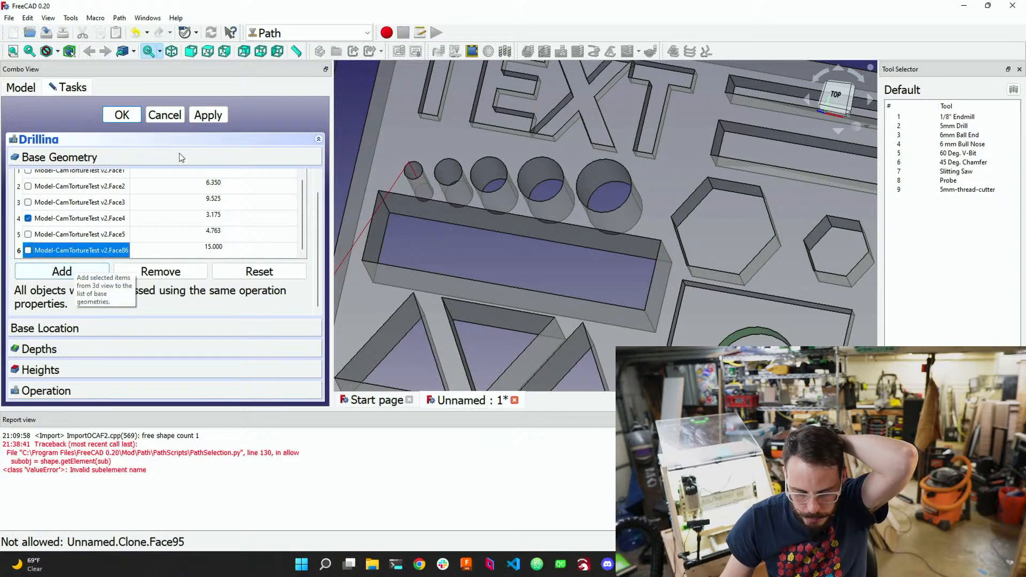
pyautogui.click(217, 119)
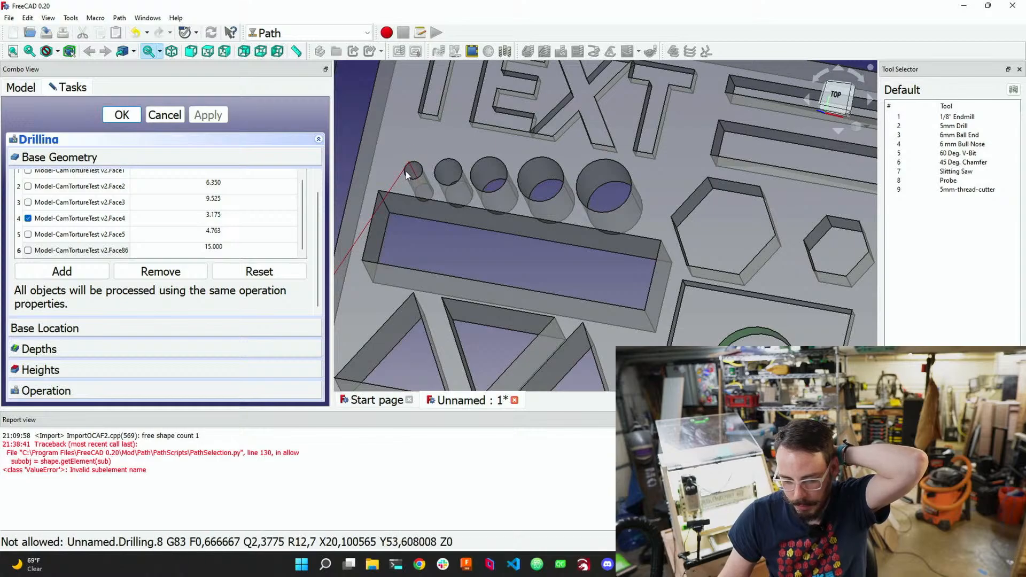
# Cancel the drilling edit, inspect the remaining toolpath on the model, and undo the drilling operation
pyautogui.click(166, 114)
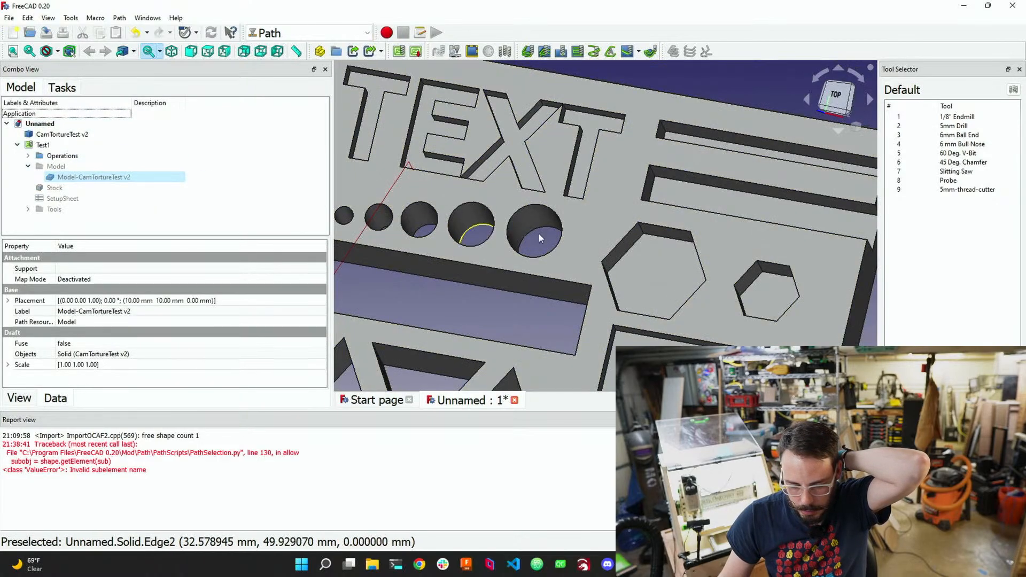
pyautogui.scroll(5, 578, 244)
pyautogui.scroll(-8, 579, 243)
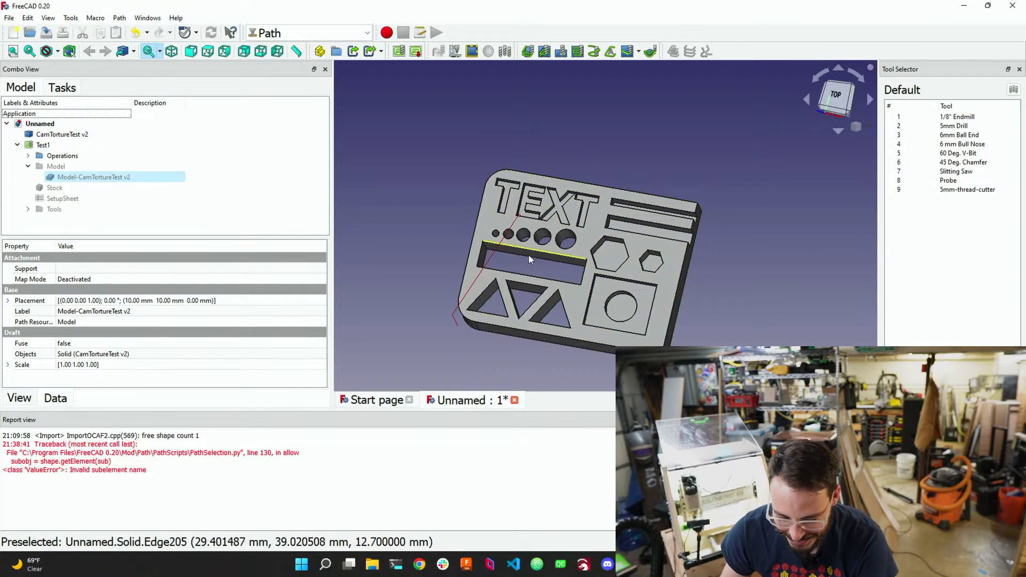
pyautogui.scroll(5, 519, 243)
pyautogui.scroll(-5, 515, 236)
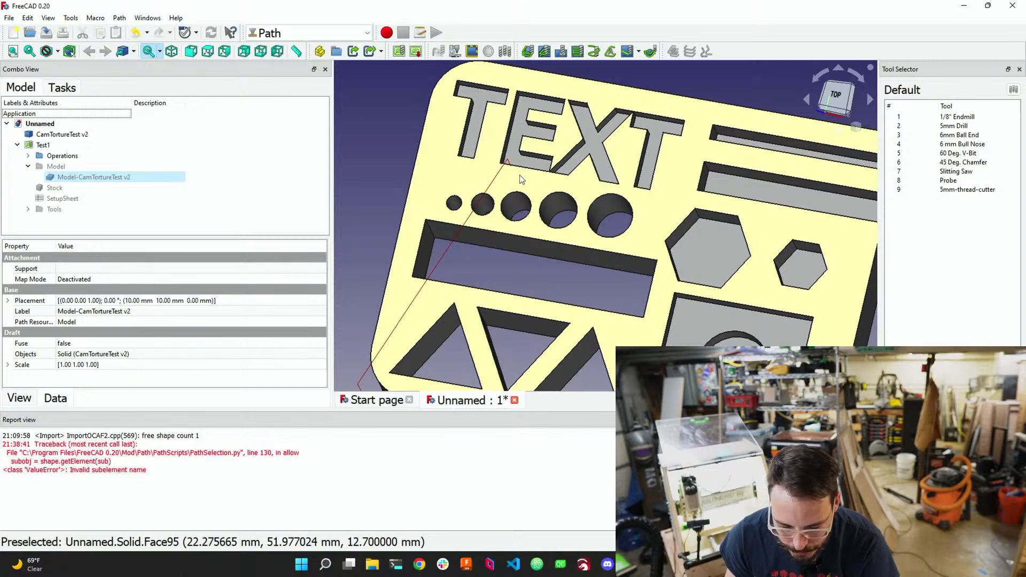
pyautogui.hotkey('ctrl', 'z')
pyautogui.scroll(-5, 577, 220)
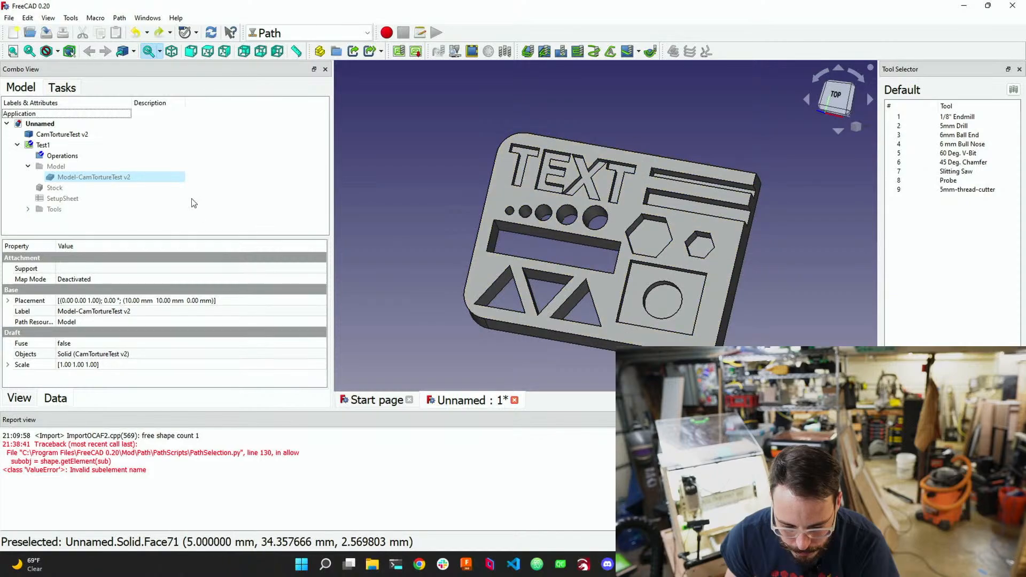
# Open the stock of the Test1 job to check its layout setup, and accept the job settings
pyautogui.click(54, 190)
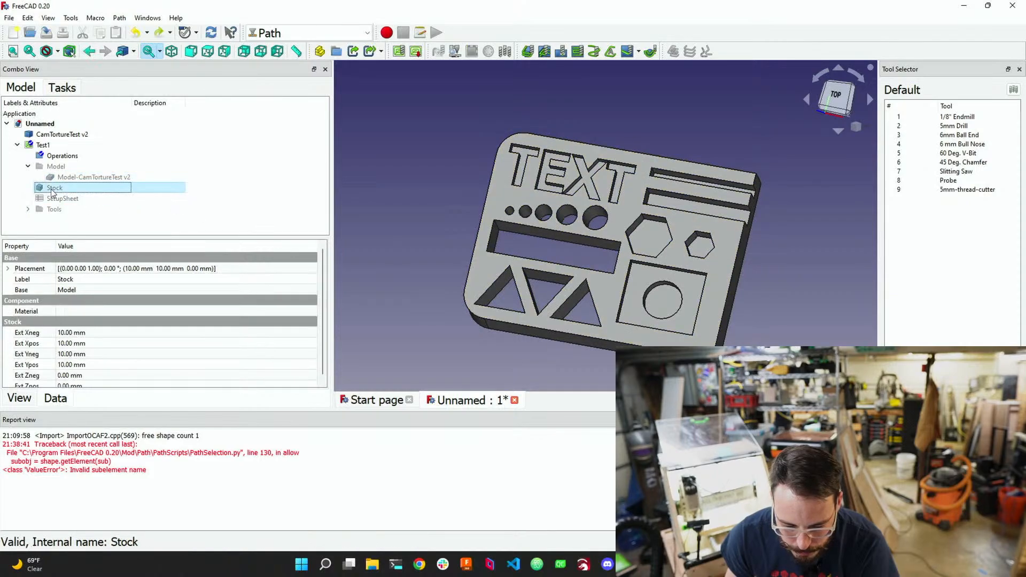
pyautogui.doubleClick(53, 189)
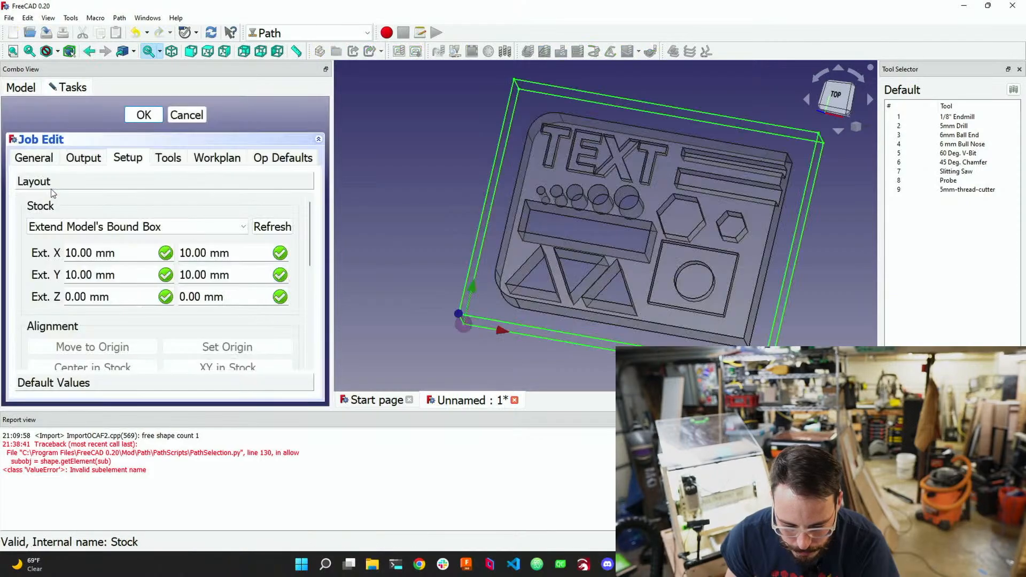
pyautogui.click(142, 116)
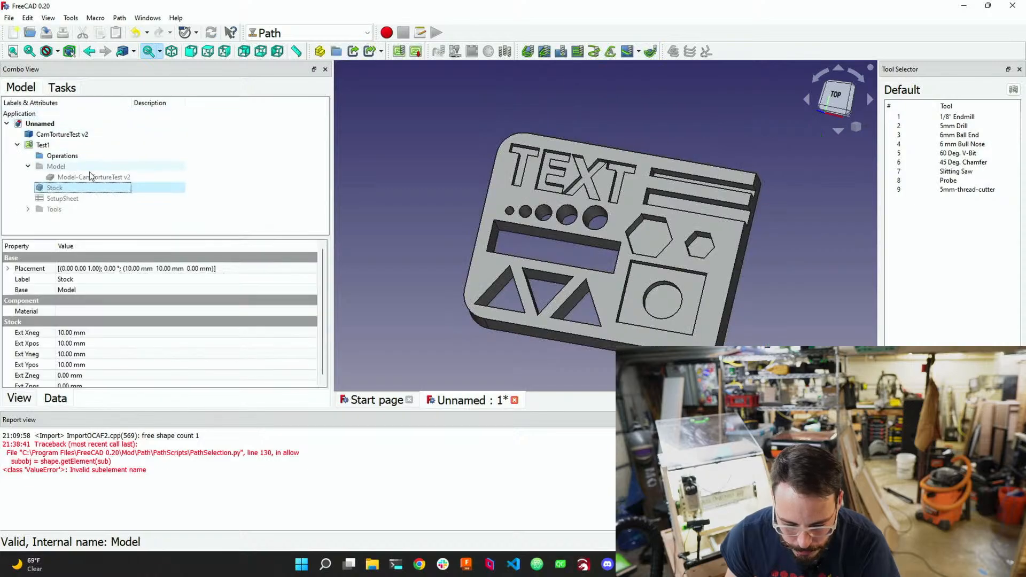
# Examine the Operations, Model and Tools groups of the Test1 job in the model tree, collapsing the Model group
pyautogui.click(53, 156)
pyautogui.doubleClick(52, 157)
pyautogui.click(97, 178)
pyautogui.doubleClick(64, 155)
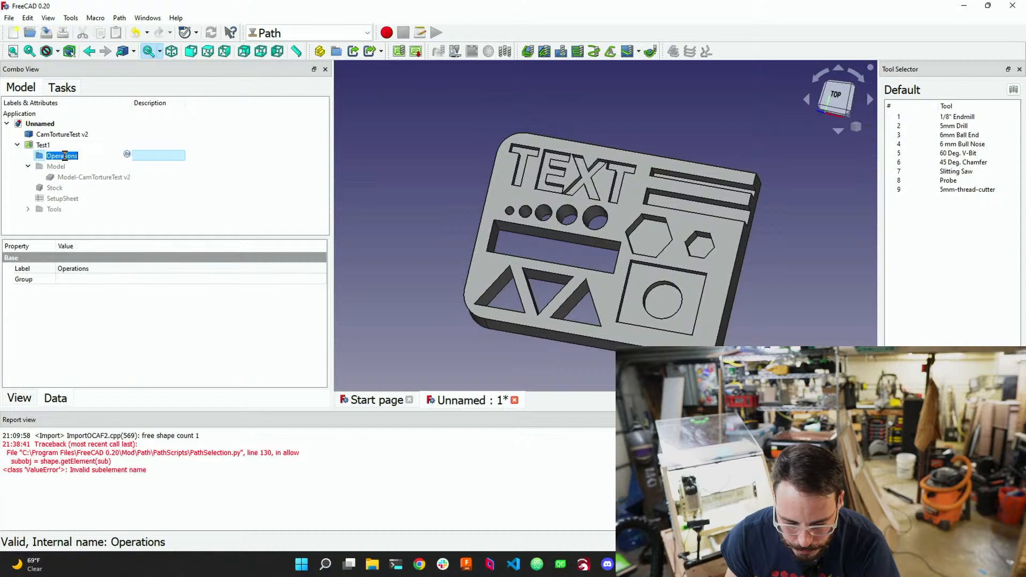
pyautogui.click(55, 166)
pyautogui.click(28, 209)
pyautogui.click(29, 210)
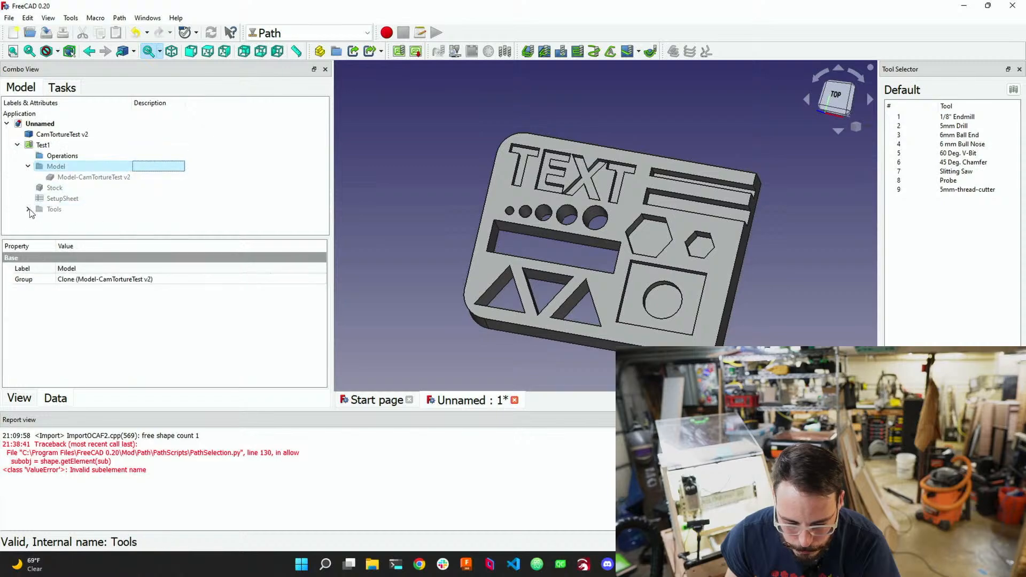
pyautogui.click(28, 166)
pyautogui.click(51, 156)
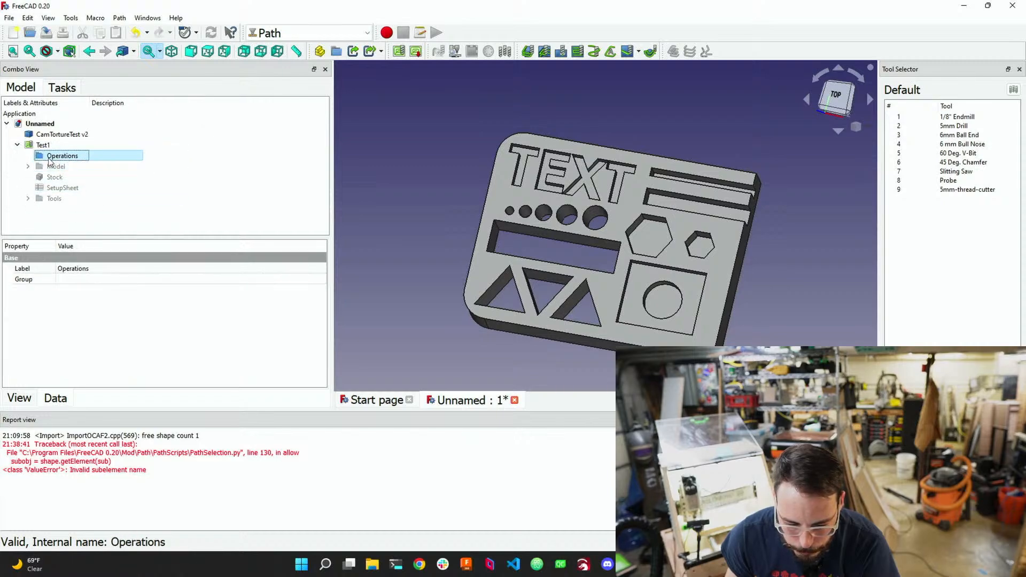
pyautogui.click(44, 146)
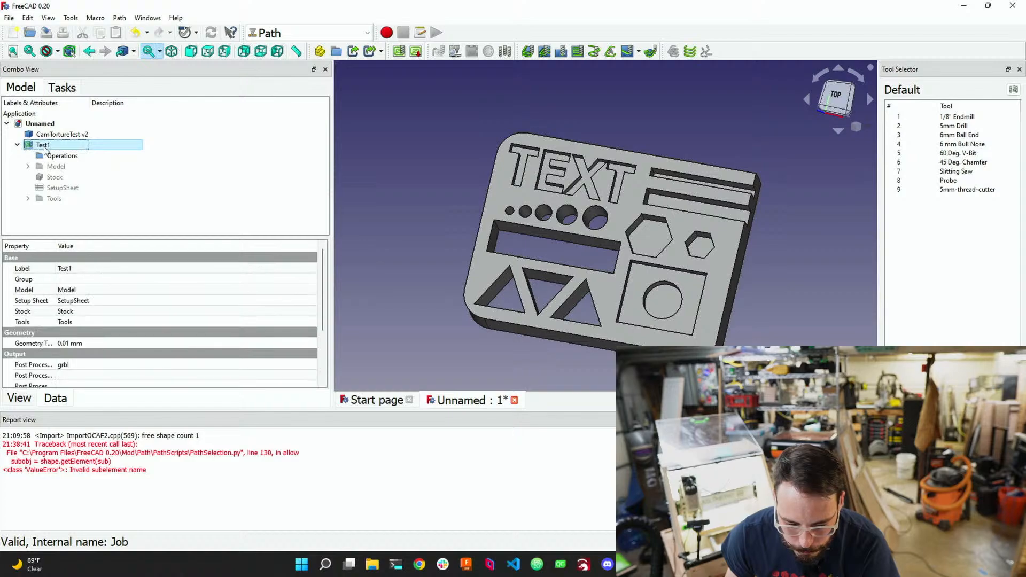
pyautogui.click(53, 157)
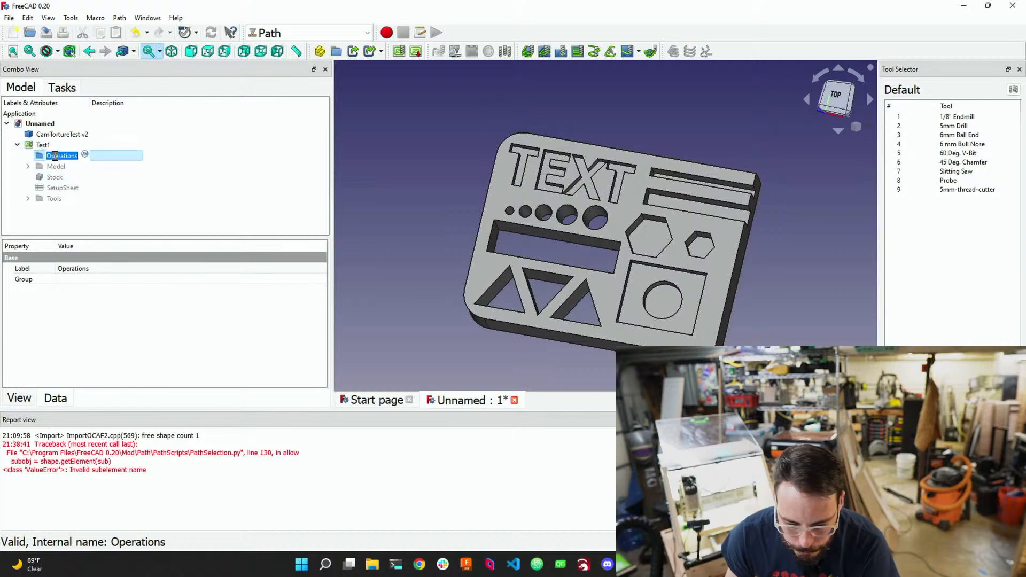
pyautogui.click(133, 179)
pyautogui.click(62, 156)
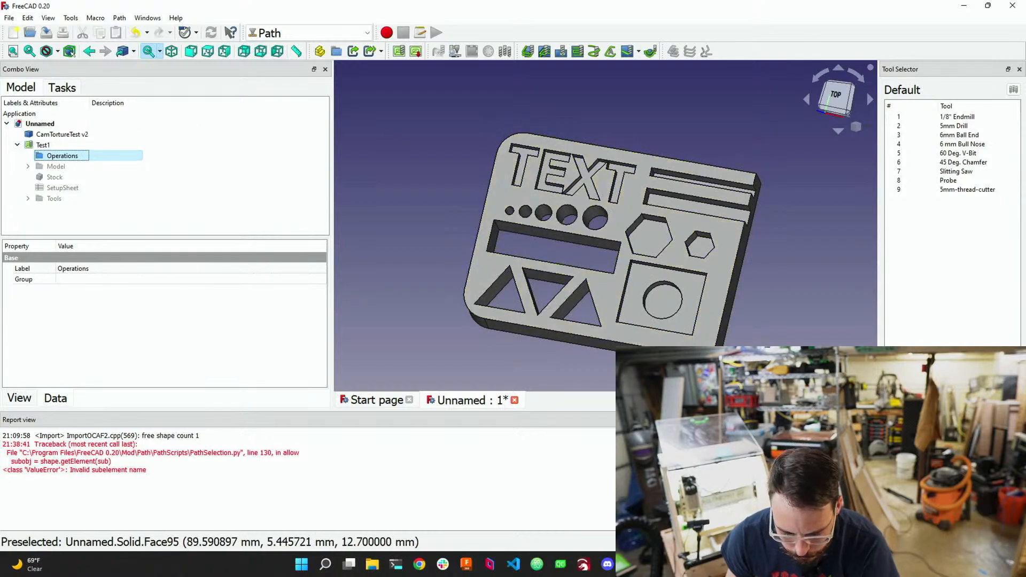
# Close the Report view and open the context menu of the Test1 job's Operations group
pyautogui.click(1020, 419)
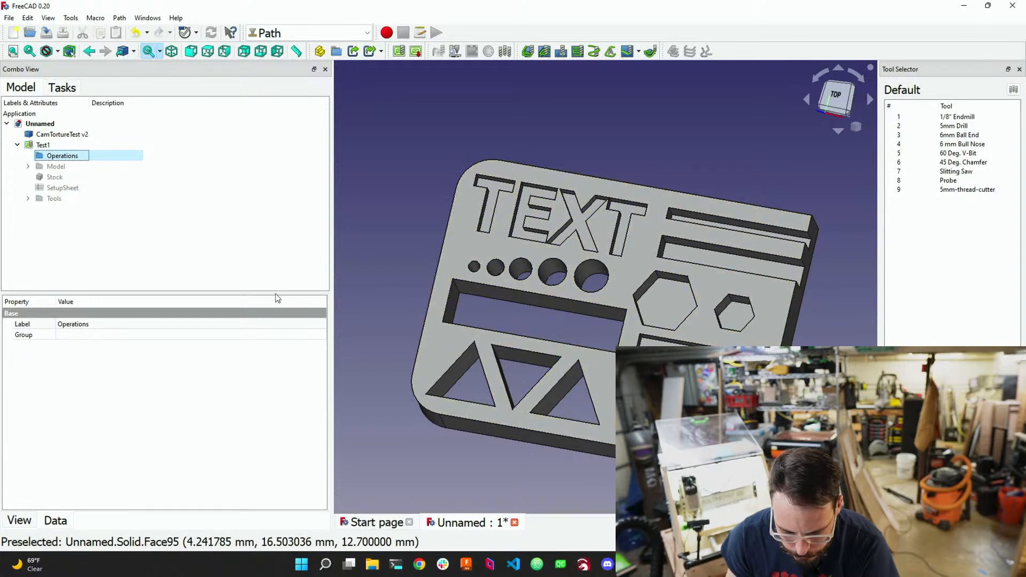
pyautogui.rightClick(50, 155)
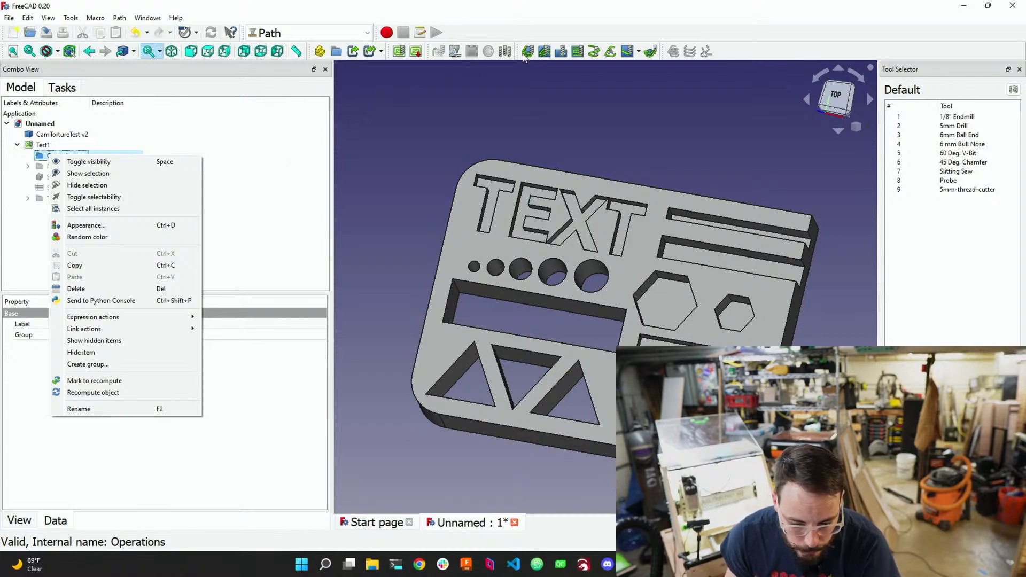
# Start a Drilling operation and disable all base geometry holes except the 3.175 mm one, Face4
pyautogui.click(561, 52)
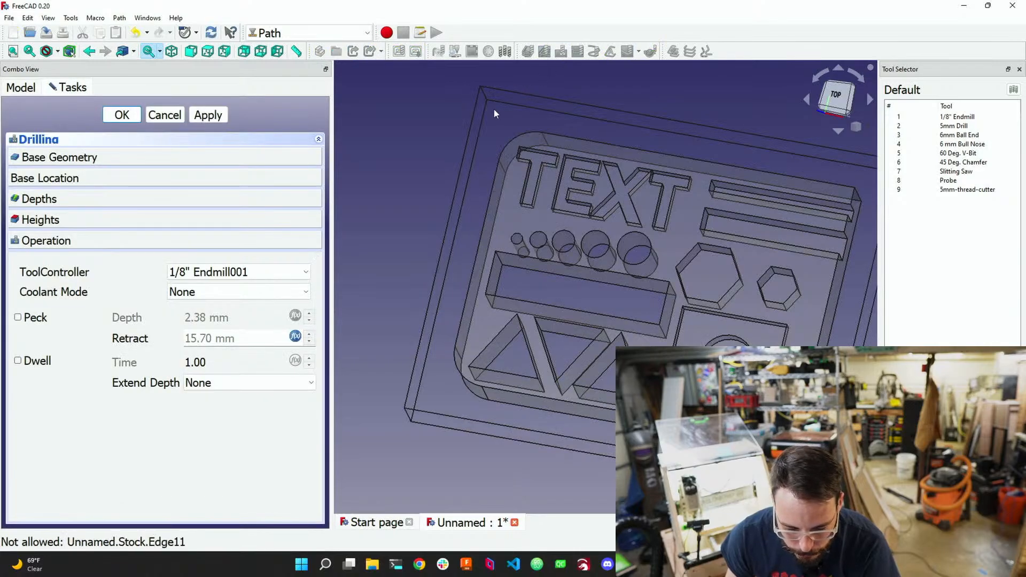
pyautogui.click(76, 158)
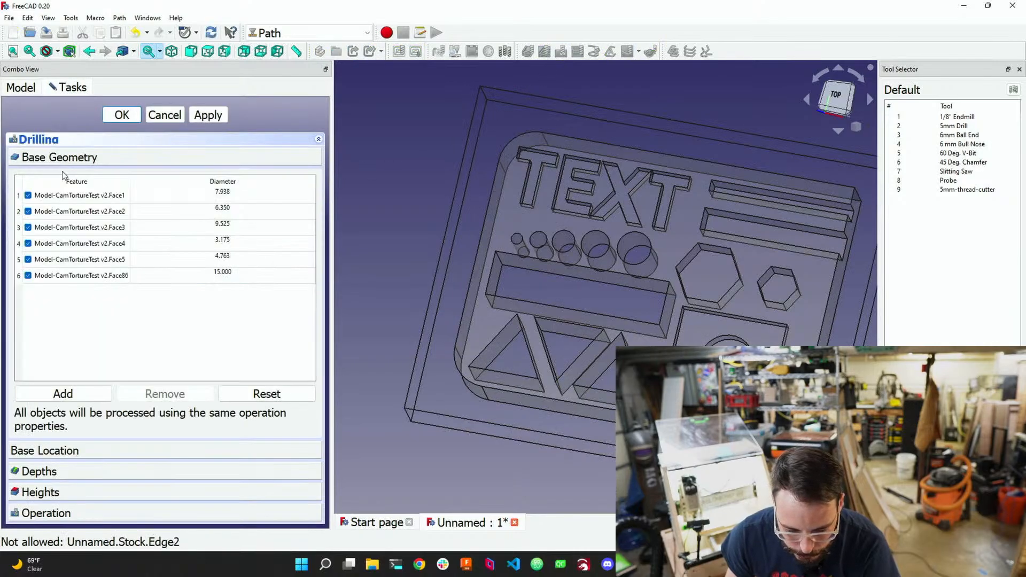
pyautogui.click(28, 195)
pyautogui.click(28, 212)
pyautogui.click(29, 234)
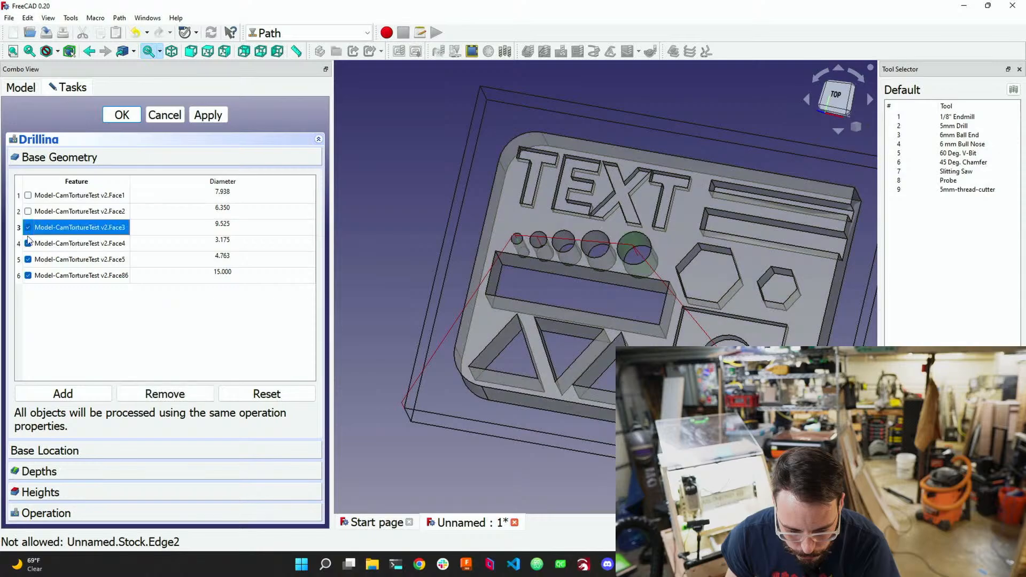
pyautogui.click(28, 227)
pyautogui.click(27, 259)
pyautogui.click(27, 276)
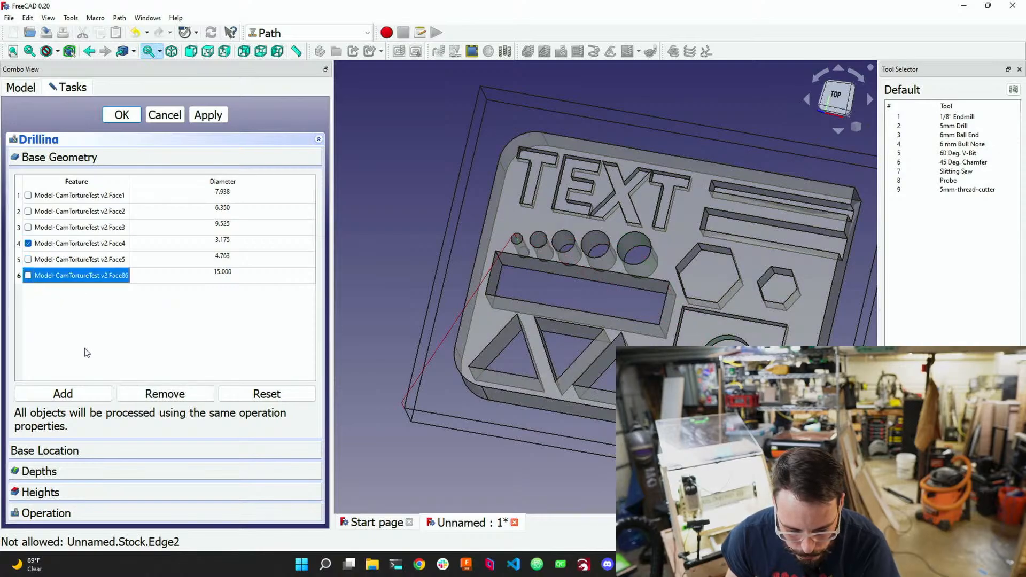
# Set the drilling final depth expression to 0, accept the operation with its default heights, and select it in the Operations group
pyautogui.click(108, 452)
pyautogui.click(107, 469)
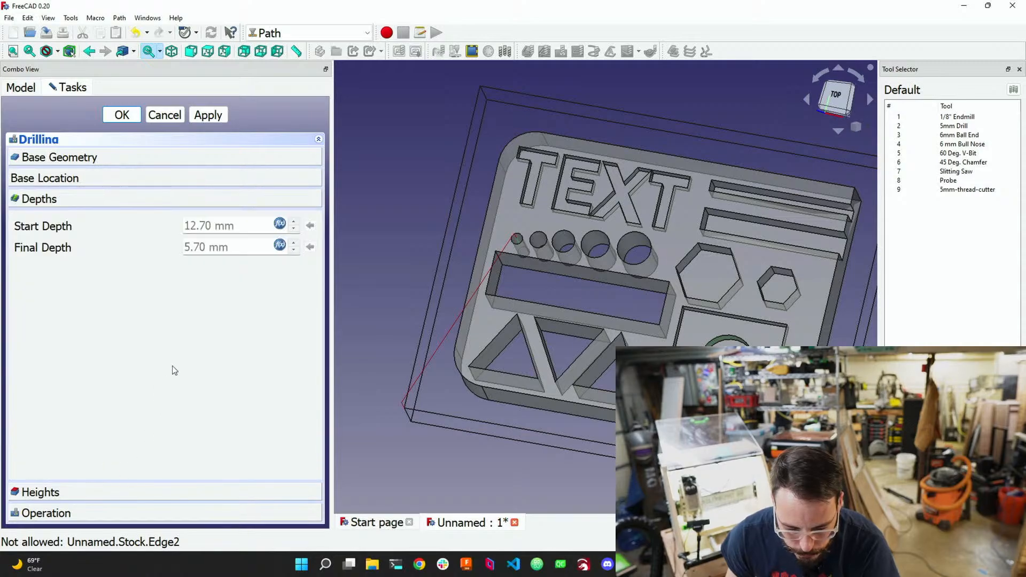
pyautogui.click(280, 245)
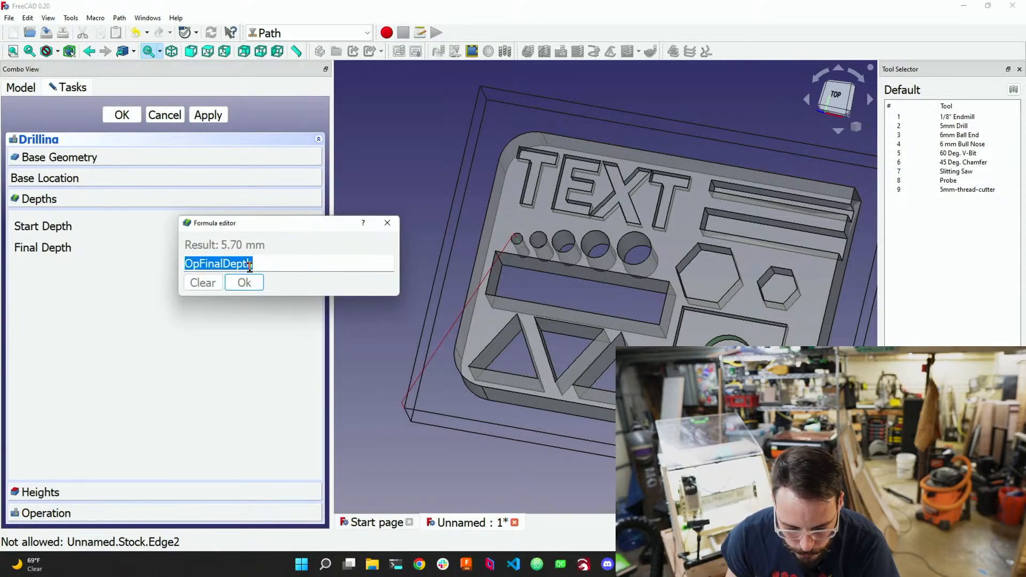
pyautogui.write('0')
pyautogui.click(240, 282)
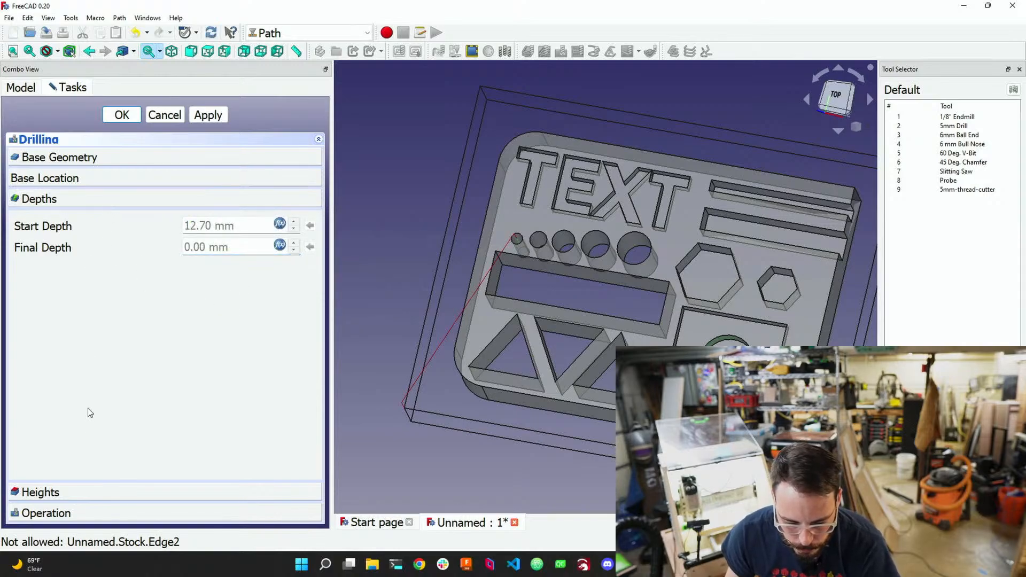
pyautogui.click(90, 495)
pyautogui.click(87, 514)
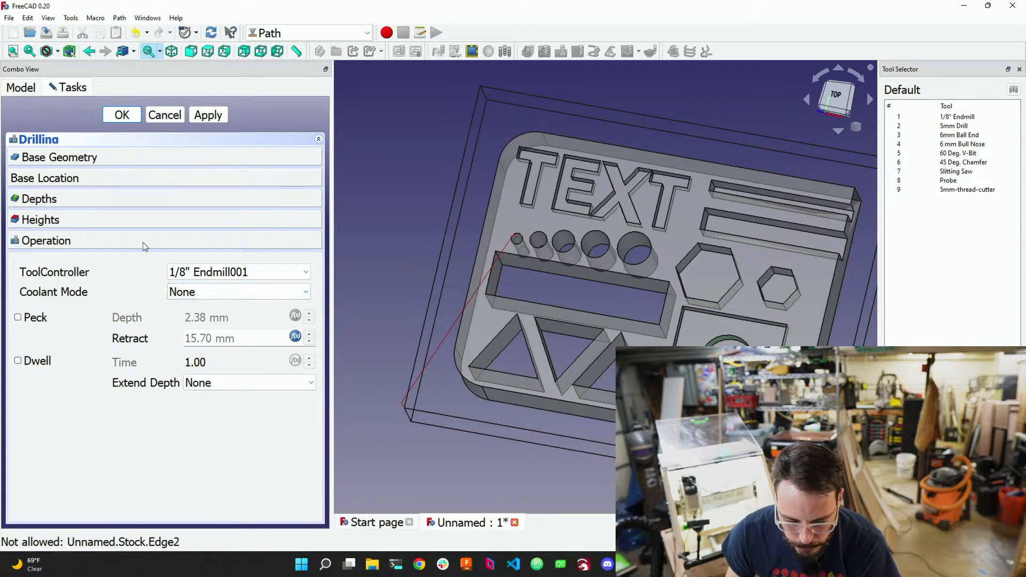
pyautogui.click(195, 118)
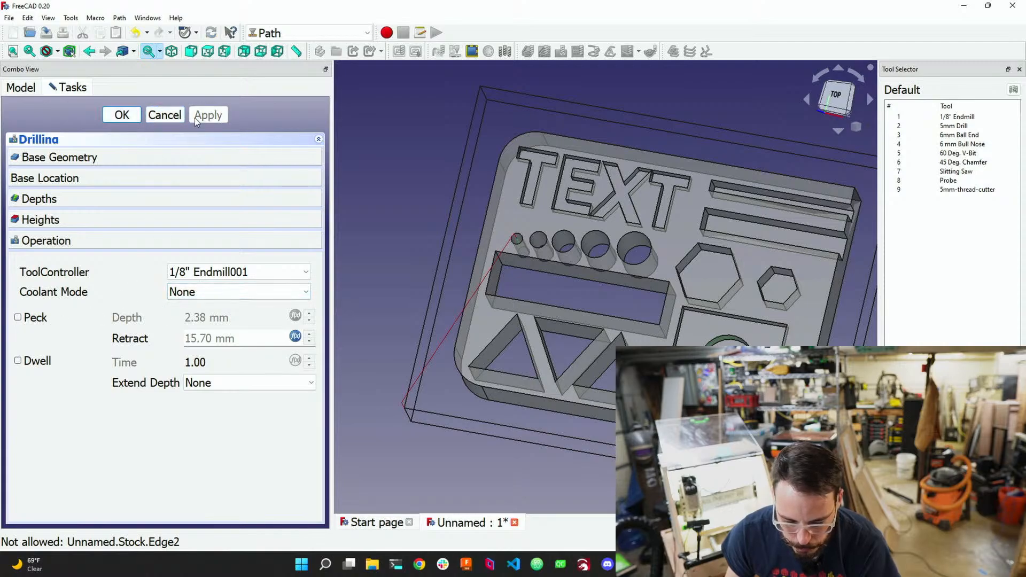
pyautogui.click(123, 116)
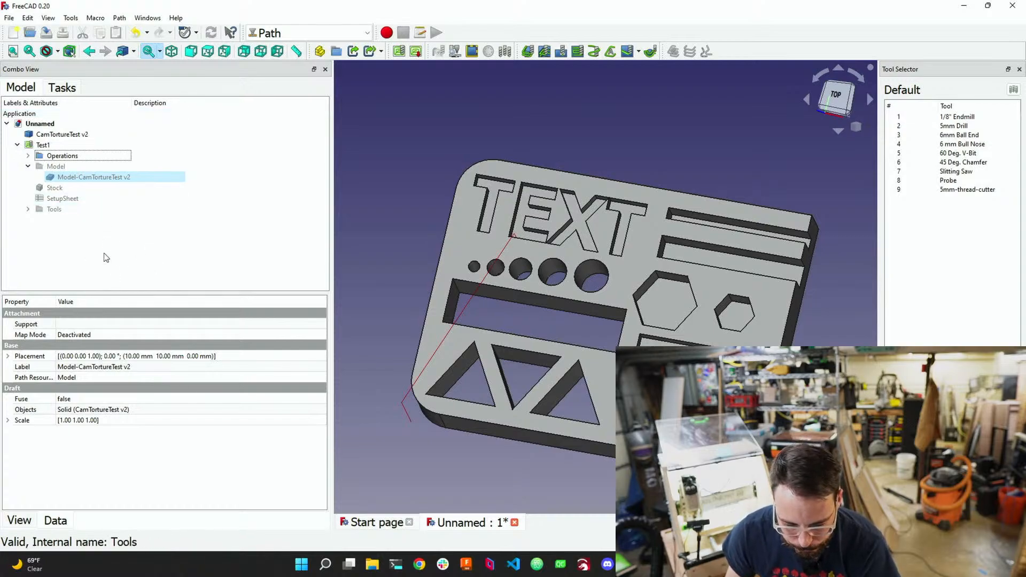
pyautogui.click(28, 156)
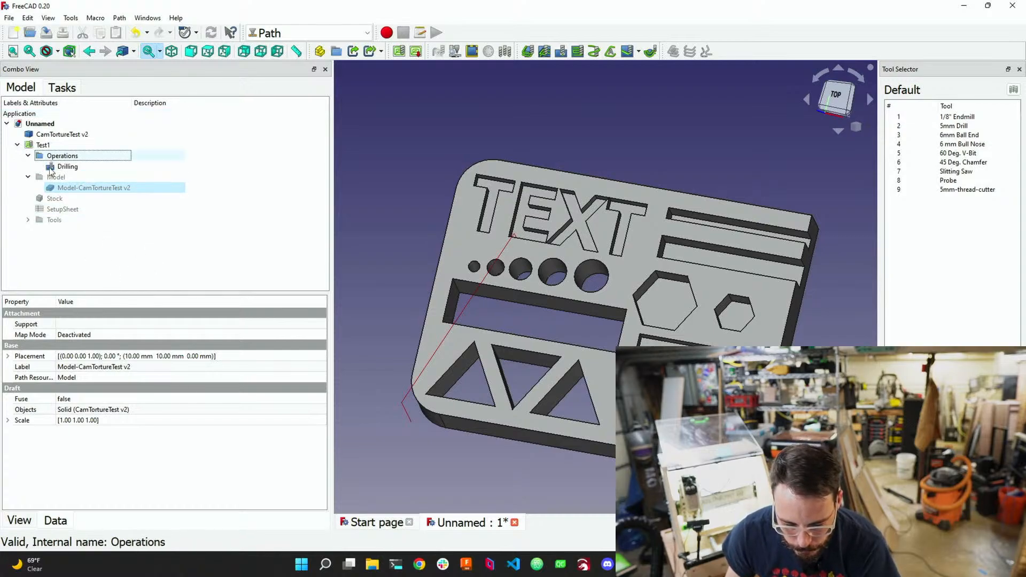
pyautogui.click(65, 166)
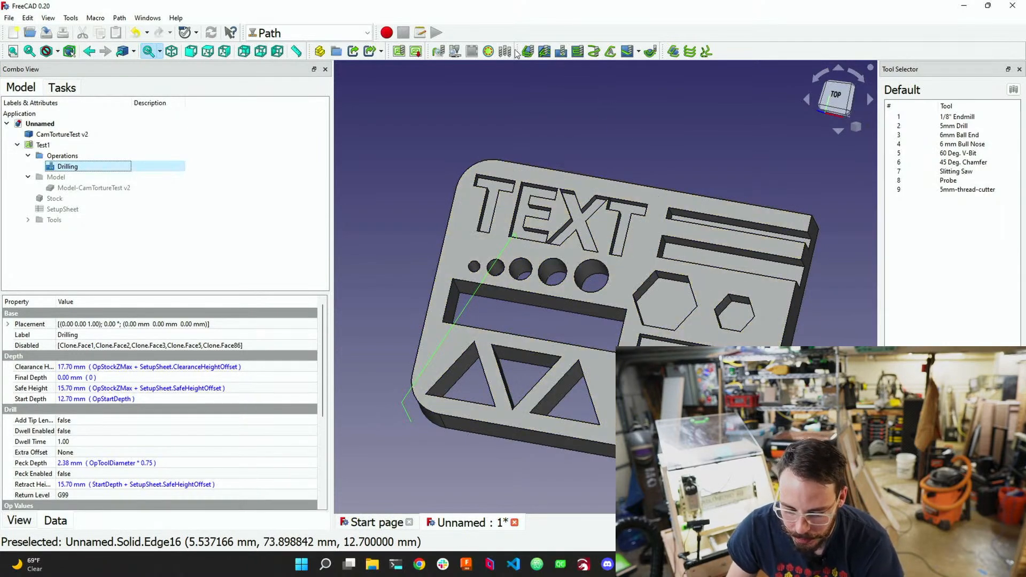
# Start a Helix operation and exclude the 15 mm hole (Face86) and the 3.175 mm hole (Face4) from its base geometry
pyautogui.click(593, 52)
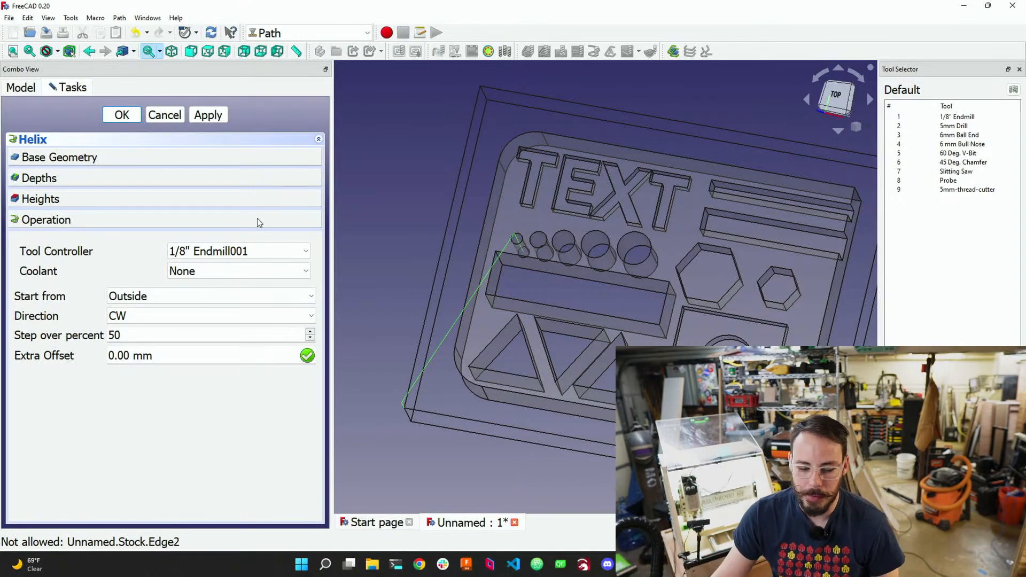
pyautogui.click(91, 160)
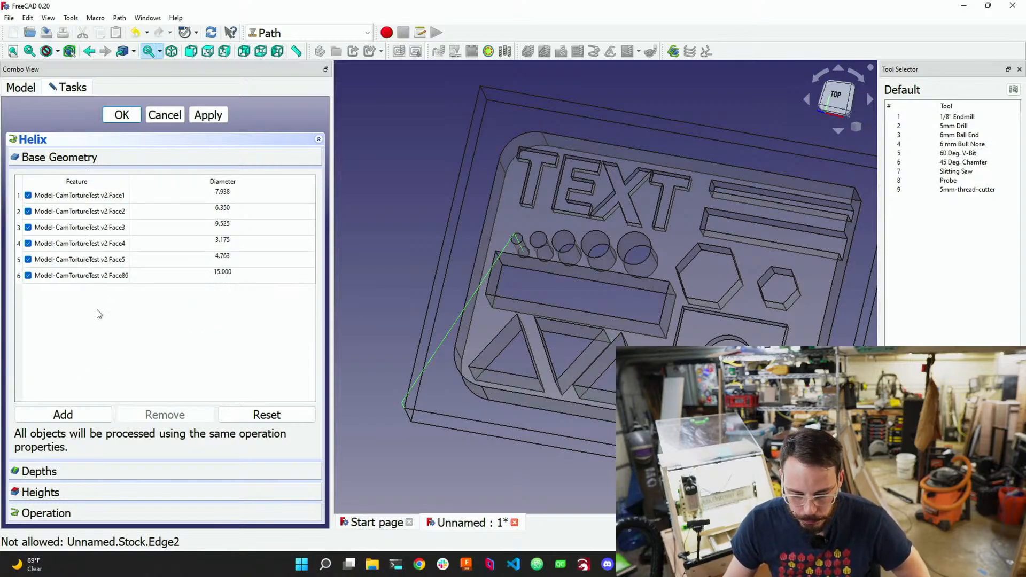
pyautogui.click(28, 275)
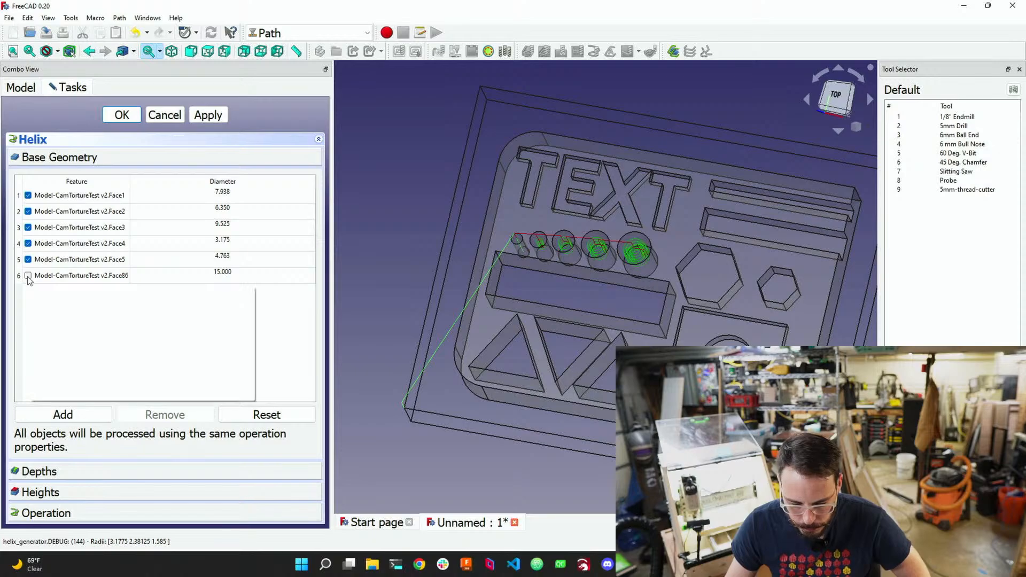
pyautogui.click(28, 243)
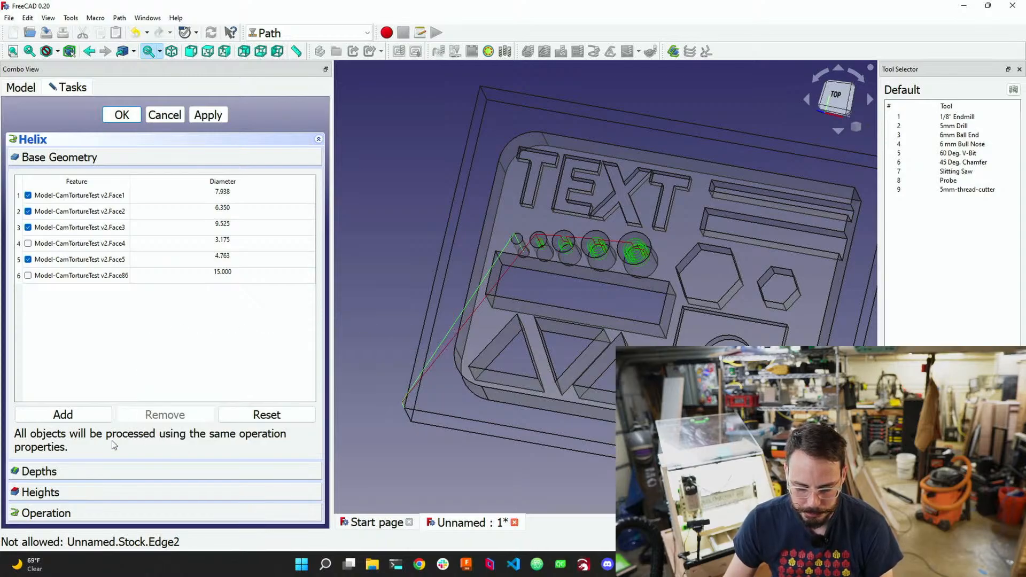
# Inspect the helical toolpaths in the holes and set the Helix final depth expression to 0
pyautogui.click(67, 471)
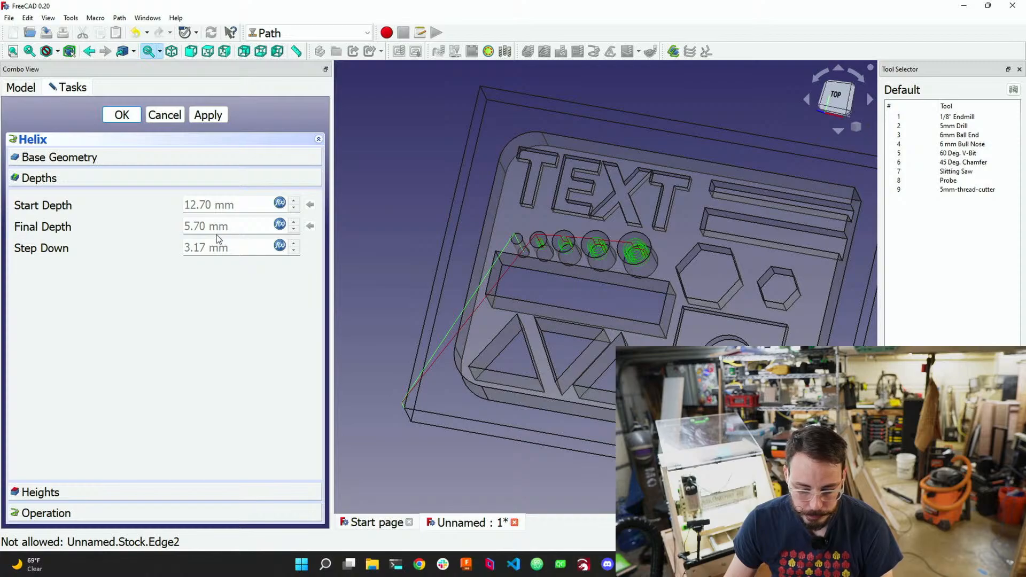
pyautogui.scroll(5, 614, 264)
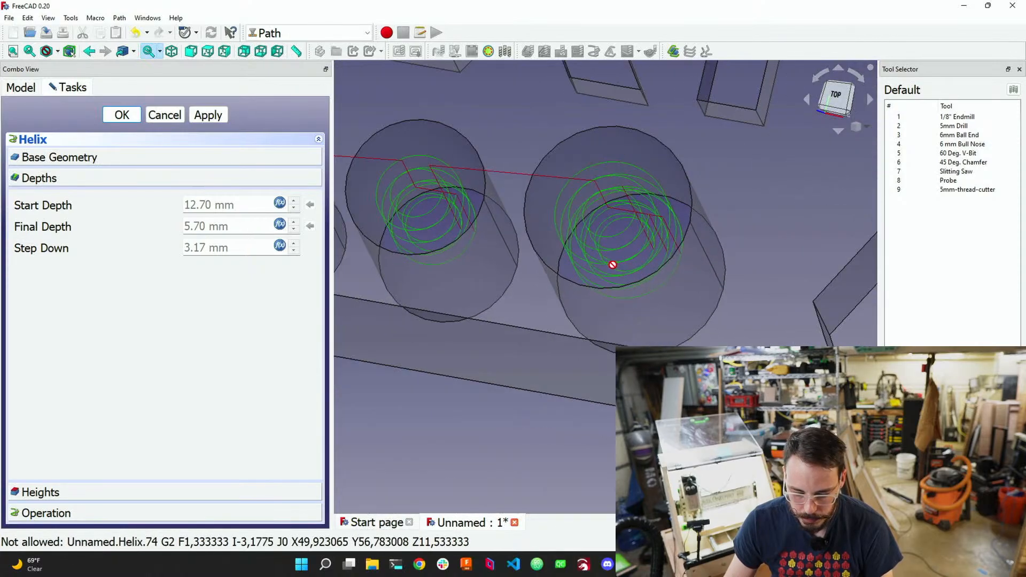
pyautogui.moveTo(608, 268); pyautogui.dragTo(414, 240, button='middle')
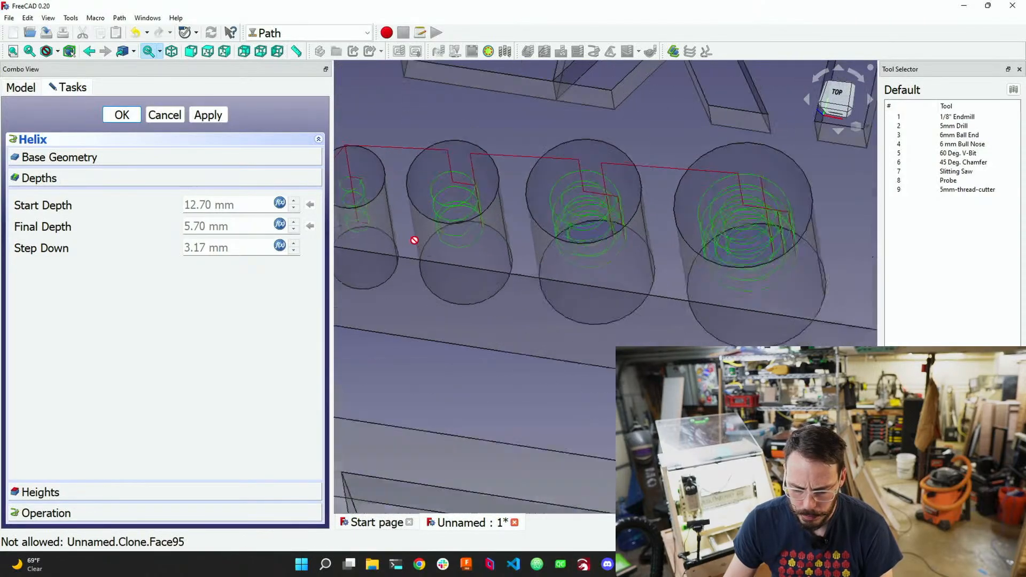
pyautogui.scroll(-5, 500, 233)
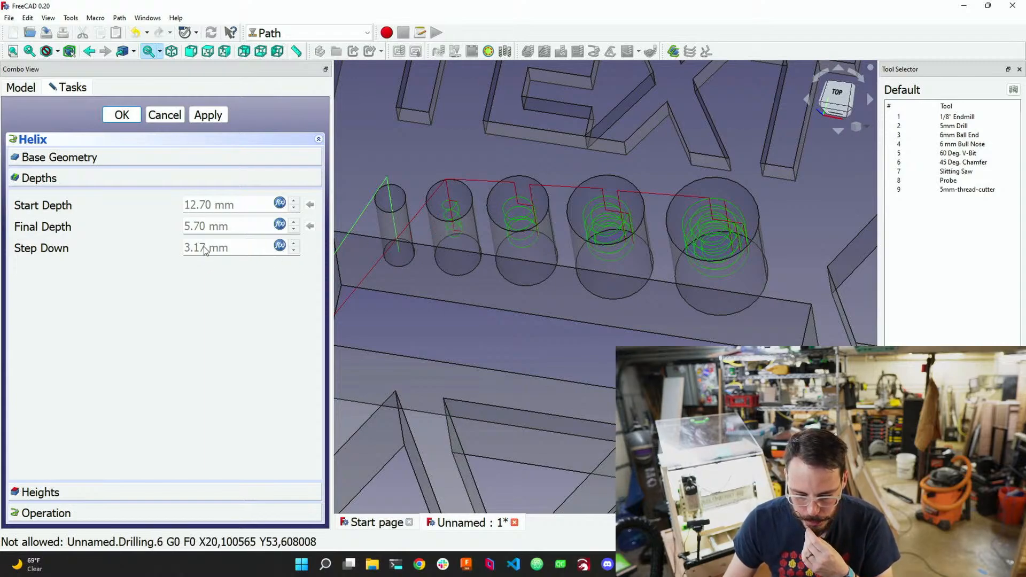
pyautogui.click(279, 224)
pyautogui.write('0')
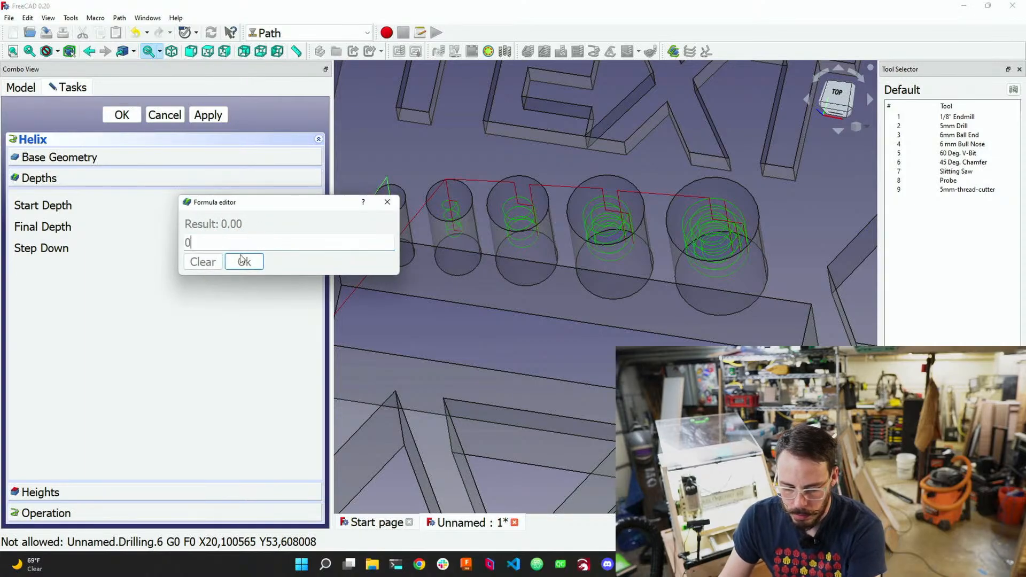
pyautogui.click(243, 261)
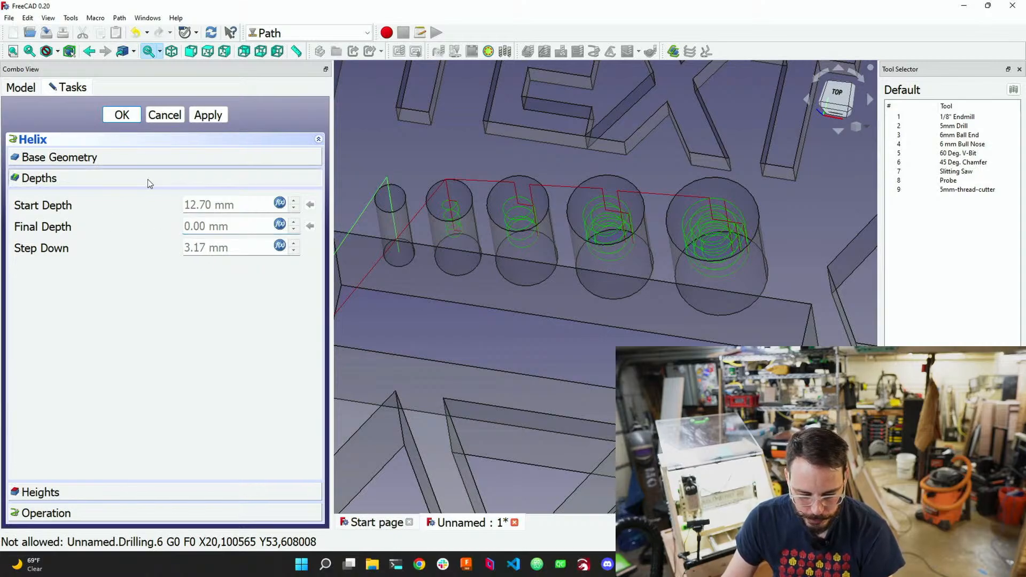
# Set the Helix step over percent to 75, keeping the default heights, and accept the operation
pyautogui.click(102, 495)
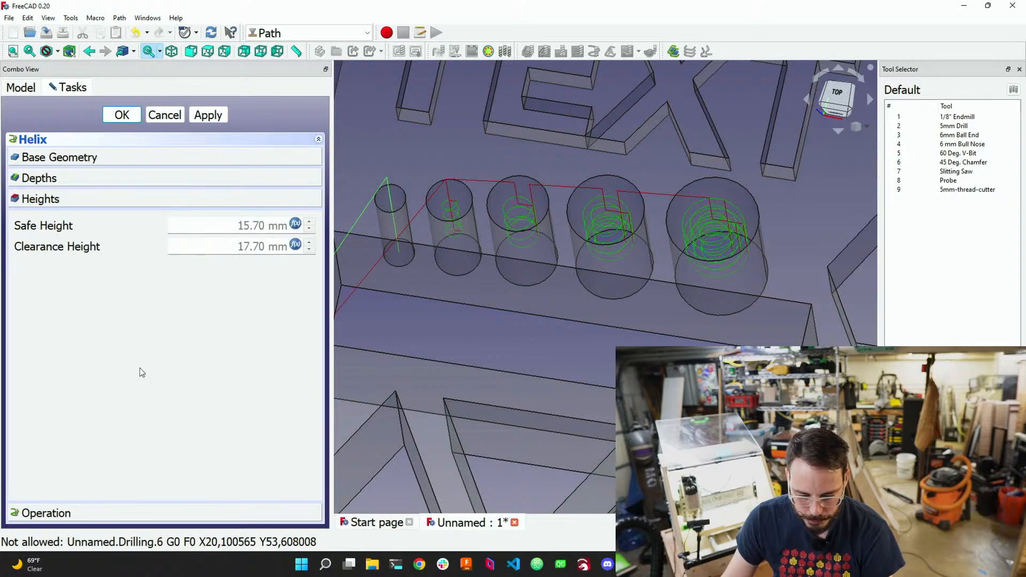
pyautogui.click(110, 513)
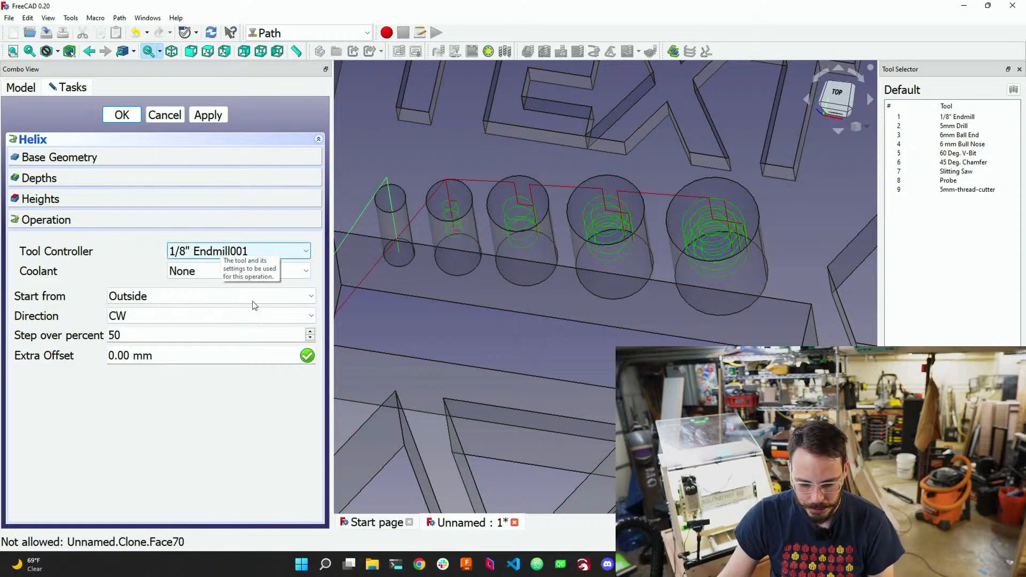
pyautogui.doubleClick(182, 335)
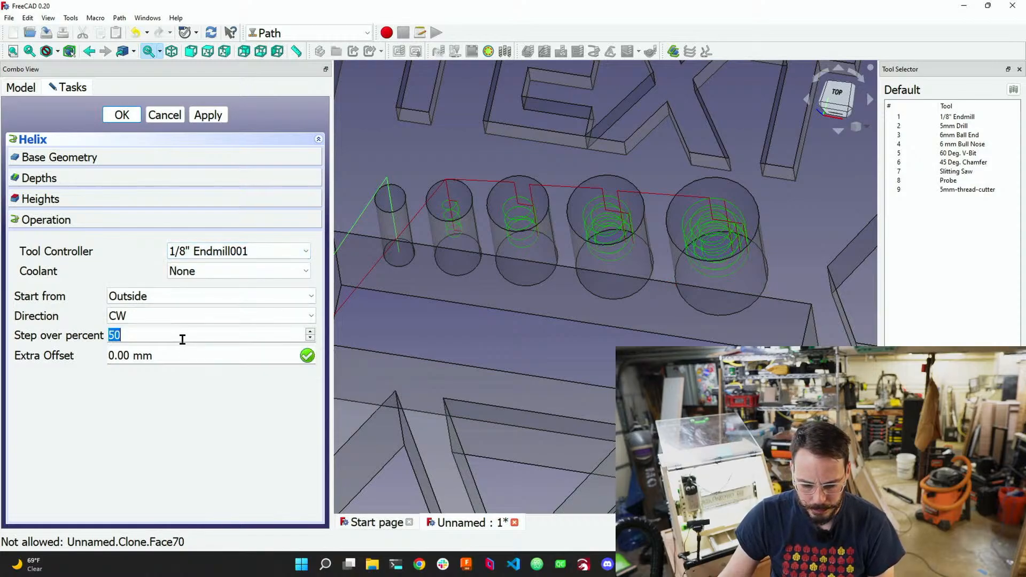
pyautogui.write('75')
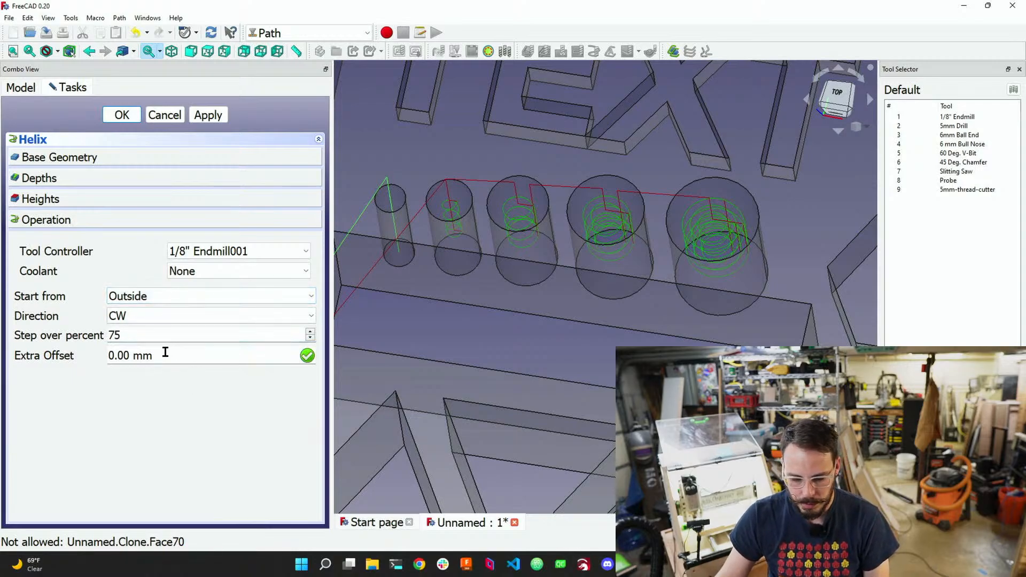
pyautogui.click(122, 115)
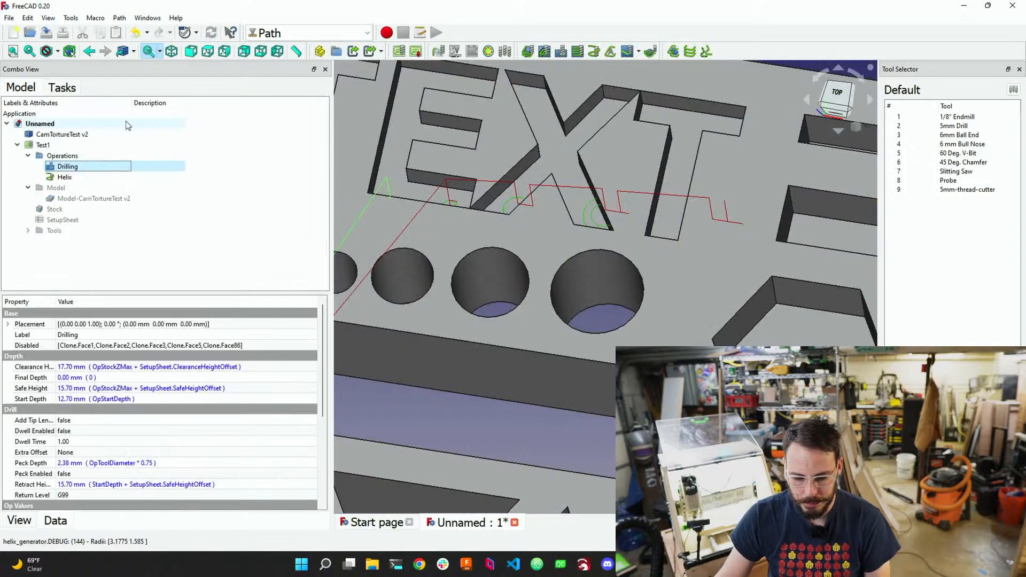
pyautogui.scroll(-4, 609, 220)
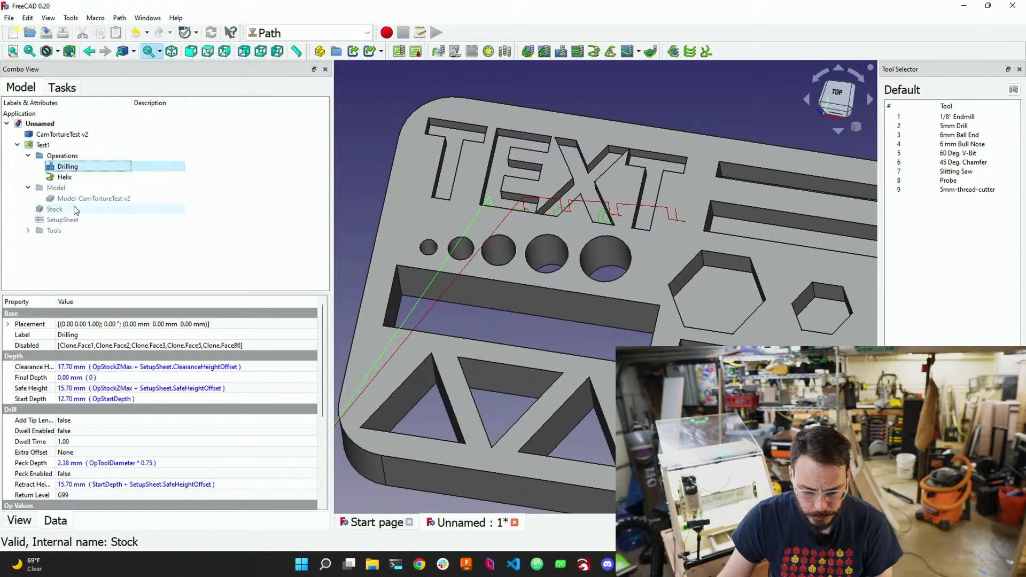
# Edit the Test1 job's default values to set the Final Depth expression for new operations to 0, and accept the job
pyautogui.doubleClick(48, 145)
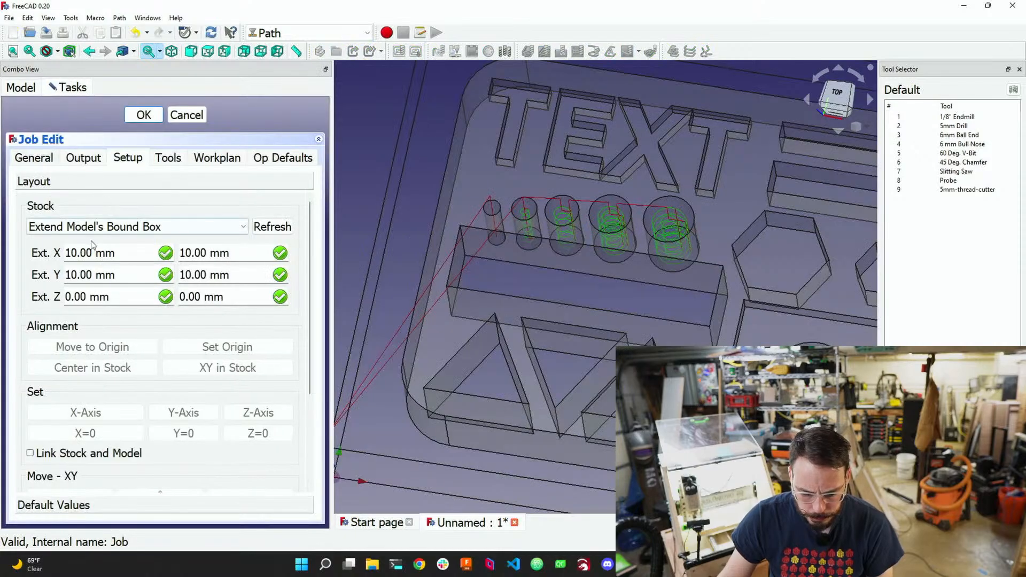
pyautogui.scroll(-3, 107, 192)
pyautogui.click(129, 505)
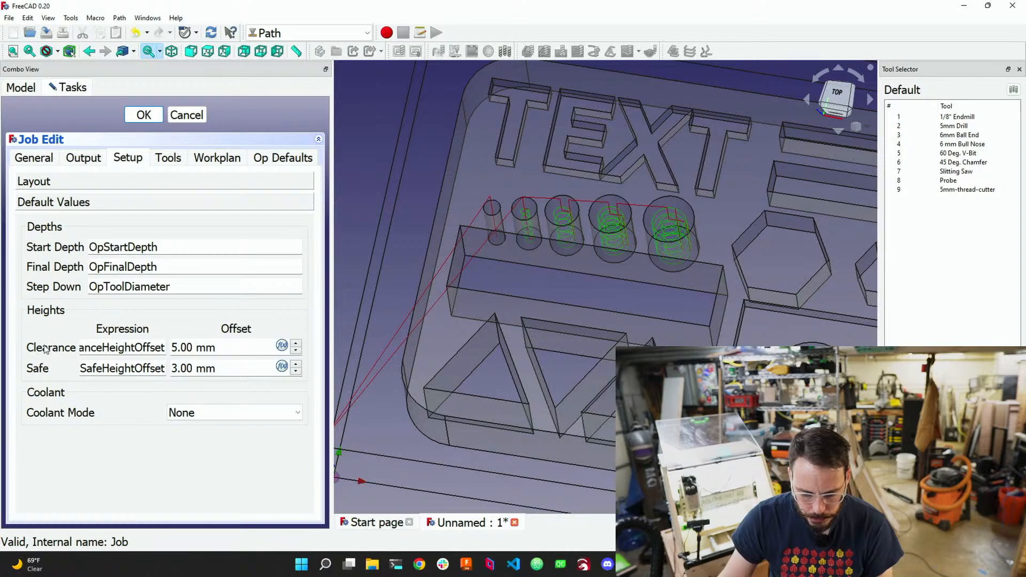
pyautogui.click(110, 267)
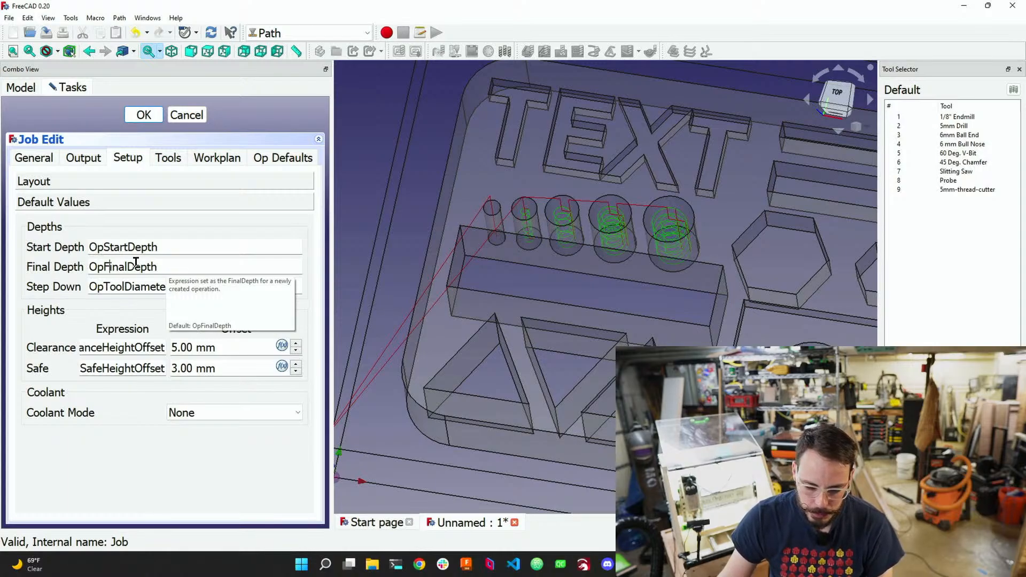
pyautogui.doubleClick(160, 267)
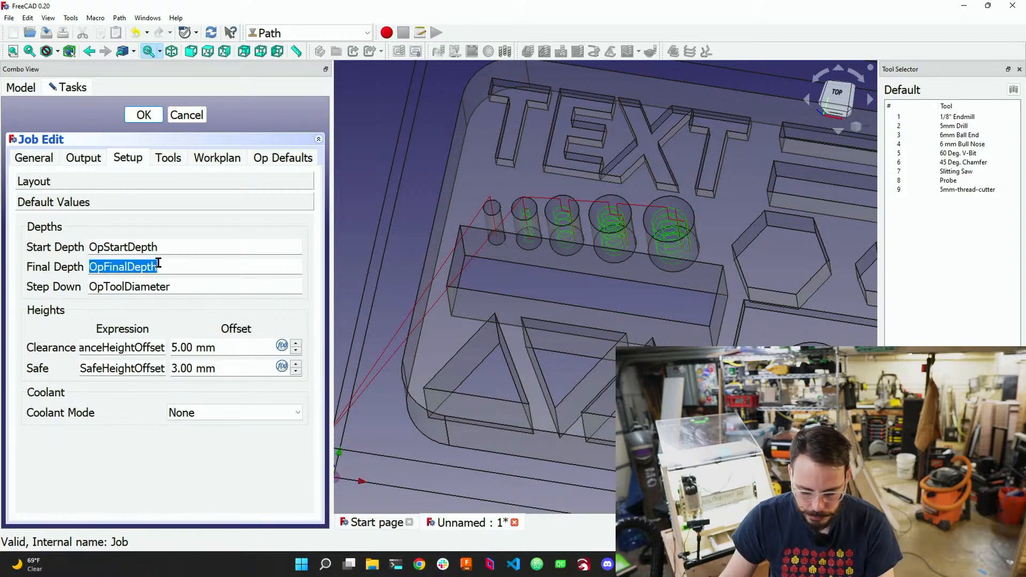
pyautogui.write('0')
pyautogui.click(140, 400)
pyautogui.click(139, 121)
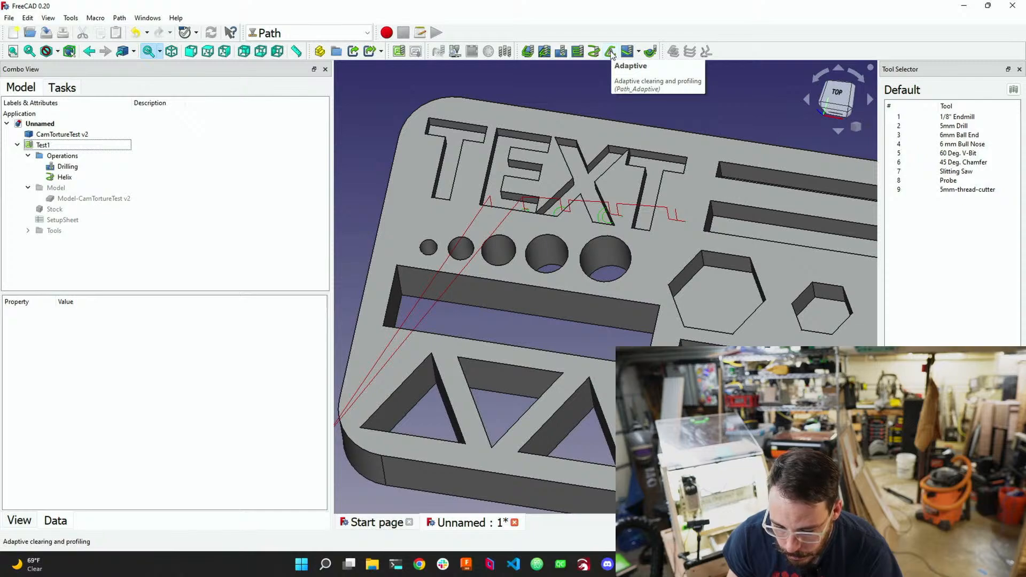
# Start a 3D Pocket operation and select the square pocket's floor together with the floor of the round recess inside it
pyautogui.click(651, 52)
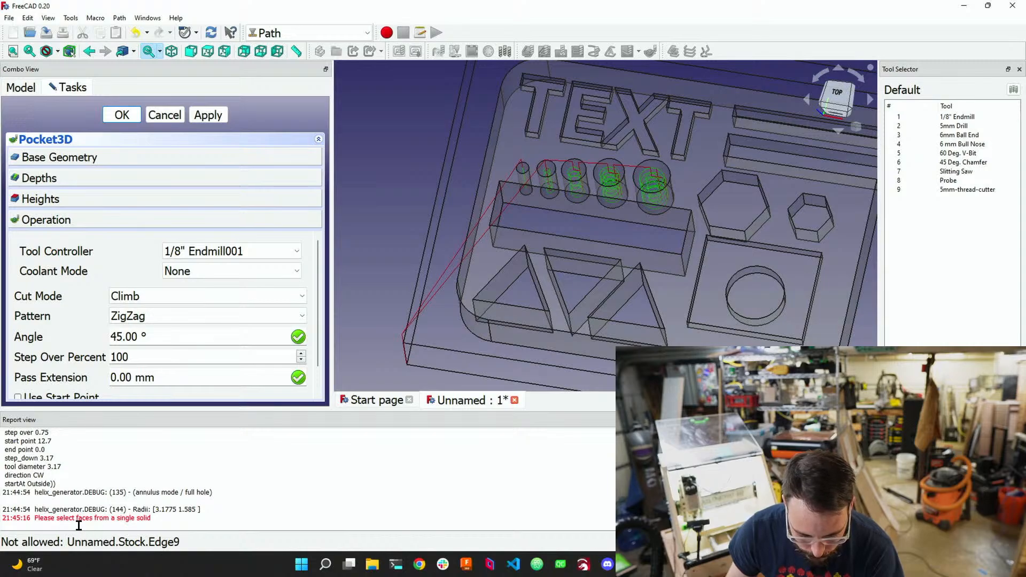
pyautogui.click(706, 306)
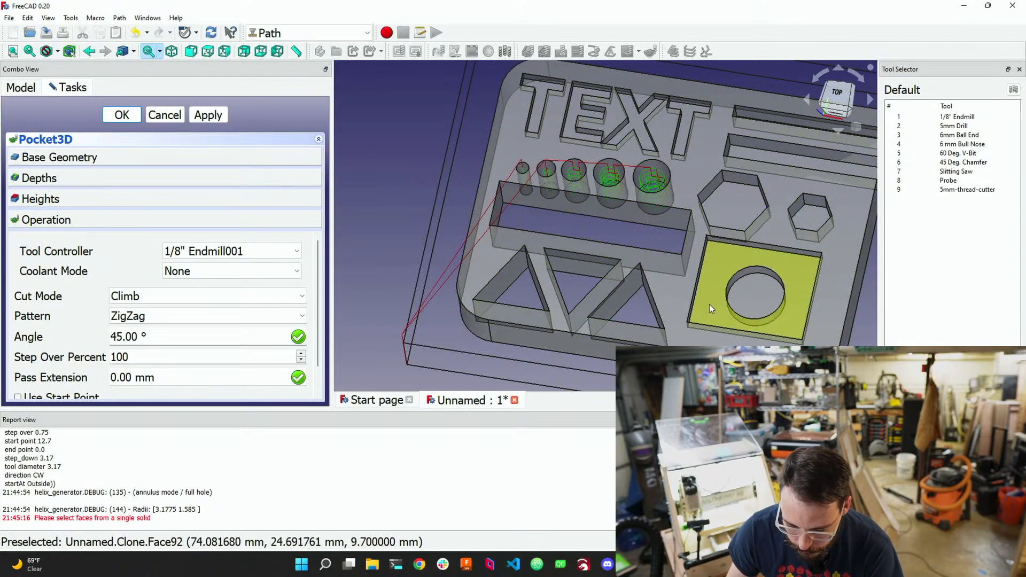
pyautogui.click(745, 297)
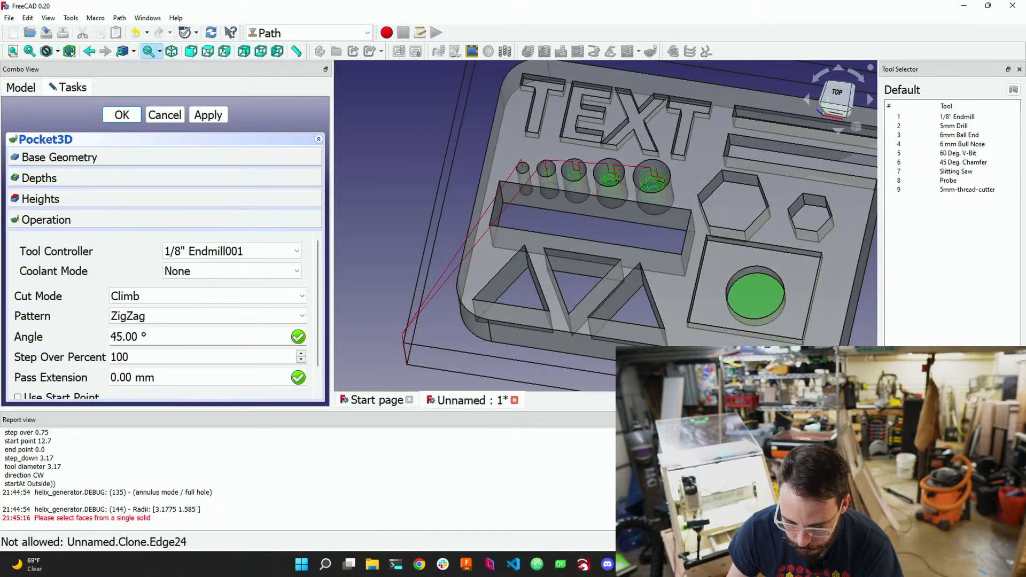
pyautogui.click(724, 321)
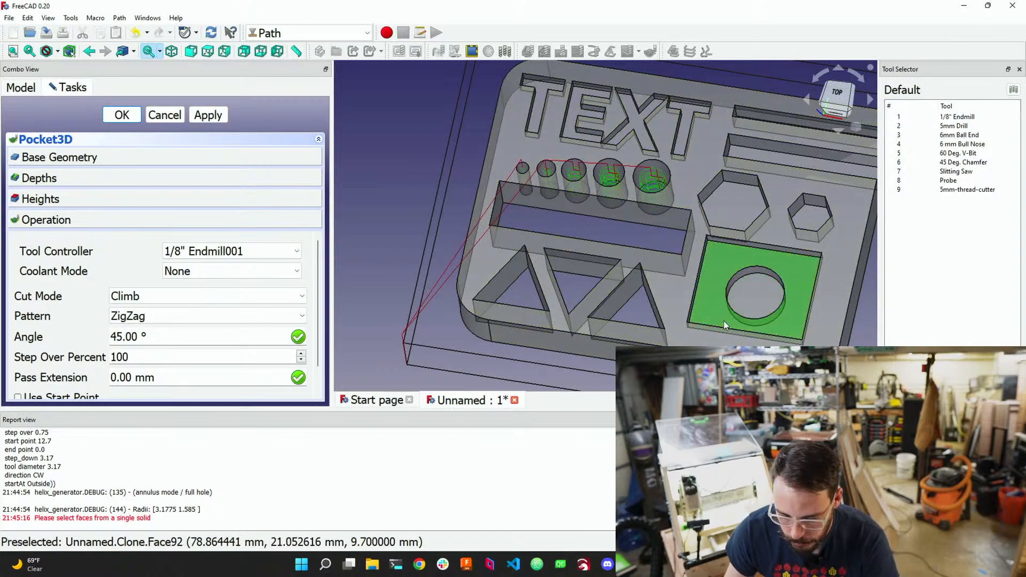
pyautogui.keyDown('ctrl'); pyautogui.click(755, 298); pyautogui.keyUp('ctrl')
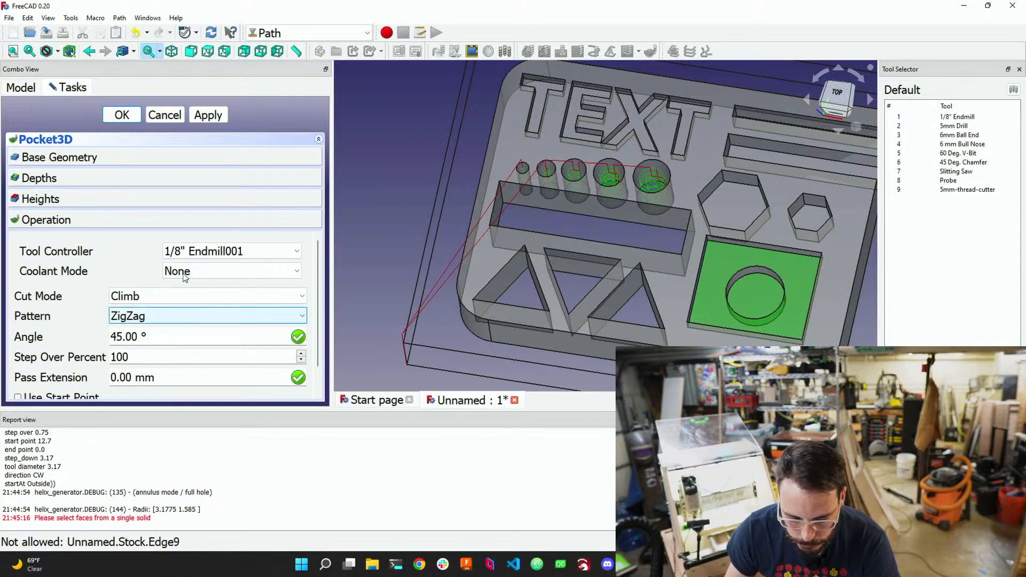
# Set the 3D Pocket pattern to ZigZagOffset, keeping the default depths and heights, and apply the operation
pyautogui.click(115, 158)
pyautogui.click(117, 184)
pyautogui.click(119, 185)
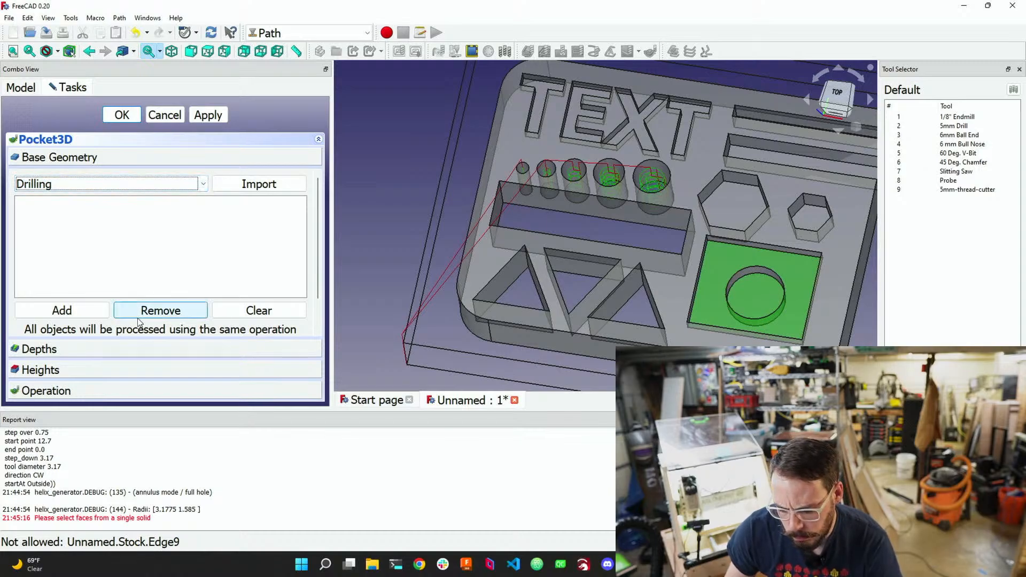
pyautogui.scroll(-1, 155, 313)
pyautogui.click(117, 350)
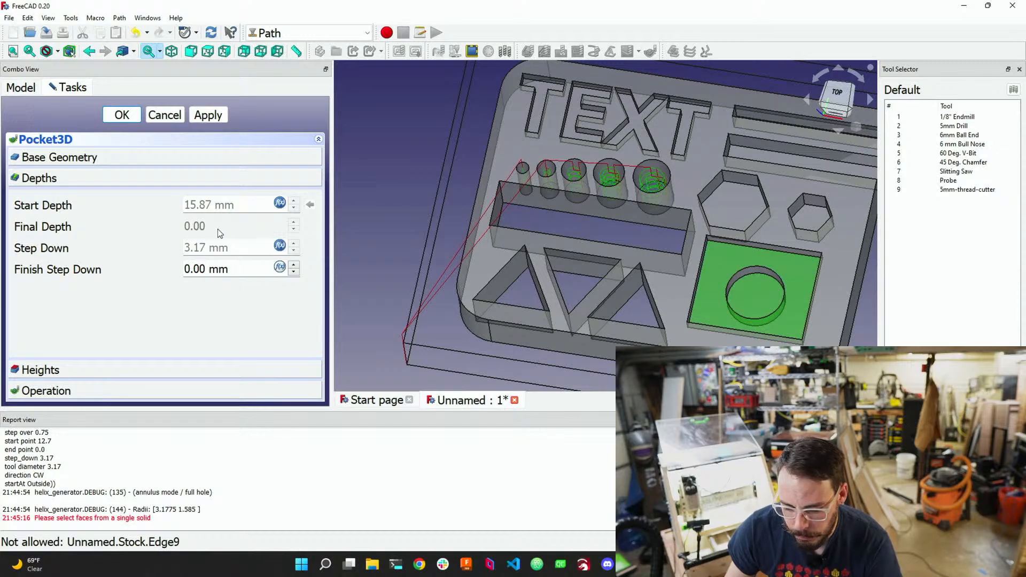
pyautogui.click(108, 369)
pyautogui.click(129, 392)
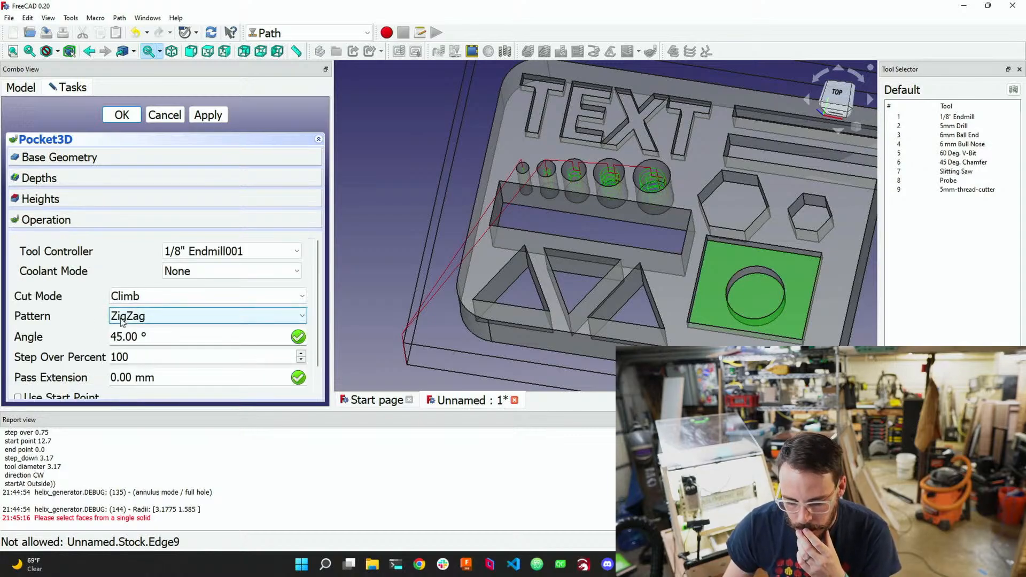
pyautogui.scroll(-2, 123, 320)
pyautogui.scroll(-1, 81, 323)
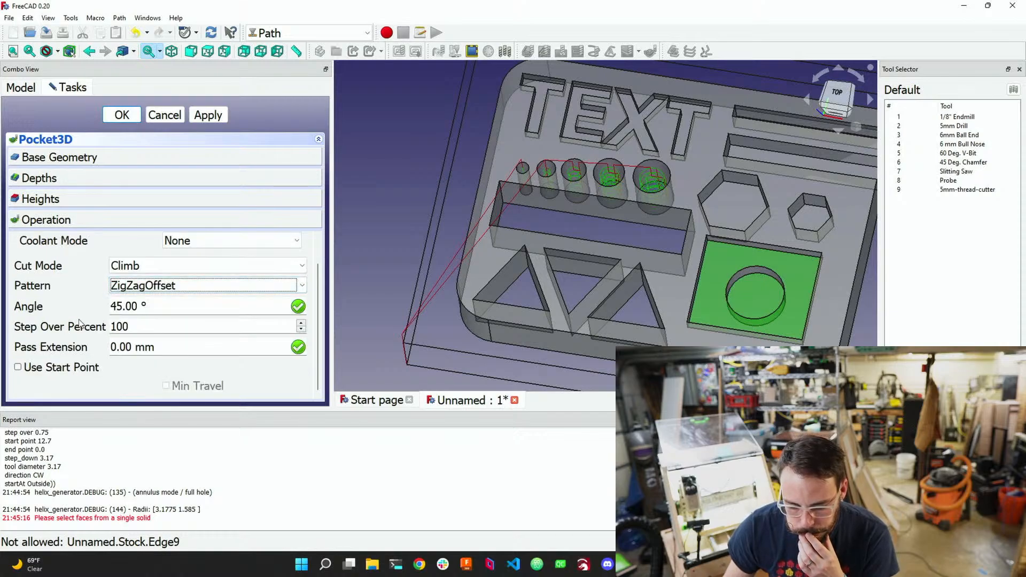
pyautogui.scroll(1, 79, 324)
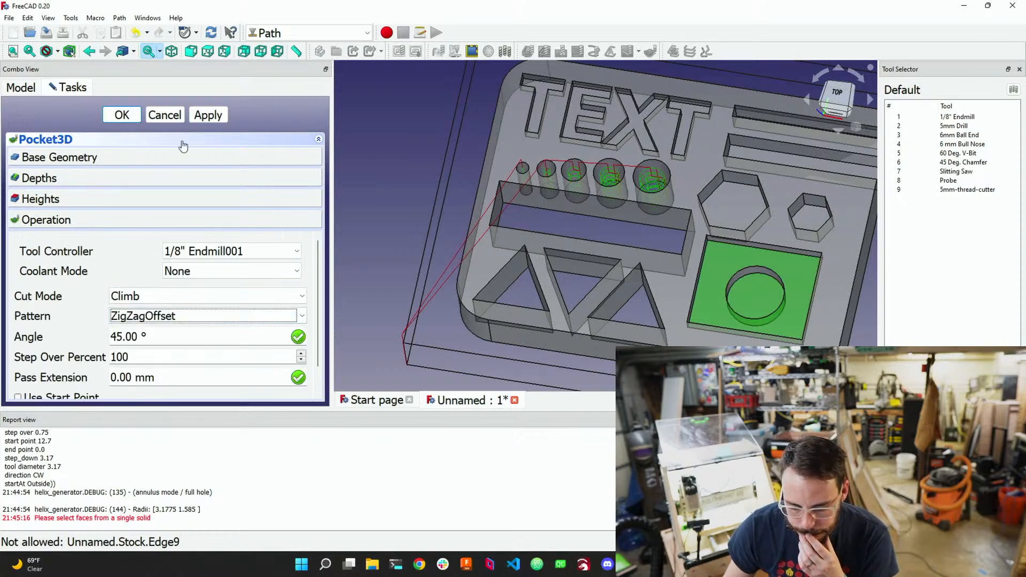
pyautogui.click(206, 117)
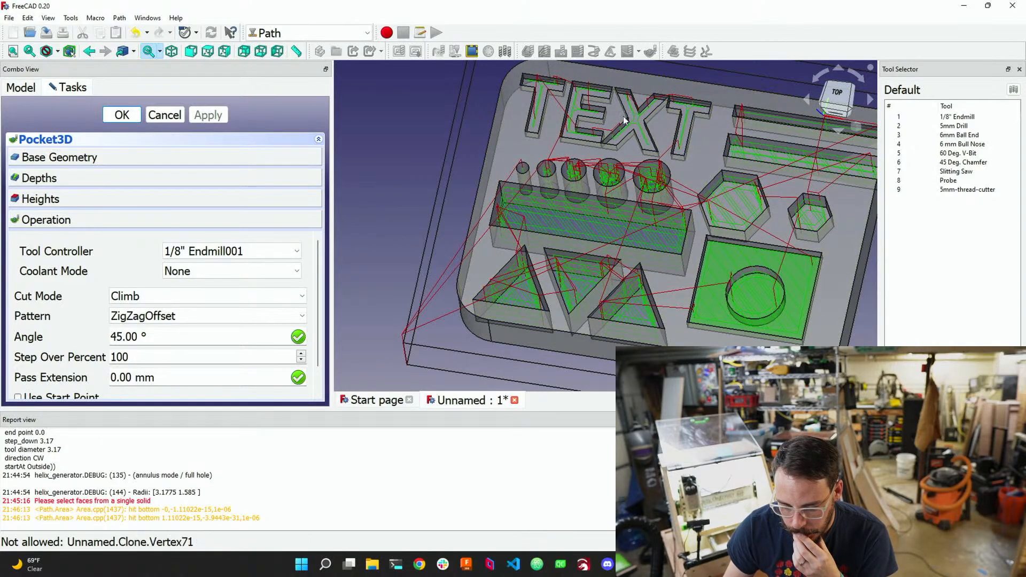
# Examine the generated 3D Pocket toolpaths around the TEXT letters, the holes, the hexagons and the square pocket
pyautogui.scroll(5, 599, 103)
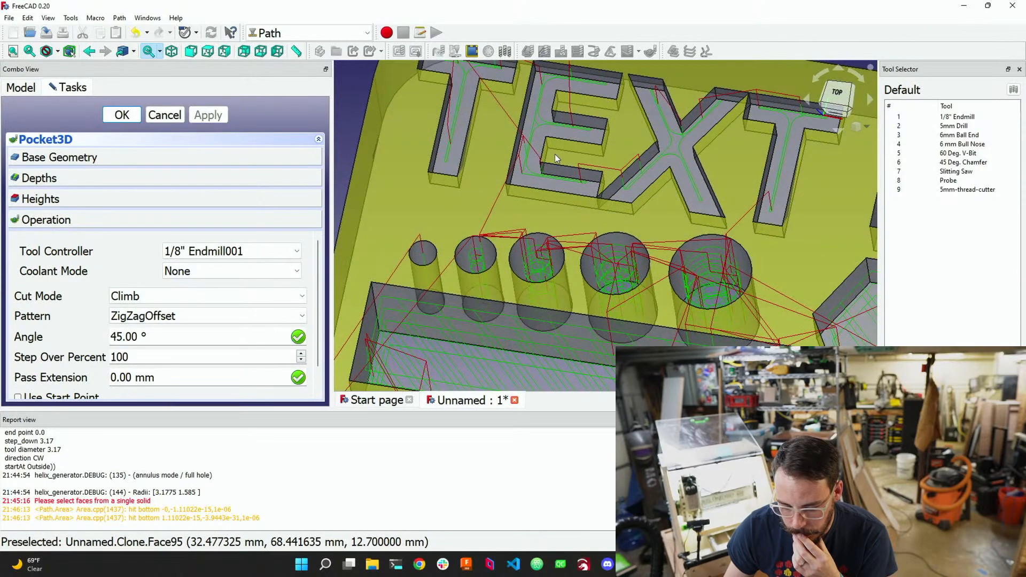
pyautogui.scroll(-5, 585, 181)
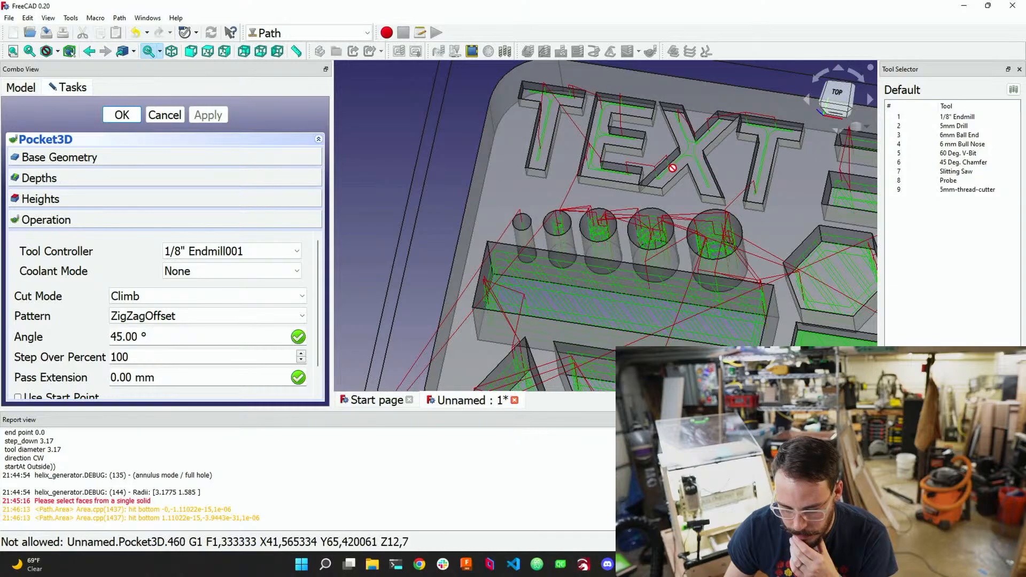
pyautogui.scroll(-2, 690, 145)
pyautogui.scroll(8, 684, 163)
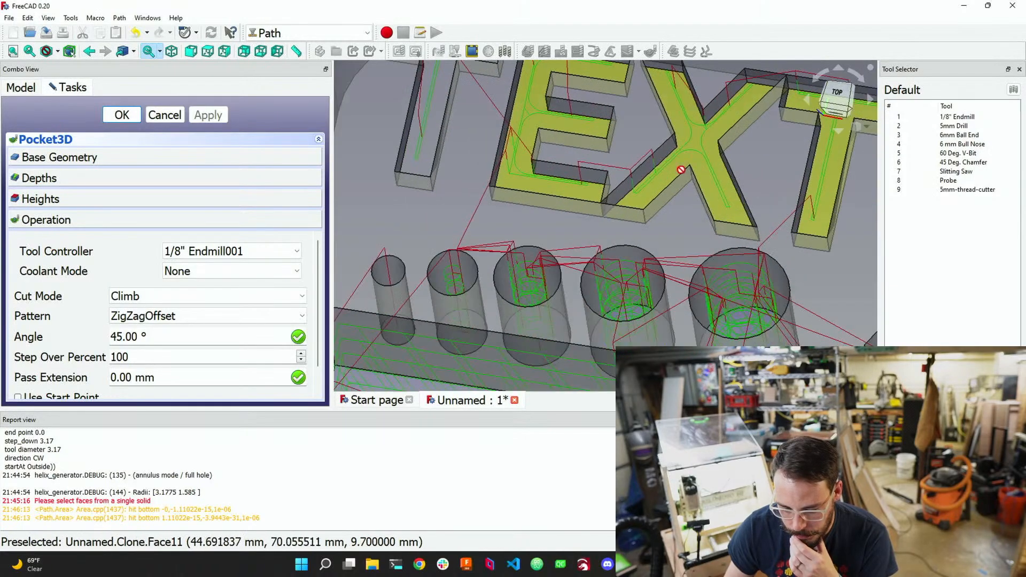
pyautogui.moveTo(655, 190); pyautogui.dragTo(513, 231, button='middle')
pyautogui.scroll(-2, 512, 232)
pyautogui.scroll(-8, 513, 233)
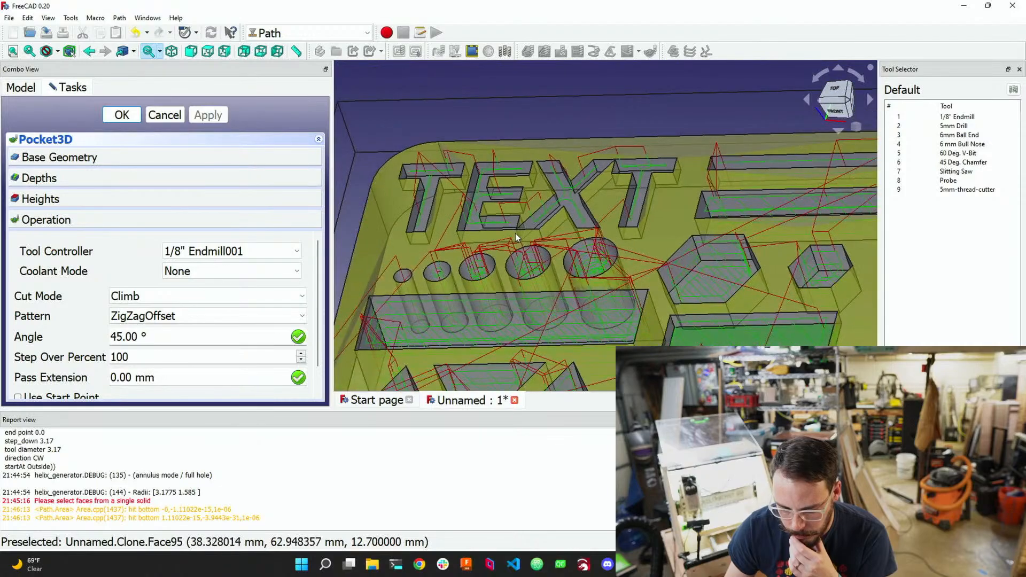
pyautogui.moveTo(667, 233); pyautogui.dragTo(649, 227, button='middle')
pyautogui.scroll(4, 747, 220)
pyautogui.moveTo(731, 236)
pyautogui.mouseDown(button='middle')
pyautogui.moveTo(653, 231)
pyautogui.moveTo(656, 220)
pyautogui.moveTo(673, 203)
pyautogui.moveTo(683, 228)
pyautogui.moveTo(730, 245)
pyautogui.moveTo(718, 244)
pyautogui.mouseUp(button='middle')
pyautogui.scroll(5, 625, 227)
pyautogui.scroll(-9, 620, 229)
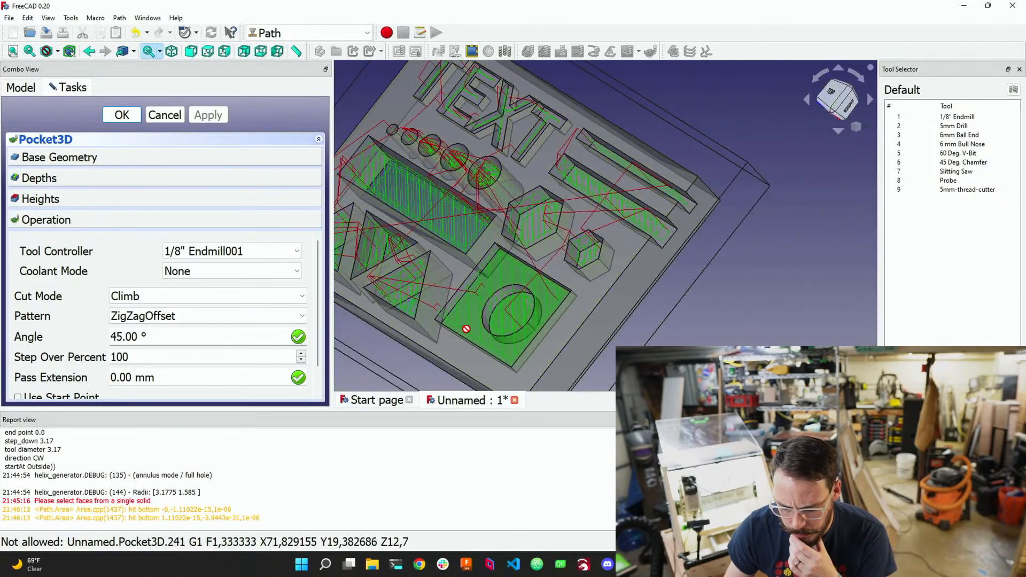
pyautogui.scroll(5, 529, 294)
pyautogui.moveTo(521, 296); pyautogui.dragTo(502, 281, button='middle')
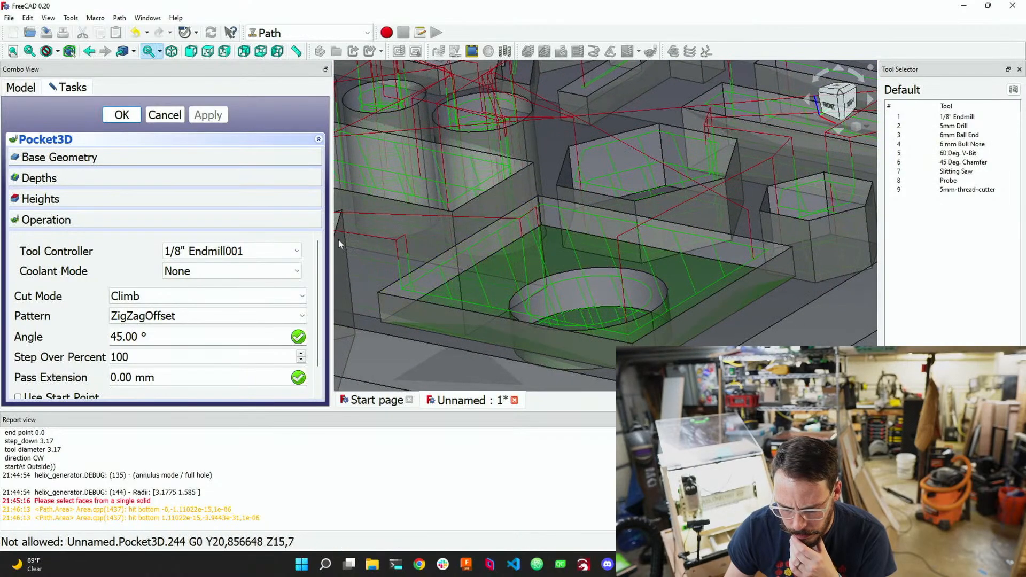
# Add the square pocket floor (Face92) and the round recess floor (Face87) to the base geometry and reapply the 3D Pocket
pyautogui.click(120, 161)
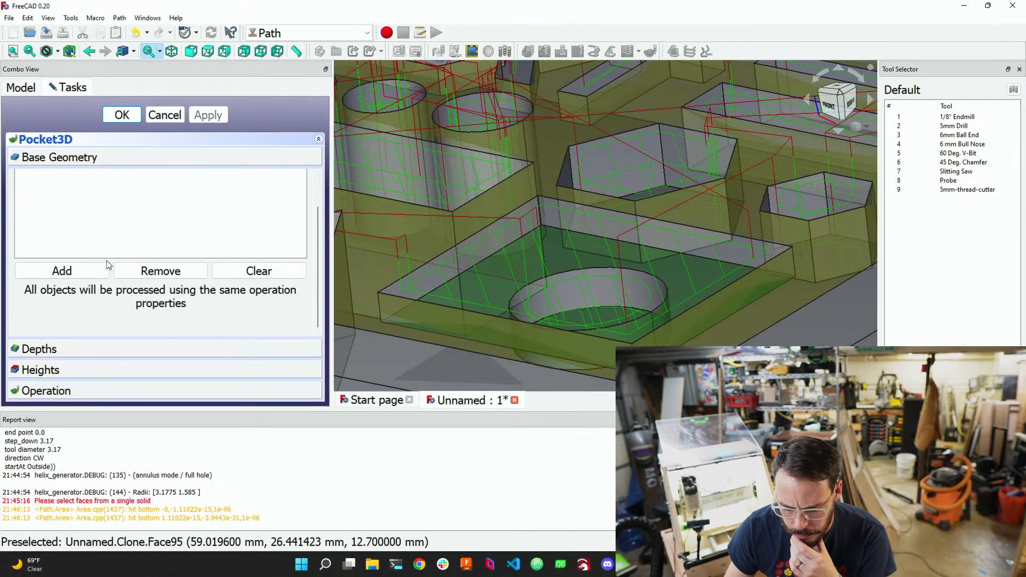
pyautogui.click(104, 274)
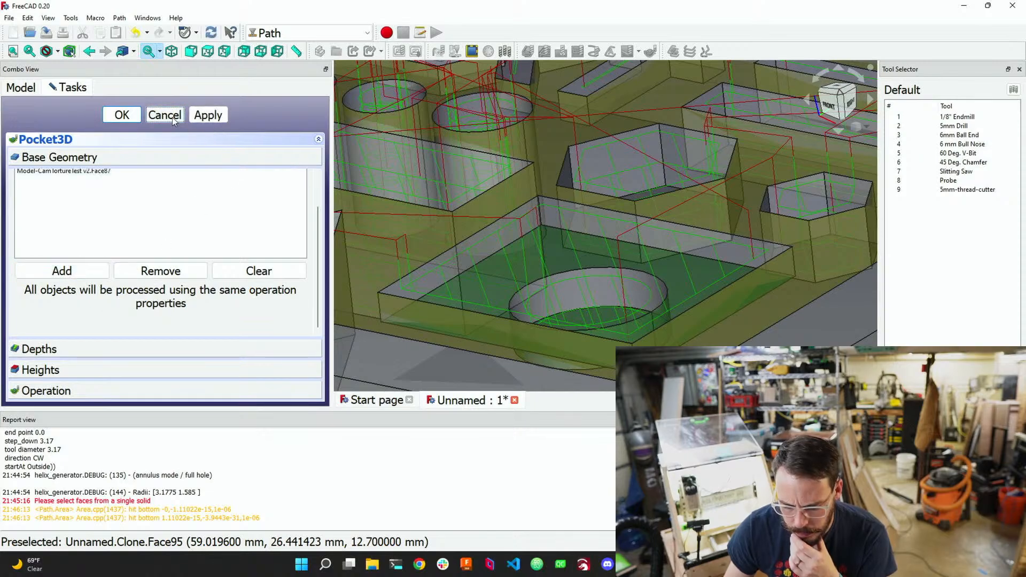
pyautogui.click(171, 274)
pyautogui.click(63, 271)
pyautogui.scroll(2, 126, 229)
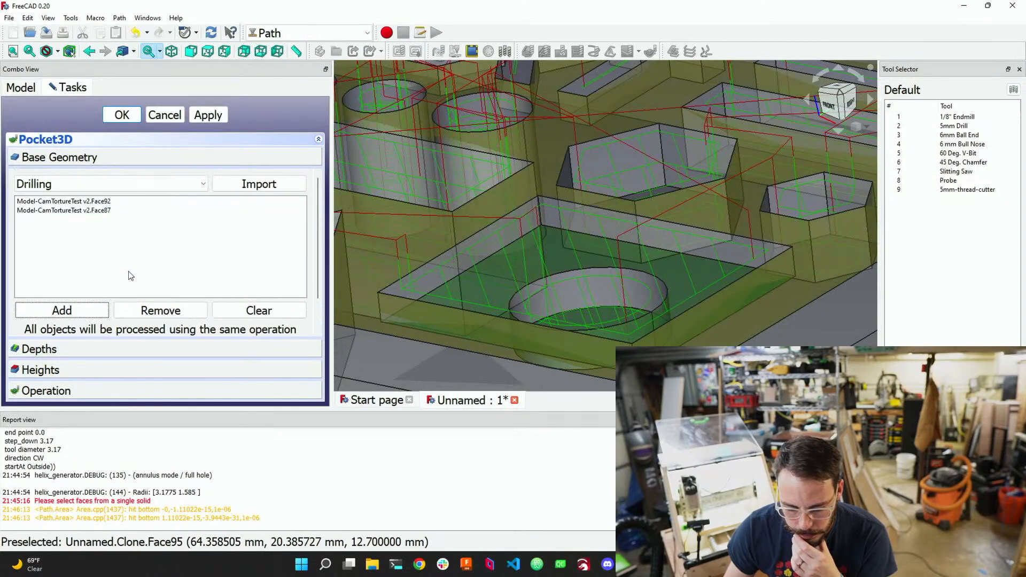
pyautogui.click(204, 118)
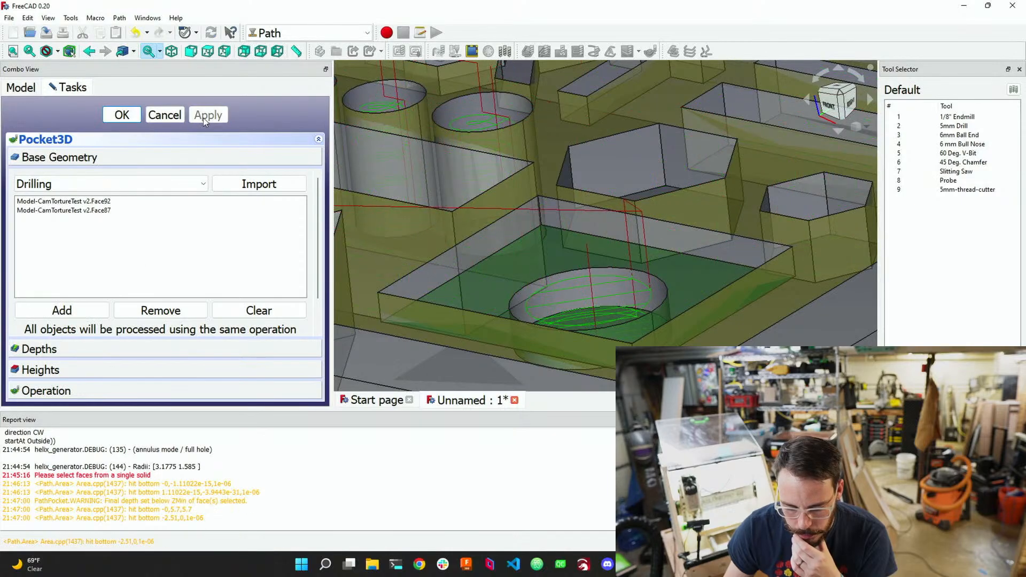
# Check the toolpath against the Face92 and Face87 base geometry entries, and cancel the 3D Pocket operation
pyautogui.scroll(-4, 643, 262)
pyautogui.moveTo(600, 270); pyautogui.dragTo(614, 214, button='middle')
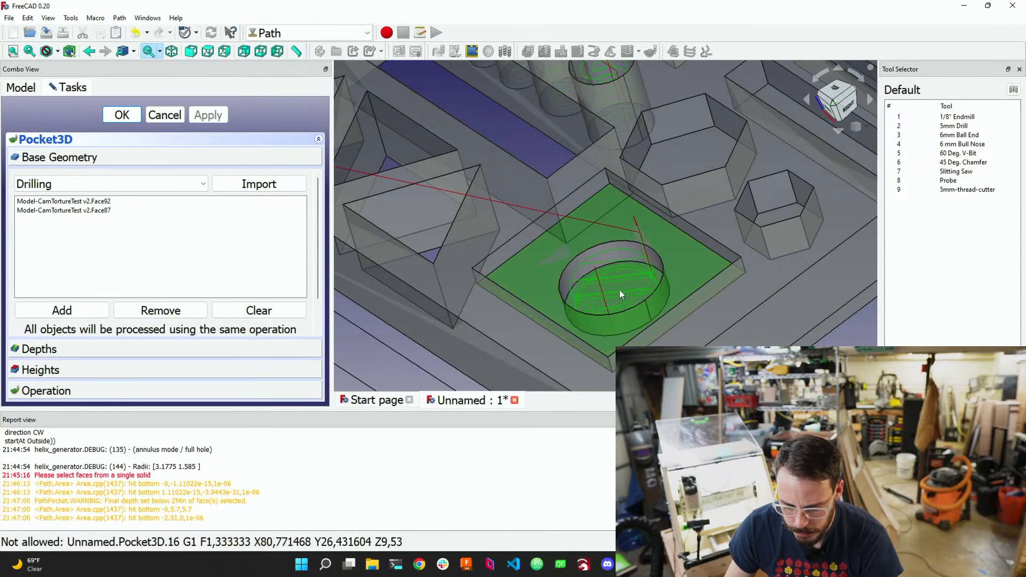
pyautogui.click(91, 202)
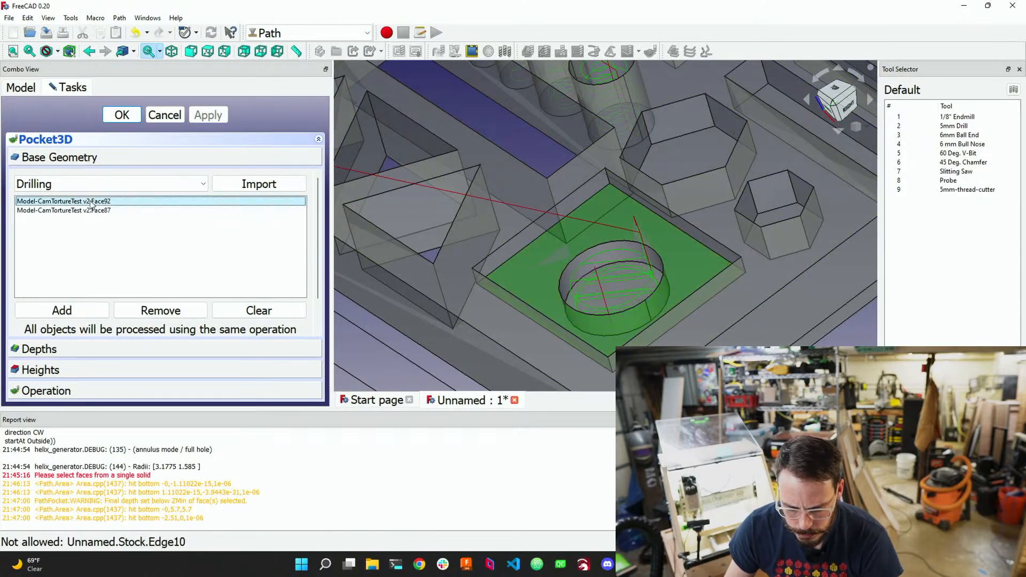
pyautogui.click(93, 210)
pyautogui.click(95, 202)
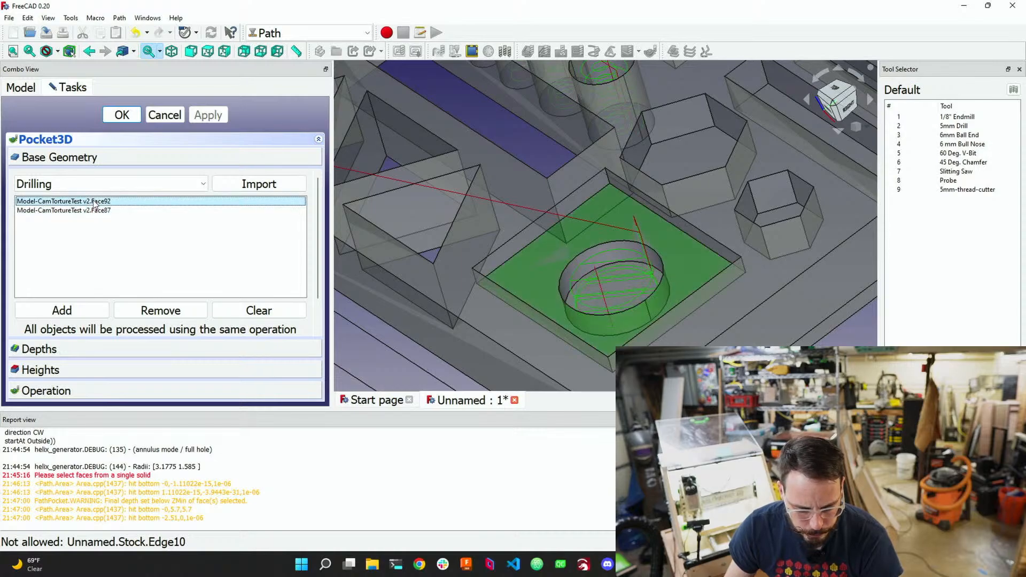
pyautogui.click(99, 211)
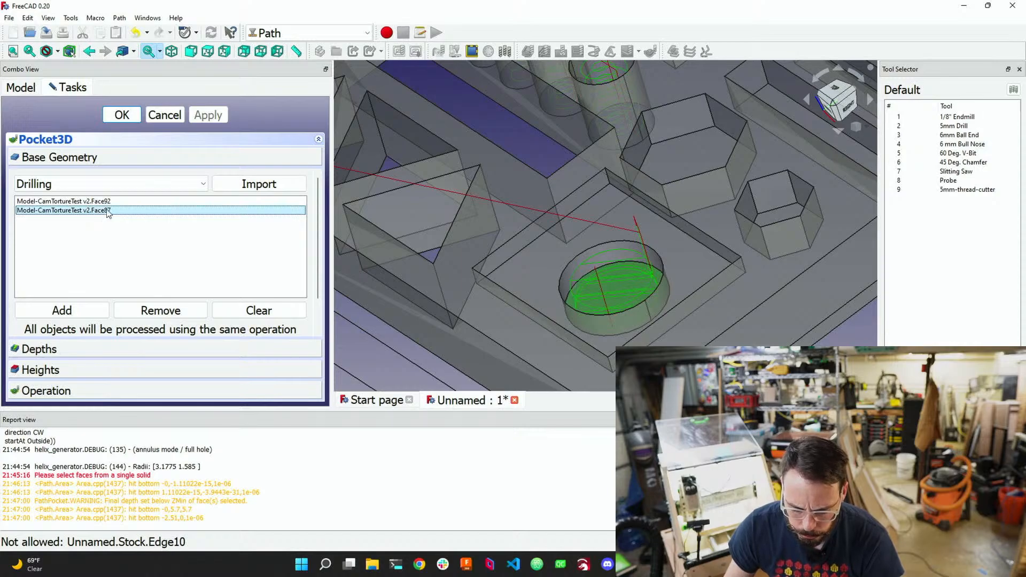
pyautogui.click(169, 116)
# Start an Adaptive operation, select the square pocket and round recess faces, and clear the operation's base geometry list
pyautogui.scroll(2, 681, 313)
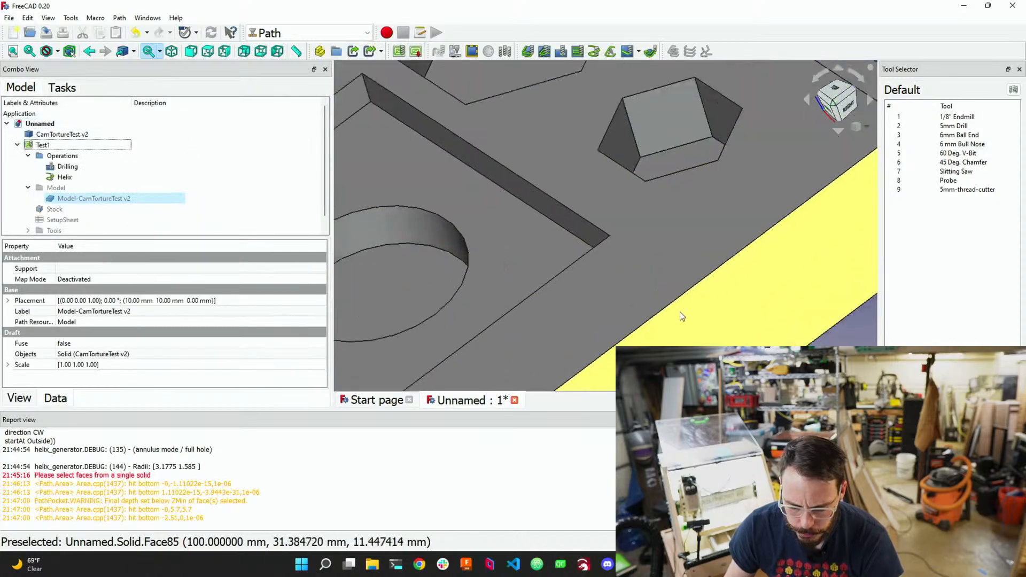
pyautogui.scroll(-6, 605, 293)
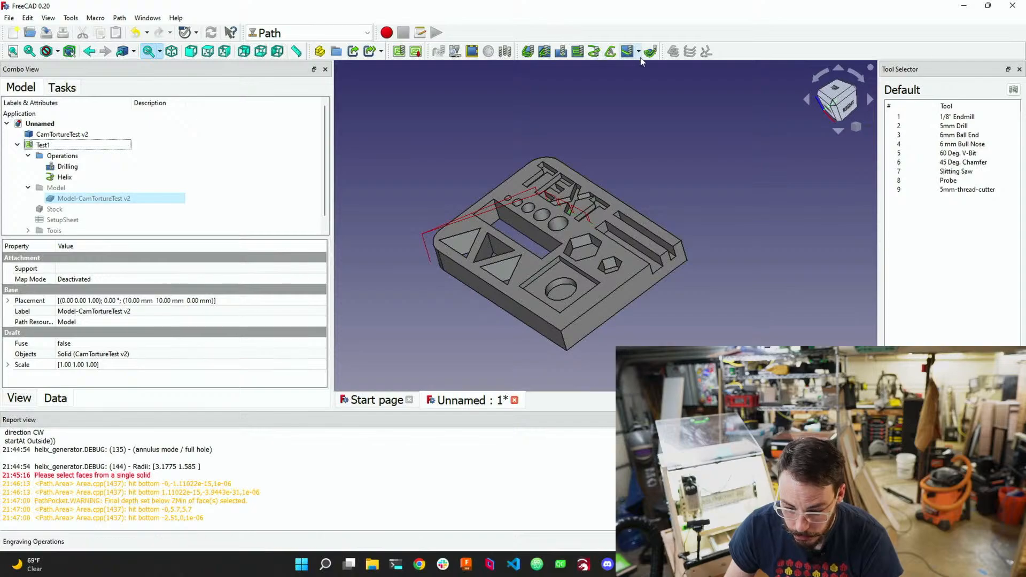
pyautogui.click(609, 52)
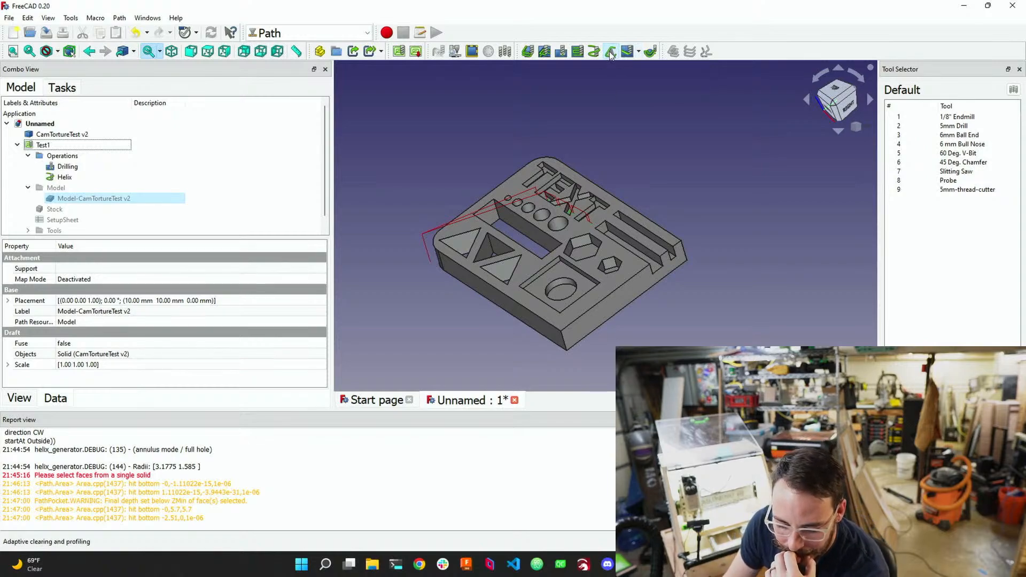
pyautogui.click(220, 158)
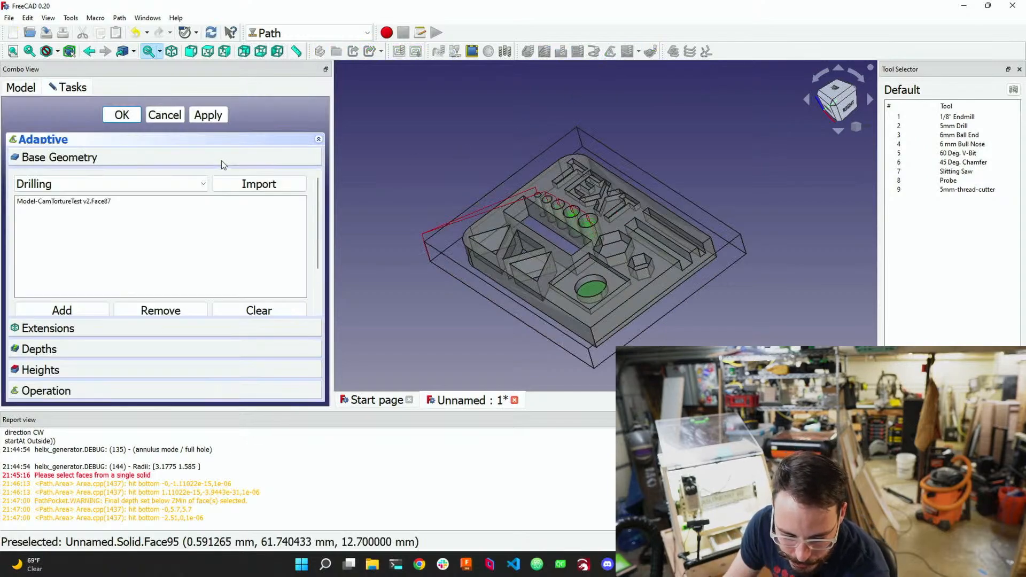
pyautogui.scroll(5, 651, 320)
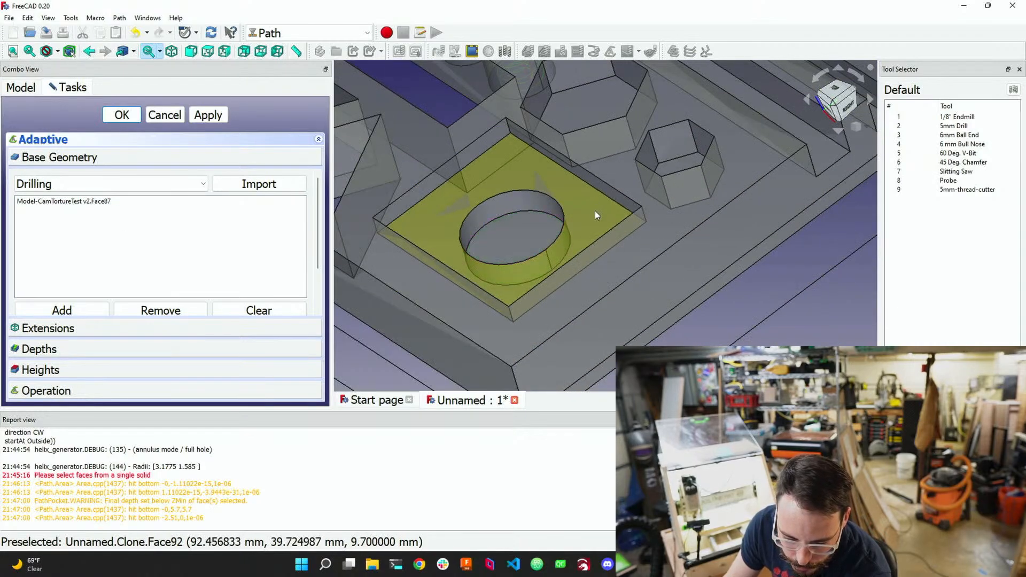
pyautogui.click(595, 215)
pyautogui.click(579, 231)
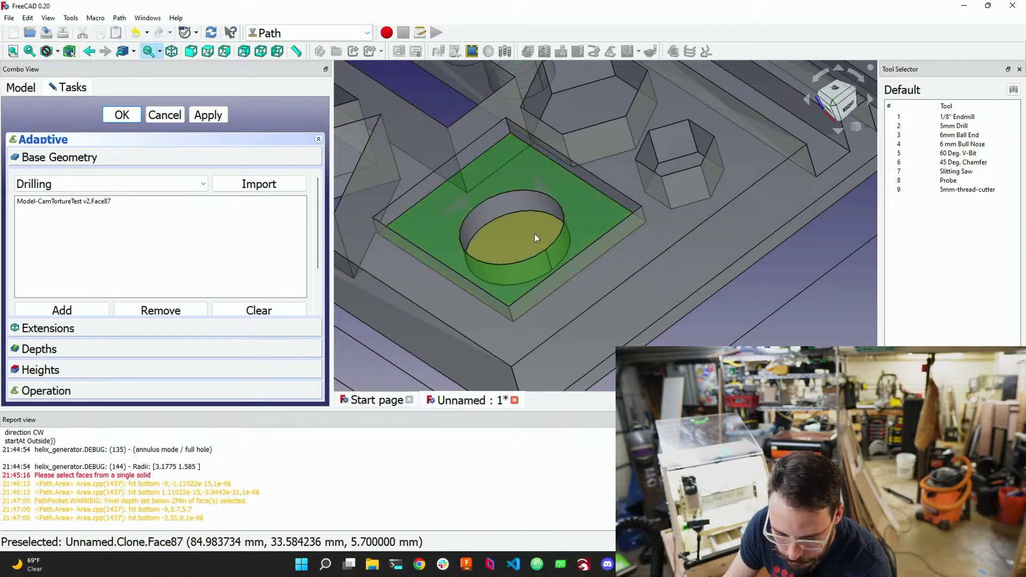
pyautogui.click(537, 248)
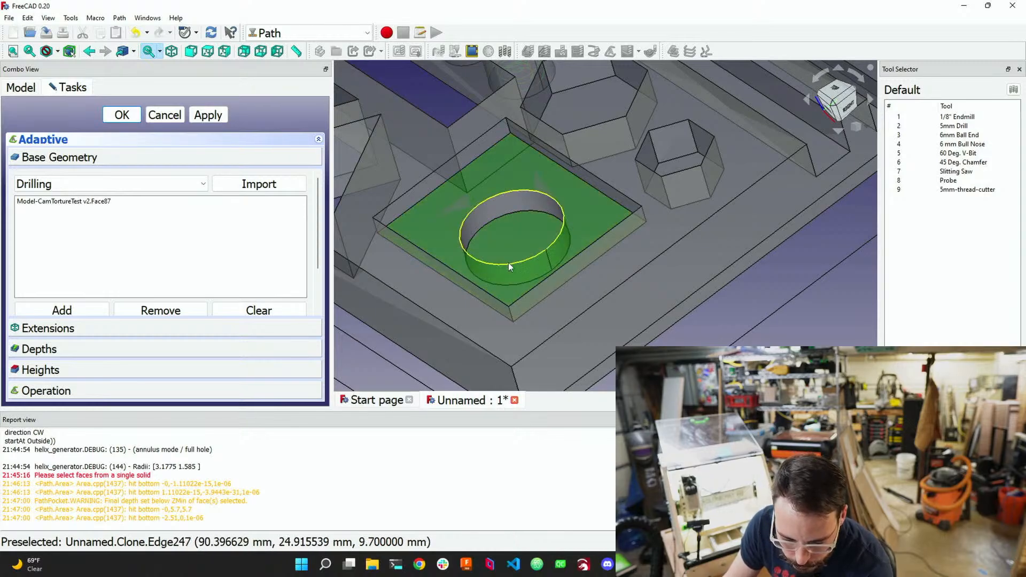
pyautogui.click(241, 310)
# Review the Adaptive operation's extensions, depths, heights and cutting parameters, setting the step over to 19 percent and the helix ramp angle to 6.00
pyautogui.click(104, 326)
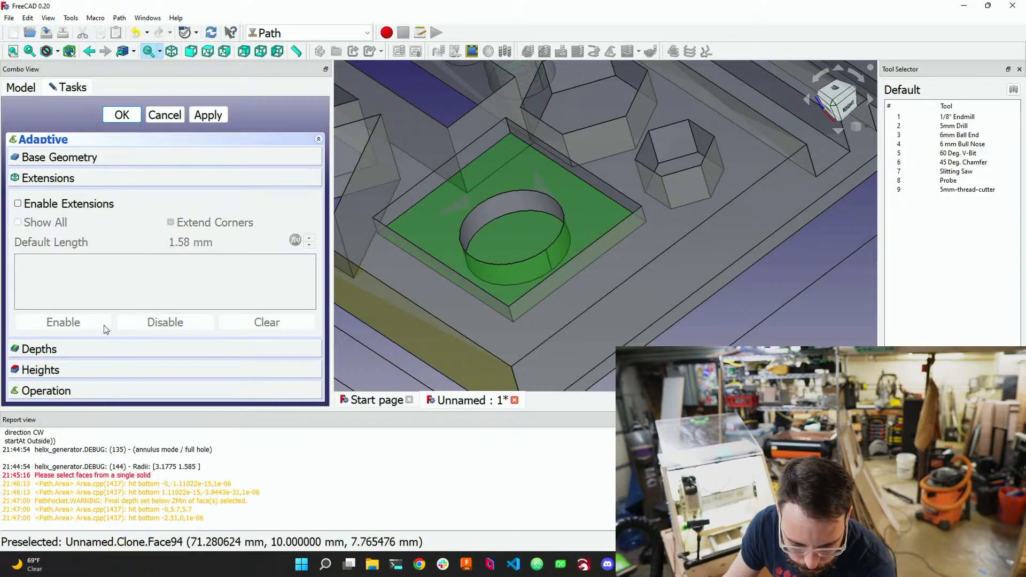
pyautogui.click(147, 352)
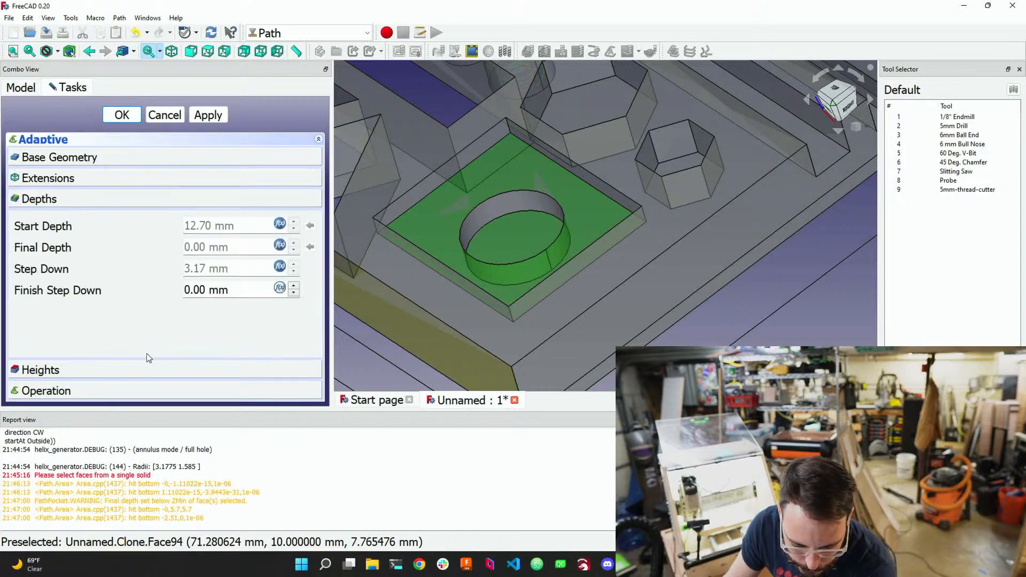
pyautogui.click(146, 371)
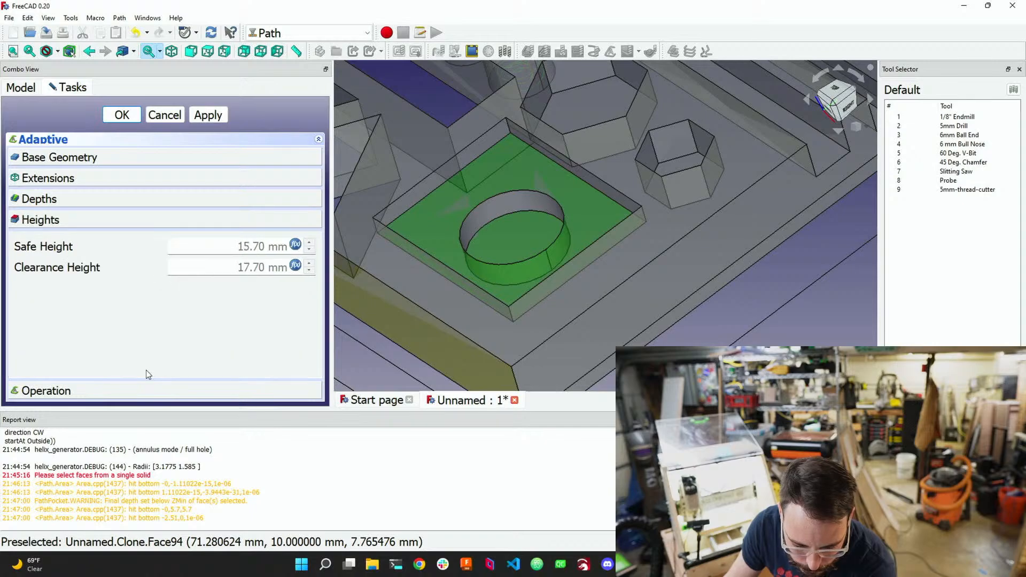
pyautogui.click(155, 388)
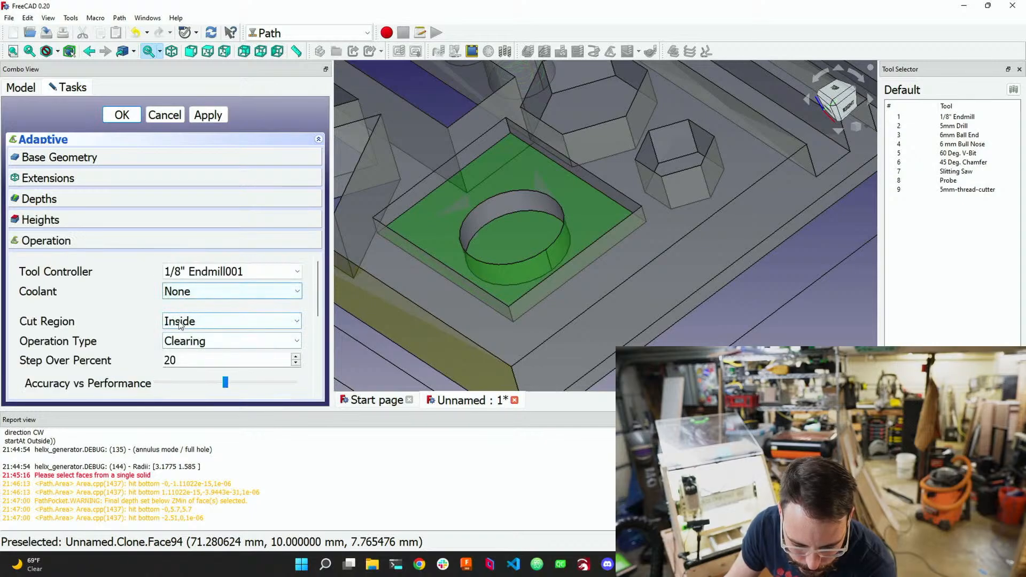
pyautogui.scroll(-6, 191, 326)
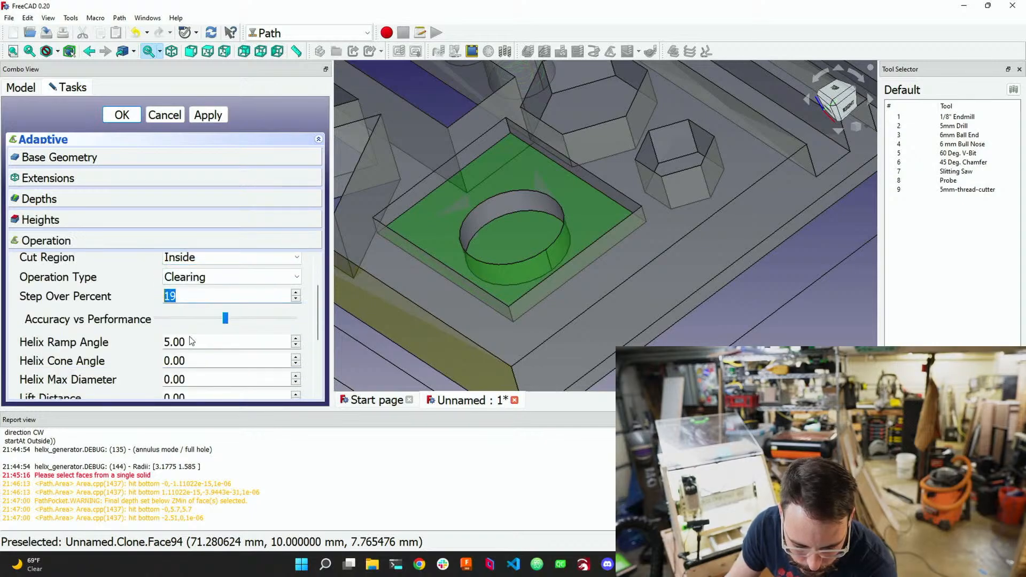
pyautogui.scroll(-3, 126, 324)
pyautogui.scroll(5, 132, 324)
pyautogui.scroll(-2, 139, 321)
pyautogui.scroll(2, 188, 282)
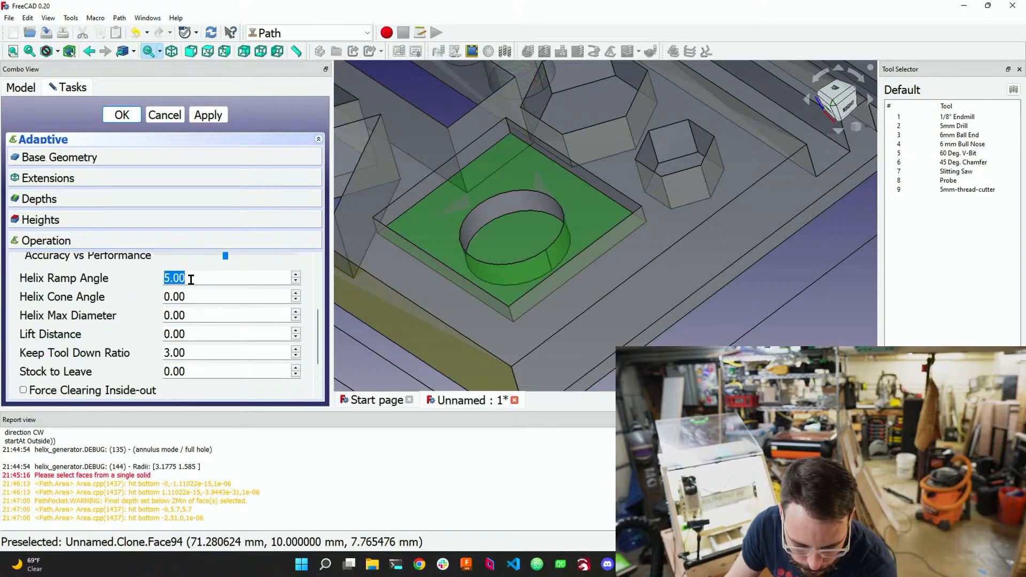
pyautogui.click(130, 288)
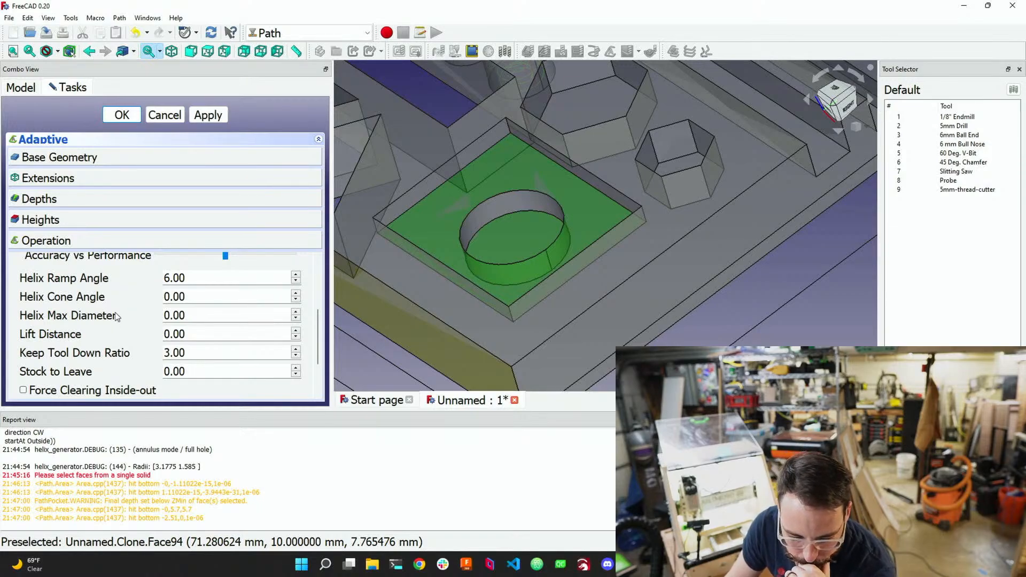
pyautogui.scroll(-3, 116, 316)
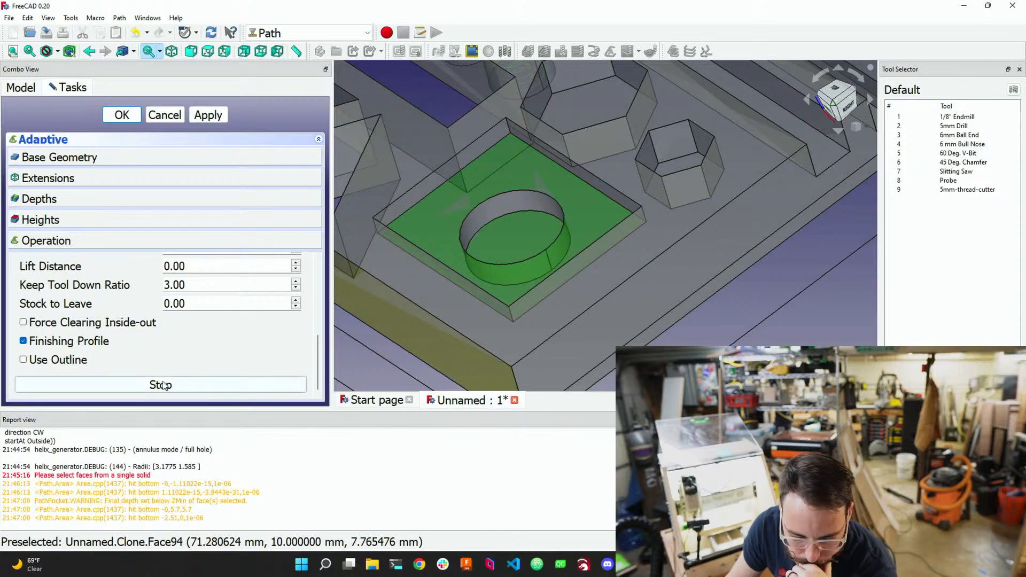
# Apply the Adaptive operation and inspect the toolpath generated in the round recess
pyautogui.click(204, 117)
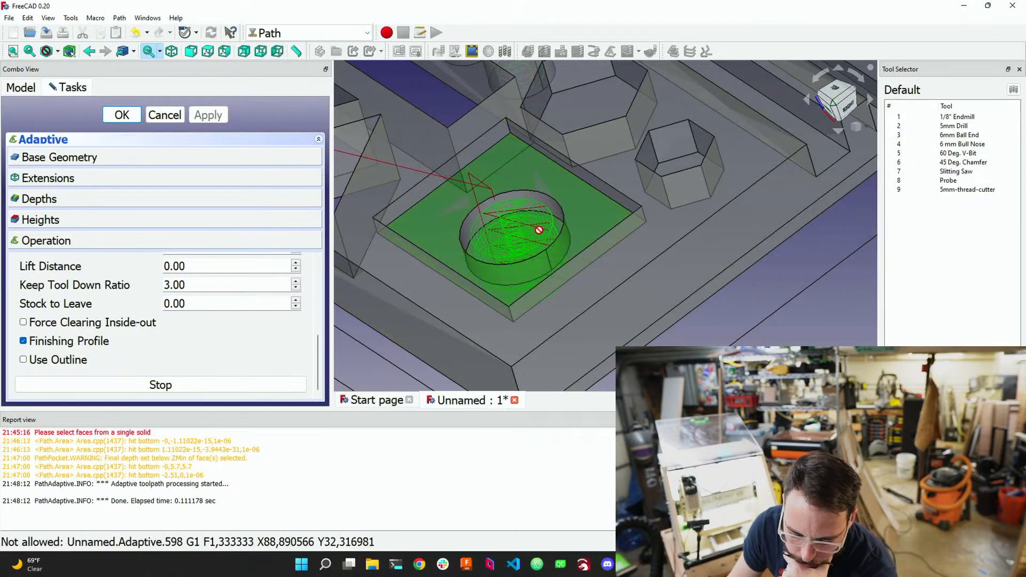
pyautogui.moveTo(504, 228); pyautogui.dragTo(479, 247, button='middle')
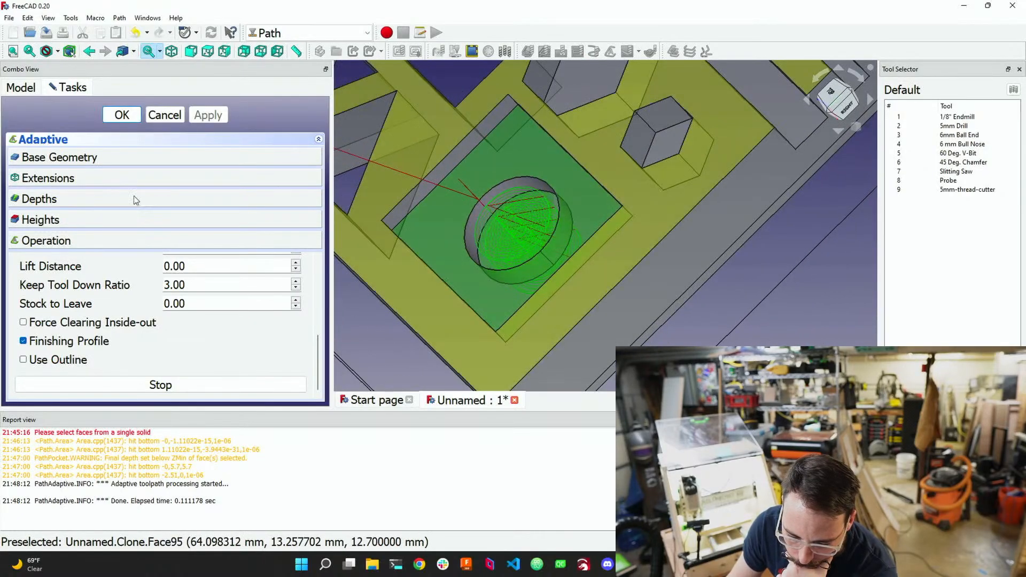
# Open the formula for the Adaptive operation's final depth for editing
pyautogui.click(140, 200)
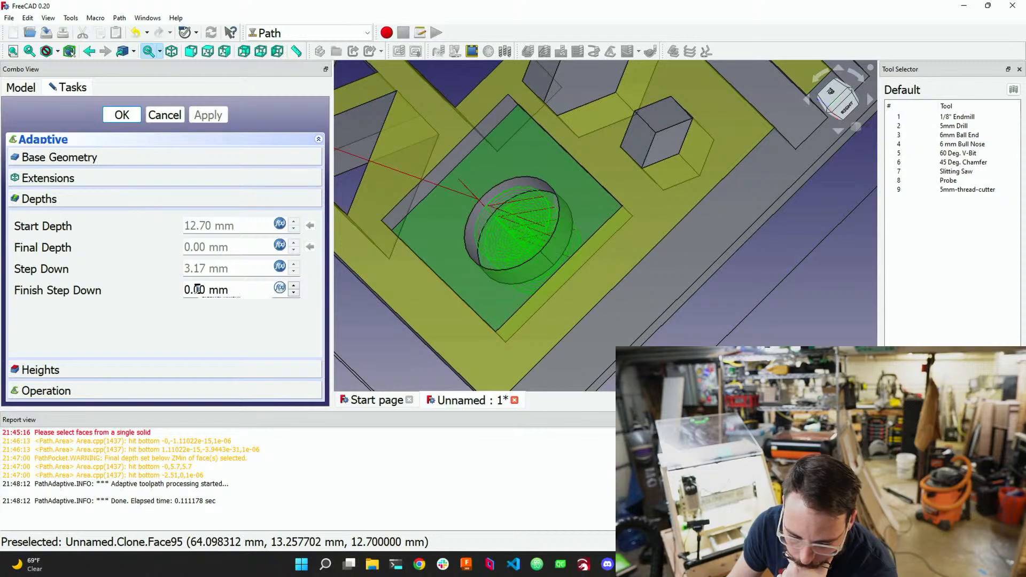
pyautogui.click(281, 247)
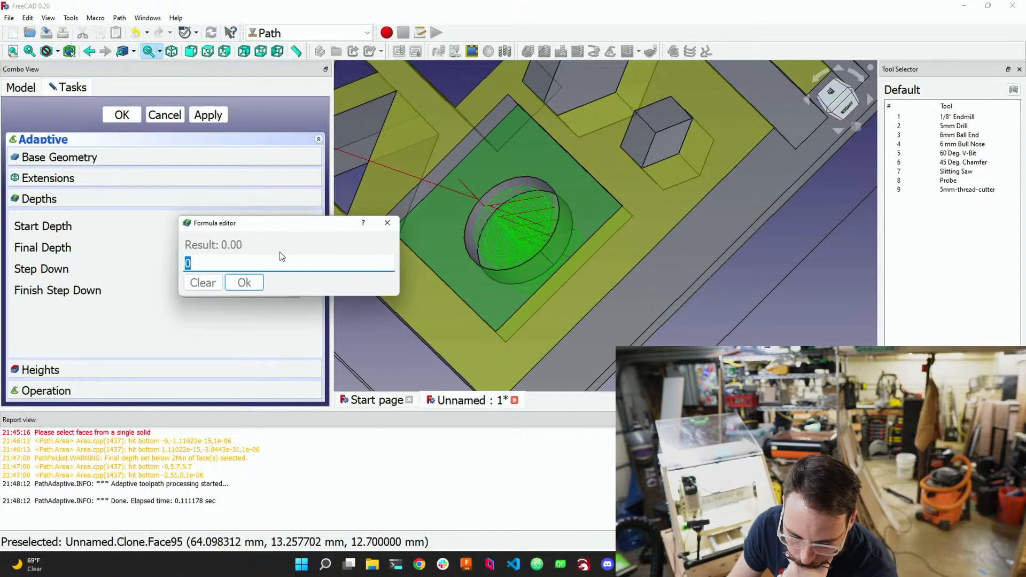
# Close the Final Depth formula editor and cancel the Adaptive operation
pyautogui.click(257, 286)
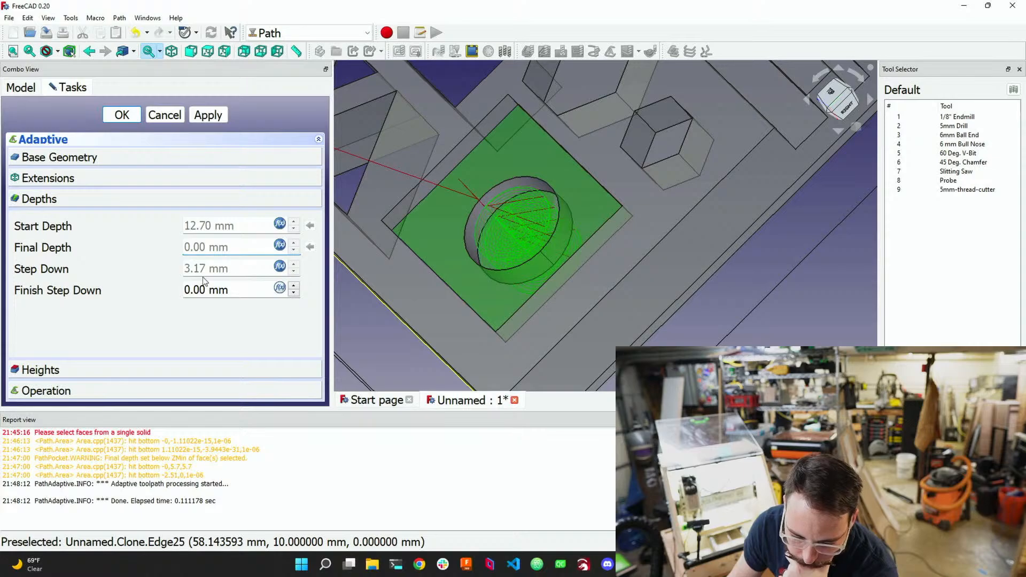
pyautogui.click(164, 114)
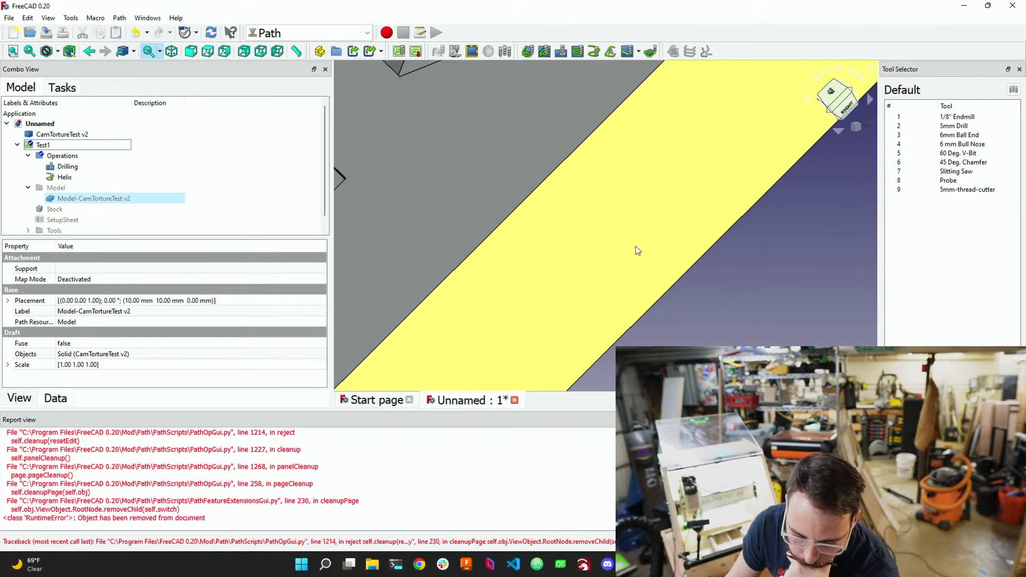
pyautogui.scroll(-5, 589, 247)
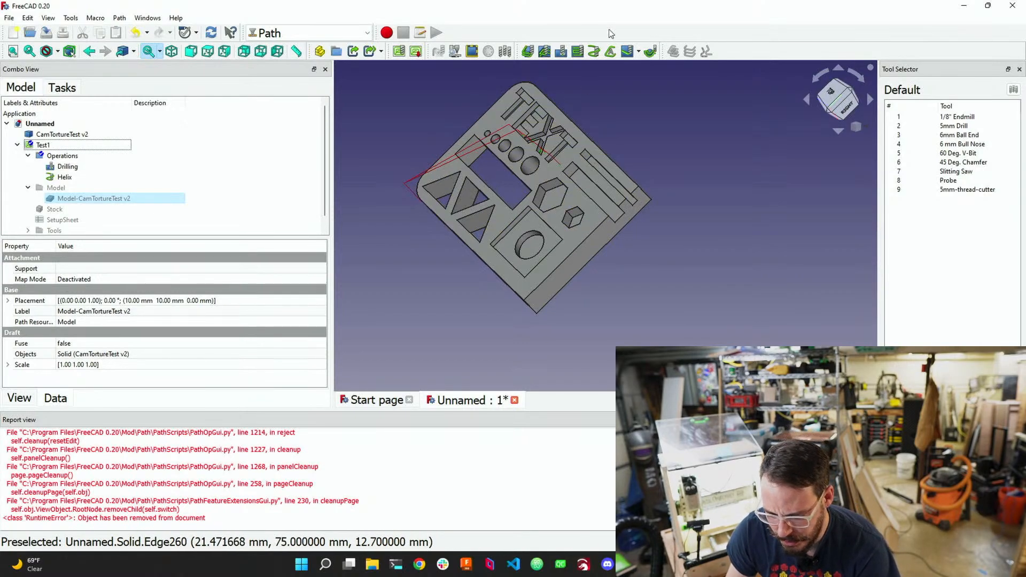
# Create a Pocket Shape operation for the square recess around the round hole and review its base geometry, extensions, depths and heights
pyautogui.click(544, 52)
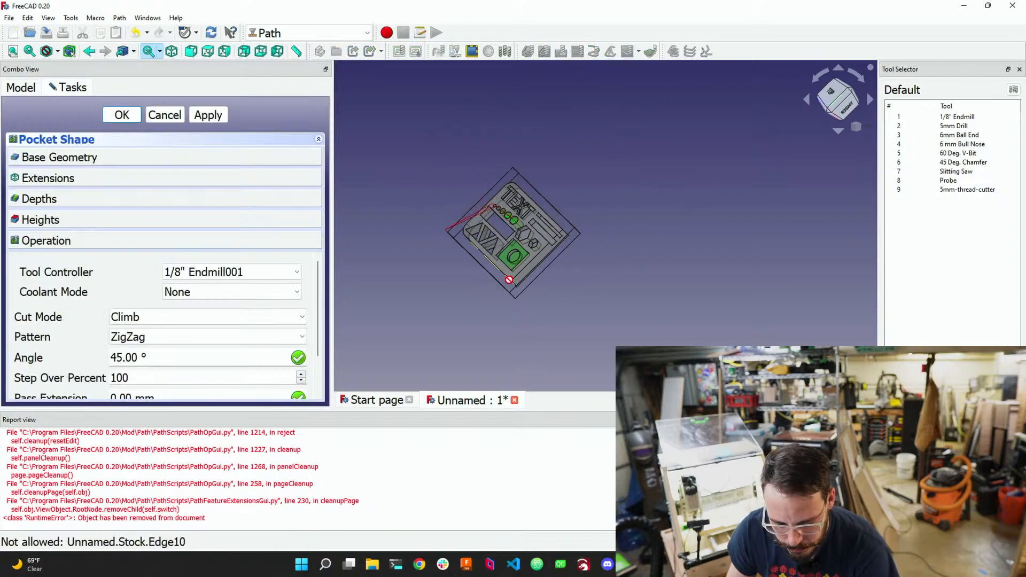
pyautogui.scroll(5, 463, 293)
pyautogui.click(83, 162)
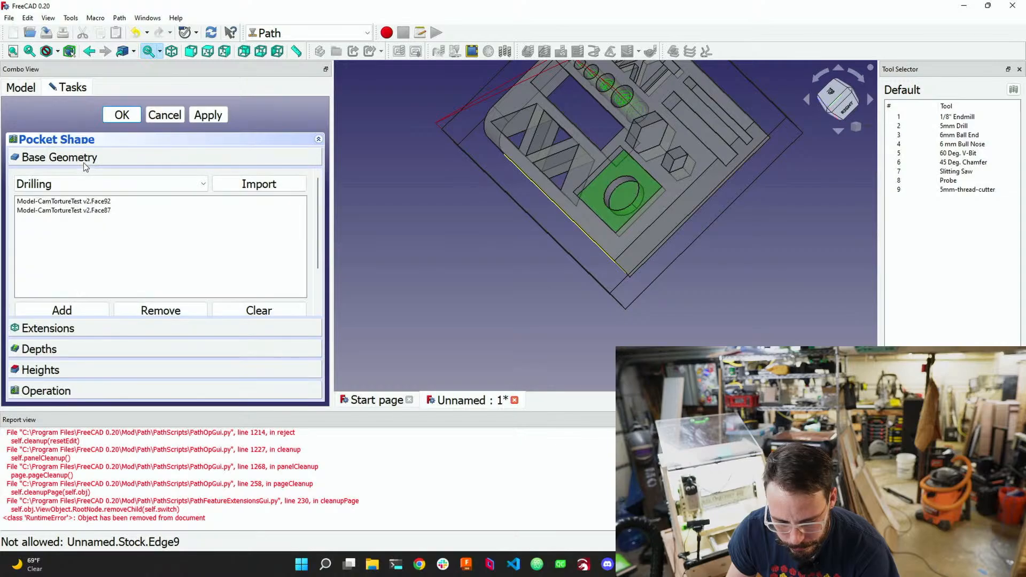
pyautogui.scroll(-1, 184, 301)
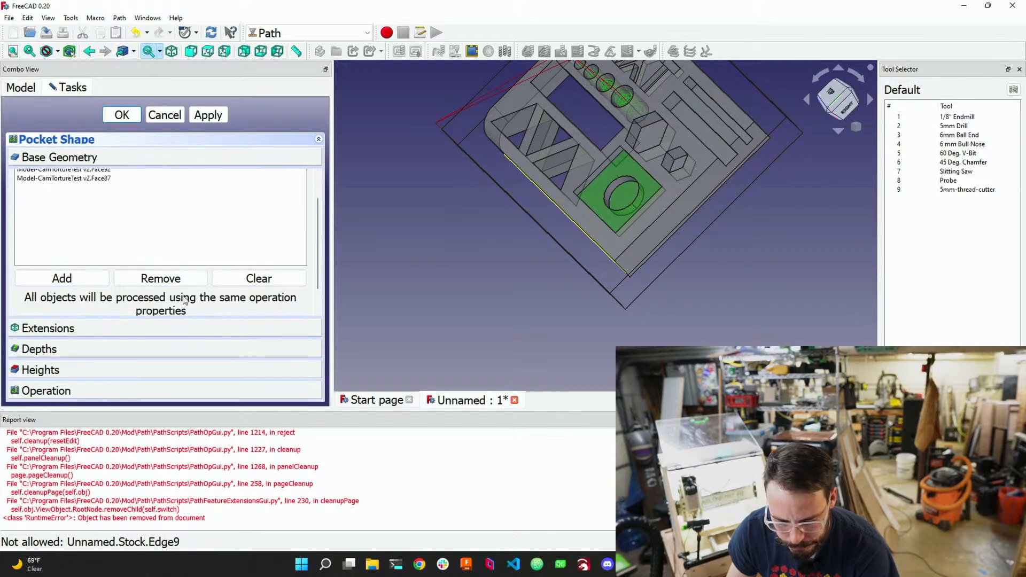
pyautogui.scroll(-1, 183, 300)
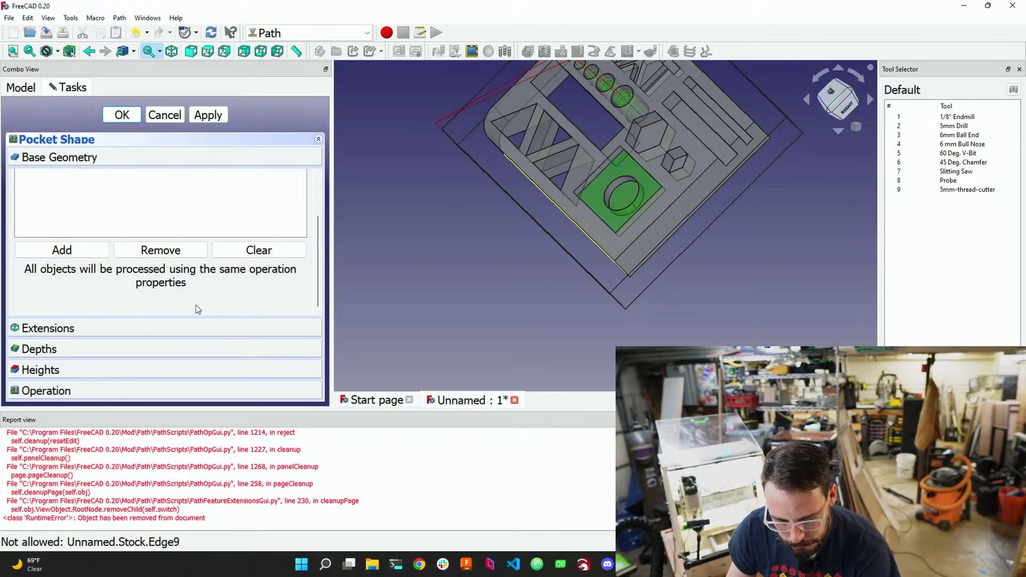
pyautogui.click(151, 329)
pyautogui.click(144, 351)
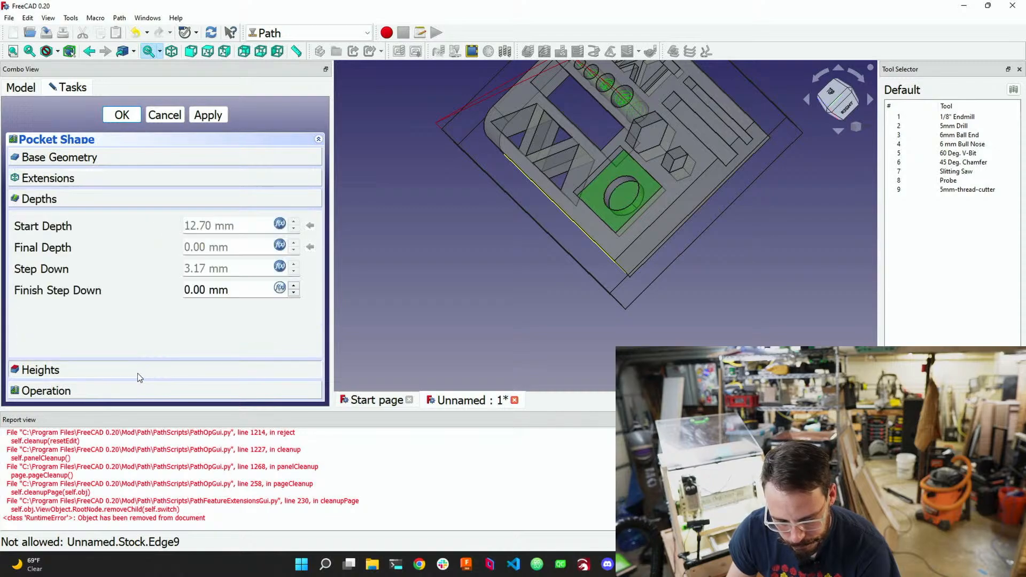
pyautogui.click(137, 371)
pyautogui.click(136, 389)
# Set the pocket's pattern to ZigZag with a 44° angle and generate the toolpath
pyautogui.scroll(-6, 142, 362)
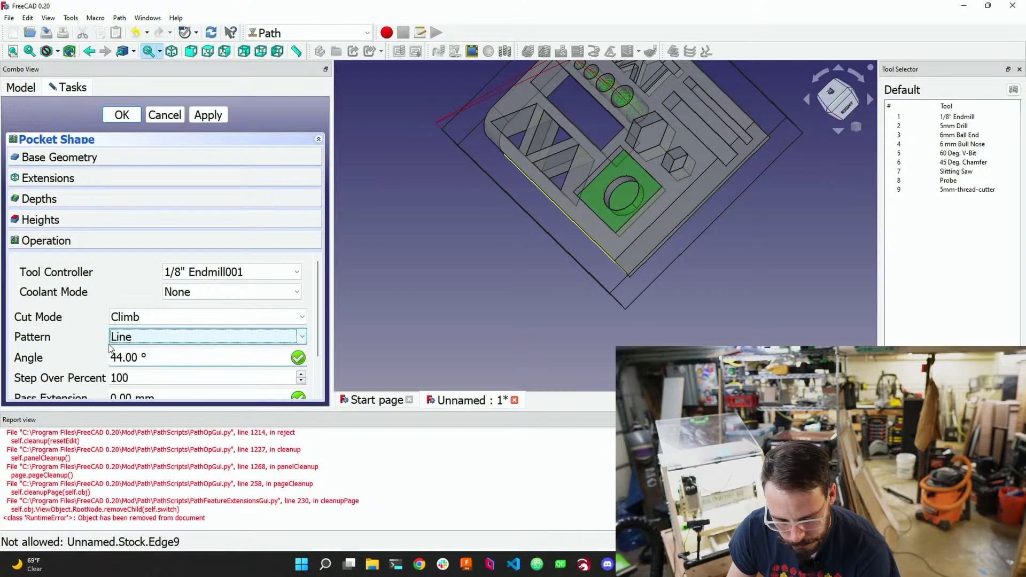
pyautogui.scroll(2, 146, 341)
pyautogui.scroll(-1, 146, 341)
pyautogui.scroll(3, 145, 341)
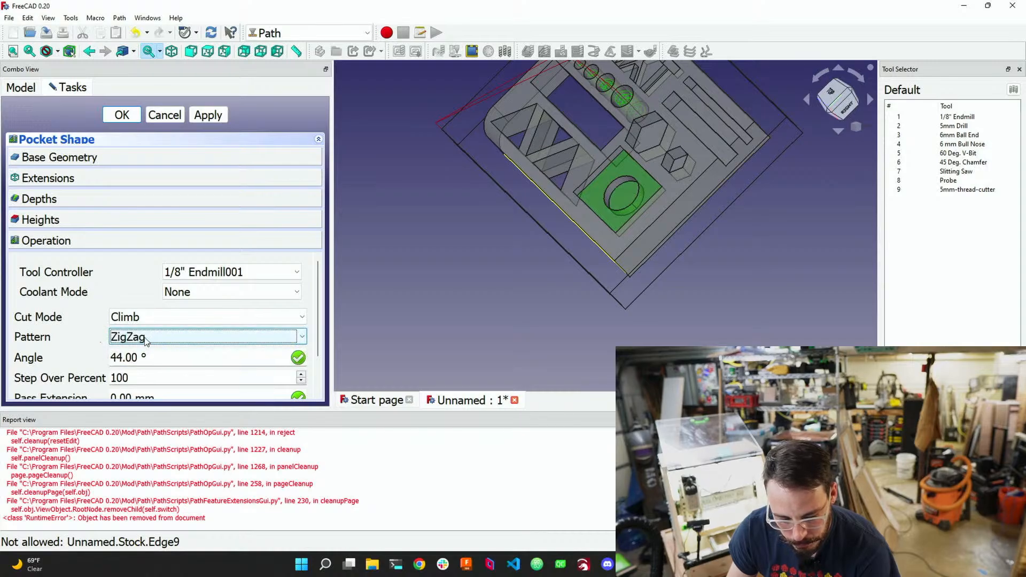
pyautogui.scroll(-3, 145, 340)
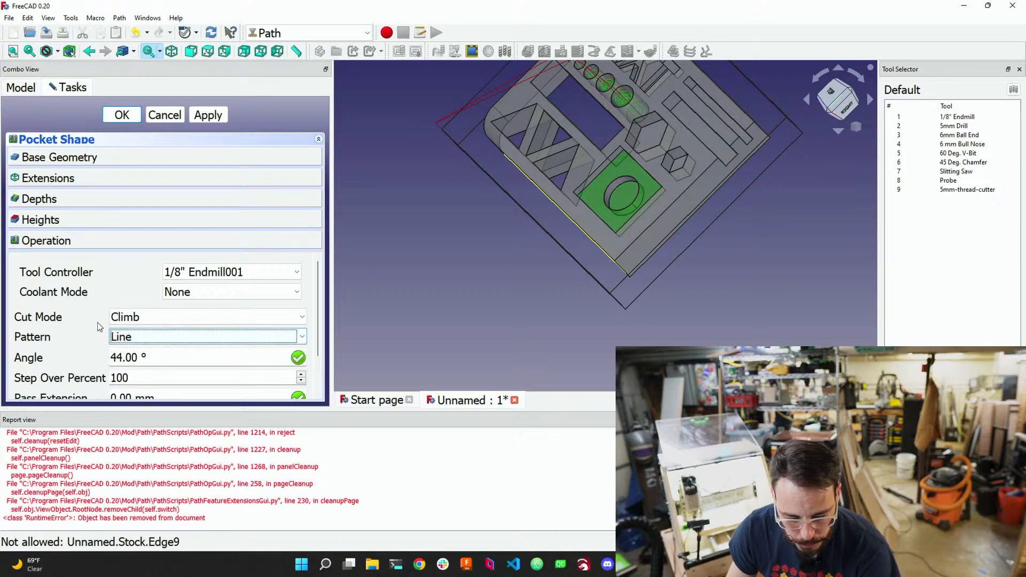
pyautogui.scroll(-2, 97, 327)
pyautogui.scroll(3, 128, 293)
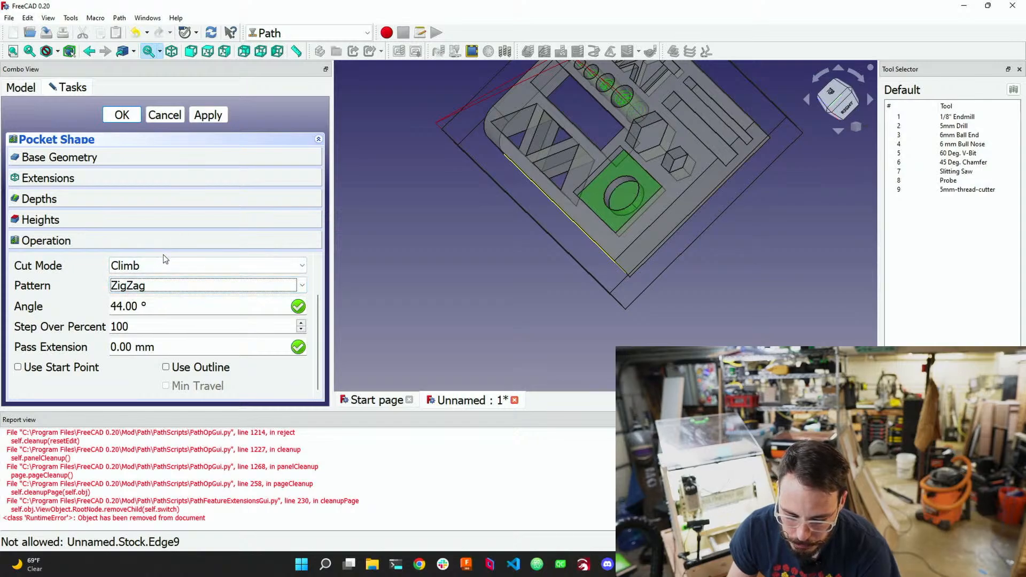
pyautogui.click(198, 116)
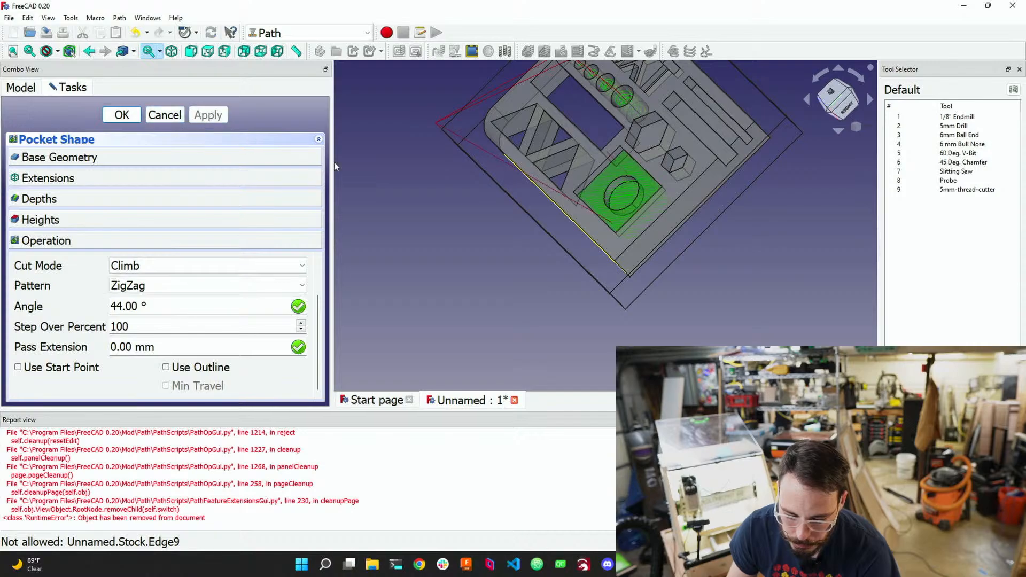
# Inspect the generated pocket toolpath and clear the formula driving the pocket's Final Depth
pyautogui.moveTo(659, 338)
pyautogui.mouseDown(button='middle')
pyautogui.moveTo(624, 343)
pyautogui.moveTo(595, 248)
pyautogui.moveTo(600, 298)
pyautogui.moveTo(644, 332)
pyautogui.moveTo(657, 320)
pyautogui.mouseUp(button='middle')
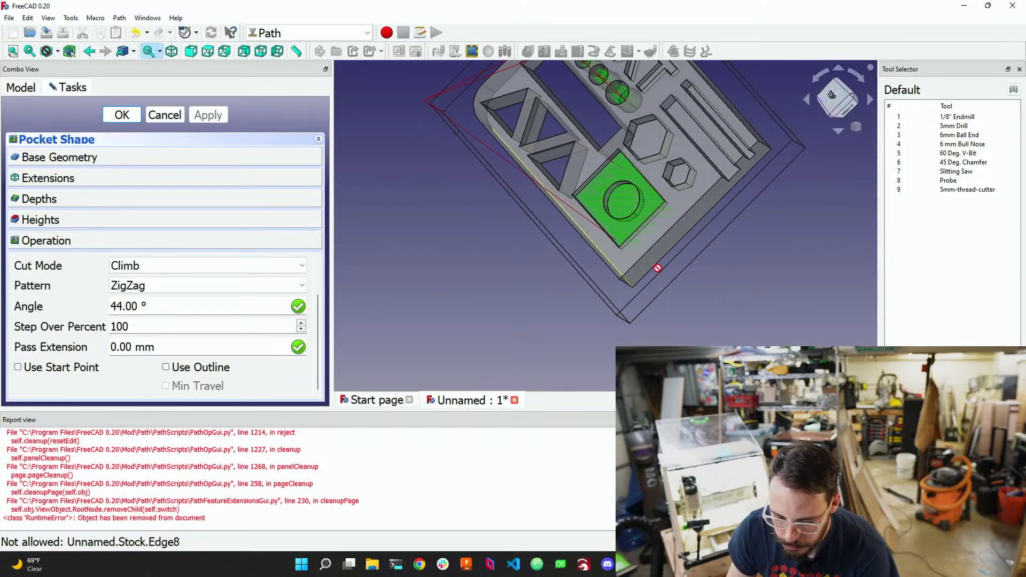
pyautogui.scroll(-4, 630, 215)
pyautogui.scroll(9, 625, 218)
pyautogui.moveTo(625, 218); pyautogui.dragTo(584, 230, button='middle')
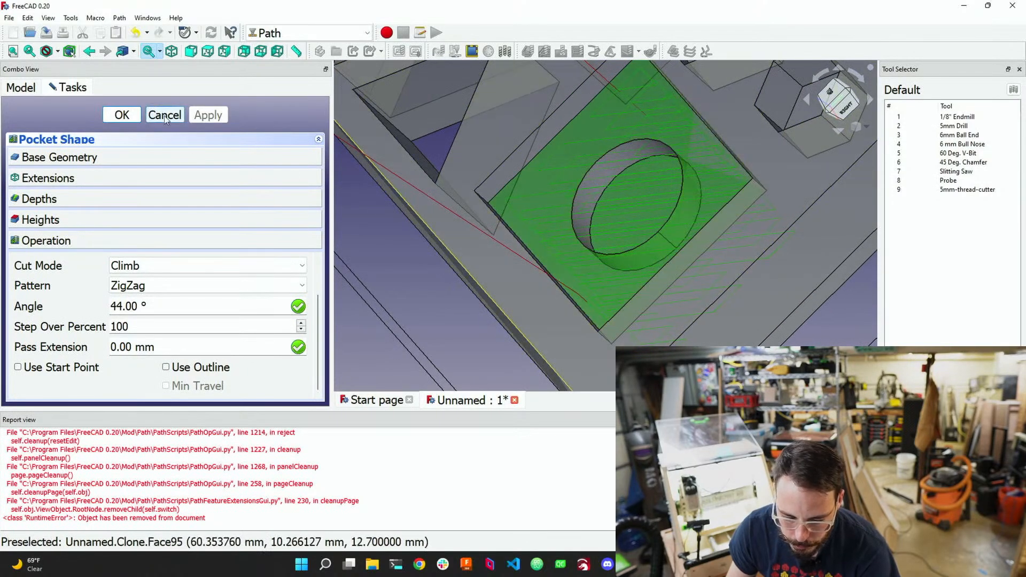
pyautogui.click(121, 199)
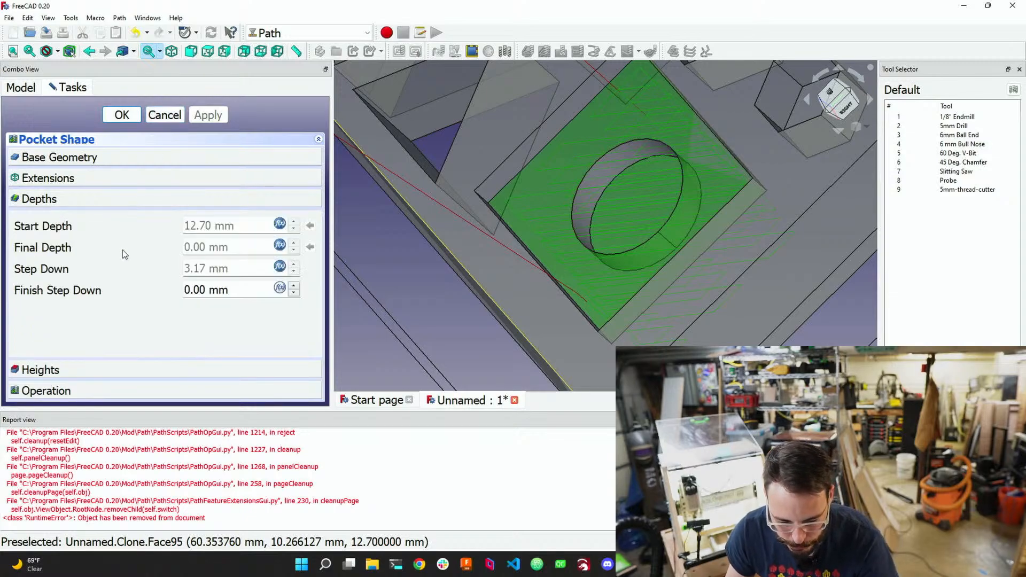
pyautogui.click(280, 245)
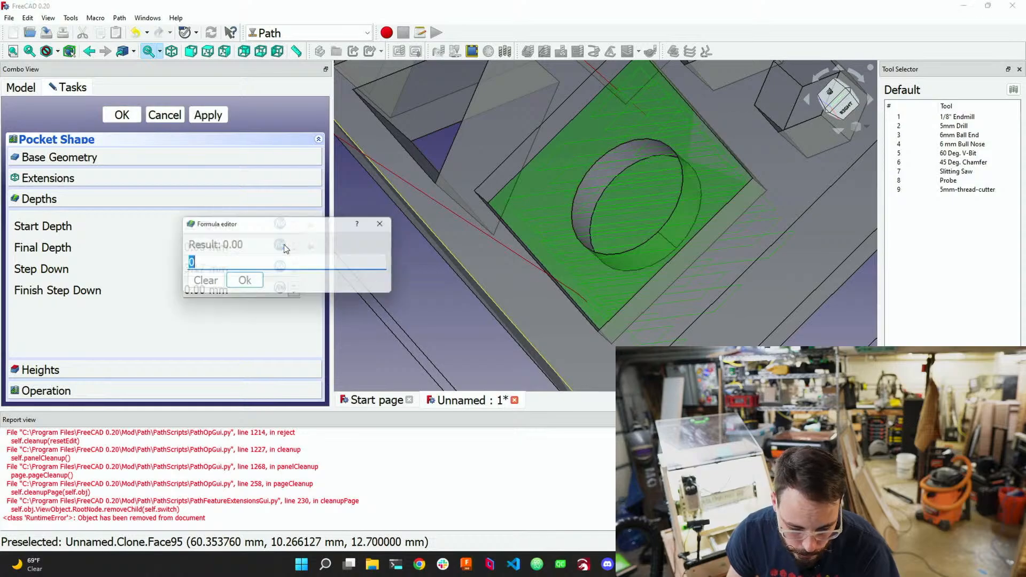
pyautogui.click(204, 284)
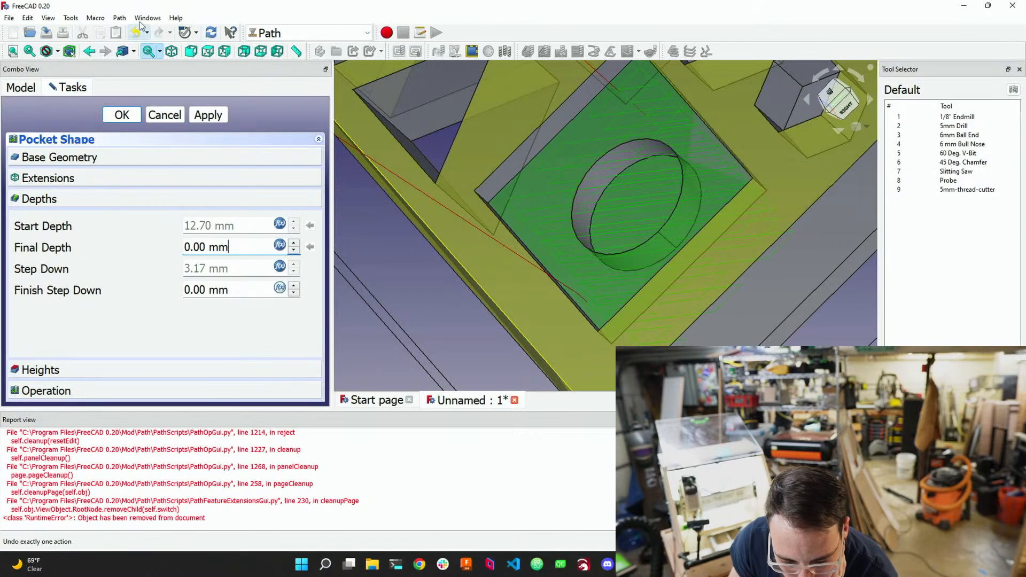
# Try to measure the distance between the edges at the corner of the square recess
pyautogui.click(73, 19)
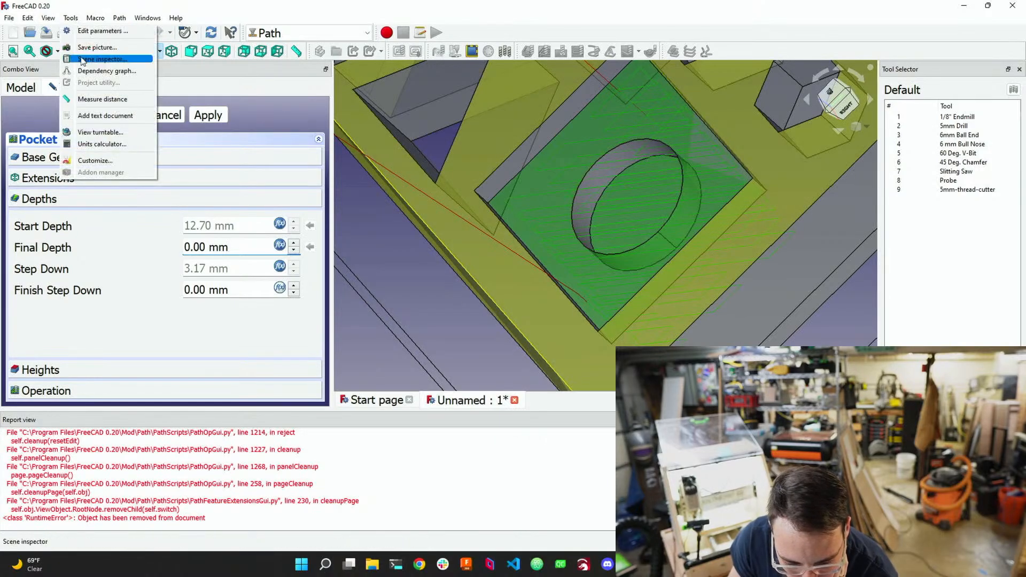
pyautogui.click(102, 99)
pyautogui.moveTo(484, 196); pyautogui.dragTo(448, 208, button='middle')
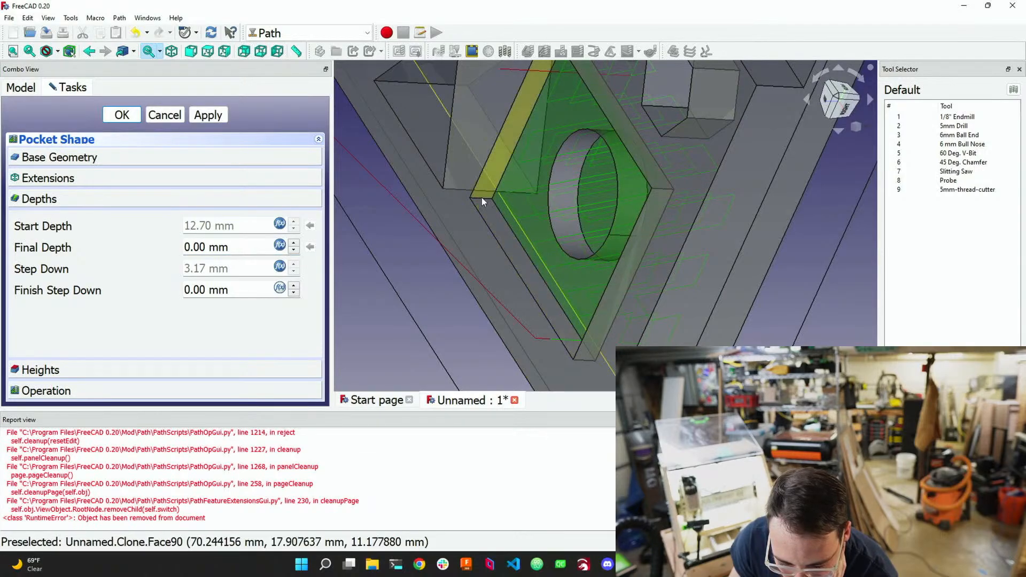
pyautogui.scroll(-3, 482, 197)
pyautogui.scroll(5, 482, 197)
pyautogui.scroll(5, 483, 200)
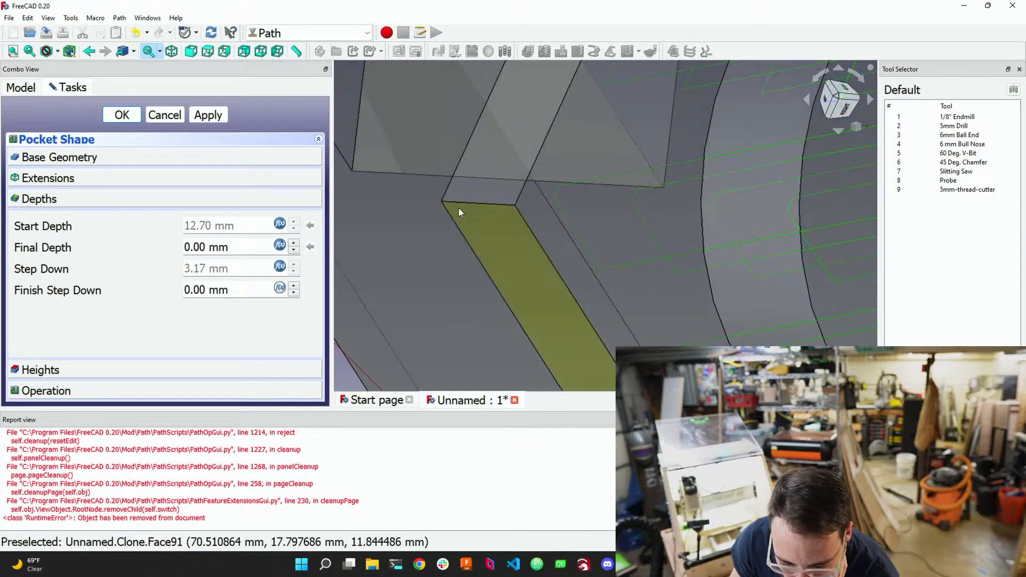
pyautogui.click(435, 204)
pyautogui.click(544, 217)
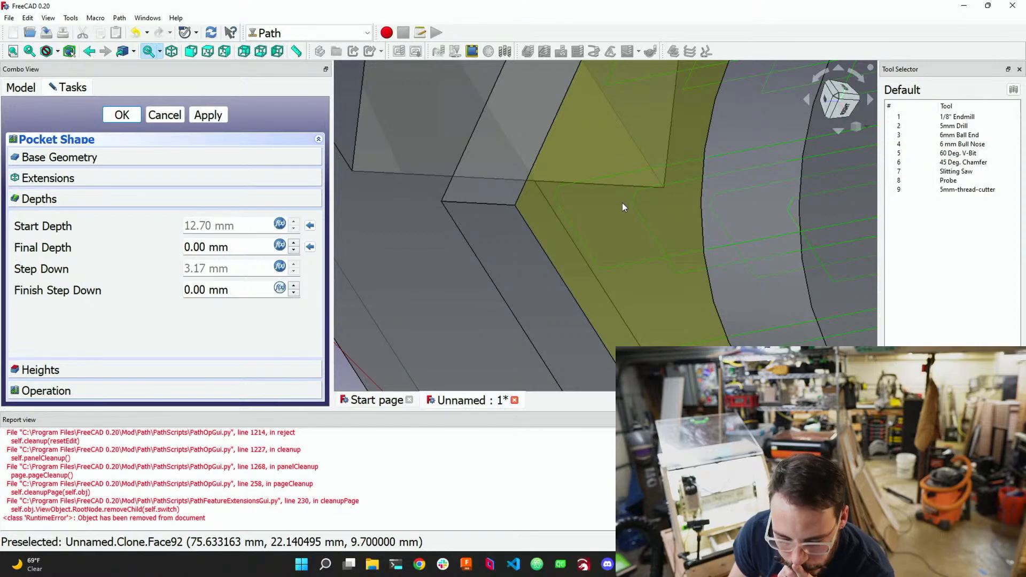
# Restart the distance measurement and look through the report view for a measurement result
pyautogui.click(64, 18)
pyautogui.click(190, 130)
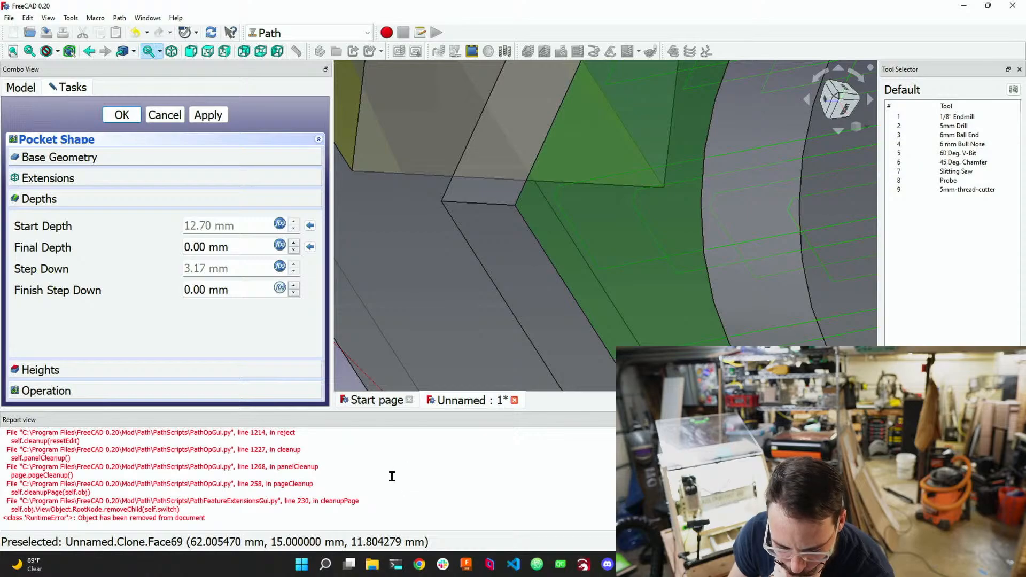
pyautogui.scroll(4, 243, 490)
pyautogui.scroll(-4, 225, 494)
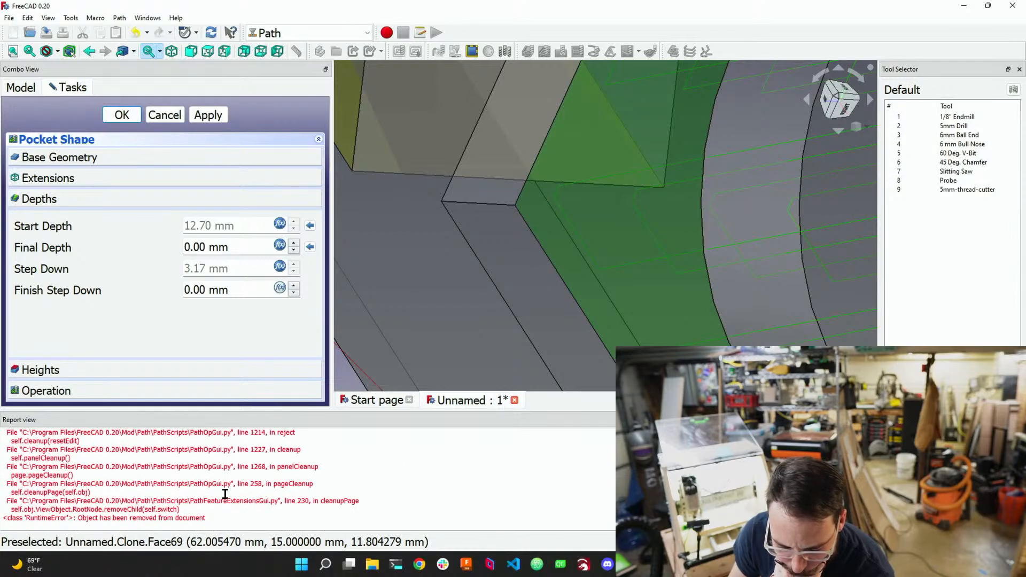
pyautogui.scroll(3, 225, 494)
pyautogui.scroll(2, 225, 494)
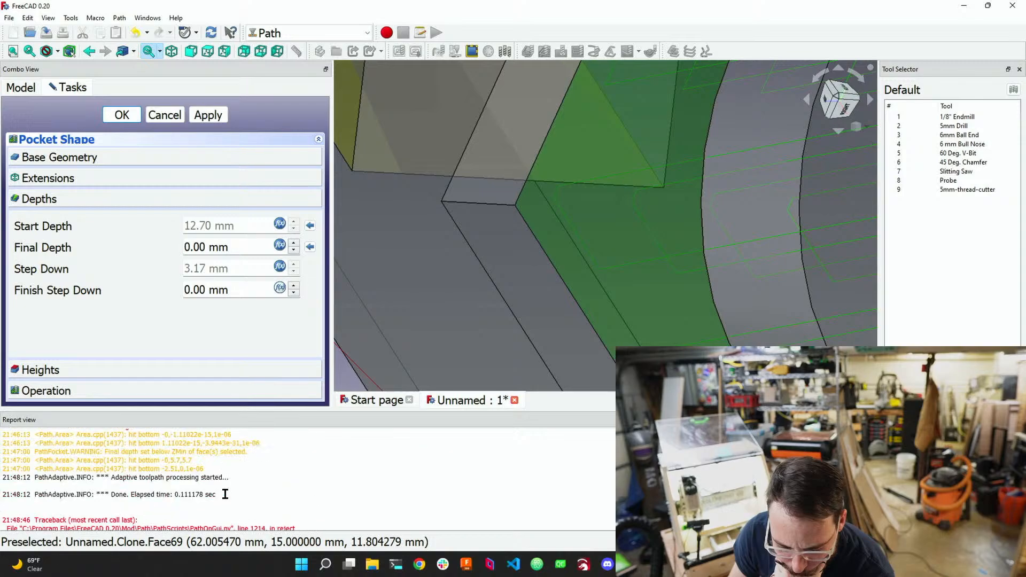
pyautogui.scroll(-4, 225, 494)
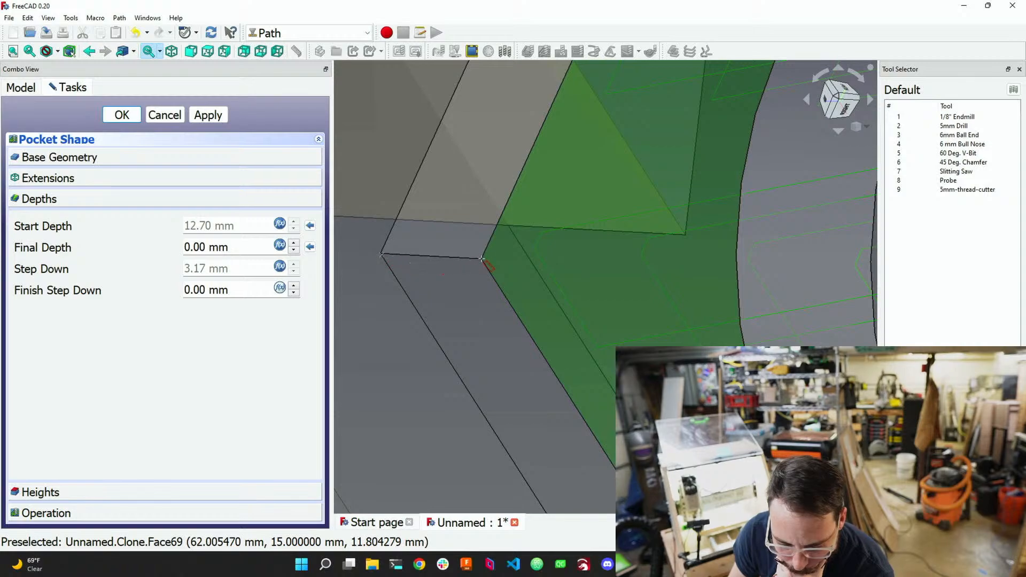
# Measure the depth of the square recess along its vertical corner edge and restart the distance measurement
pyautogui.click(491, 339)
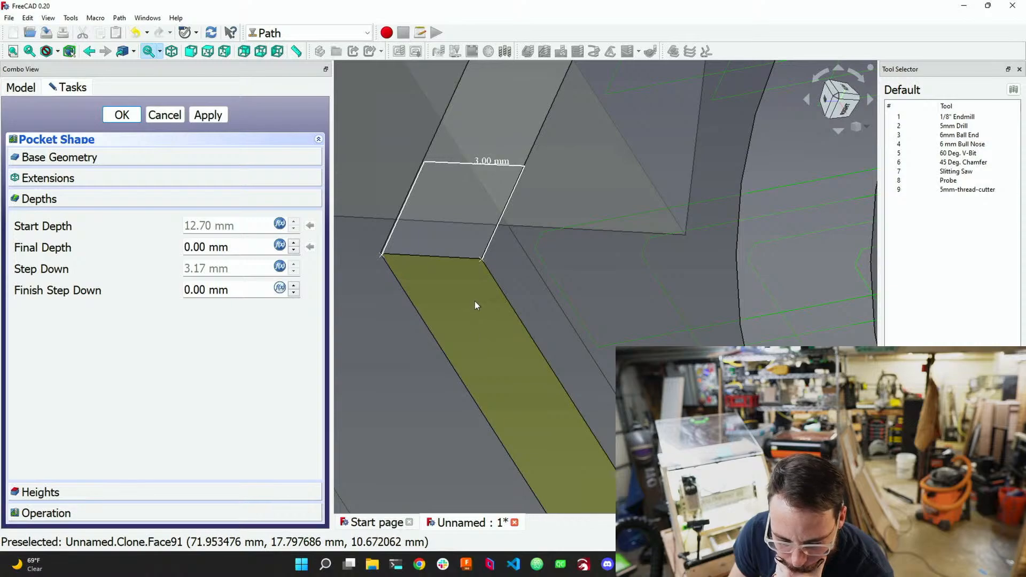
pyautogui.scroll(-2, 474, 300)
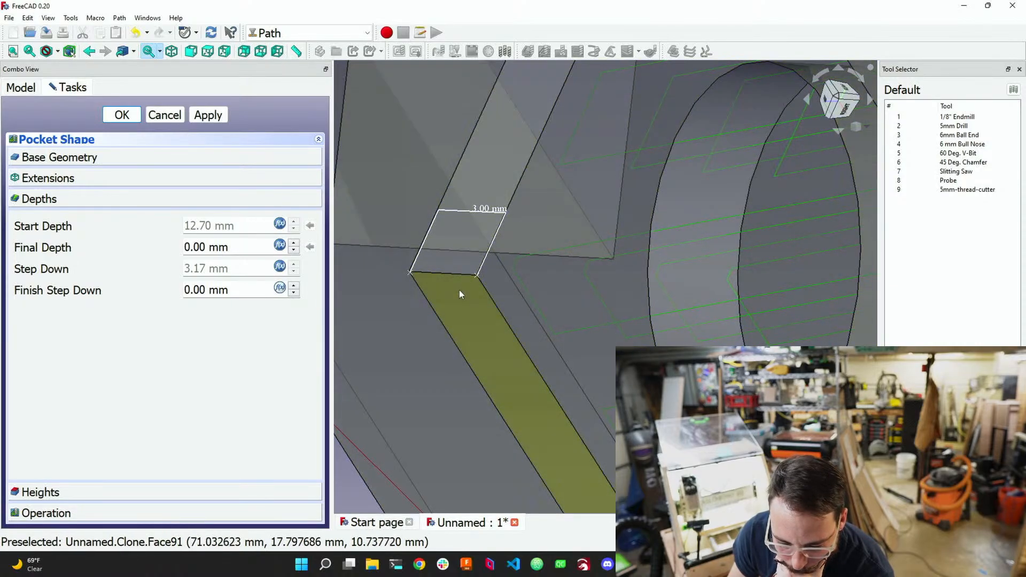
pyautogui.click(72, 19)
pyautogui.click(88, 100)
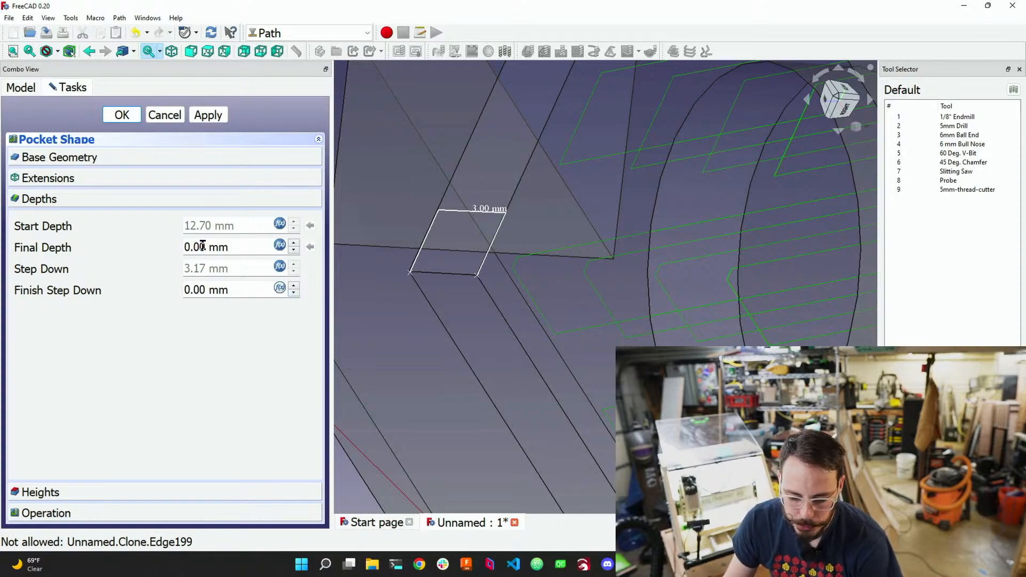
# Set the pocket's Final Depth to 3 mm
pyautogui.moveTo(206, 246); pyautogui.dragTo(173, 241)
pyautogui.write('3')
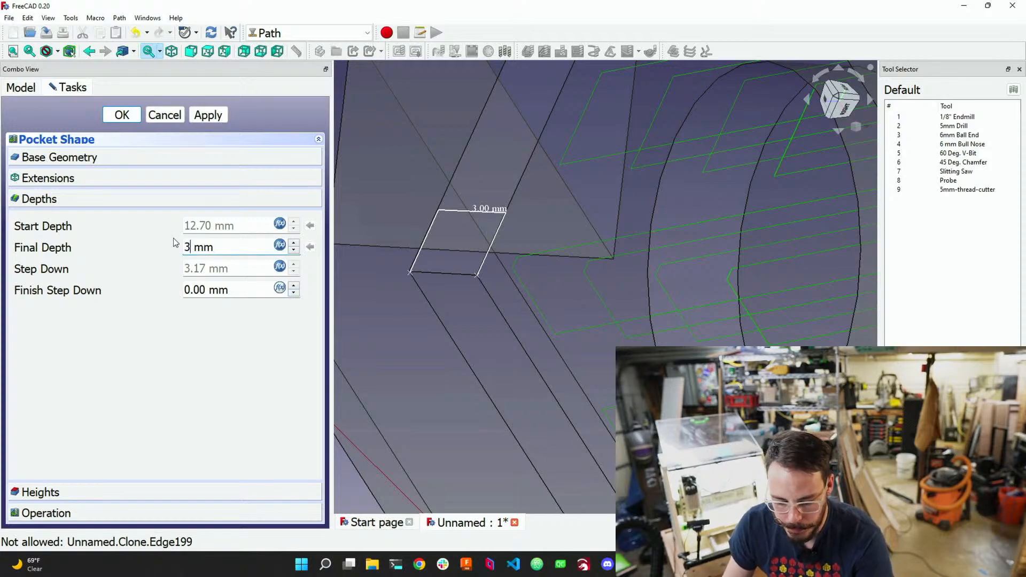
pyautogui.click(187, 342)
# Set the pocket's Final Depth to 9.7 mm and regenerate the toolpath
pyautogui.moveTo(209, 247); pyautogui.dragTo(176, 243)
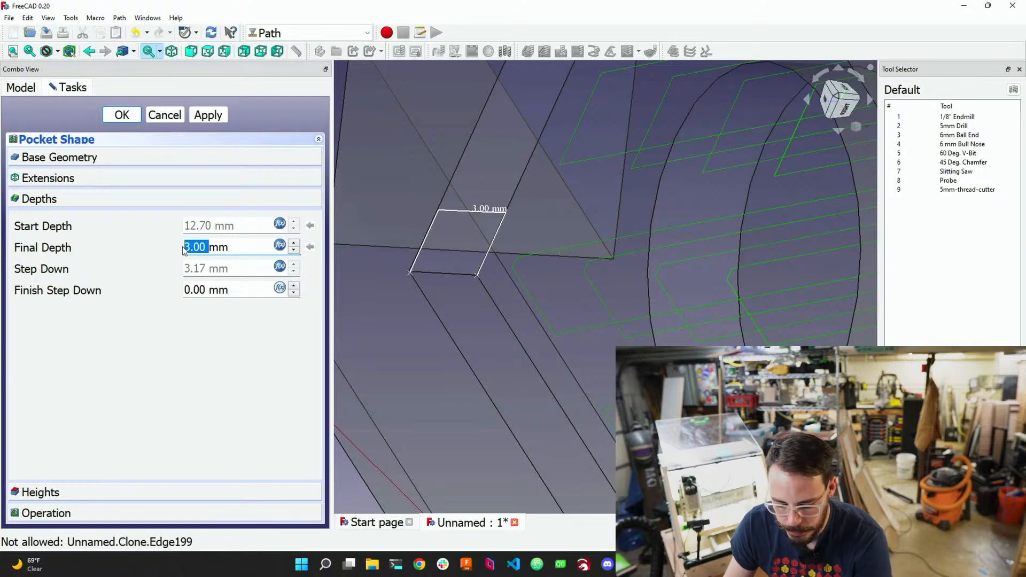
pyautogui.write('9.7')
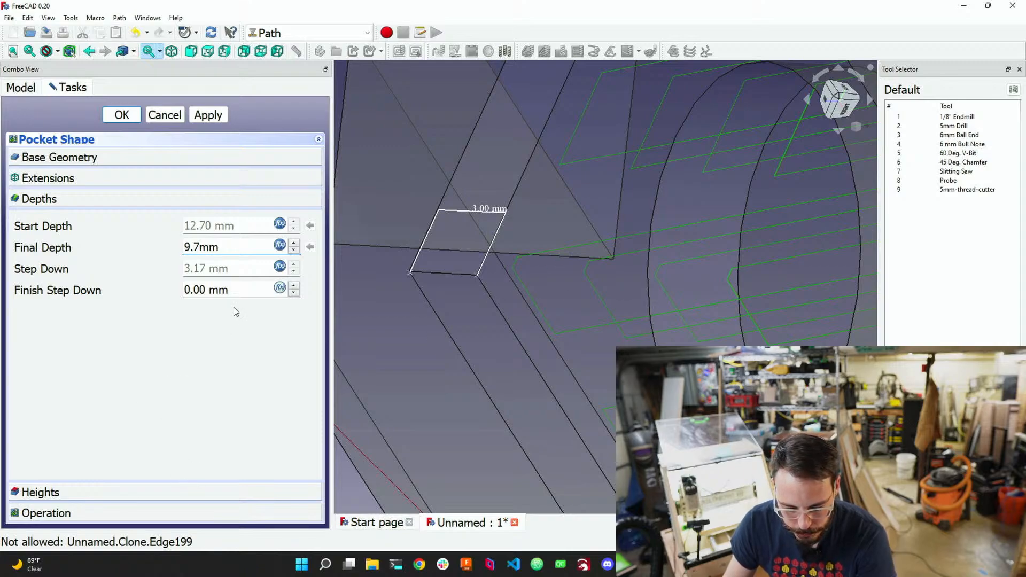
pyautogui.click(199, 115)
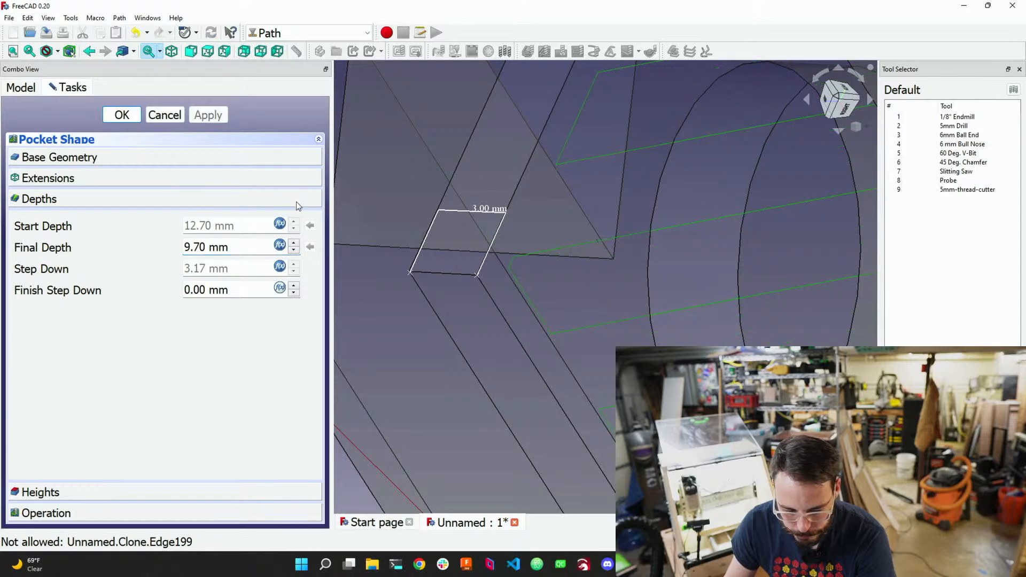
# Set the pocket operation's cut pattern to Offset and regenerate the toolpath
pyautogui.scroll(-3, 435, 321)
pyautogui.moveTo(433, 312); pyautogui.dragTo(508, 255, button='middle')
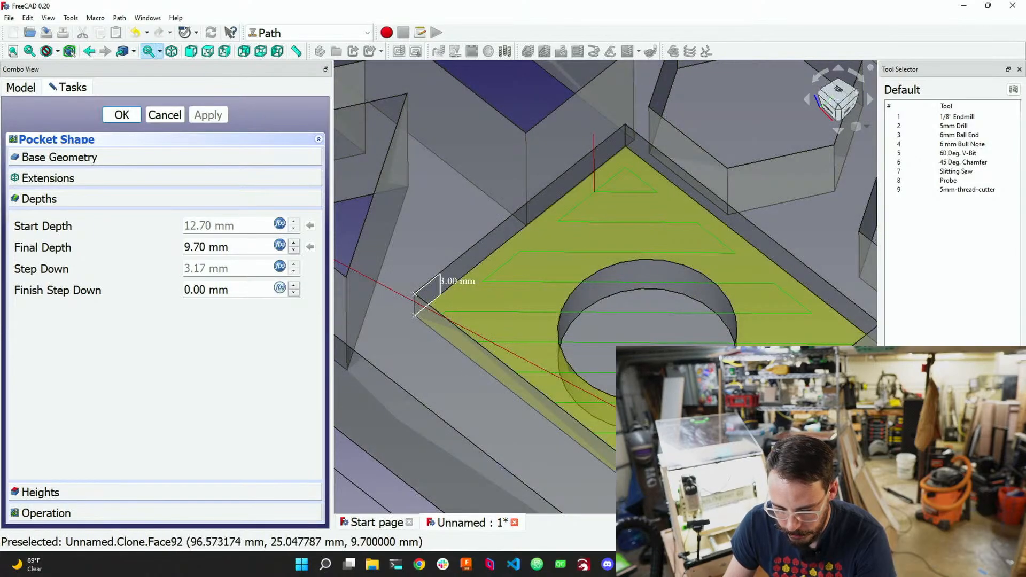
pyautogui.click(110, 514)
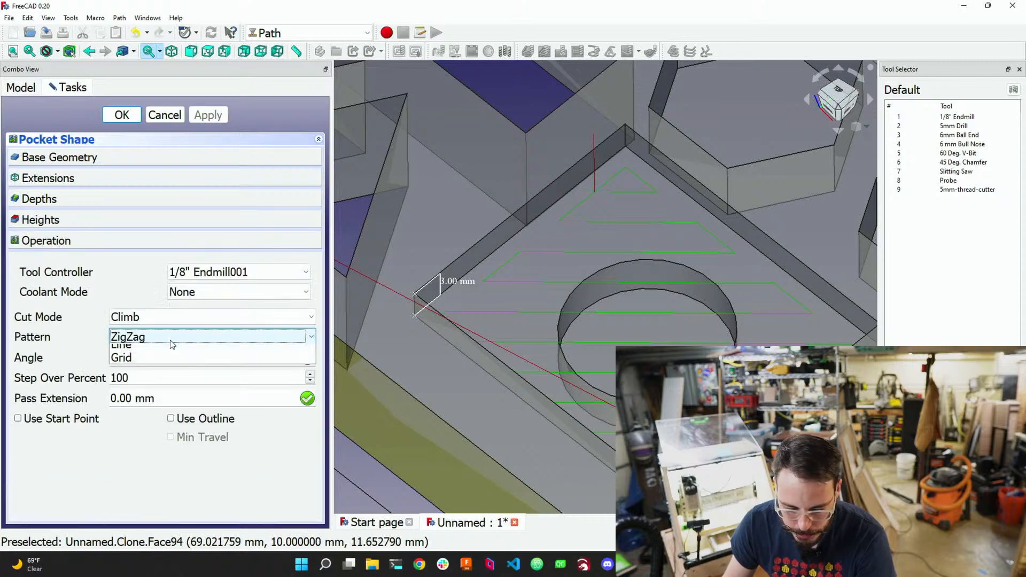
pyautogui.click(173, 342)
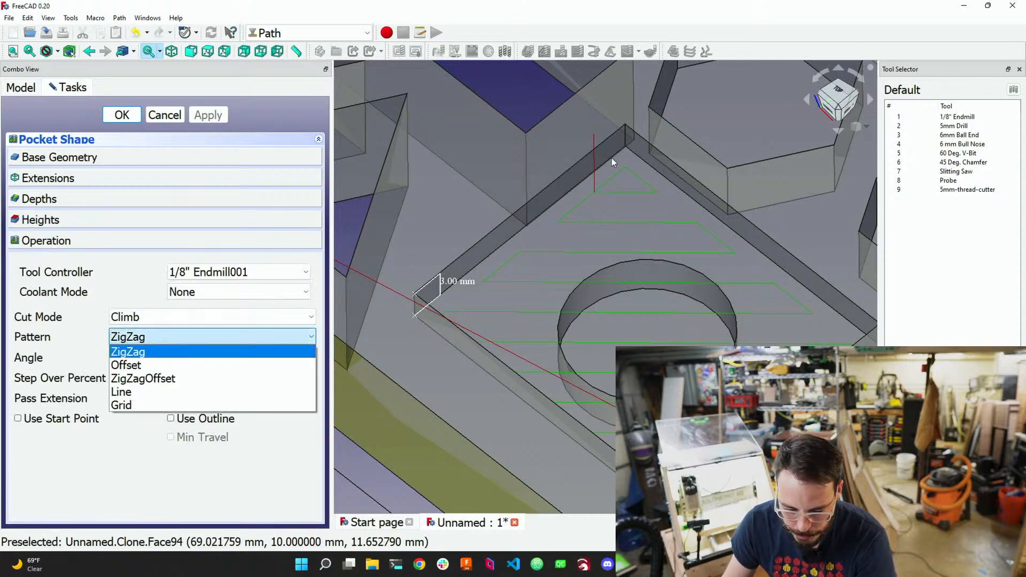
pyautogui.click(155, 365)
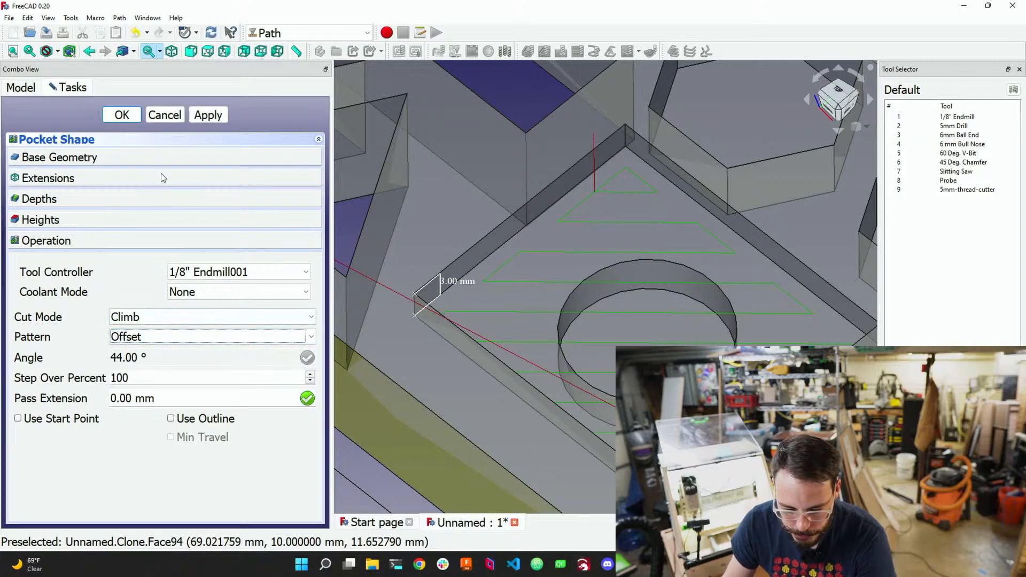
pyautogui.click(210, 121)
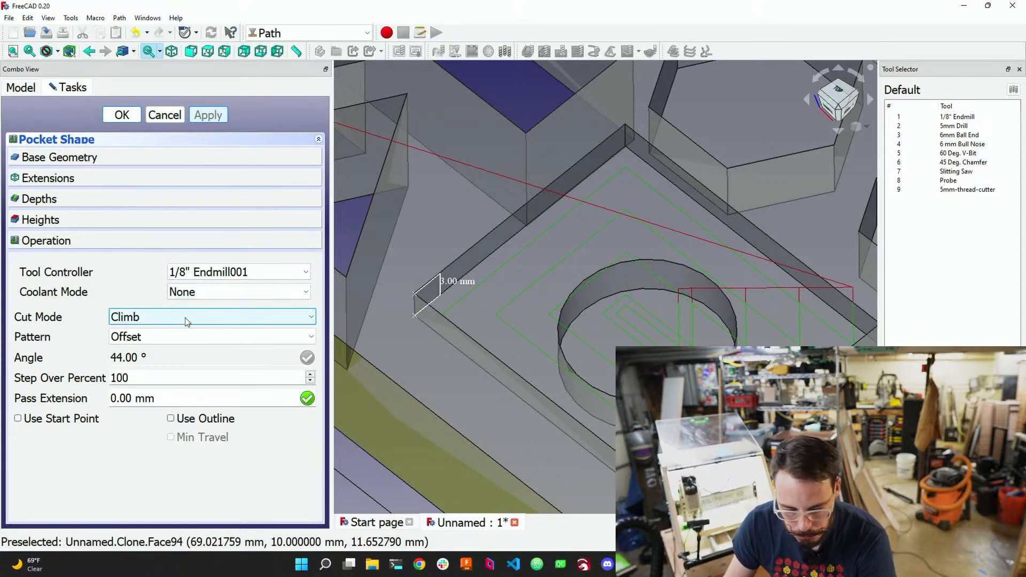
# Set the pocket's Step Over Percent to 75, regenerate the toolpath and accept the Pocket Shape operation
pyautogui.moveTo(186, 322)
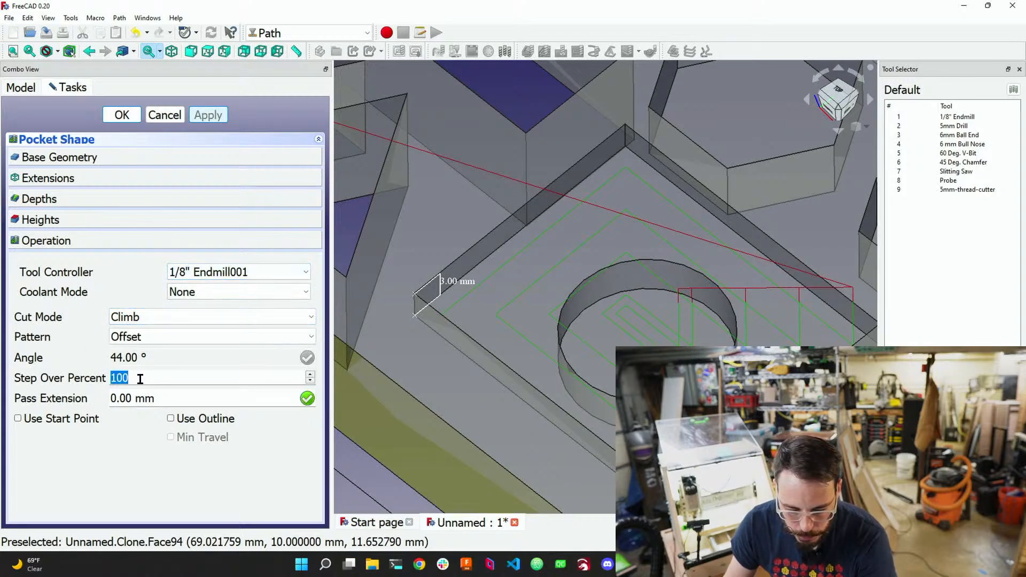
pyautogui.write('75')
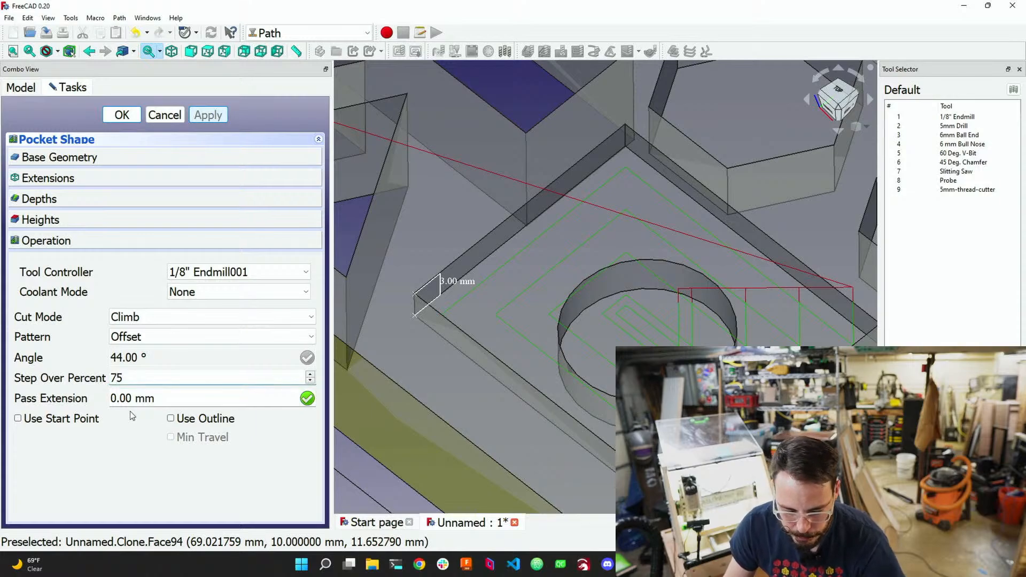
pyautogui.click(203, 117)
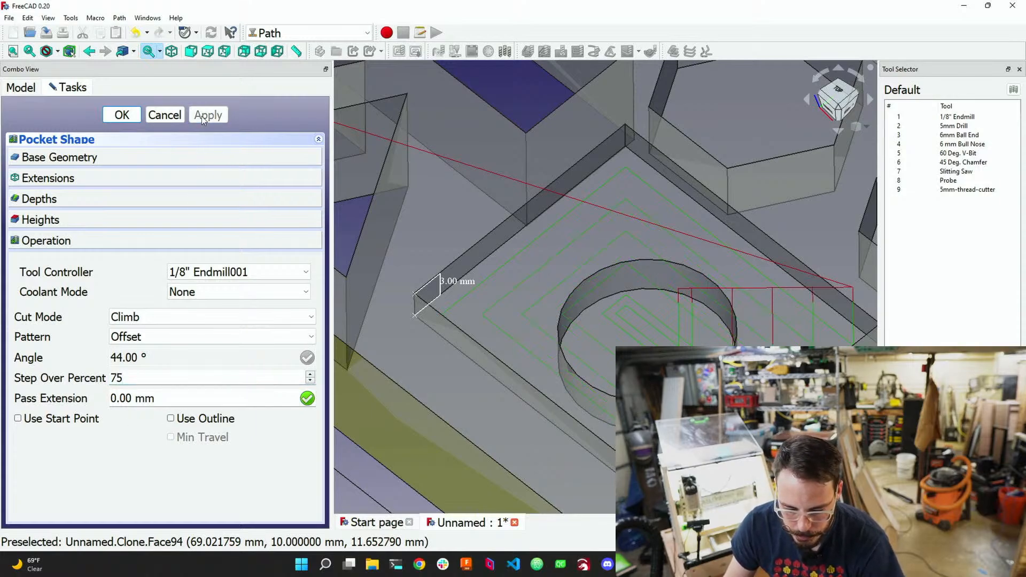
pyautogui.click(122, 115)
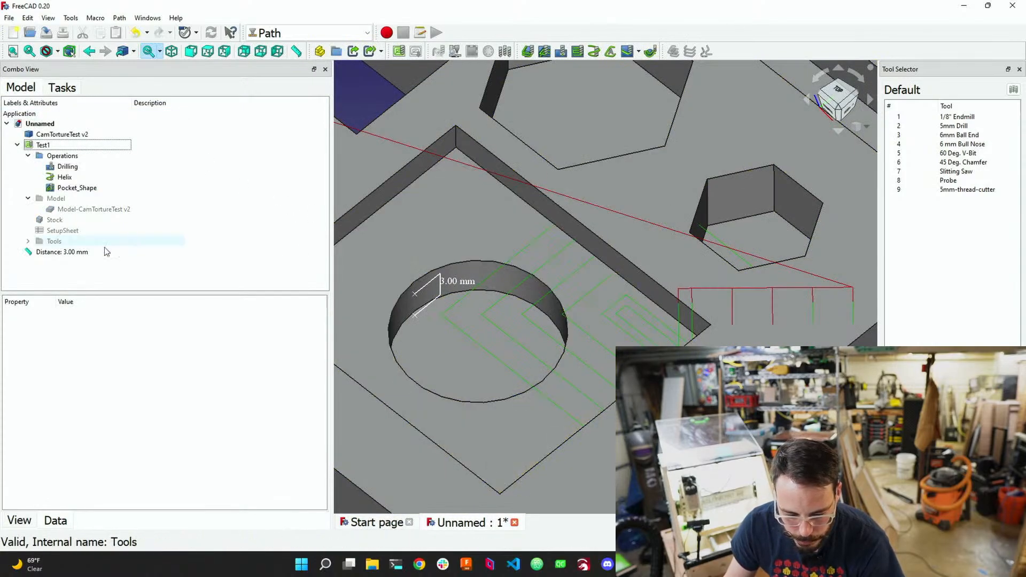
# Delete the distance measurement from the model tree
pyautogui.click(80, 251)
pyautogui.rightClick(74, 254)
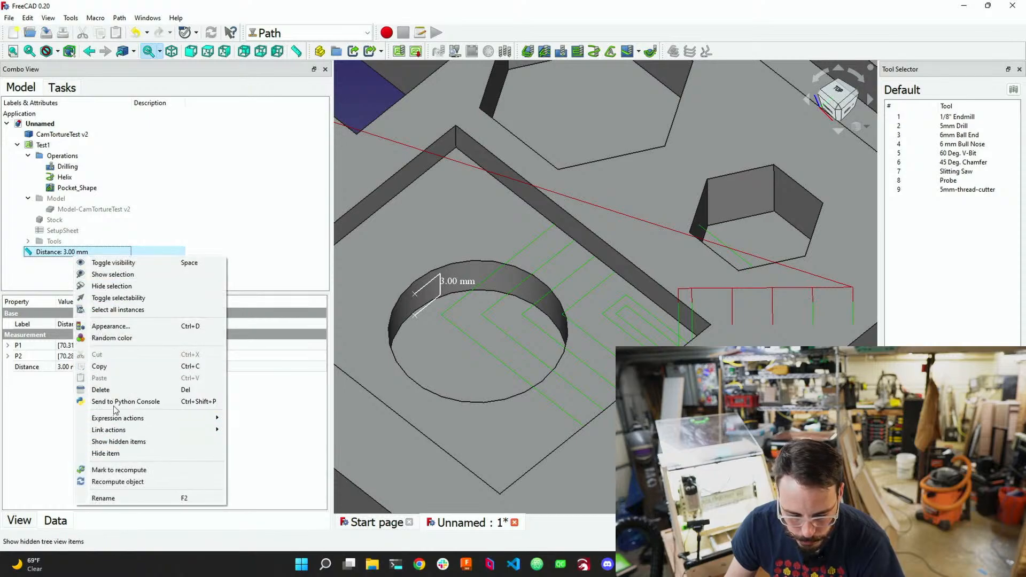
pyautogui.click(107, 390)
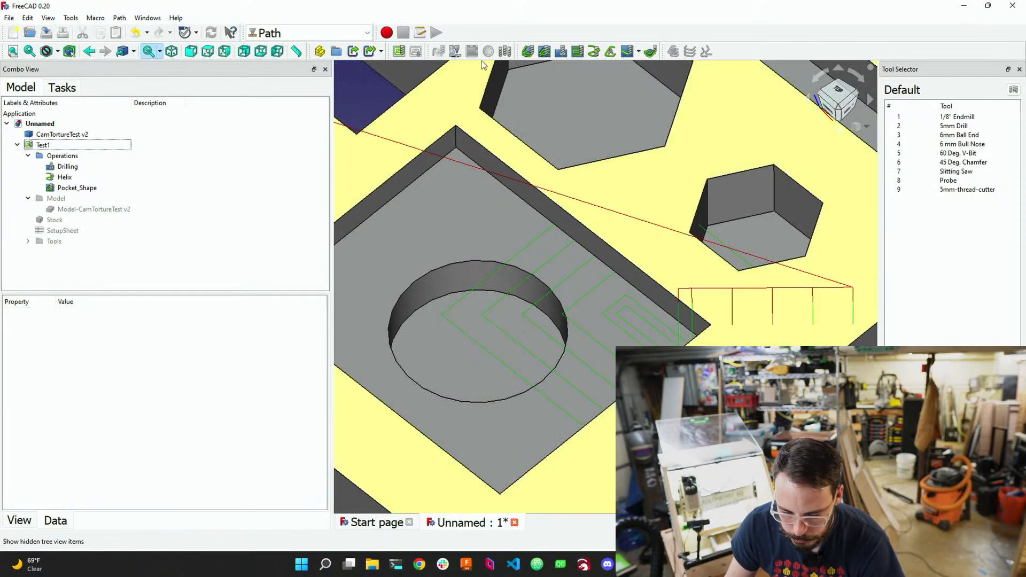
# Start saving the document and create a folder named FreeCad inside Zero2CAM on the Desktop
pyautogui.click(9, 18)
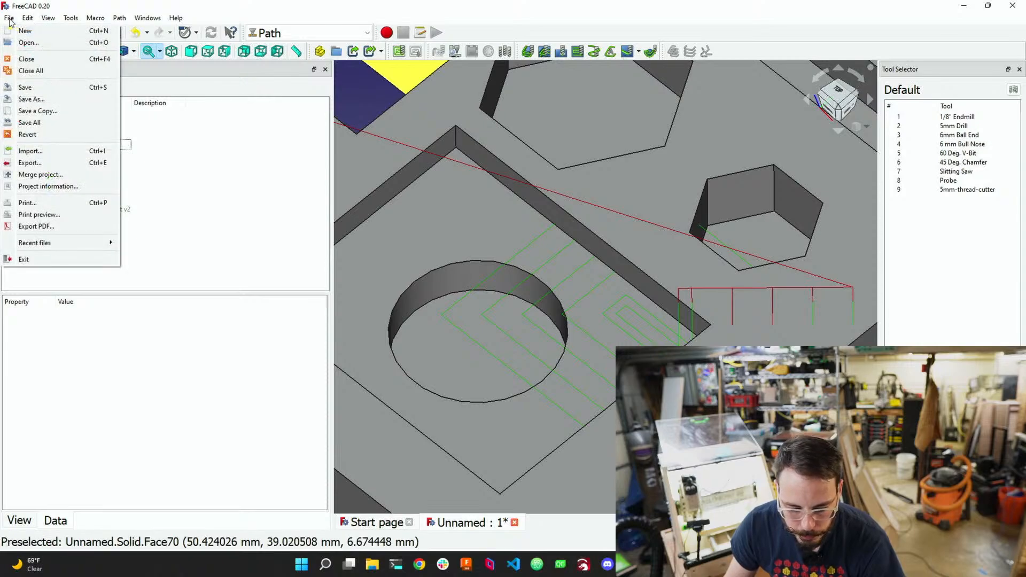
pyautogui.click(23, 88)
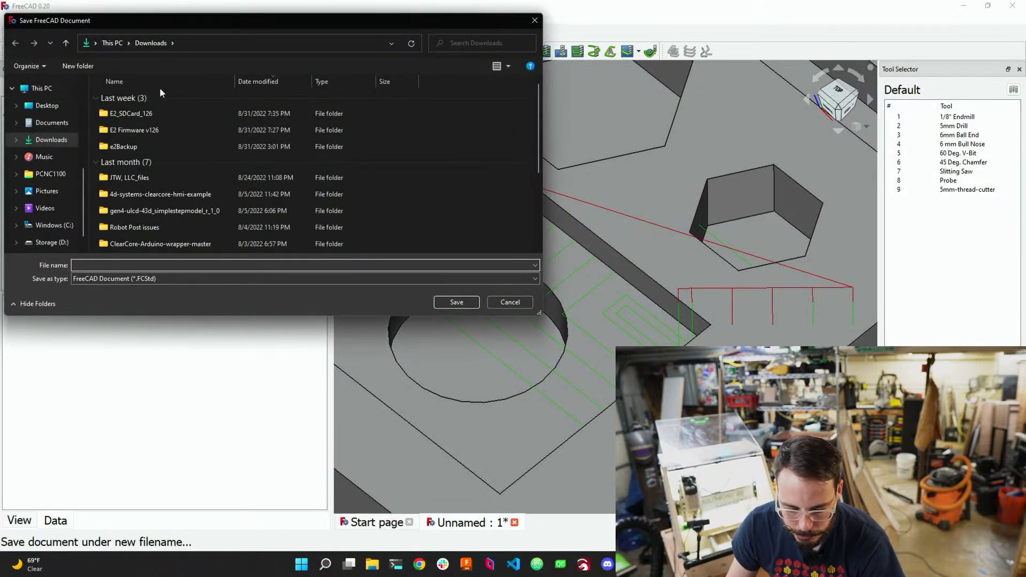
pyautogui.click(70, 106)
pyautogui.doubleClick(140, 164)
pyautogui.click(80, 66)
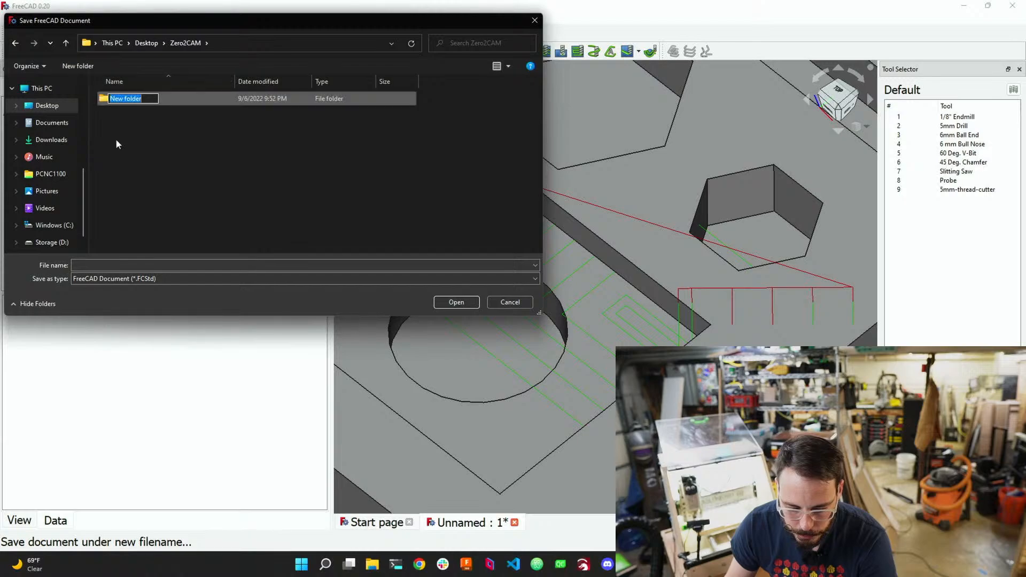
pyautogui.write('FreeCad')
pyautogui.press('Return')
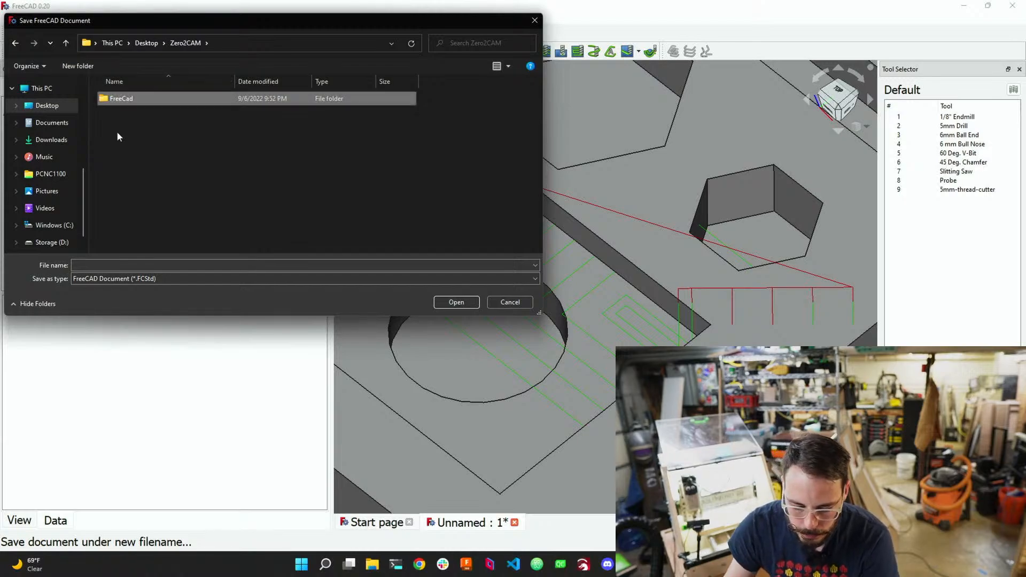
# Save the document as FreeCadTest in the new FreeCad folder
pyautogui.doubleClick(125, 96)
pyautogui.click(126, 266)
pyautogui.write('FreeCadTest')
pyautogui.press('Return')
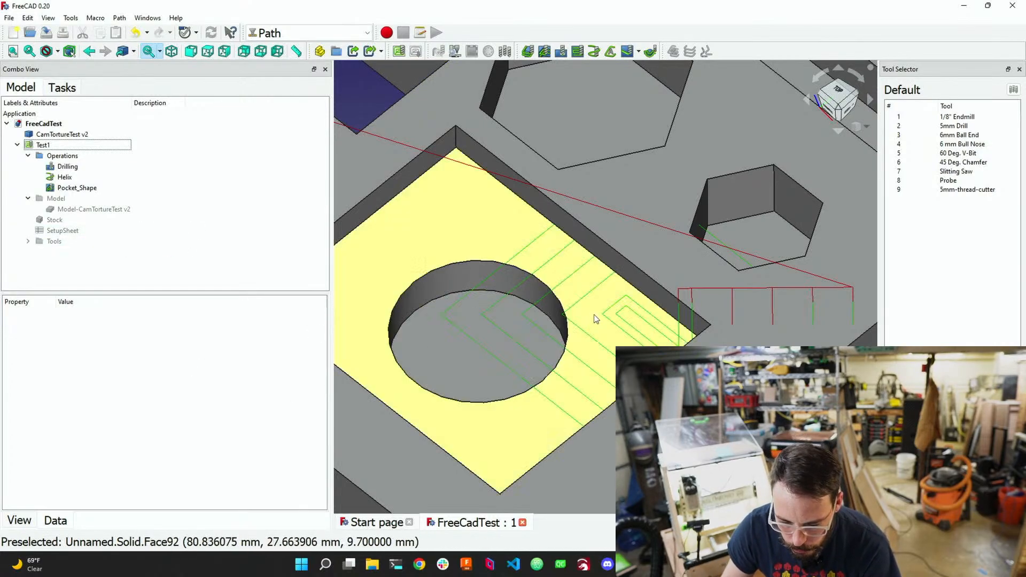
# Create a Profile operation with the 1/8" Endmill001 controller and add the square recess's floor face as base geometry
pyautogui.click(527, 52)
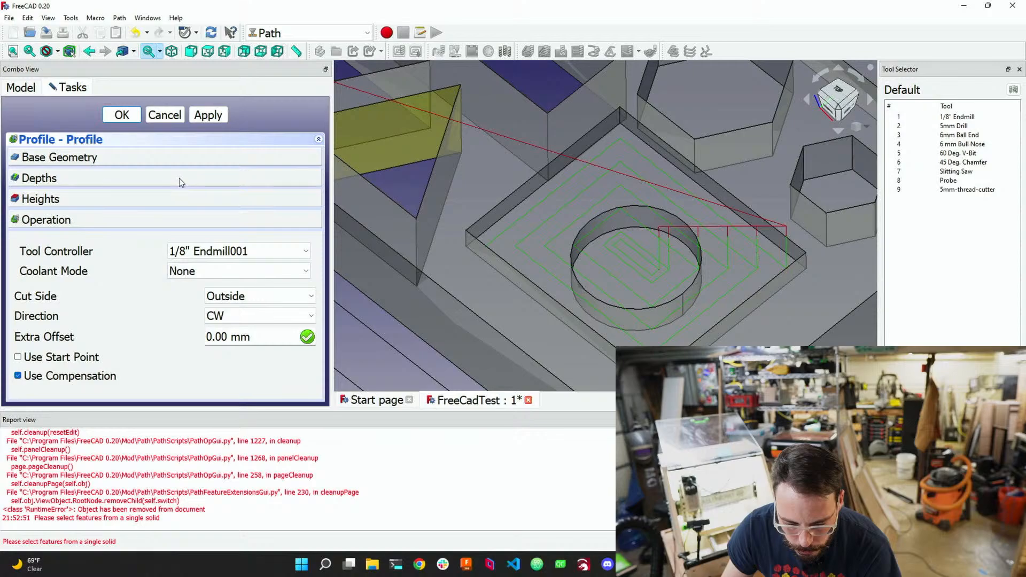
pyautogui.click(133, 157)
pyautogui.click(518, 224)
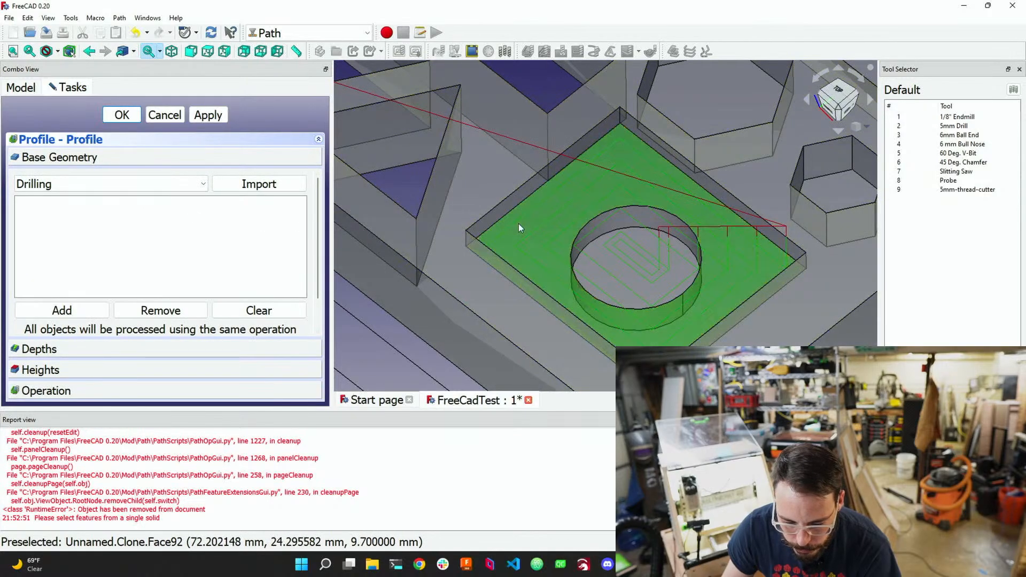
pyautogui.click(70, 310)
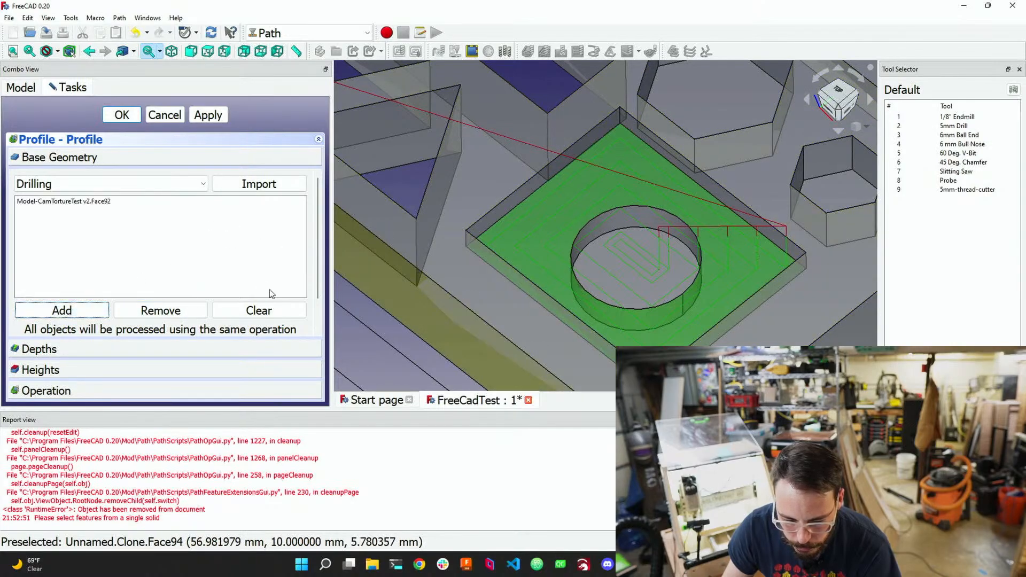
# Set the profile's Final Depth expression to 9.7 and generate the toolpath
pyautogui.click(92, 348)
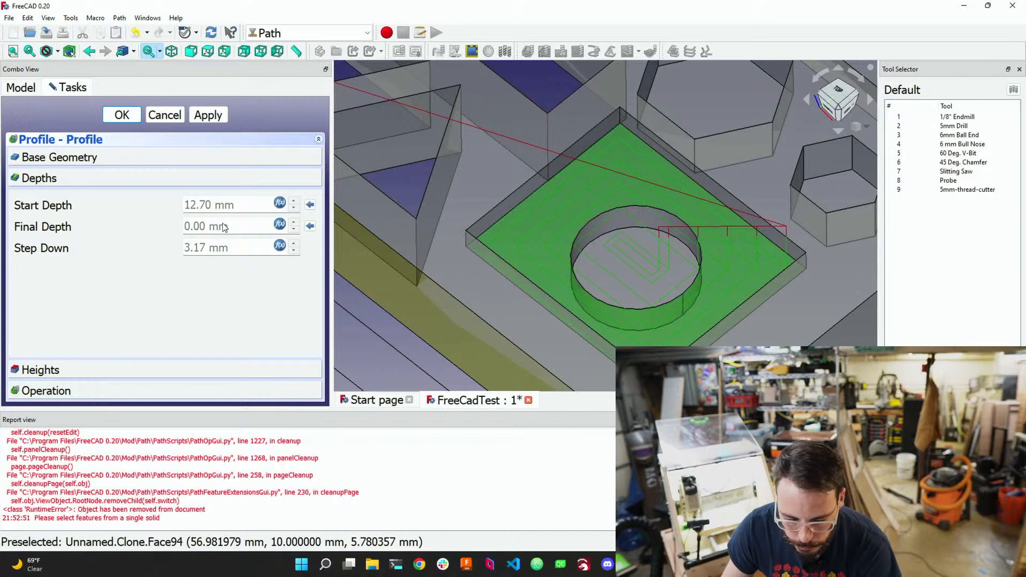
pyautogui.click(280, 224)
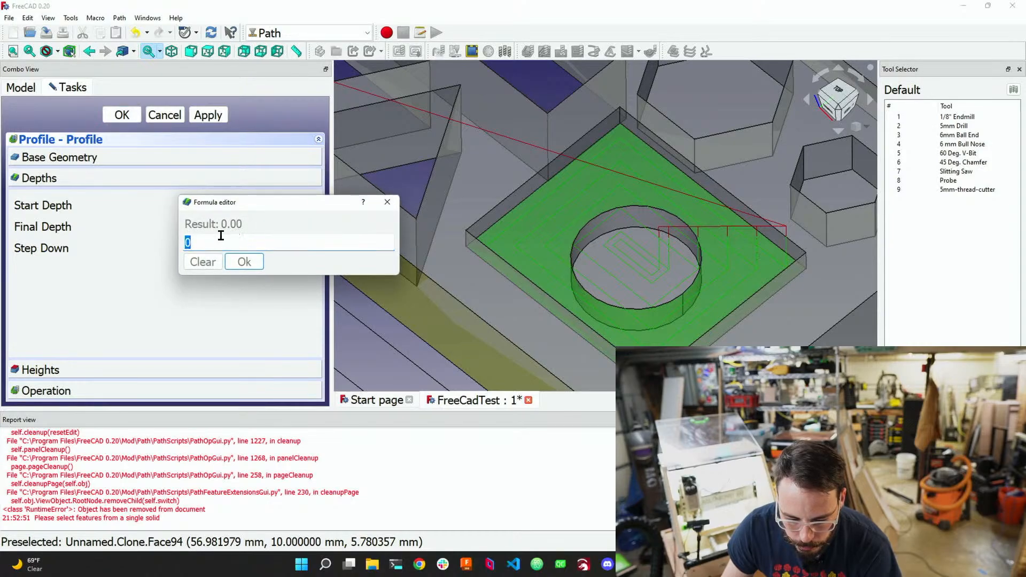
pyautogui.write('9/7')
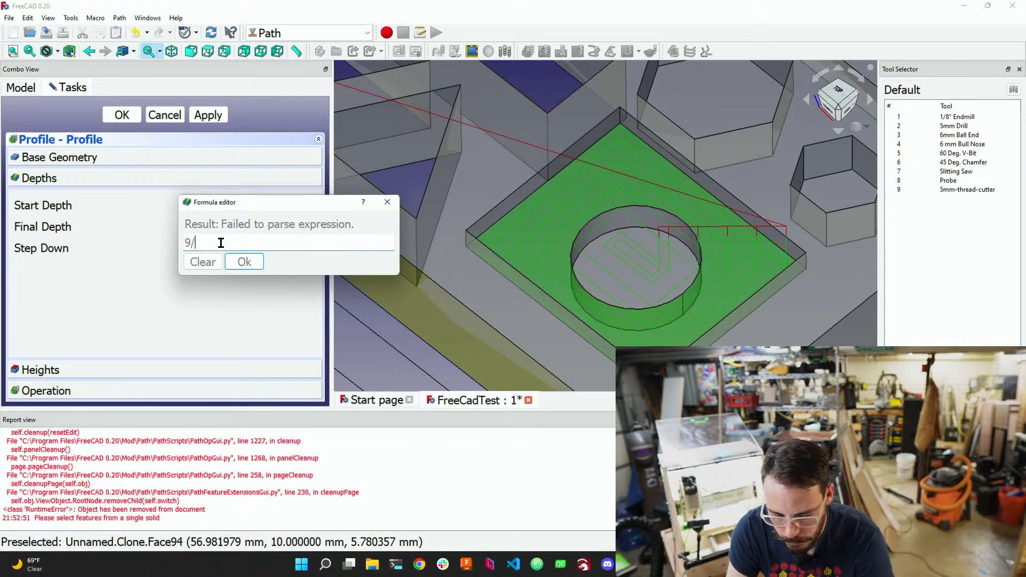
pyautogui.press('BackSpace')
pyautogui.press('BackSpace')
pyautogui.write('.7')
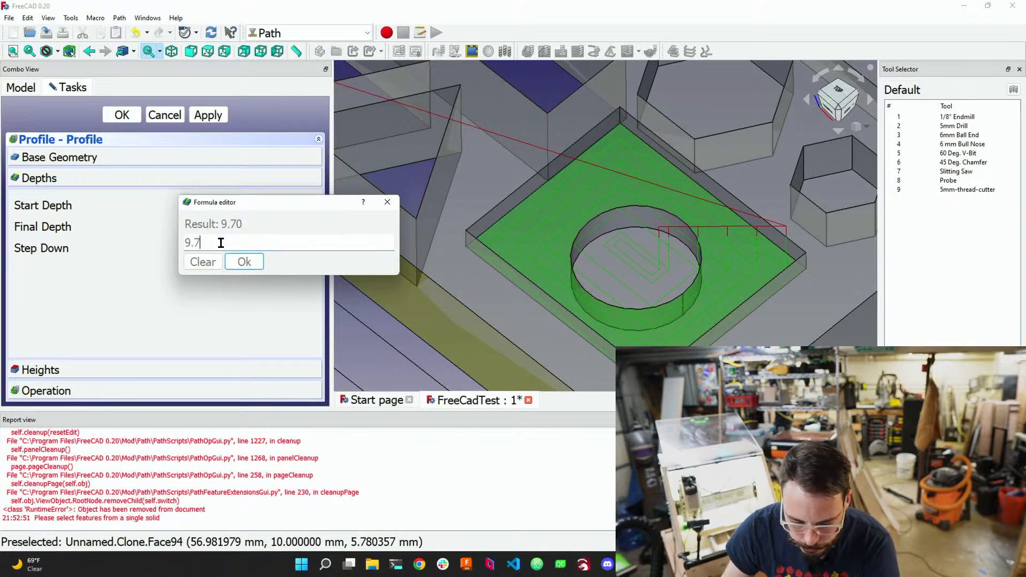
pyautogui.click(244, 265)
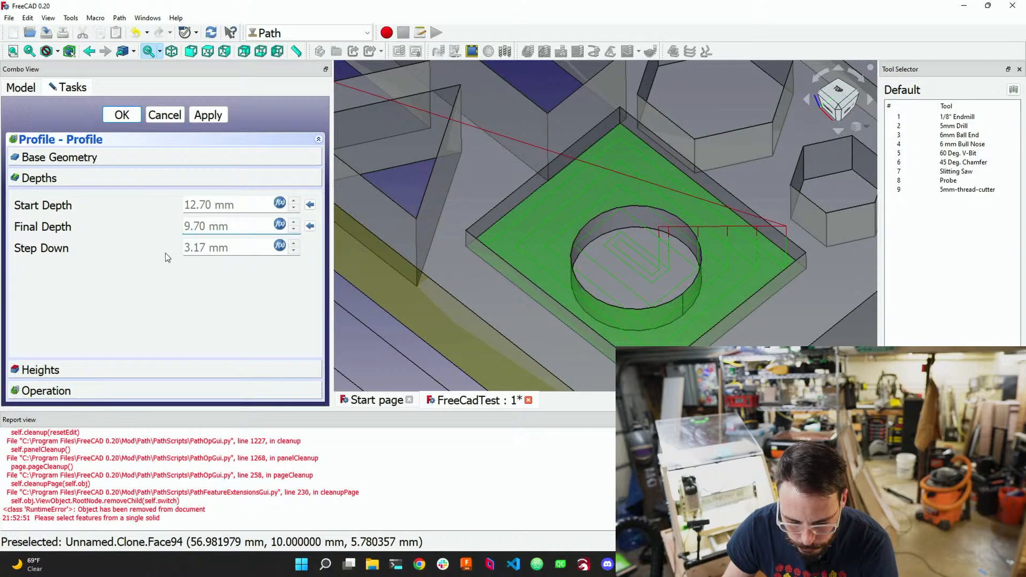
pyautogui.click(206, 116)
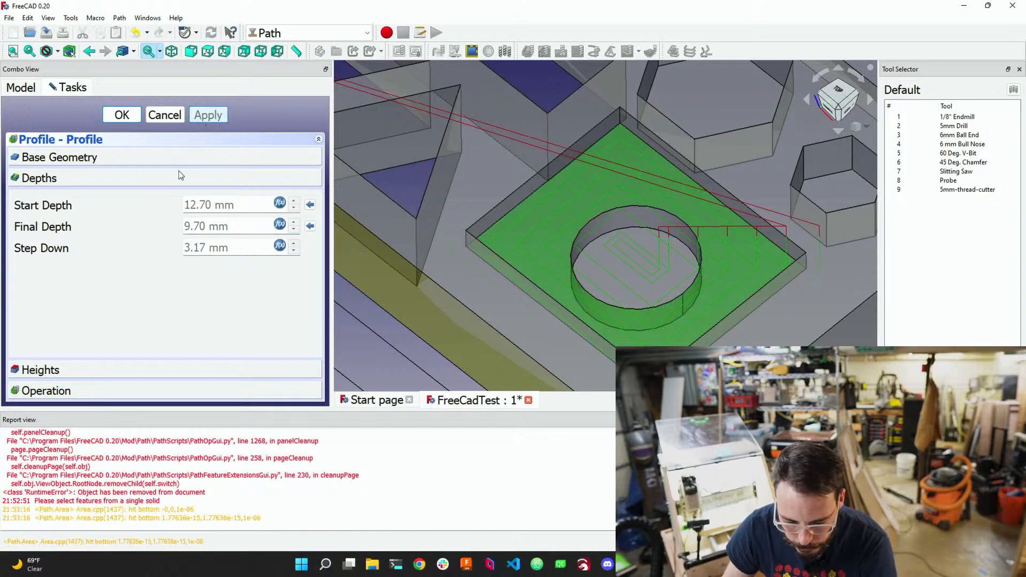
# Set the profile's Cut Side to Inside, regenerate the toolpath and accept the operation
pyautogui.moveTo(814, 280); pyautogui.dragTo(770, 317, button='middle')
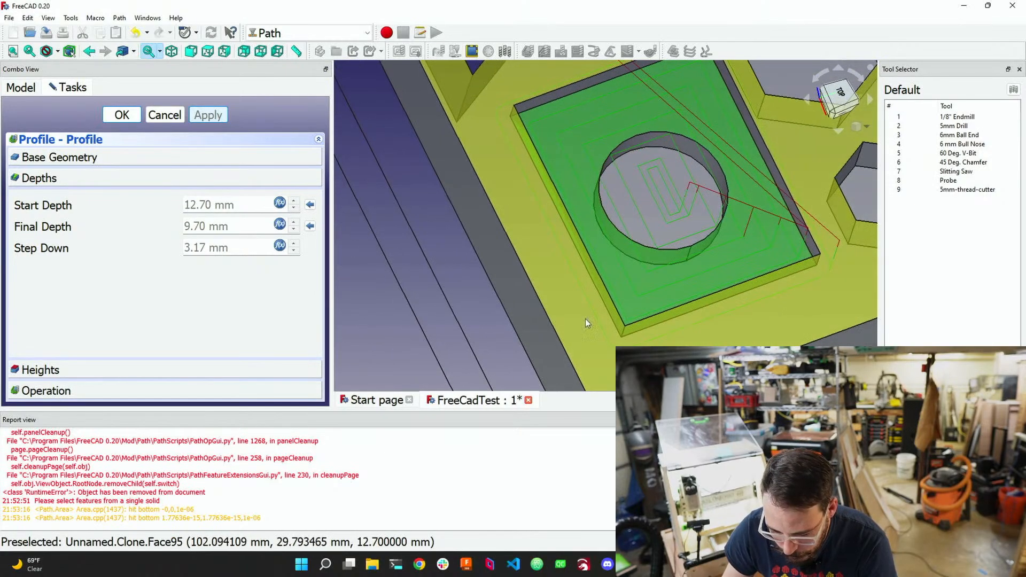
pyautogui.click(76, 391)
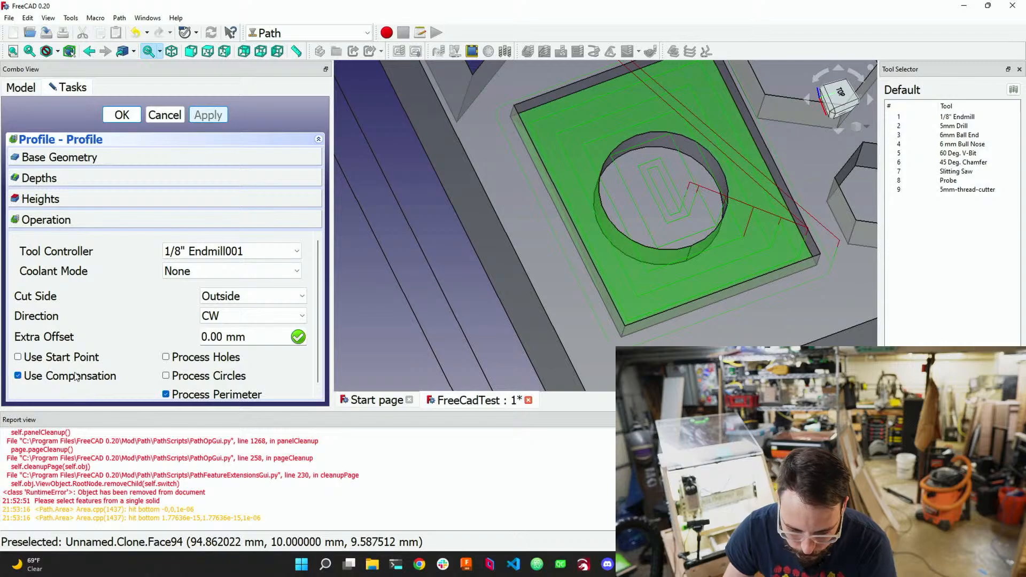
pyautogui.click(231, 298)
pyautogui.click(238, 326)
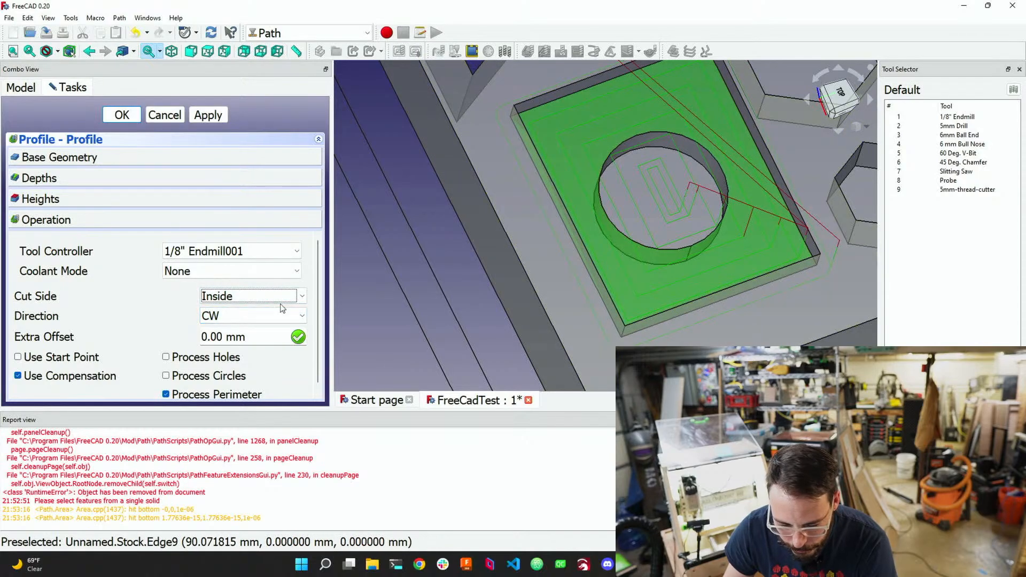
pyautogui.click(634, 302)
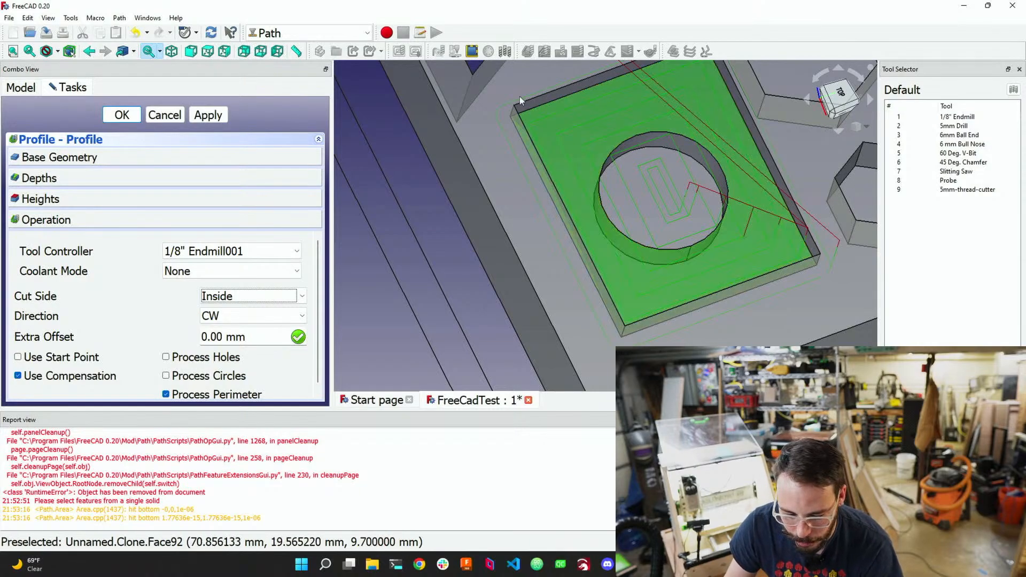
pyautogui.click(222, 117)
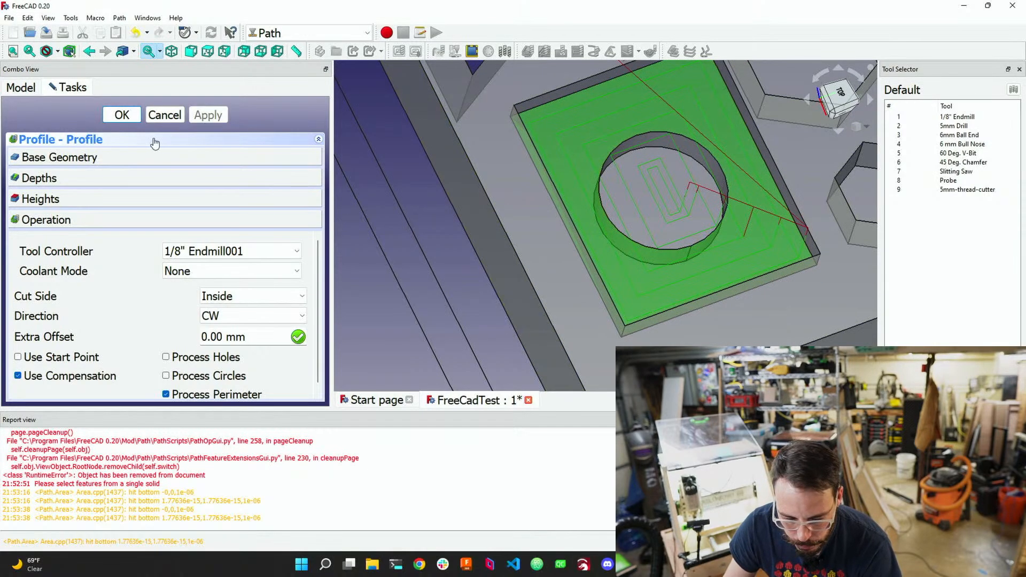
pyautogui.click(121, 116)
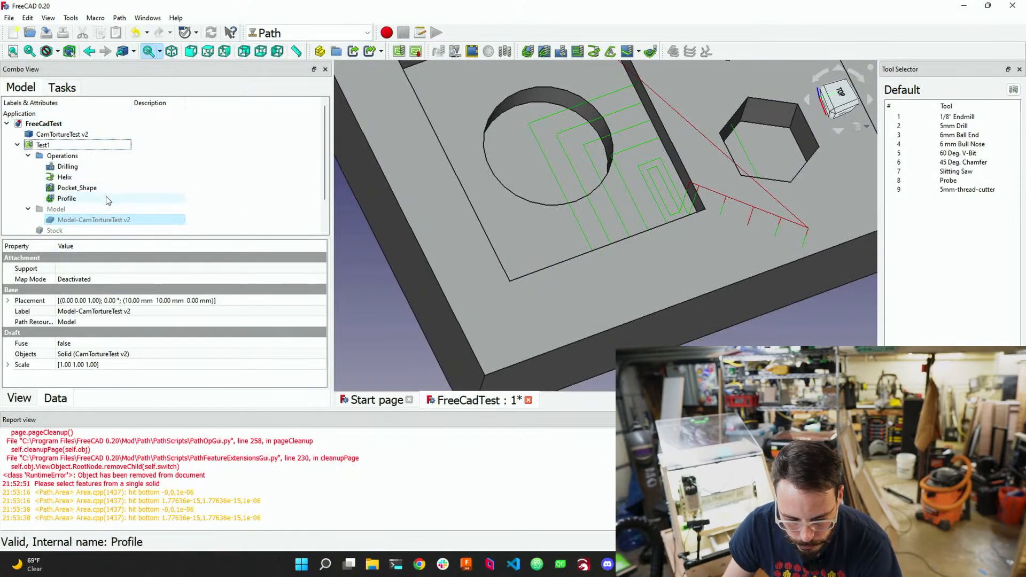
# Create an Adaptive operation on the square recess's floor face with the 1/8" Endmill001 tool controller
pyautogui.scroll(-4, 601, 335)
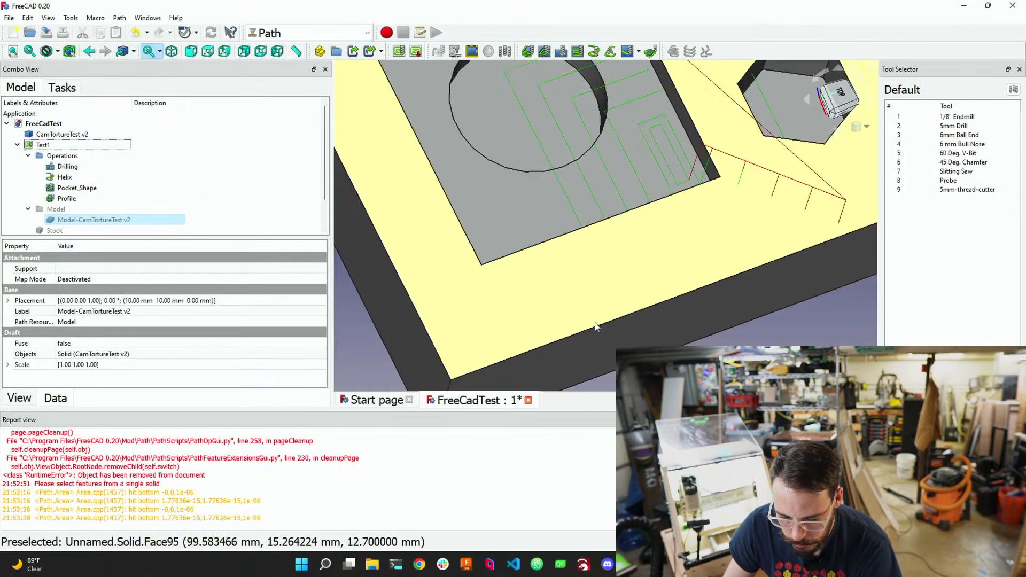
pyautogui.click(611, 52)
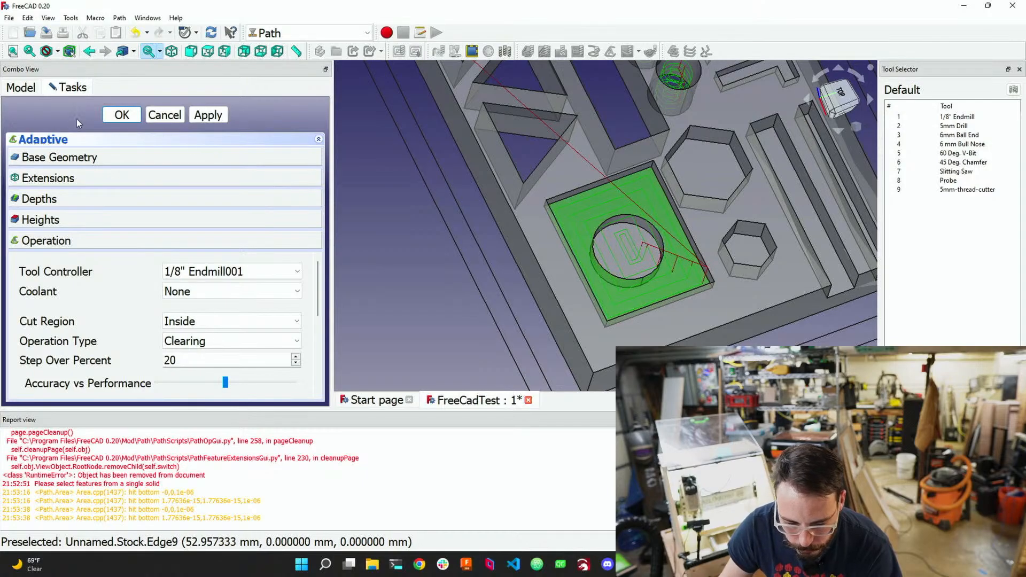
# Hide the Pocket_Shape operation's item in the model tree
pyautogui.click(26, 90)
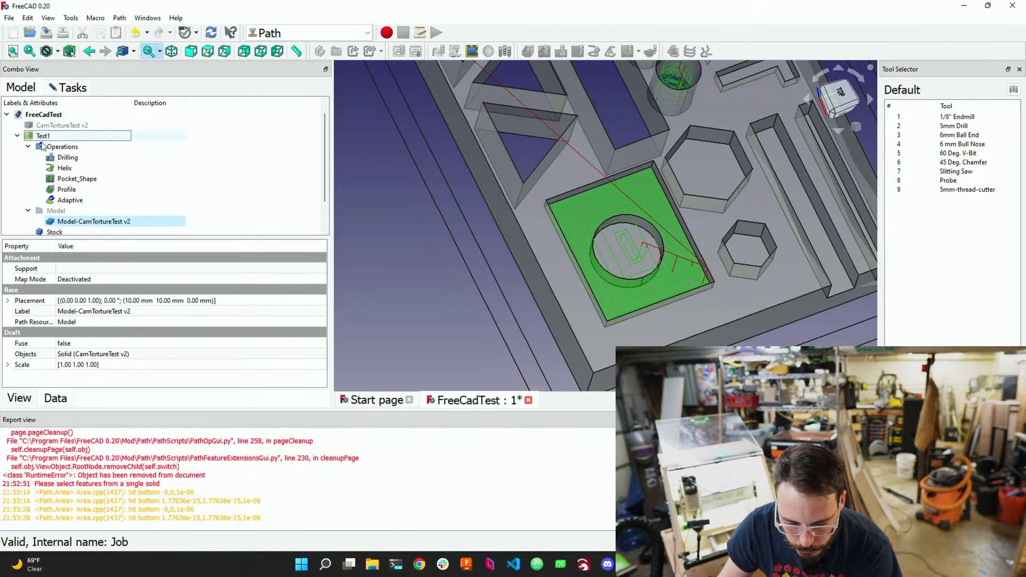
pyautogui.click(70, 181)
pyautogui.rightClick(69, 181)
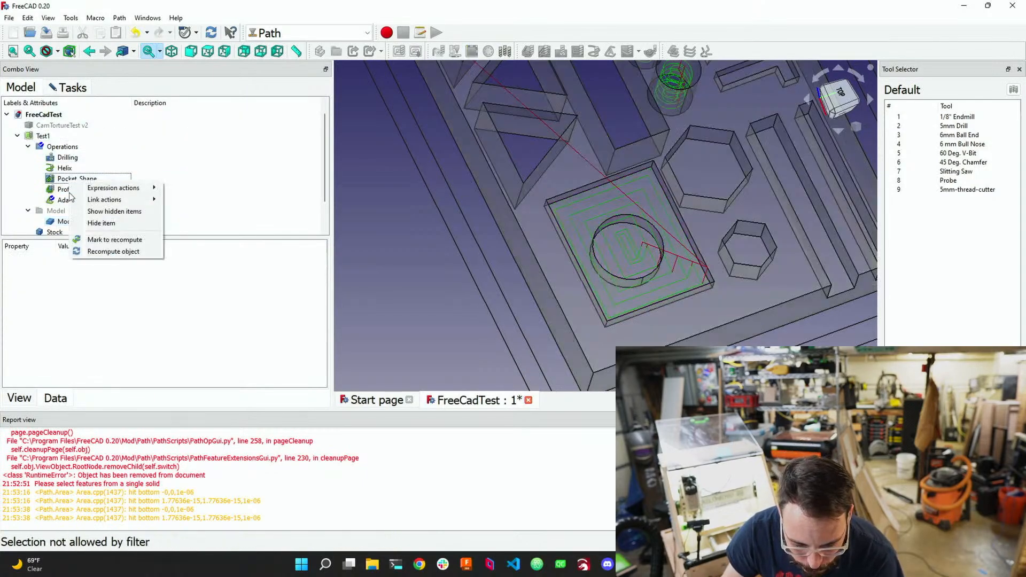
pyautogui.click(98, 224)
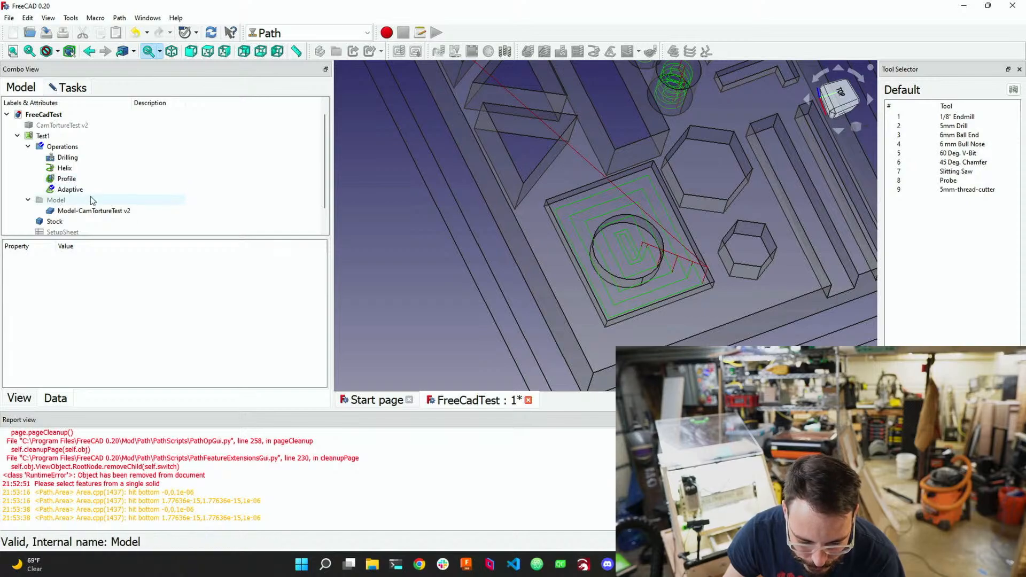
# Turn on showing hidden items in the model tree and set the Profile operation's item as hidden
pyautogui.scroll(-1, 92, 201)
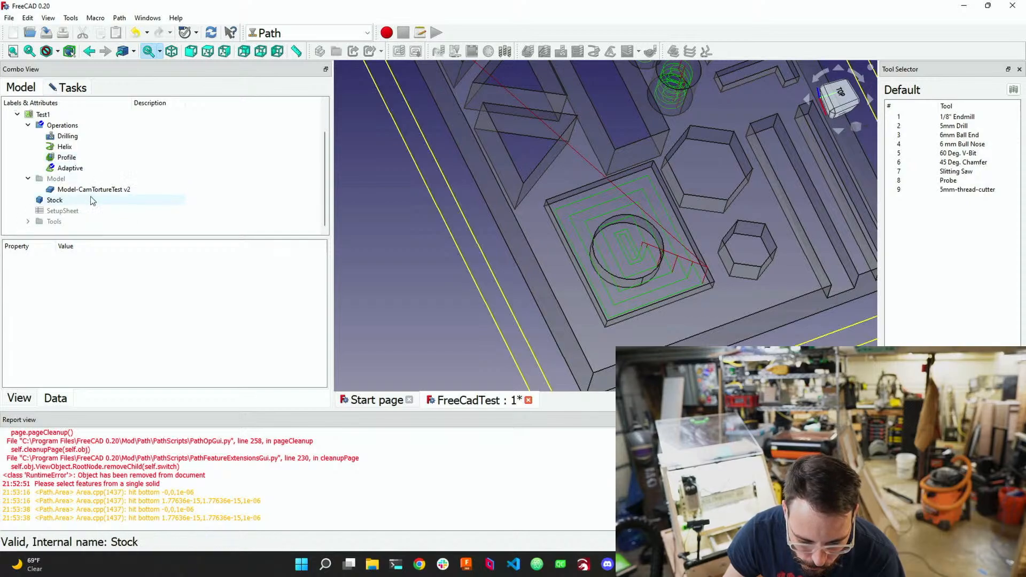
pyautogui.rightClick(58, 126)
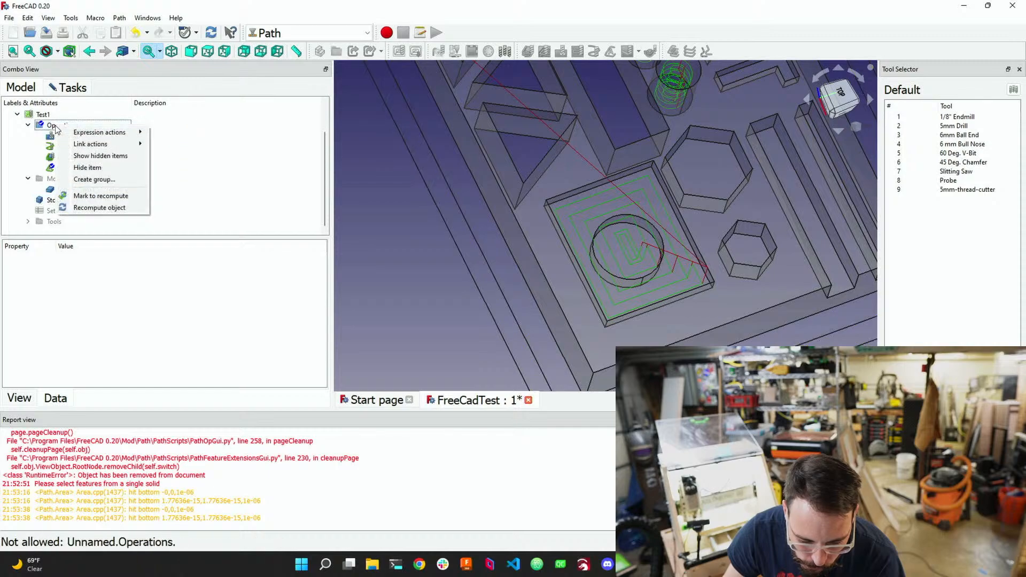
pyautogui.click(100, 156)
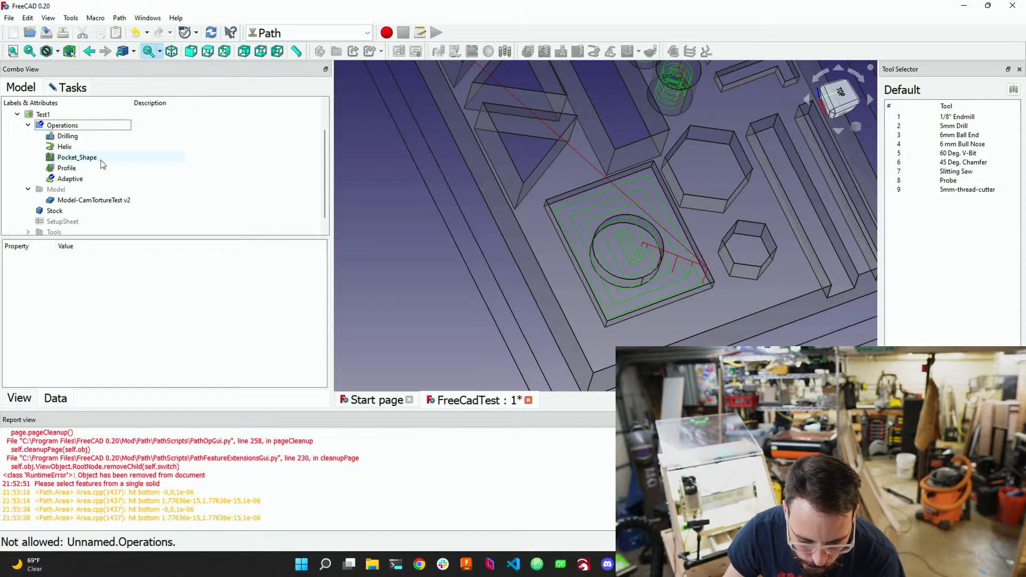
pyautogui.rightClick(76, 159)
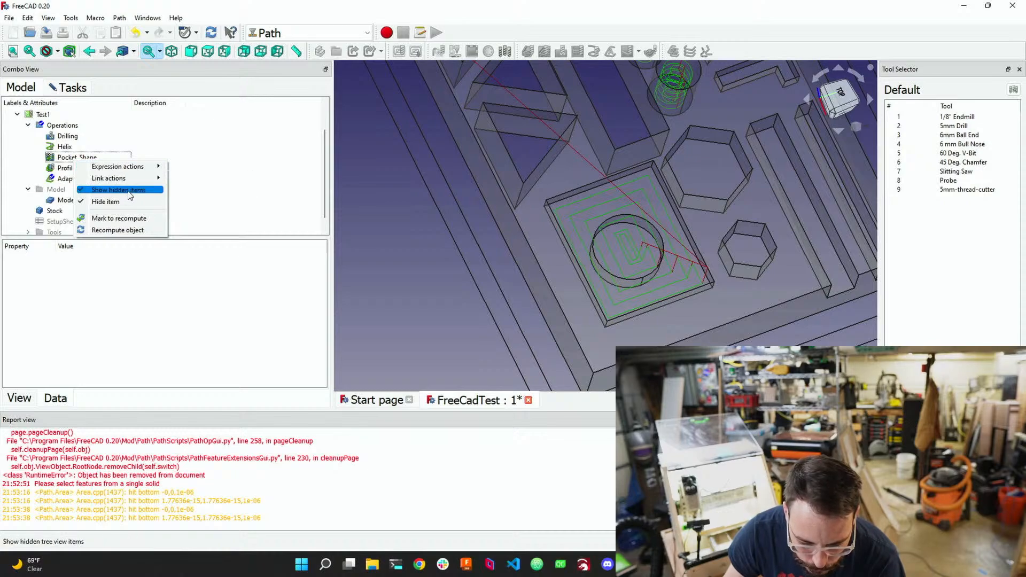
pyautogui.click(56, 168)
pyautogui.rightClick(56, 169)
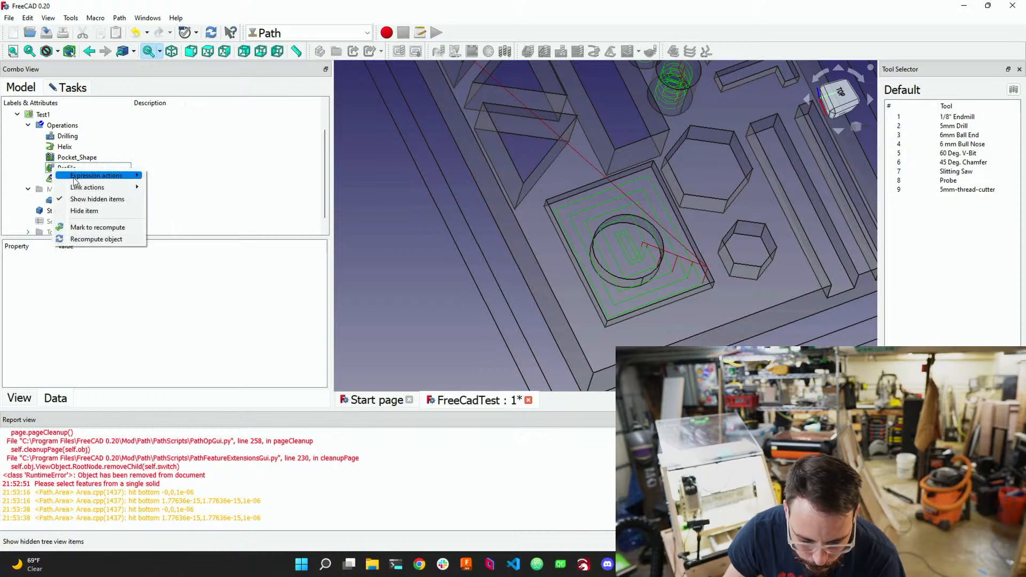
pyautogui.click(89, 210)
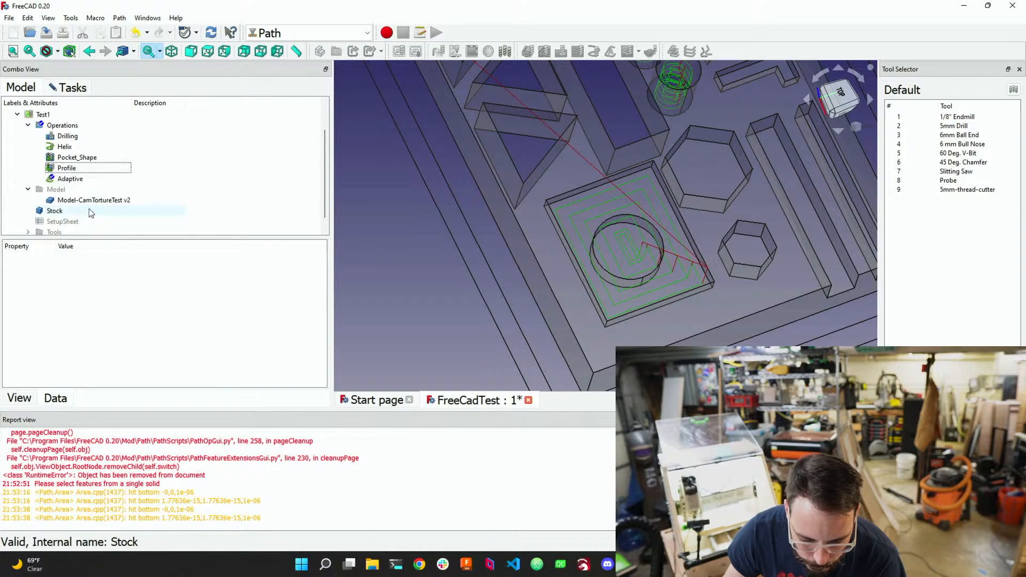
# Reopen the Adaptive operation, try to remove its base face and select the circular recess's floor face
pyautogui.doubleClick(70, 179)
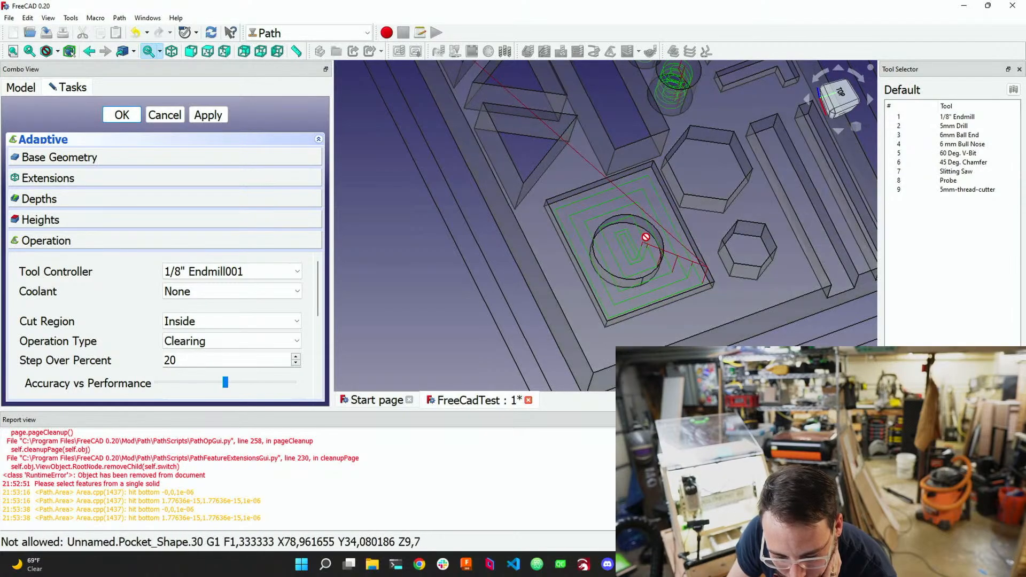
pyautogui.click(94, 158)
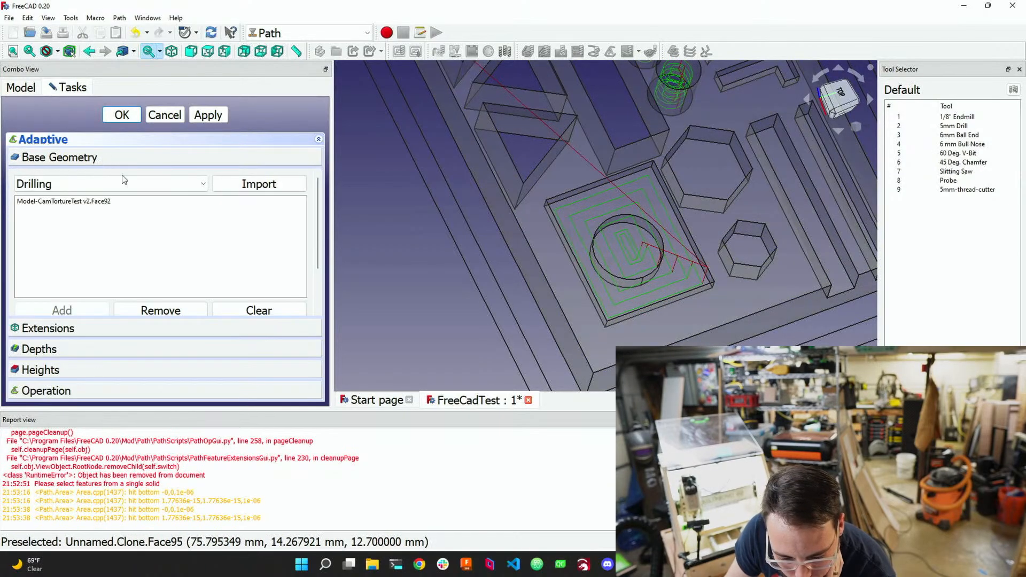
pyautogui.click(160, 310)
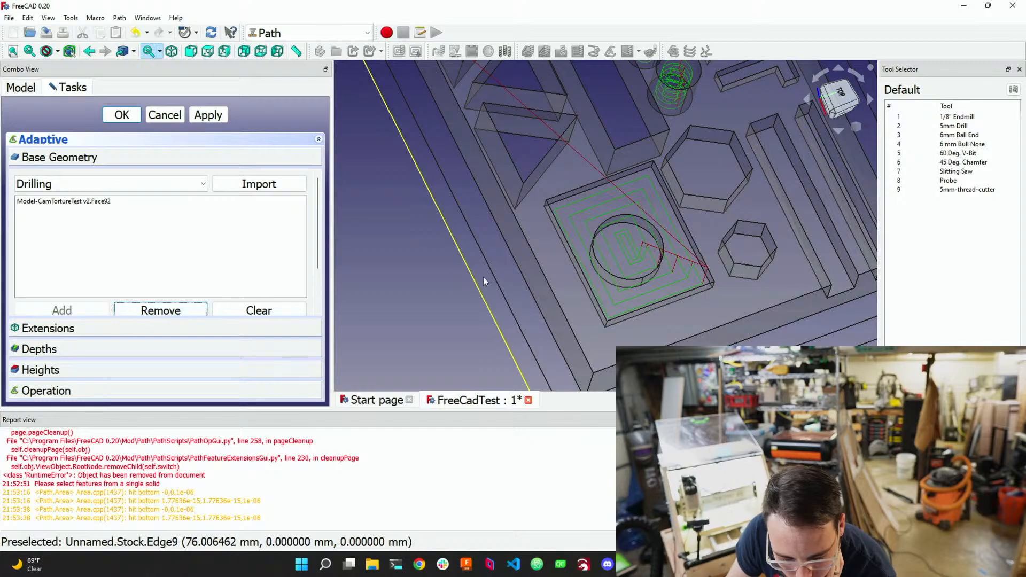
pyautogui.click(628, 235)
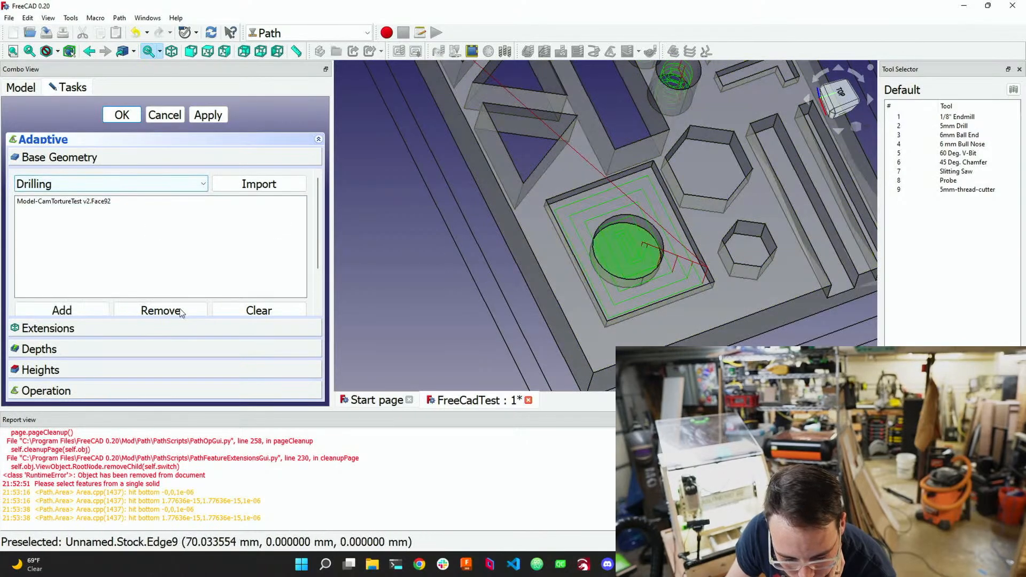
# Set the Adaptive operation's Final Depth expression to 5.7
pyautogui.click(124, 327)
pyautogui.click(99, 345)
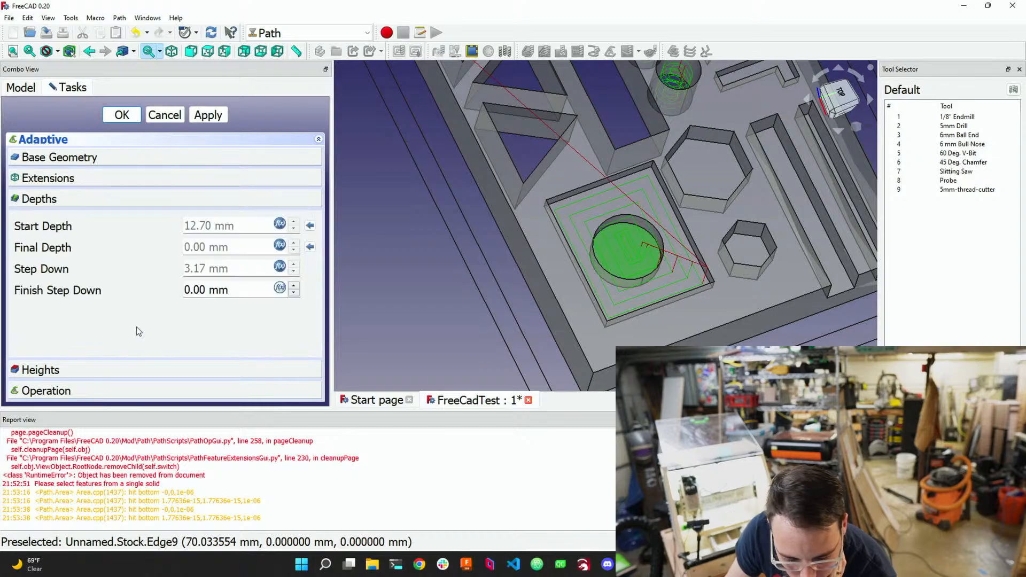
pyautogui.doubleClick(227, 248)
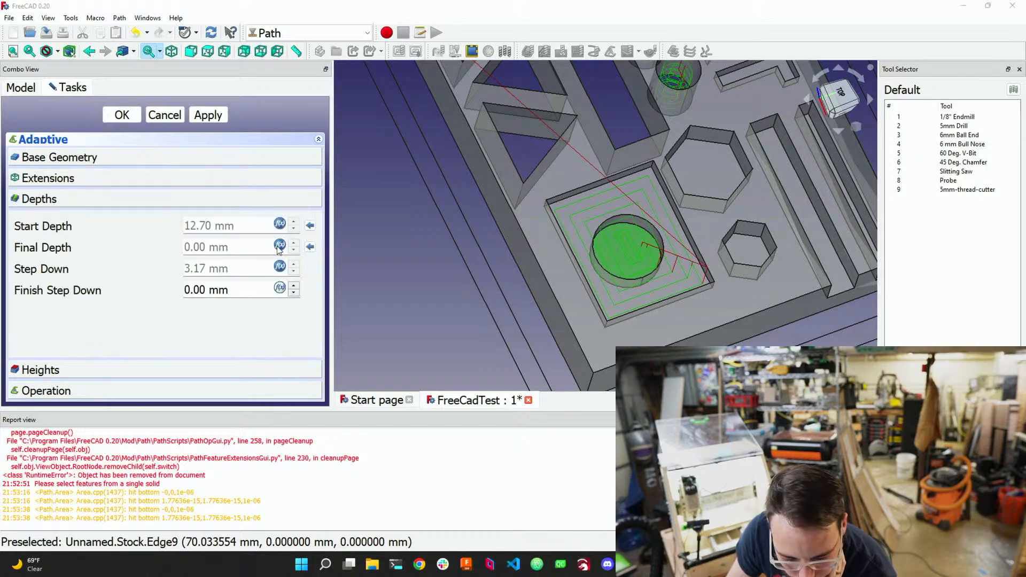
pyautogui.press('=')
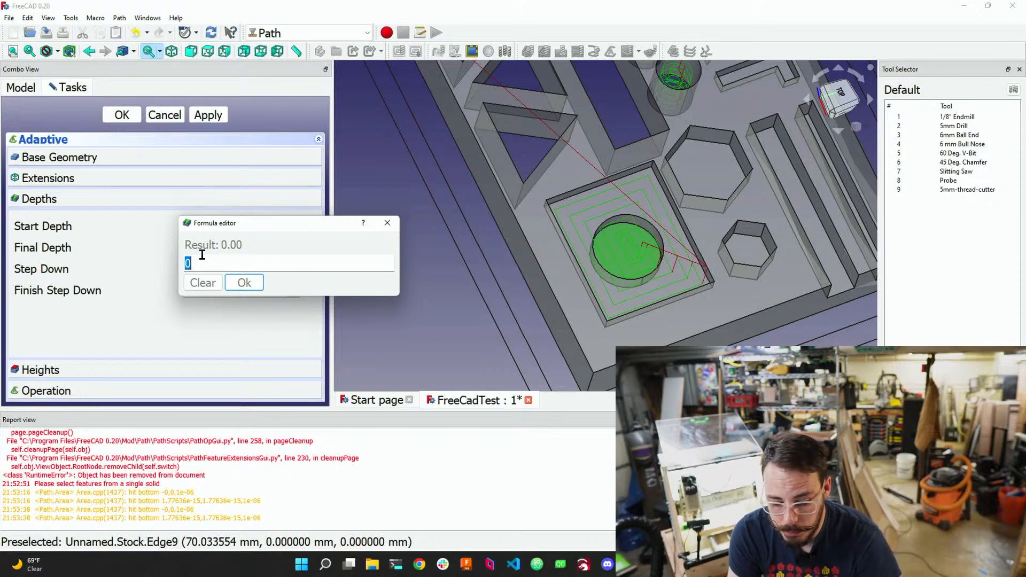
pyautogui.write('5.7')
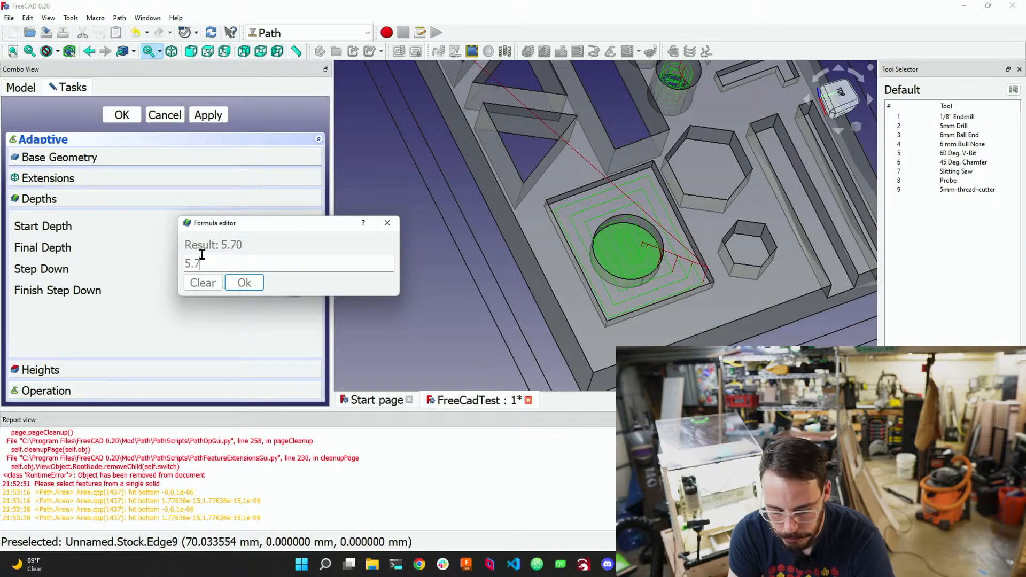
pyautogui.click(247, 283)
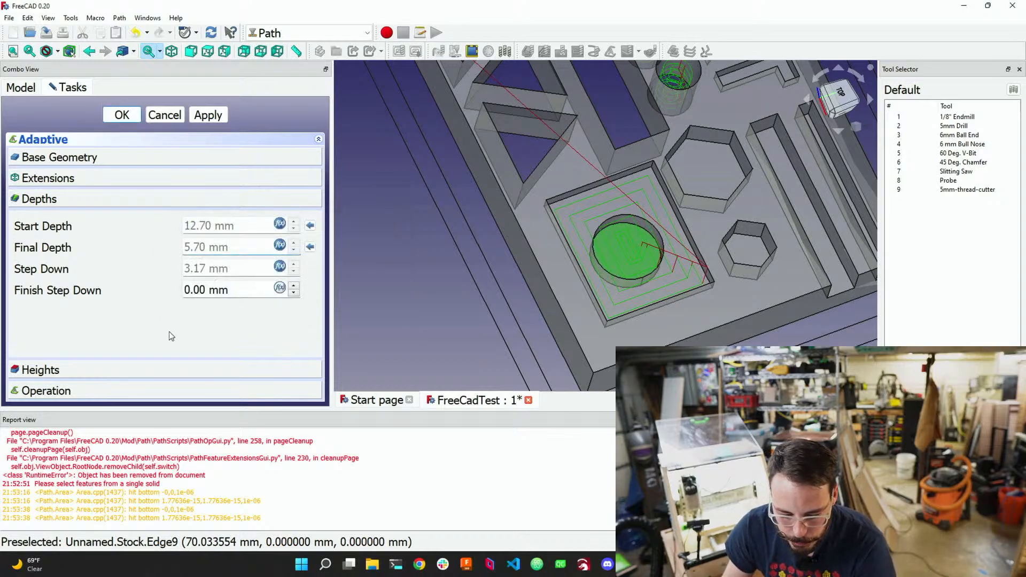
# Review the heights, raise the Accuracy vs Performance setting by one notch and generate the adaptive toolpath
pyautogui.click(124, 367)
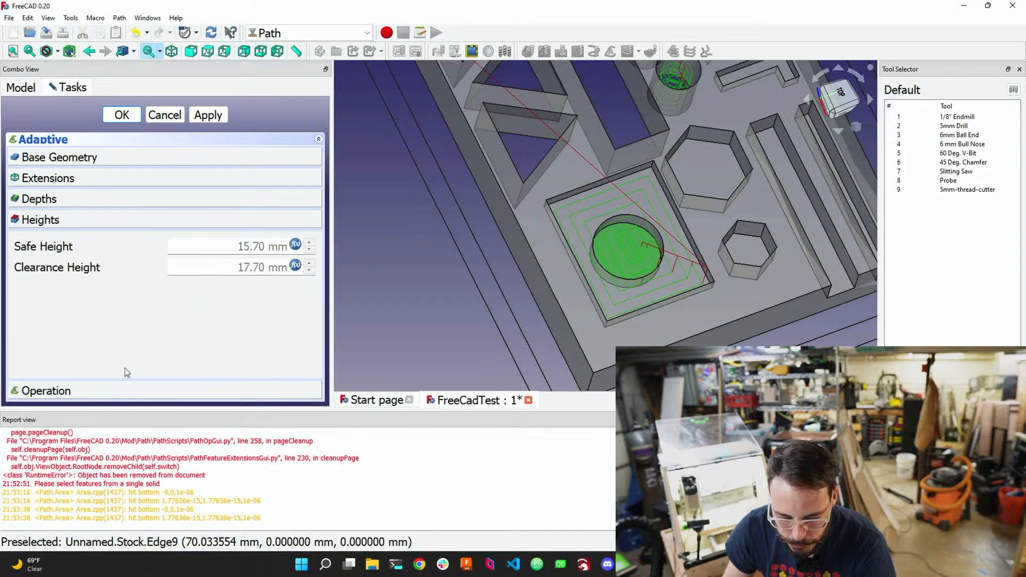
pyautogui.click(155, 390)
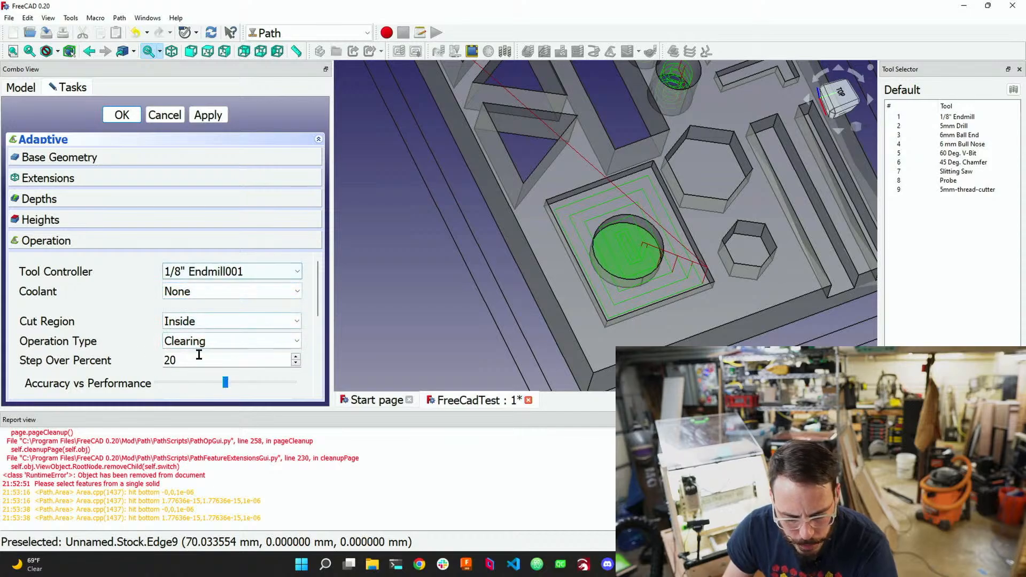
pyautogui.click(225, 383)
pyautogui.click(208, 115)
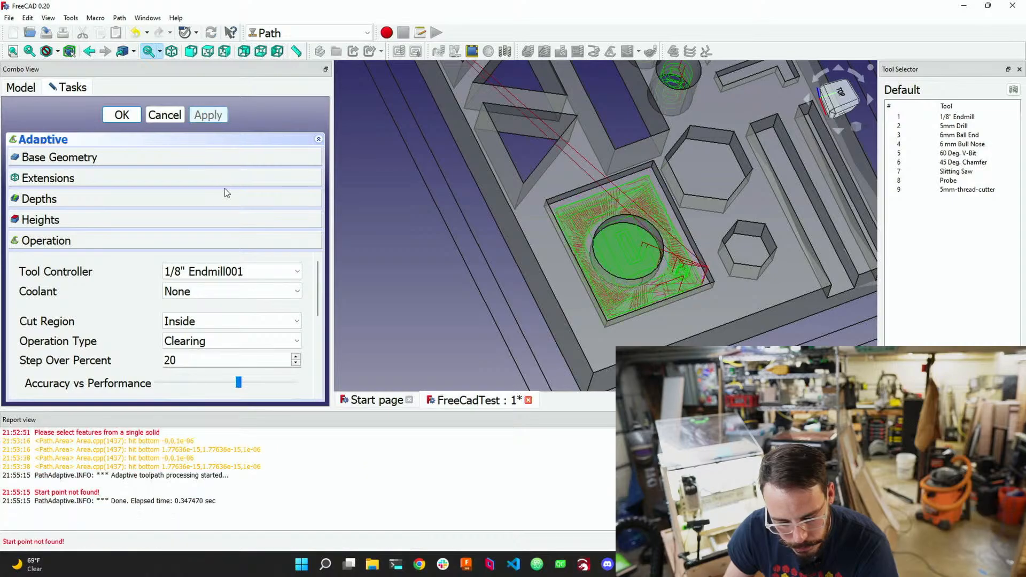
# Try the Outside cut region for the Adaptive operation, generate the toolpath and inspect it across the whole part
pyautogui.click(233, 321)
pyautogui.click(233, 335)
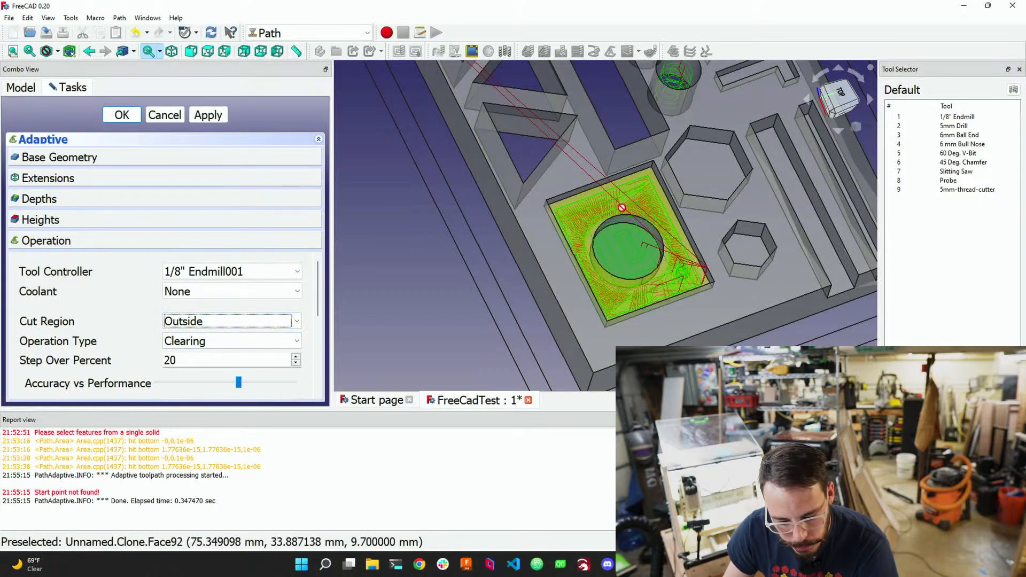
pyautogui.click(227, 117)
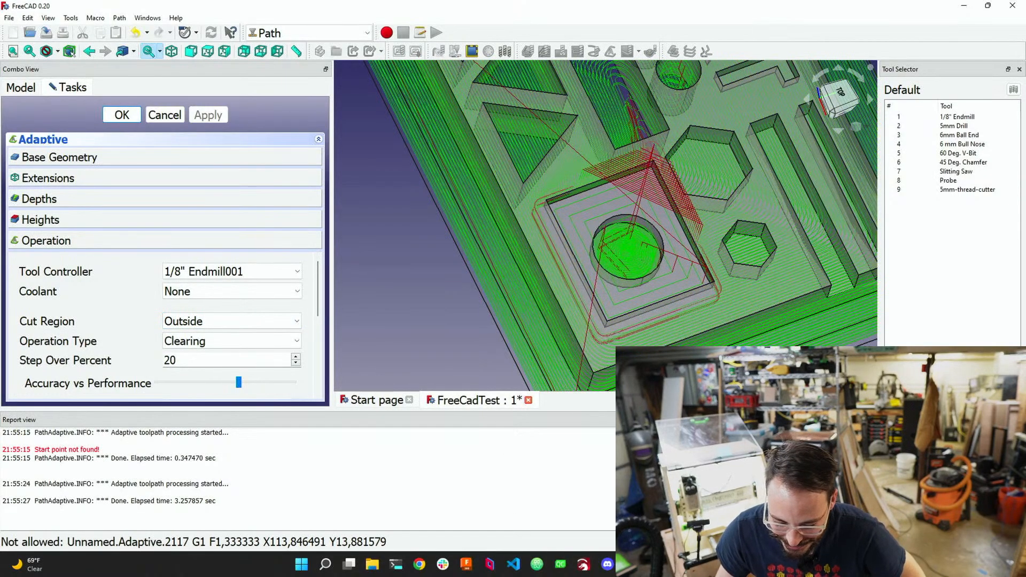
pyautogui.moveTo(614, 410); pyautogui.dragTo(613, 517)
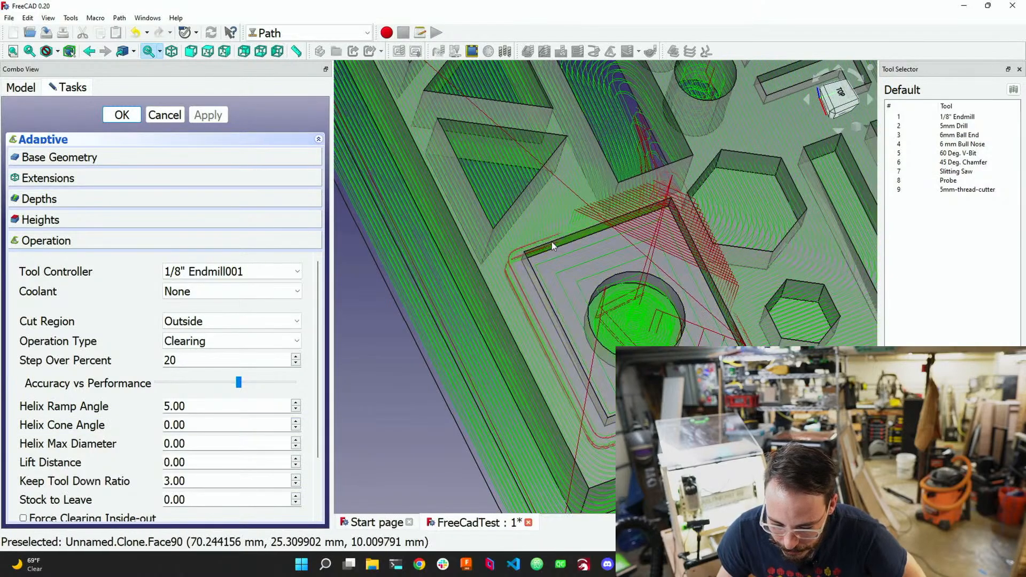
pyautogui.scroll(-5, 552, 245)
pyautogui.scroll(-2, 620, 86)
pyautogui.scroll(6, 617, 91)
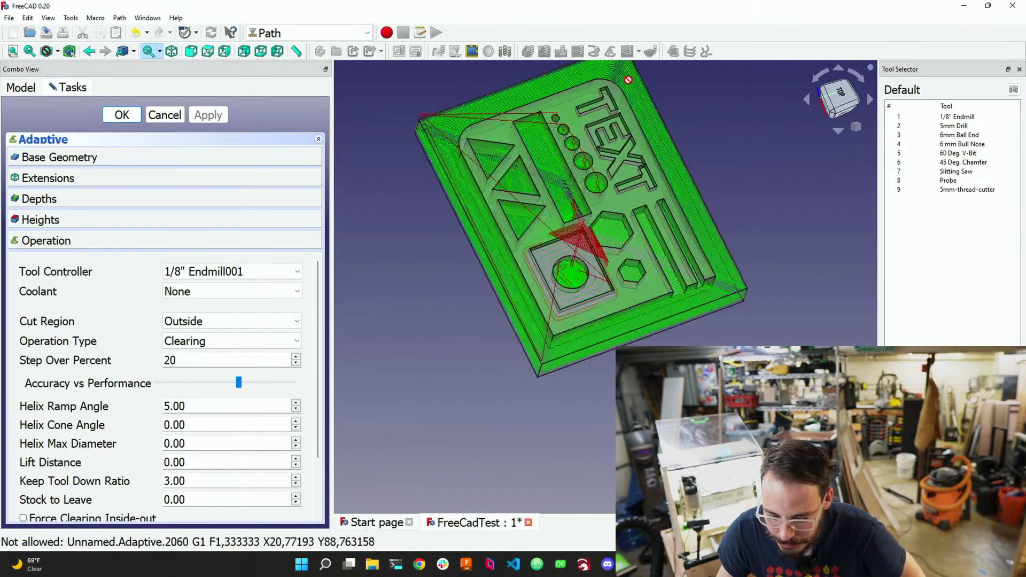
pyautogui.moveTo(615, 94); pyautogui.dragTo(609, 99)
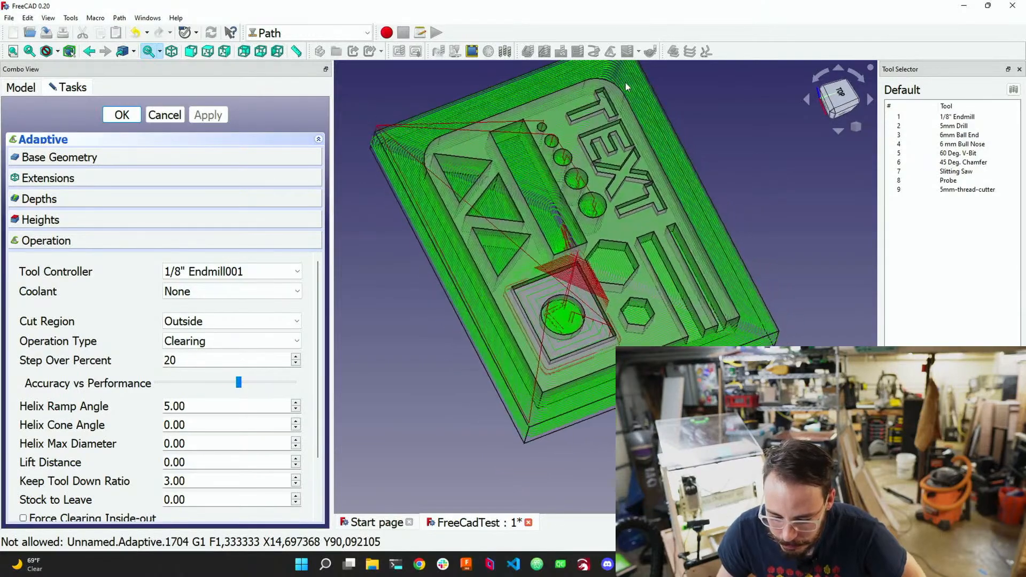
# Set the Adaptive operation's Cut Region to Inside, review its remaining options and base geometry, and regenerate the toolpath
pyautogui.click(219, 324)
pyautogui.click(214, 350)
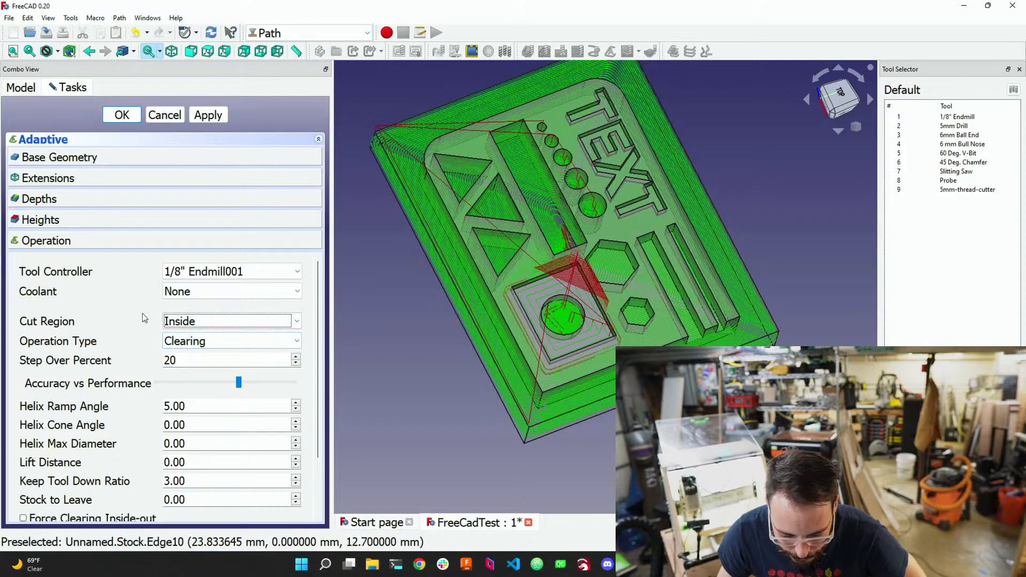
pyautogui.scroll(-2, 127, 368)
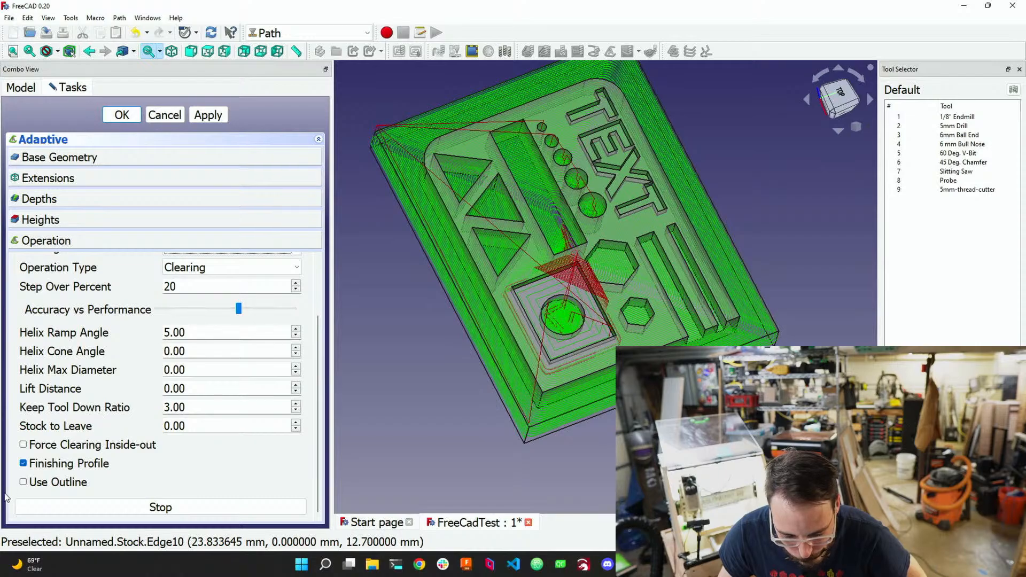
pyautogui.click(81, 157)
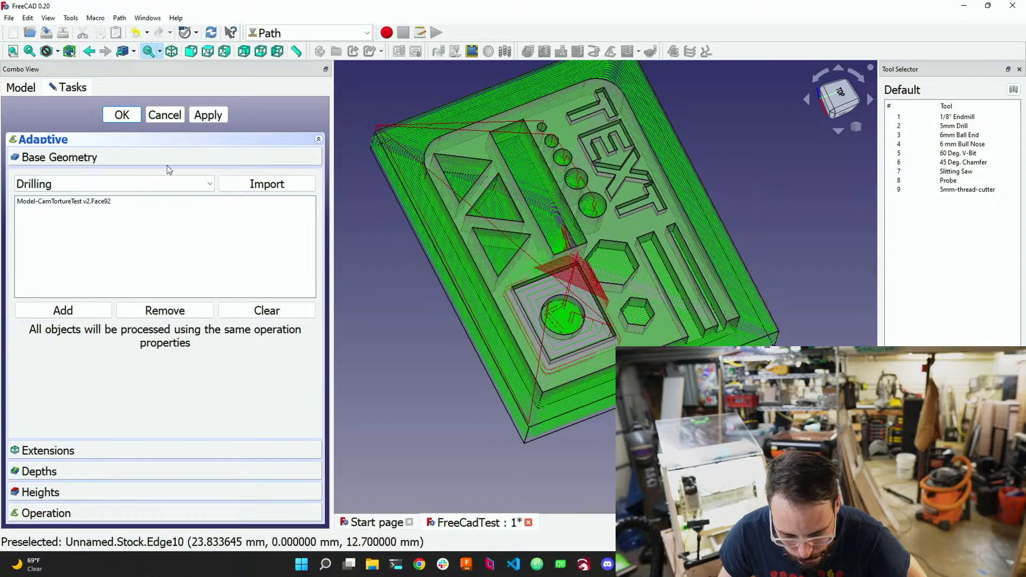
pyautogui.click(207, 115)
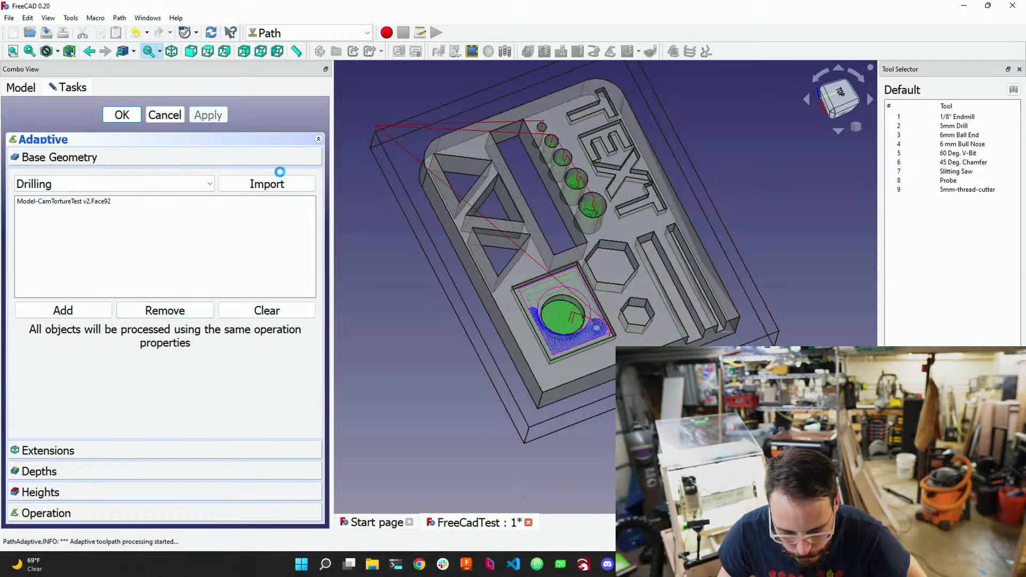
# Remove the square recess's floor face, Face92, from the Adaptive operation's base geometry
pyautogui.scroll(5, 576, 277)
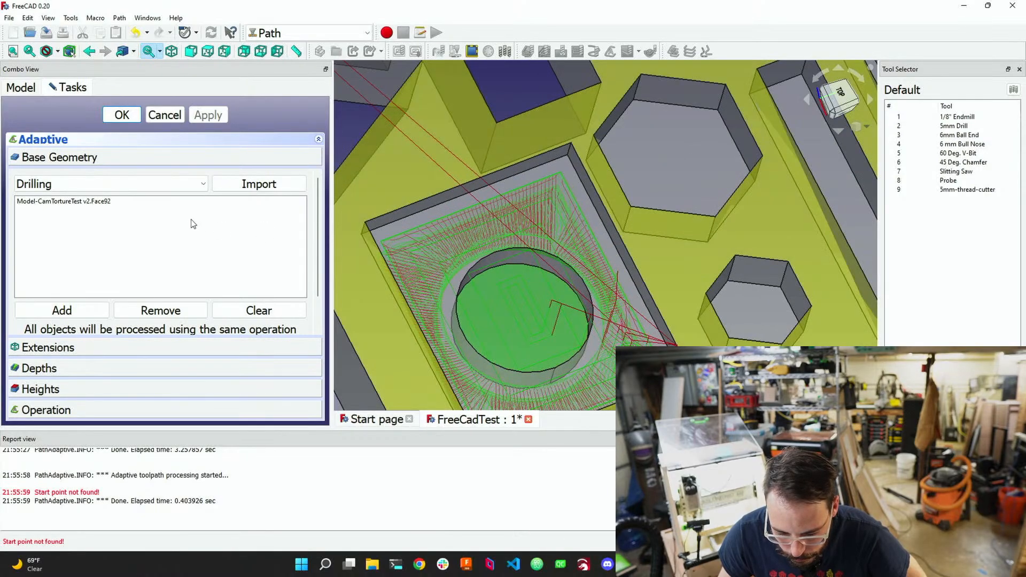
pyautogui.click(99, 203)
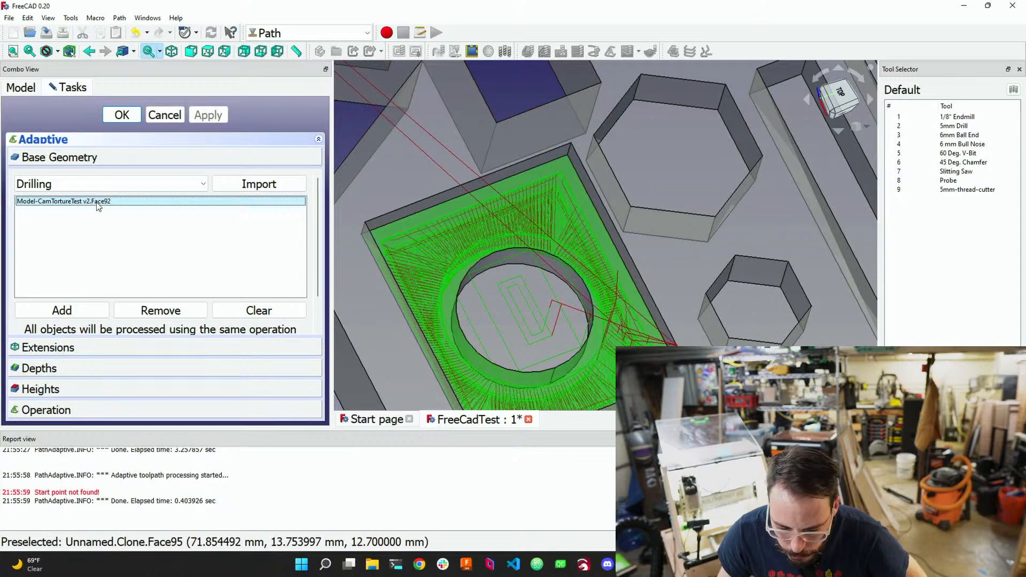
pyautogui.click(147, 311)
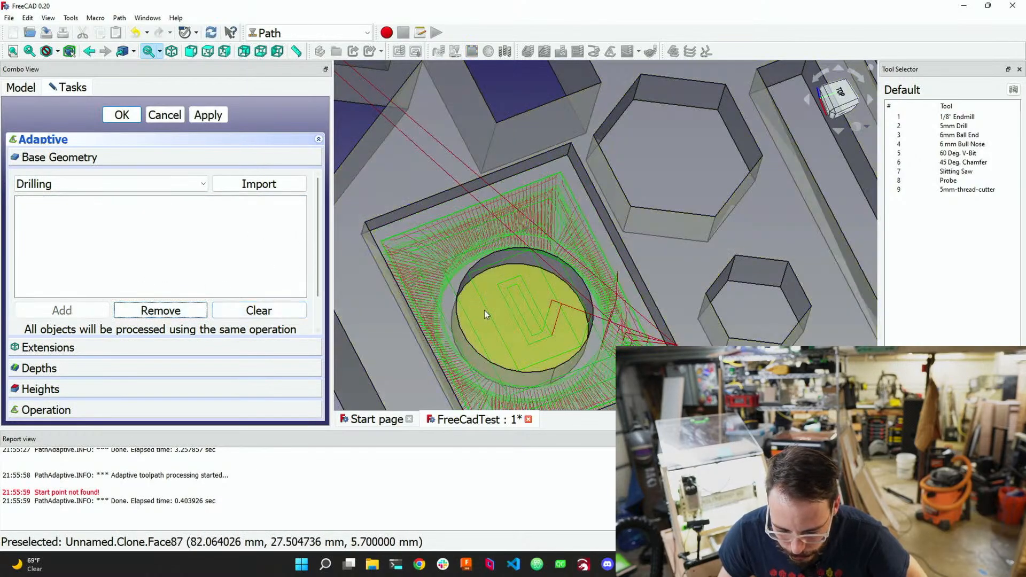
# Add the circular recess's floor face, Face87, to the Adaptive operation's base geometry and generate the toolpath
pyautogui.click(484, 311)
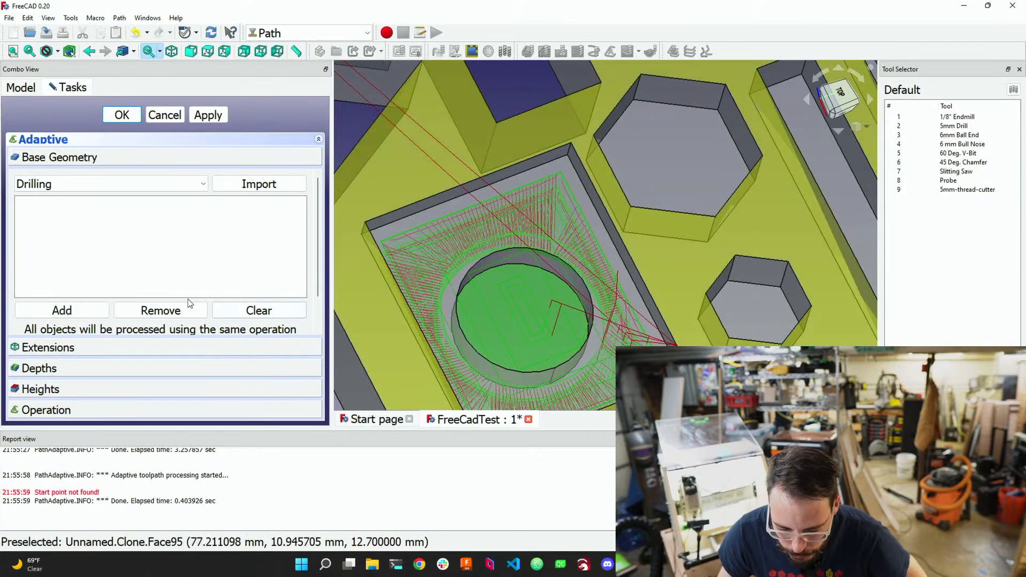
pyautogui.click(202, 116)
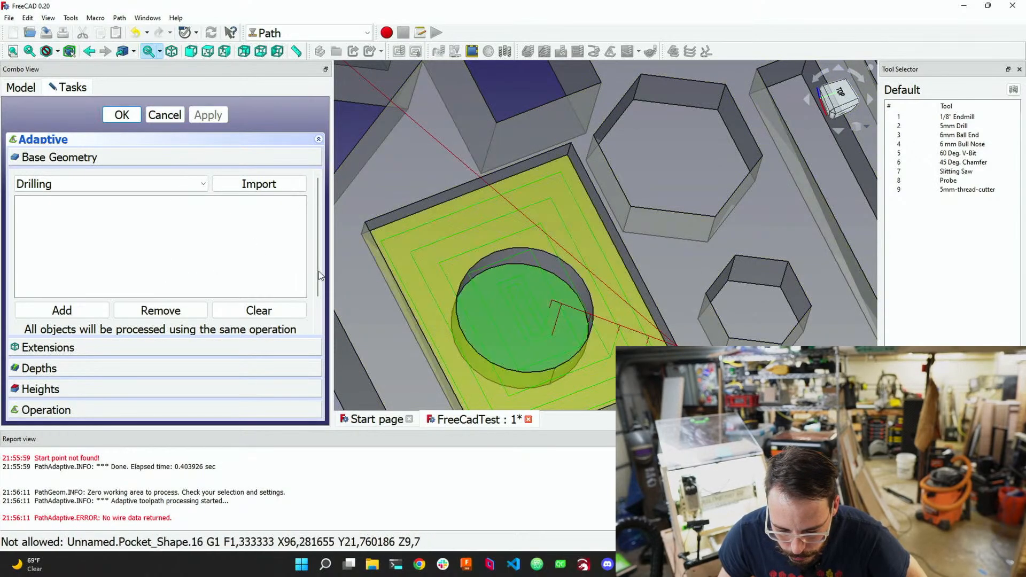
pyautogui.click(107, 311)
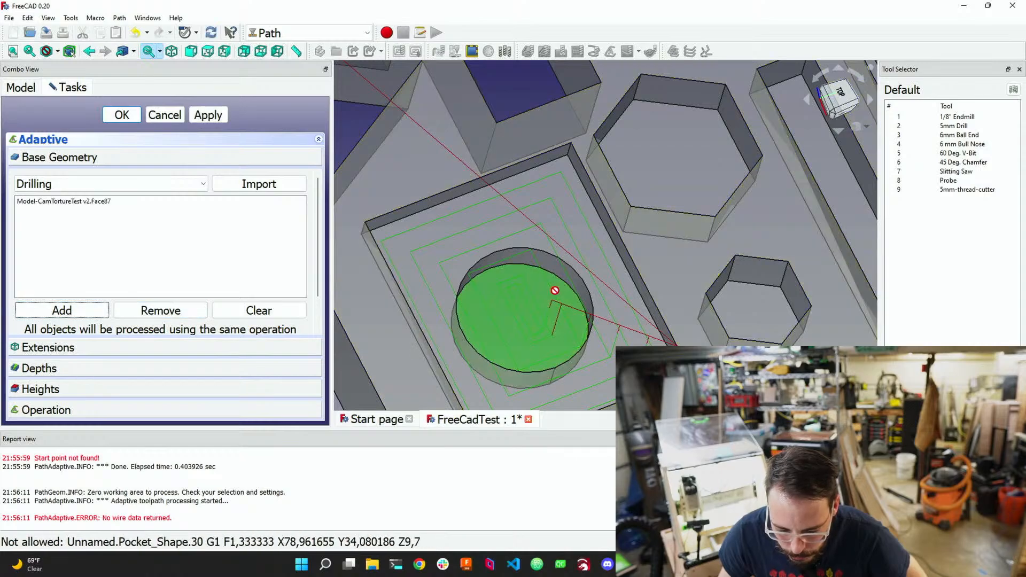
pyautogui.click(208, 115)
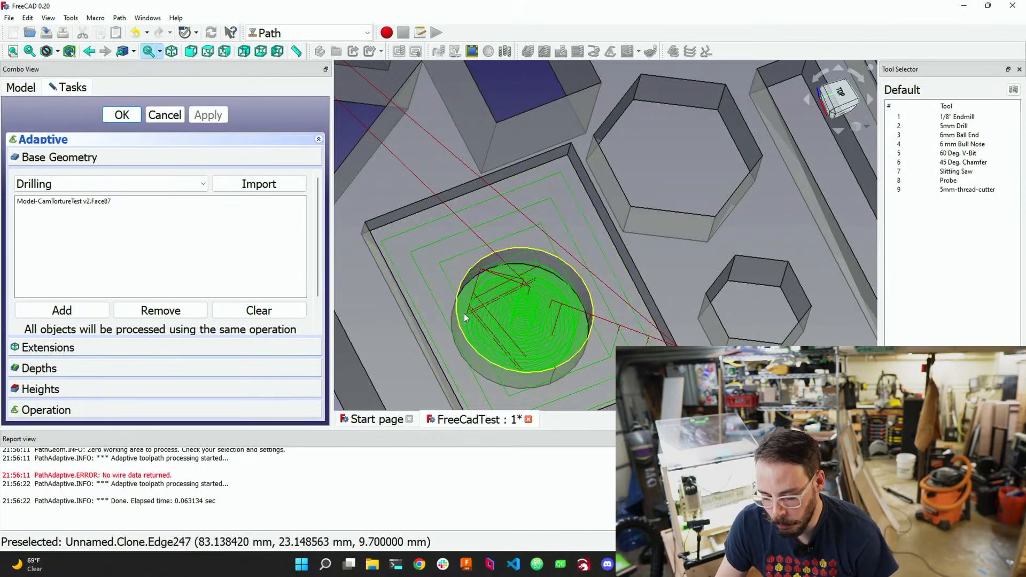
# Inspect the adaptive toolpath in the circular recess and across the whole part, and accept the Adaptive operation
pyautogui.moveTo(487, 327); pyautogui.dragTo(433, 322, button='middle')
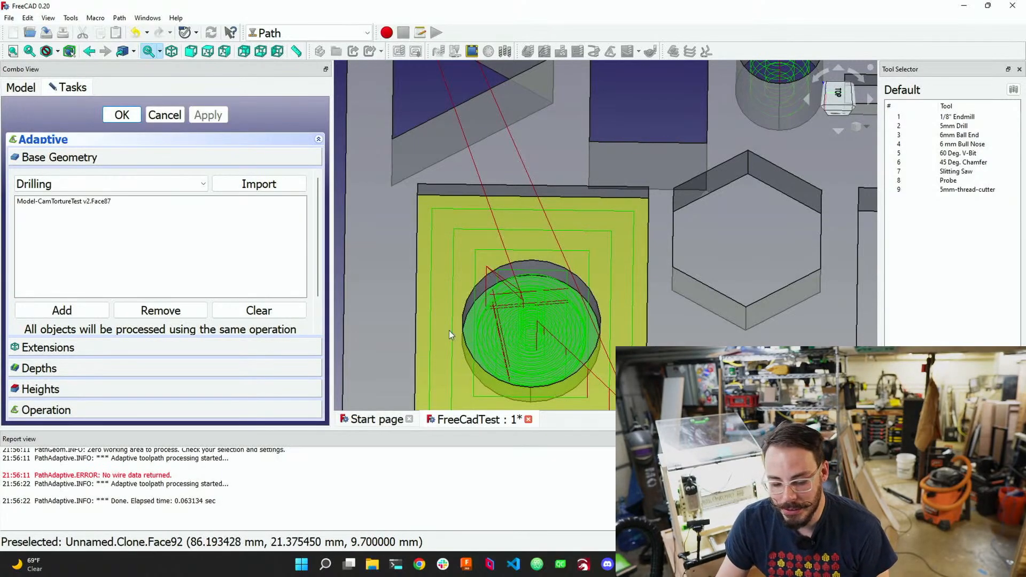
pyautogui.scroll(-1, 132, 310)
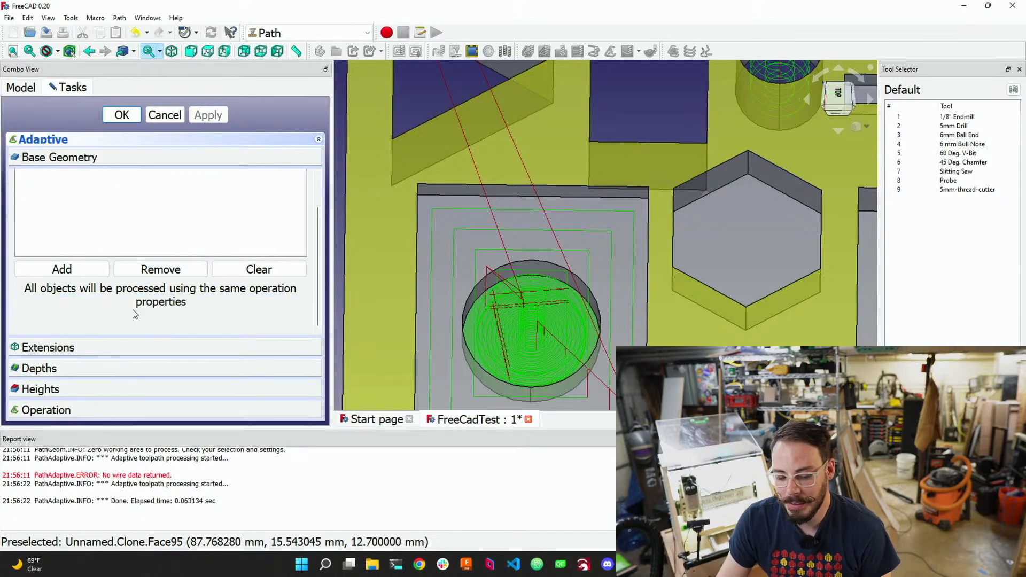
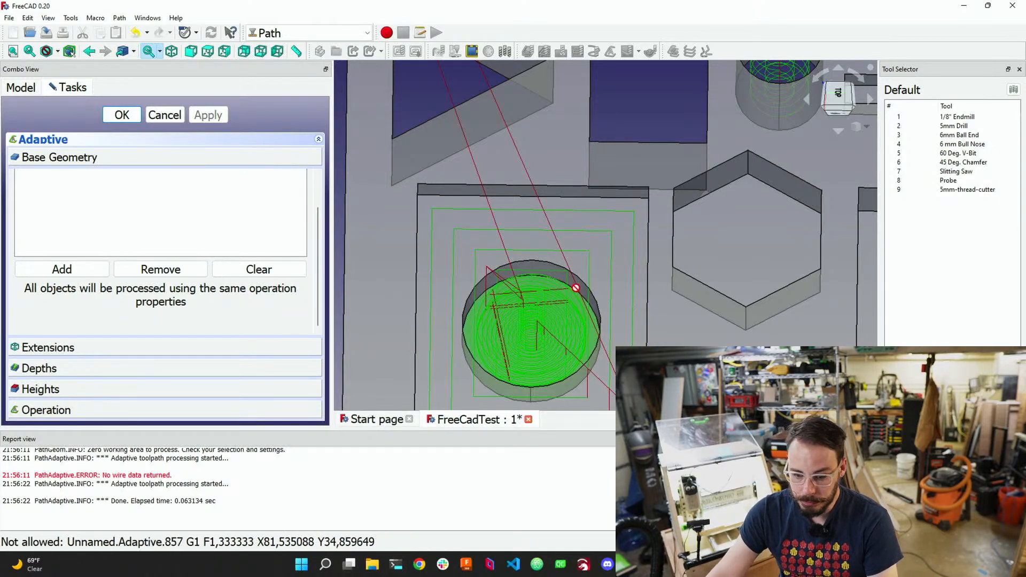
pyautogui.scroll(3, 569, 331)
pyautogui.scroll(-5, 570, 331)
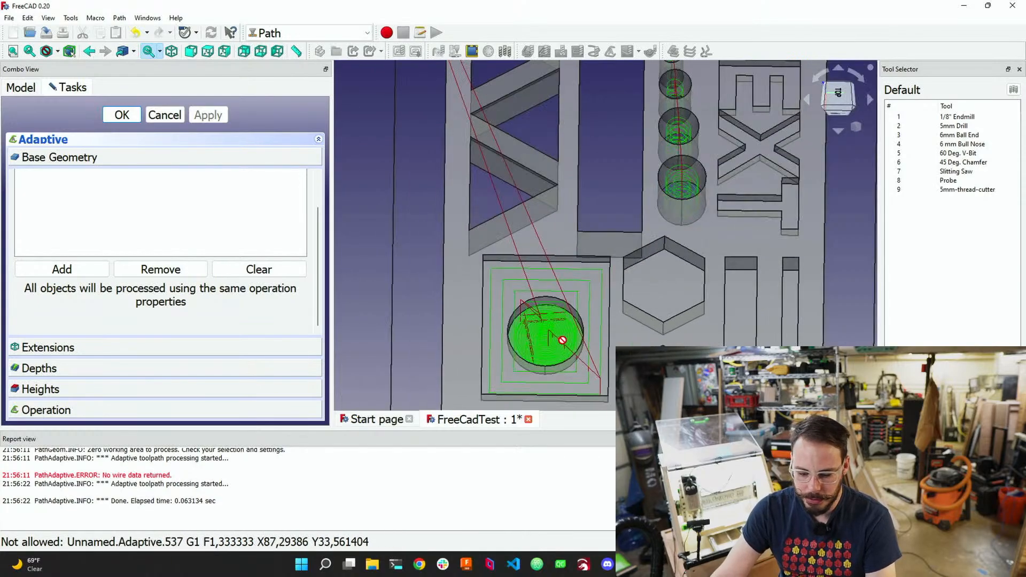
pyautogui.scroll(-2, 563, 340)
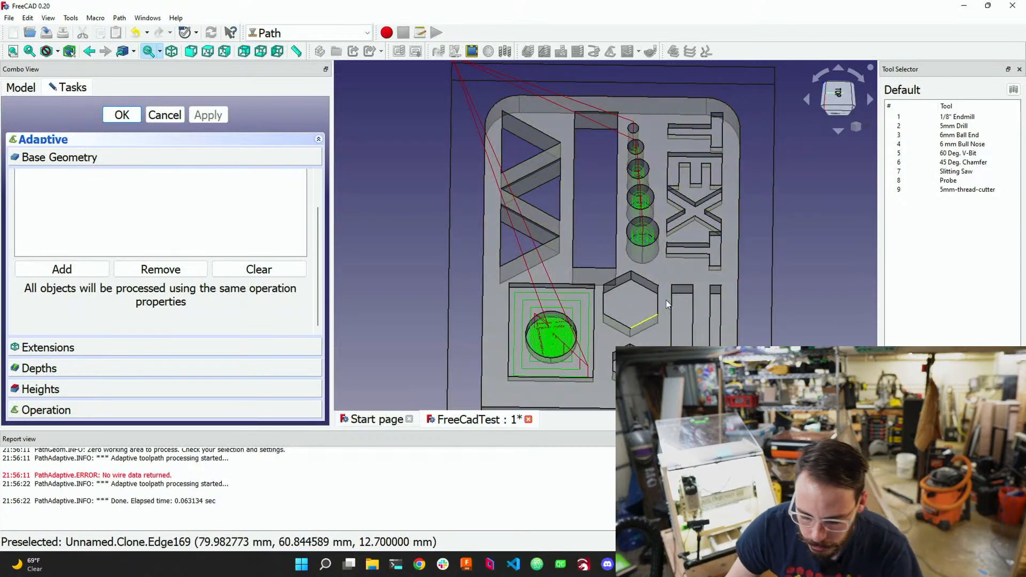
pyautogui.scroll(-3, 579, 310)
pyautogui.scroll(6, 593, 299)
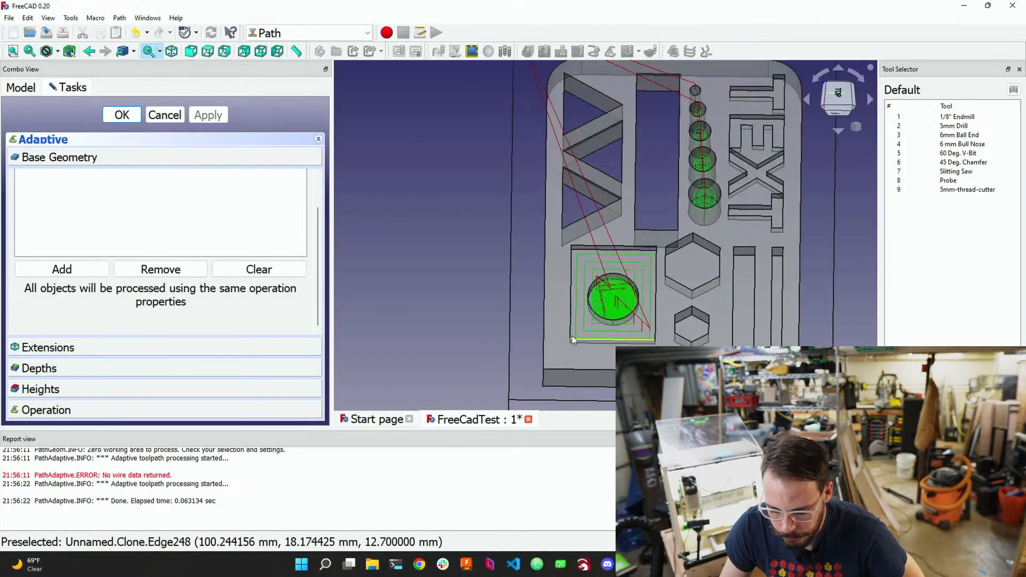
pyautogui.scroll(-5, 605, 284)
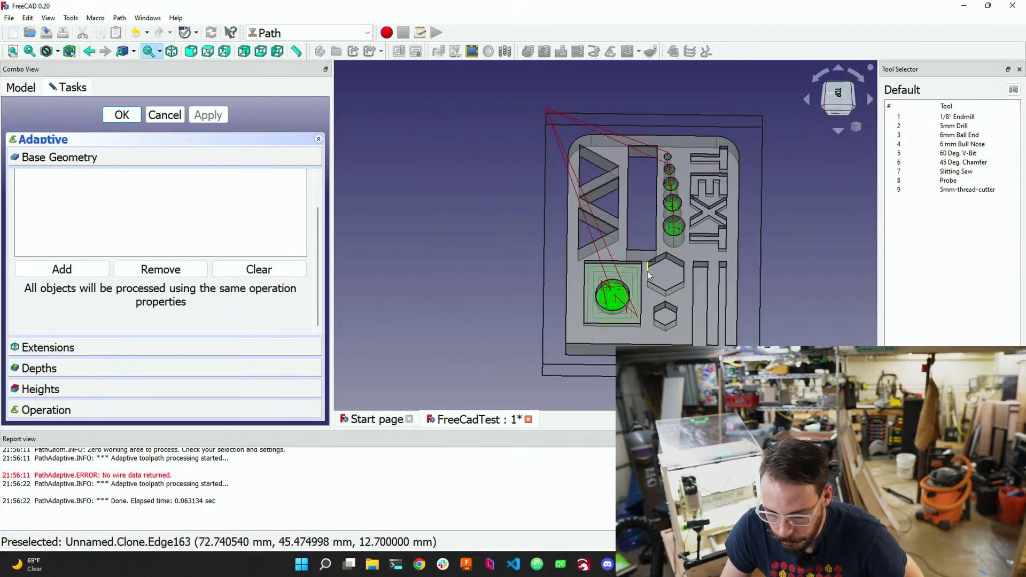
pyautogui.scroll(5, 688, 274)
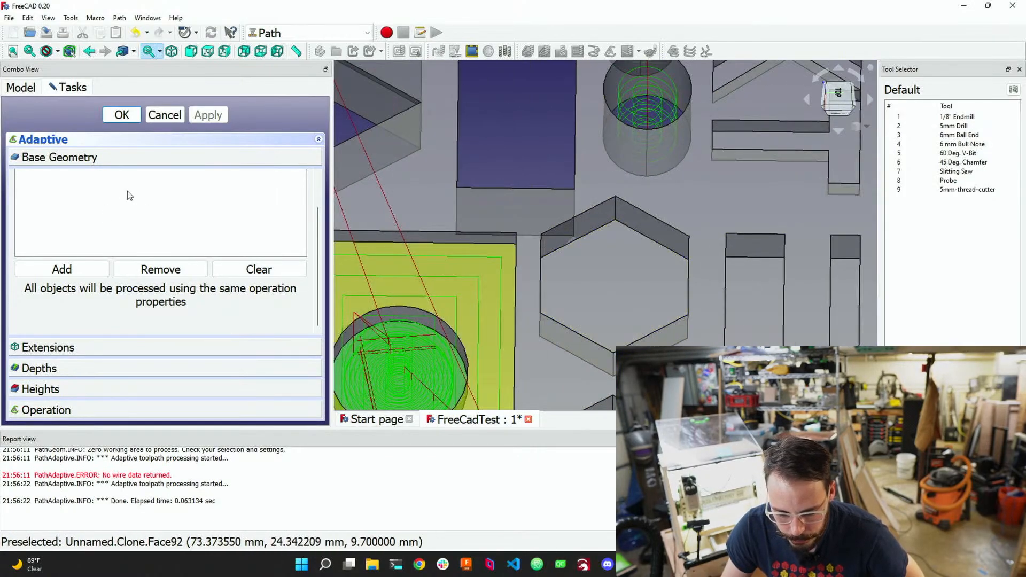
pyautogui.click(122, 115)
# Create a 3D Pocket operation and select the floors of the two hexagonal recesses
pyautogui.scroll(-4, 662, 275)
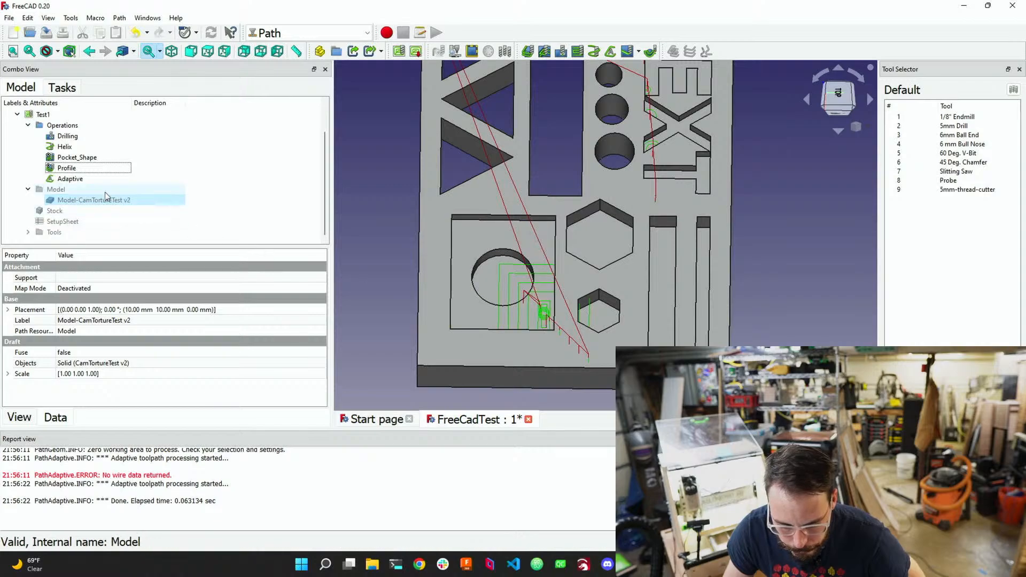
pyautogui.click(66, 180)
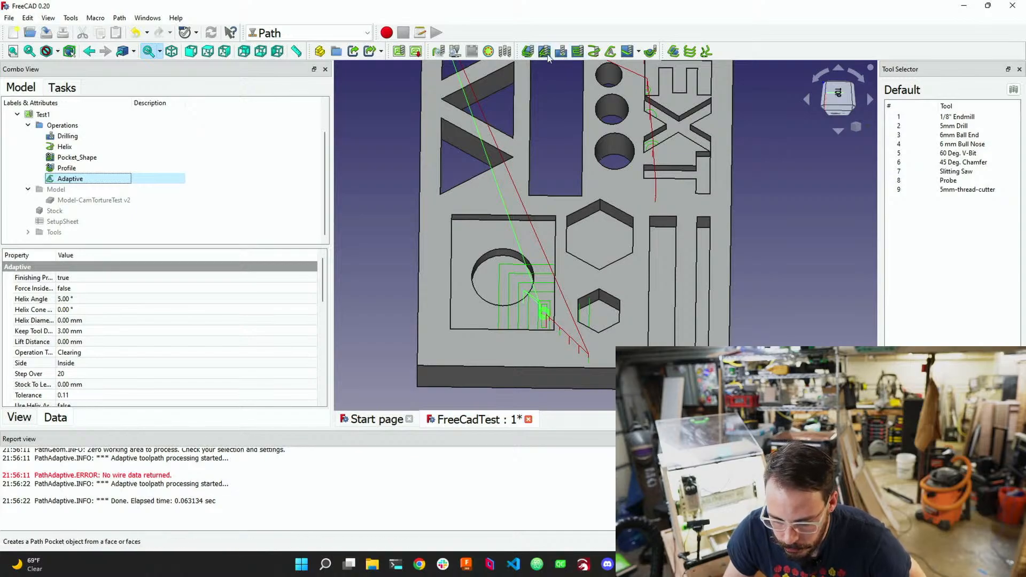
pyautogui.click(649, 54)
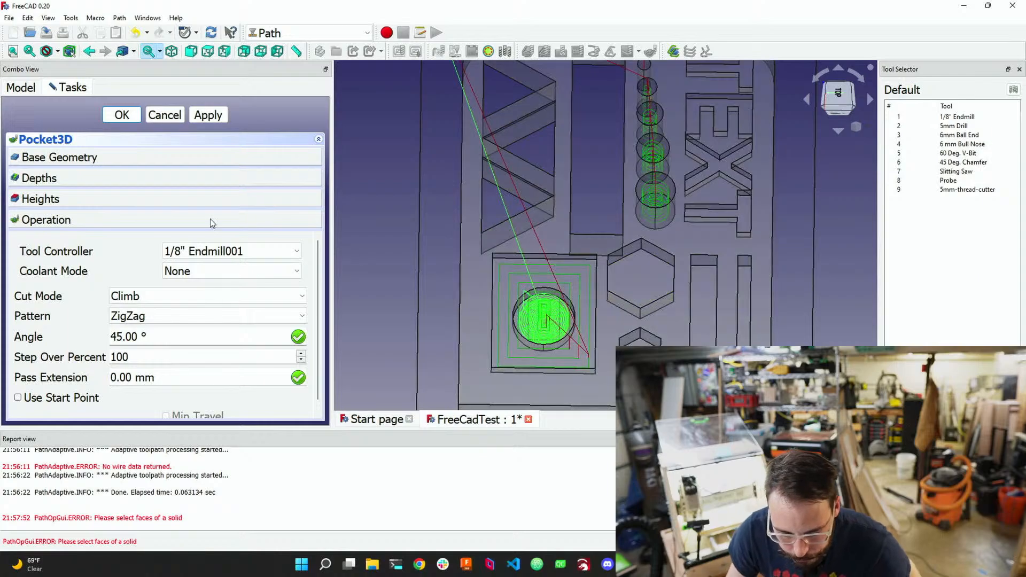
pyautogui.click(184, 159)
pyautogui.click(62, 310)
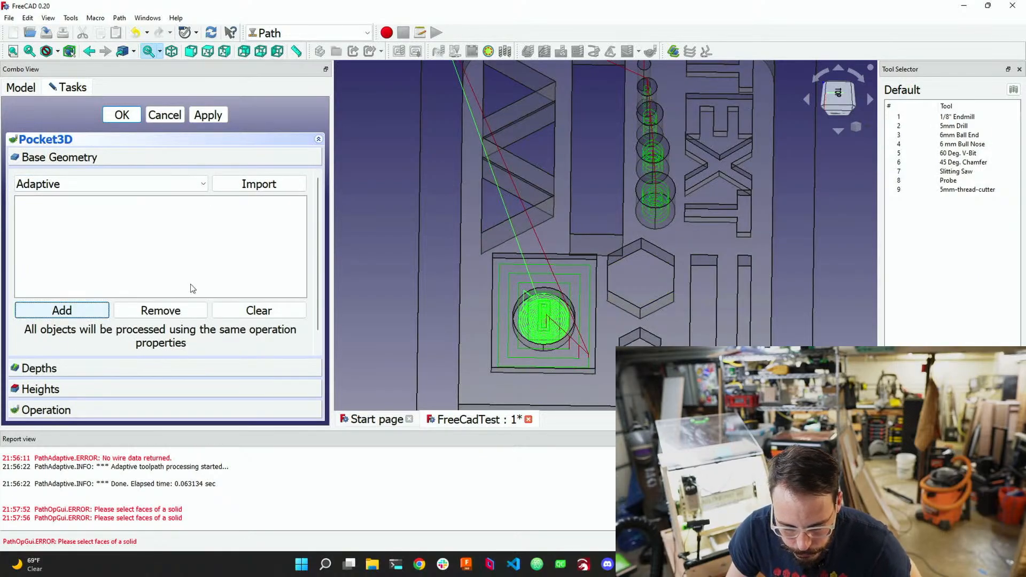
pyautogui.click(641, 274)
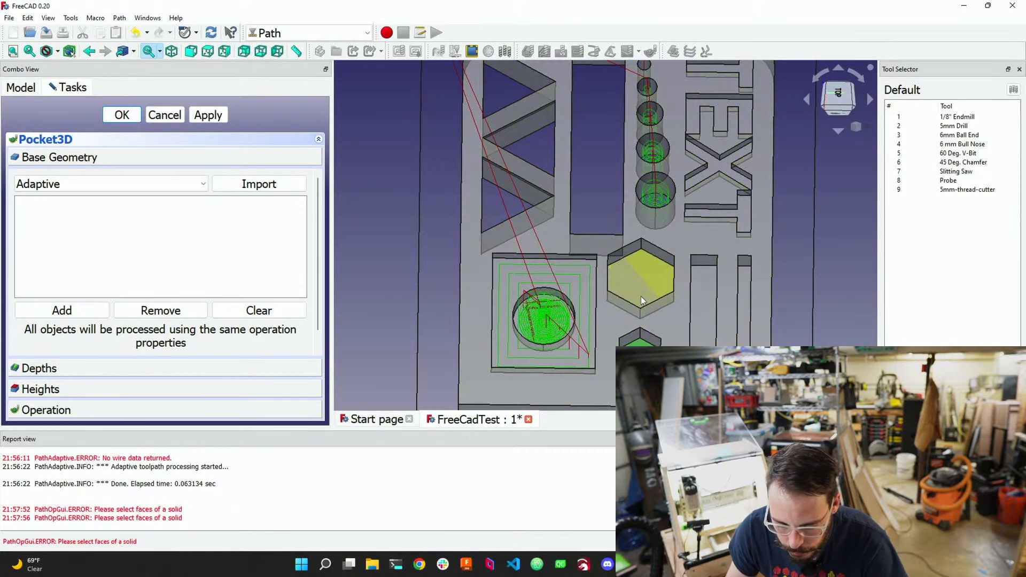
pyautogui.click(637, 294)
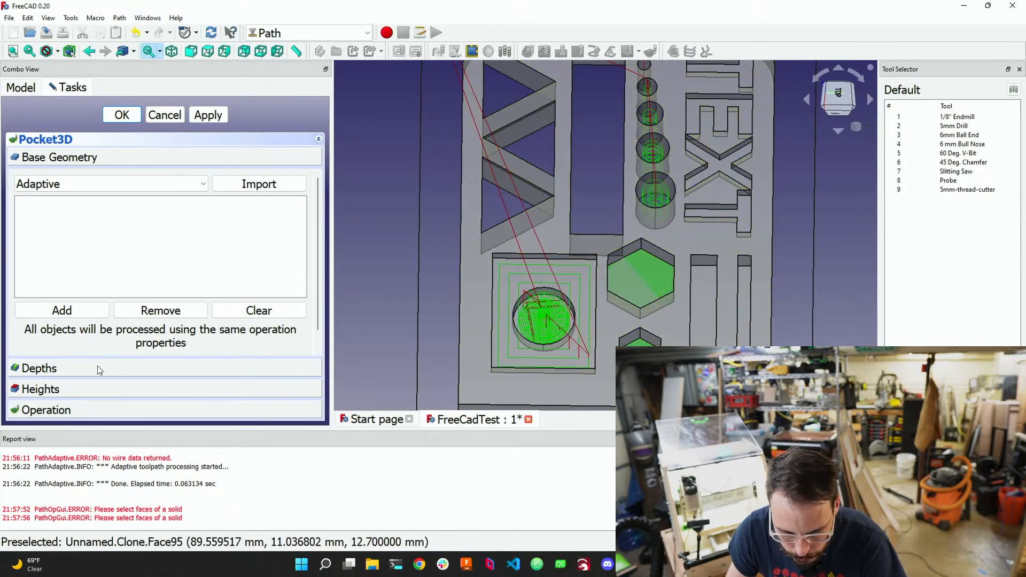
# Review the 3D Pocket's depths and heights, set its ZigZag pattern angle to 42° and generate the toolpath
pyautogui.click(99, 369)
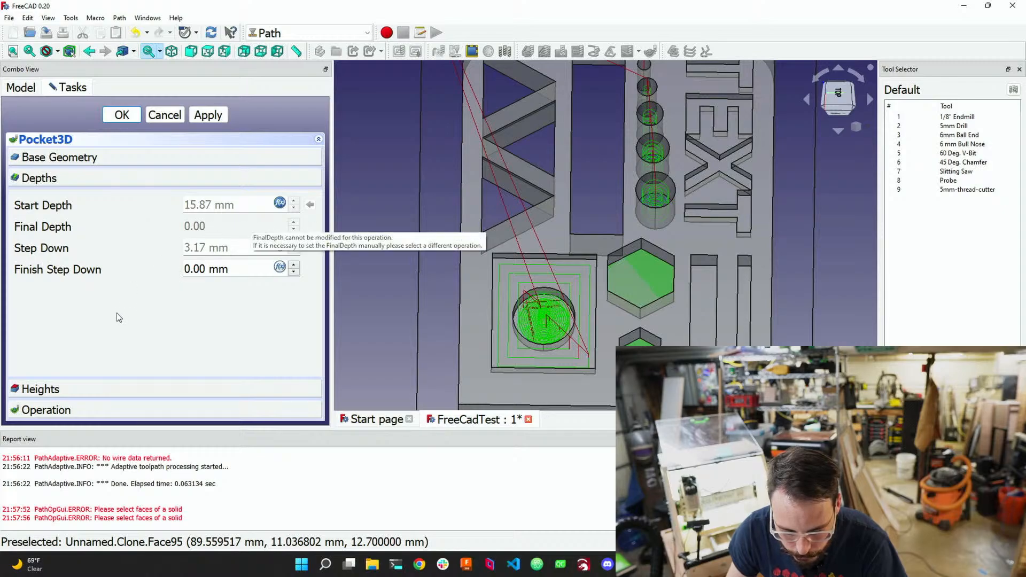
pyautogui.click(114, 388)
pyautogui.click(115, 410)
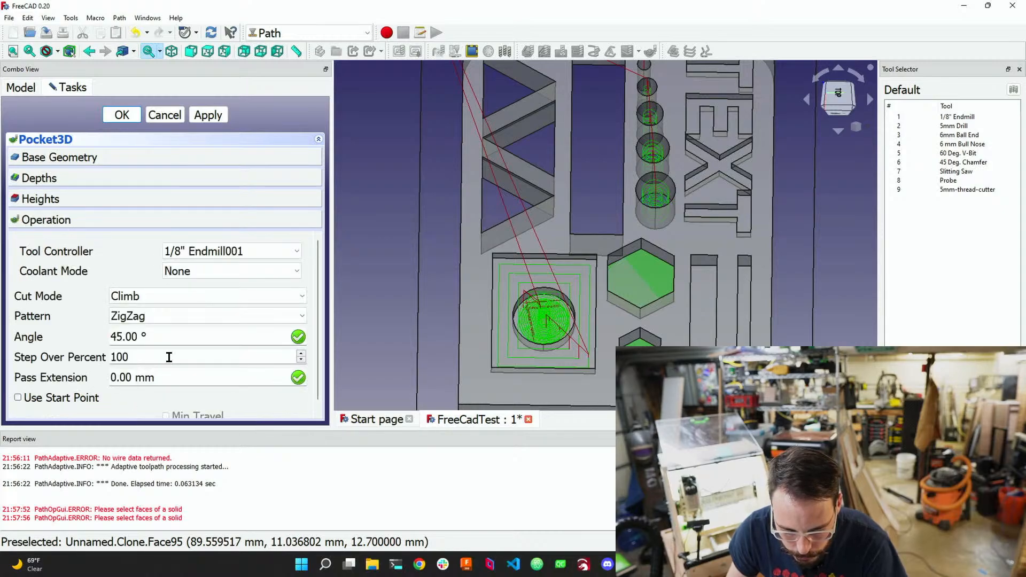
pyautogui.click(141, 337)
pyautogui.scroll(-3, 141, 344)
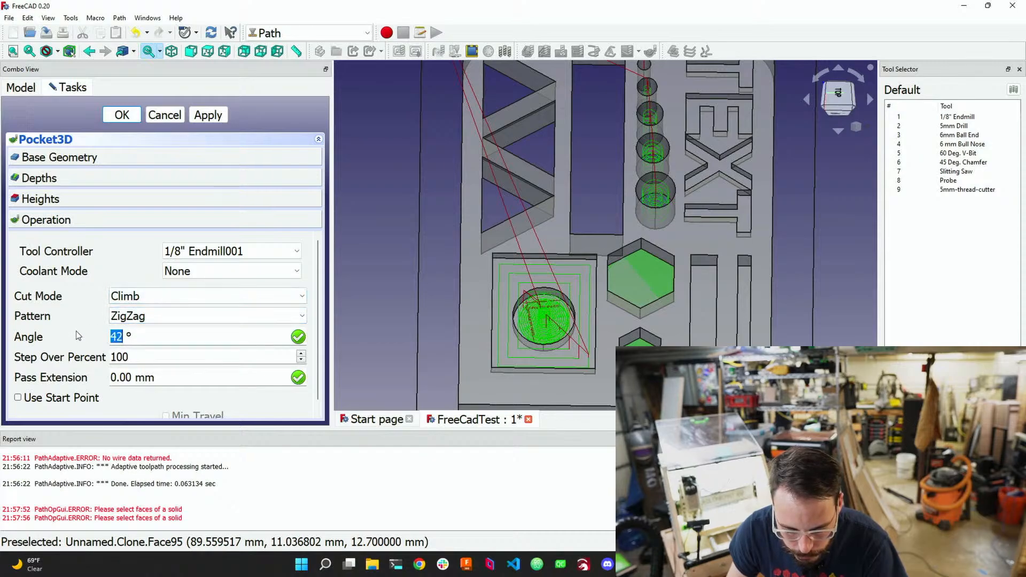
pyautogui.scroll(-2, 76, 331)
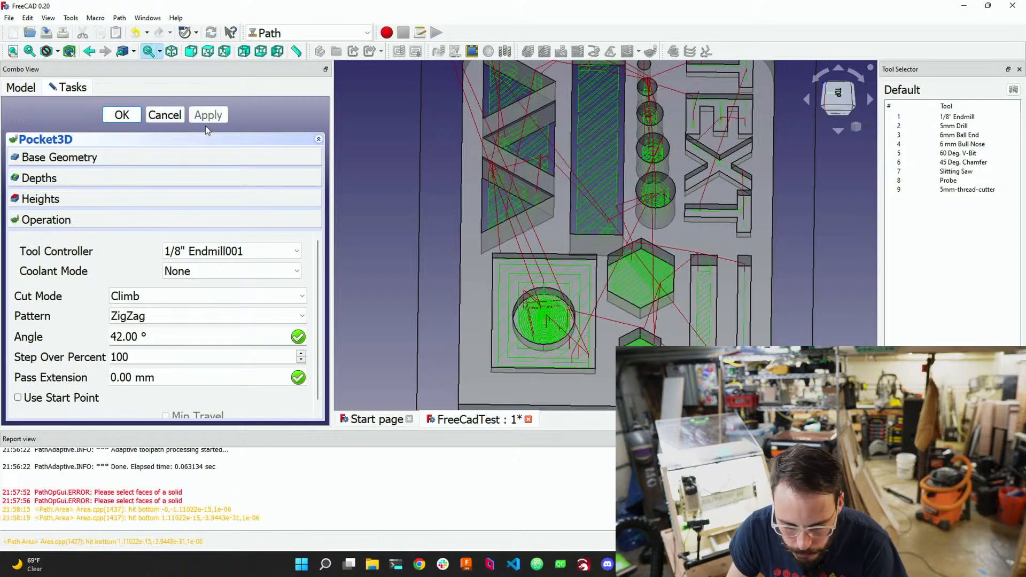
# Add the two hexagonal recess floors, Face63 and Face56, to the 3D Pocket's base geometry and regenerate the toolpath
pyautogui.click(156, 158)
pyautogui.click(141, 184)
pyautogui.click(141, 184)
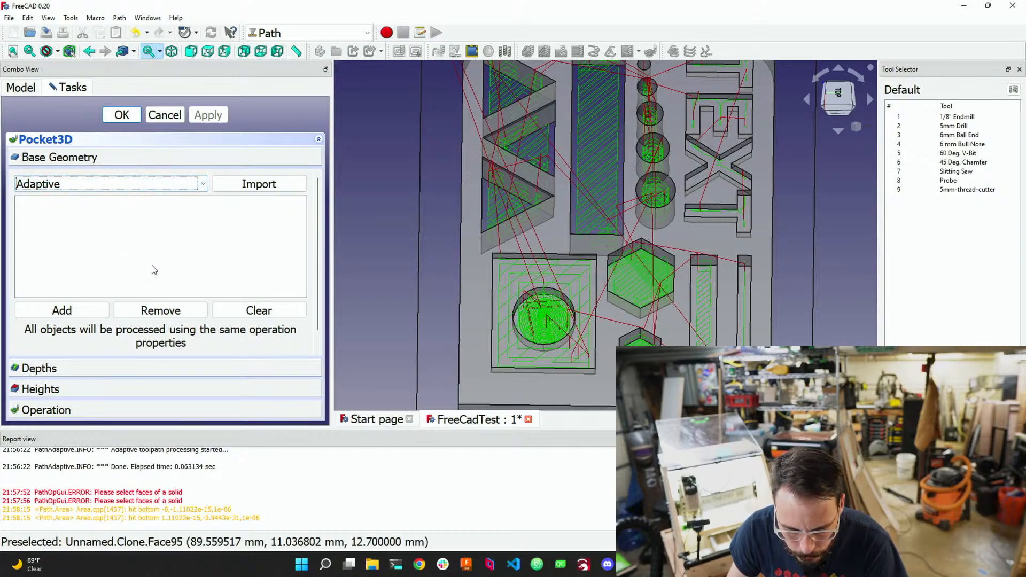
pyautogui.click(230, 313)
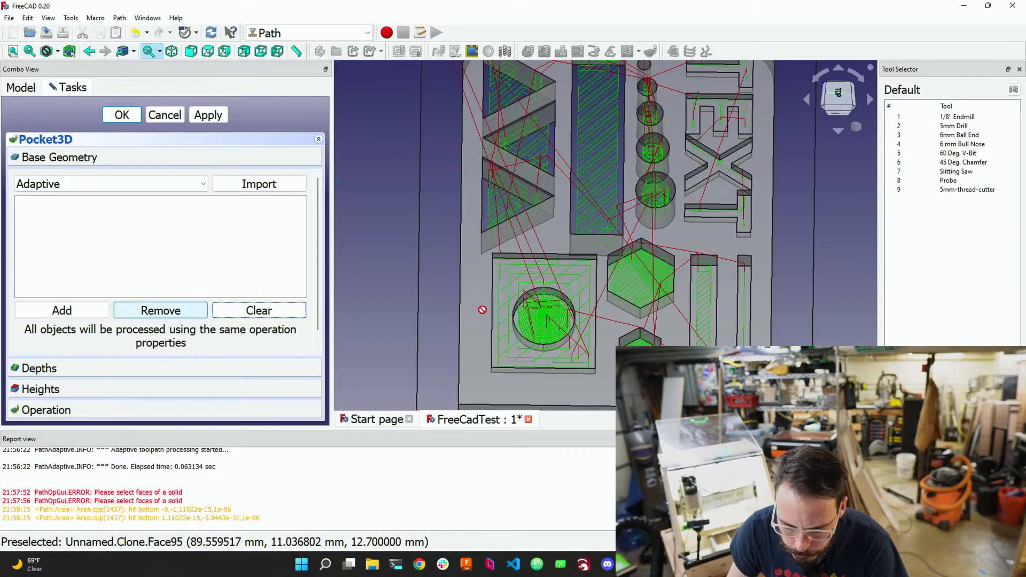
pyautogui.click(87, 312)
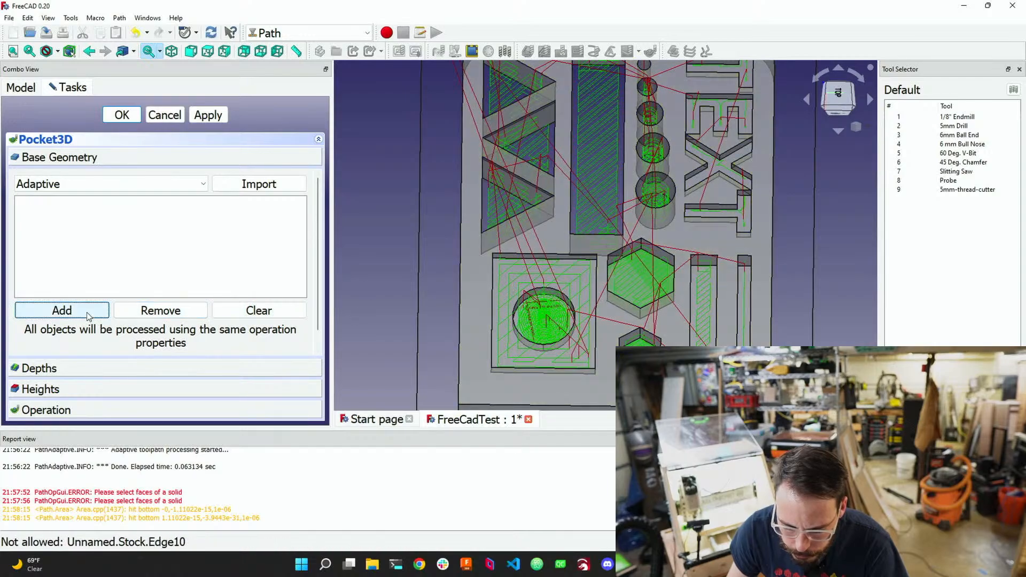
pyautogui.click(212, 117)
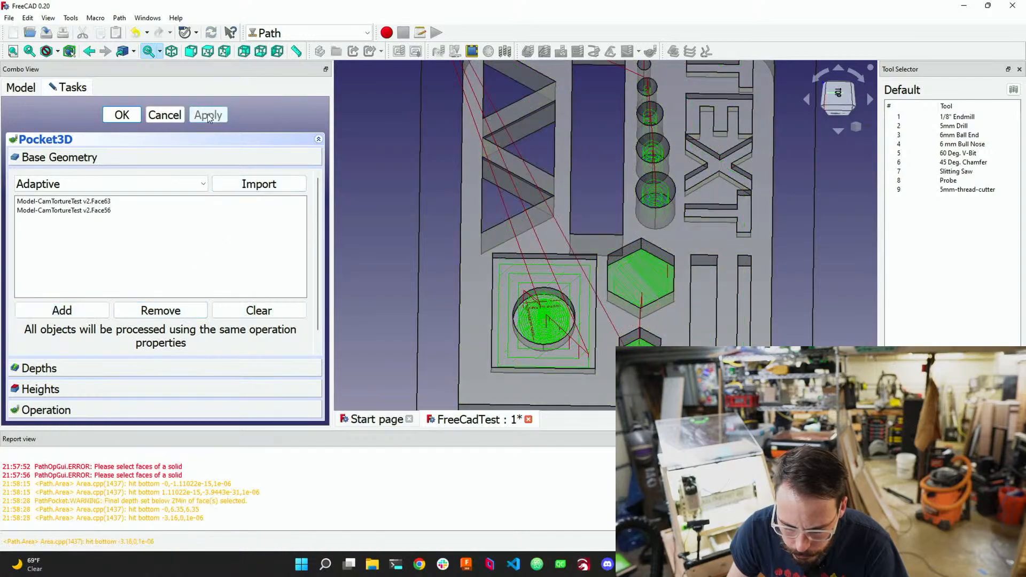
# Inspect the 3D Pocket toolpath in both hexagonal recesses from several angles and accept the operation
pyautogui.scroll(3, 672, 300)
pyautogui.moveTo(666, 298); pyautogui.dragTo(588, 230, button='middle')
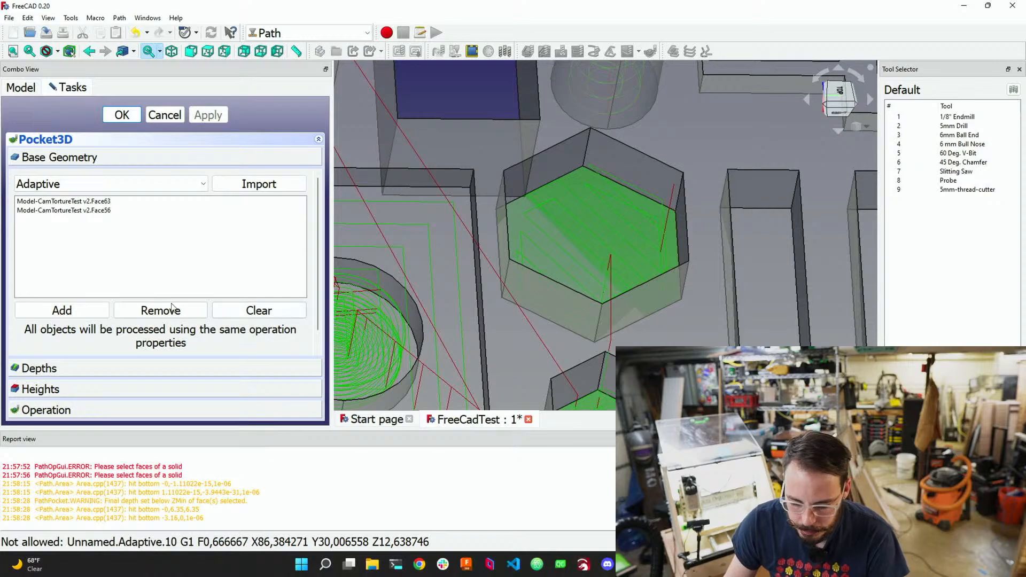
pyautogui.scroll(-4, 524, 259)
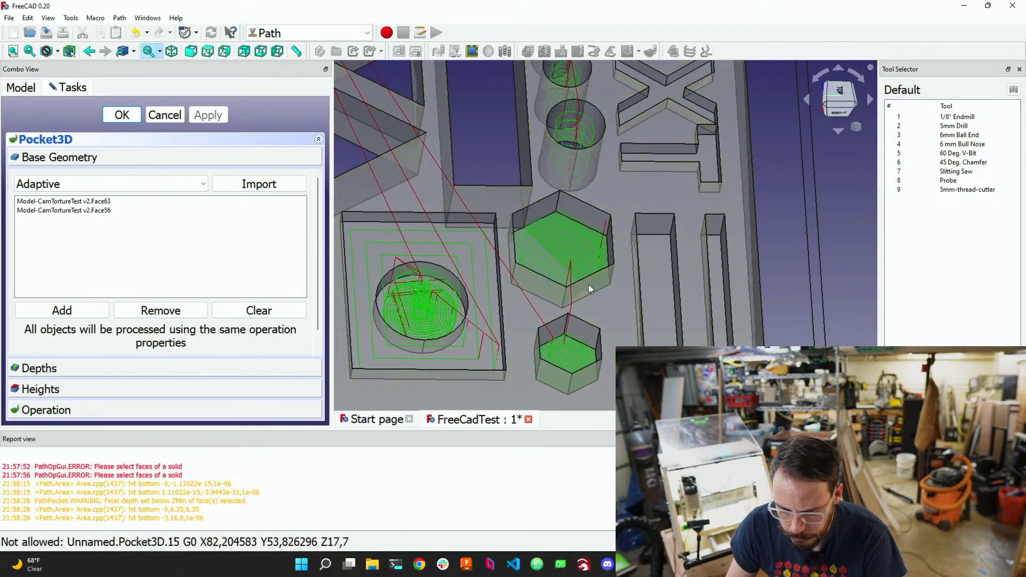
pyautogui.moveTo(577, 263); pyautogui.dragTo(546, 255, button='middle')
pyautogui.press('2')
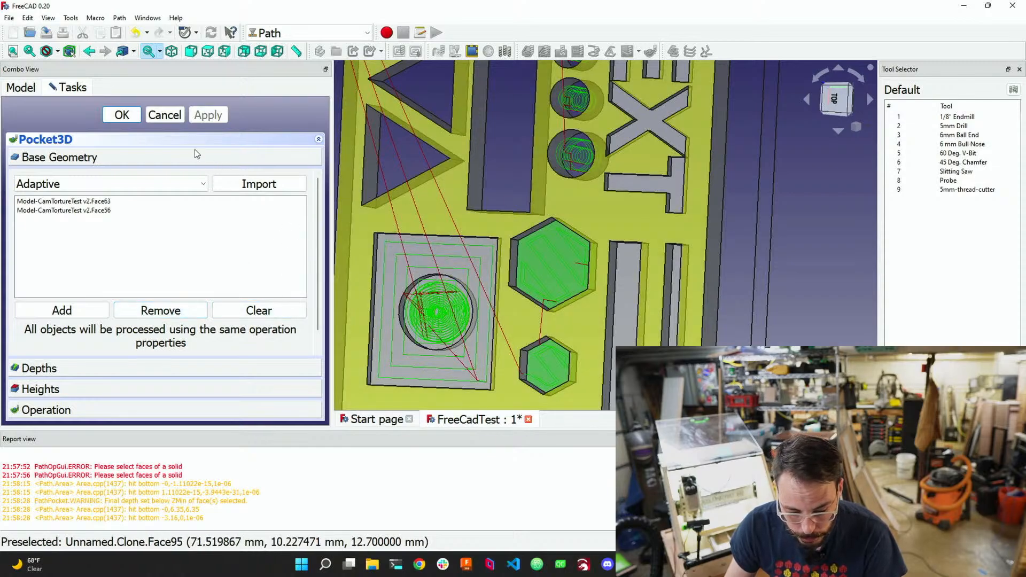
pyautogui.click(123, 115)
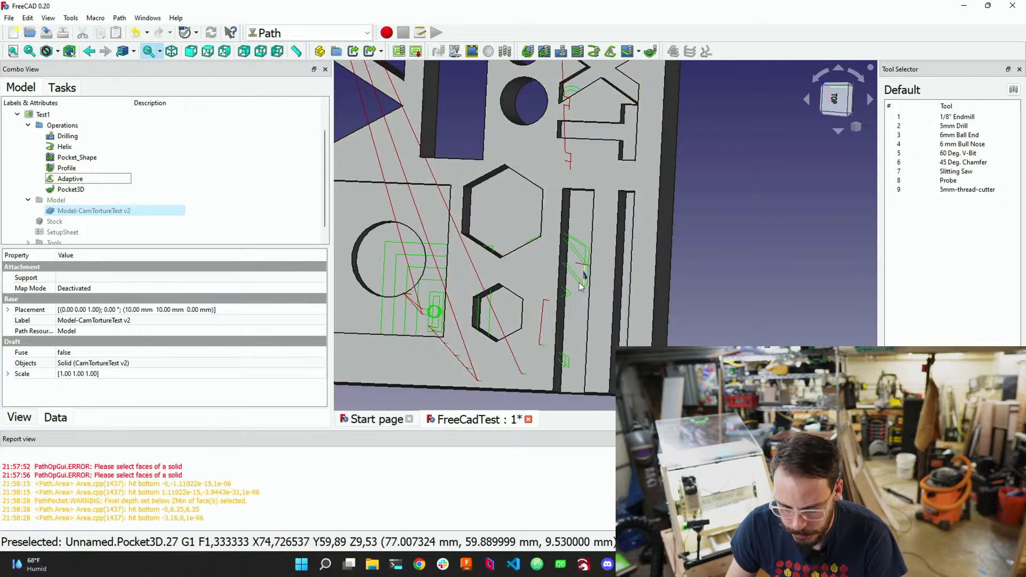
# Start a Profile operation on the two hexagonal recess floors, Face63 and Face56, and review its base geometry and depths
pyautogui.click(527, 52)
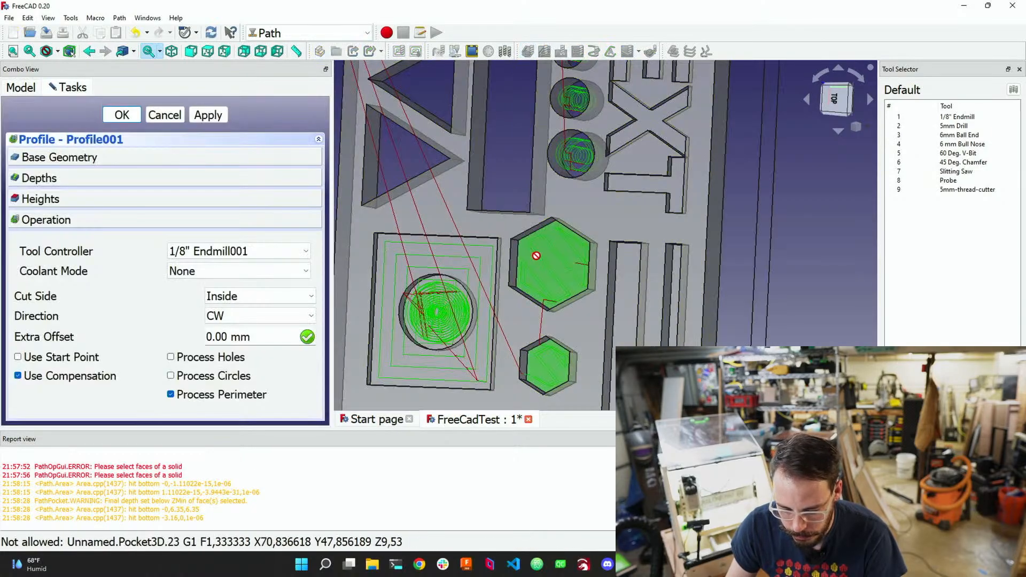
pyautogui.click(107, 157)
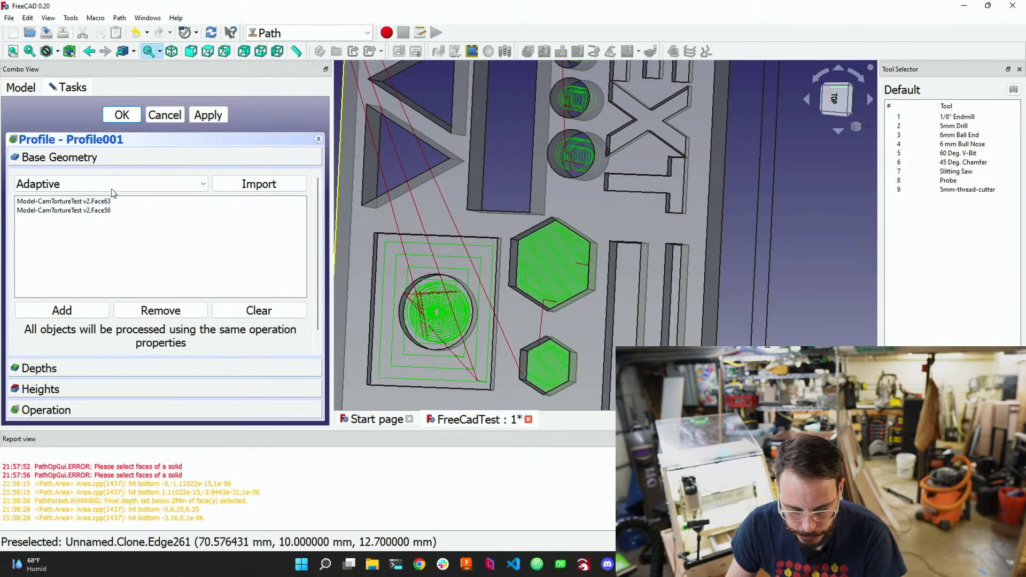
pyautogui.scroll(-1, 102, 265)
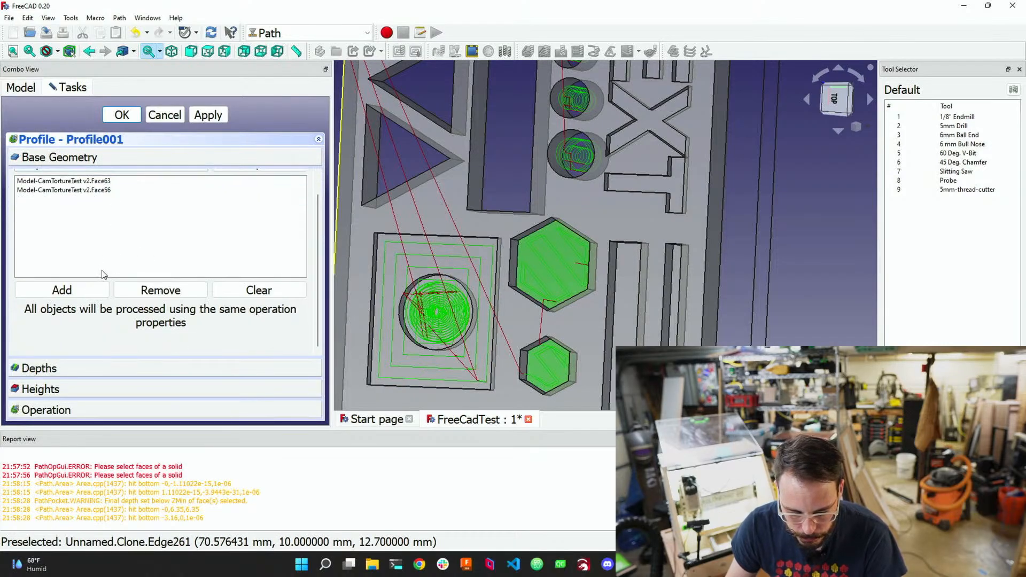
pyautogui.click(109, 368)
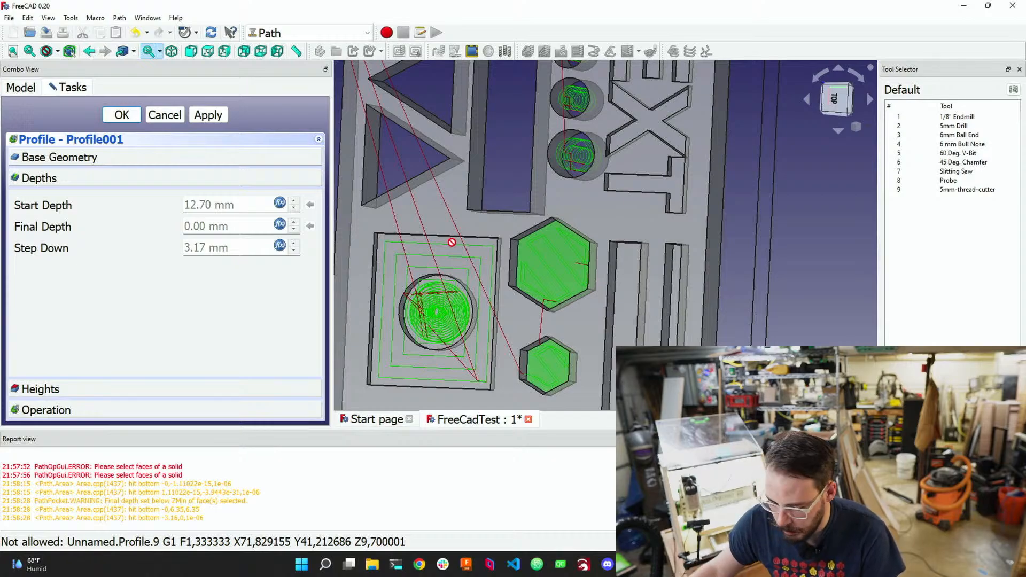
# Set the hexagon profile's final depth to 8.7 mm, then generate the toolpath and accept the operation
pyautogui.click(279, 224)
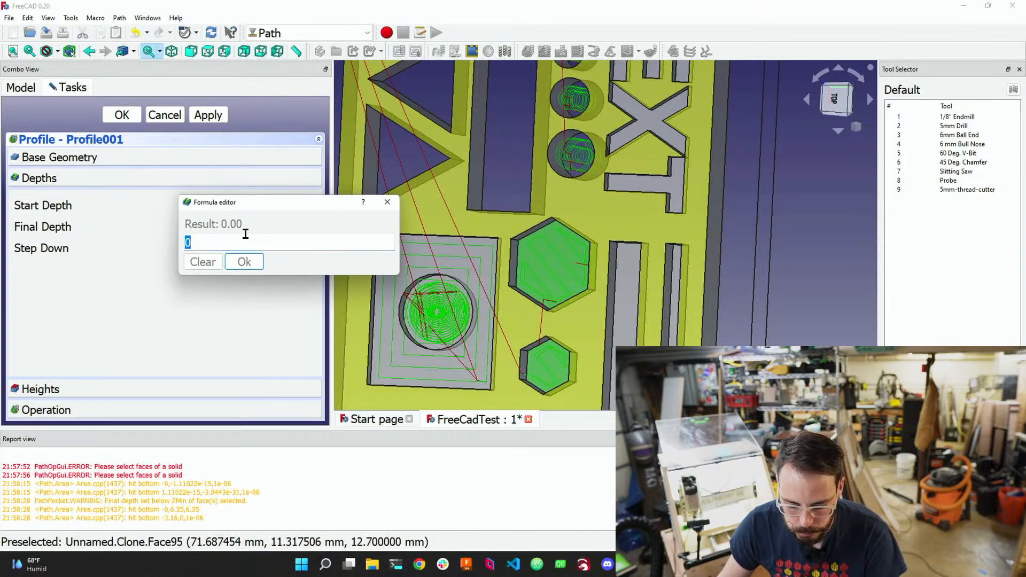
pyautogui.write('8.7')
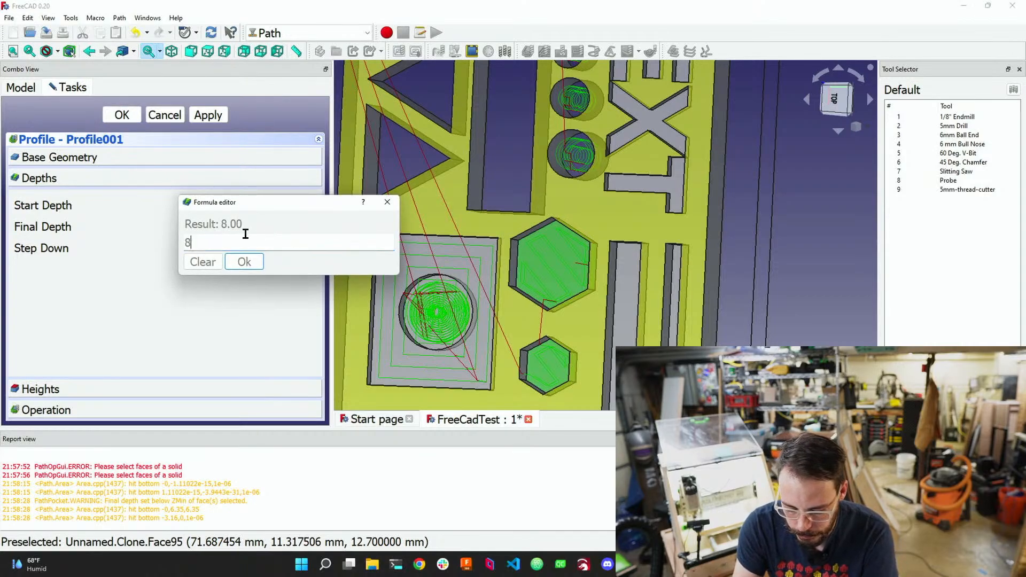
pyautogui.click(242, 261)
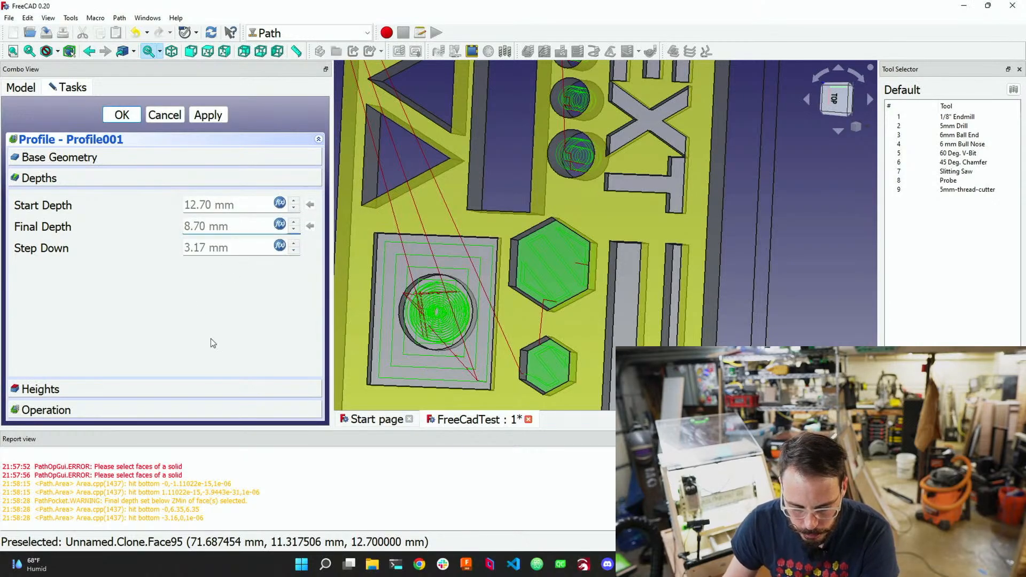
pyautogui.click(208, 115)
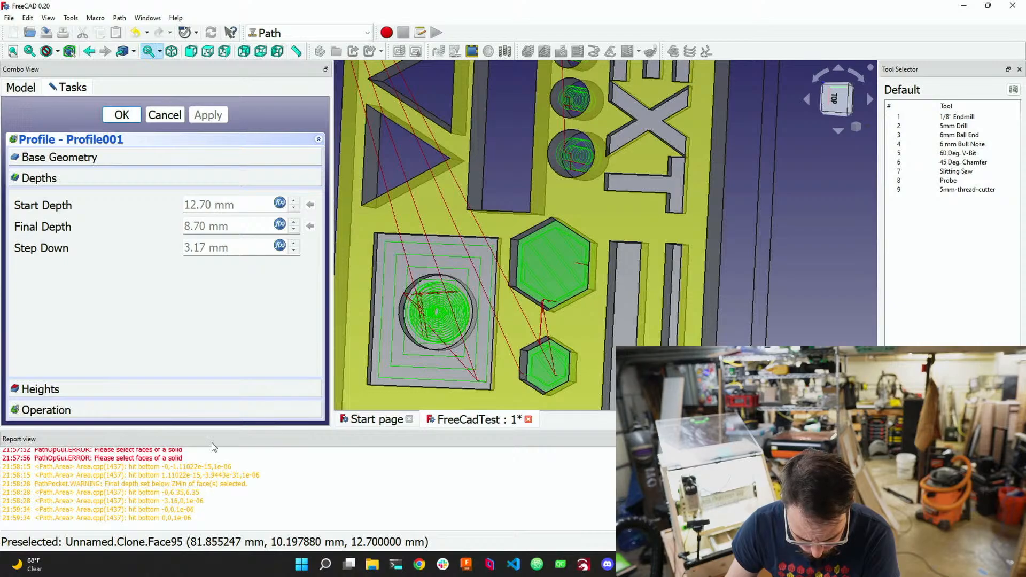
pyautogui.click(122, 115)
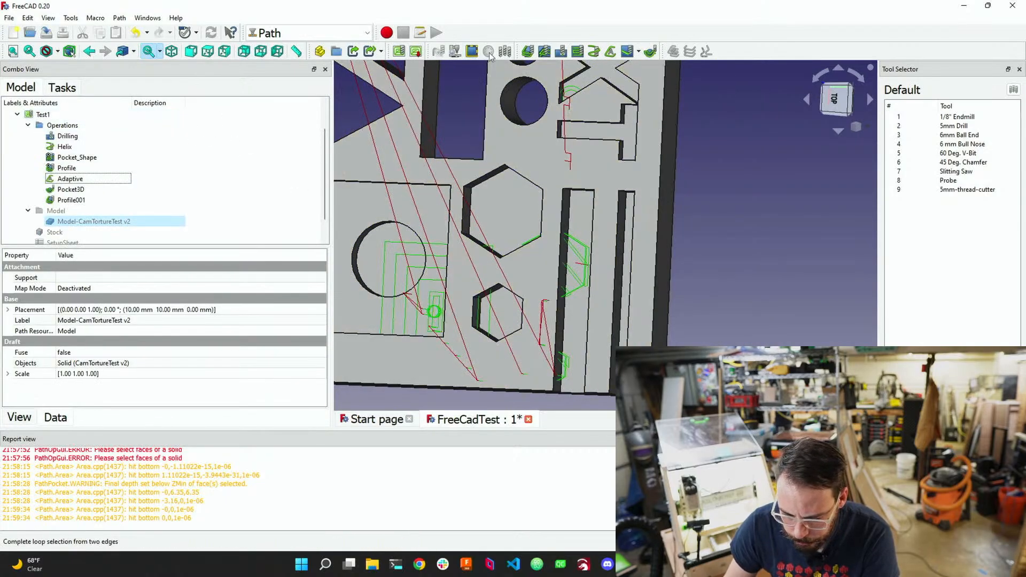
# Create another Profile operation and clear the hexagon faces from its base geometry
pyautogui.click(532, 56)
pyautogui.scroll(-5, 604, 316)
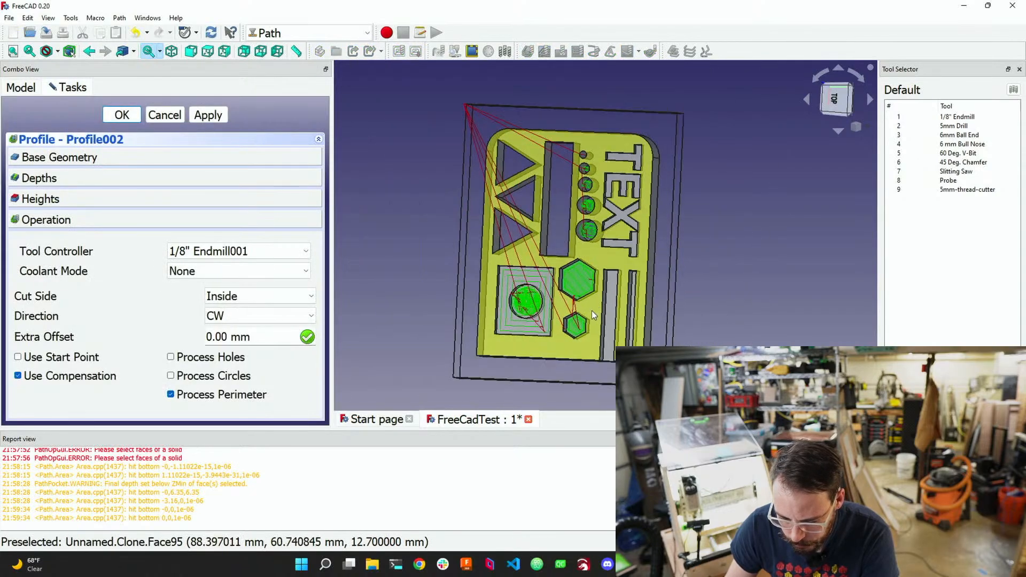
pyautogui.scroll(-4, 612, 332)
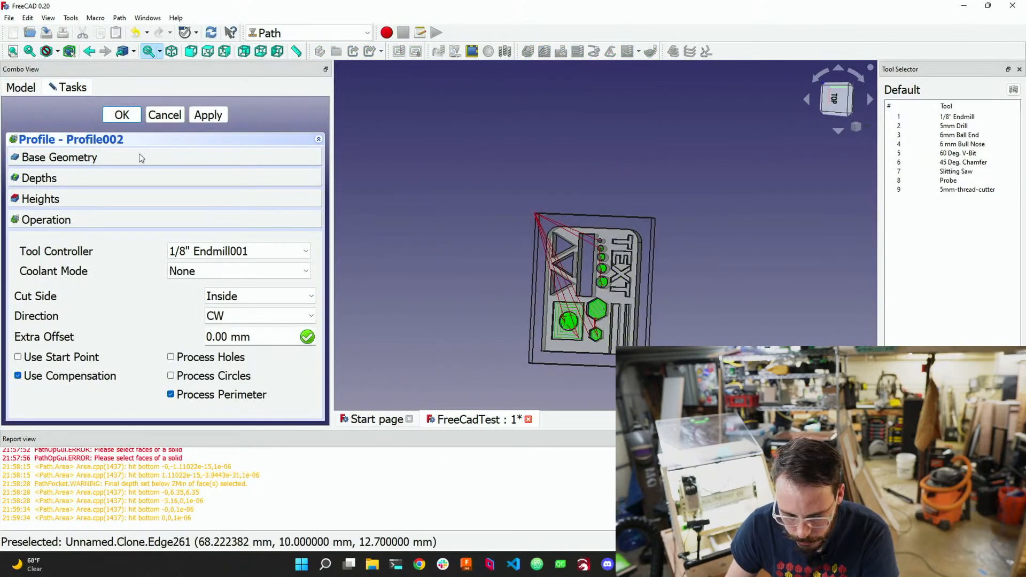
pyautogui.click(116, 158)
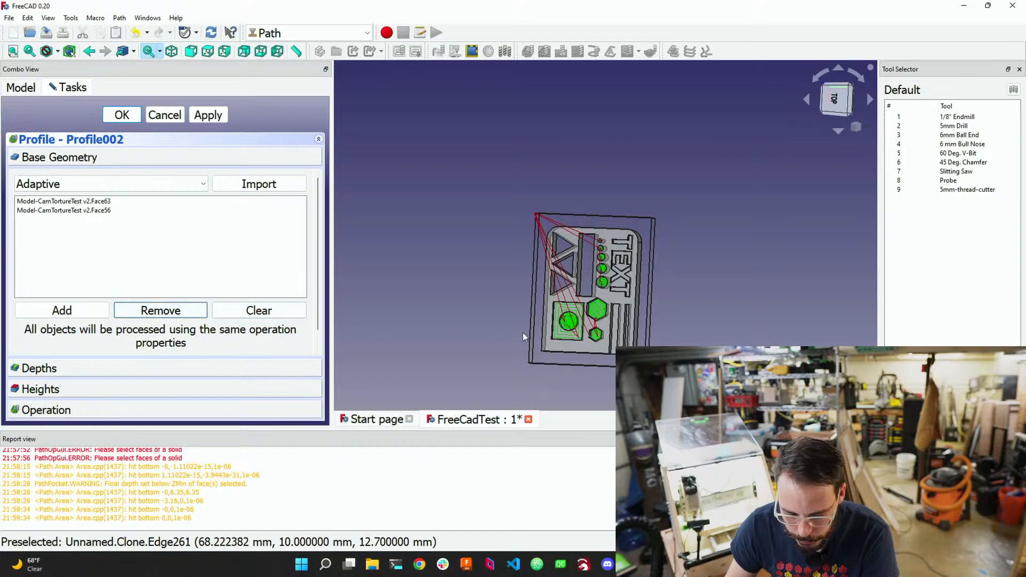
pyautogui.click(258, 311)
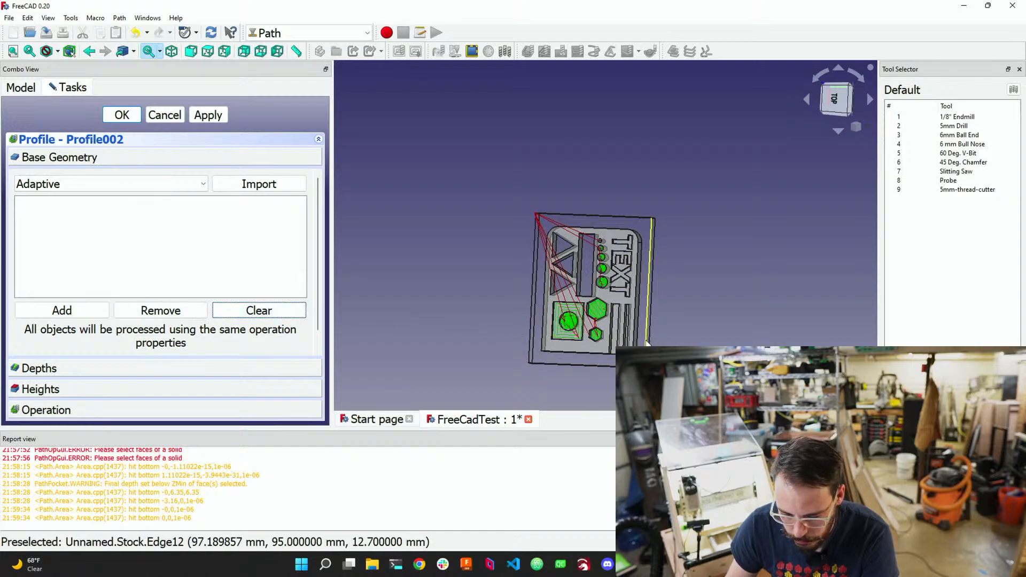
# Add the floors of the two long slots, Face84 and Face80, to the Profile's base geometry
pyautogui.scroll(5, 592, 340)
pyautogui.scroll(2, 592, 335)
pyautogui.click(527, 328)
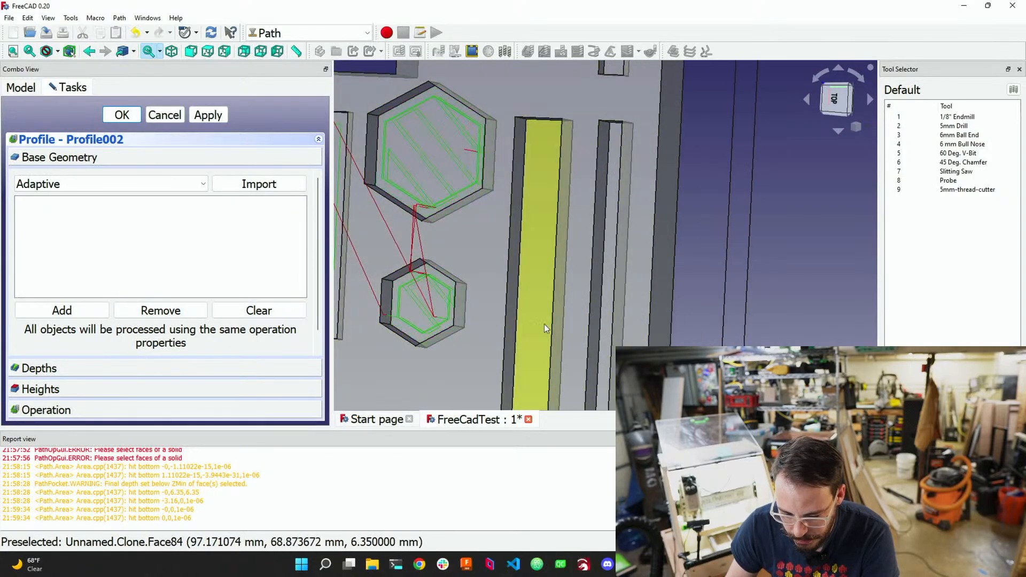
pyautogui.keyDown('ctrl'); pyautogui.click(600, 313); pyautogui.keyUp('ctrl')
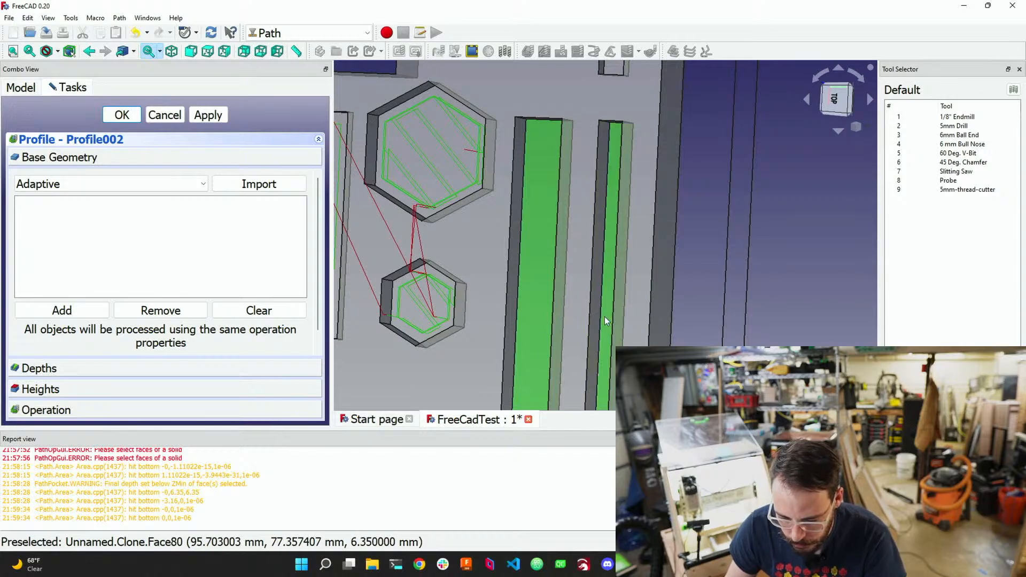
pyautogui.moveTo(515, 300); pyautogui.dragTo(585, 319, button='middle')
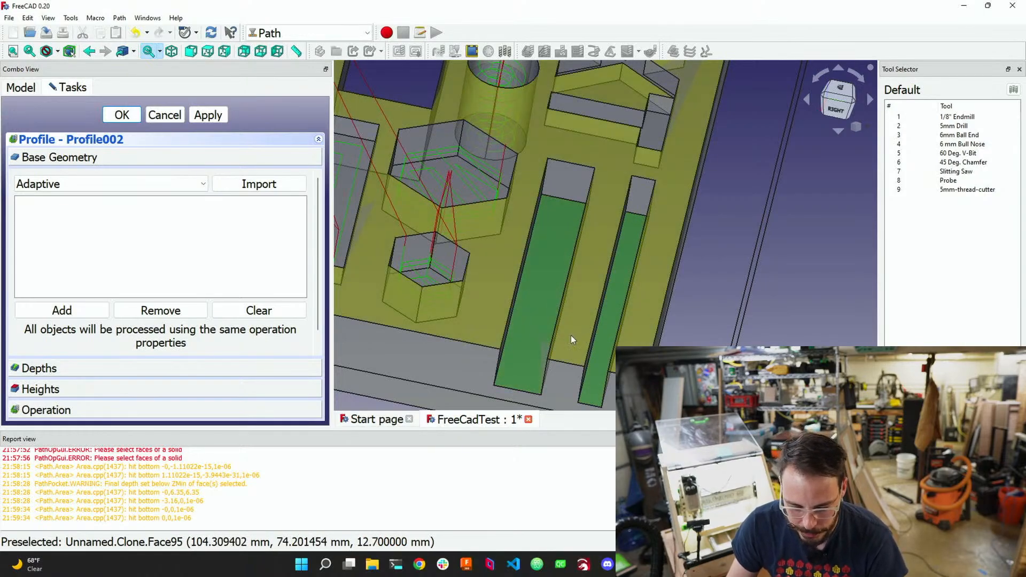
pyautogui.keyDown('ctrl'); pyautogui.click(507, 368); pyautogui.keyUp('ctrl')
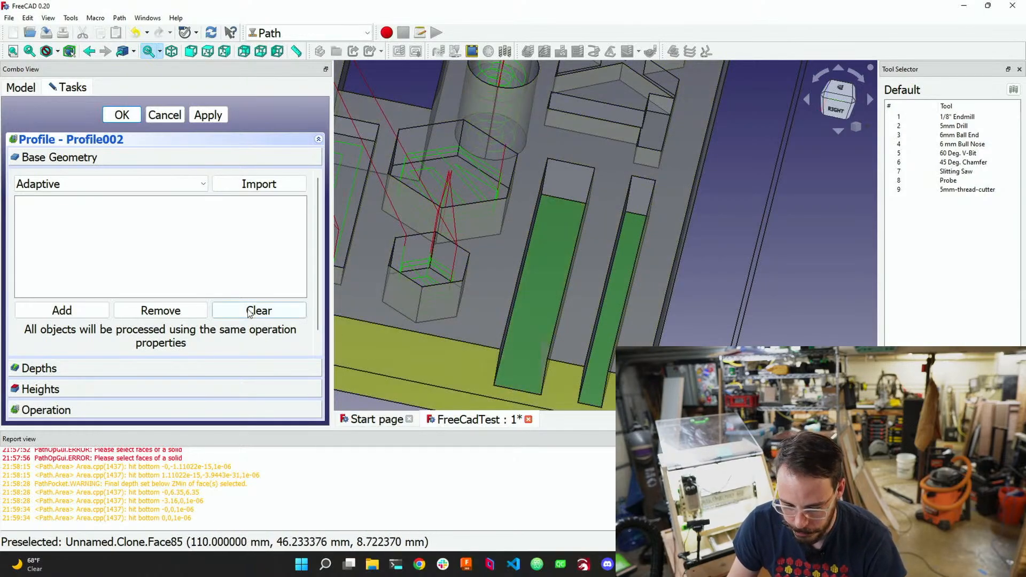
pyautogui.click(72, 313)
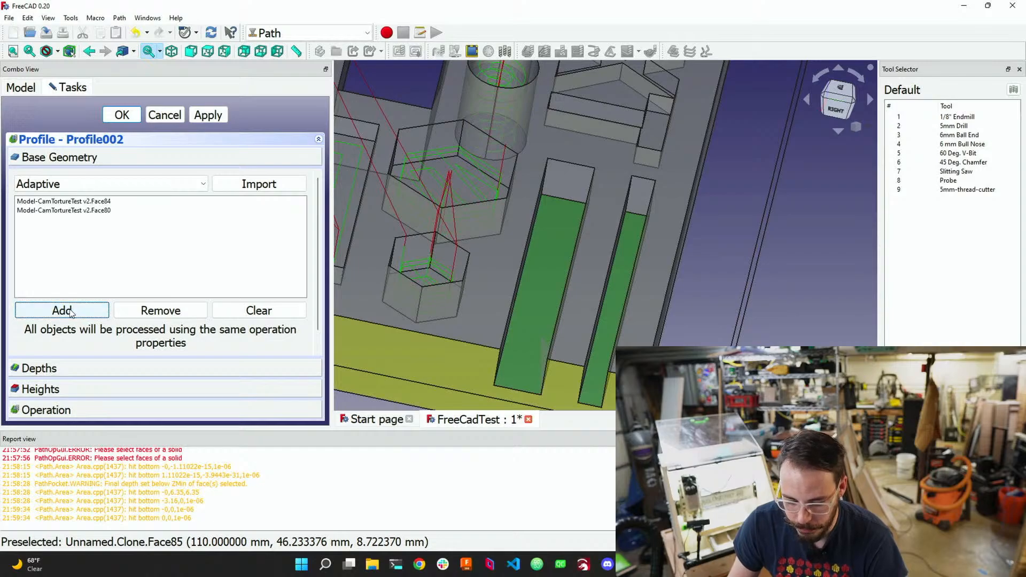
# Set the slot profile's final depth to 8.7 mm and generate its inside toolpath after reviewing the heights and operation settings
pyautogui.click(82, 368)
pyautogui.click(279, 224)
pyautogui.write('8.7')
pyautogui.click(251, 267)
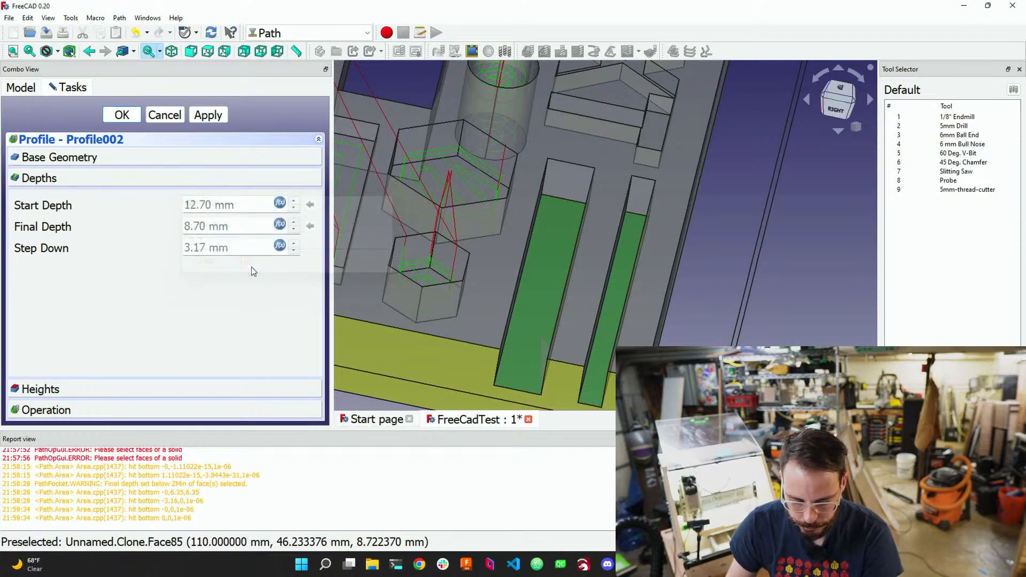
pyautogui.click(172, 389)
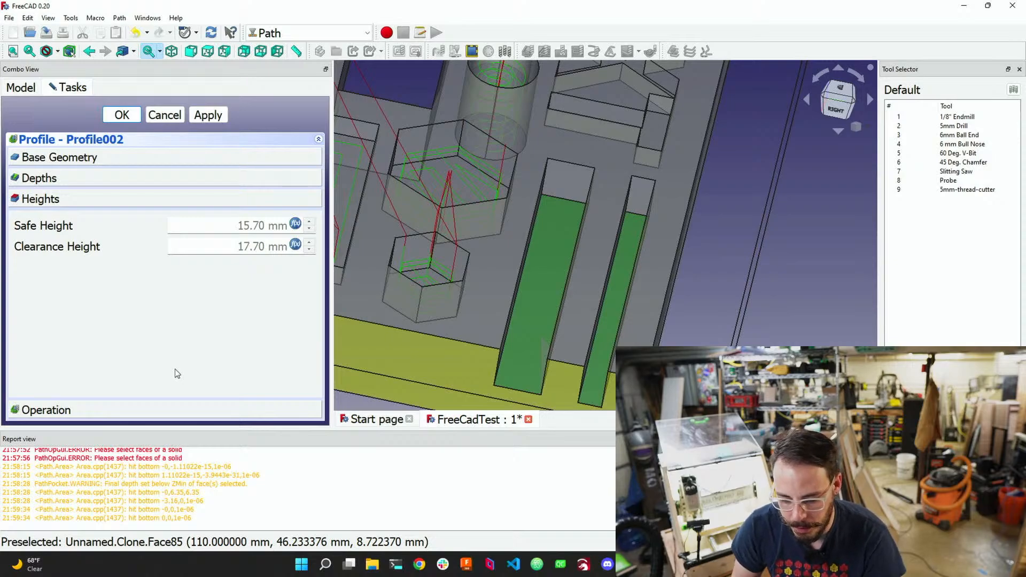
pyautogui.click(104, 406)
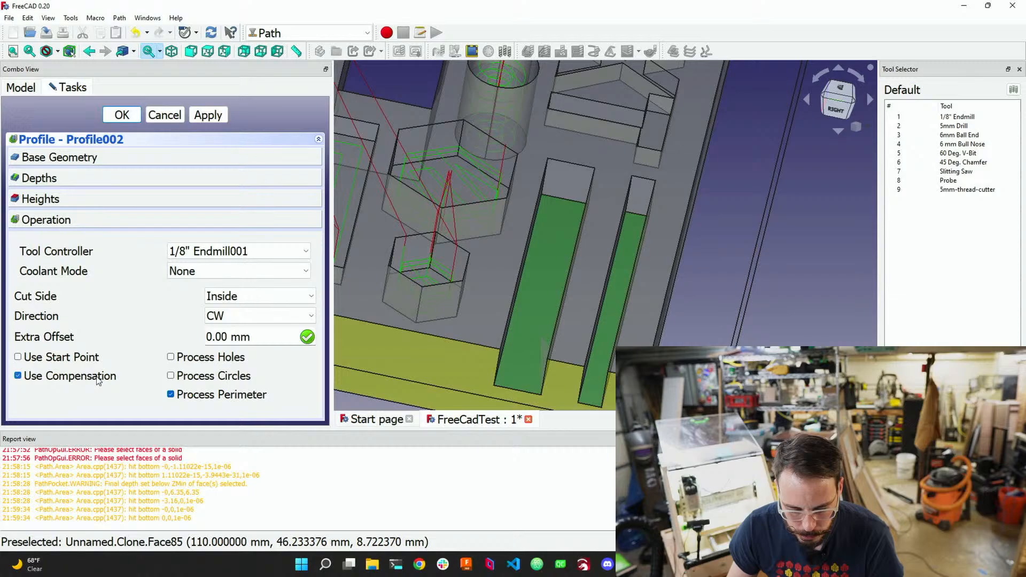
pyautogui.click(213, 115)
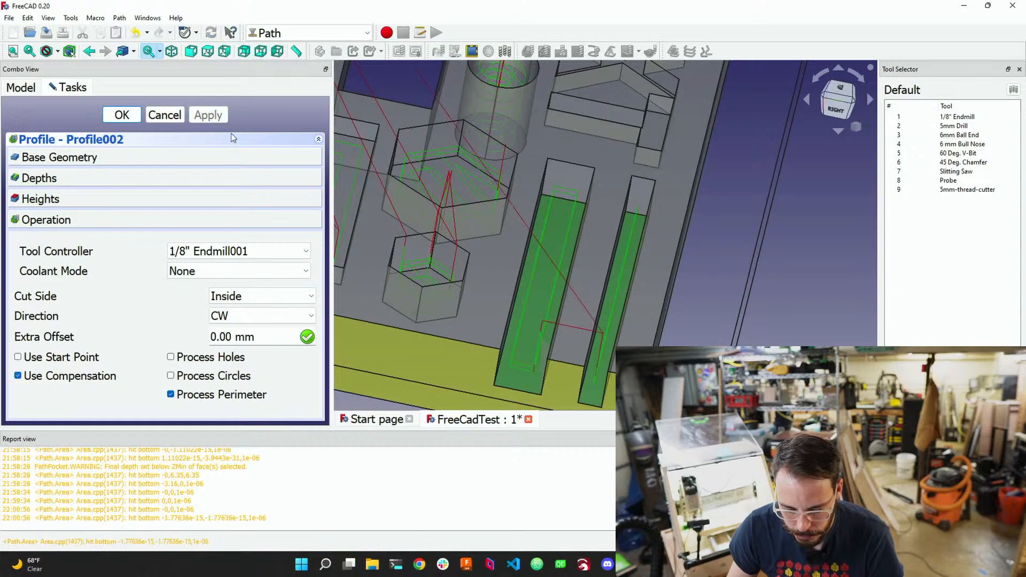
# Inspect the profile toolpath in both slots from several angles and accept the operation
pyautogui.moveTo(695, 245); pyautogui.dragTo(565, 332, button='middle')
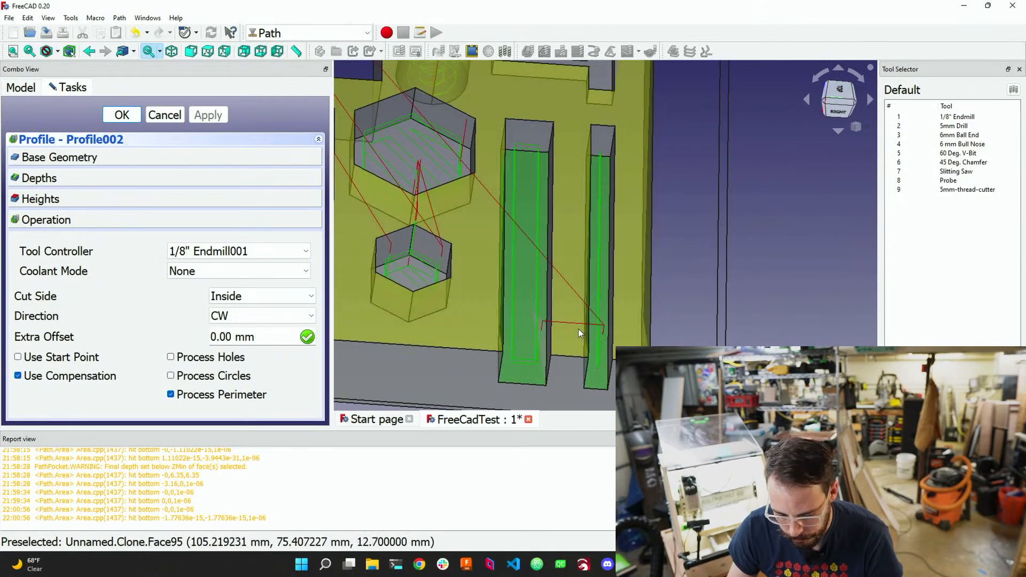
pyautogui.moveTo(576, 329); pyautogui.dragTo(544, 397, button='middle')
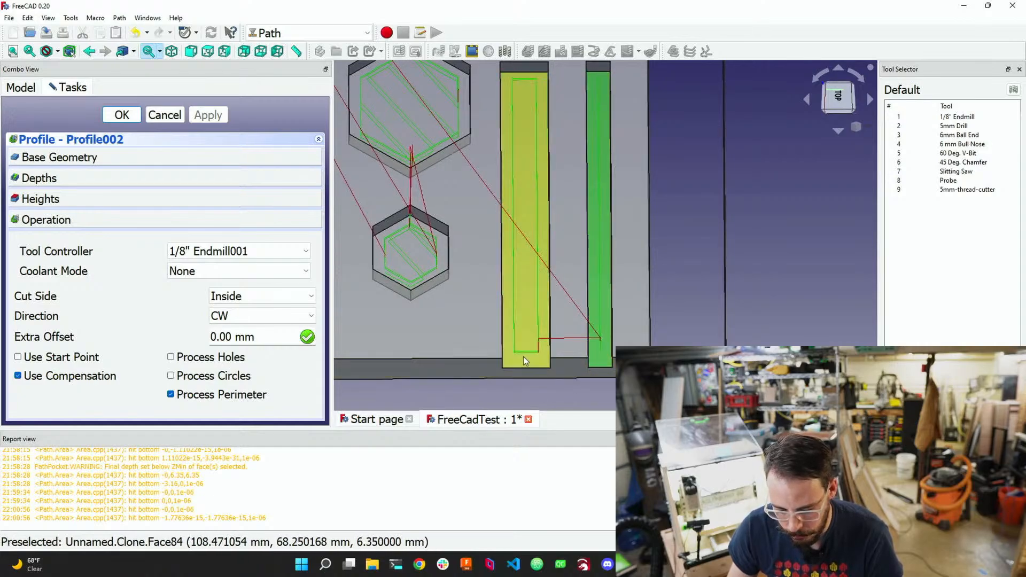
pyautogui.moveTo(522, 366); pyautogui.dragTo(519, 377, button='middle')
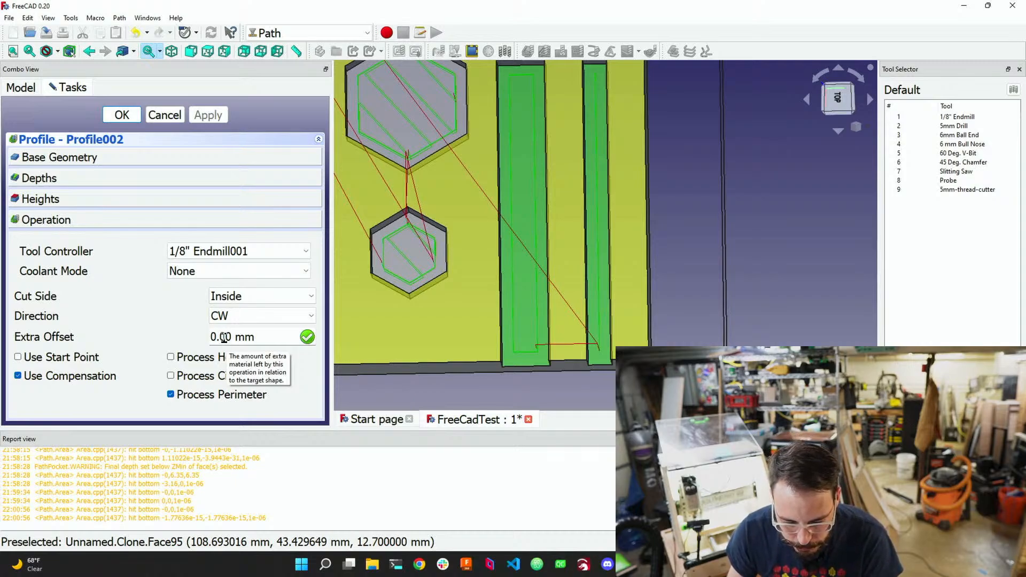
pyautogui.click(132, 119)
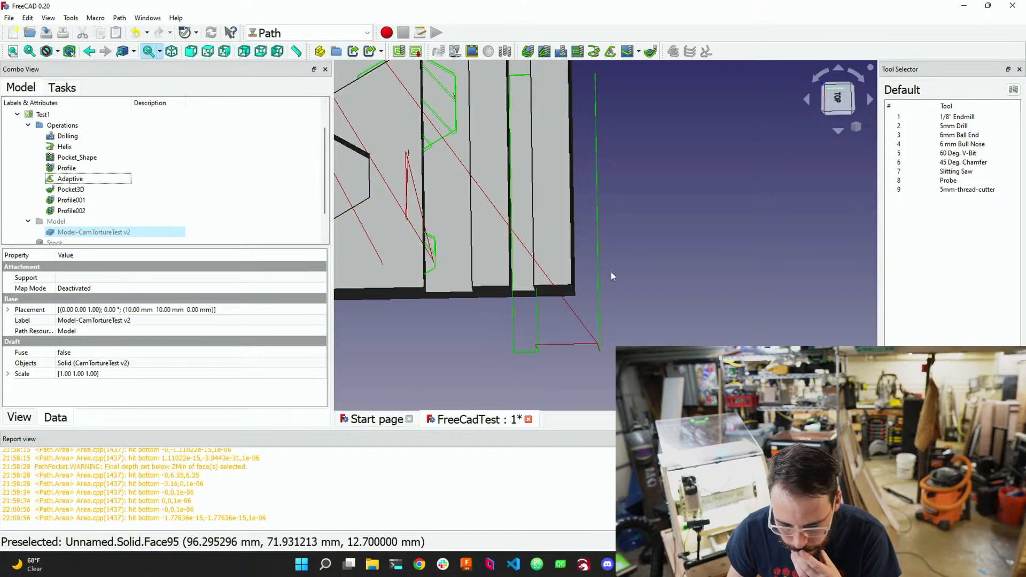
# Create a new 3D Pocket operation and clear the slot faces from its base geometry
pyautogui.scroll(3, 588, 309)
pyautogui.scroll(-3, 588, 310)
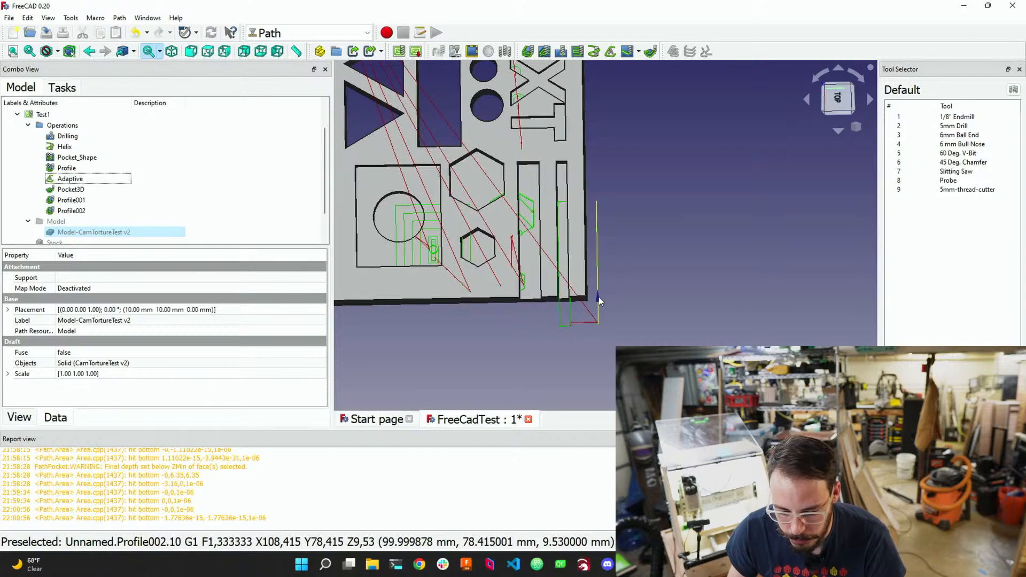
pyautogui.scroll(-5, 598, 297)
pyautogui.scroll(4, 524, 152)
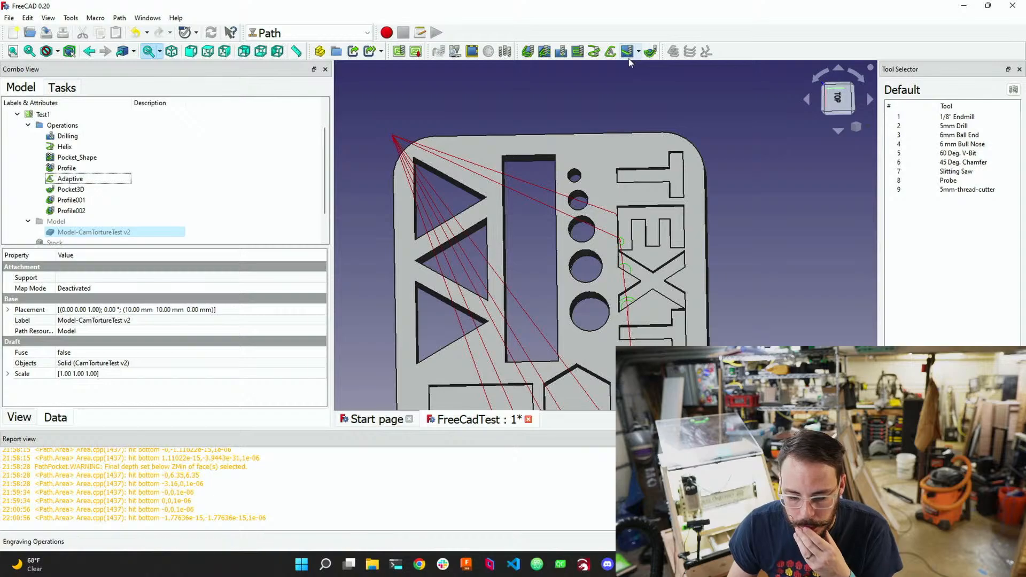
pyautogui.click(649, 51)
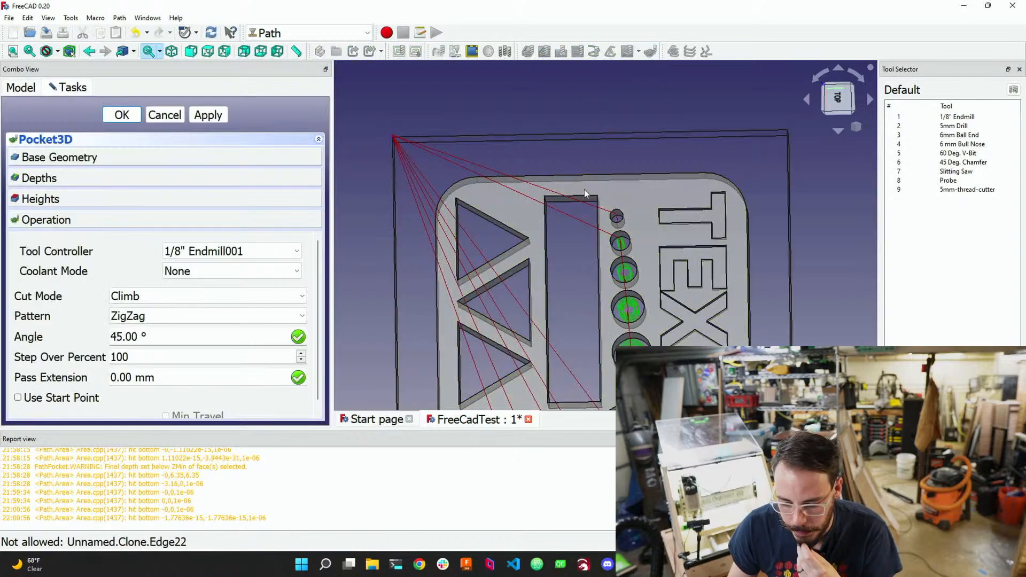
pyautogui.scroll(-2, 715, 233)
pyautogui.scroll(5, 715, 235)
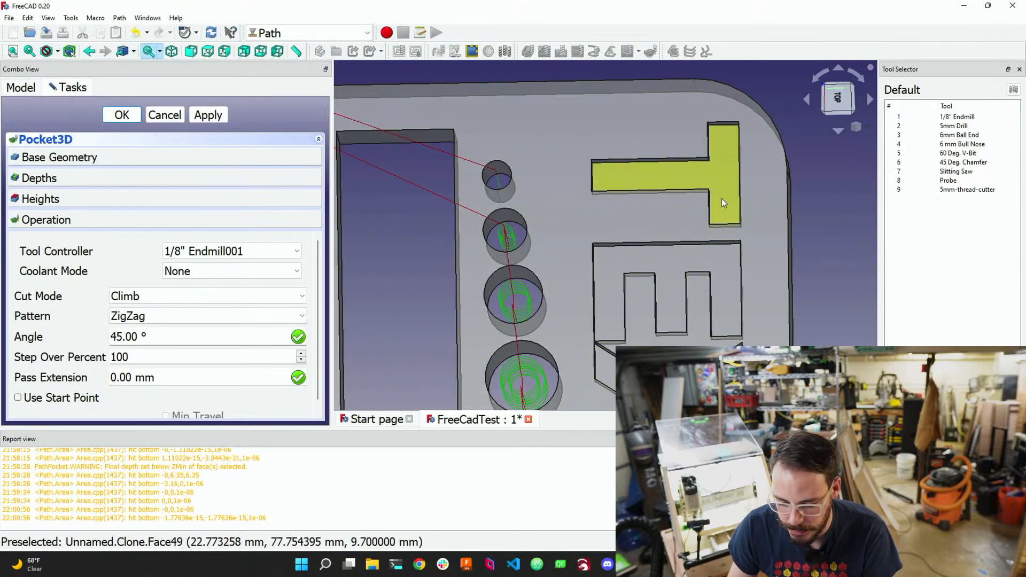
pyautogui.click(195, 162)
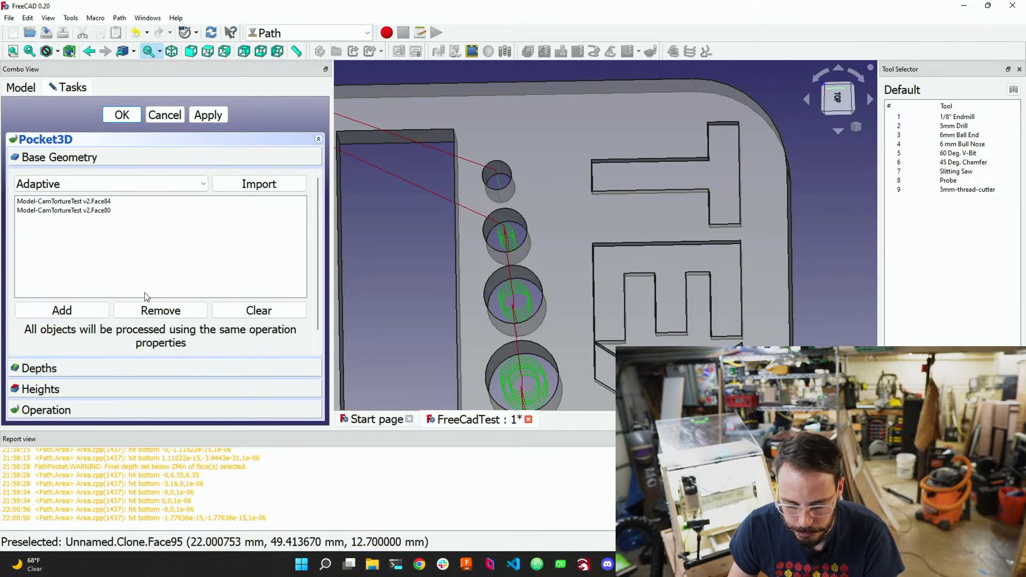
pyautogui.click(259, 310)
# Select the floor of the first letter T, Face49, and the joined floor of the letters EXT, Face11
pyautogui.click(692, 182)
pyautogui.scroll(-3, 628, 188)
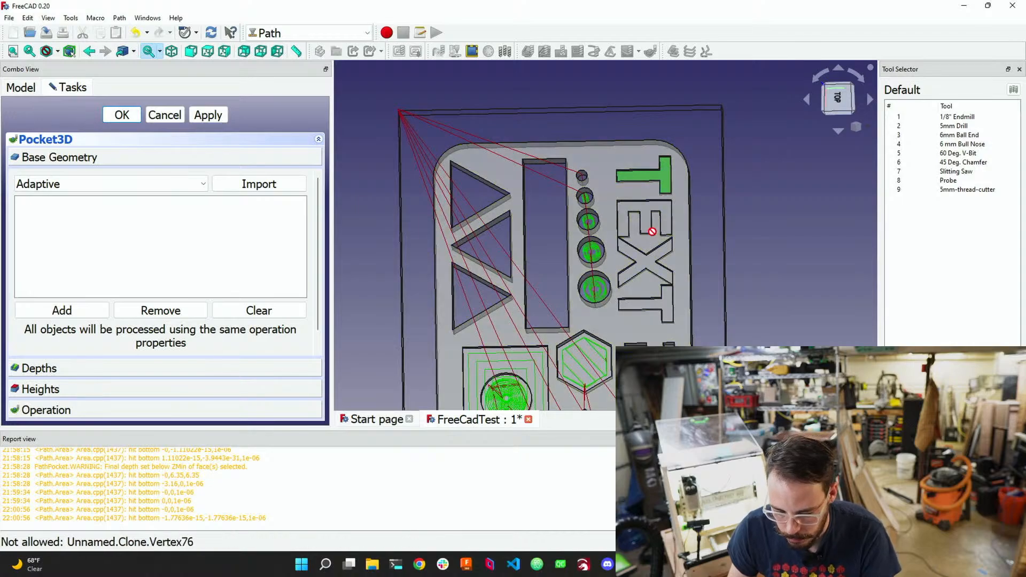
pyautogui.scroll(2, 652, 232)
pyautogui.keyDown('ctrl'); pyautogui.click(643, 212); pyautogui.keyUp('ctrl')
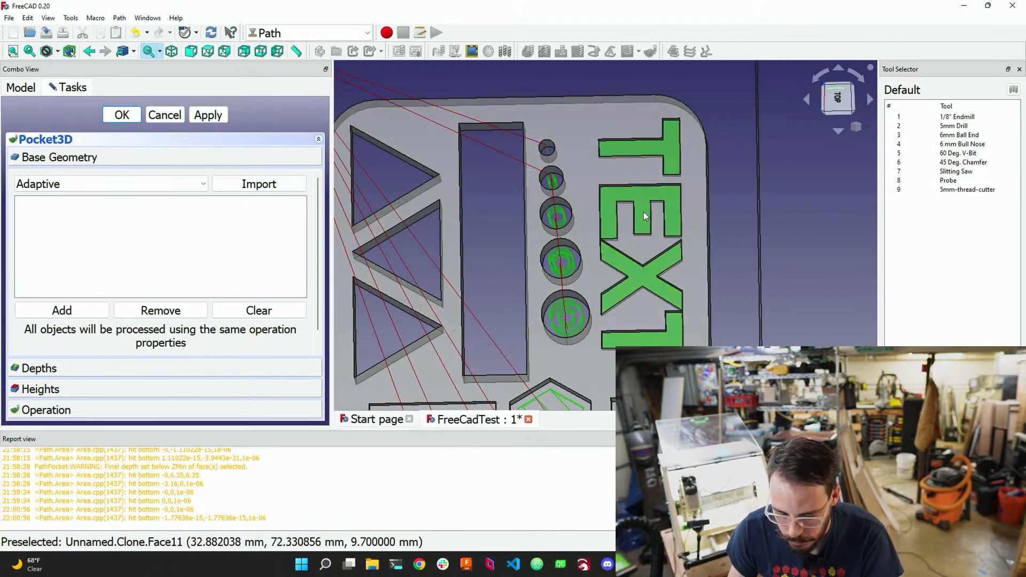
pyautogui.keyDown('ctrl'); pyautogui.click(643, 212); pyautogui.keyUp('ctrl')
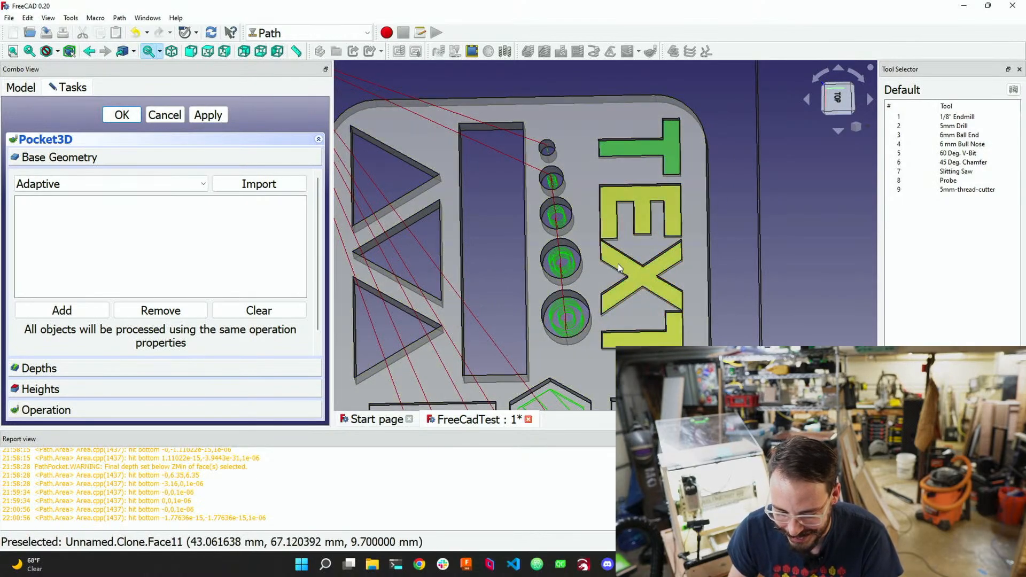
# Examine up close and from an angle how the E, X and last T pockets meet at their corners
pyautogui.moveTo(612, 262); pyautogui.dragTo(603, 220, button='middle')
pyautogui.scroll(-3, 614, 252)
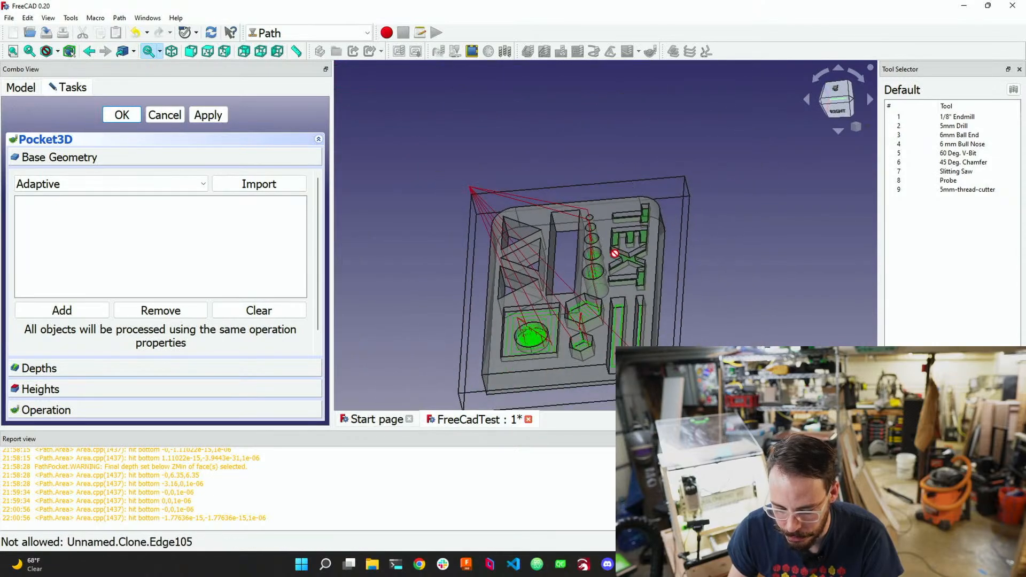
pyautogui.scroll(4, 613, 259)
pyautogui.scroll(8, 614, 260)
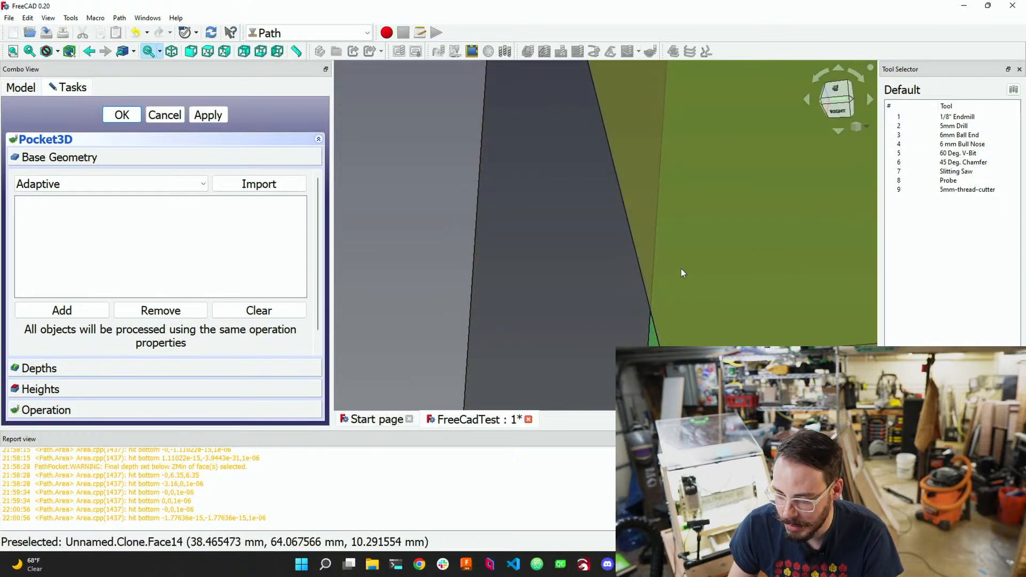
pyautogui.scroll(-5, 611, 268)
pyautogui.scroll(-10, 608, 268)
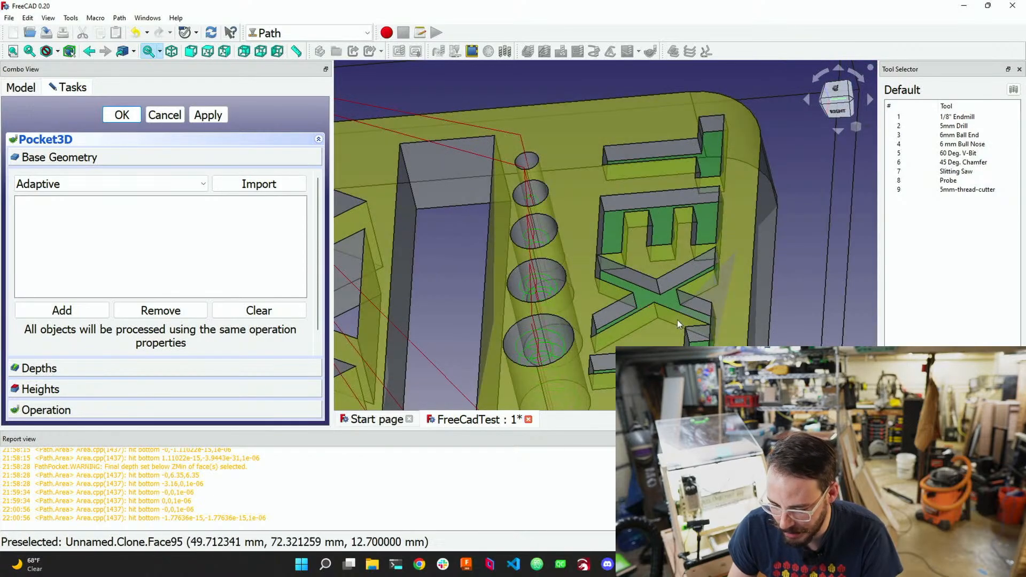
pyautogui.scroll(5, 686, 330)
pyautogui.moveTo(688, 332); pyautogui.dragTo(748, 326, button='middle')
pyautogui.scroll(-6, 761, 324)
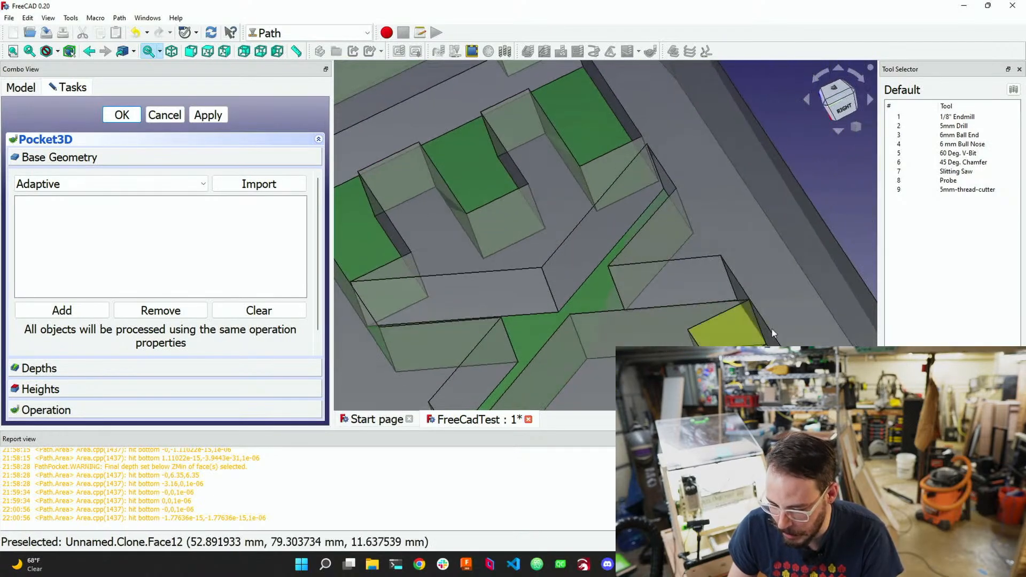
pyautogui.scroll(8, 754, 328)
pyautogui.scroll(5, 791, 338)
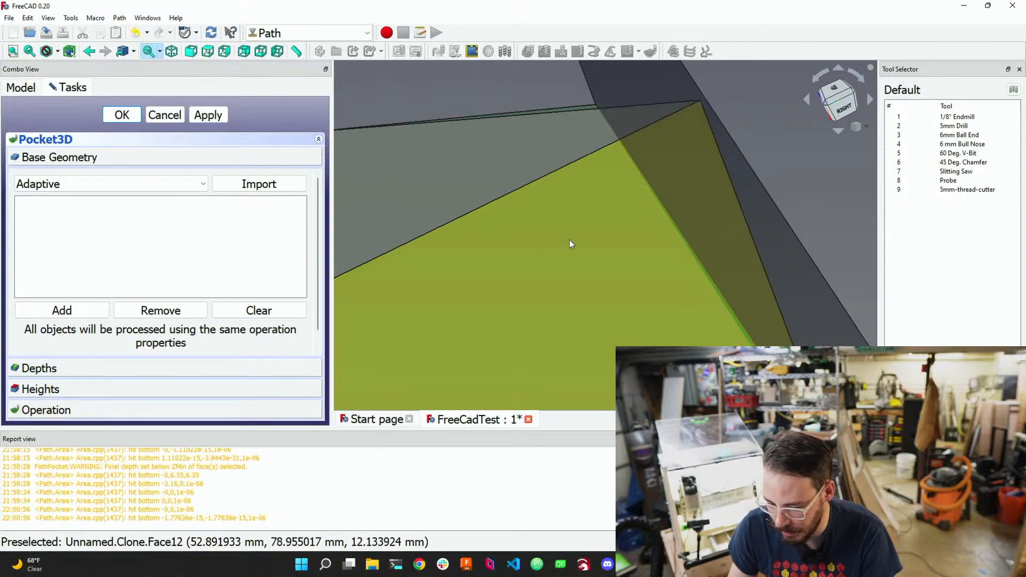
pyautogui.scroll(-3, 576, 299)
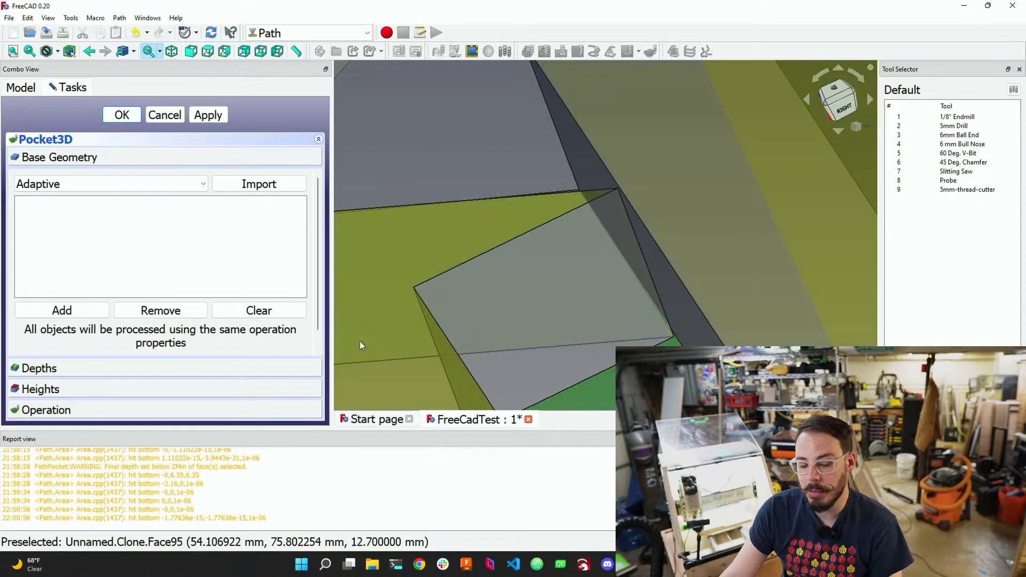
pyautogui.scroll(-10, 590, 296)
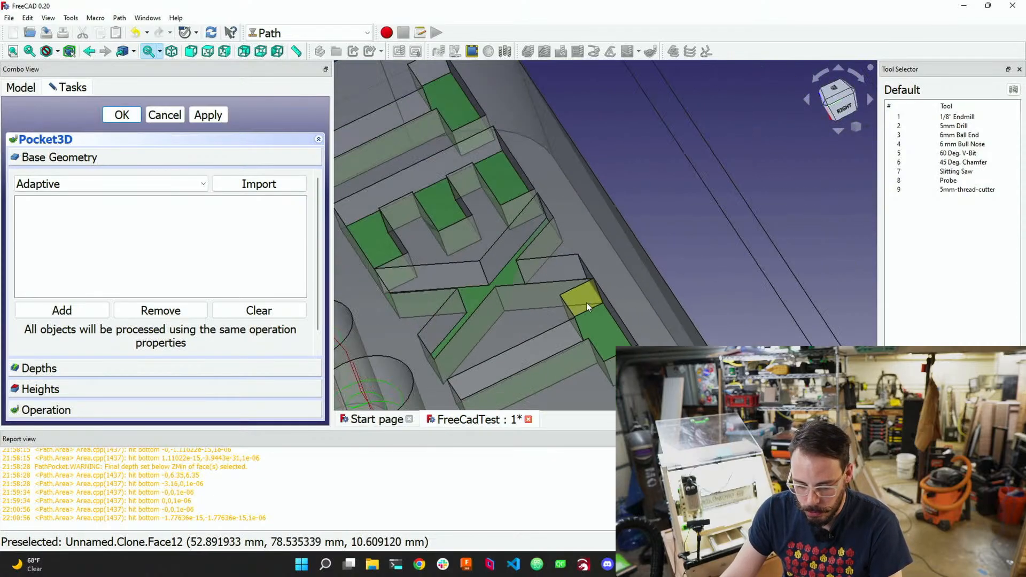
# Add the selected letter floors, Face49 and Face11, to the 3D Pocket's base geometry
pyautogui.moveTo(577, 331); pyautogui.dragTo(581, 382, button='middle')
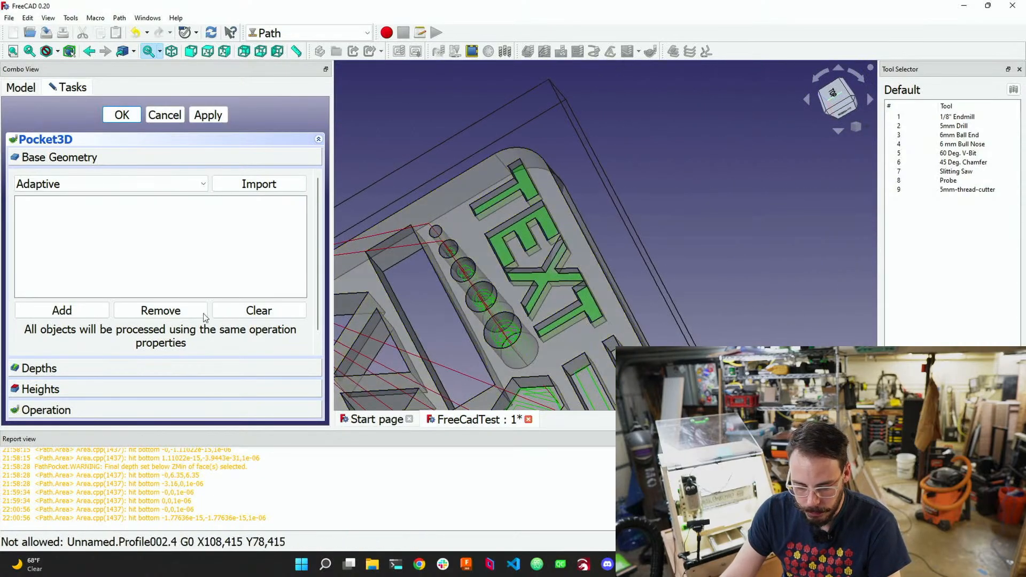
pyautogui.click(65, 311)
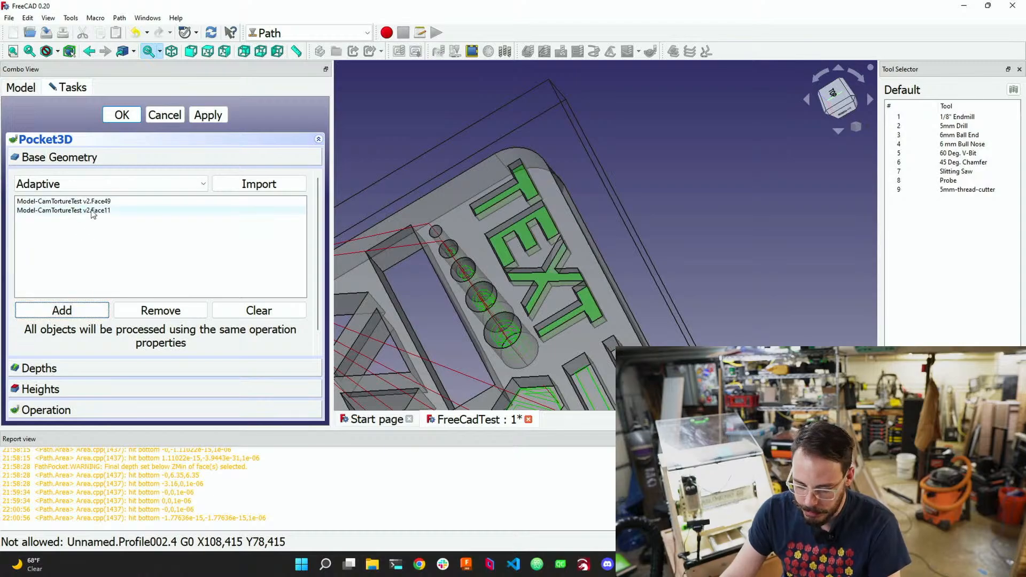
pyautogui.scroll(5, 544, 293)
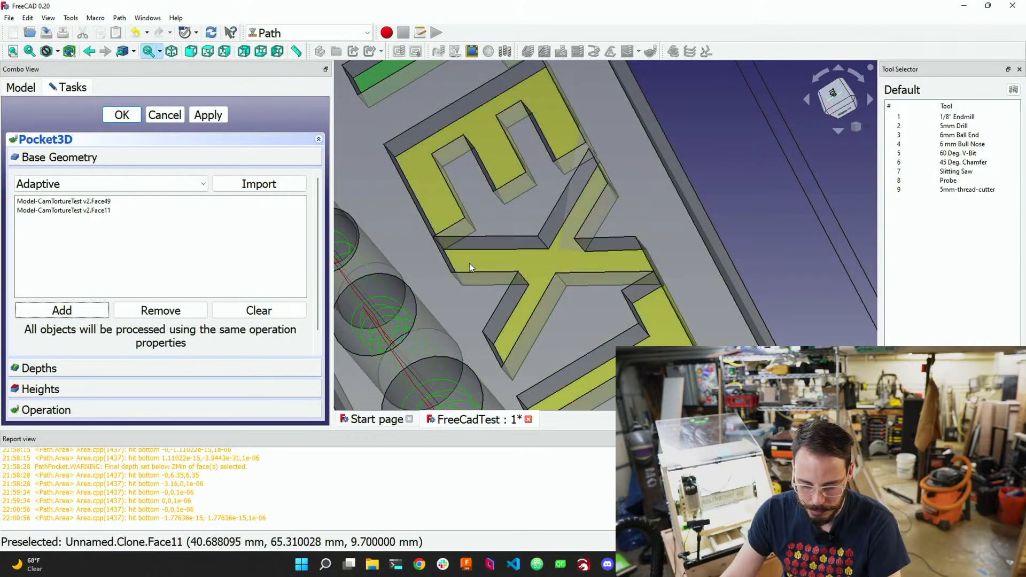
pyautogui.click(524, 270)
# Review the 3D Pocket's depths, heights and operation settings and generate its toolpath
pyautogui.click(89, 369)
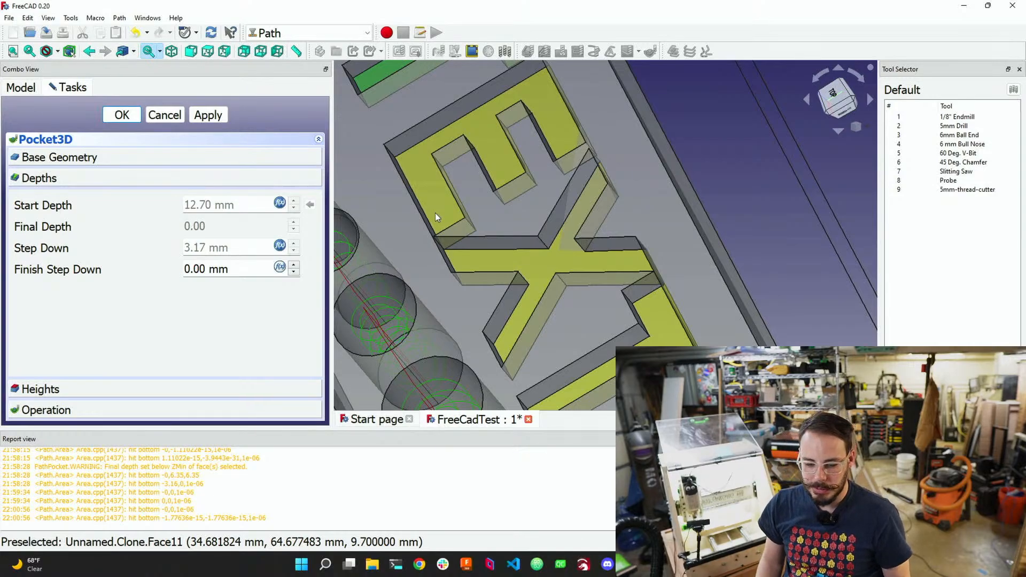
pyautogui.scroll(-8, 436, 214)
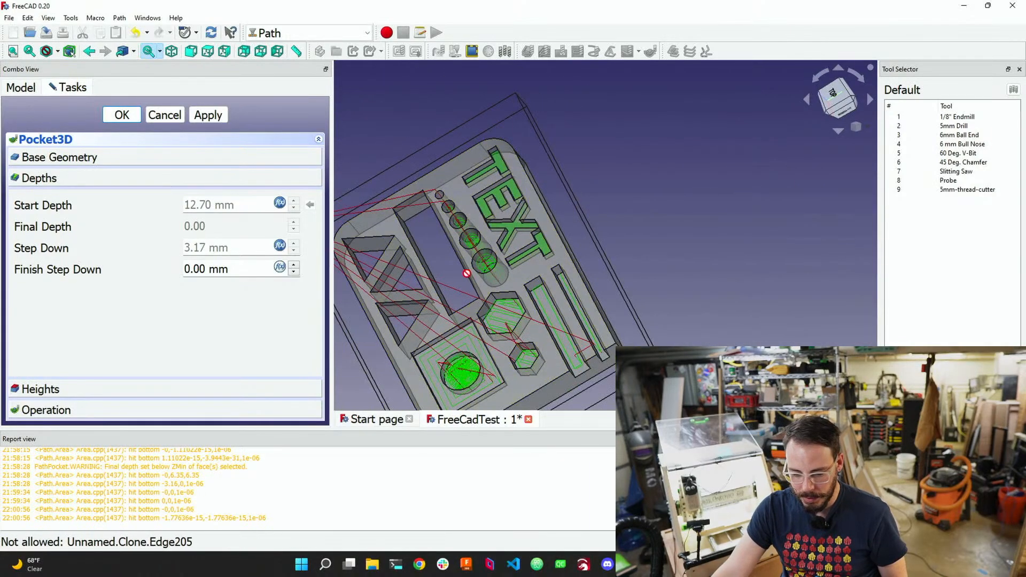
pyautogui.click(184, 389)
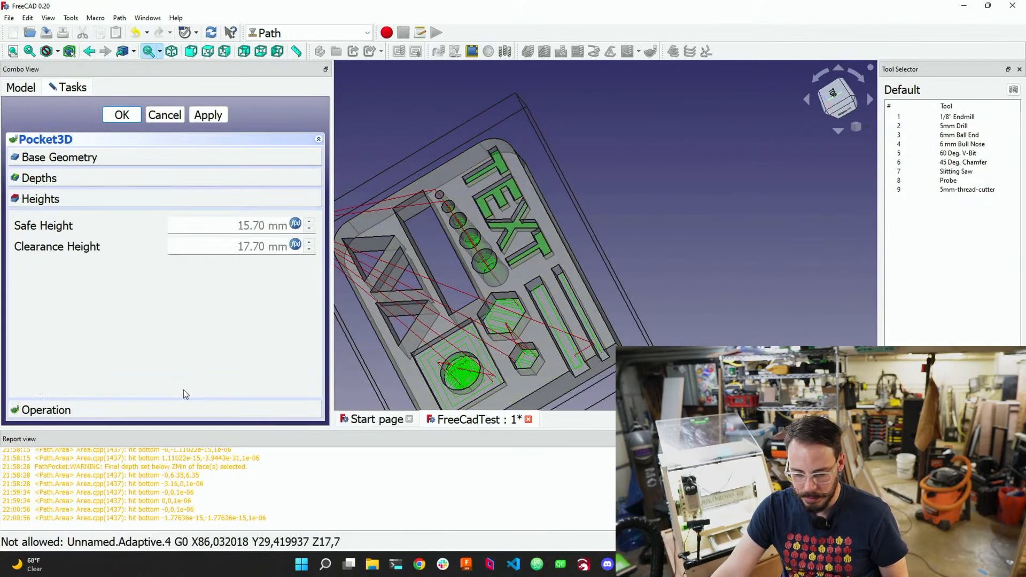
pyautogui.click(182, 417)
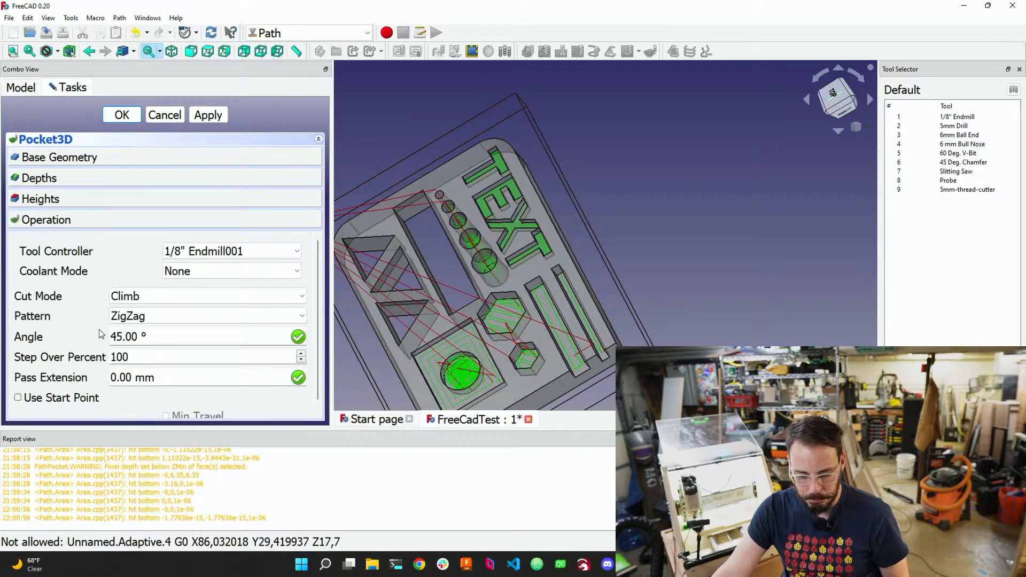
pyautogui.click(208, 115)
# Examine the generated 3D pocket toolpath in the letter E from above
pyautogui.scroll(4, 494, 235)
pyautogui.scroll(-4, 493, 241)
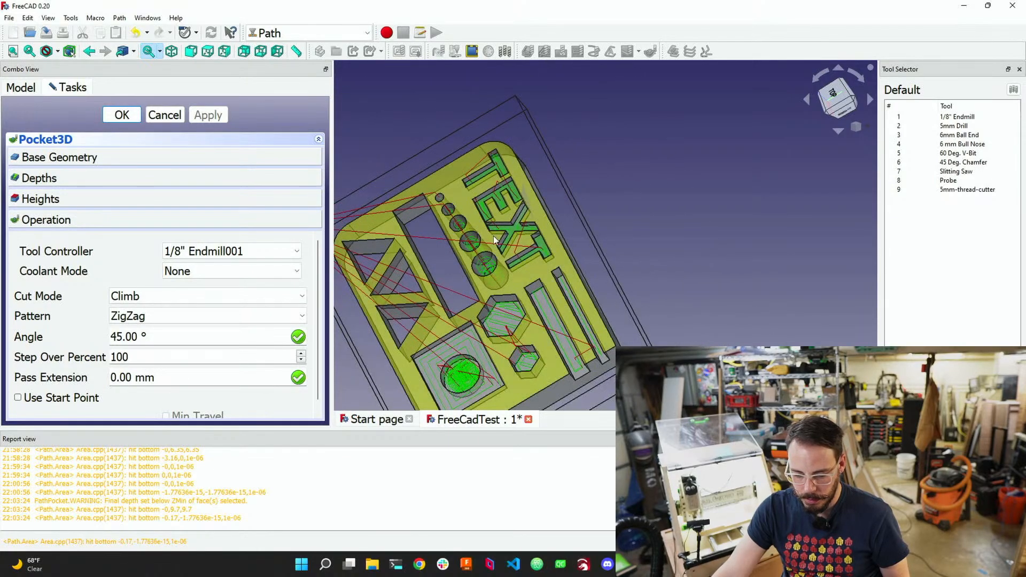
pyautogui.scroll(5, 481, 225)
pyautogui.moveTo(489, 236); pyautogui.dragTo(560, 192, button='middle')
pyautogui.scroll(5, 545, 204)
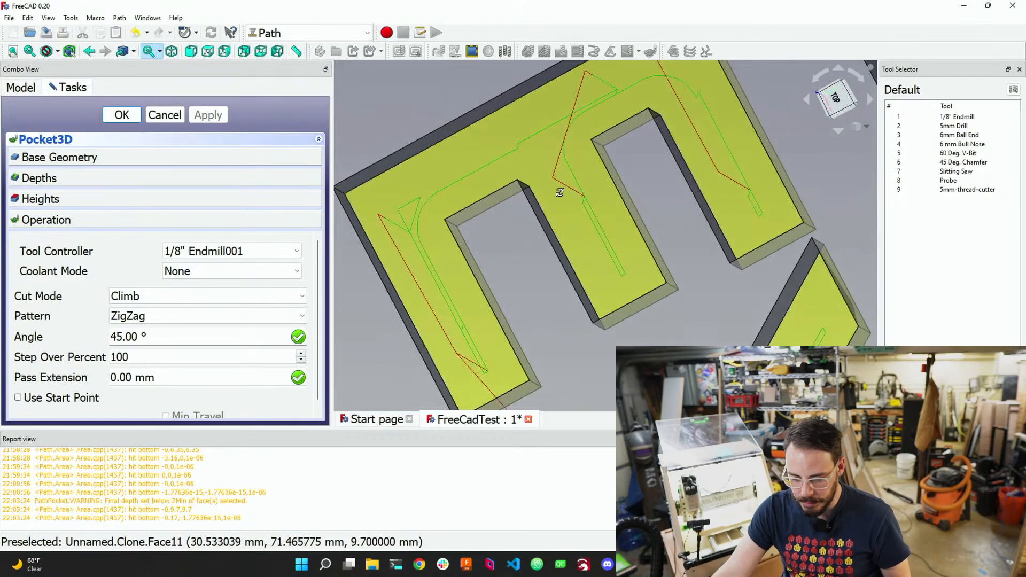
pyautogui.click(581, 201)
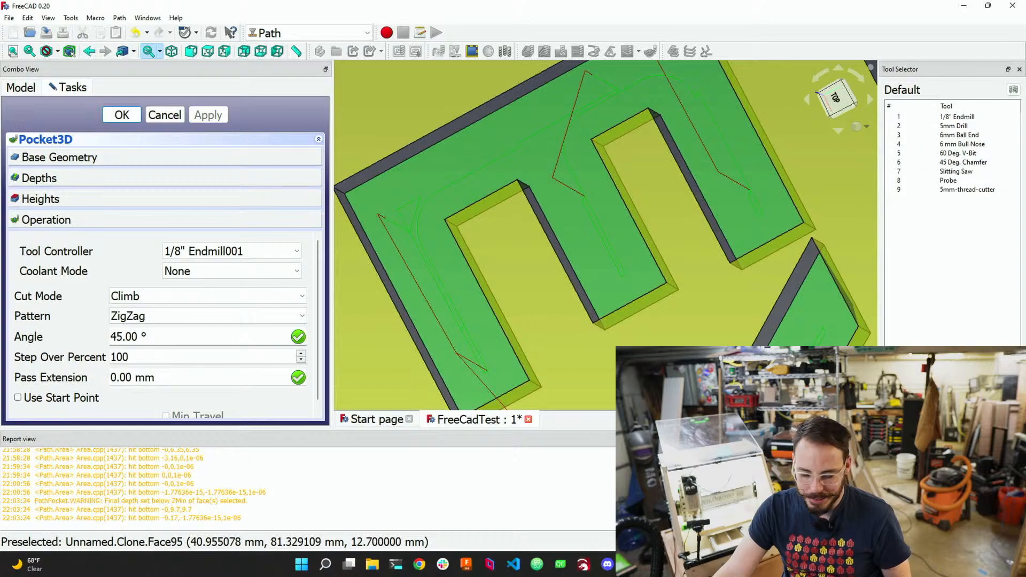
pyautogui.scroll(-3, 592, 246)
pyautogui.click(592, 251)
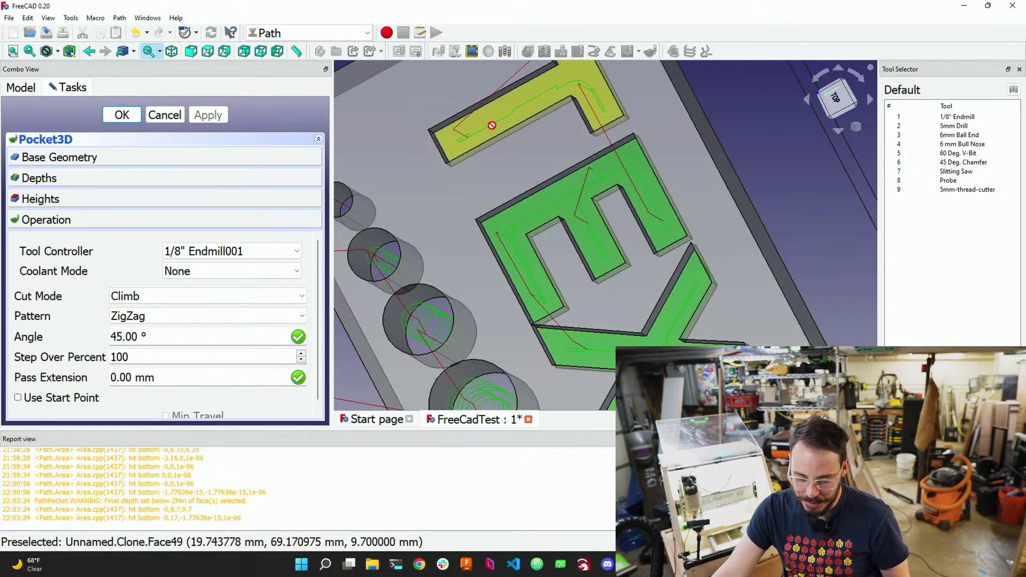
# Inspect the toolpath in both letter T pockets and accept the 3D Pocket operation
pyautogui.scroll(-3, 497, 128)
pyautogui.scroll(5, 558, 160)
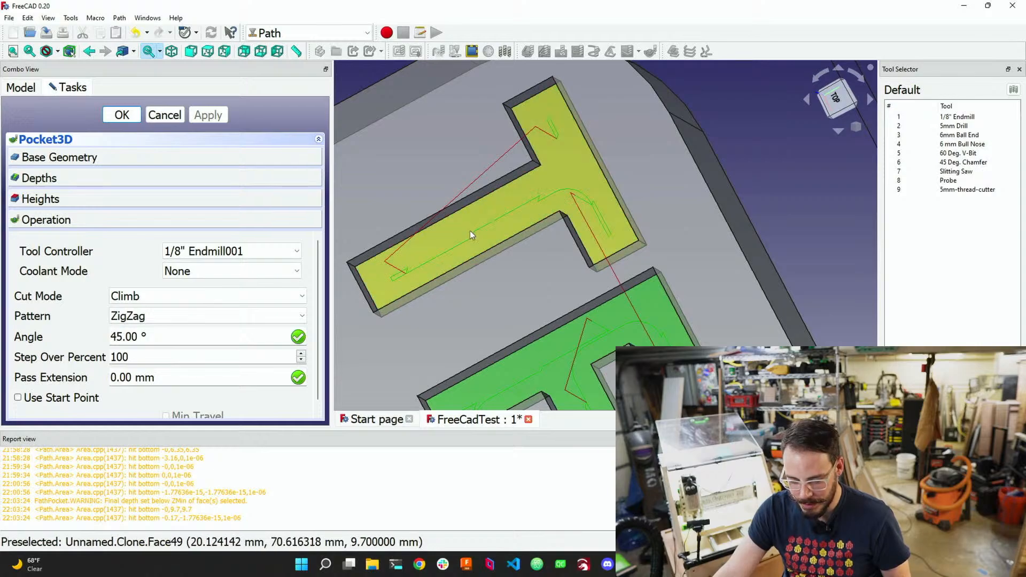
pyautogui.scroll(-6, 491, 229)
pyautogui.scroll(7, 492, 241)
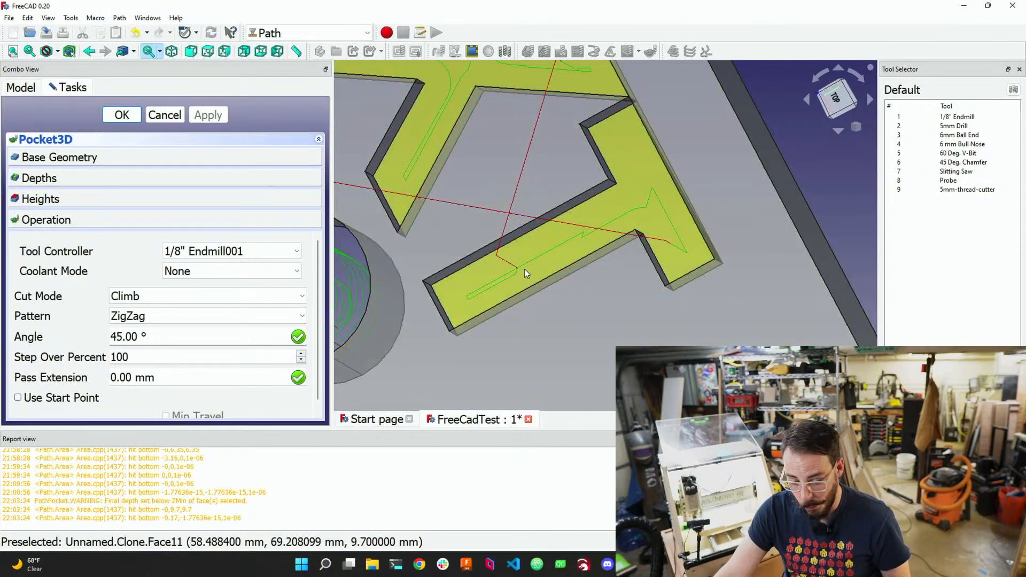
pyautogui.scroll(-7, 527, 270)
pyautogui.moveTo(527, 270); pyautogui.dragTo(542, 273, button='middle')
pyautogui.scroll(5, 542, 274)
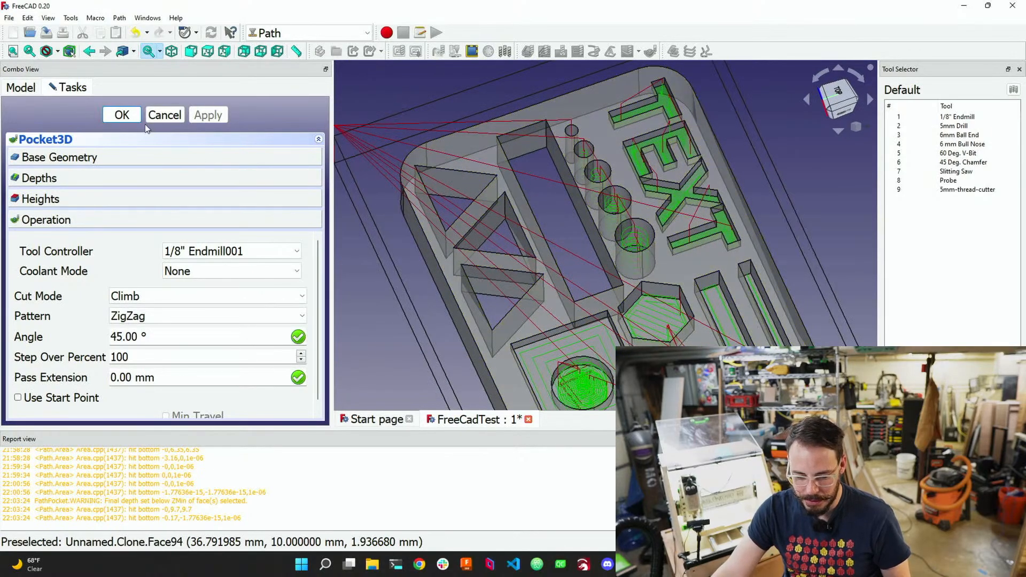
pyautogui.click(123, 115)
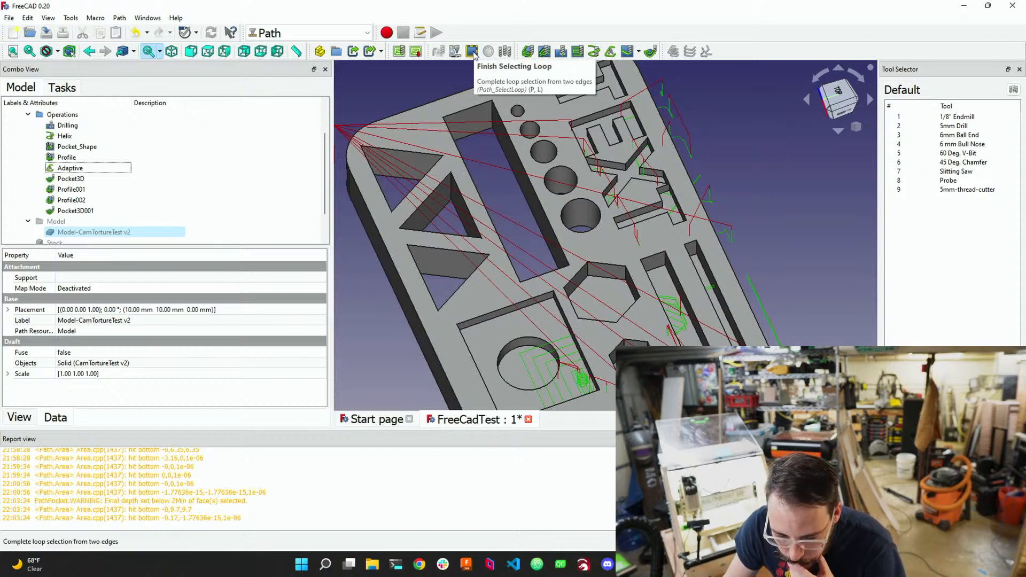
# Deactivate the Adaptive, Drilling and Helix operations in the job
pyautogui.click(68, 169)
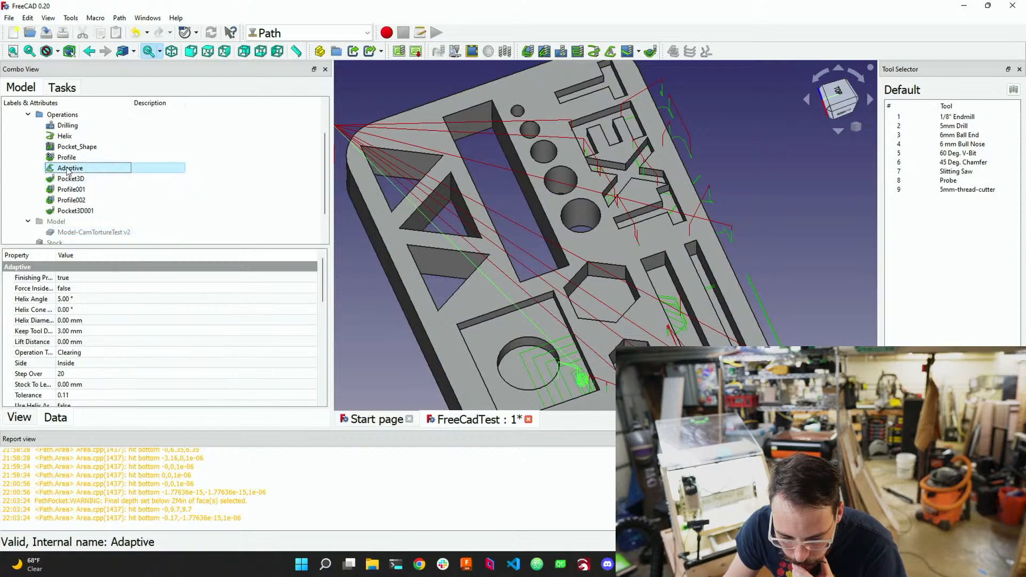
pyautogui.click(489, 51)
pyautogui.click(489, 51)
pyautogui.click(489, 52)
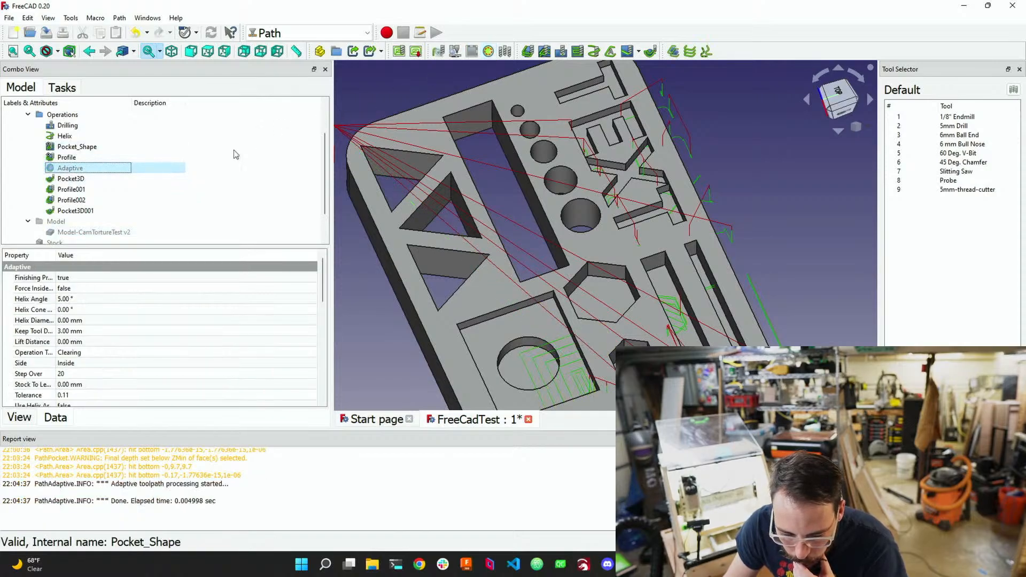
pyautogui.click(68, 125)
pyautogui.click(488, 51)
pyautogui.click(65, 136)
pyautogui.click(488, 51)
pyautogui.click(79, 150)
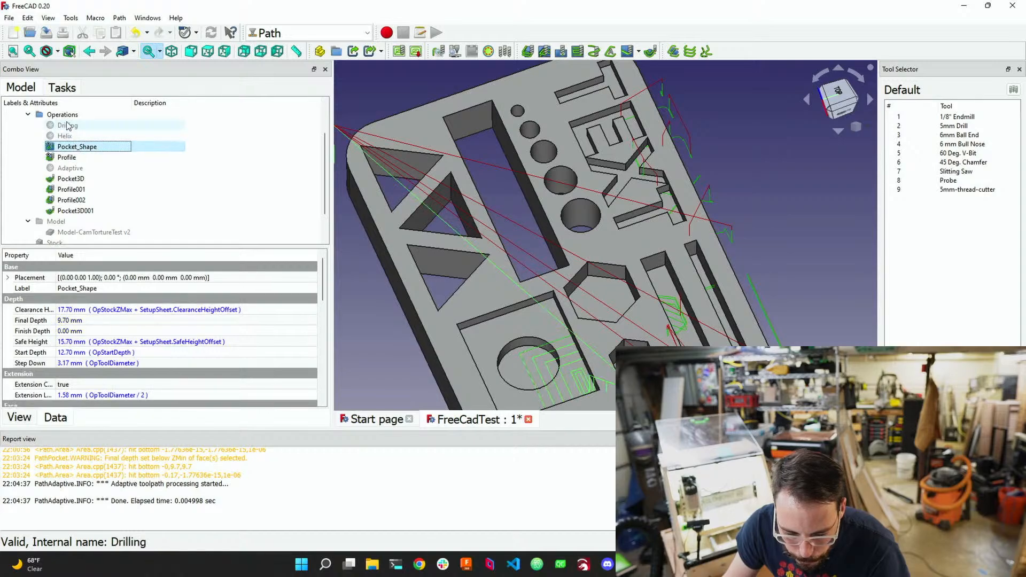
# Try to toggle the active state of all operations from Drilling through Pocket3D001 at once
pyautogui.click(68, 125)
pyautogui.keyDown('shift'); pyautogui.click(81, 210); pyautogui.keyUp('shift')
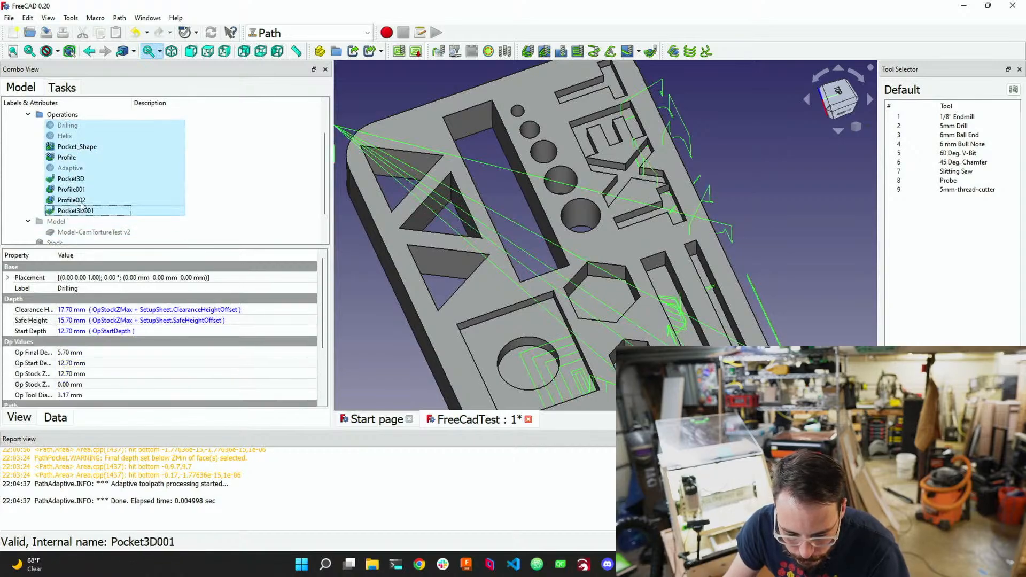
pyautogui.click(488, 51)
pyautogui.click(489, 51)
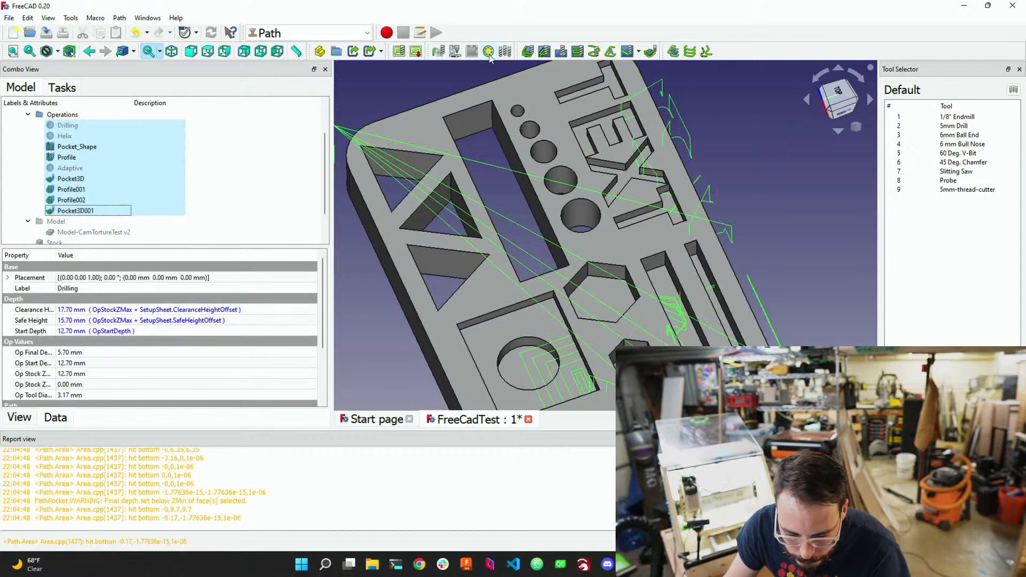
# Reactivate the Drilling, Helix and Adaptive operations one by one
pyautogui.click(72, 129)
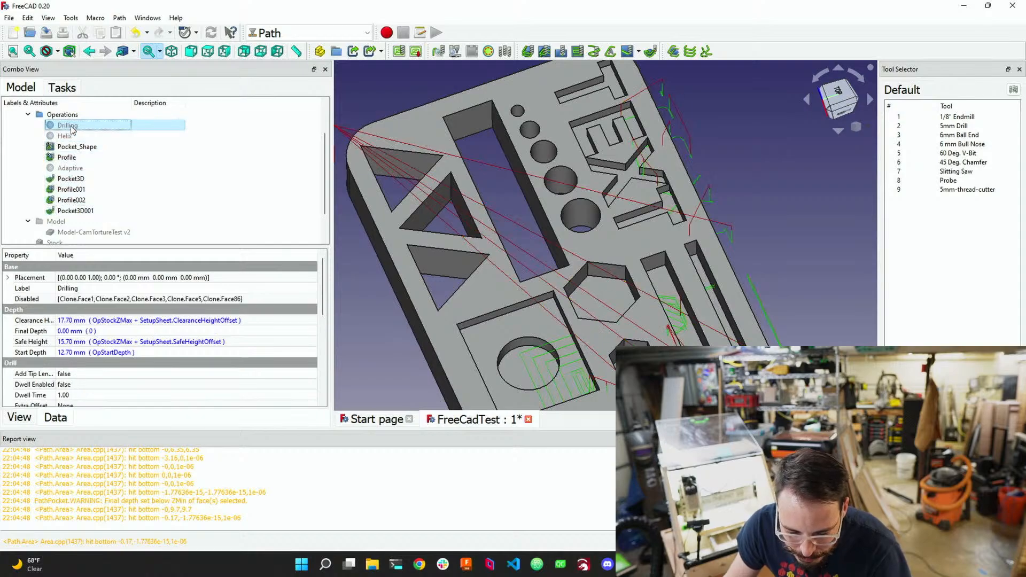
pyautogui.click(489, 51)
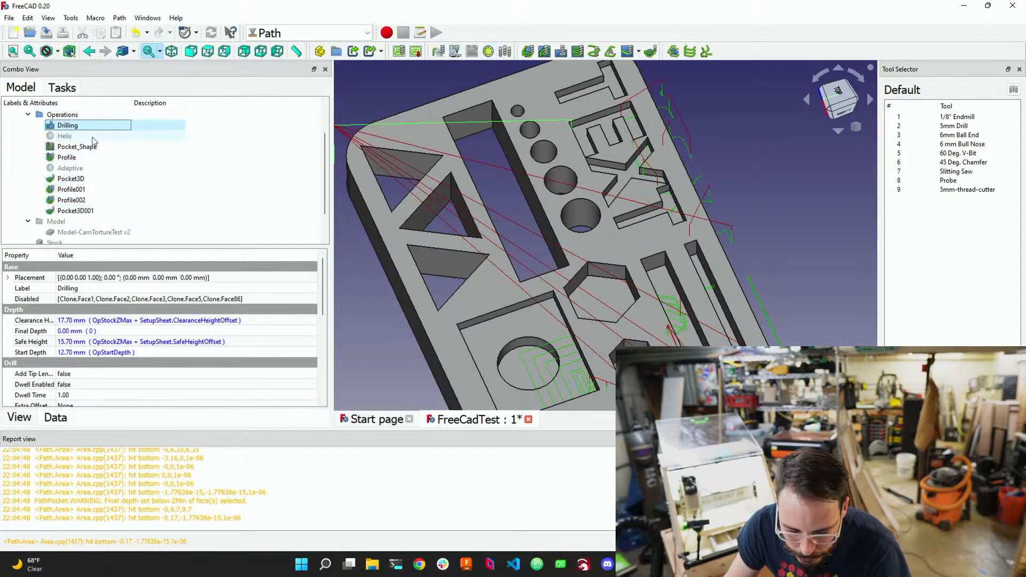
pyautogui.click(84, 137)
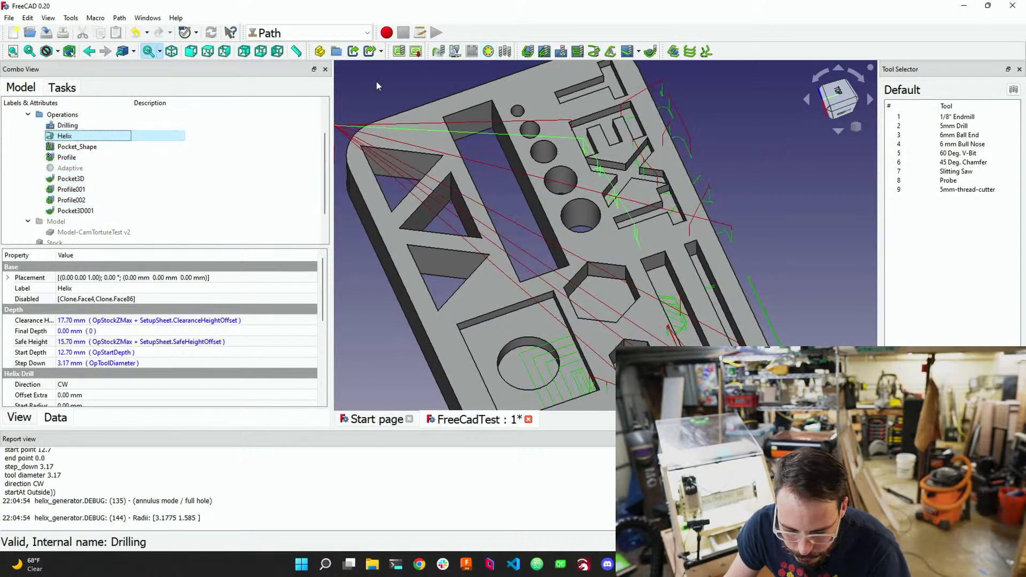
pyautogui.click(110, 167)
pyautogui.click(488, 51)
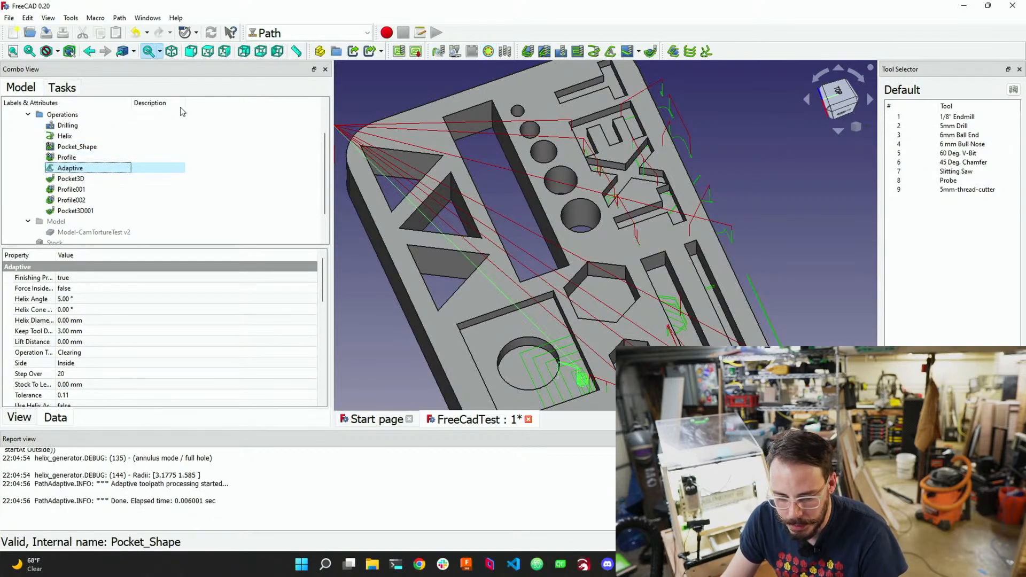
# Deactivate all operations from Drilling through Pocket3D001 at once, and toggle the visibility of Pocket3D001
pyautogui.click(92, 127)
pyautogui.keyDown('shift'); pyautogui.click(98, 211); pyautogui.keyUp('shift')
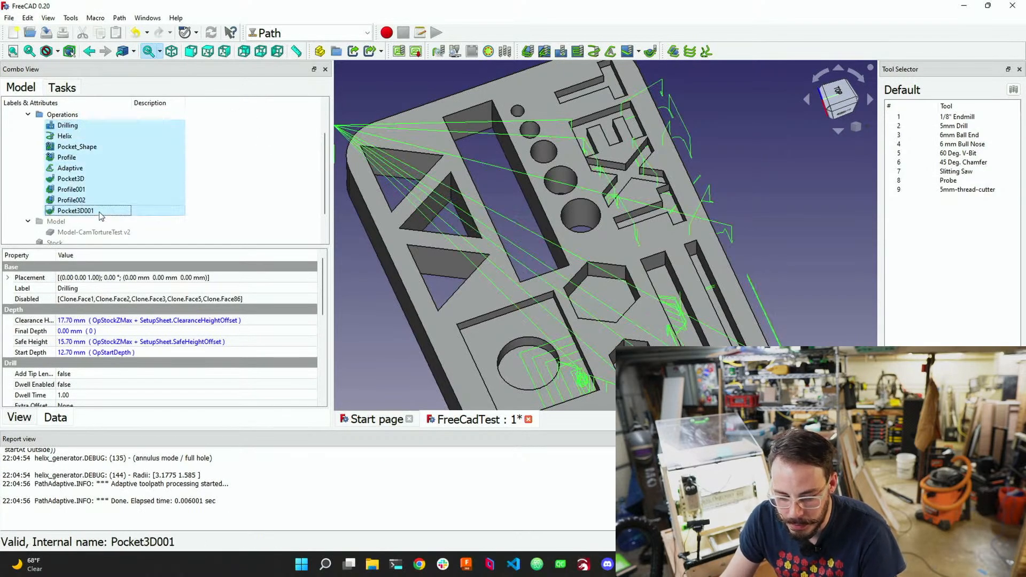
pyautogui.click(488, 52)
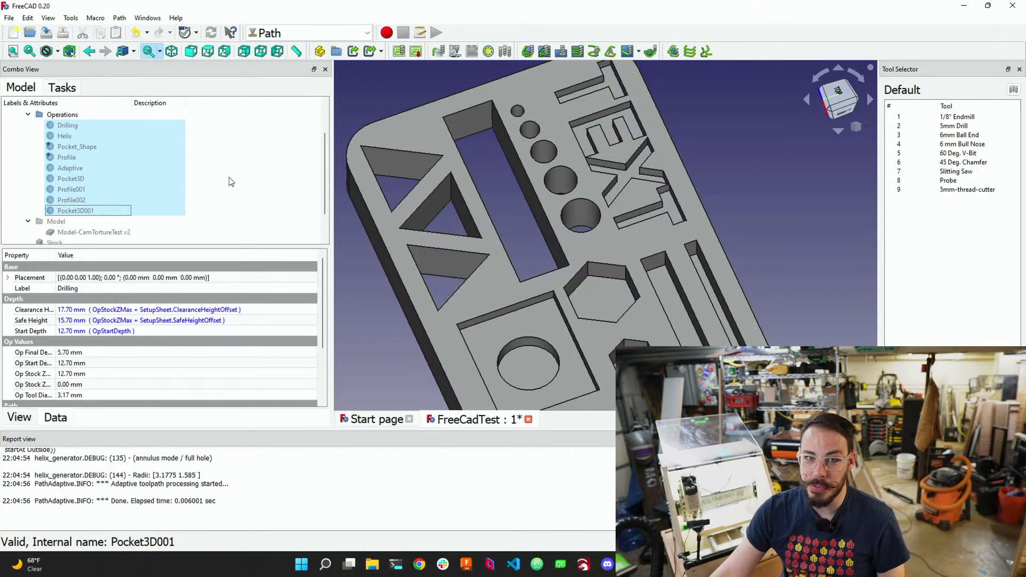
pyautogui.click(217, 209)
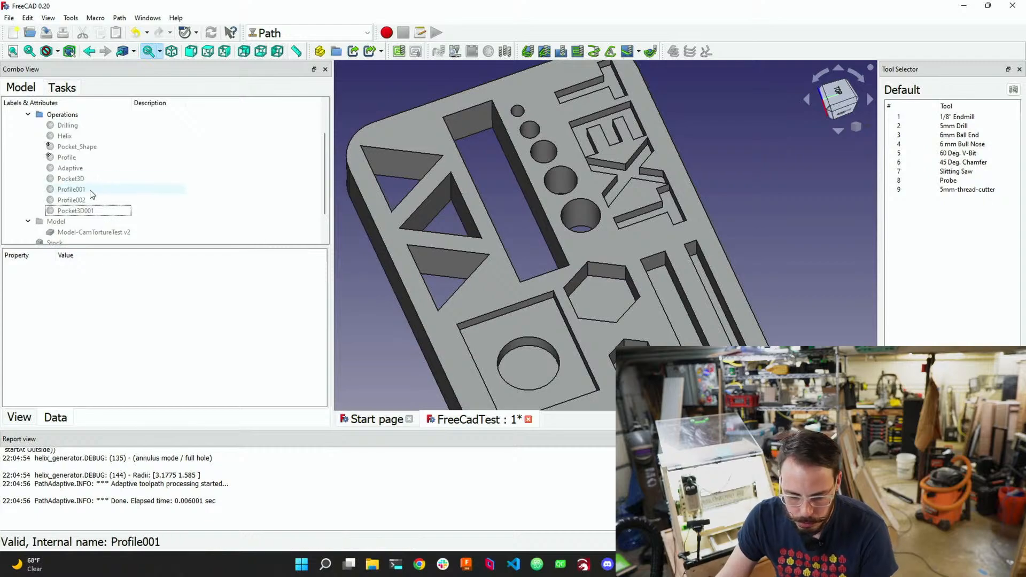
pyautogui.click(83, 211)
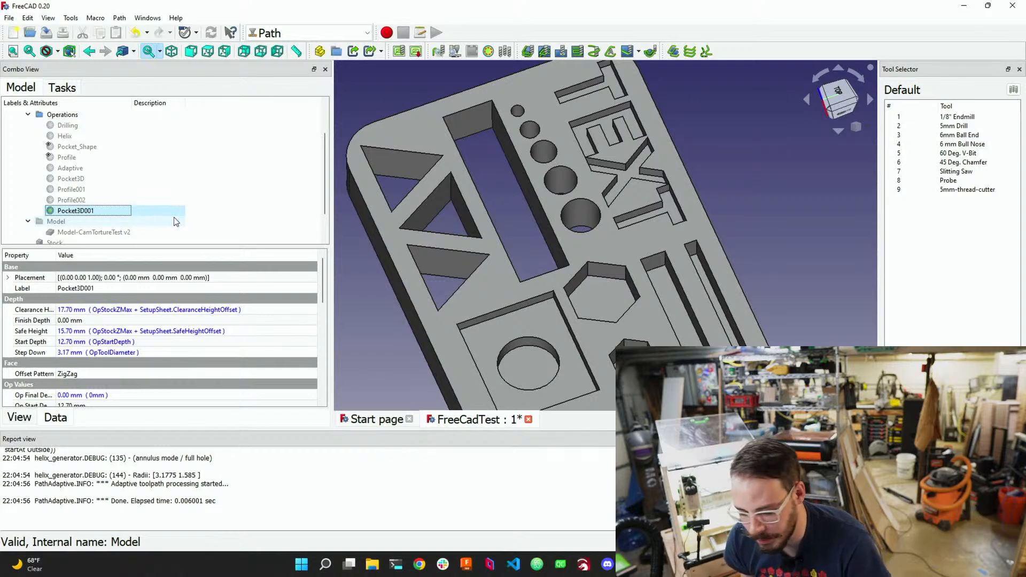
pyautogui.press('space')
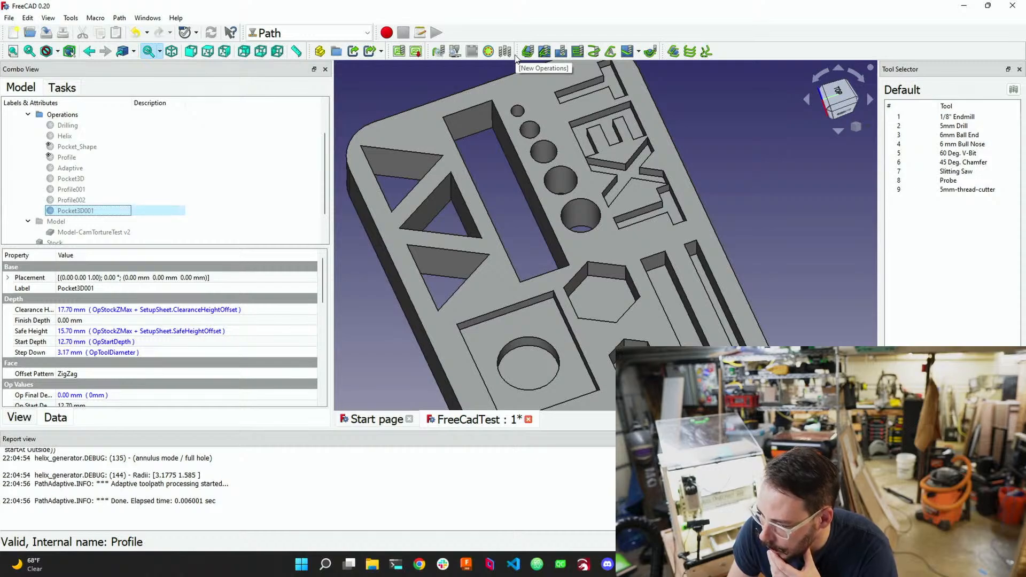
# Open the Test1 job for editing and review its stock, alignment, move and rotate options and default depths and heights
pyautogui.scroll(-1, 96, 197)
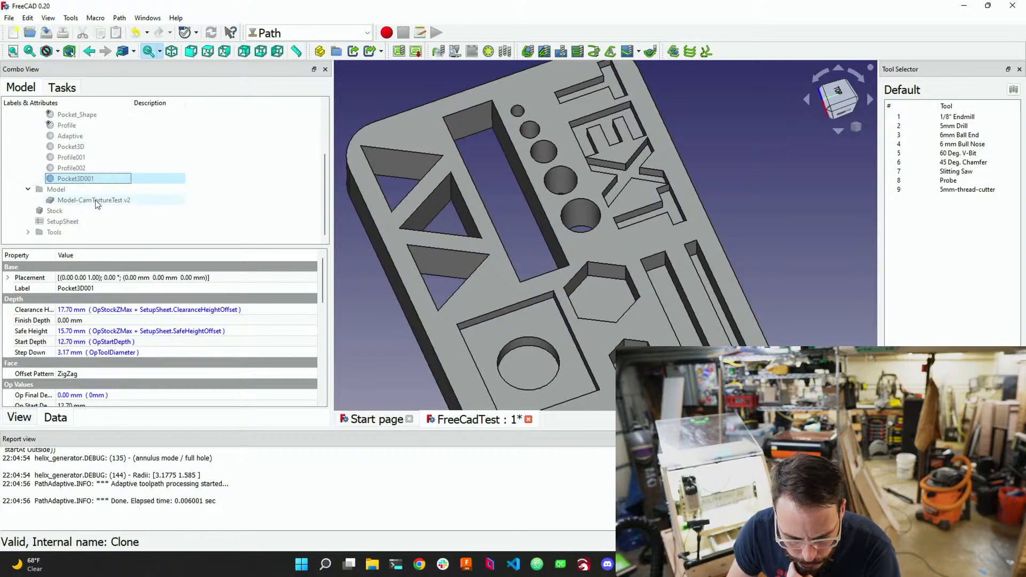
pyautogui.scroll(3, 95, 207)
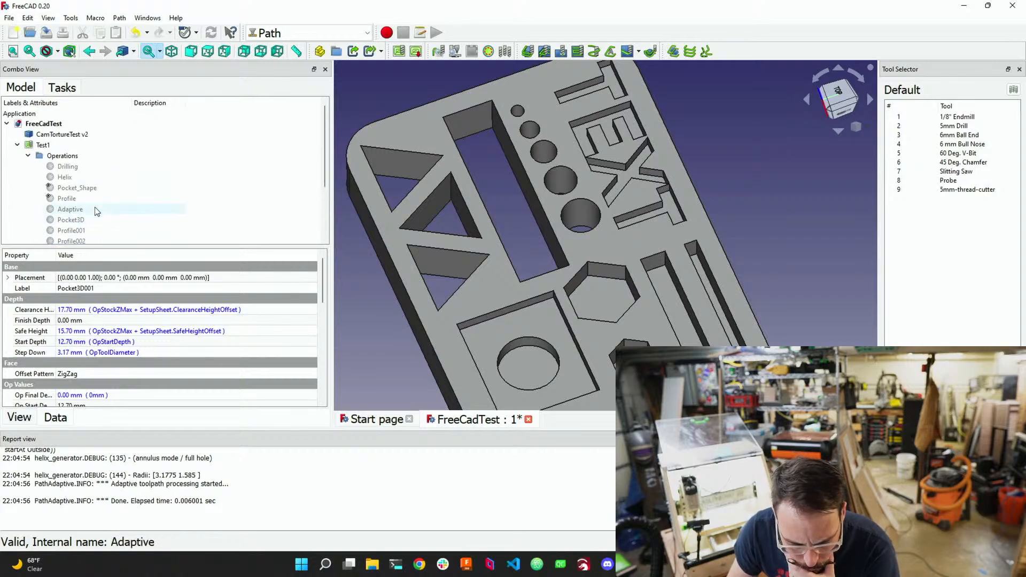
pyautogui.doubleClick(42, 145)
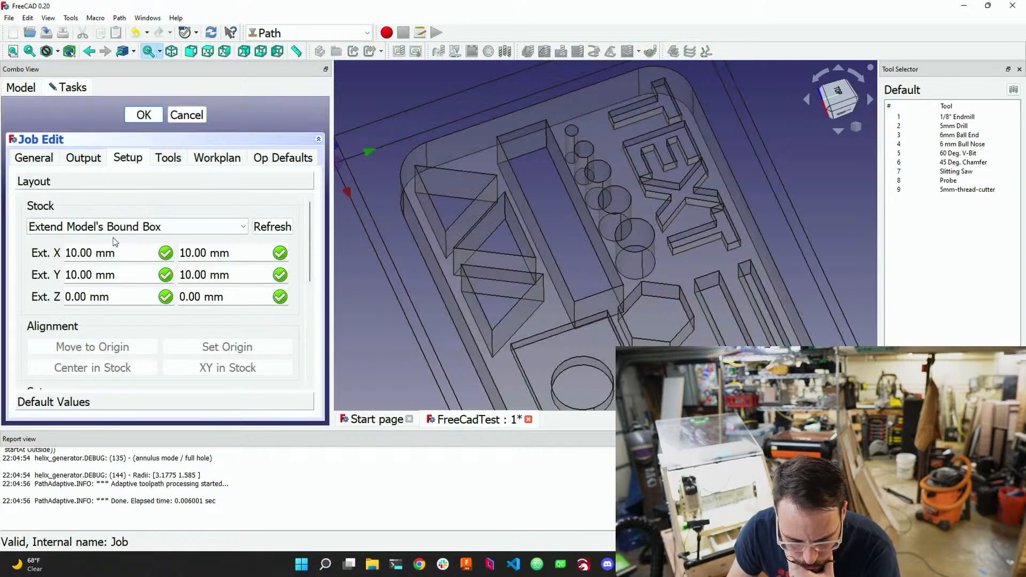
pyautogui.scroll(-4, 129, 361)
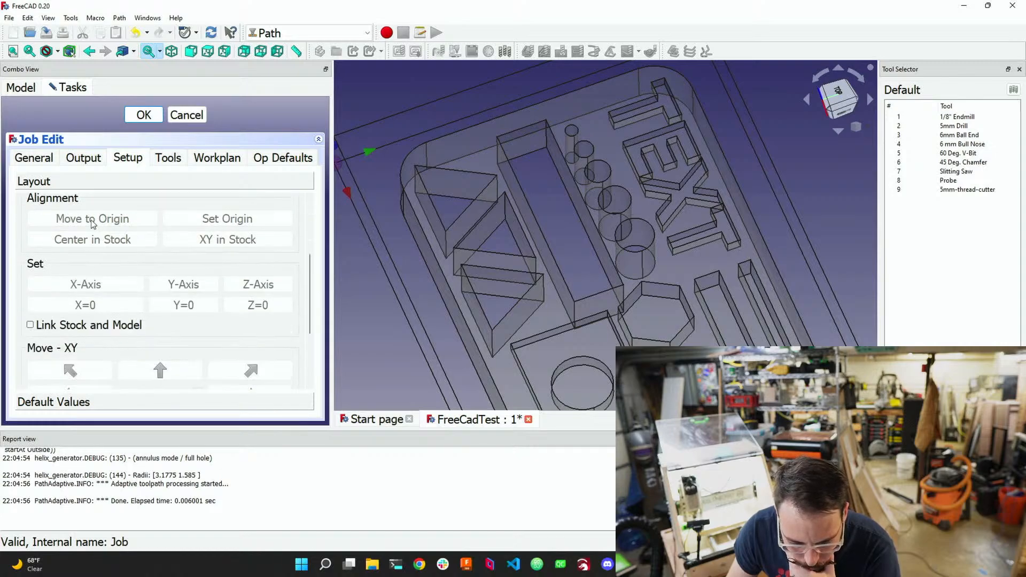
pyautogui.scroll(-5, 129, 284)
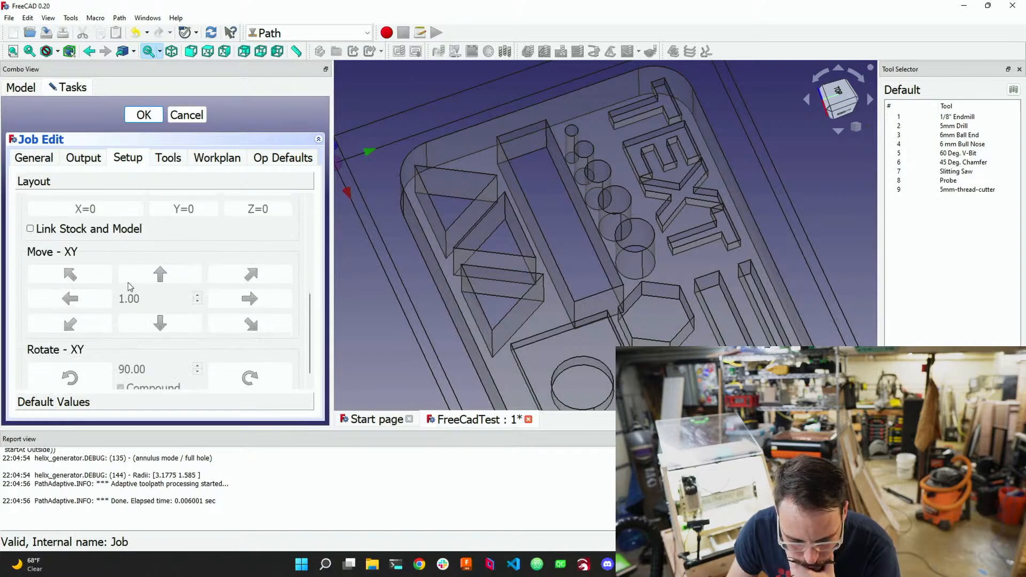
pyautogui.click(72, 406)
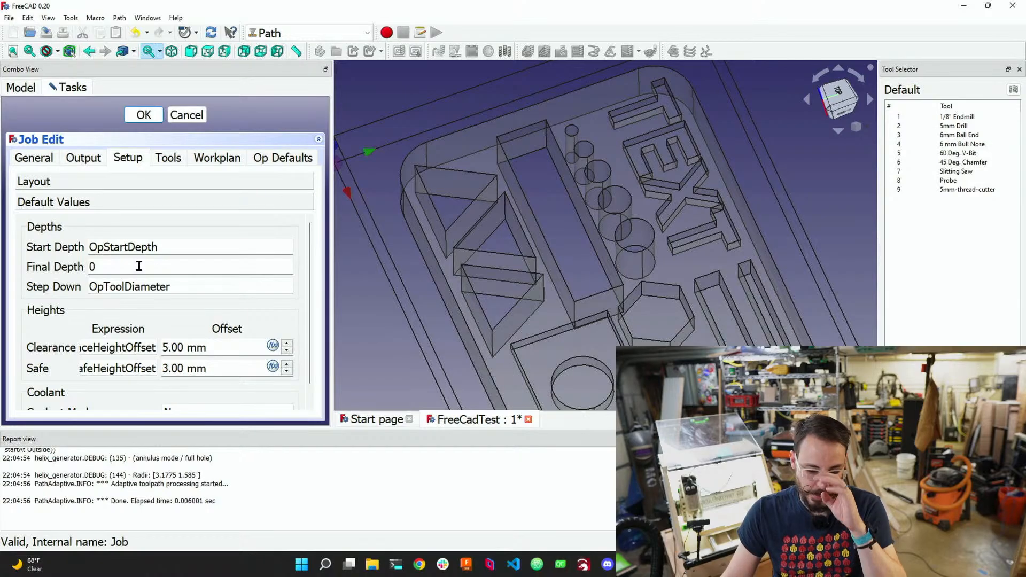
# Review the job's workplan order, Adaptive operation defaults, tool list and stock layout, and close the job editor
pyautogui.click(206, 160)
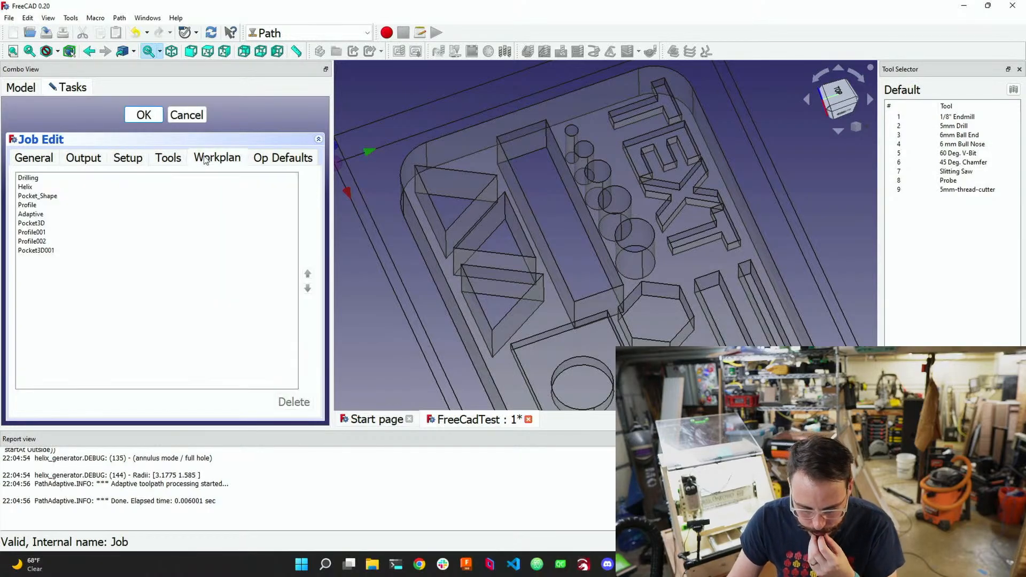
pyautogui.click(274, 163)
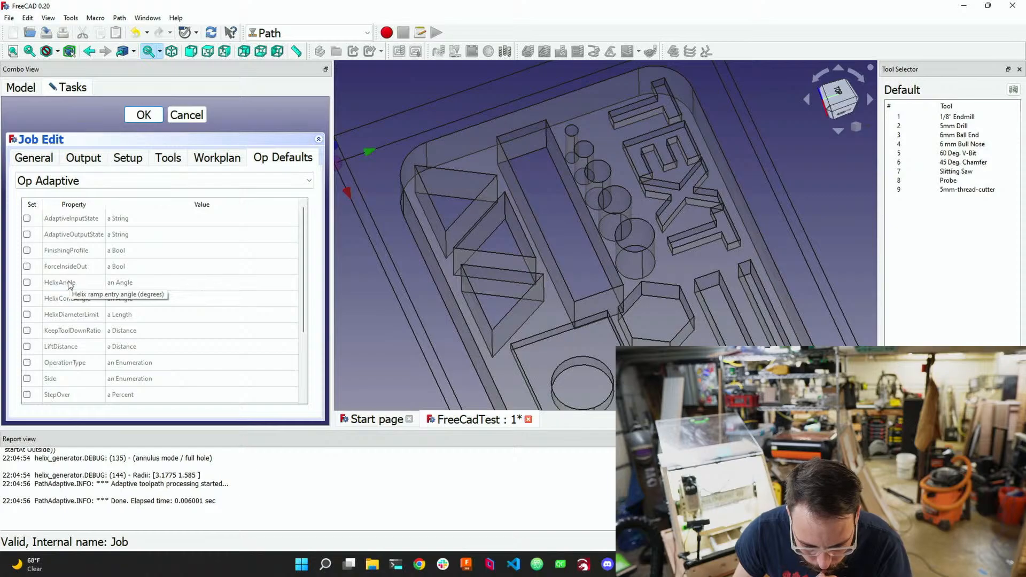
pyautogui.scroll(-2, 70, 291)
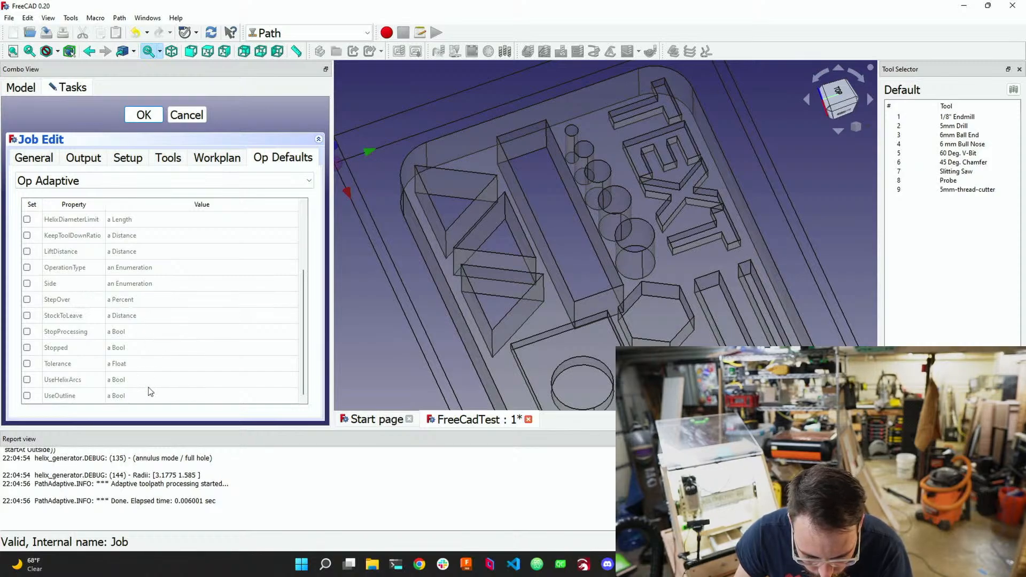
pyautogui.scroll(2, 158, 383)
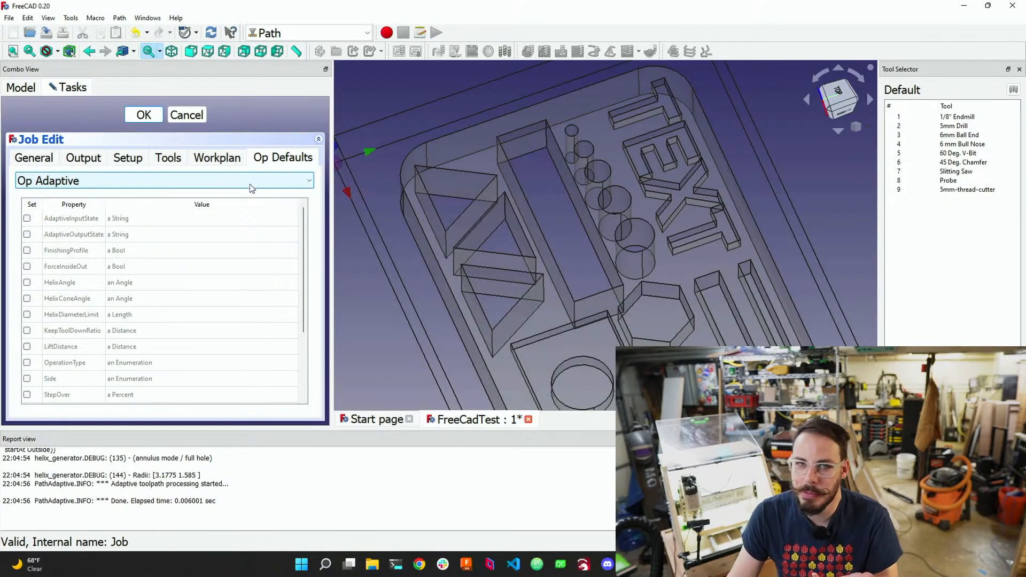
pyautogui.click(201, 159)
pyautogui.click(176, 159)
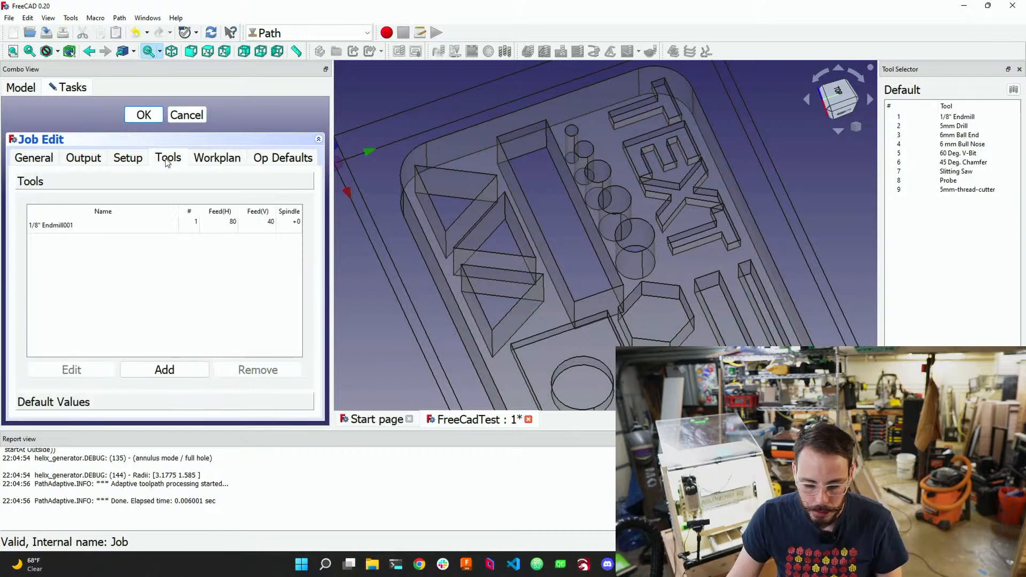
pyautogui.click(123, 161)
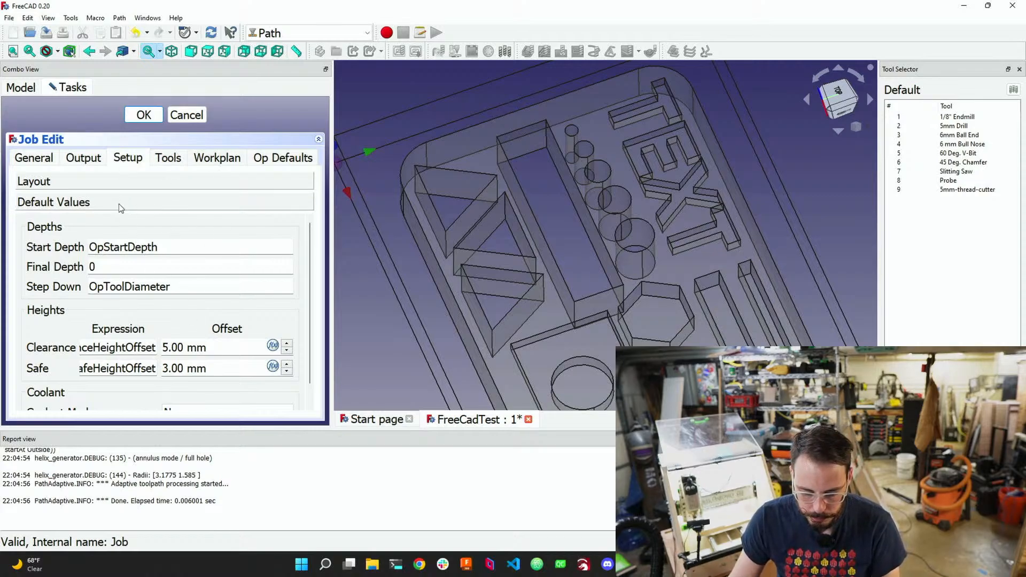
pyautogui.click(123, 185)
pyautogui.click(143, 116)
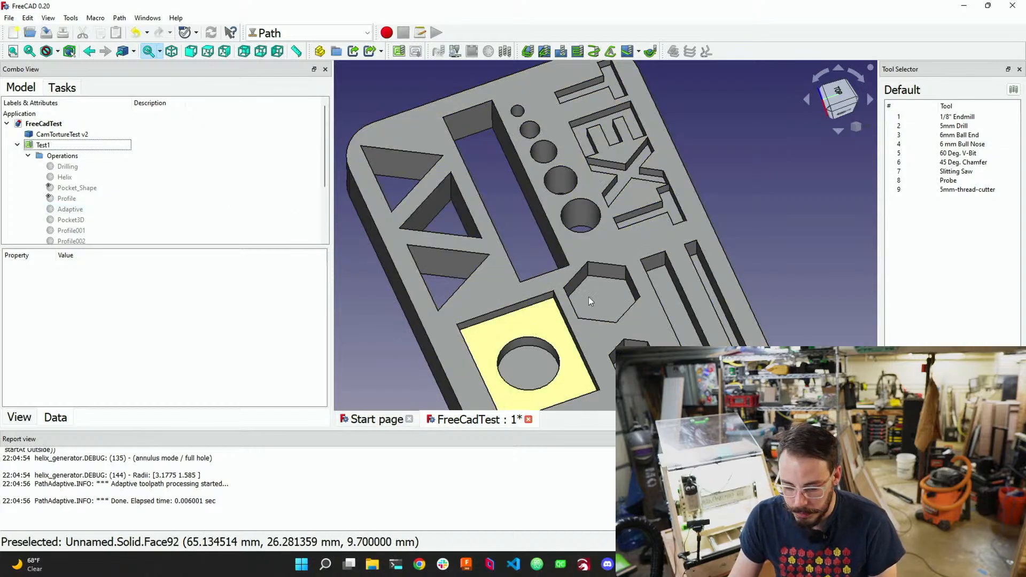
# Reopen the Test1 job to examine the origin at the stock corner, and close it
pyautogui.scroll(-5, 646, 292)
pyautogui.moveTo(477, 227); pyautogui.dragTo(514, 274)
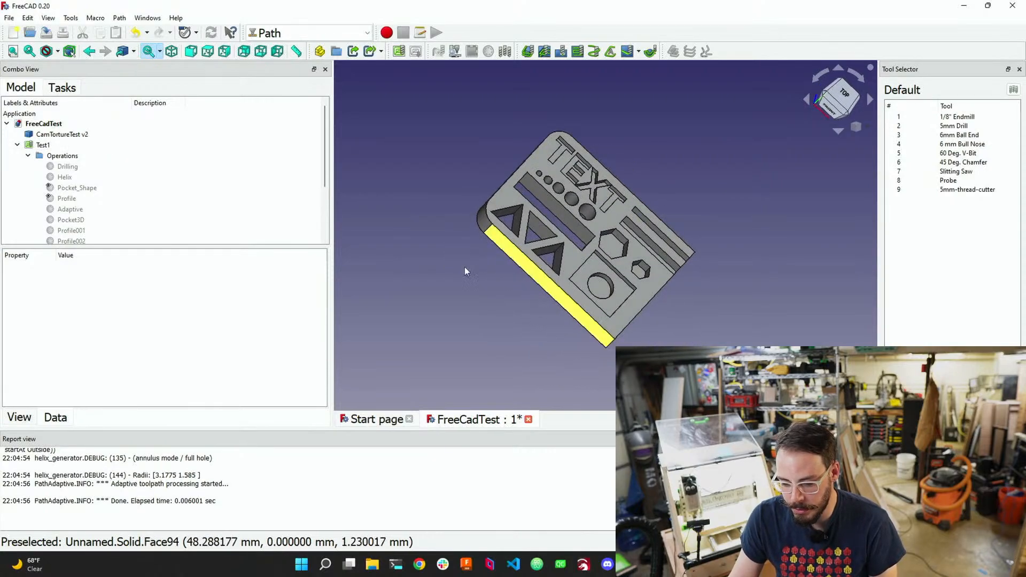
pyautogui.doubleClick(60, 145)
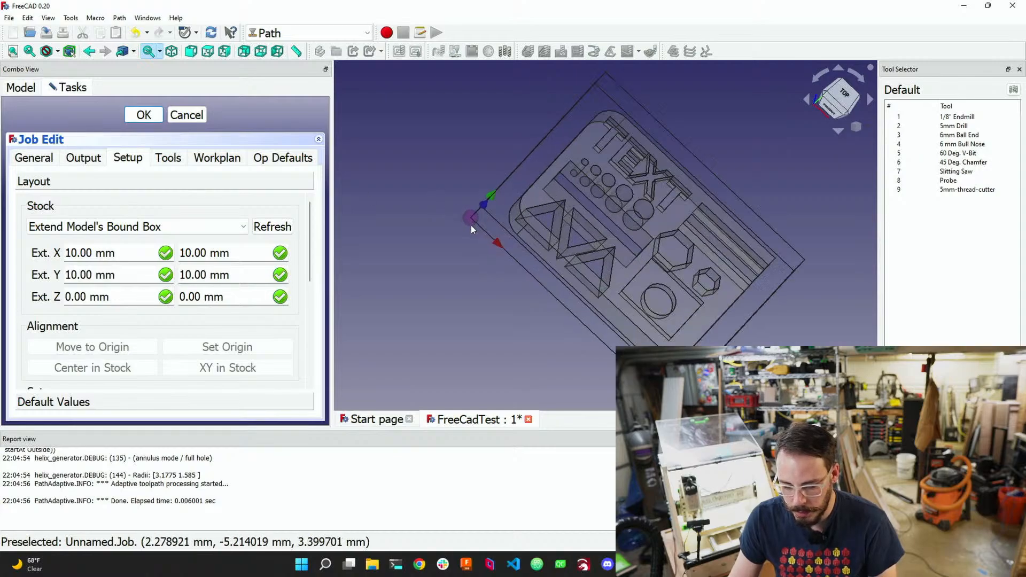
pyautogui.scroll(4, 470, 217)
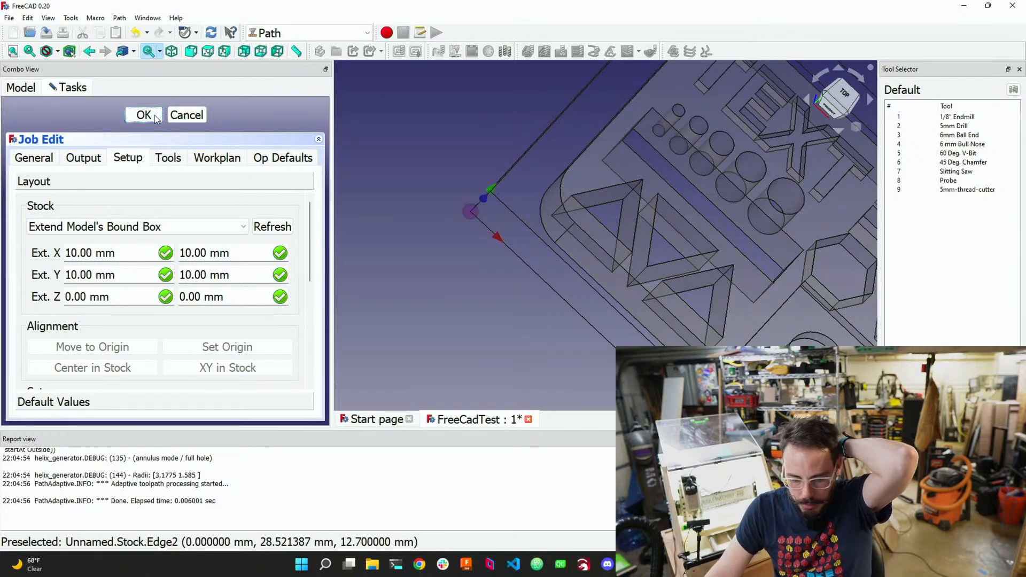
pyautogui.click(155, 115)
# Start a new Profile operation and add the four edges of the long rectangular through-opening as its base geometry
pyautogui.moveTo(510, 185); pyautogui.dragTo(482, 202, button='middle')
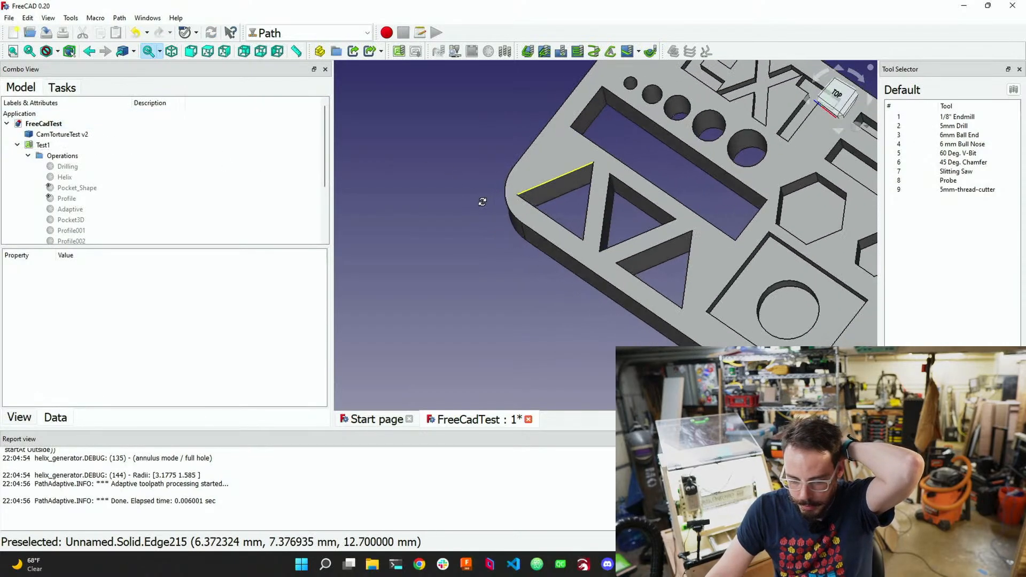
pyautogui.scroll(-5, 620, 168)
pyautogui.scroll(4, 613, 154)
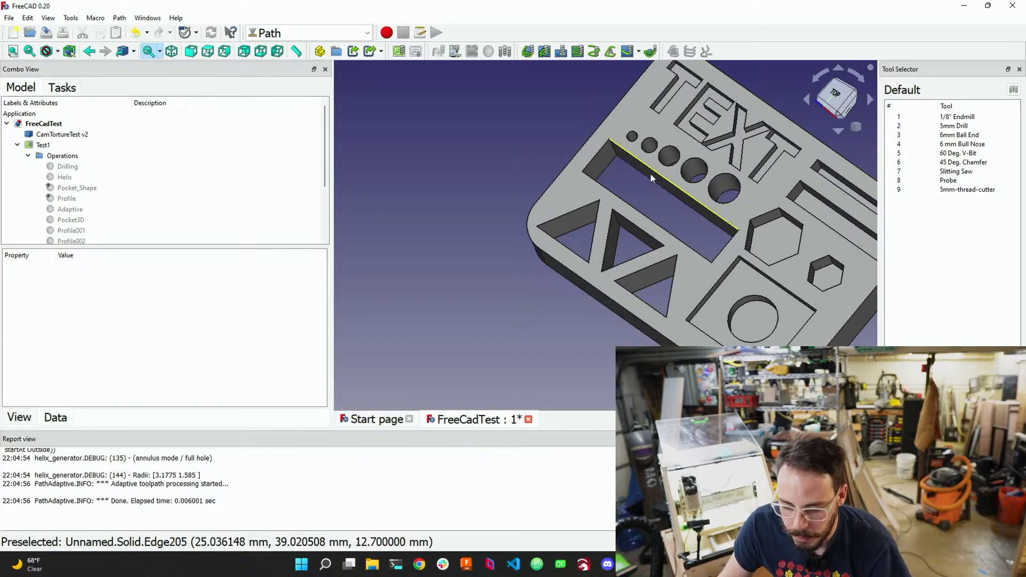
pyautogui.click(528, 51)
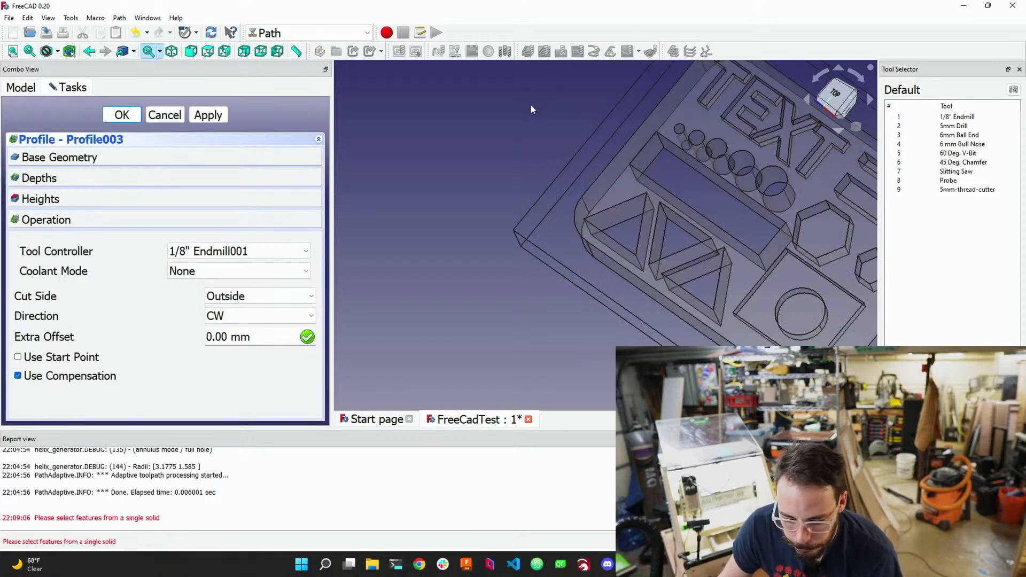
pyautogui.click(48, 158)
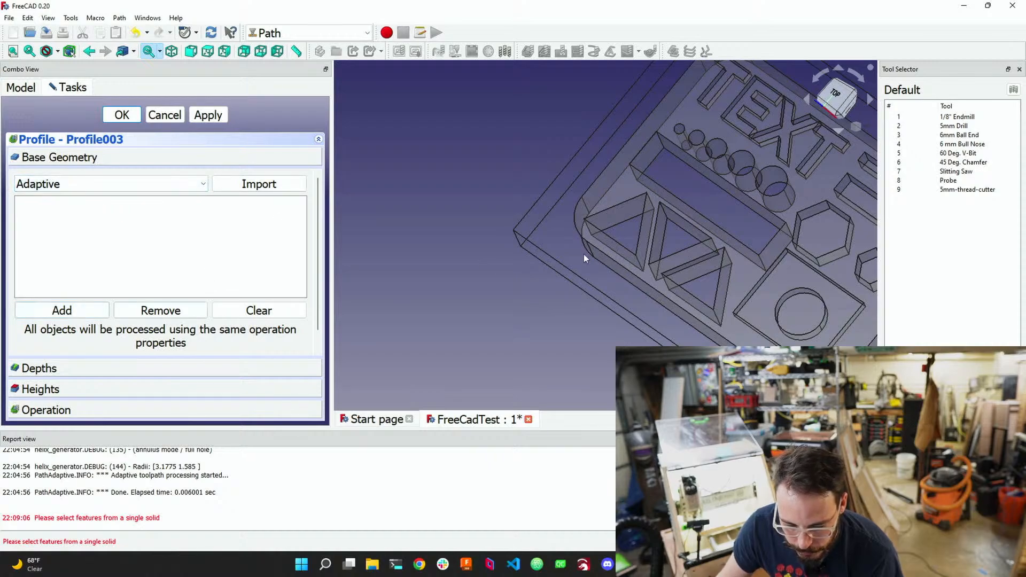
pyautogui.moveTo(679, 181); pyautogui.dragTo(705, 185, button='middle')
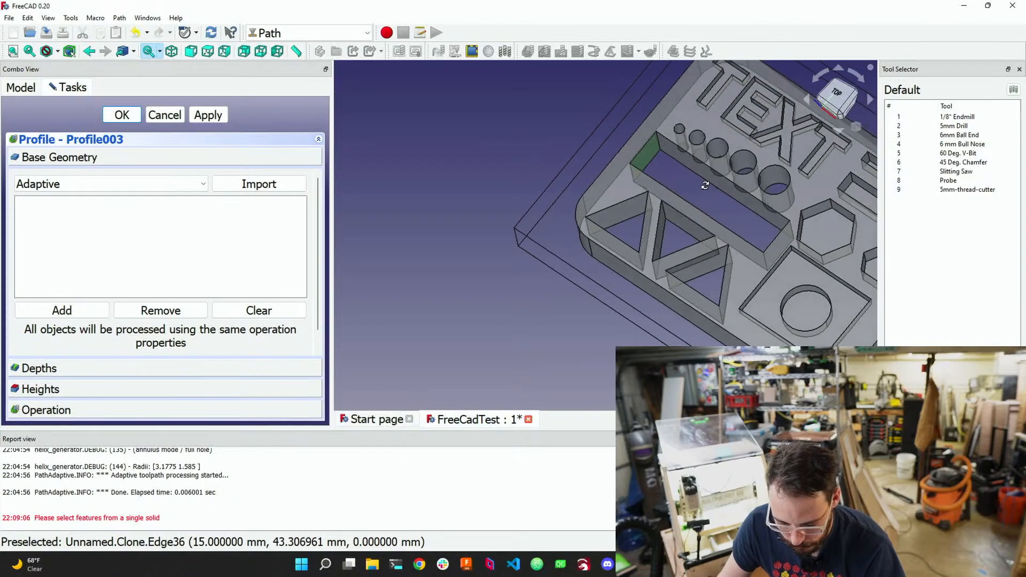
pyautogui.scroll(-10, 708, 185)
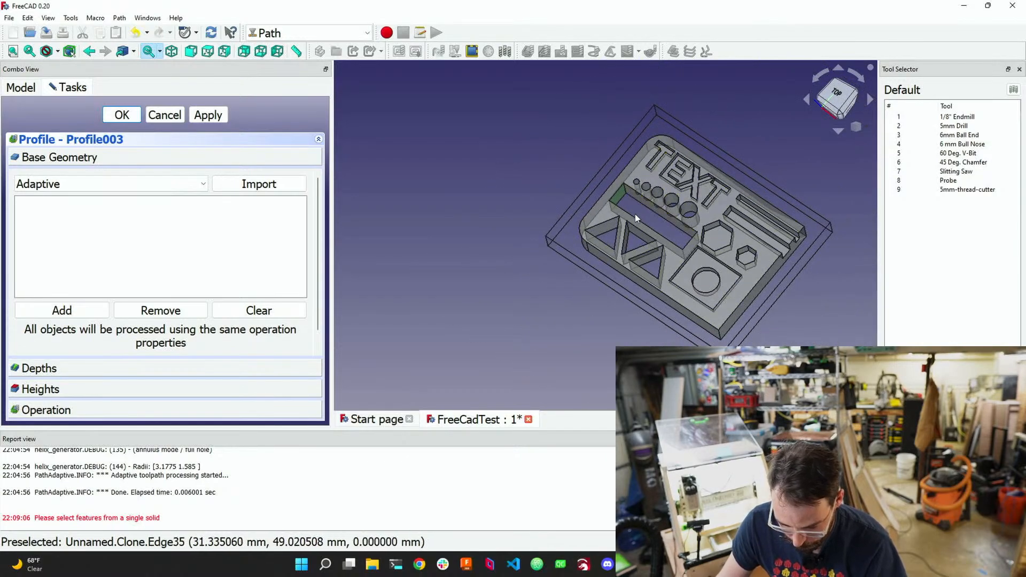
pyautogui.scroll(12, 639, 194)
pyautogui.moveTo(637, 195); pyautogui.dragTo(635, 192, button='middle')
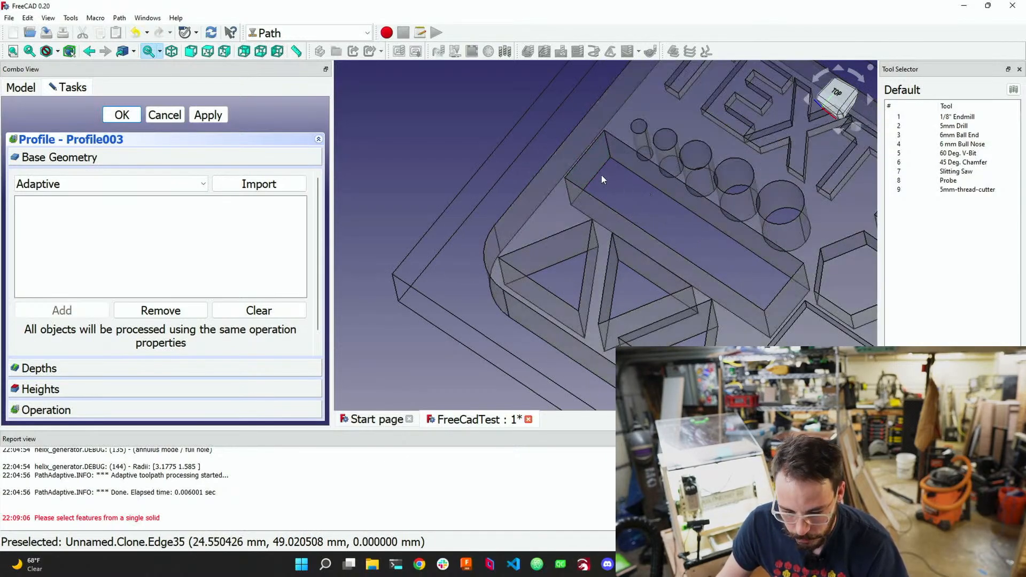
pyautogui.click(599, 171)
pyautogui.click(604, 173)
pyautogui.click(601, 172)
pyautogui.keyDown('ctrl'); pyautogui.click(631, 172); pyautogui.keyUp('ctrl')
pyautogui.moveTo(646, 200); pyautogui.dragTo(736, 303, button='middle')
pyautogui.keyDown('ctrl'); pyautogui.click(733, 304); pyautogui.keyUp('ctrl')
pyautogui.click(82, 316)
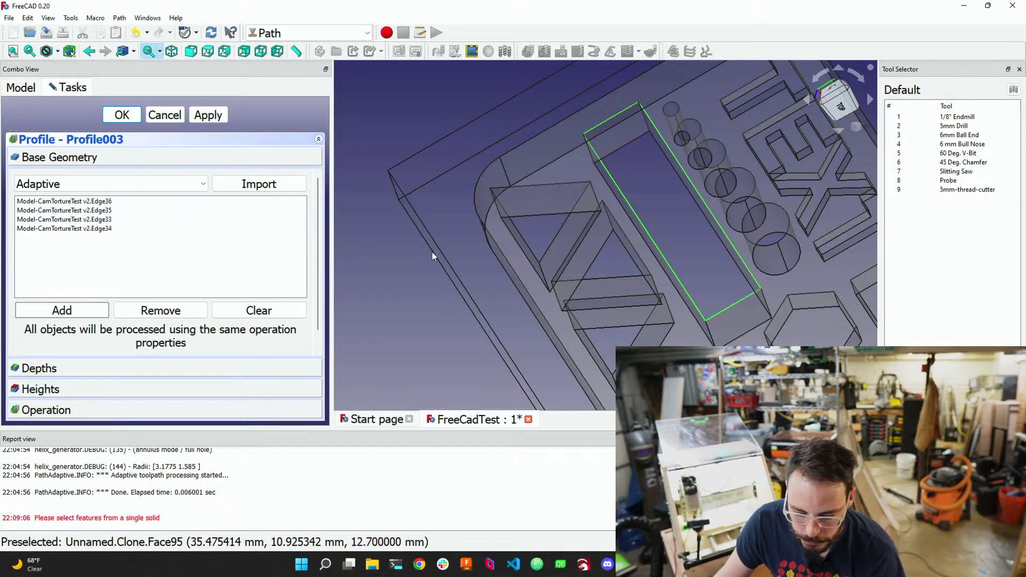
# Open the profile's Final Depth formula for editing and select the part's top face
pyautogui.scroll(-1, 113, 278)
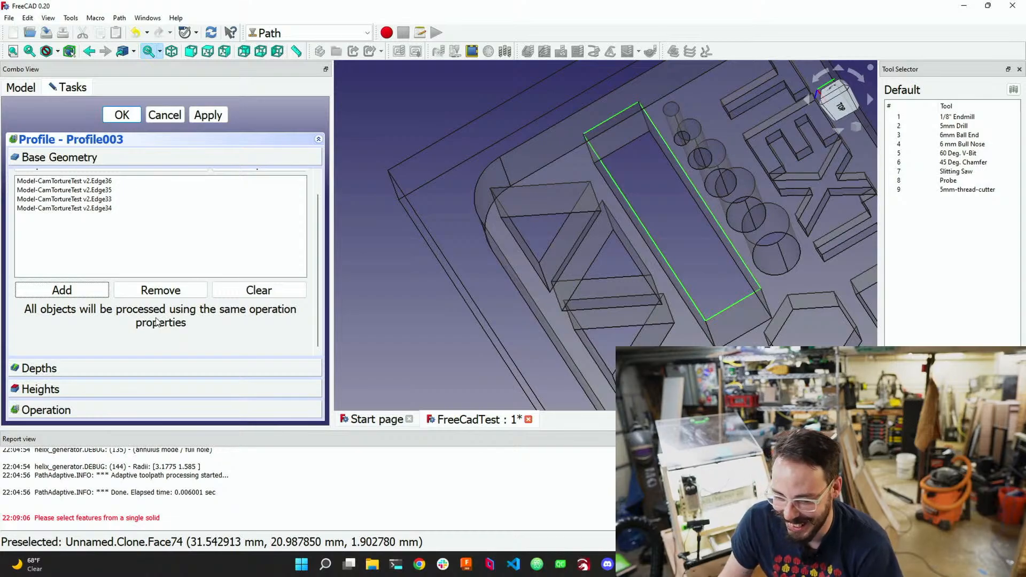
pyautogui.click(145, 368)
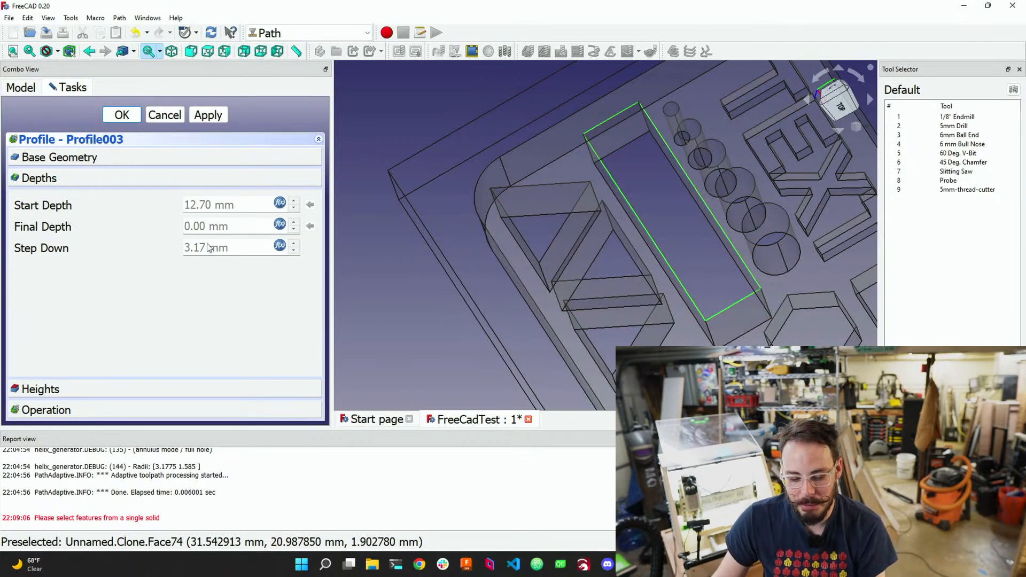
pyautogui.click(280, 224)
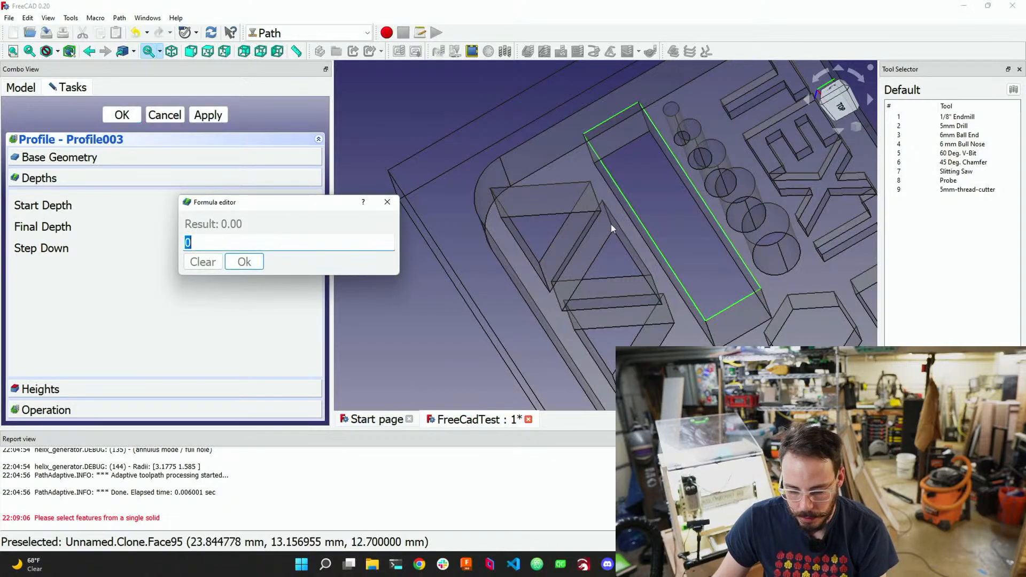
pyautogui.click(655, 278)
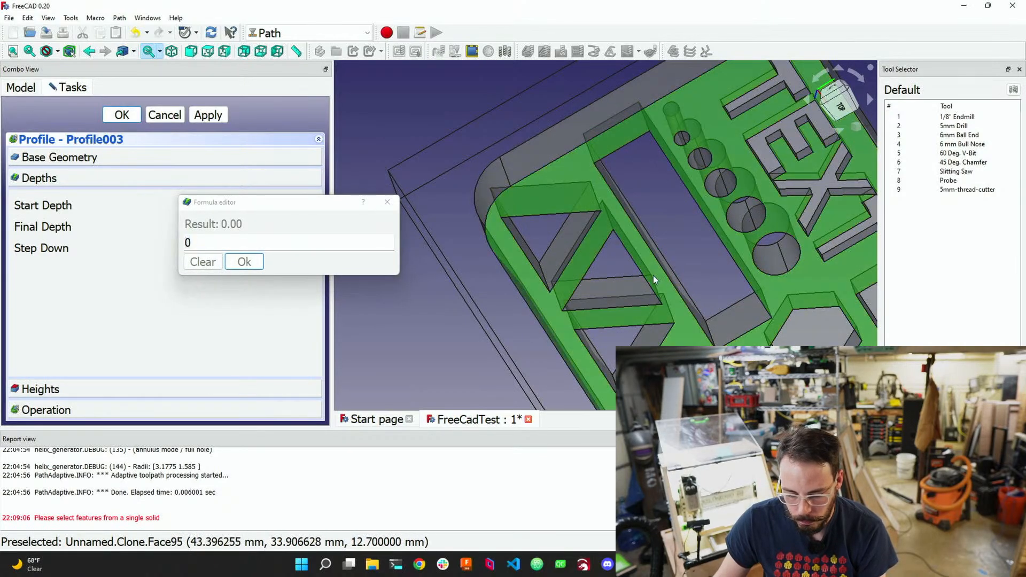
pyautogui.moveTo(455, 236); pyautogui.dragTo(729, 182, button='middle')
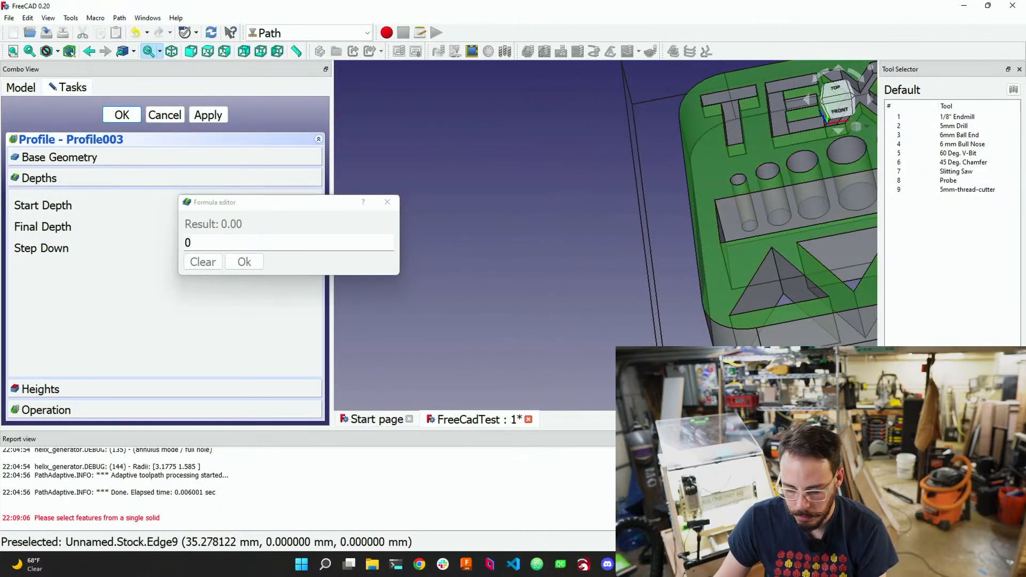
# Close the Report view and examine the whole part and its stock box from several angles
pyautogui.click(1019, 440)
pyautogui.scroll(-4, 532, 300)
pyautogui.moveTo(591, 373); pyautogui.dragTo(454, 364, button='middle')
pyautogui.moveTo(668, 300); pyautogui.dragTo(801, 227, button='middle')
pyautogui.scroll(6, 547, 272)
pyautogui.scroll(-7, 547, 273)
pyautogui.scroll(-4, 548, 272)
pyautogui.scroll(5, 569, 390)
pyautogui.scroll(-4, 549, 341)
pyautogui.scroll(5, 544, 248)
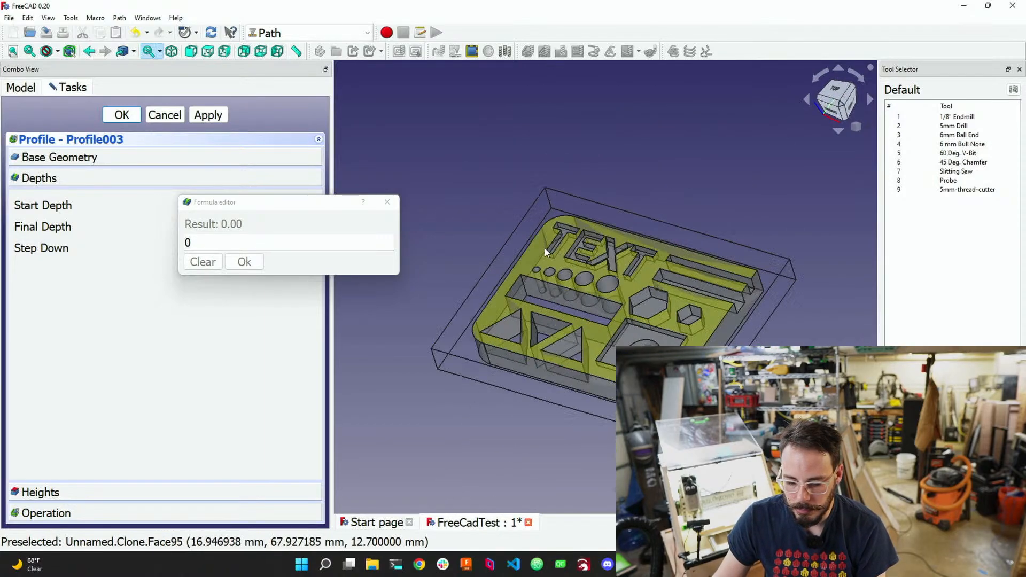
# Close the Final Depth formula editor and set the profile's Final Depth from the part's underside face
pyautogui.scroll(2, 481, 348)
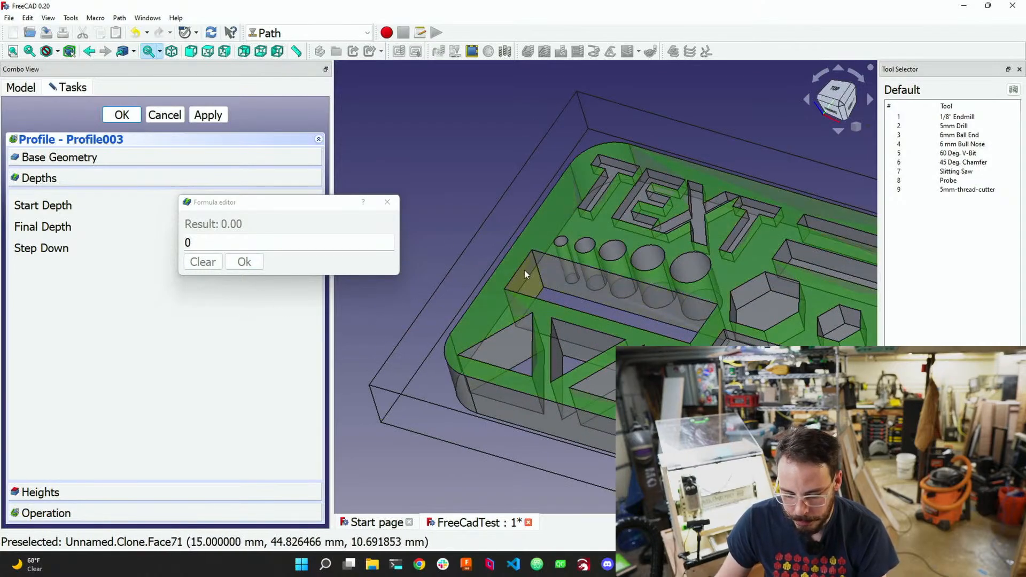
pyautogui.press('Return')
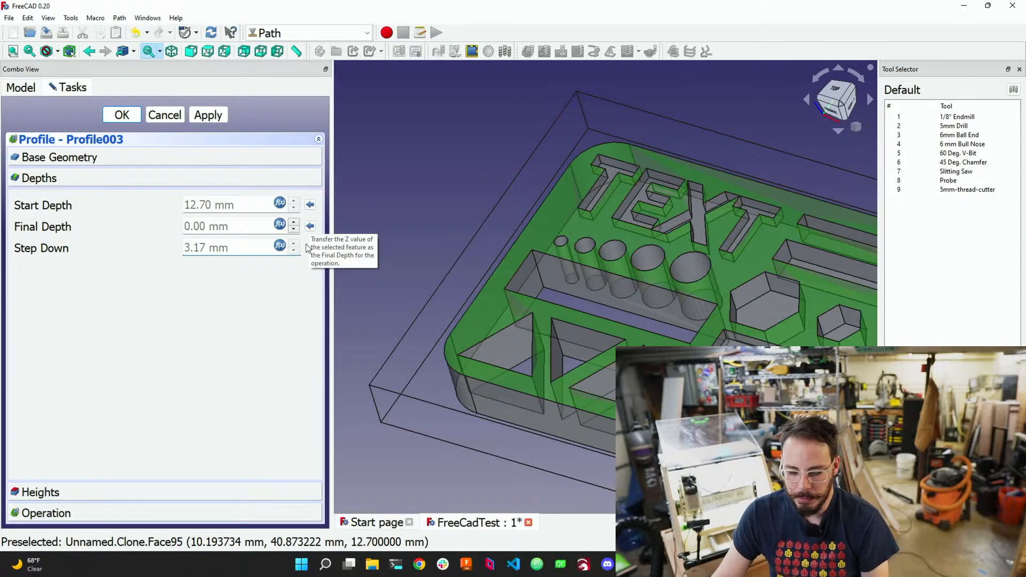
pyautogui.scroll(-2, 457, 286)
pyautogui.scroll(1, 470, 256)
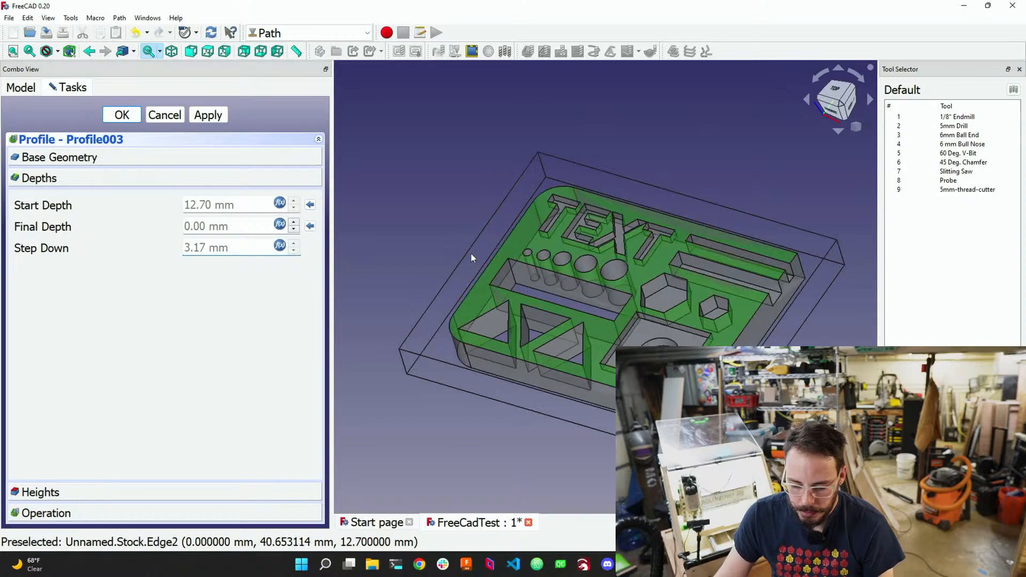
pyautogui.scroll(3, 470, 256)
pyautogui.moveTo(426, 307); pyautogui.dragTo(435, 266, button='middle')
pyautogui.scroll(-6, 590, 248)
pyautogui.moveTo(533, 356); pyautogui.dragTo(551, 304, button='middle')
pyautogui.scroll(5, 564, 377)
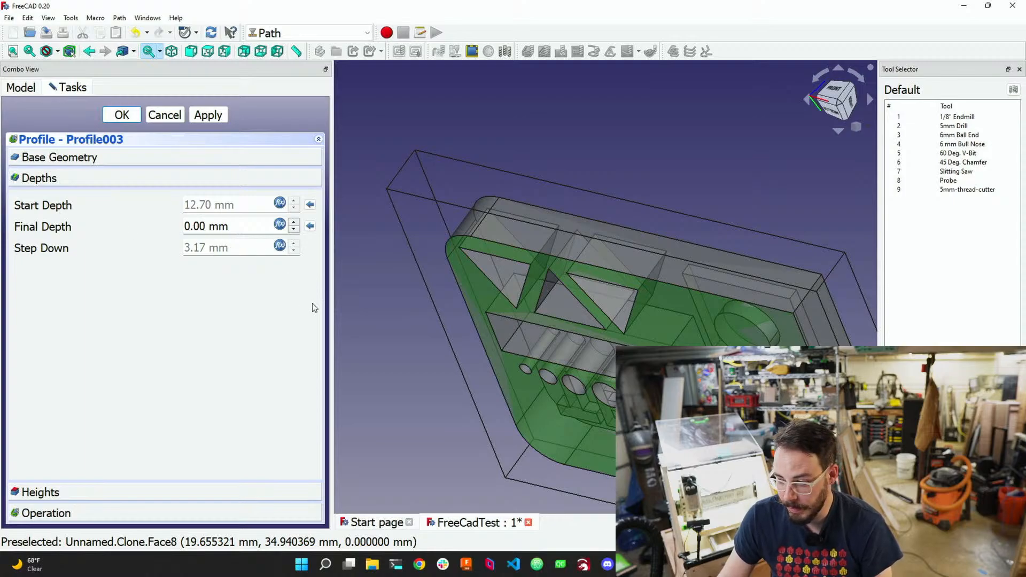
pyautogui.moveTo(341, 312); pyautogui.dragTo(494, 363, button='middle')
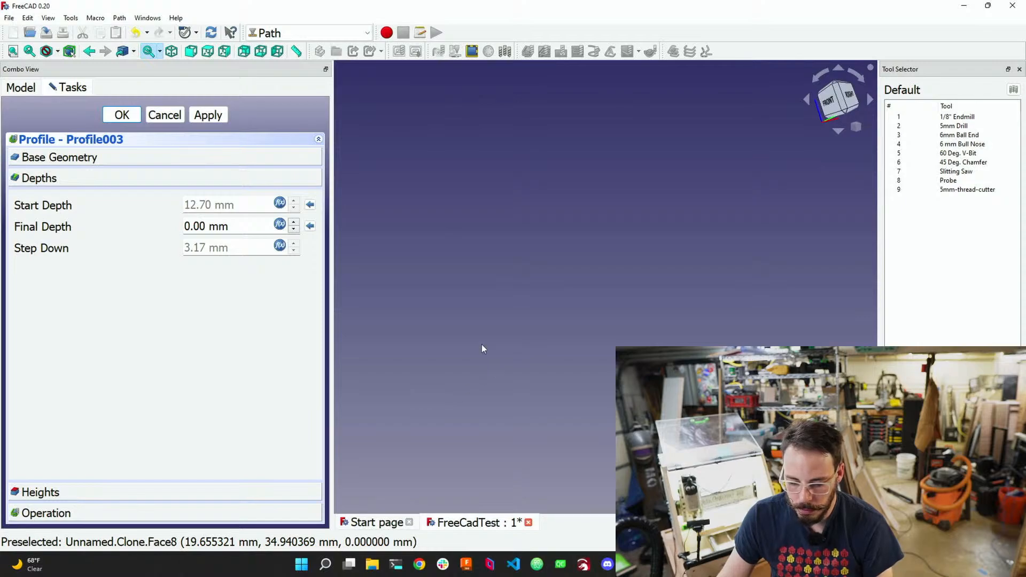
# Try the square pocket's floor as the Final Depth reference, and set the depth from the rectangular opening's long lower edge instead
pyautogui.click(854, 129)
pyautogui.click(807, 146)
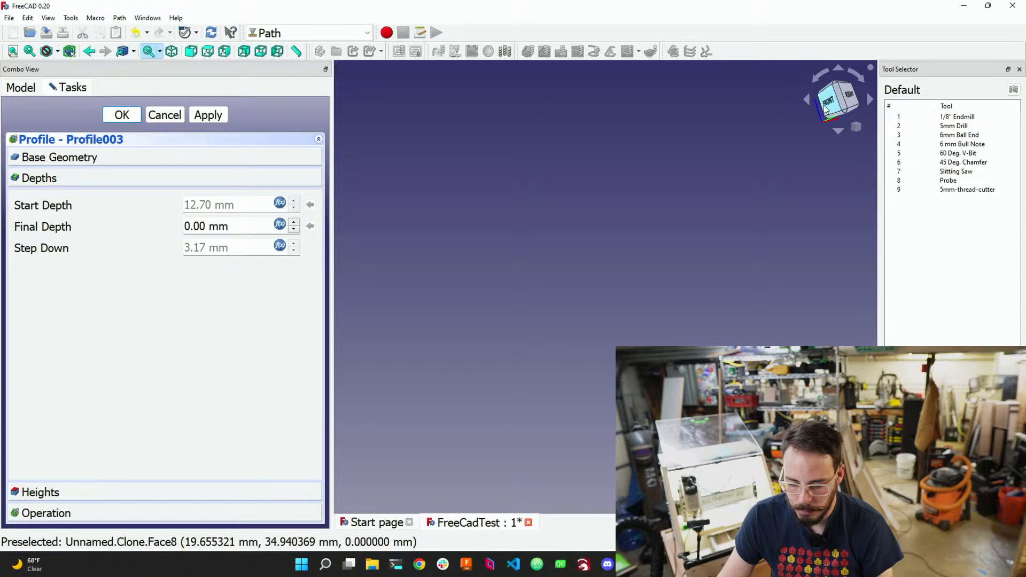
pyautogui.moveTo(579, 220); pyautogui.dragTo(592, 184, button='middle')
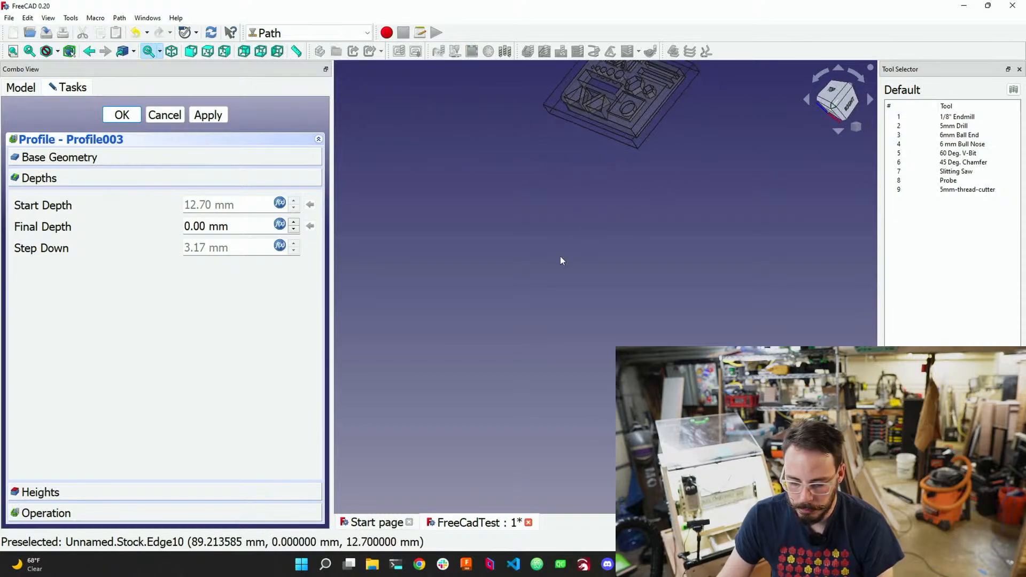
pyautogui.scroll(-5, 555, 275)
pyautogui.scroll(8, 553, 284)
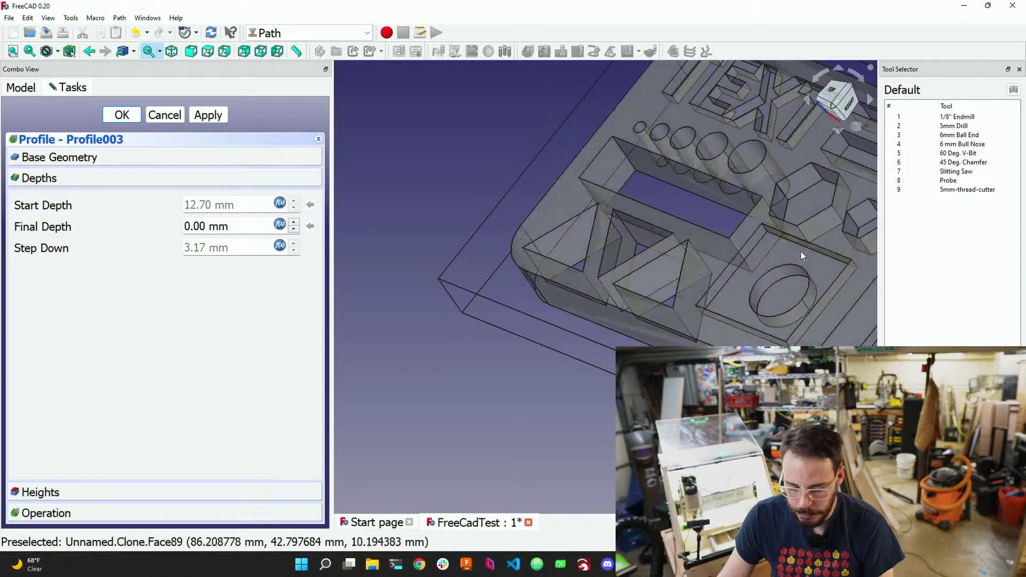
pyautogui.click(778, 258)
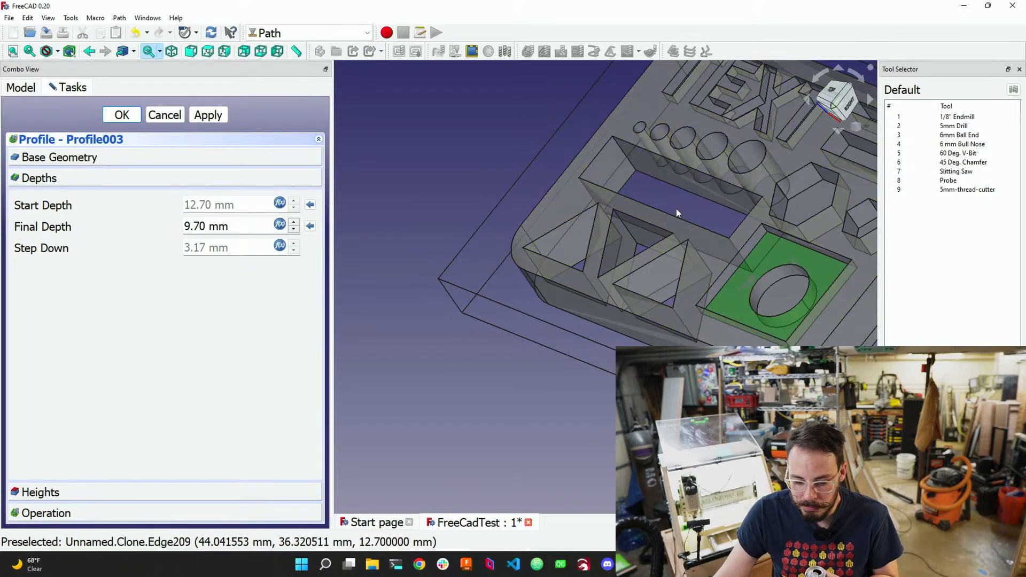
pyautogui.click(655, 179)
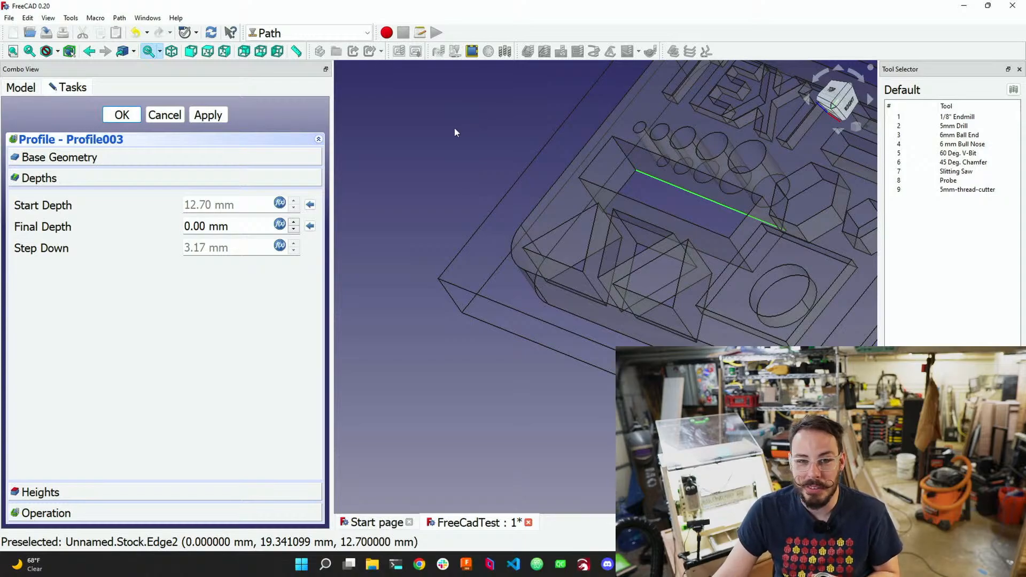
# Review the profile's heights and operation settings, and generate its toolpath with Cut Side Outside and Direction CW
pyautogui.click(159, 491)
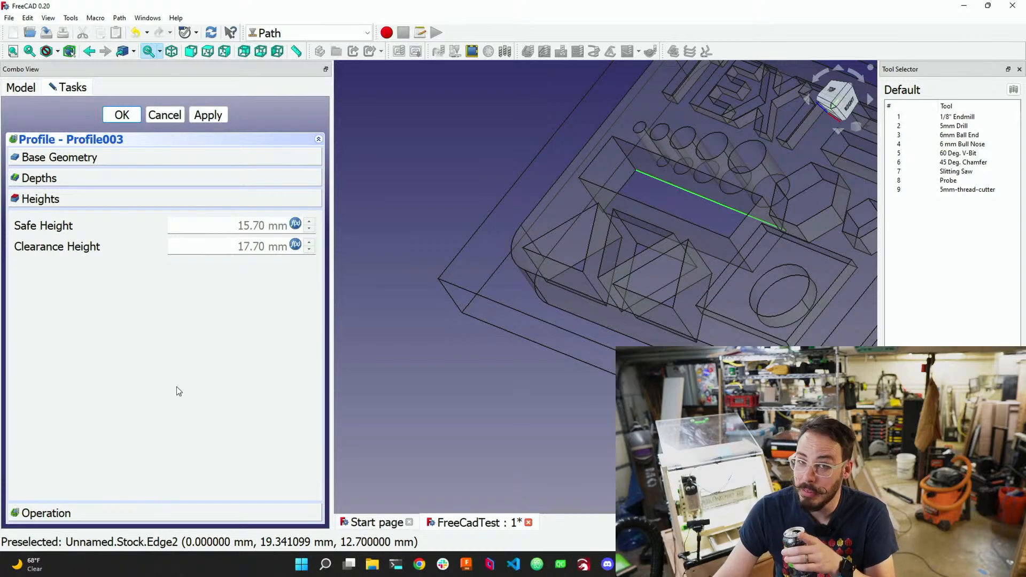
pyautogui.click(141, 510)
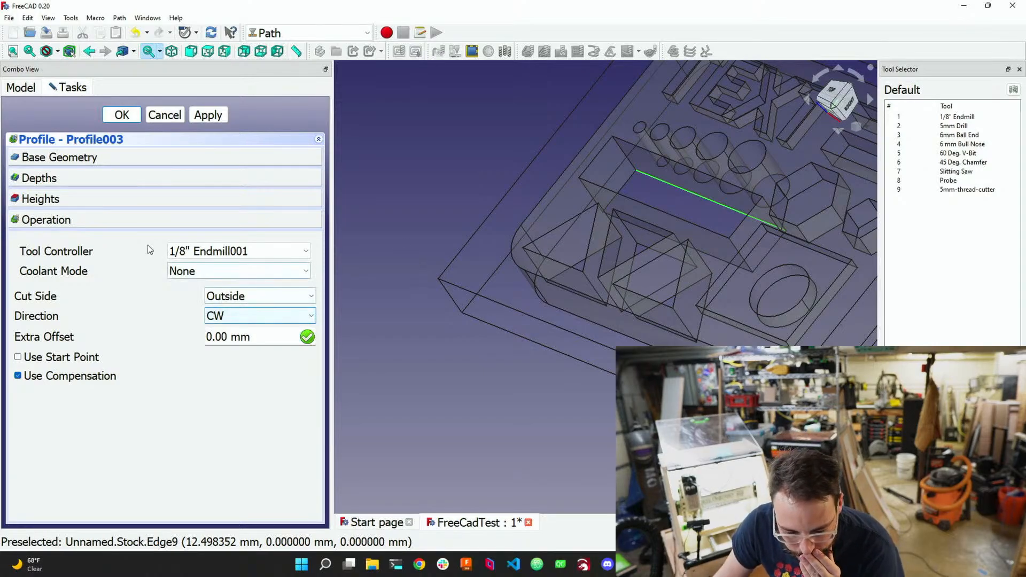
pyautogui.scroll(-3, 468, 325)
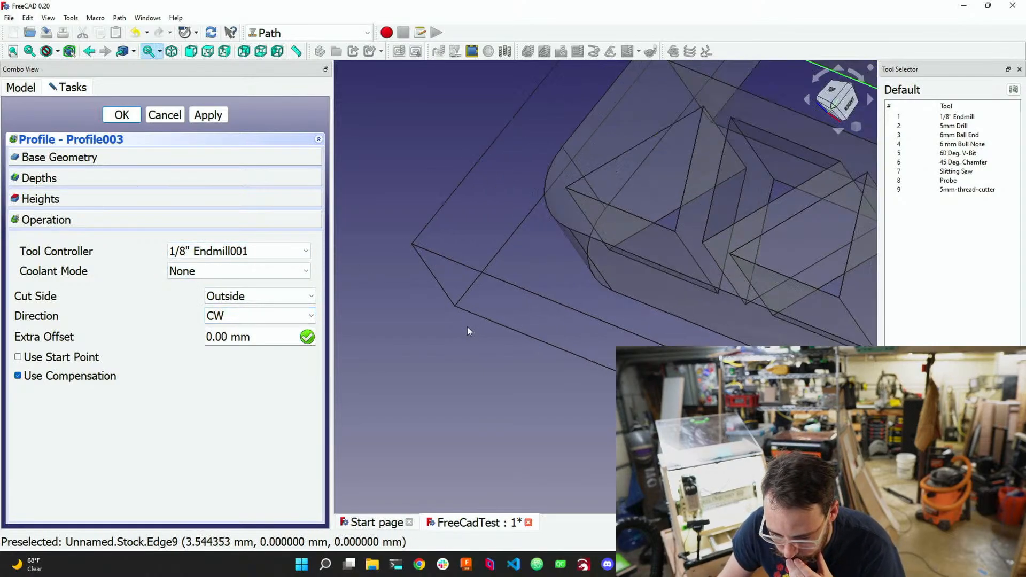
pyautogui.scroll(3, 666, 156)
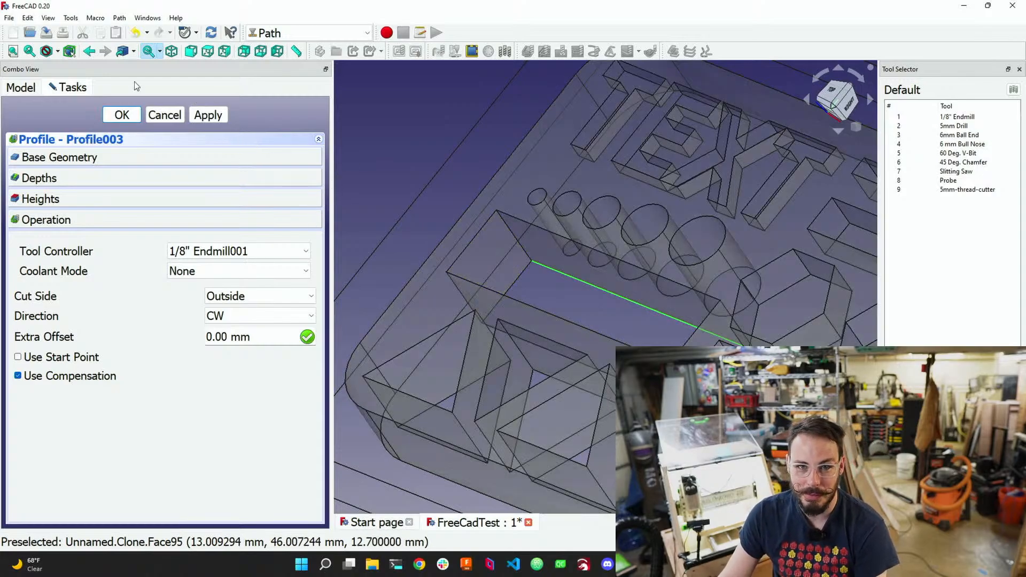
pyautogui.click(208, 116)
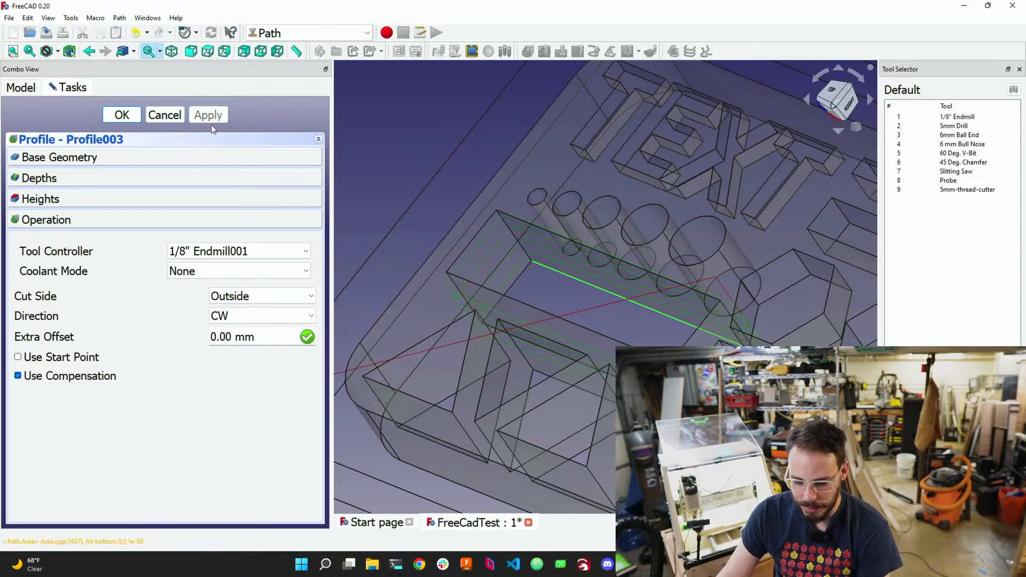
pyautogui.moveTo(662, 312); pyautogui.dragTo(668, 368, button='middle')
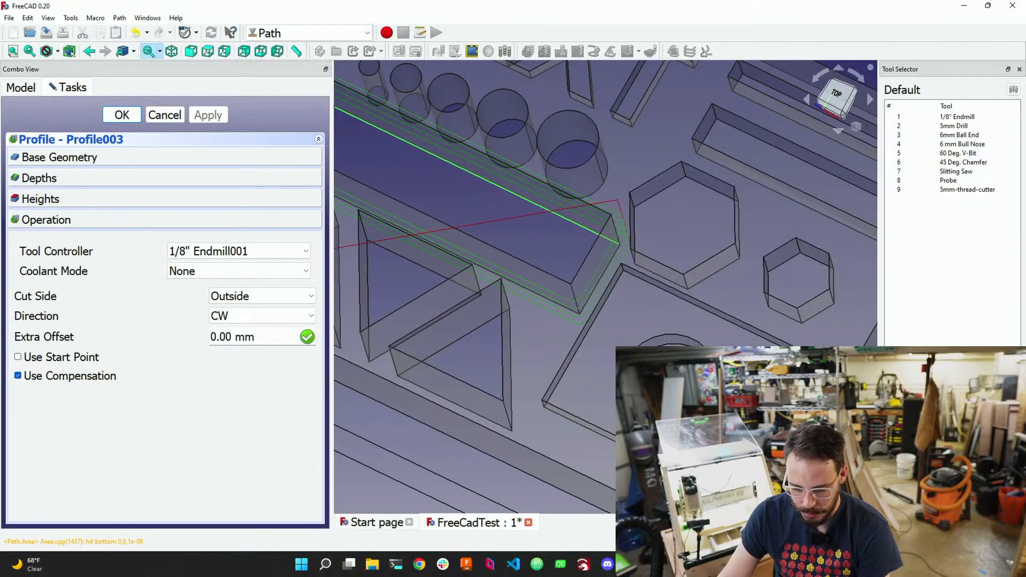
# Set the profile's Cut Side to Inside, regenerate and examine the toolpath in the opening, and accept the operation
pyautogui.click(267, 298)
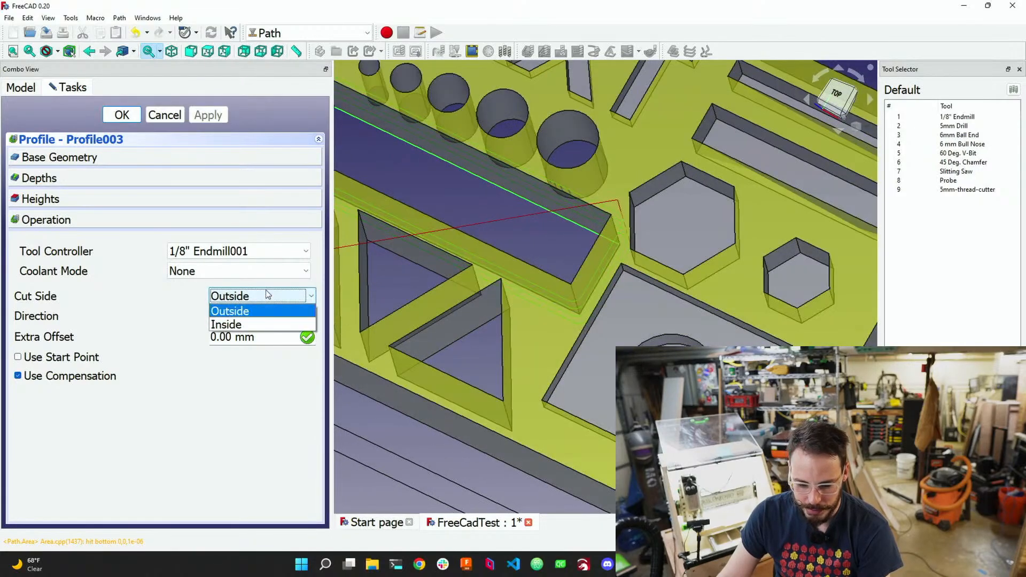
pyautogui.click(253, 324)
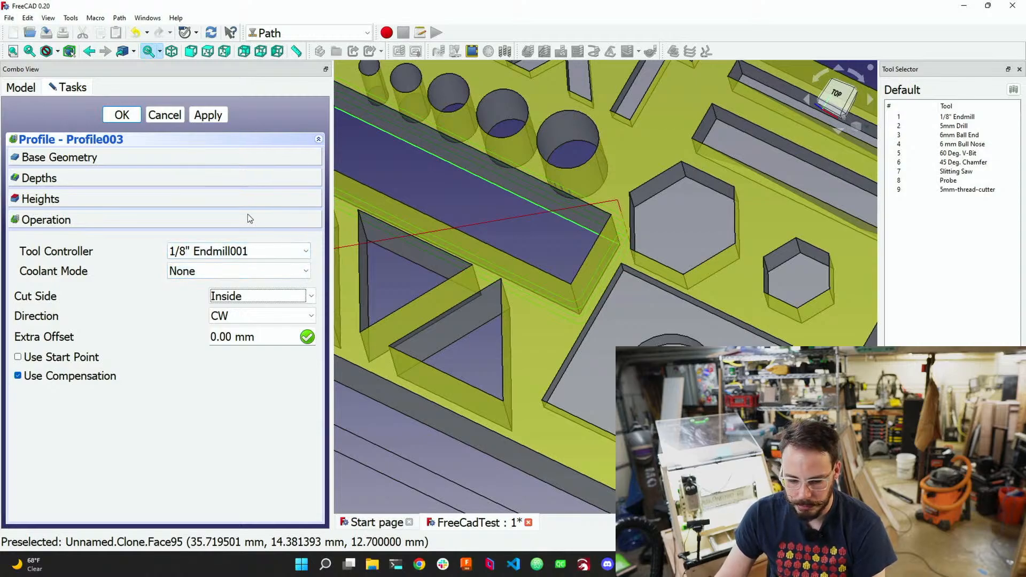
pyautogui.click(196, 119)
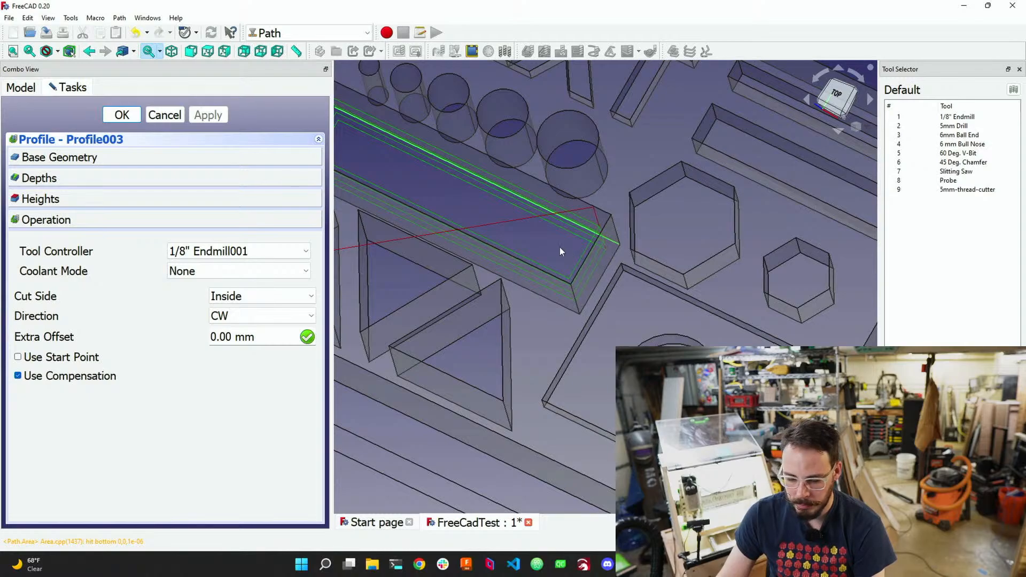
pyautogui.scroll(-3, 560, 247)
pyautogui.scroll(5, 381, 164)
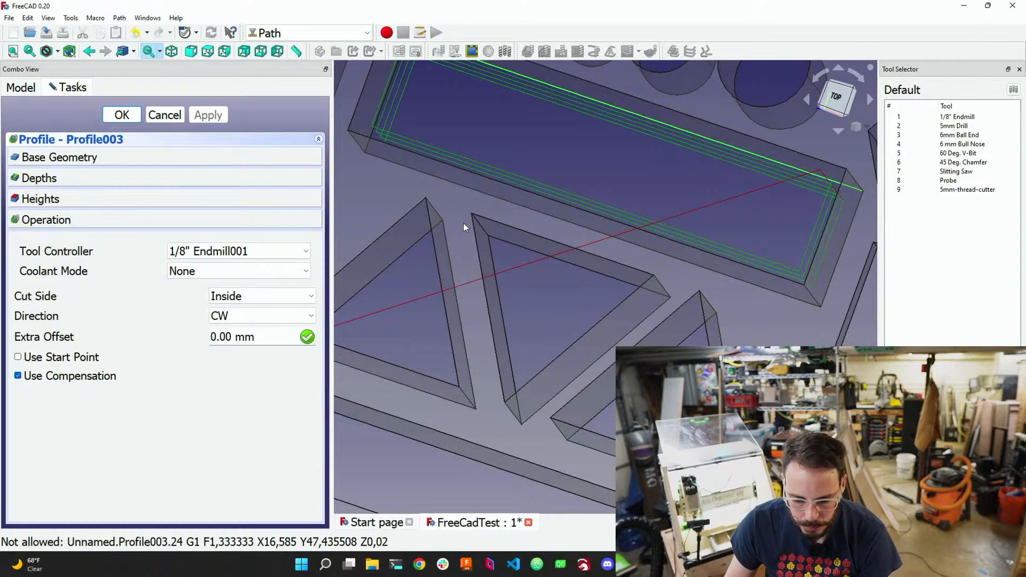
pyautogui.moveTo(446, 129); pyautogui.dragTo(471, 75, button='middle')
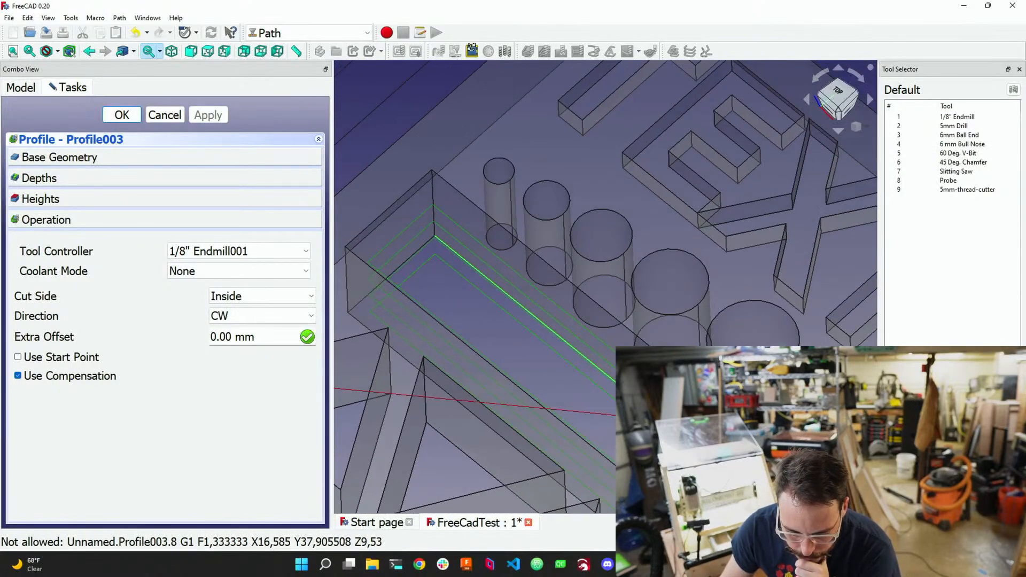
pyautogui.click(212, 179)
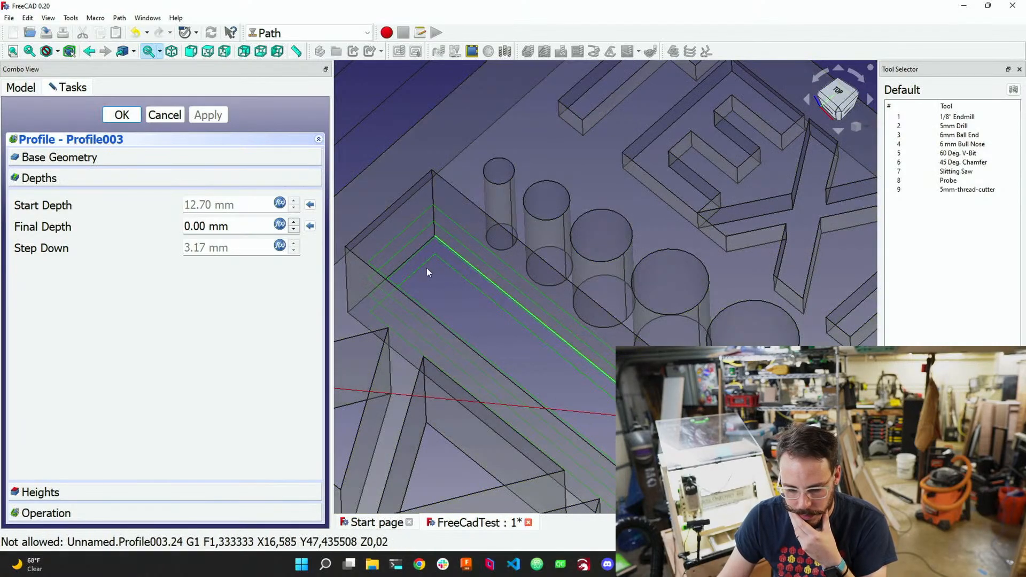
pyautogui.click(132, 116)
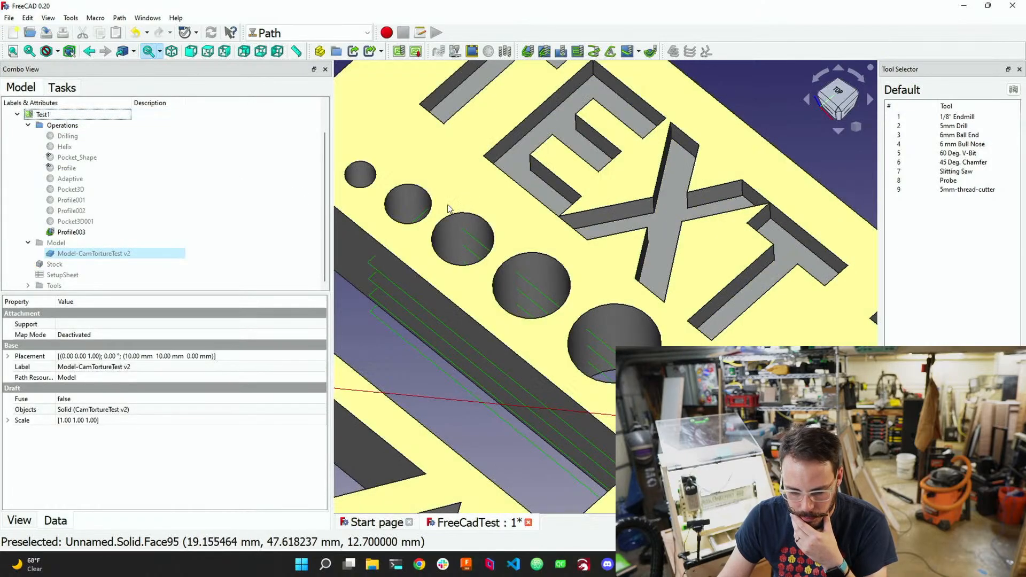
# Try a Helix operation with all detected holes excluded and the rectangular opening's selected edge added as base geometry, and cancel it
pyautogui.click(594, 51)
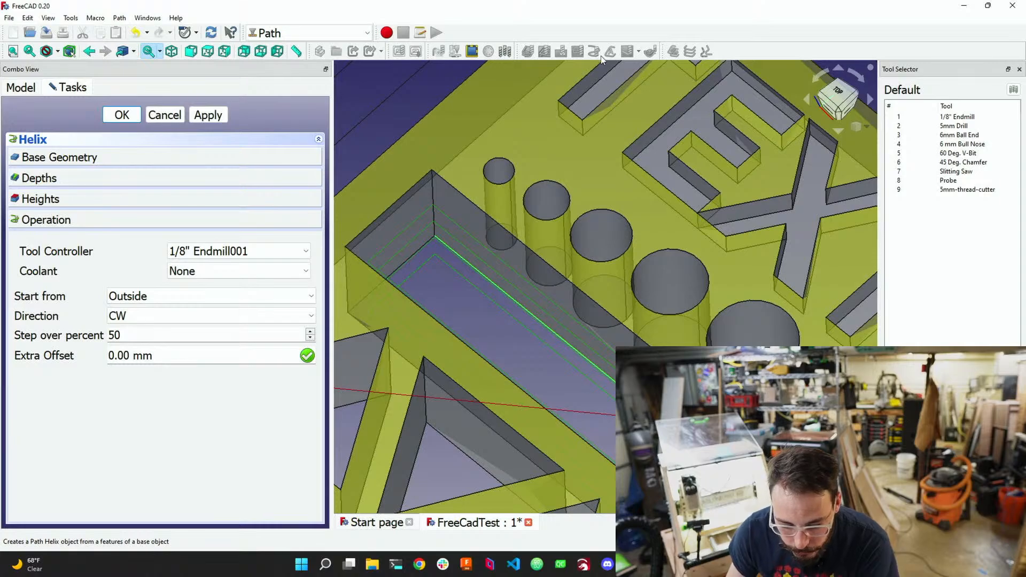
pyautogui.click(223, 164)
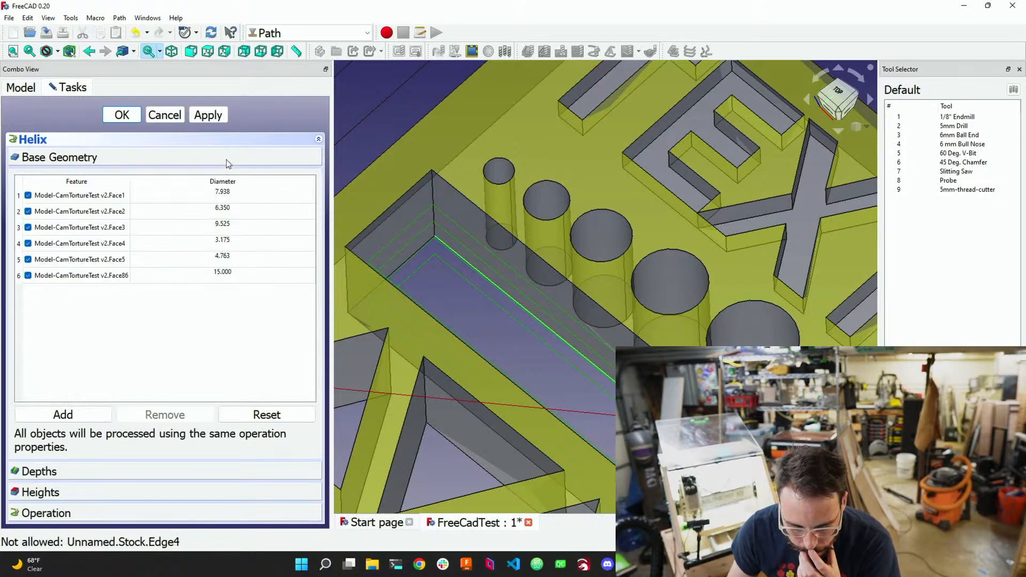
pyautogui.click(227, 415)
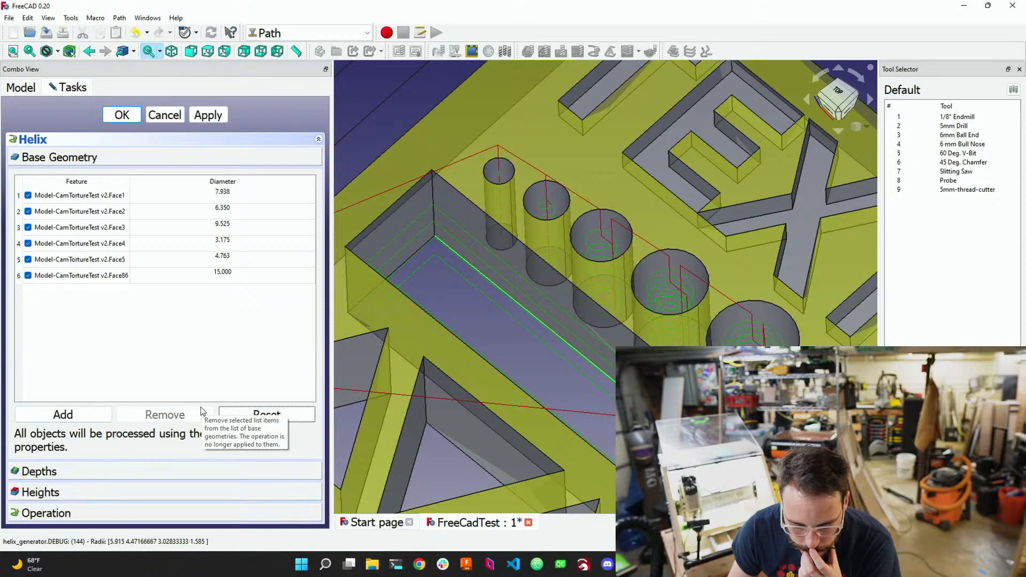
pyautogui.click(28, 276)
pyautogui.click(27, 259)
pyautogui.click(28, 243)
pyautogui.click(28, 228)
pyautogui.click(28, 211)
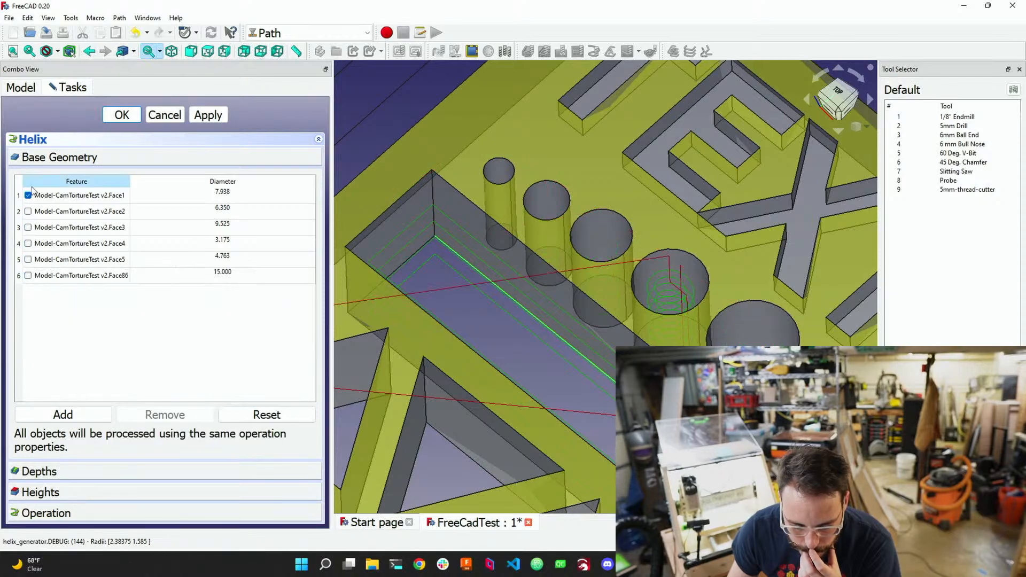
pyautogui.click(28, 195)
pyautogui.click(71, 411)
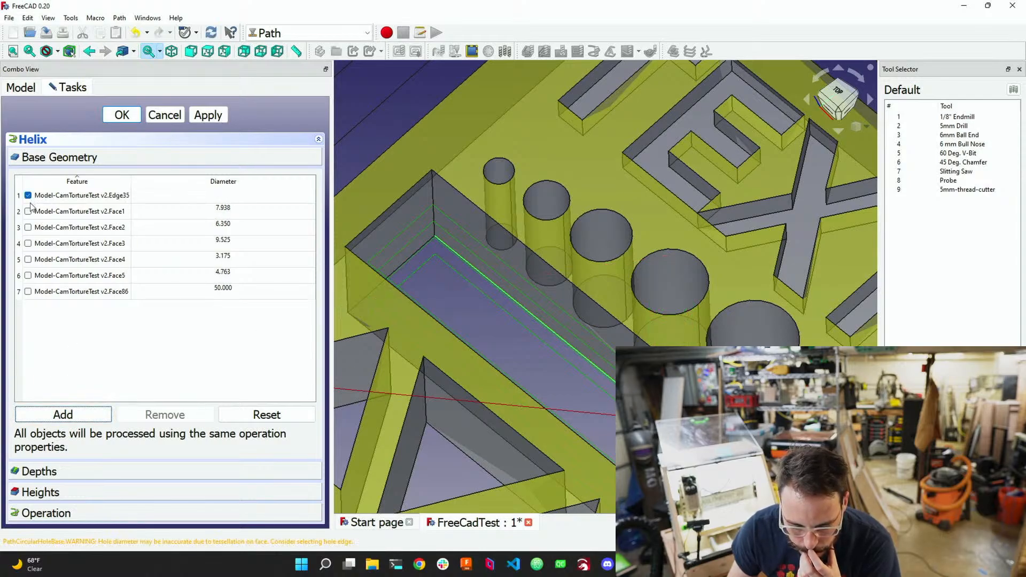
pyautogui.moveTo(412, 258)
pyautogui.mouseDown(button='middle')
pyautogui.moveTo(390, 297)
pyautogui.moveTo(504, 229)
pyautogui.mouseUp(button='middle')
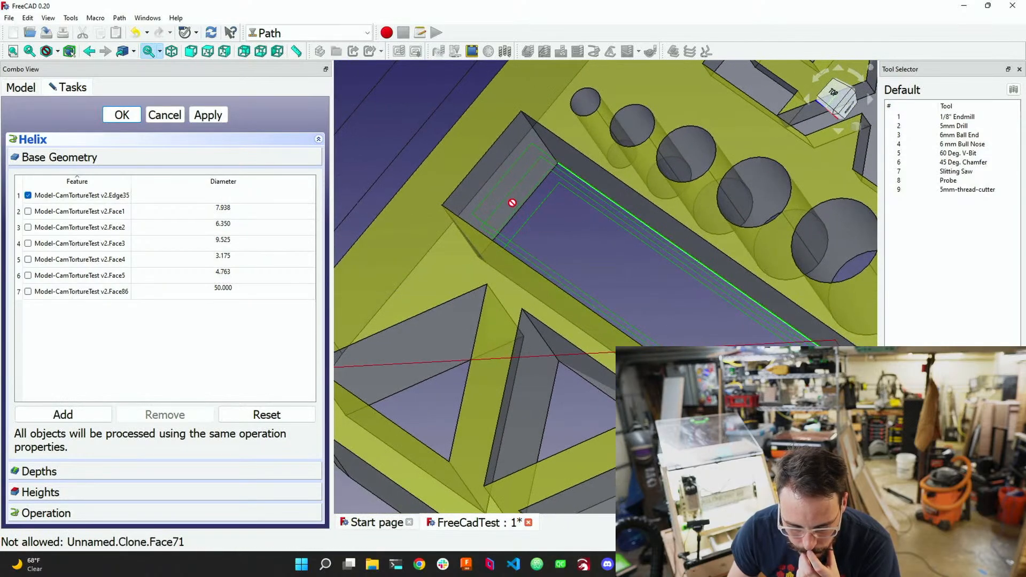
pyautogui.click(164, 115)
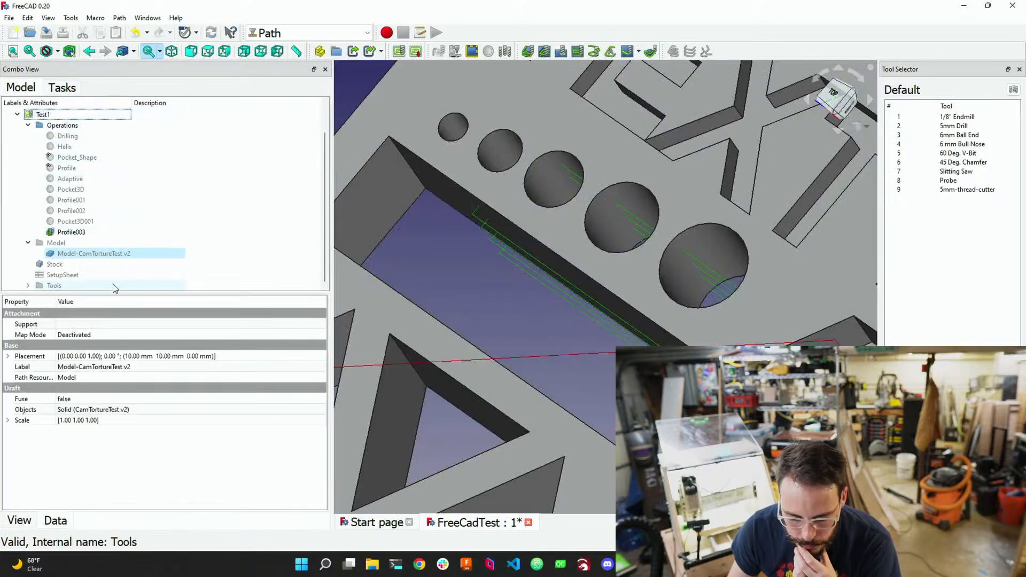
# Add a RampEntry dress-up to the Profile003 operation
pyautogui.click(75, 232)
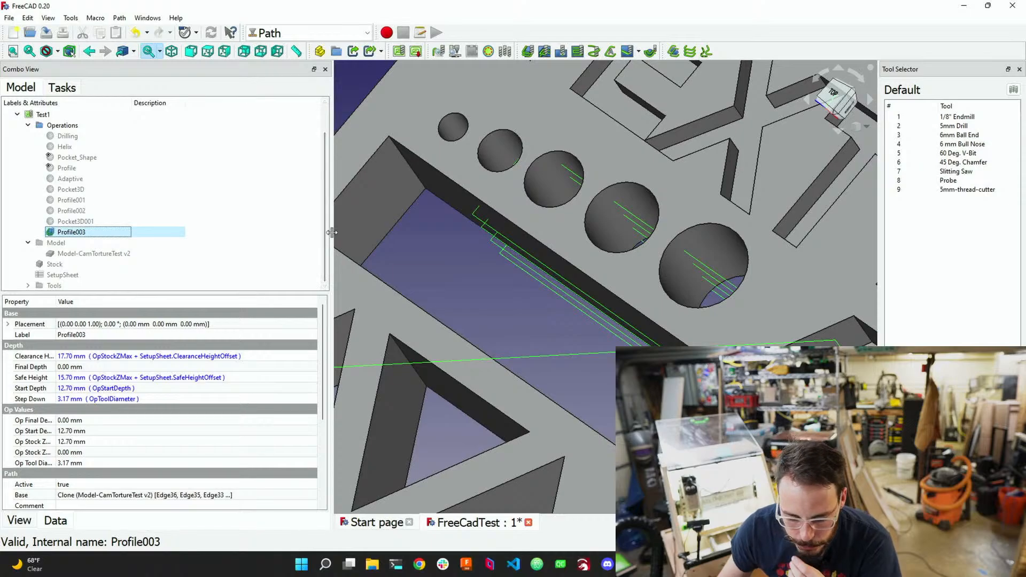
pyautogui.rightClick(59, 236)
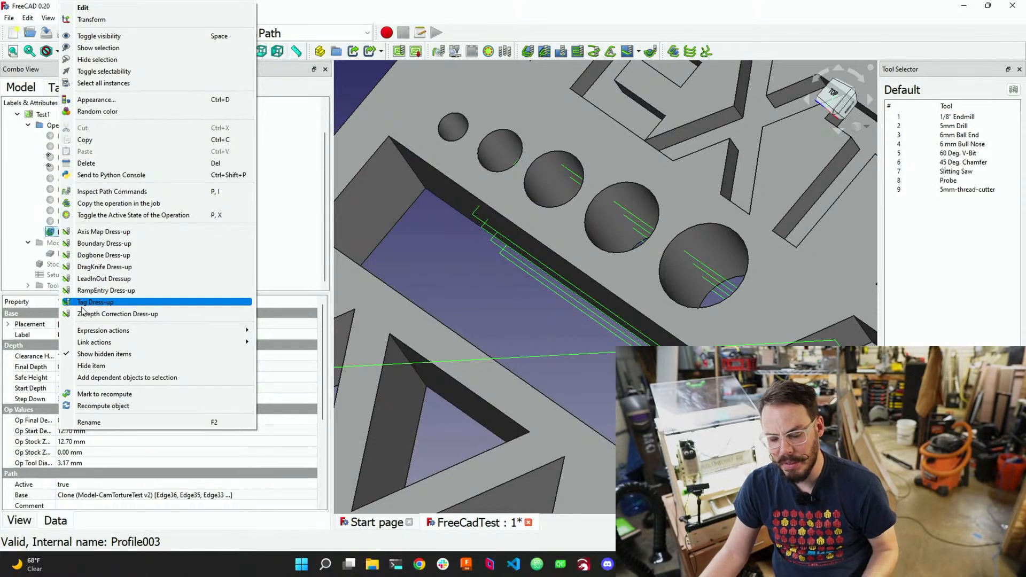
pyautogui.click(105, 293)
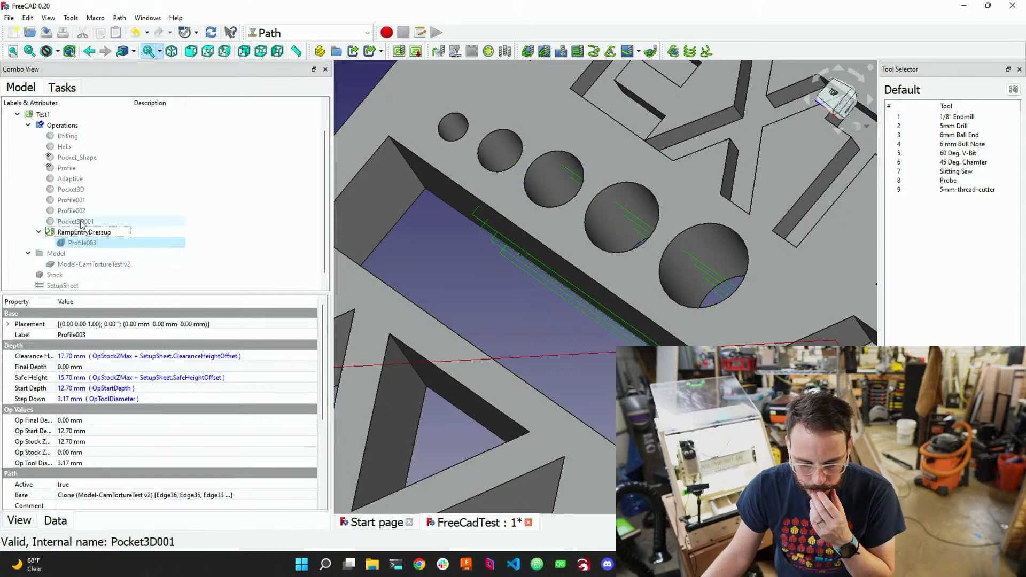
# Add a Tag dress-up to the Profile003 operation, set the tag height to 0.125 mm and regenerate the four holding tags
pyautogui.rightClick(78, 243)
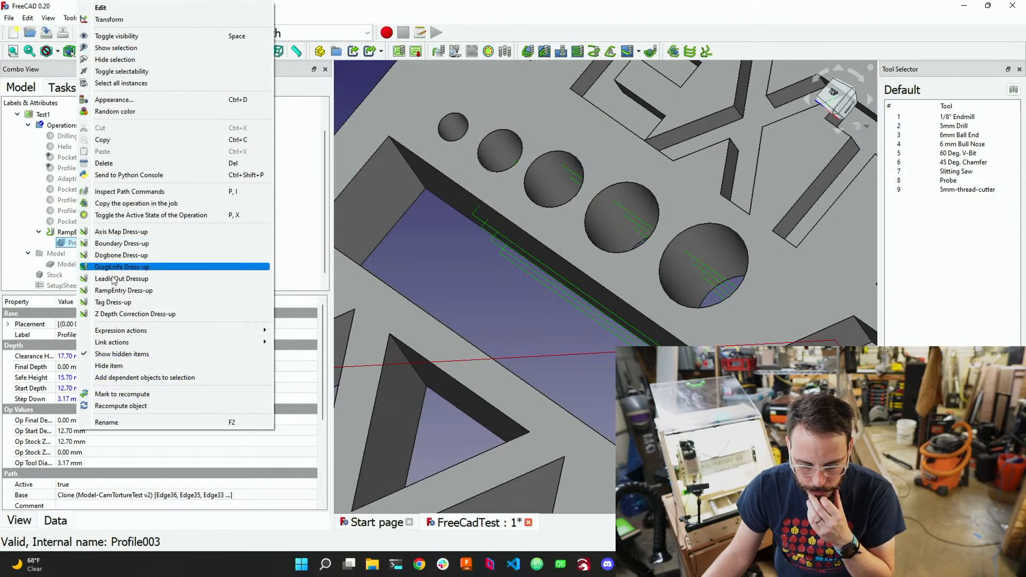
pyautogui.click(119, 303)
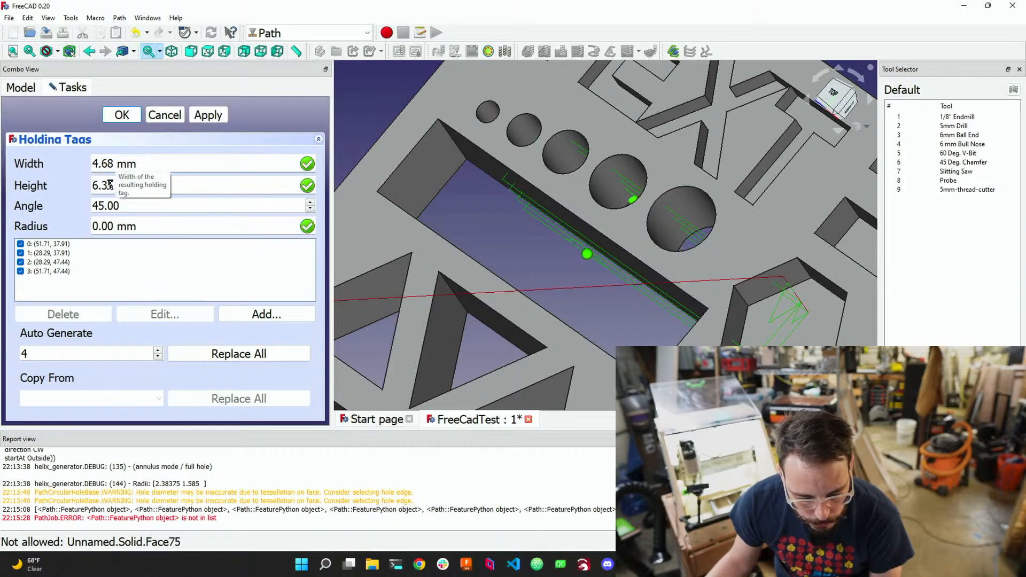
pyautogui.press('Tab')
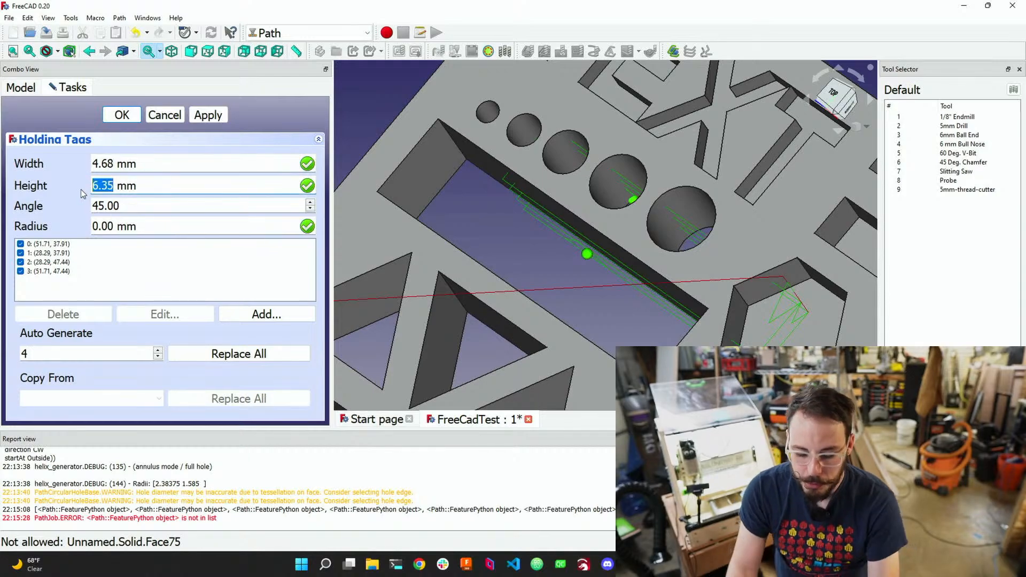
pyautogui.write('.125')
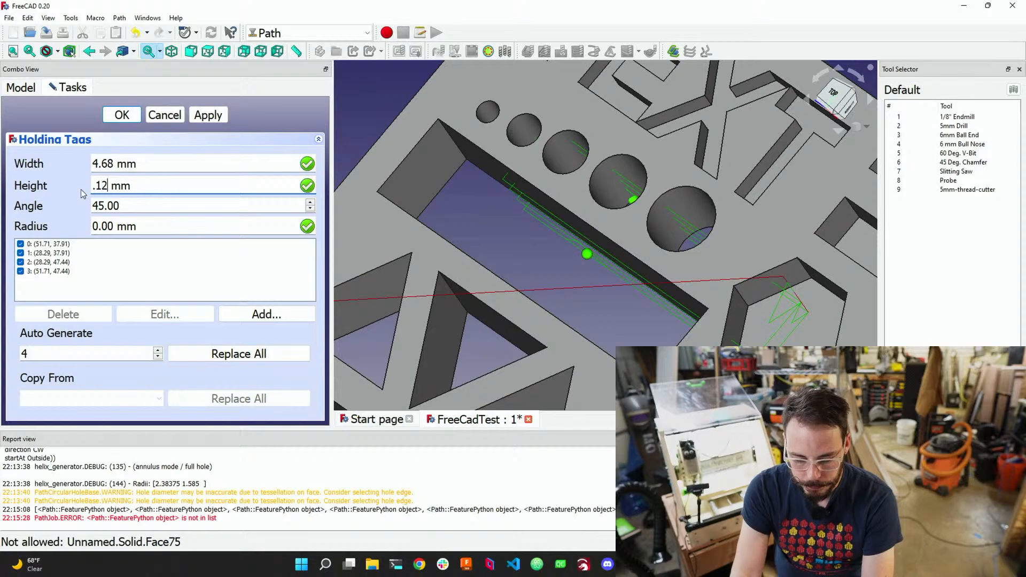
pyautogui.click(126, 203)
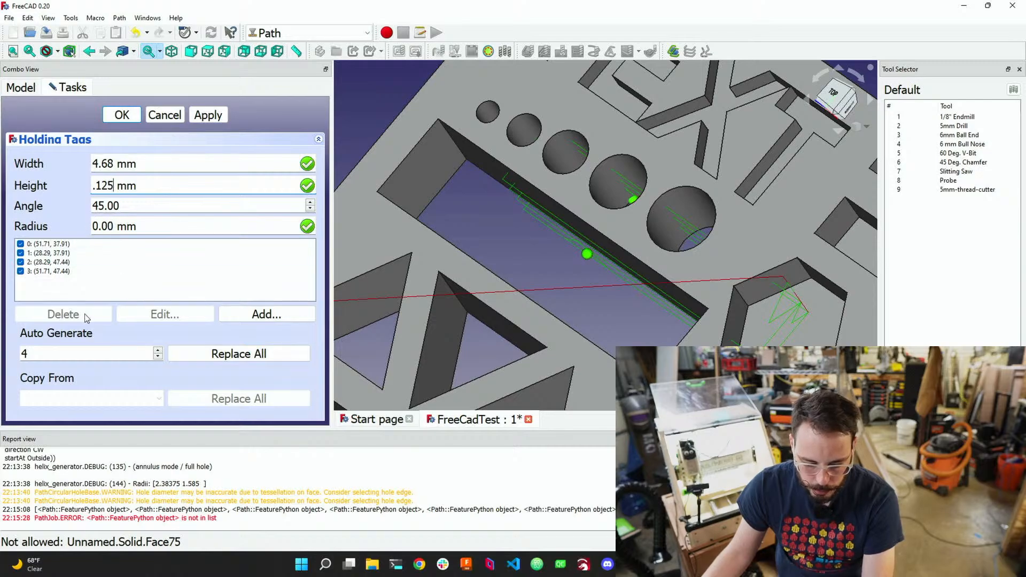
pyautogui.click(221, 362)
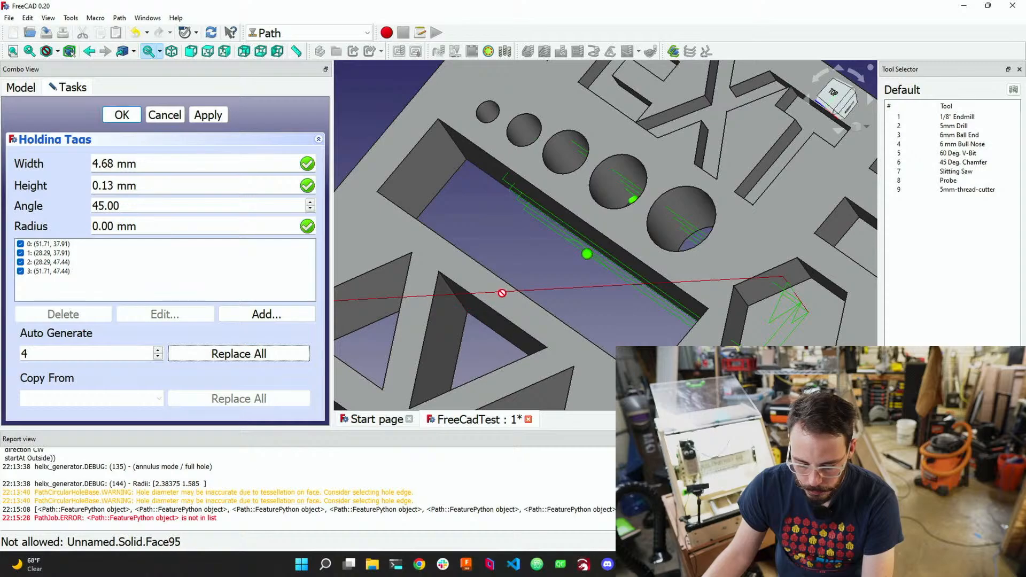
# Inspect the tag locations on the path, replace them with 2 auto-generated holding tags, and apply and accept the dress-up
pyautogui.rightClick(577, 283)
pyautogui.click(536, 271)
pyautogui.moveTo(537, 271); pyautogui.dragTo(557, 286, button='middle')
pyautogui.scroll(-3, 527, 229)
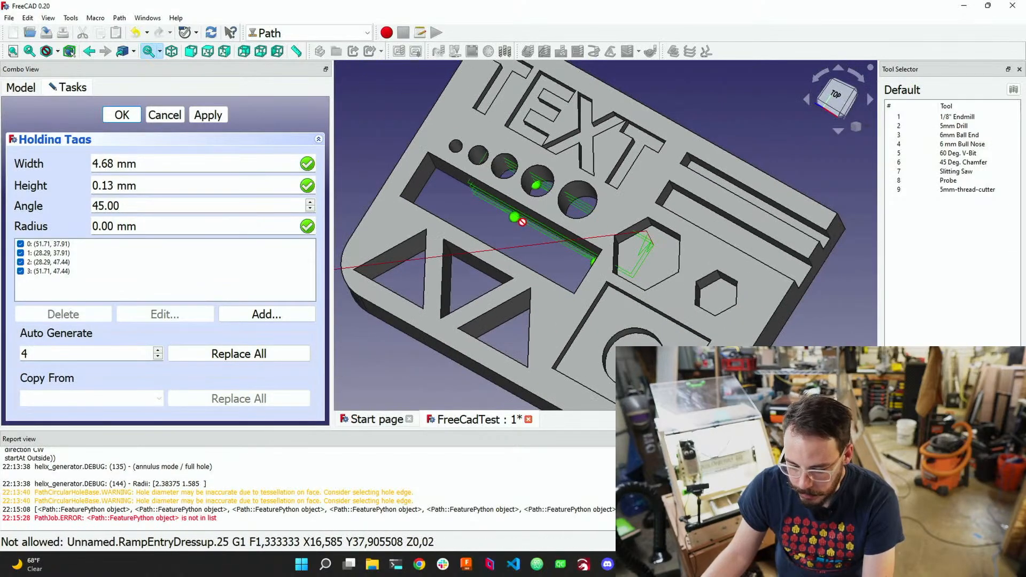
pyautogui.scroll(-2, 526, 222)
pyautogui.scroll(5, 539, 220)
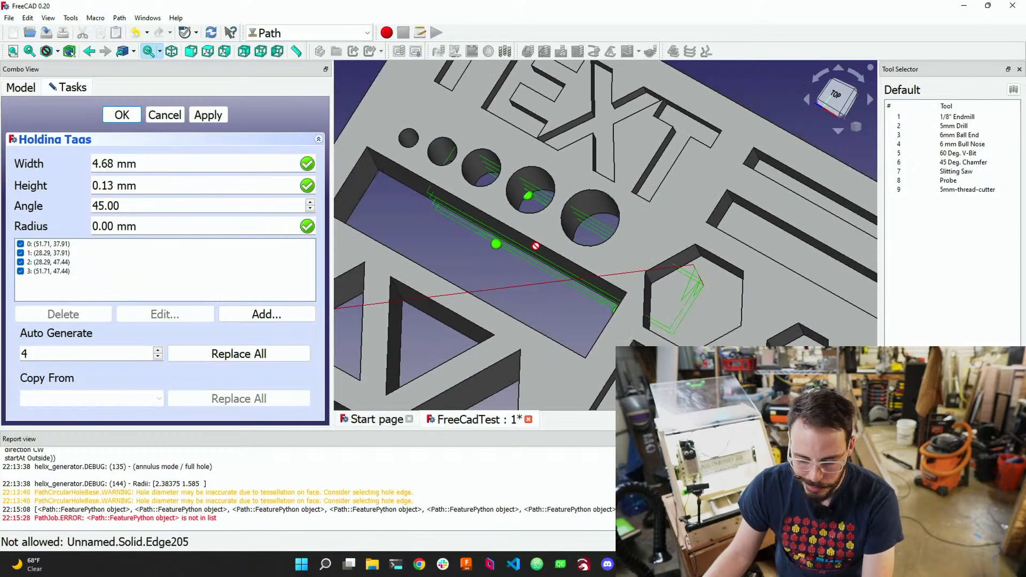
pyautogui.scroll(-2, 536, 245)
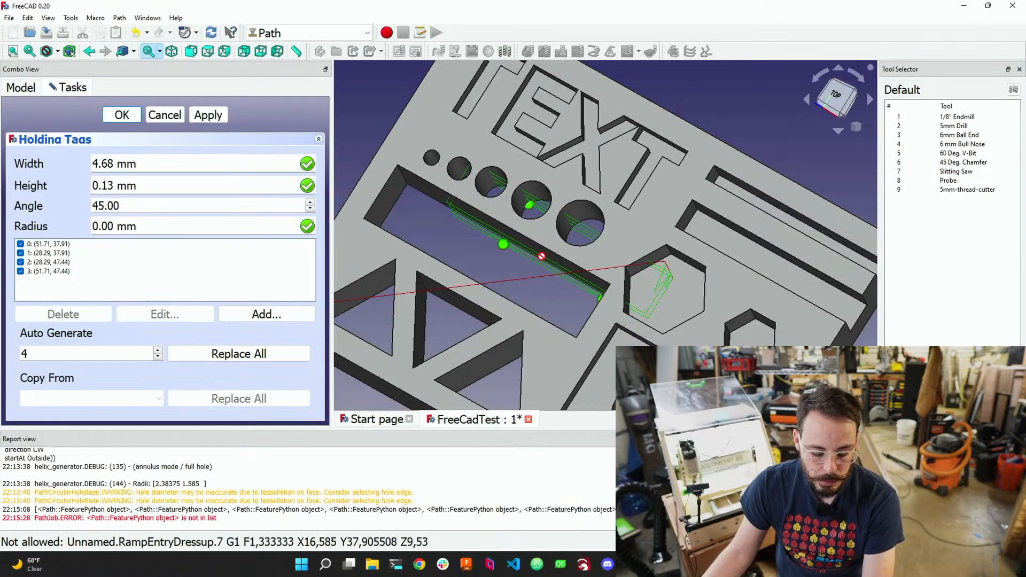
pyautogui.click(157, 357)
pyautogui.click(157, 357)
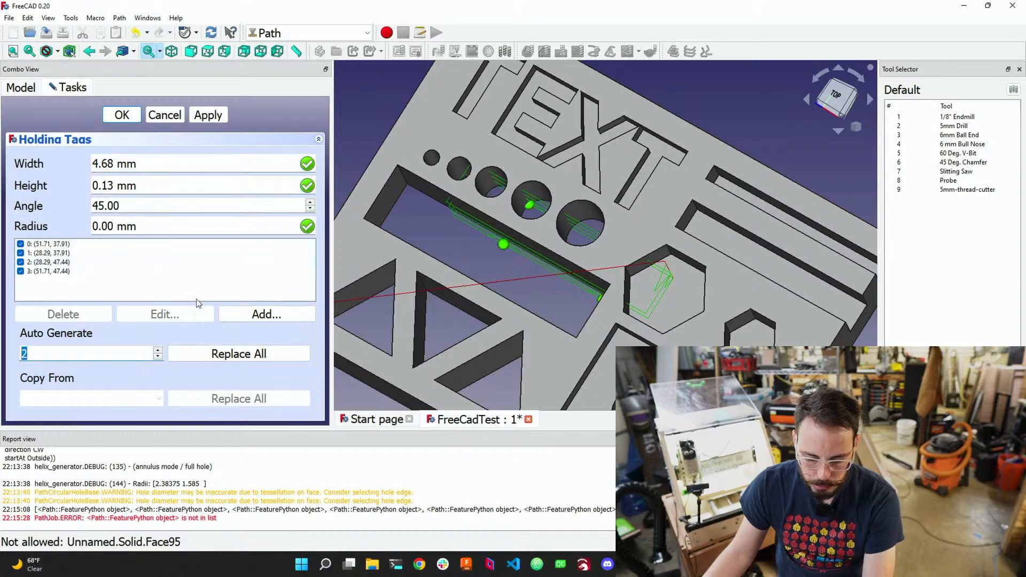
pyautogui.click(220, 356)
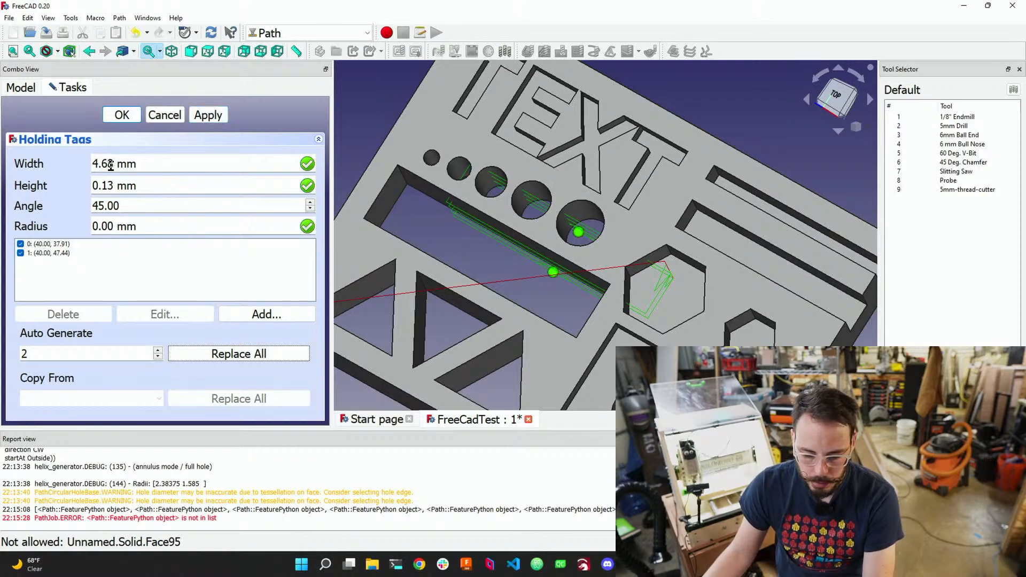
pyautogui.click(199, 120)
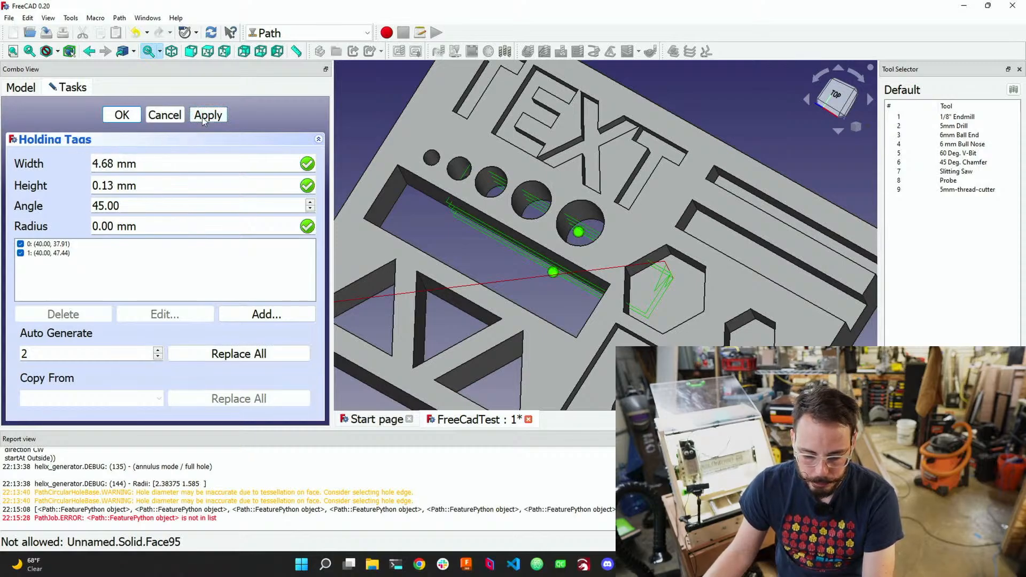
pyautogui.click(127, 119)
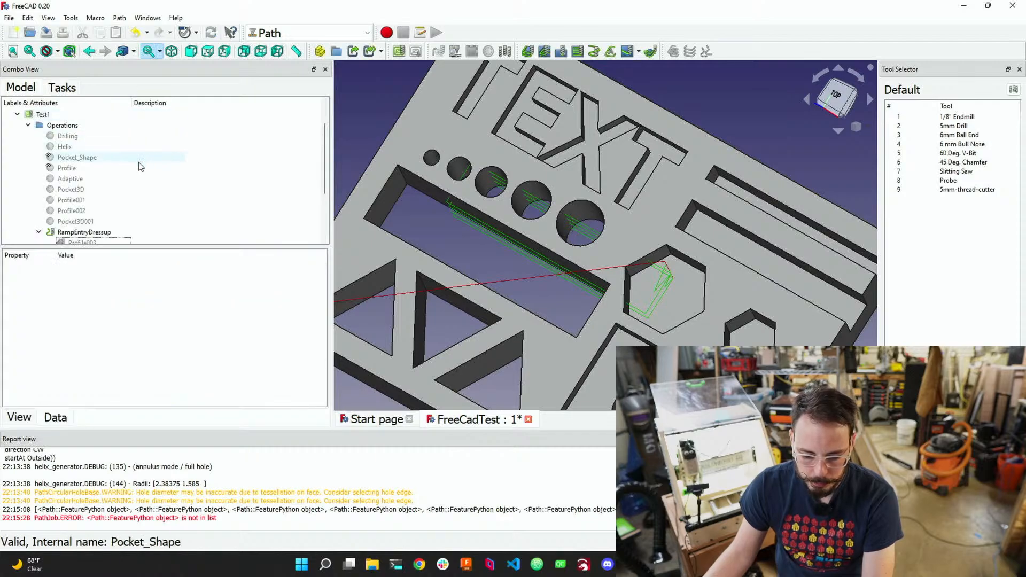
# Compare the toolpaths and properties of the tag dress-up, Profile003 and the ramp entry dress-up, and list the dress-ups available for Profile003
pyautogui.scroll(-2, 117, 208)
pyautogui.click(75, 189)
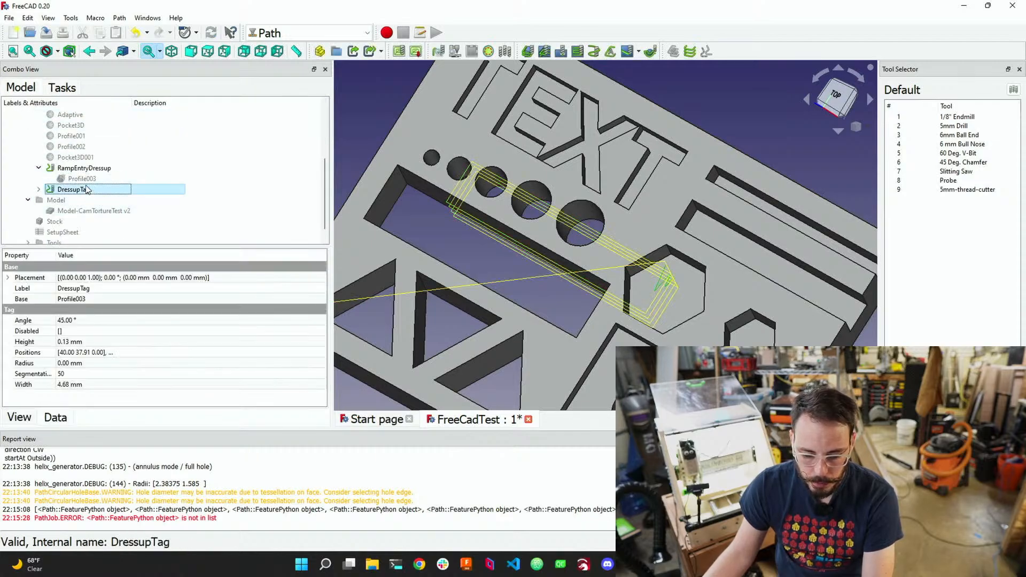
pyautogui.click(91, 180)
pyautogui.click(95, 169)
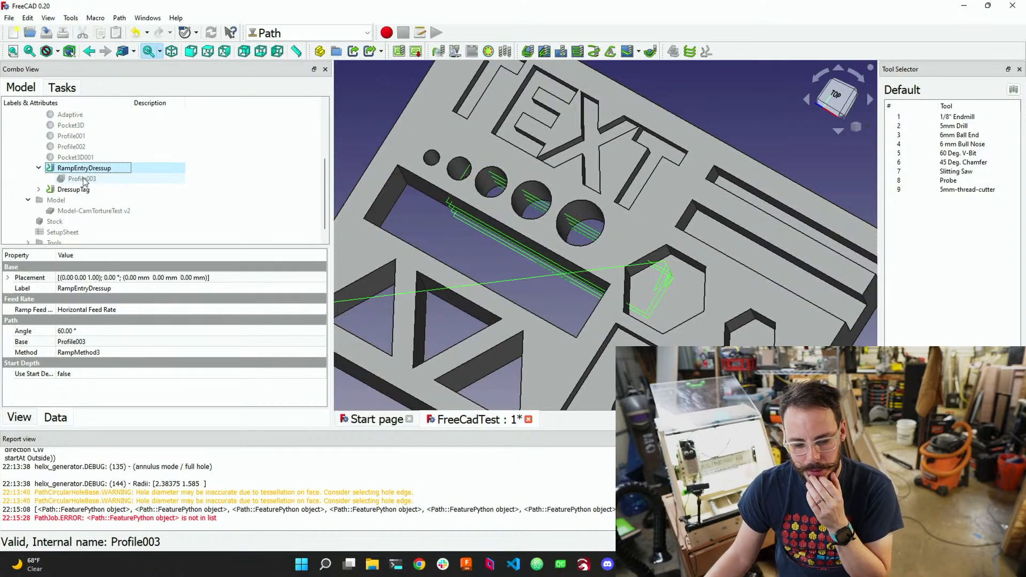
pyautogui.rightClick(86, 179)
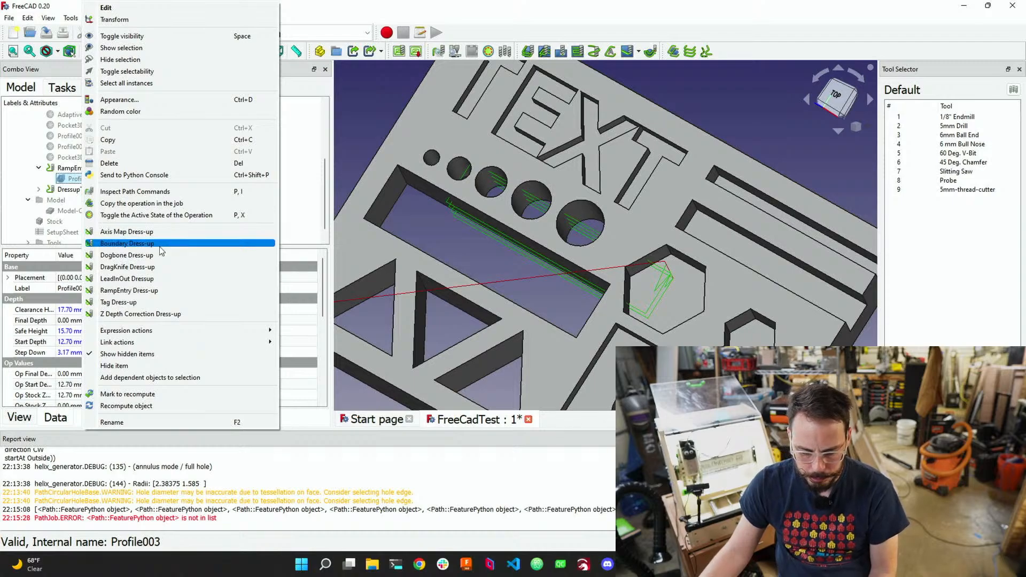
# Add a Dogbone dress-up to the Profile003 operation and check its base operation in the model tree
pyautogui.click(134, 256)
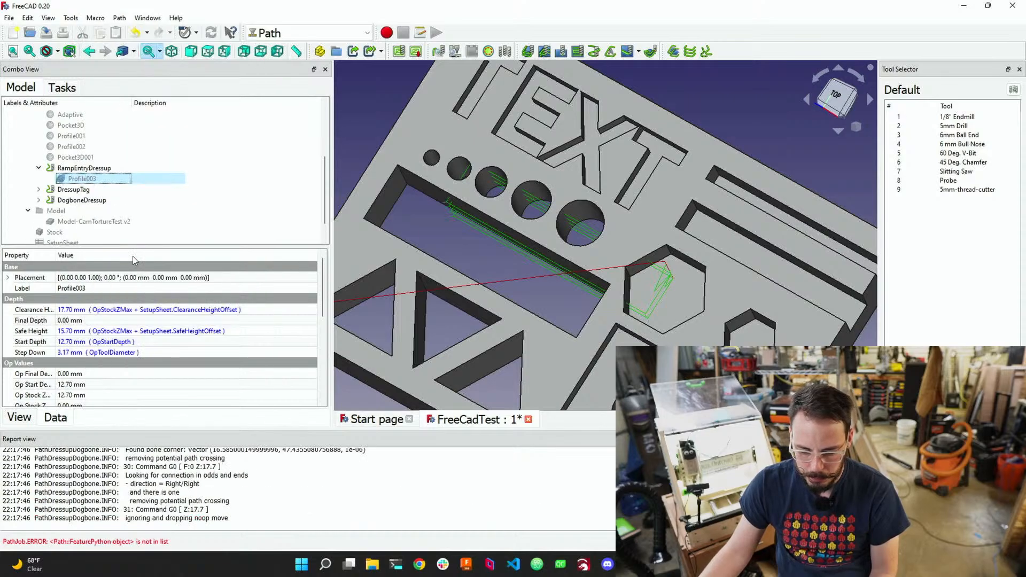
pyautogui.click(69, 201)
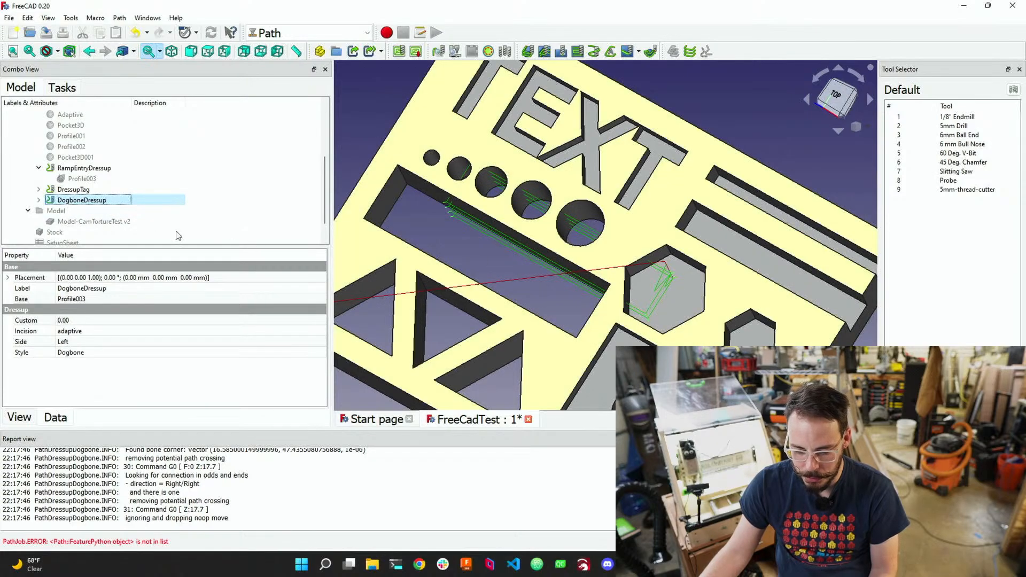
pyautogui.click(80, 179)
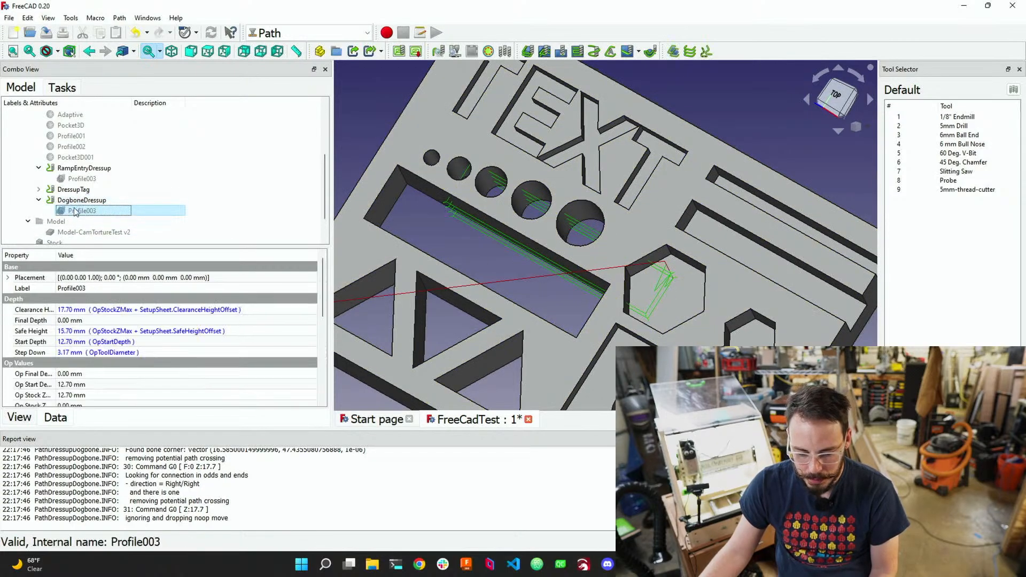
pyautogui.click(78, 203)
pyautogui.rightClick(78, 203)
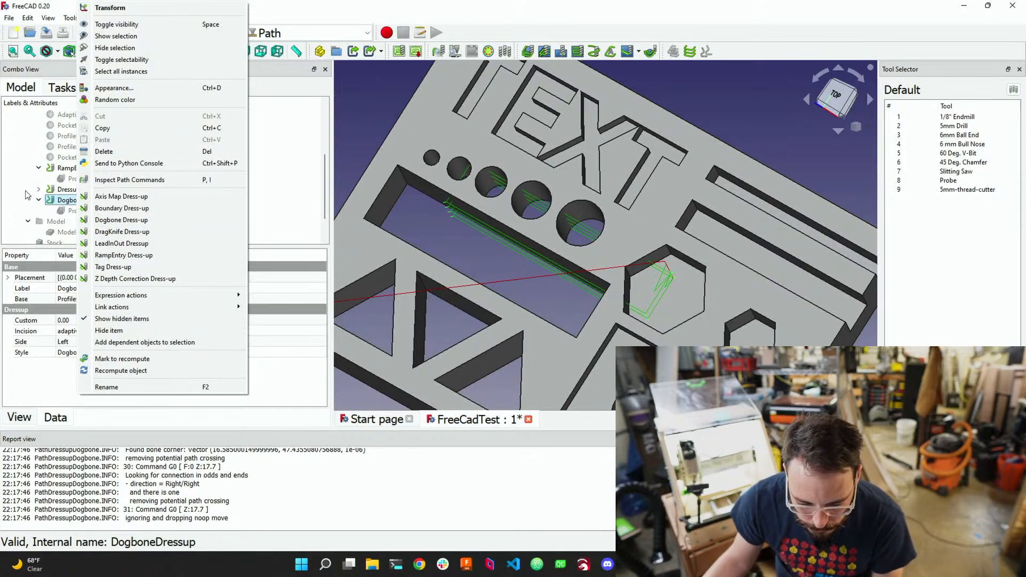
pyautogui.click(365, 322)
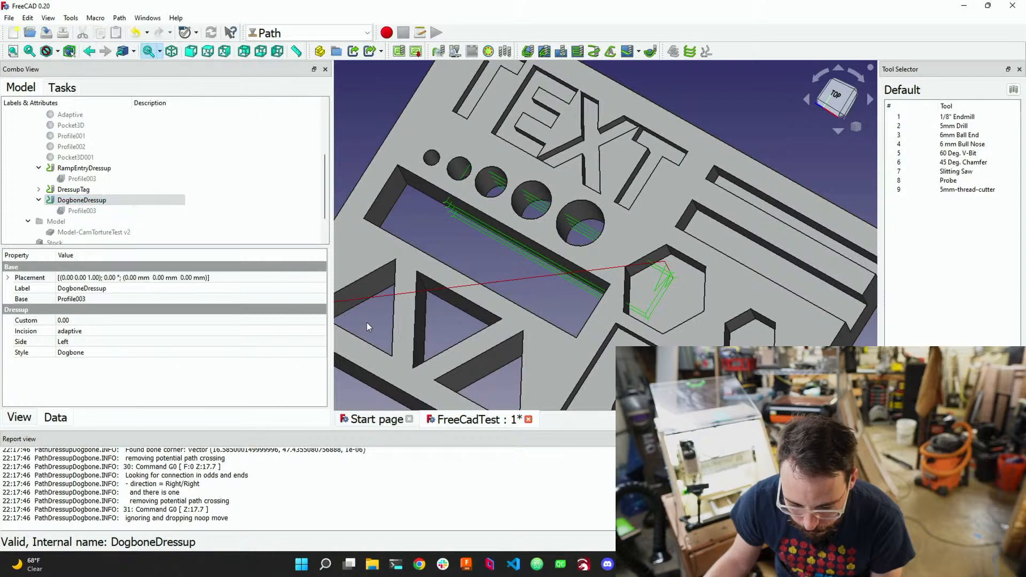
pyautogui.click(365, 322)
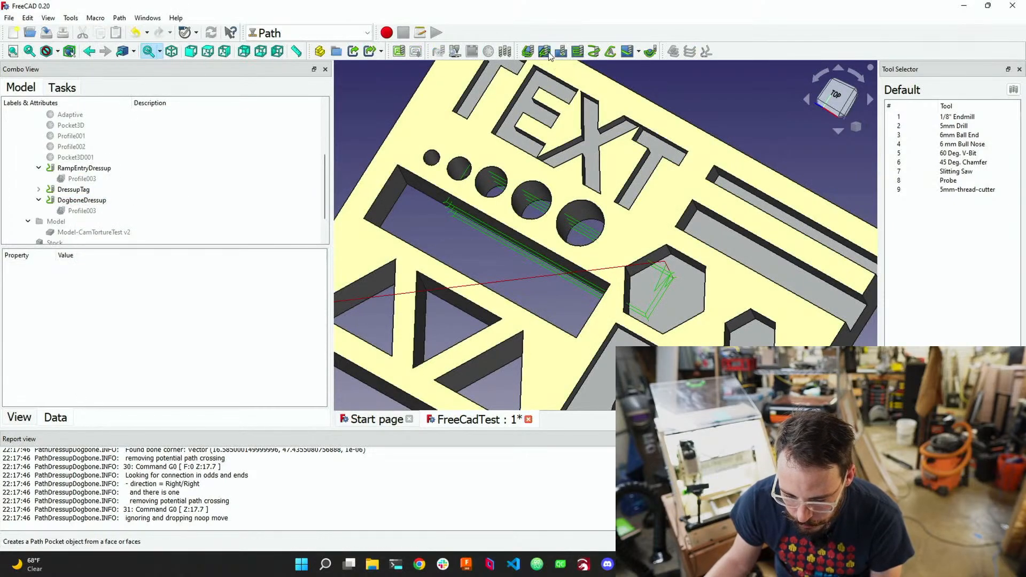
# Start a Pocket Shape operation and add the inner wall faces of the three triangular cutouts as its base geometry
pyautogui.click(548, 54)
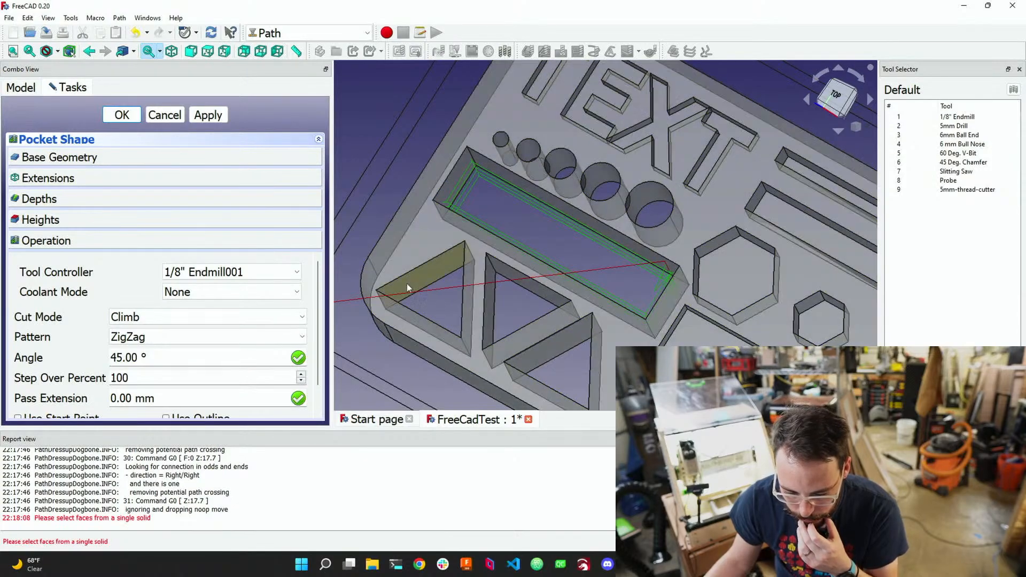
pyautogui.click(114, 157)
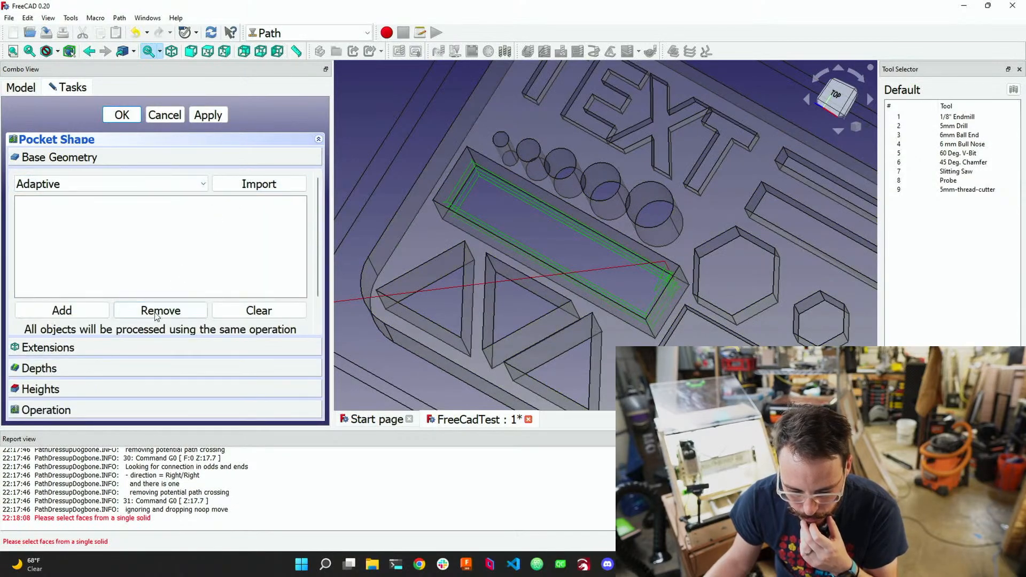
pyautogui.click(87, 310)
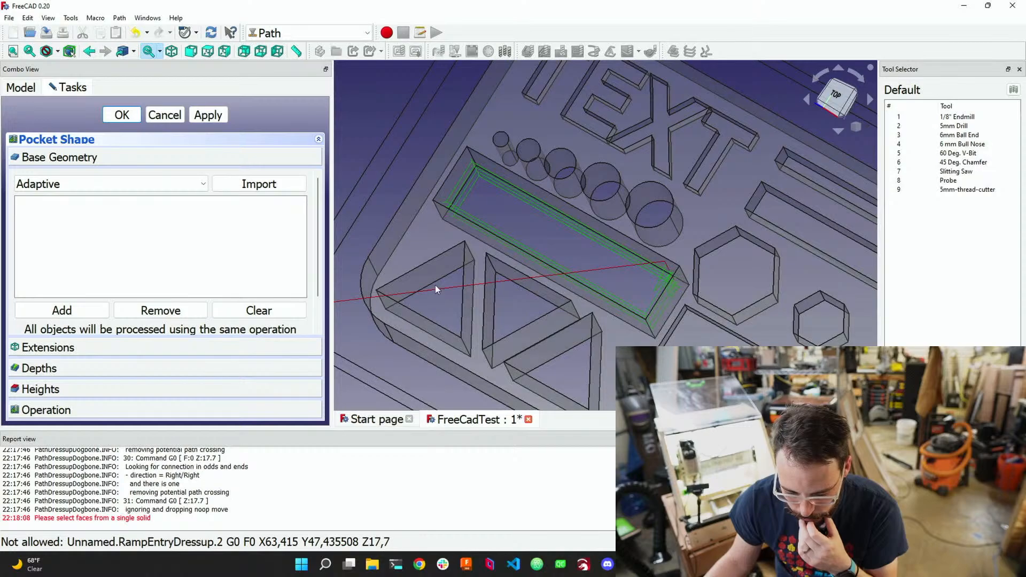
pyautogui.click(436, 271)
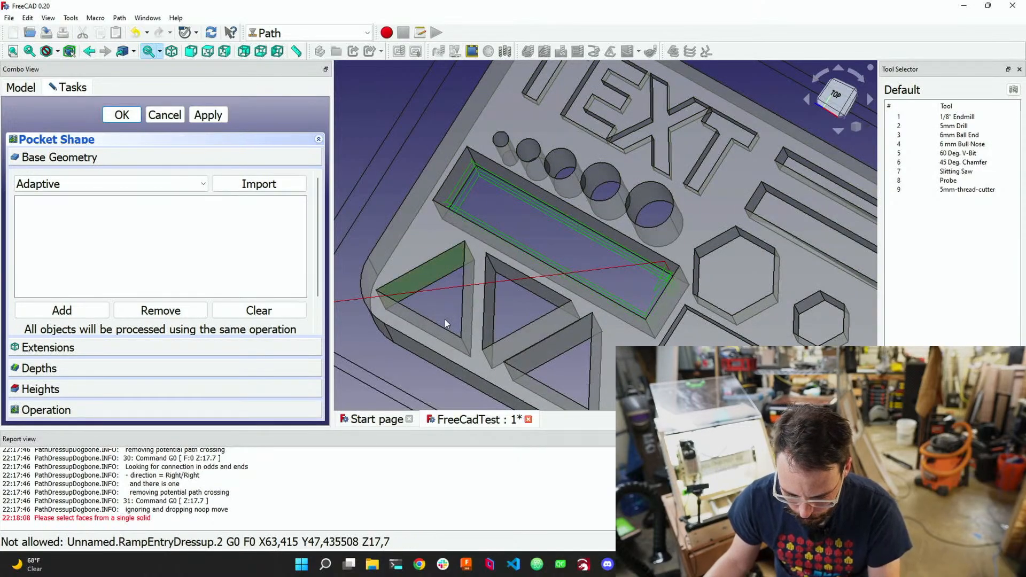
pyautogui.moveTo(444, 300); pyautogui.dragTo(393, 324, button='middle')
pyautogui.keyDown('ctrl'); pyautogui.click(557, 265); pyautogui.keyUp('ctrl')
pyautogui.keyDown('ctrl'); pyautogui.click(598, 306); pyautogui.keyUp('ctrl')
pyautogui.moveTo(576, 330); pyautogui.dragTo(593, 255, button='middle')
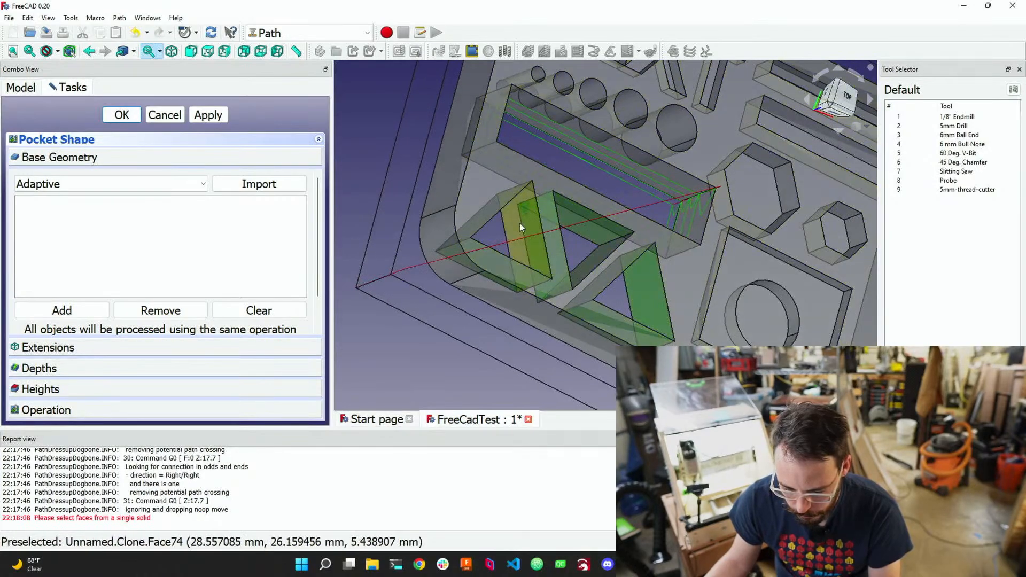
pyautogui.moveTo(581, 299); pyautogui.dragTo(515, 265, button='middle')
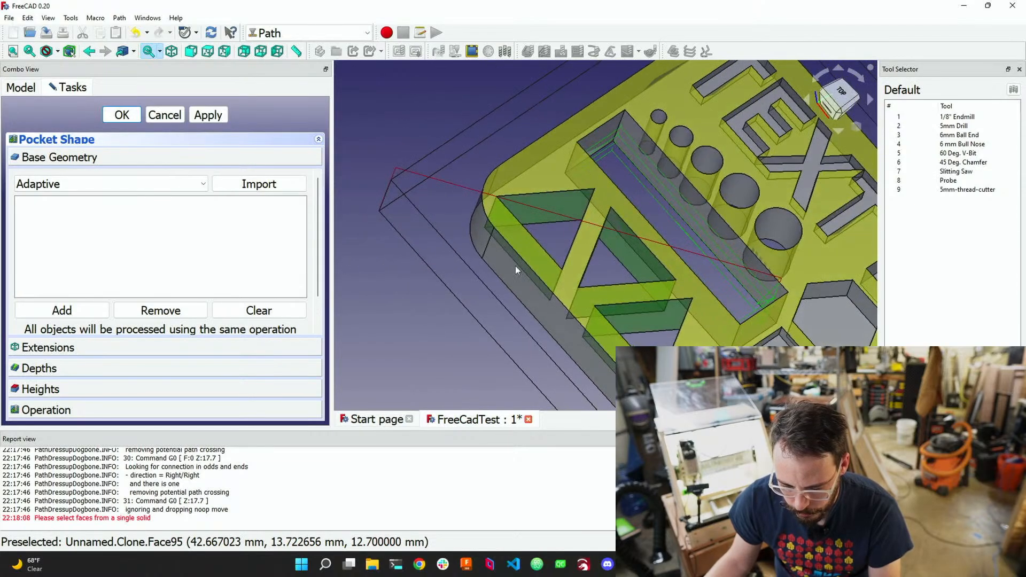
pyautogui.click(83, 310)
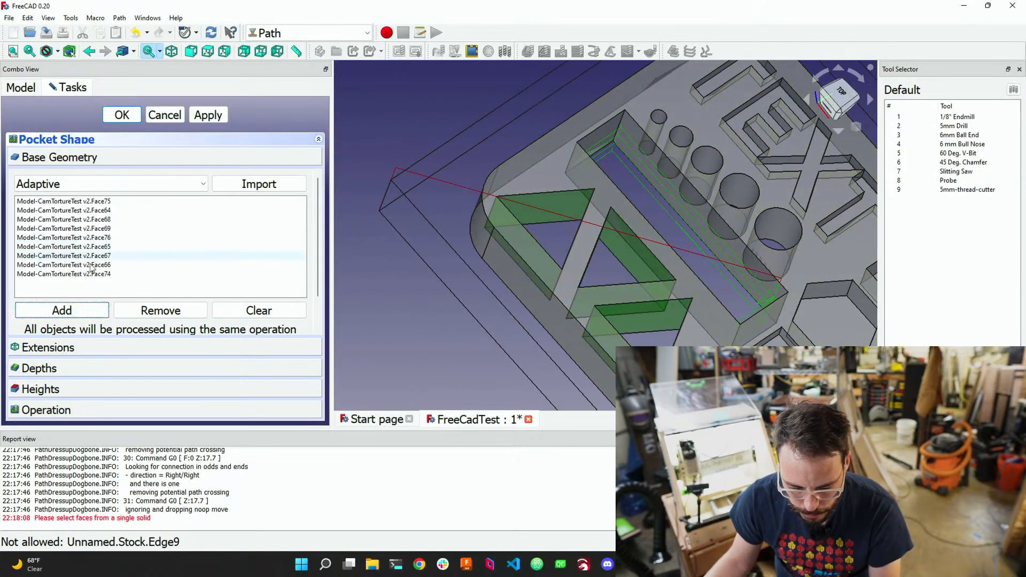
# Set the pocket's final depth to 5 mm
pyautogui.click(88, 347)
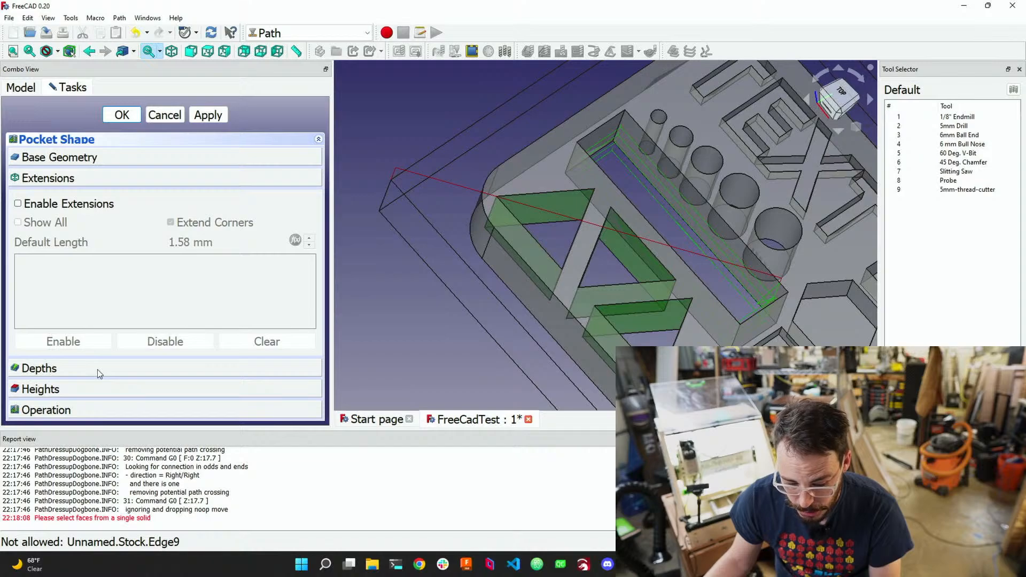
pyautogui.click(97, 370)
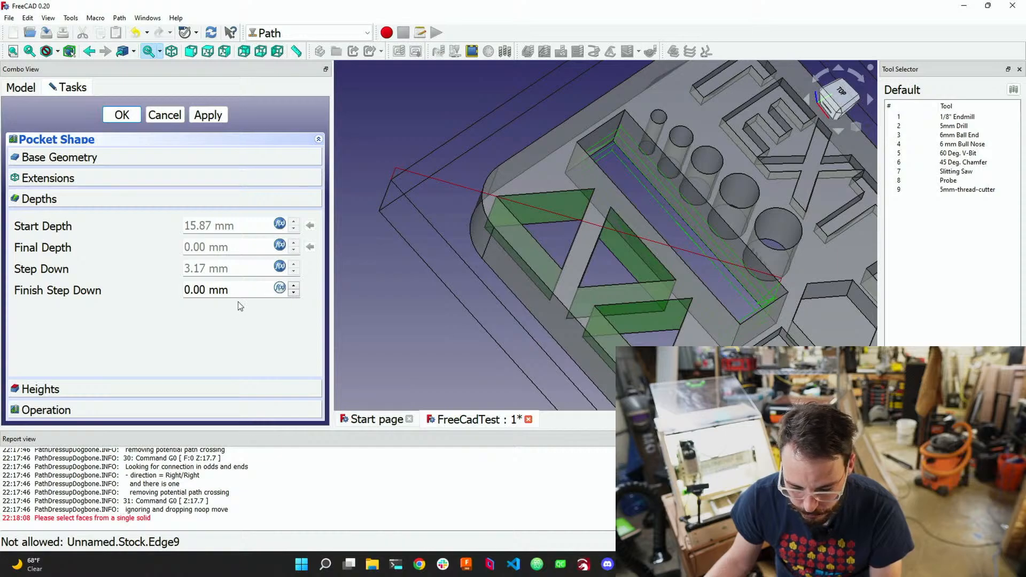
pyautogui.click(283, 248)
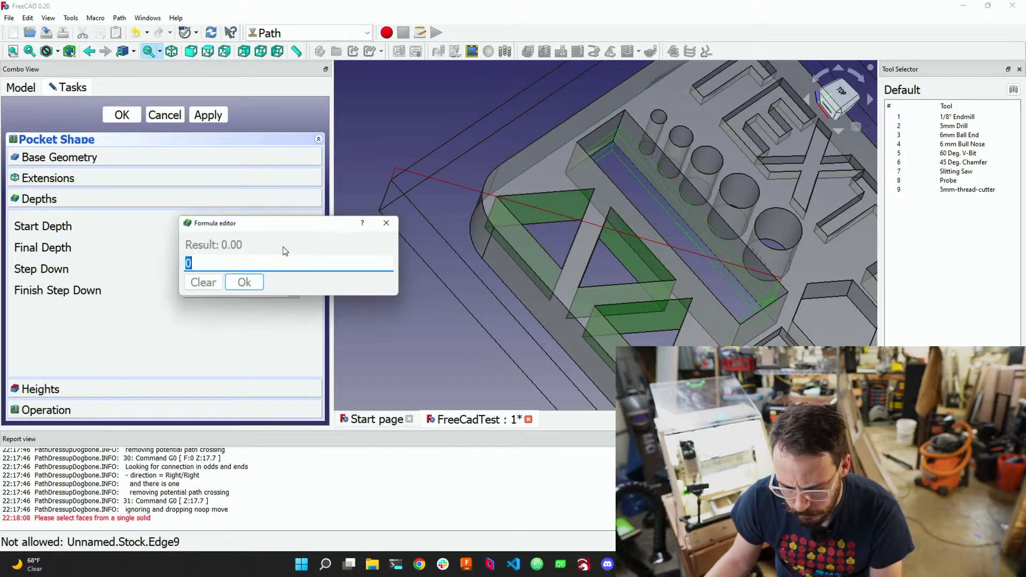
pyautogui.write('5')
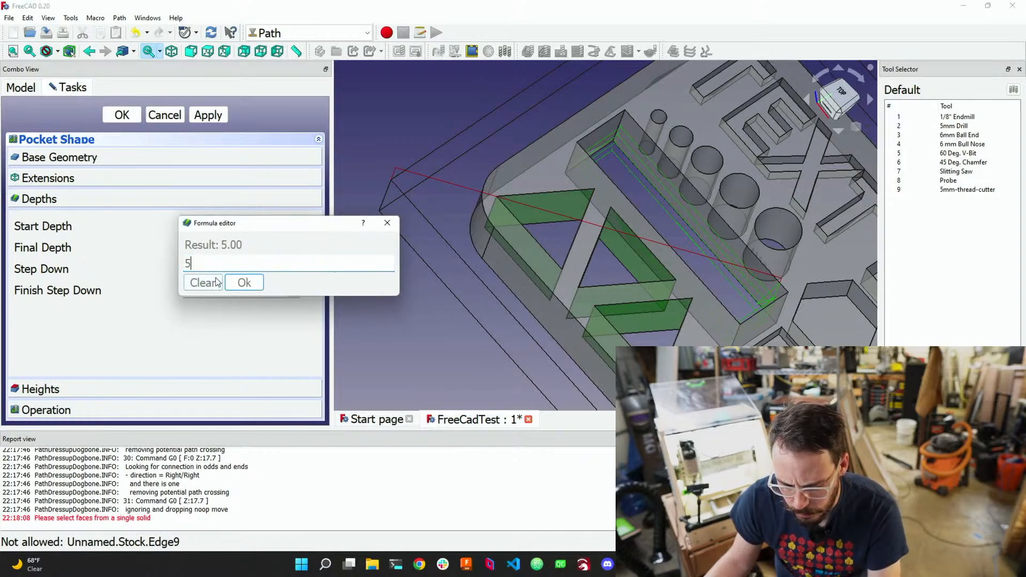
pyautogui.click(241, 282)
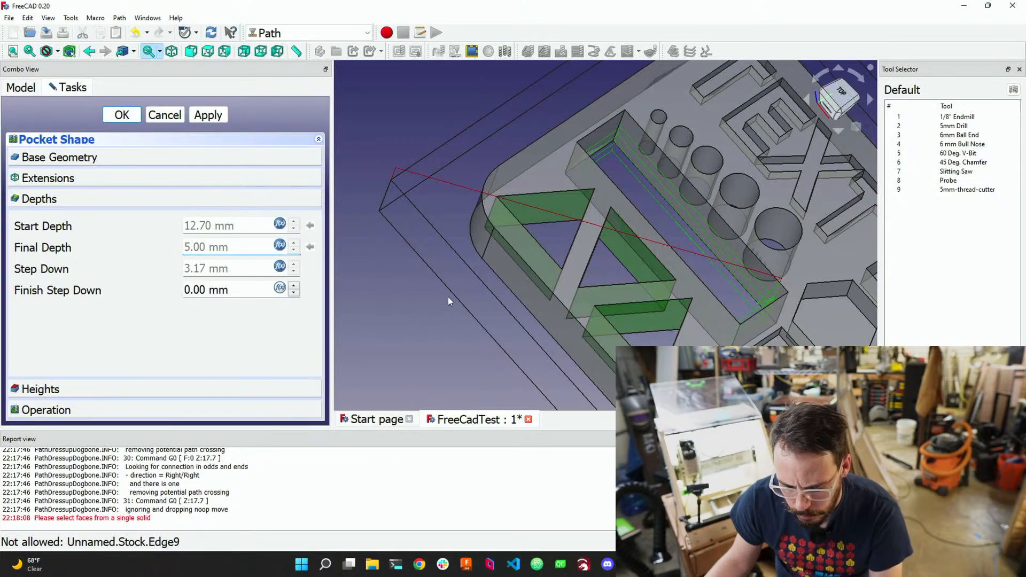
# Select the part's top face and set the pocket's final depth to 0 mm
pyautogui.click(454, 241)
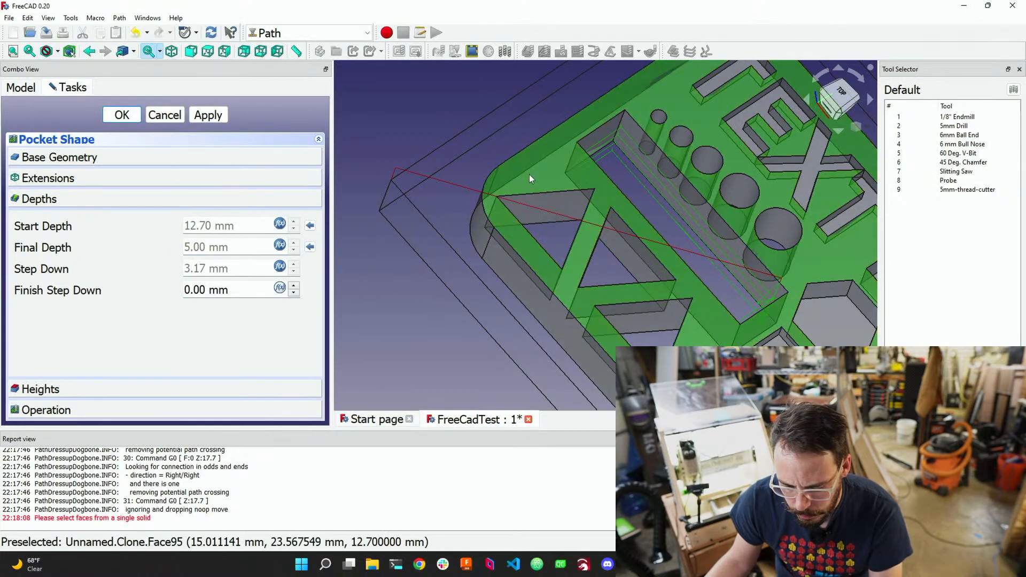
pyautogui.click(529, 174)
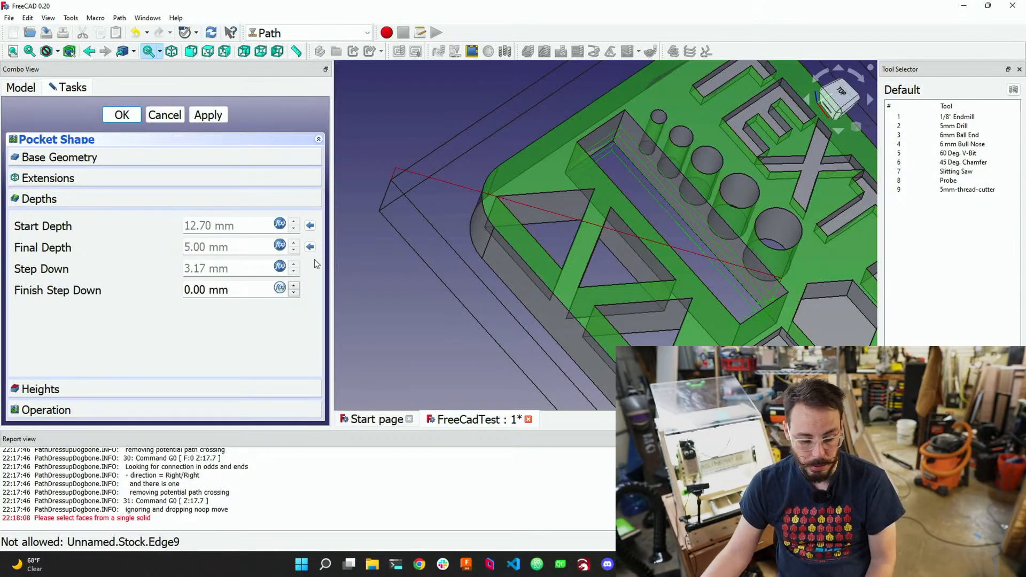
pyautogui.click(280, 246)
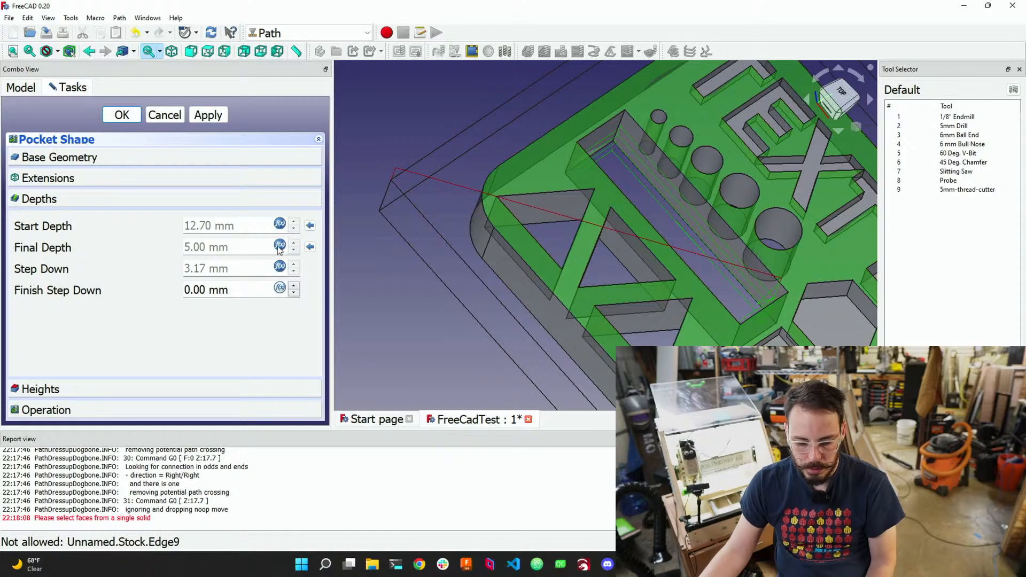
pyautogui.write('0')
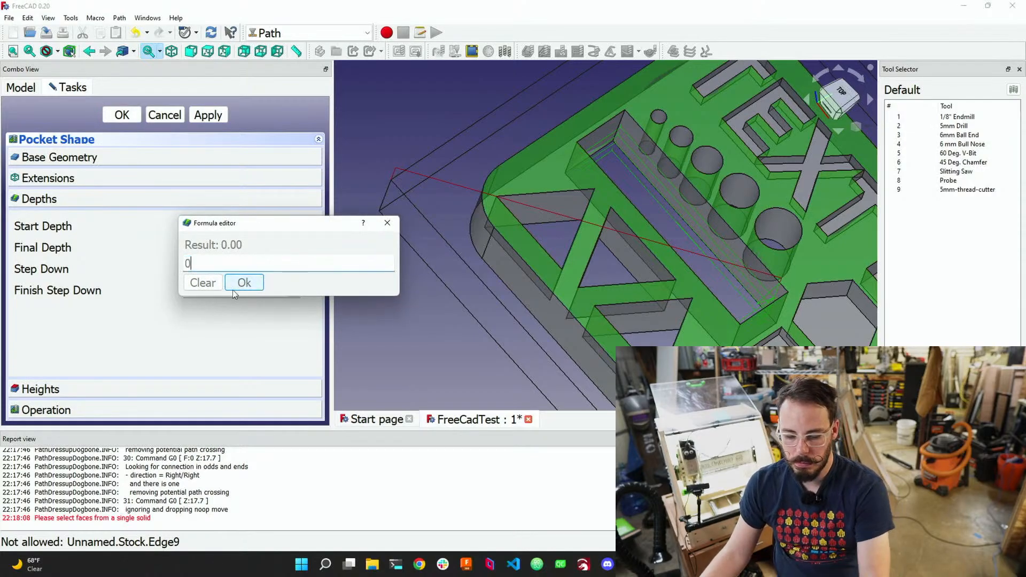
pyautogui.click(240, 284)
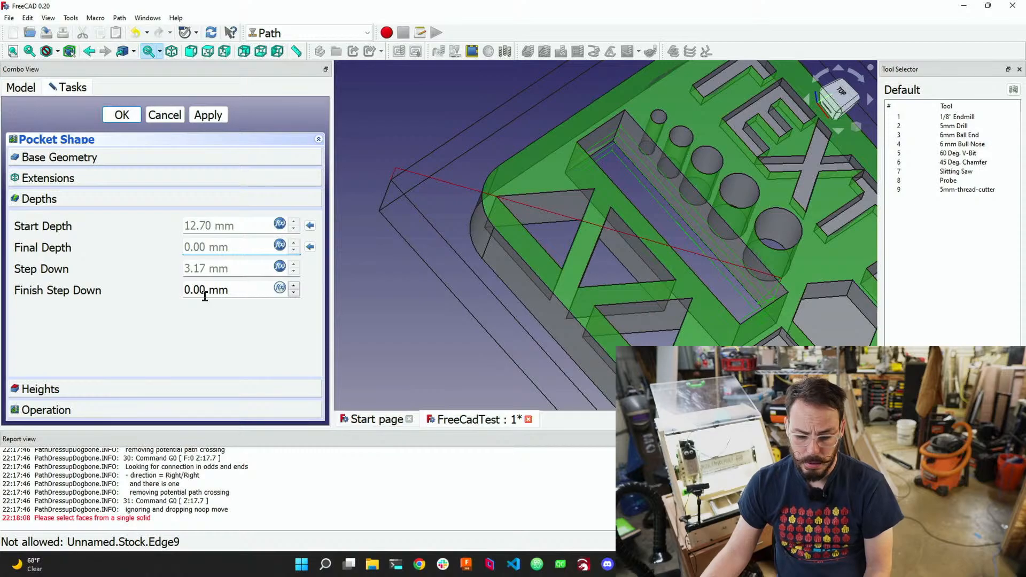
# Set the pocket to a Grid pattern with 90 percent step over and a -2 mm pass extension, with Use Outline enabled
pyautogui.click(128, 395)
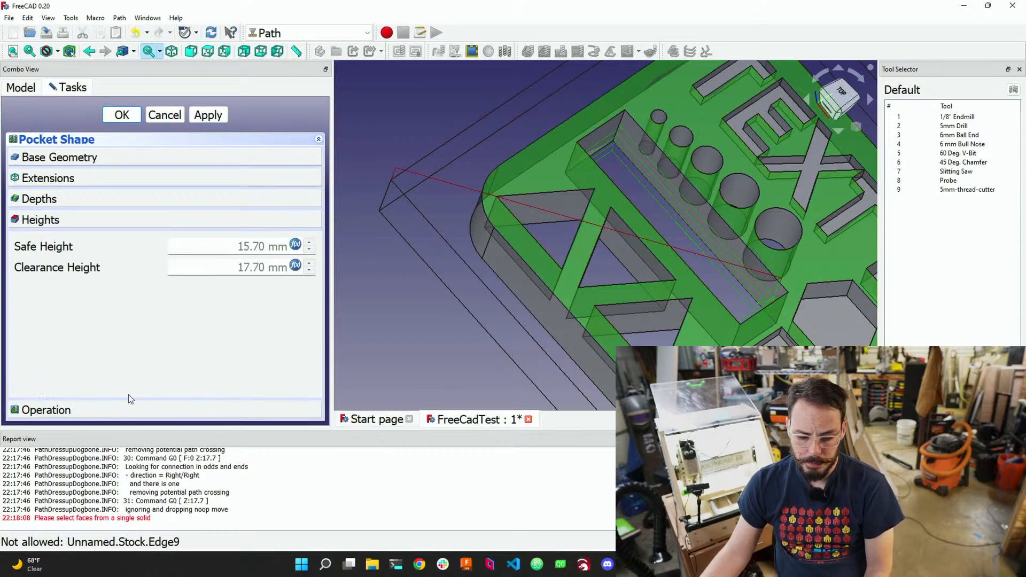
pyautogui.click(128, 406)
pyautogui.scroll(-2, 145, 350)
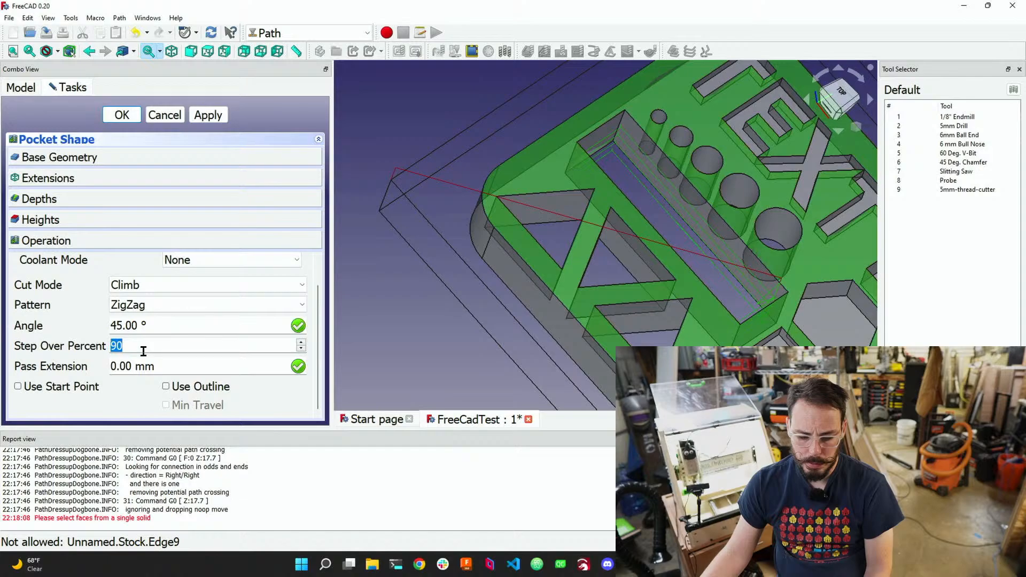
pyautogui.click(151, 308)
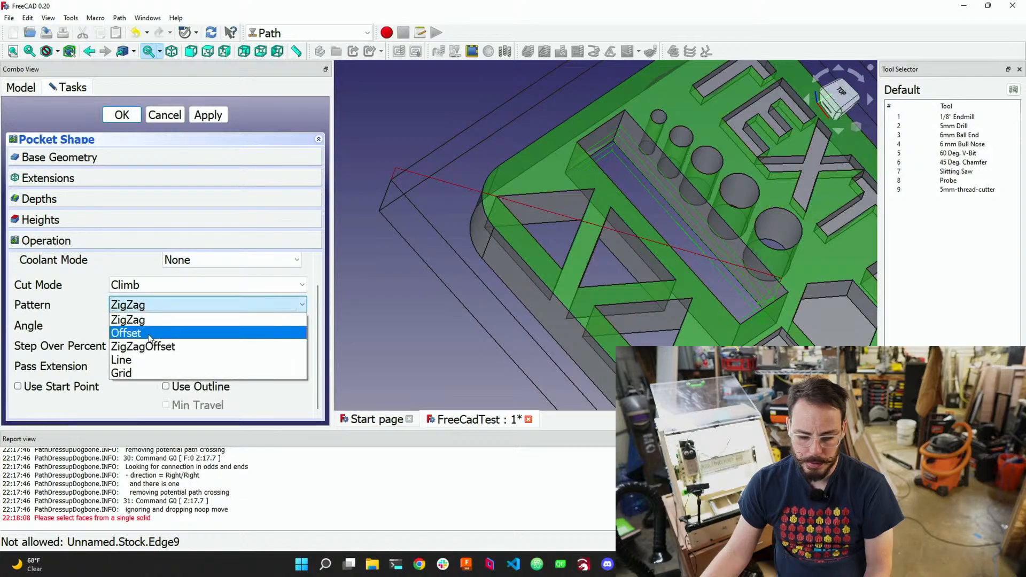
pyautogui.click(148, 374)
pyautogui.scroll(-2, 139, 369)
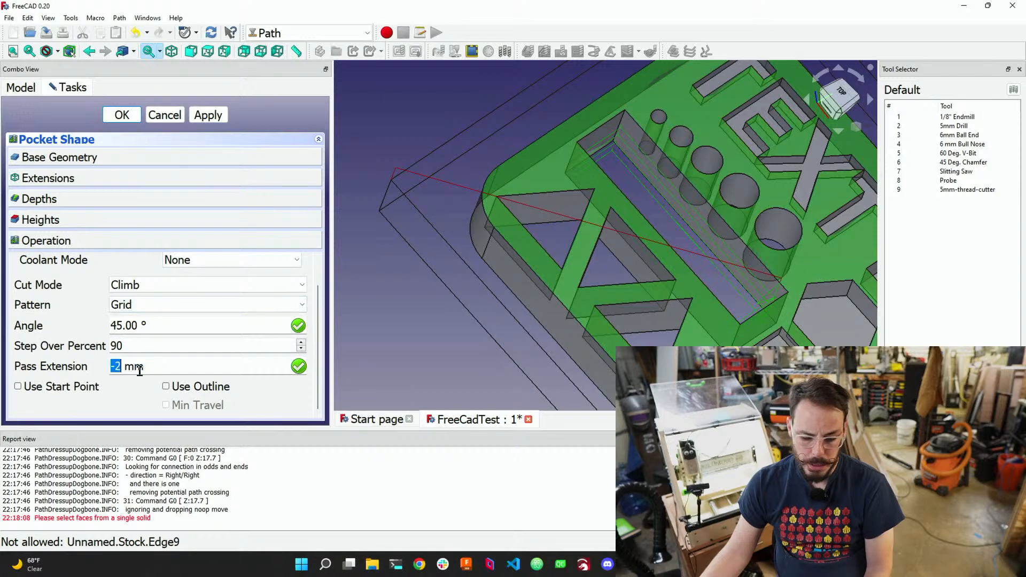
pyautogui.click(167, 389)
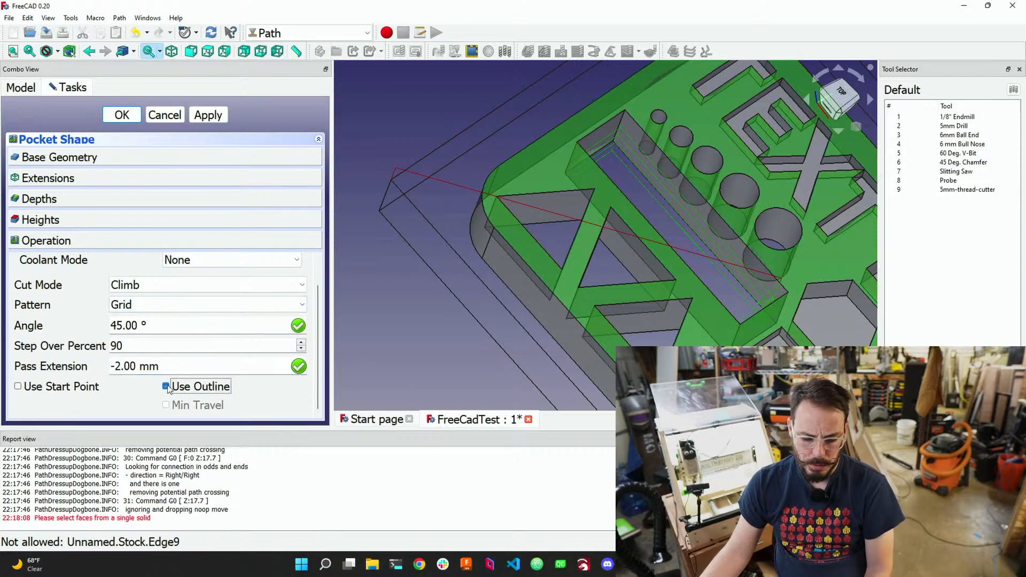
# Set the pocket's pass extension to 0 mm and keep Use Outline enabled
pyautogui.scroll(2, 133, 370)
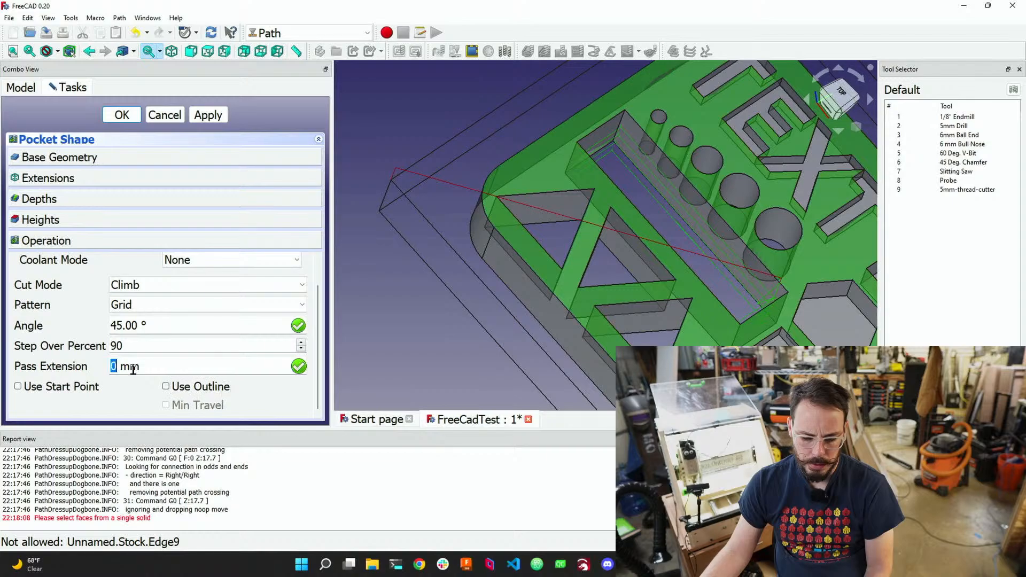
pyautogui.press('Tab')
pyautogui.click(167, 388)
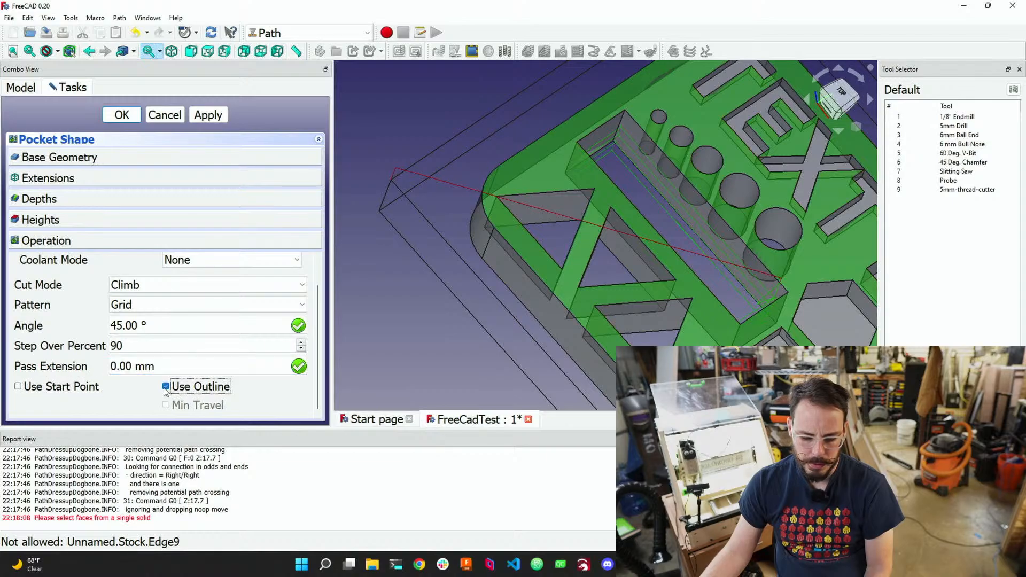
pyautogui.click(149, 368)
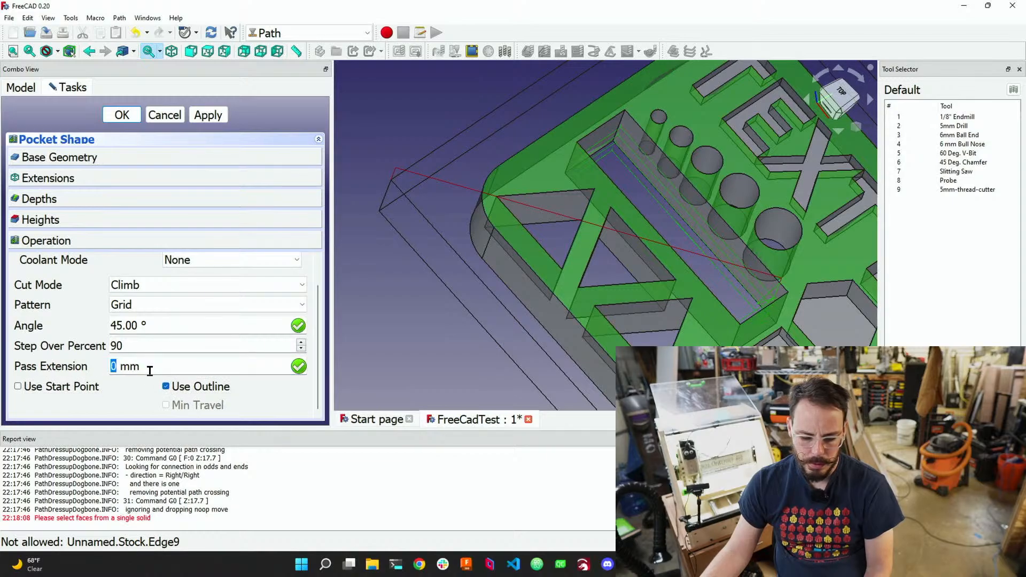
# Apply the pocket settings to try generating a toolpath, and cancel the Pocket Shape operation
pyautogui.click(210, 118)
pyautogui.moveTo(396, 231); pyautogui.dragTo(577, 238, button='middle')
pyautogui.click(164, 116)
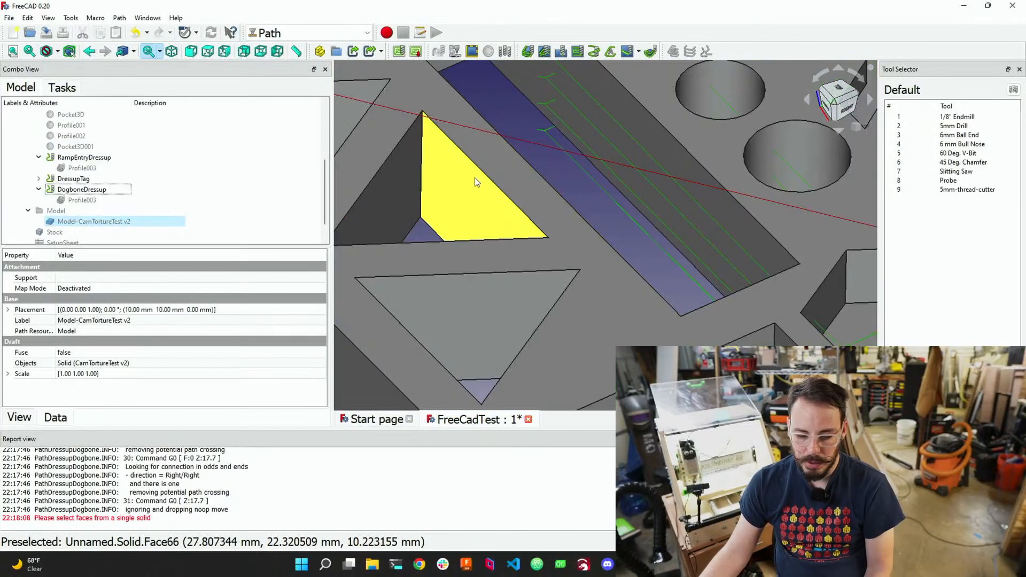
# Start an Adaptive operation and clear the top face from its base geometry
pyautogui.click(610, 51)
pyautogui.moveTo(587, 279)
pyautogui.mouseDown(button='middle')
pyautogui.moveTo(590, 271)
pyautogui.moveTo(580, 286)
pyautogui.mouseUp(button='middle')
pyautogui.click(88, 157)
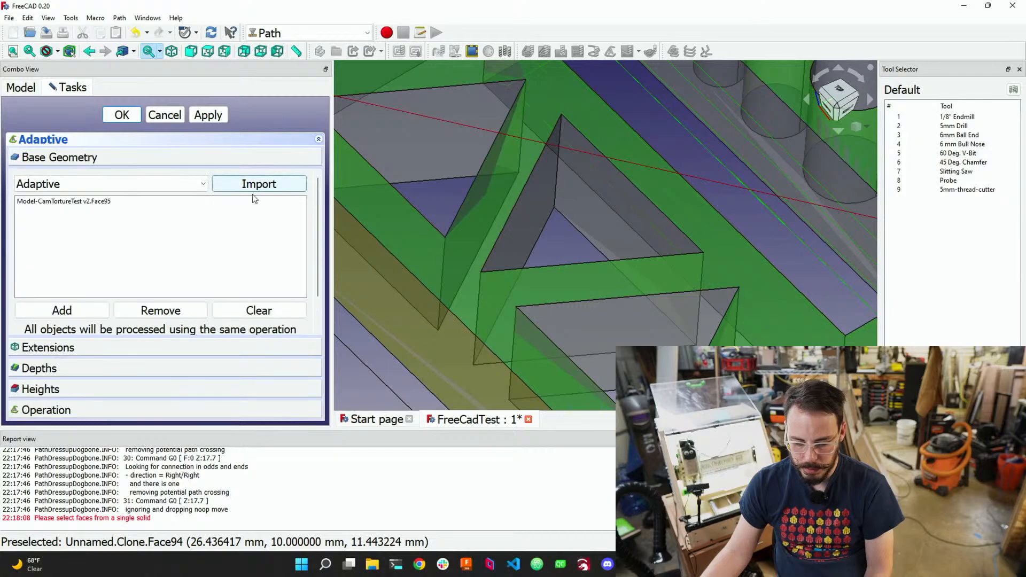
pyautogui.click(164, 308)
pyautogui.click(258, 310)
# Select all nine side wall faces of the three triangular cutouts and add them to the Adaptive operation's base geometry
pyautogui.click(438, 174)
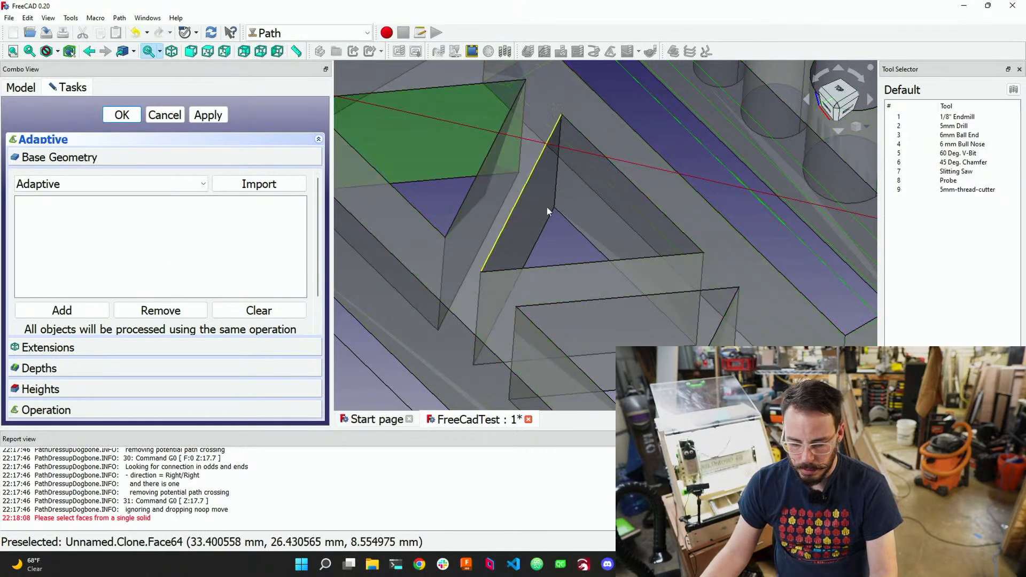
pyautogui.keyDown('ctrl'); pyautogui.click(571, 206); pyautogui.keyUp('ctrl')
pyautogui.keyDown('ctrl'); pyautogui.click(615, 330); pyautogui.keyUp('ctrl')
pyautogui.moveTo(609, 321); pyautogui.dragTo(738, 343, button='middle')
pyautogui.keyDown('ctrl'); pyautogui.click(722, 335); pyautogui.keyUp('ctrl')
pyautogui.keyDown('ctrl'); pyautogui.click(724, 338); pyautogui.keyUp('ctrl')
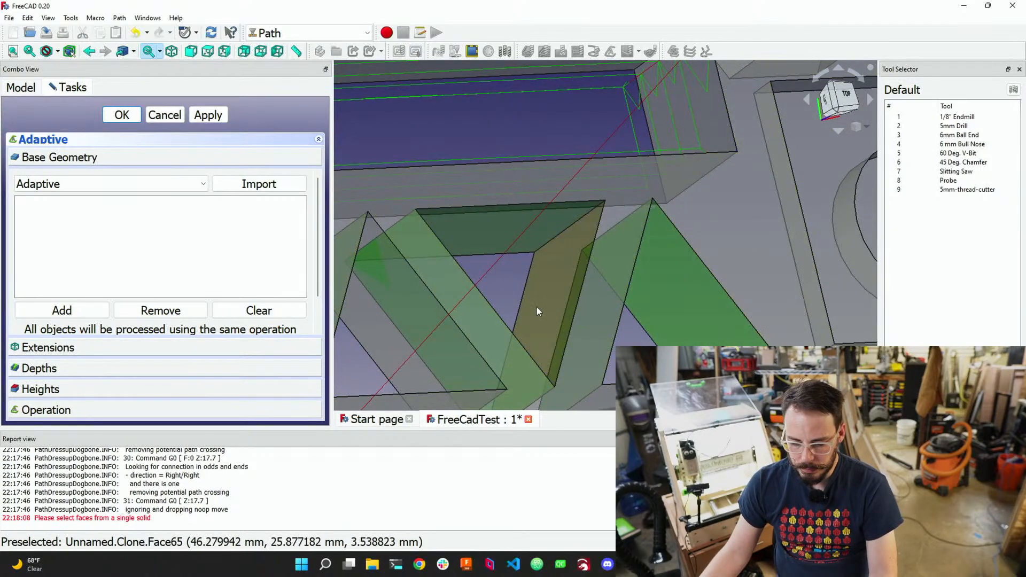
pyautogui.keyDown('ctrl'); pyautogui.click(412, 352); pyautogui.keyUp('ctrl')
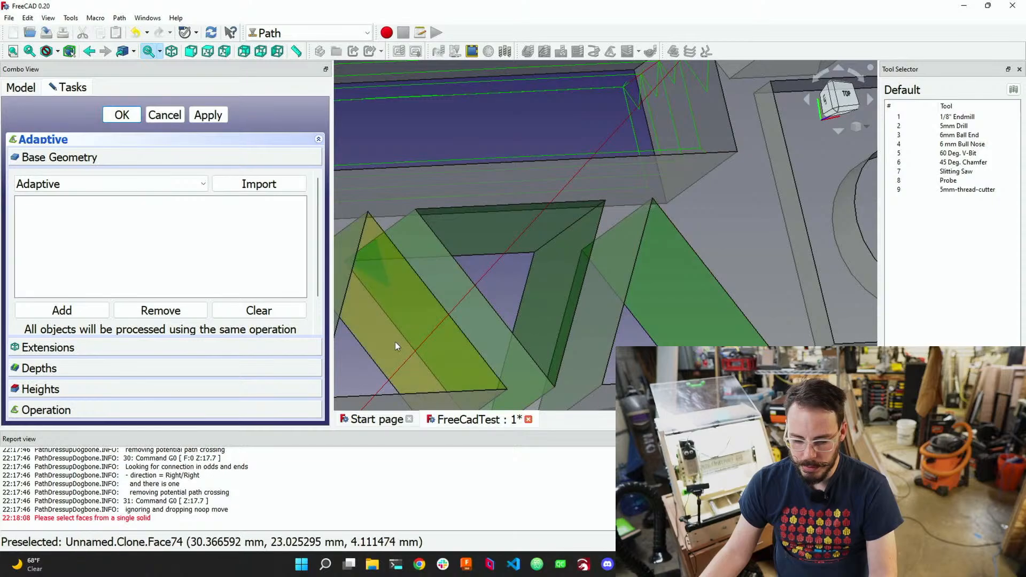
pyautogui.moveTo(452, 316); pyautogui.dragTo(506, 362, button='middle')
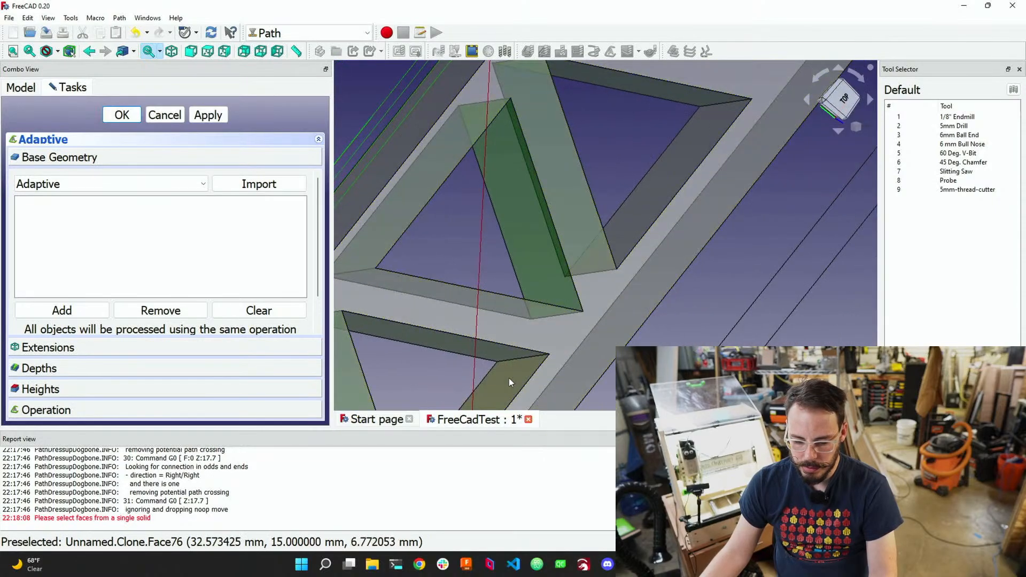
pyautogui.moveTo(607, 233); pyautogui.dragTo(556, 230, button='middle')
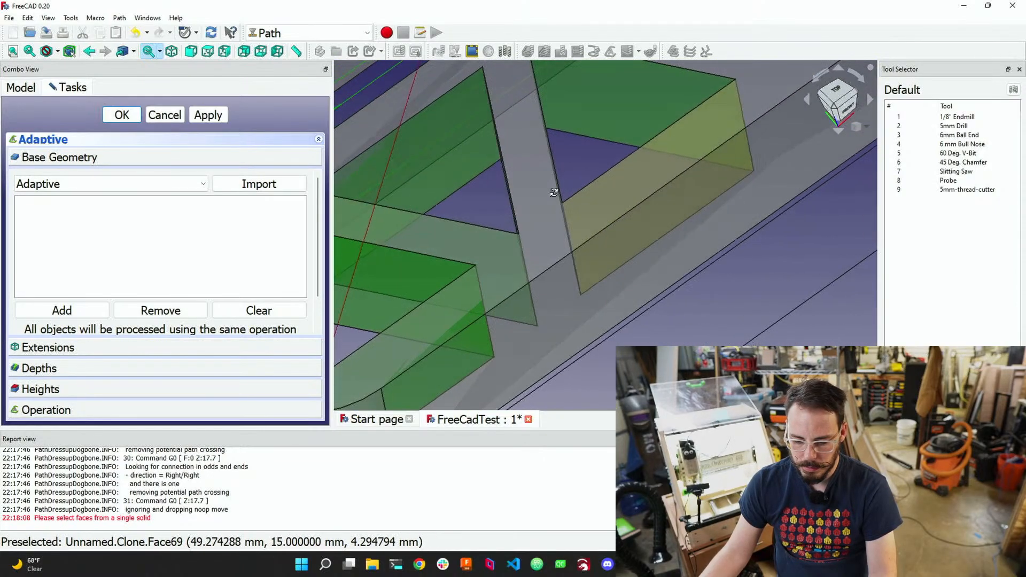
pyautogui.click(98, 314)
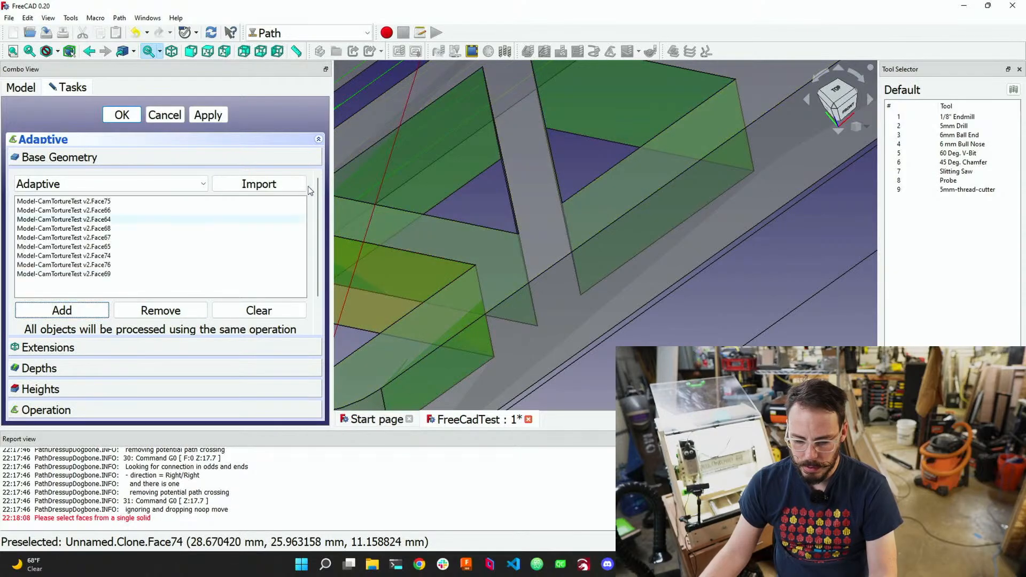
# Check the Adaptive operation's depths and heights, and set its Helix Ramp Angle to 45
pyautogui.scroll(-3, 214, 257)
pyautogui.click(137, 346)
pyautogui.click(132, 369)
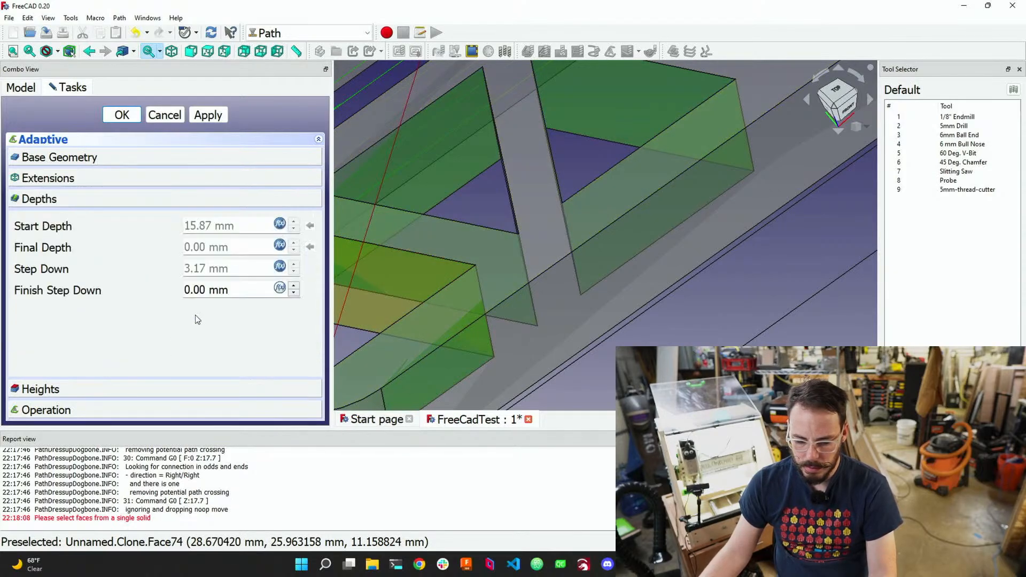
pyautogui.click(180, 387)
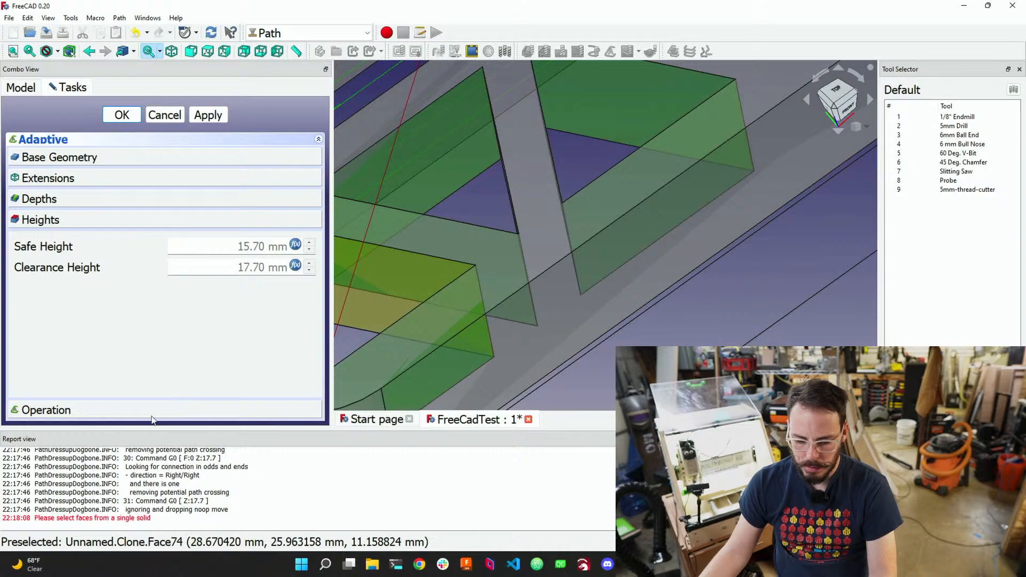
pyautogui.click(150, 408)
pyautogui.scroll(-2, 126, 338)
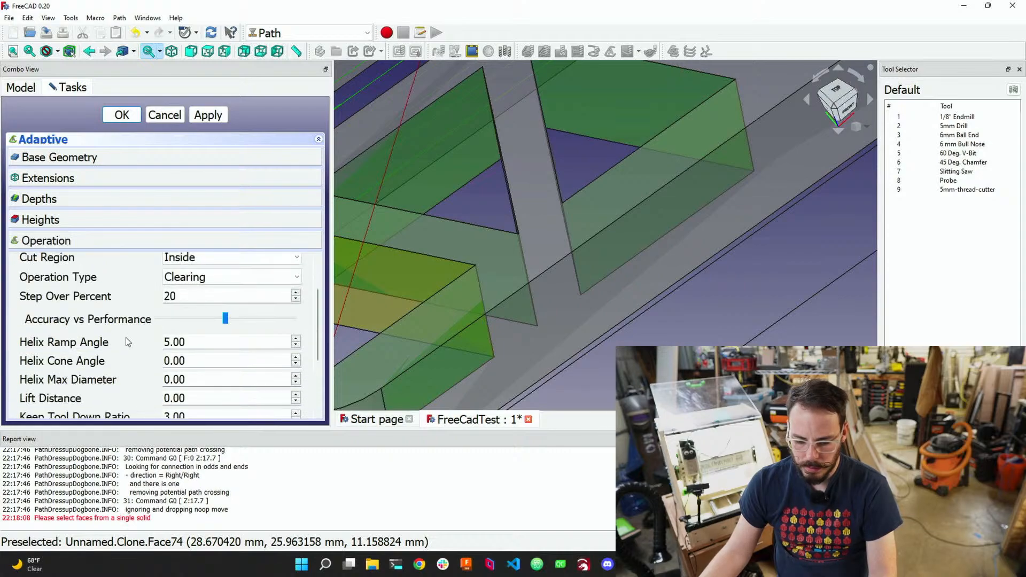
pyautogui.scroll(2, 125, 334)
pyautogui.scroll(-3, 126, 336)
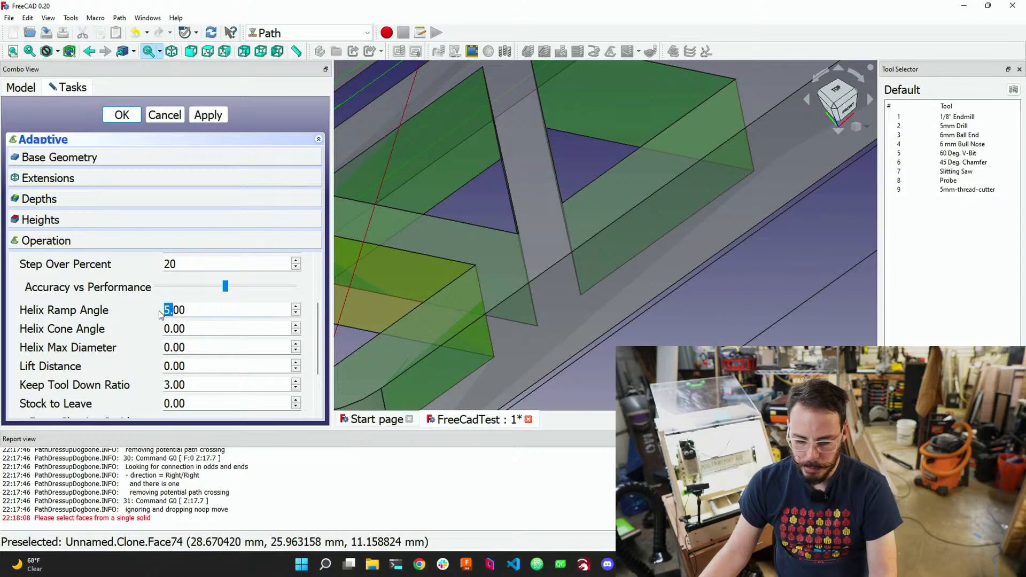
pyautogui.click(169, 310)
pyautogui.write('1')
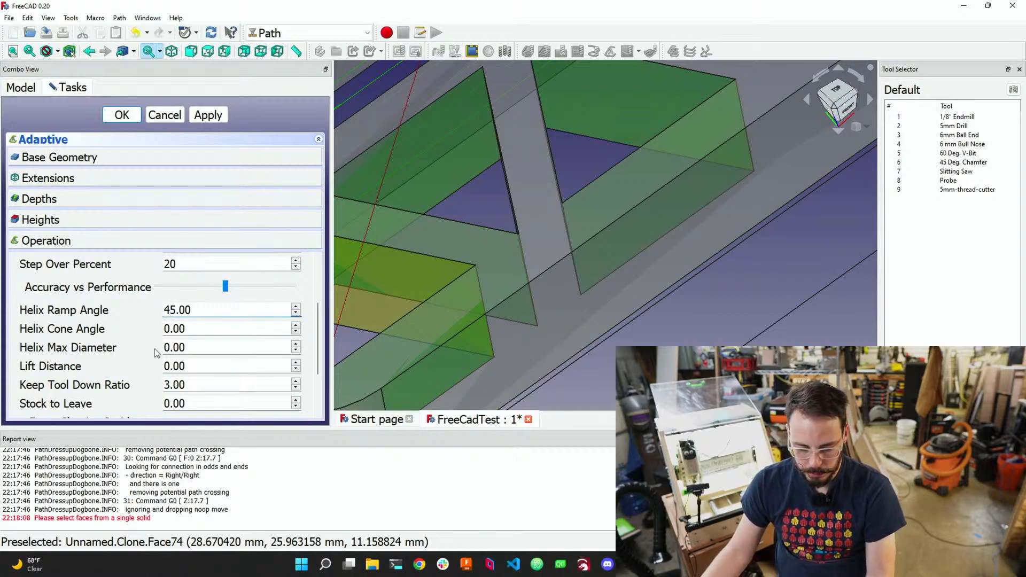
# Apply the Adaptive settings to try generating a toolpath for the triangular cutouts, and cancel the operation
pyautogui.scroll(-3, 157, 353)
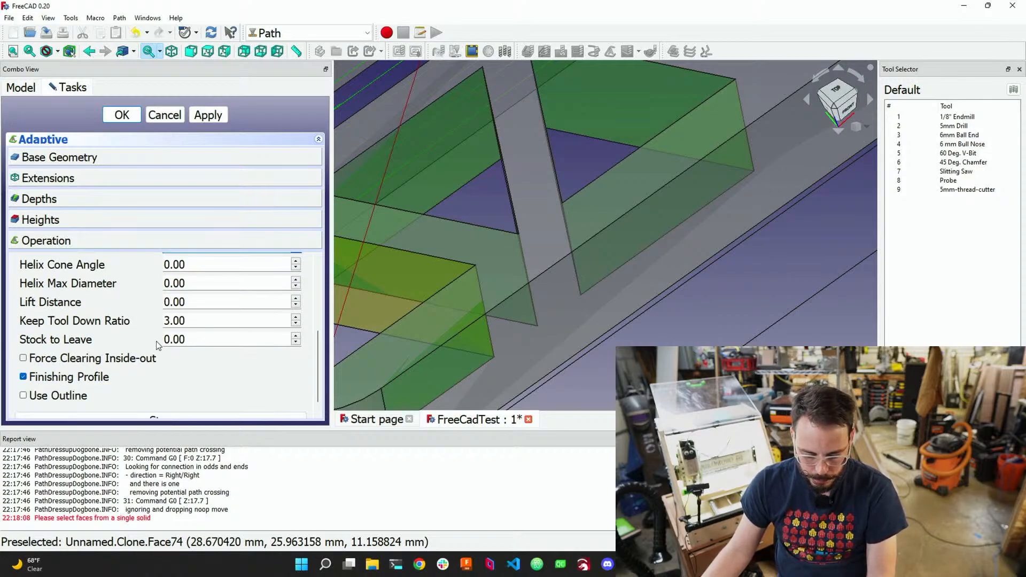
pyautogui.scroll(2, 153, 337)
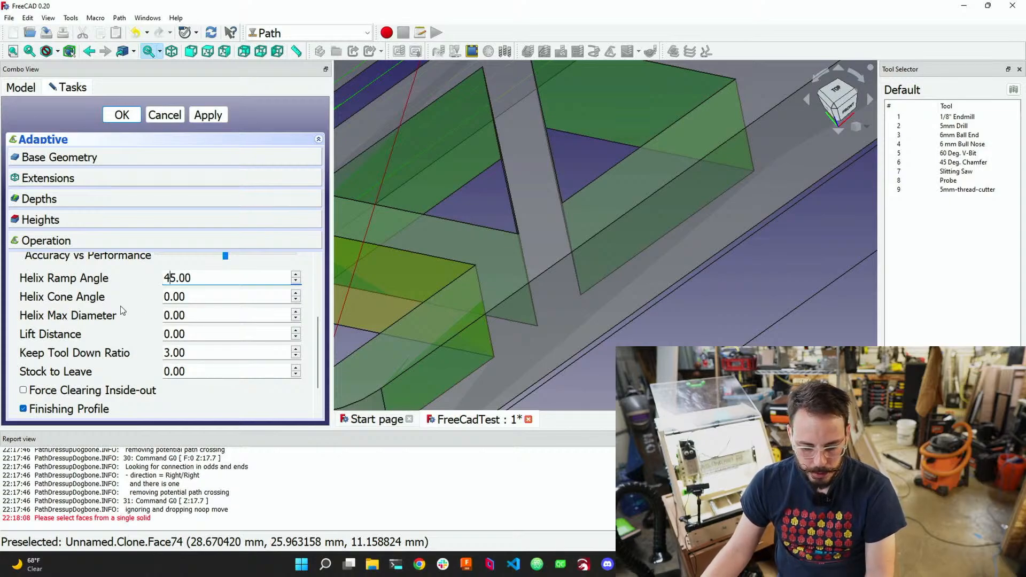
pyautogui.scroll(-2, 121, 336)
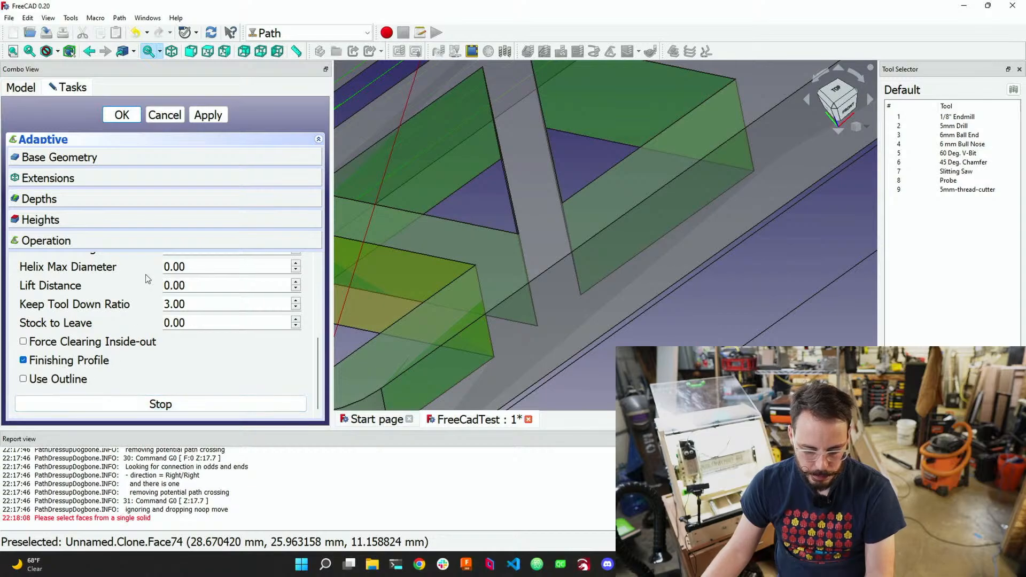
pyautogui.click(203, 115)
pyautogui.scroll(3, 551, 251)
pyautogui.scroll(-5, 665, 328)
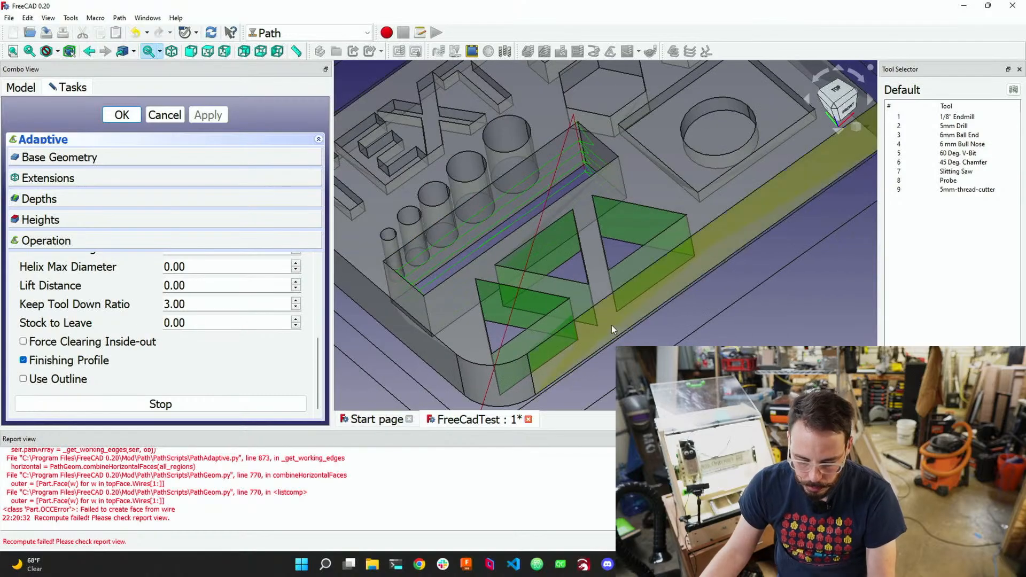
pyautogui.scroll(2, 614, 326)
pyautogui.moveTo(614, 326); pyautogui.dragTo(485, 326, button='middle')
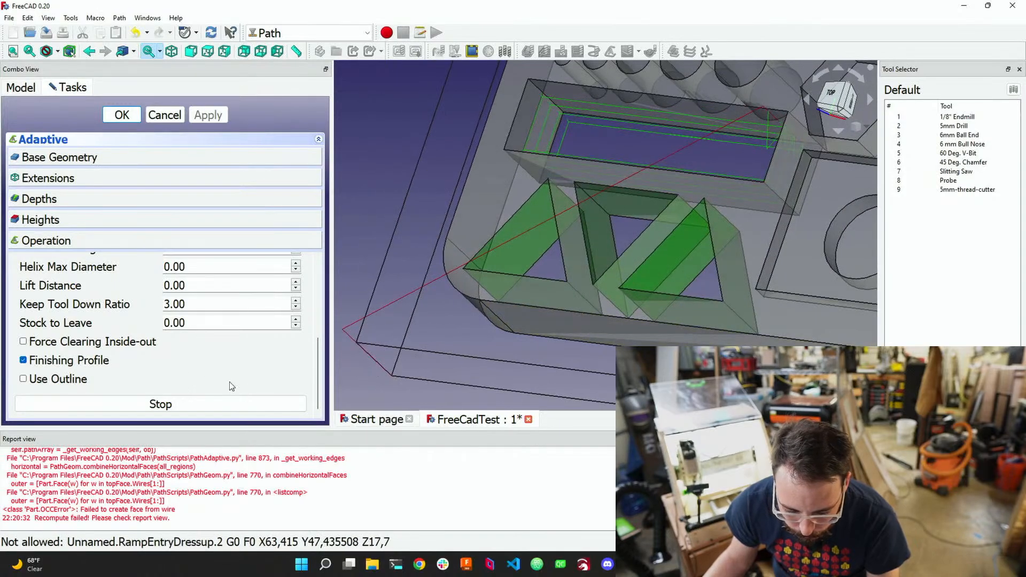
pyautogui.scroll(8, 145, 504)
pyautogui.scroll(-6, 153, 502)
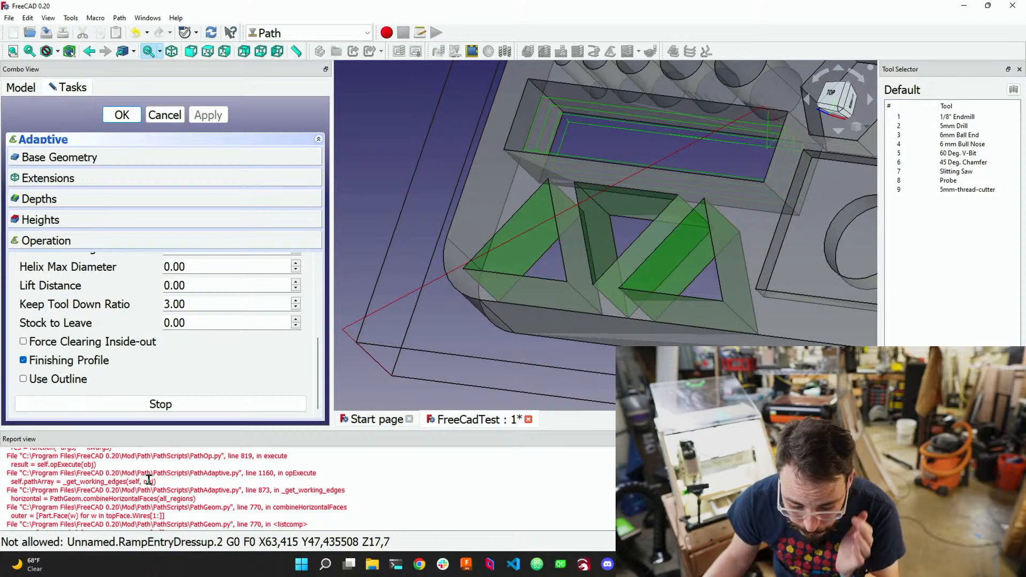
pyautogui.click(164, 115)
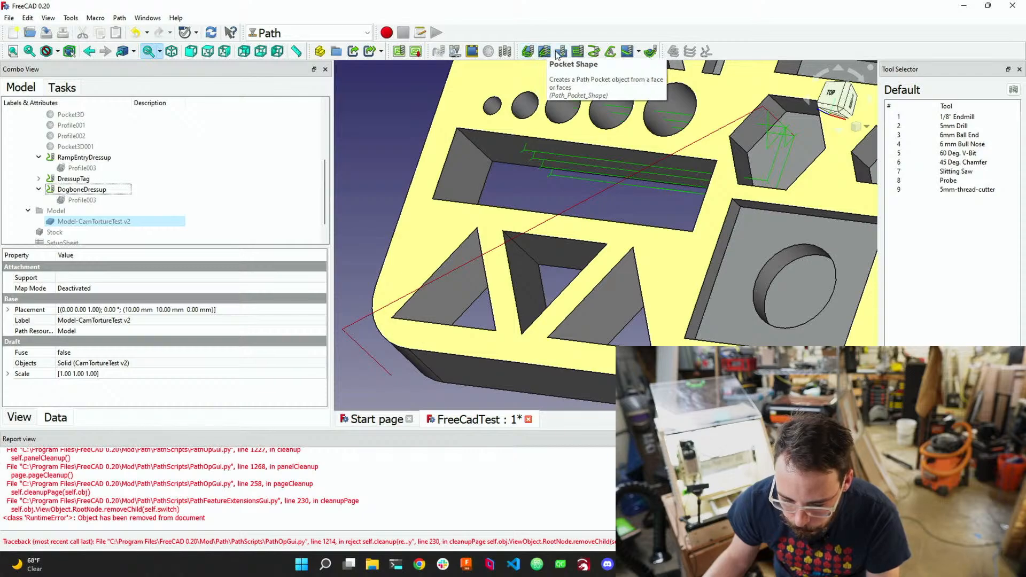
# Start a Pocket3D operation on the selected triangle wall faces and try to generate its toolpath with the ZigZag pattern
pyautogui.click(651, 52)
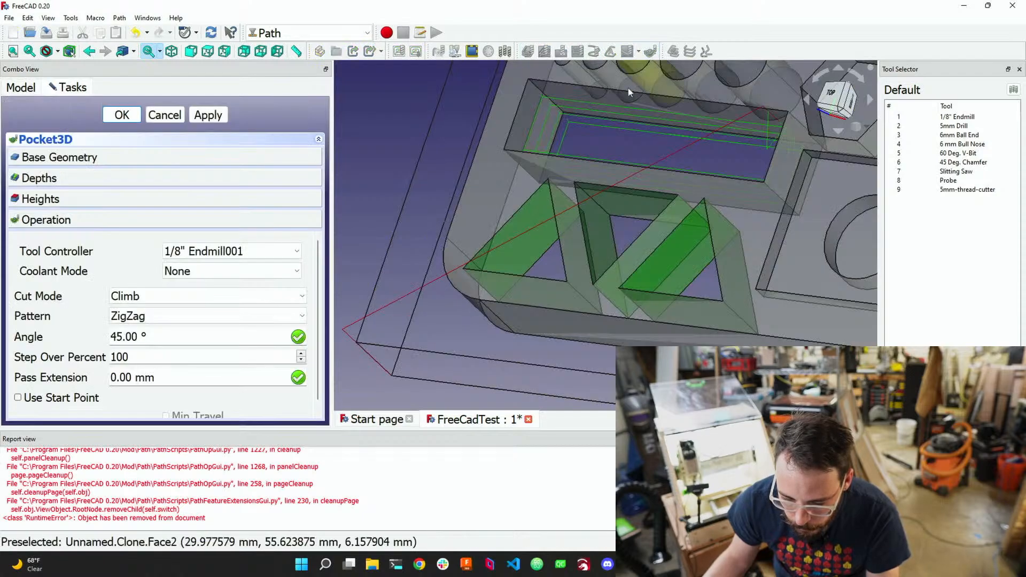
pyautogui.click(46, 159)
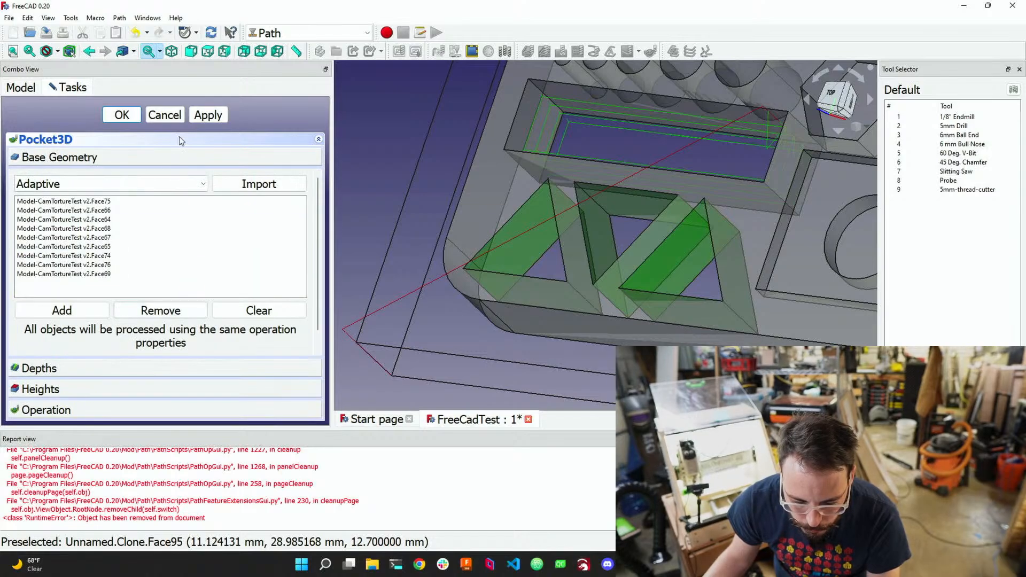
pyautogui.click(201, 114)
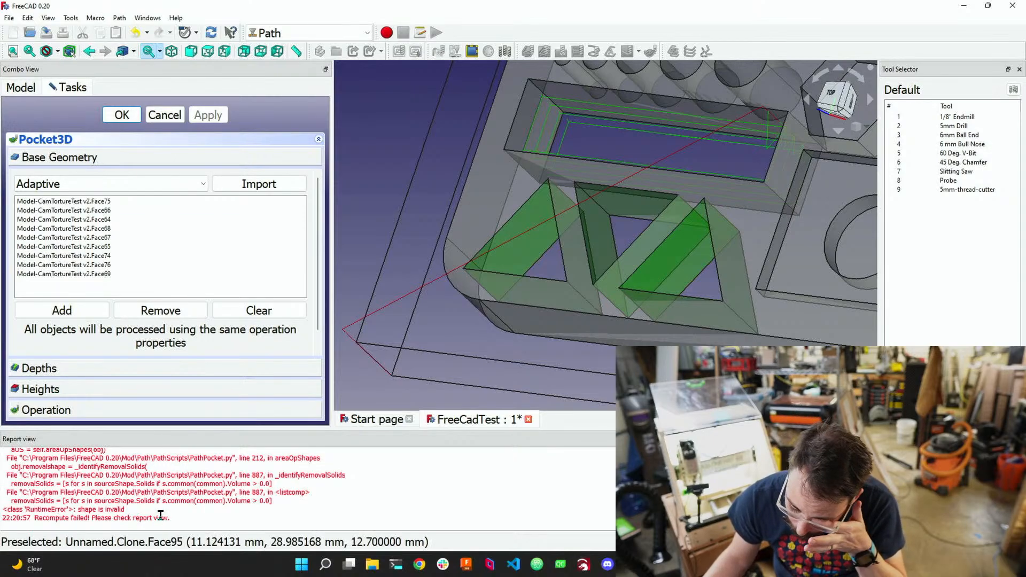
pyautogui.scroll(3, 158, 511)
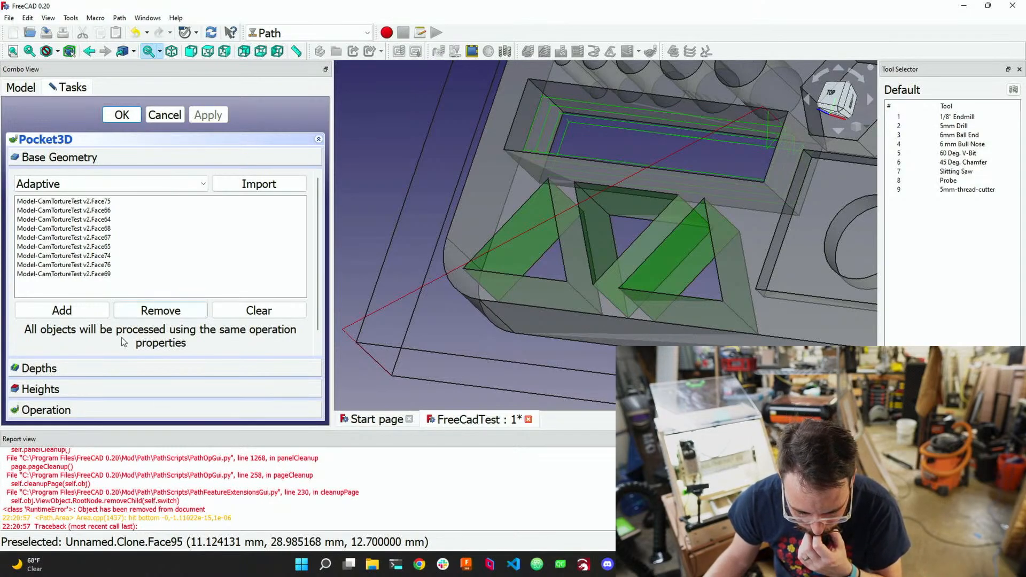
# Change the 3D pocket's pattern to Offset and try to generate the toolpath
pyautogui.click(91, 370)
pyautogui.click(92, 390)
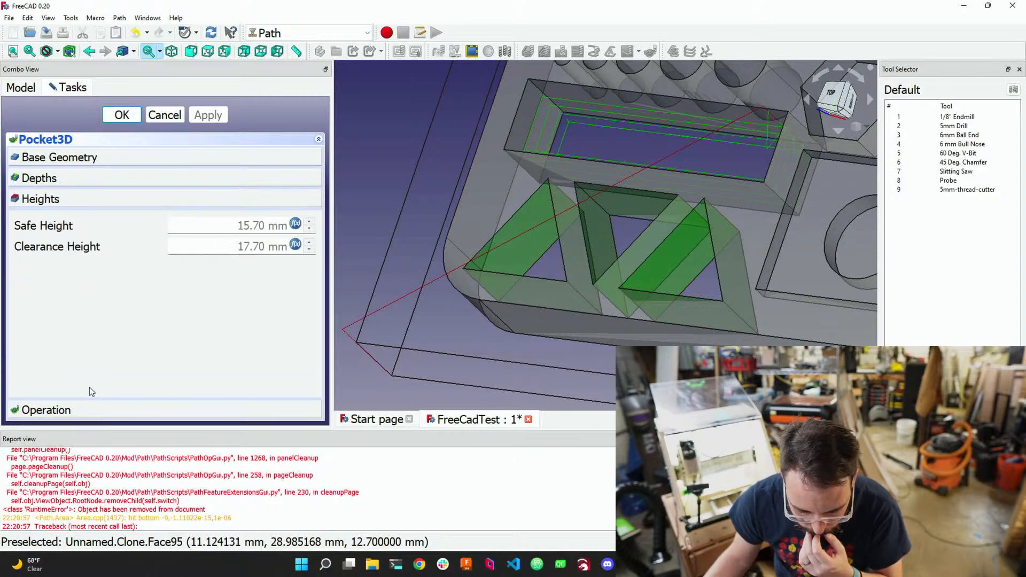
pyautogui.click(95, 409)
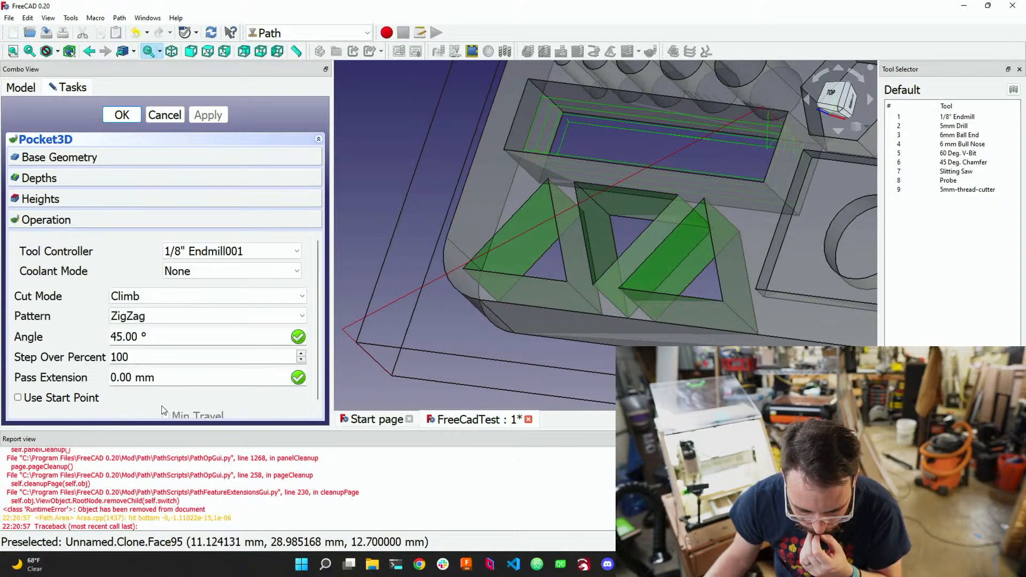
pyautogui.click(158, 319)
pyautogui.click(163, 347)
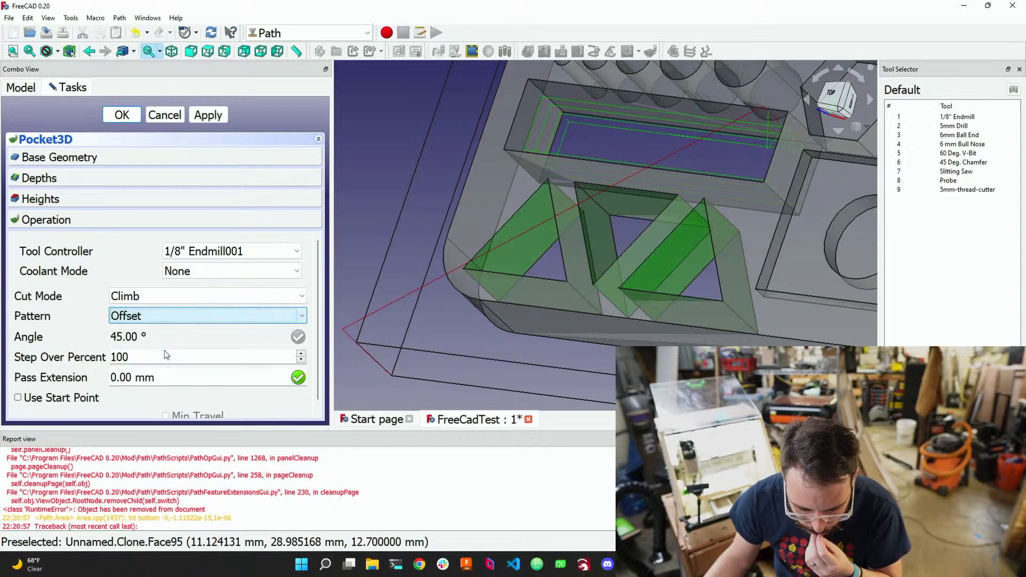
pyautogui.click(202, 117)
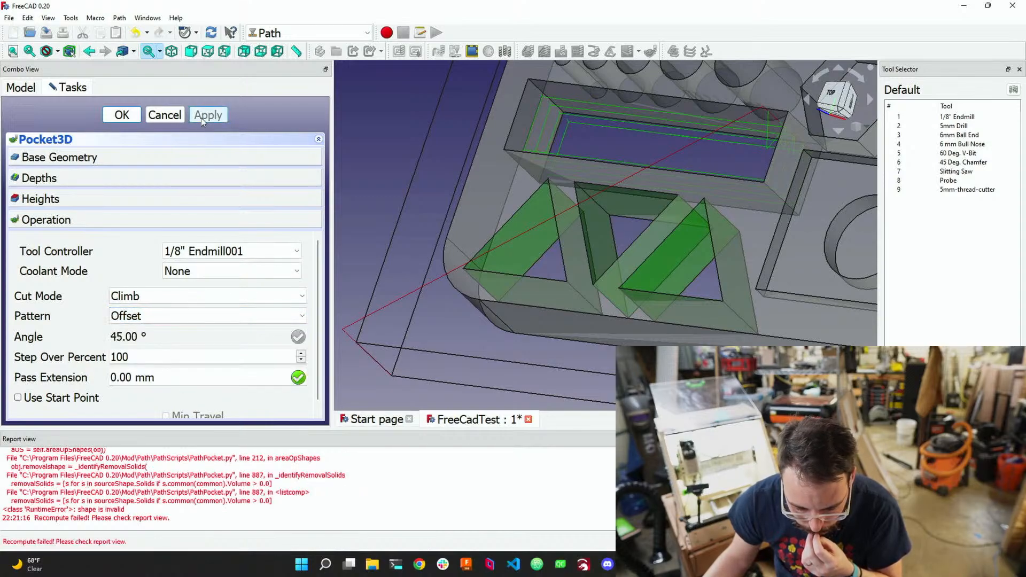
# Try the 3D pocket with the Line pattern, and cancel the Pocket3D operation
pyautogui.click(165, 319)
pyautogui.click(165, 366)
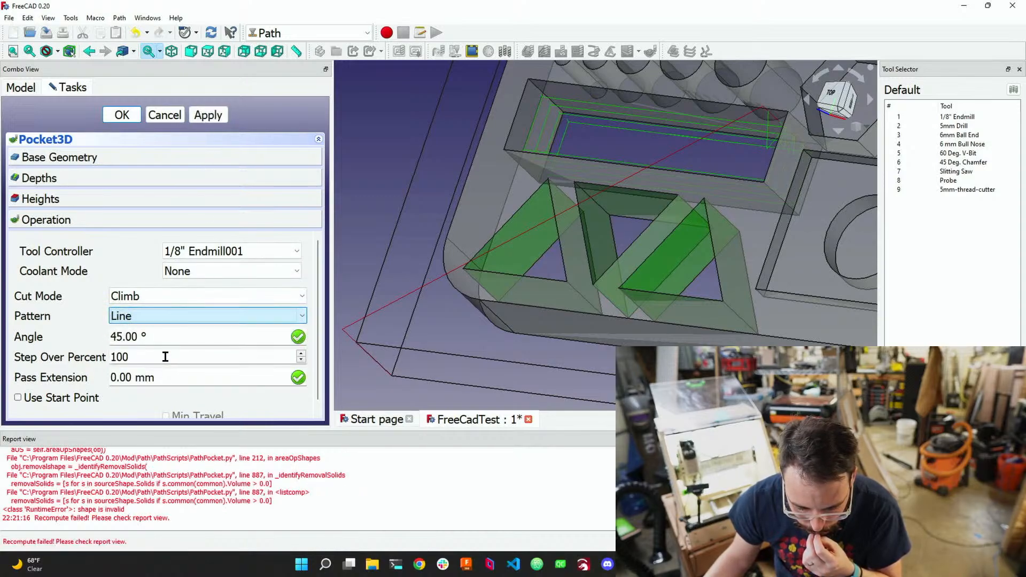
pyautogui.click(208, 117)
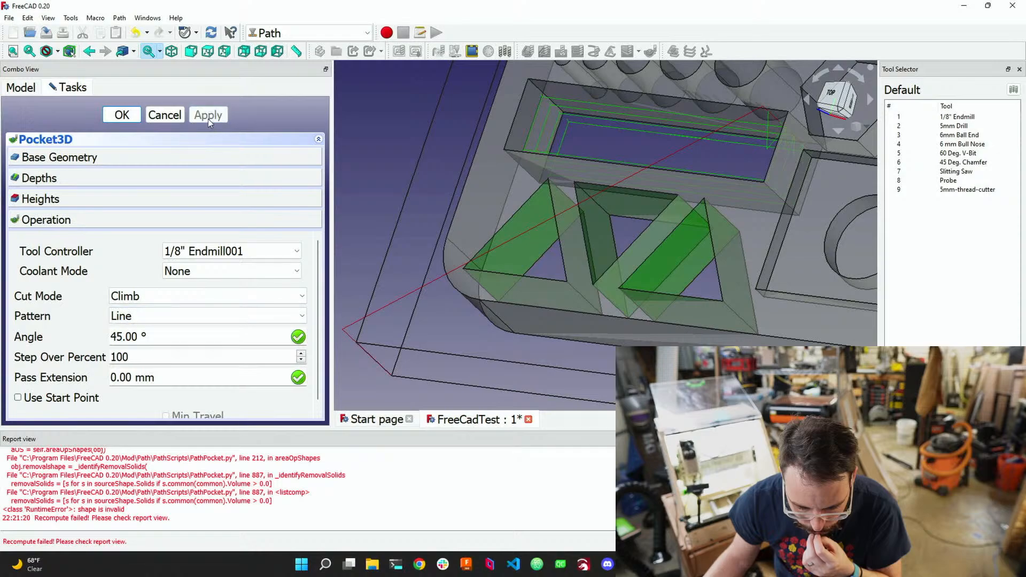
pyautogui.click(164, 116)
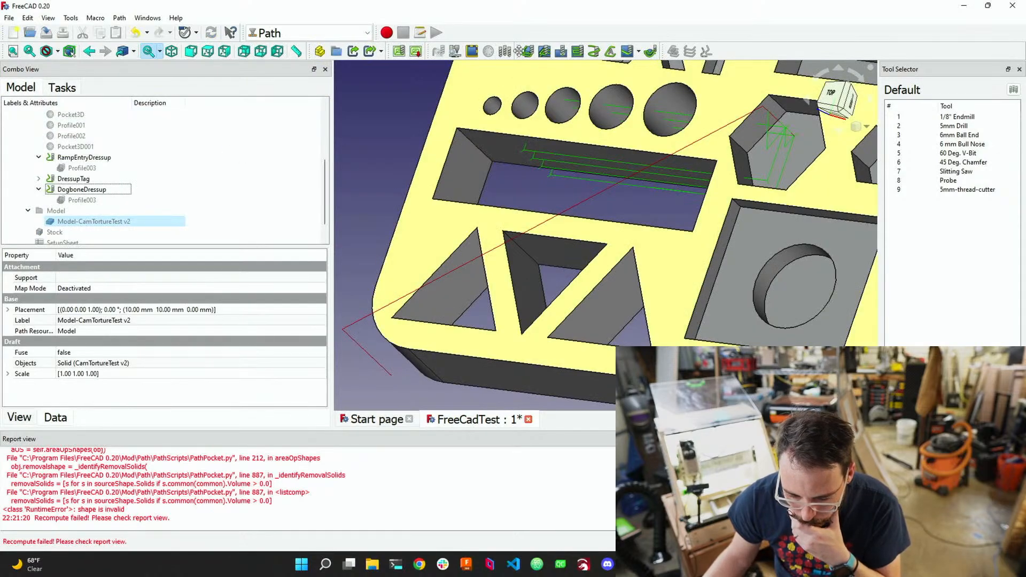
# Create a Profile operation on the triangular cutouts' wall faces using 1/8" Endmill001, with cut side Inside and direction CW
pyautogui.click(527, 51)
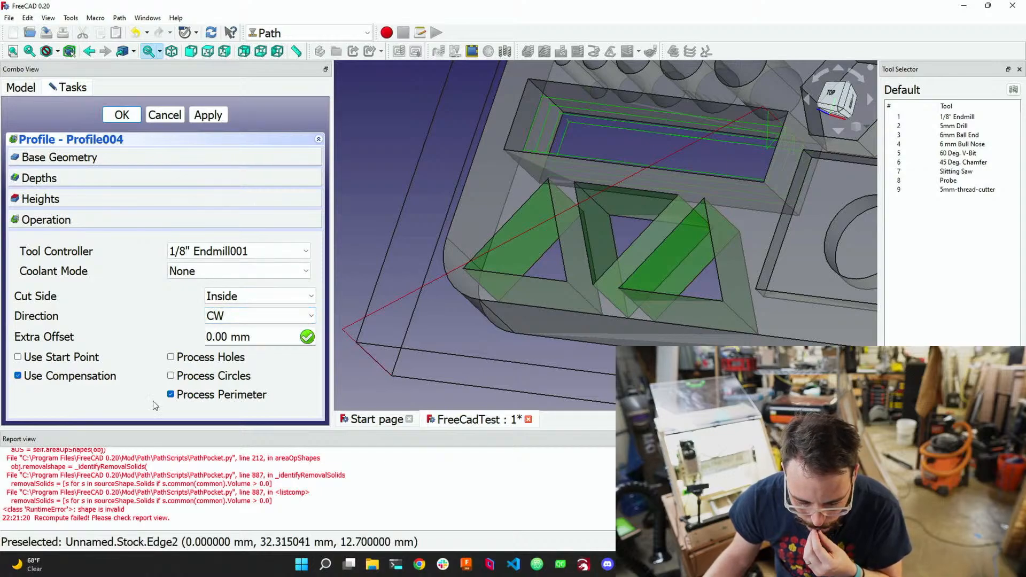
pyautogui.click(206, 115)
pyautogui.moveTo(505, 347); pyautogui.dragTo(585, 335, button='middle')
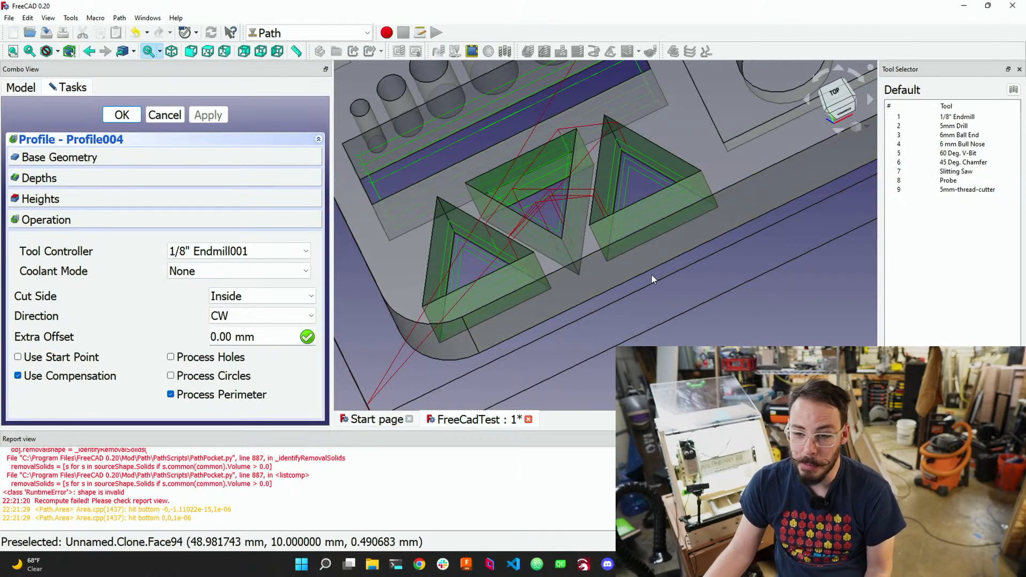
pyautogui.scroll(3, 588, 249)
pyautogui.scroll(-5, 588, 246)
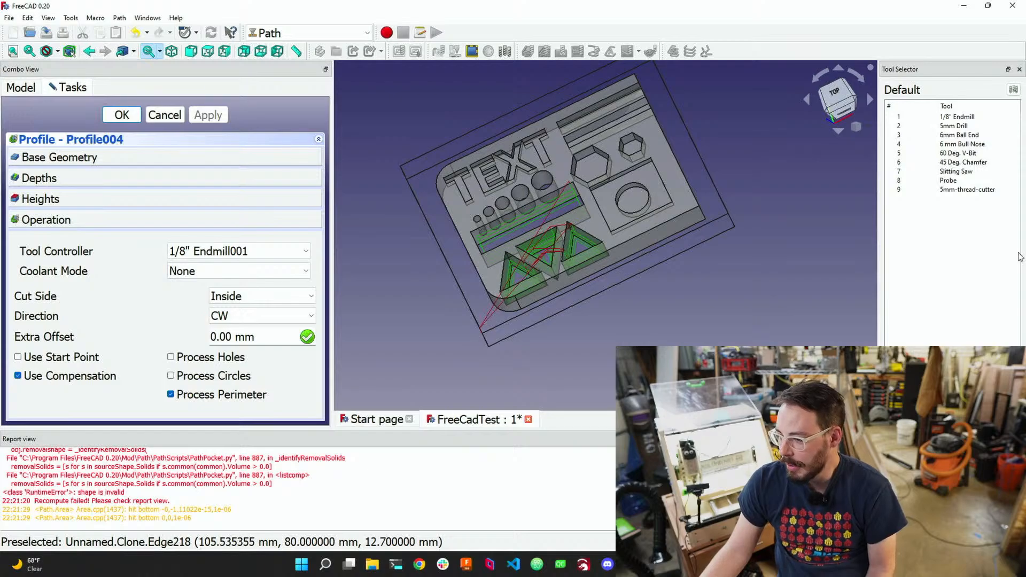
pyautogui.moveTo(458, 239); pyautogui.dragTo(422, 252, button='middle')
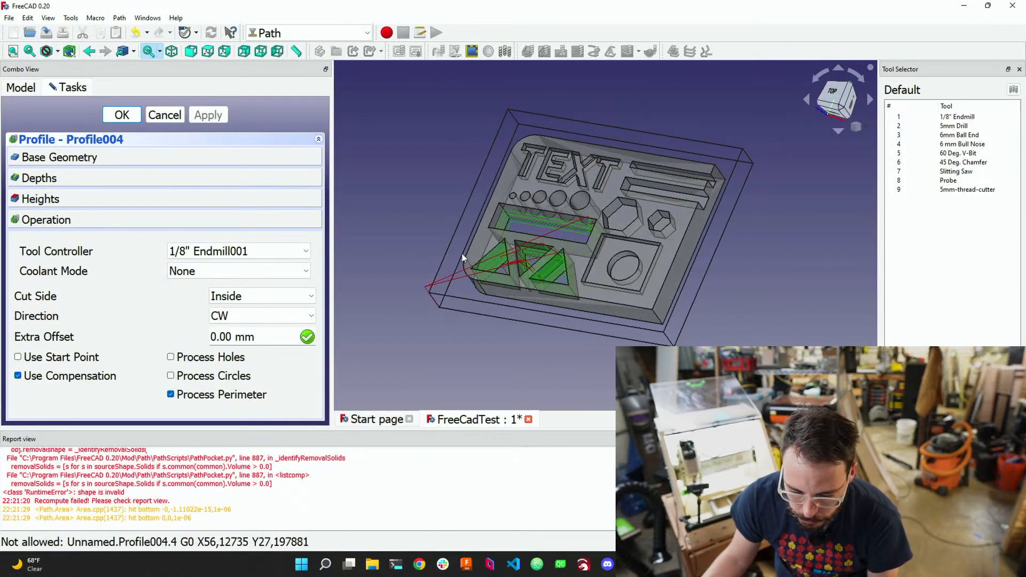
pyautogui.scroll(4, 477, 184)
pyautogui.scroll(-2, 476, 184)
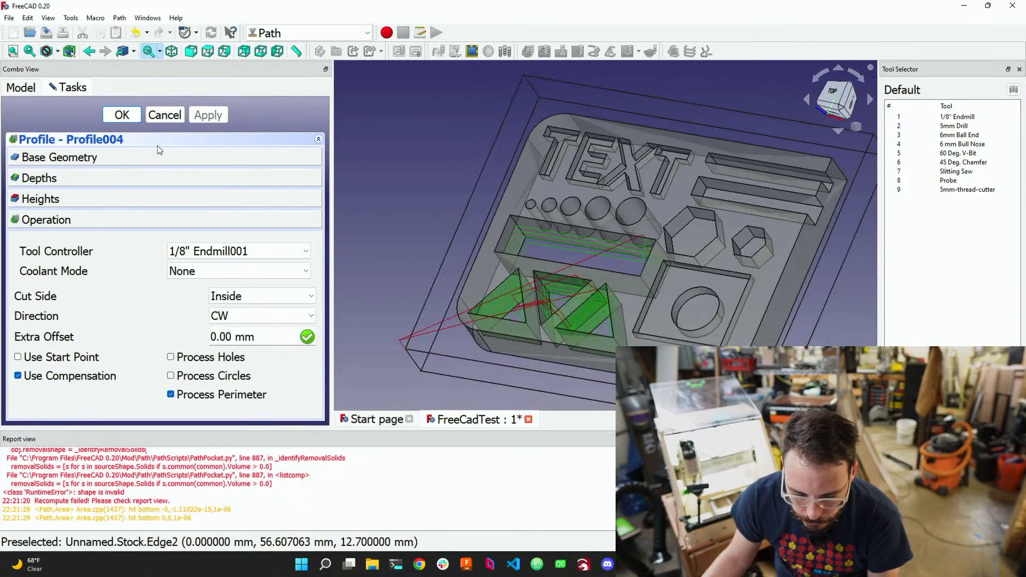
pyautogui.click(128, 118)
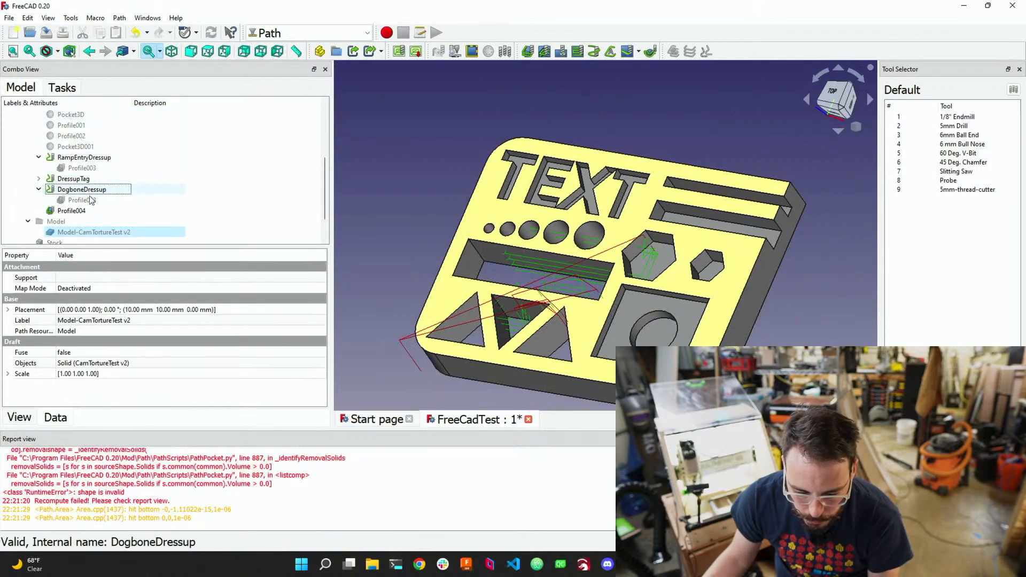
# Check the Profile and Dogbone operations in the tree, and show the hidden operations from Drilling to Pocket3D001
pyautogui.click(79, 212)
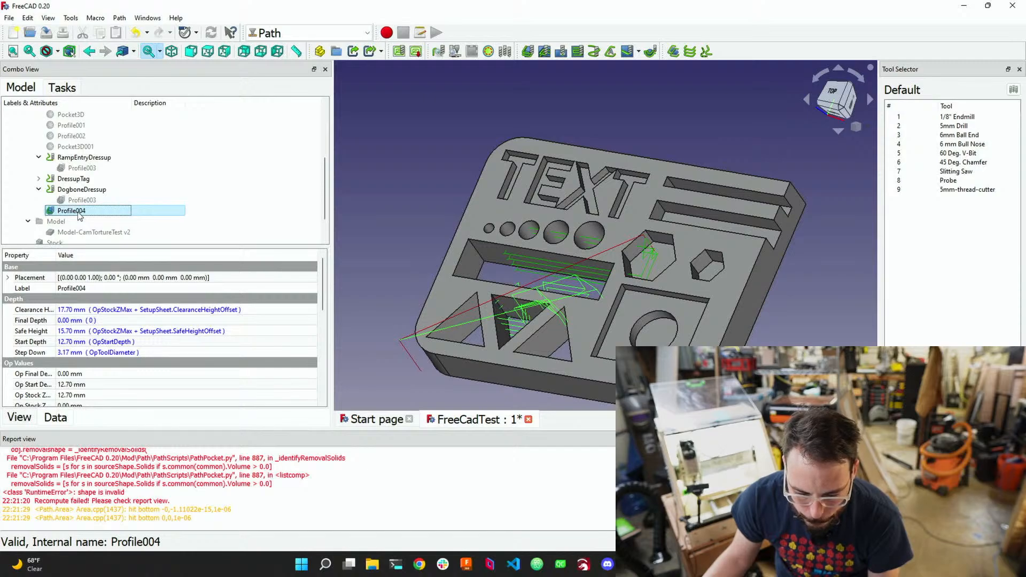
pyautogui.click(81, 191)
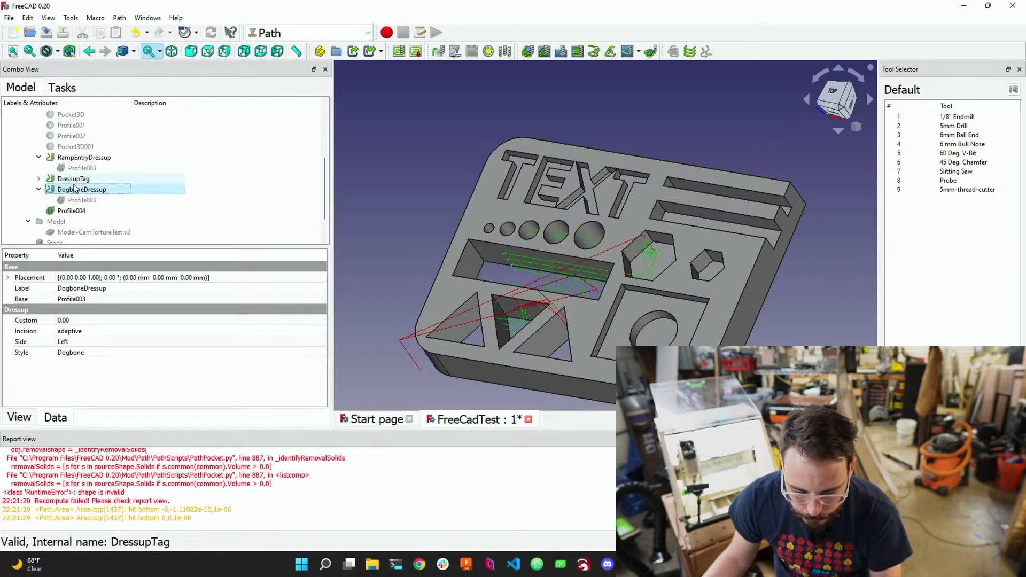
pyautogui.click(70, 201)
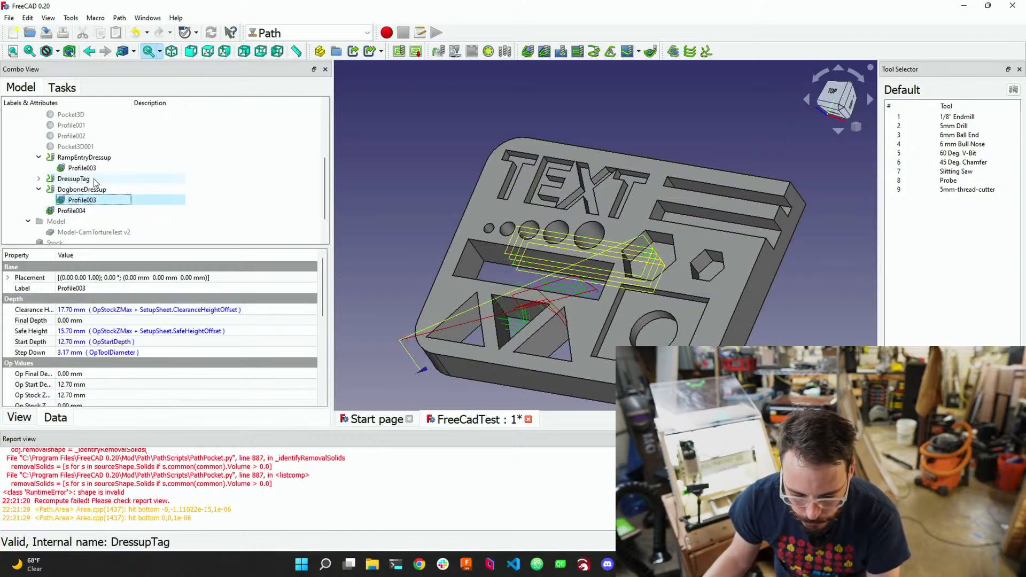
pyautogui.click(78, 146)
pyautogui.scroll(3, 78, 148)
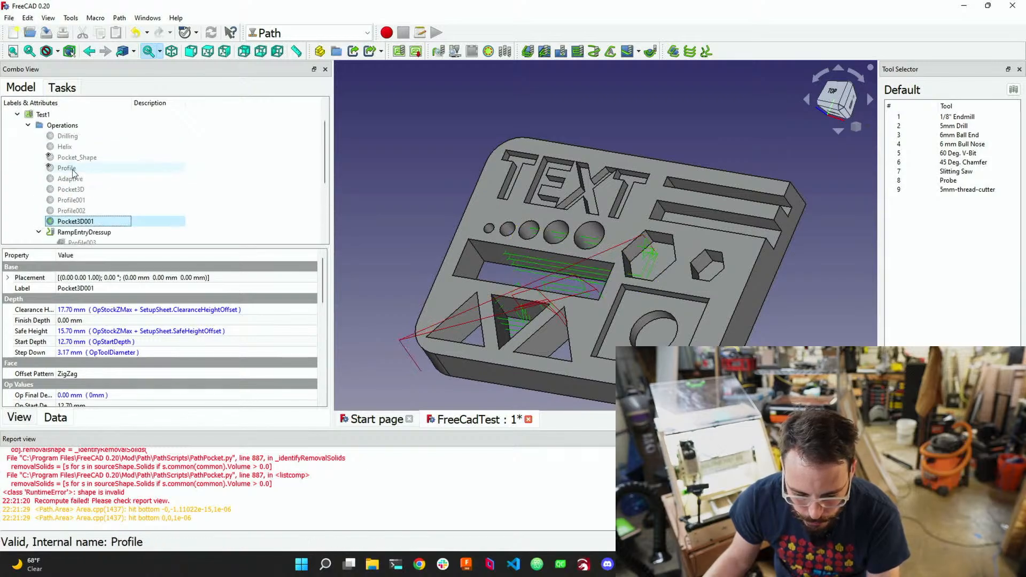
pyautogui.click(78, 211)
pyautogui.keyDown('shift'); pyautogui.click(67, 136); pyautogui.keyUp('shift')
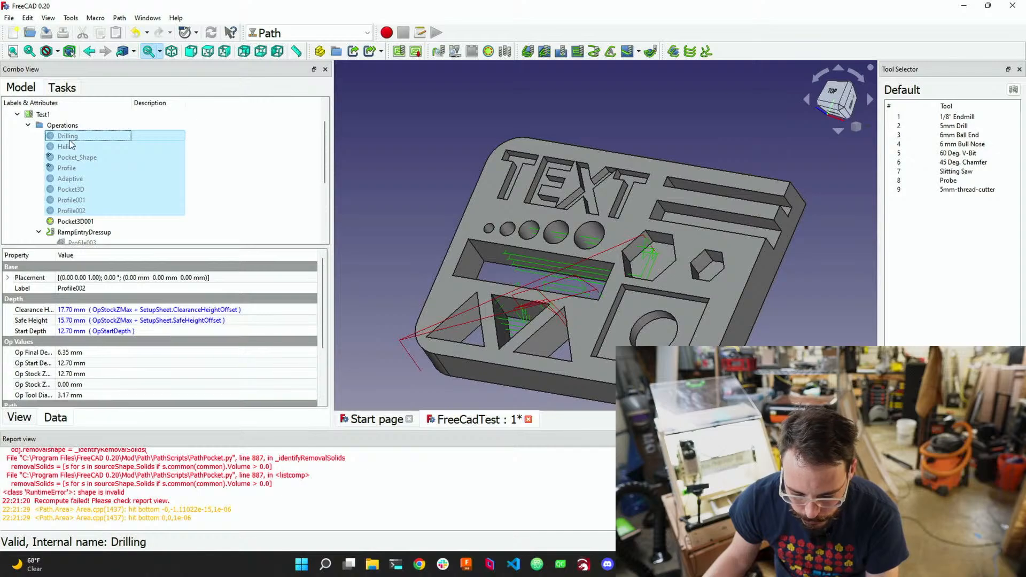
pyautogui.click(262, 186)
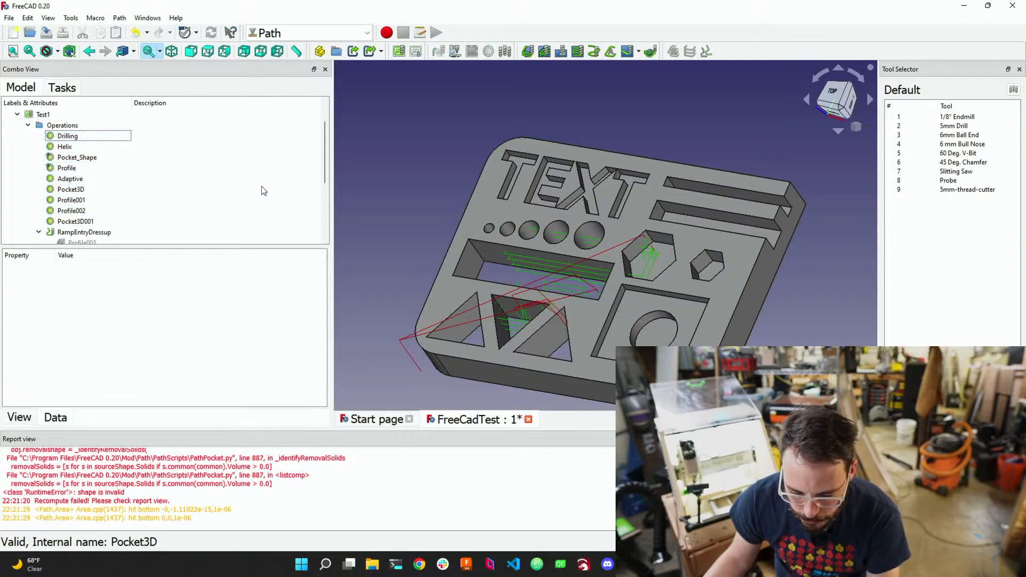
# Open the Path Simulator for job Test1, save the document, and play the simulation of the listed operations
pyautogui.click(68, 136)
pyautogui.scroll(-2, 70, 148)
pyautogui.scroll(2, 70, 150)
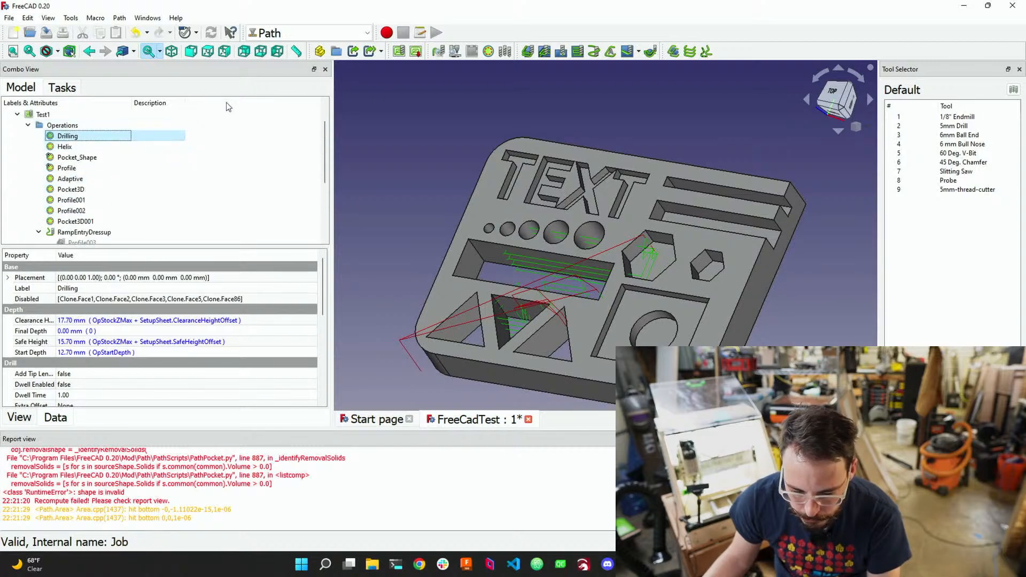
pyautogui.click(455, 52)
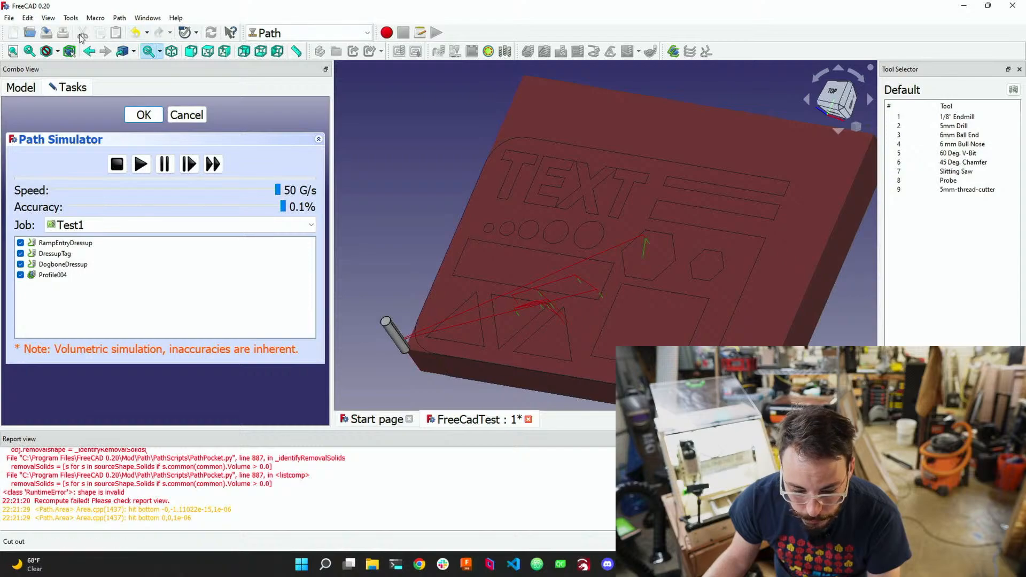
pyautogui.click(47, 34)
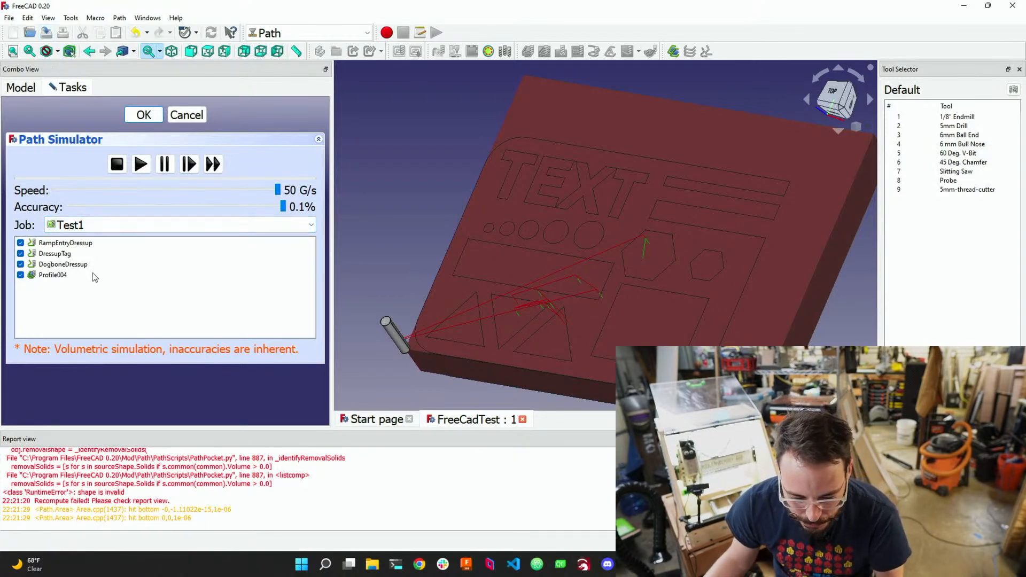
pyautogui.click(143, 162)
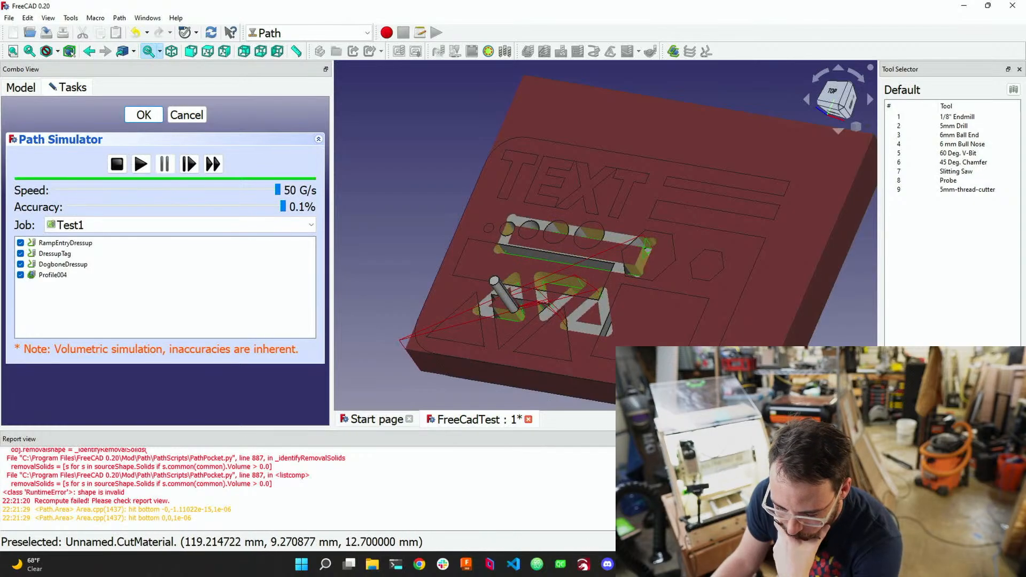
# Close the Report view and Tool Selector panes to enlarge the 3D view of the simulated stock
pyautogui.click(1019, 439)
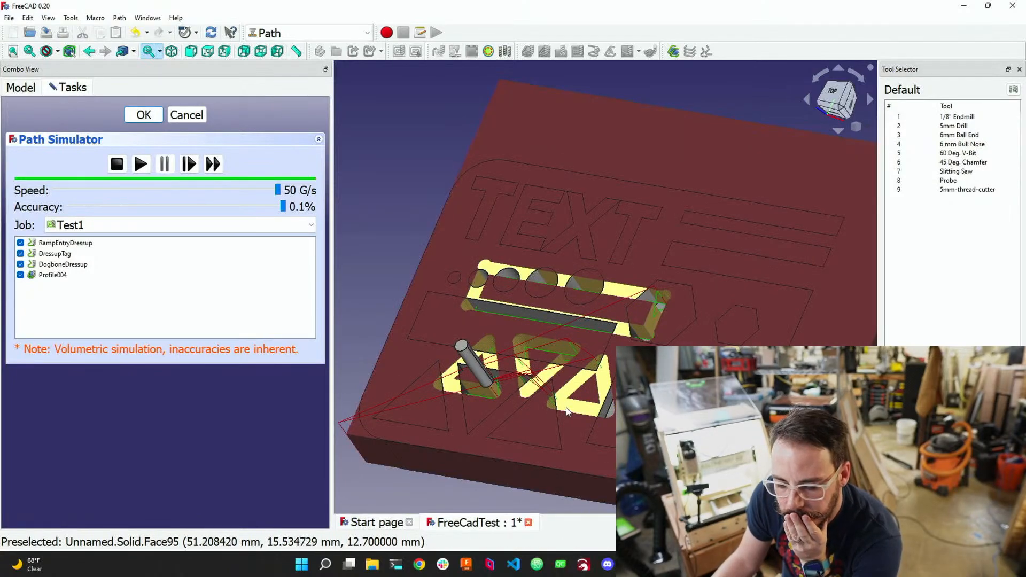
pyautogui.click(1020, 70)
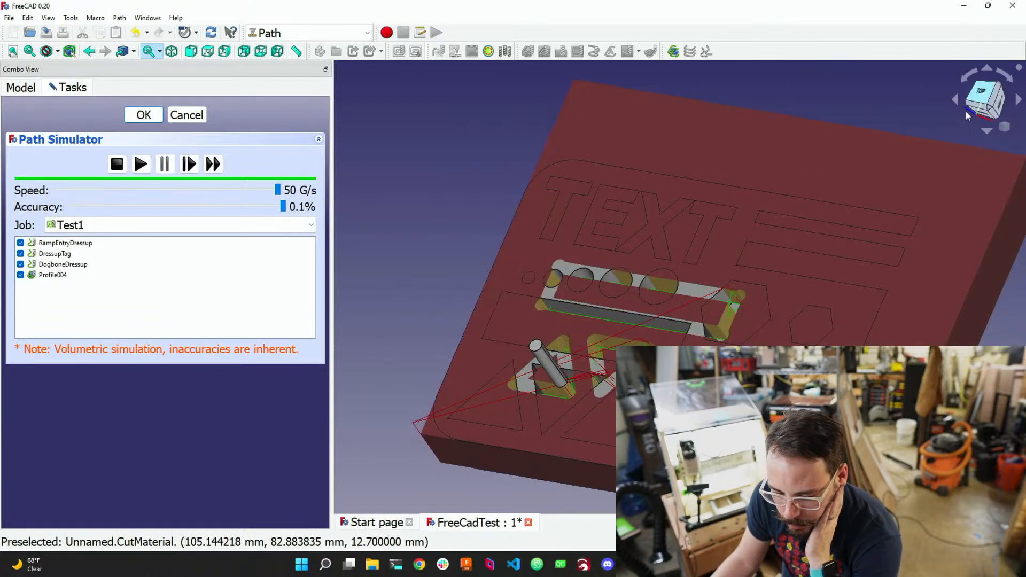
pyautogui.scroll(-5, 512, 313)
pyautogui.scroll(6, 518, 330)
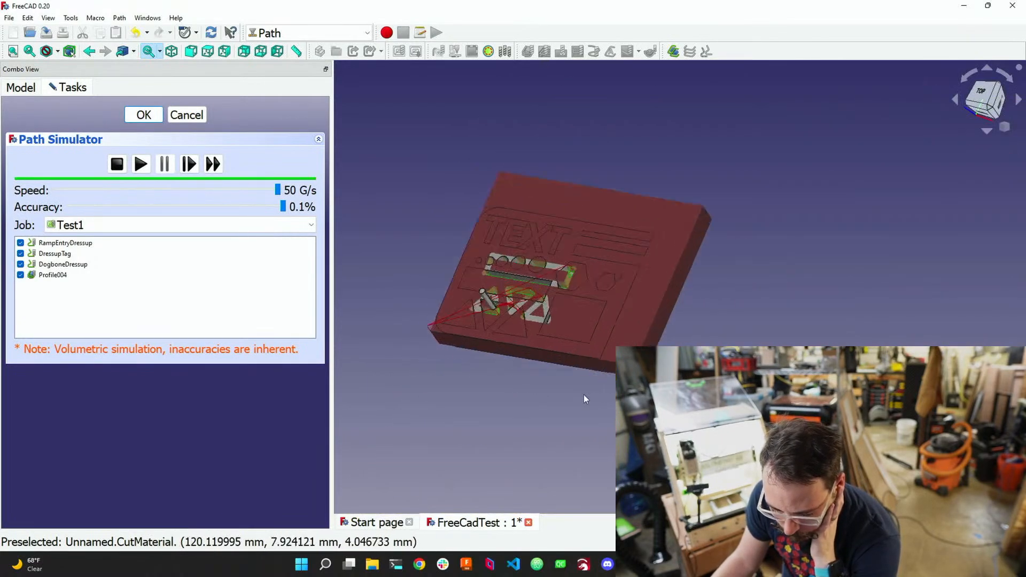
# Save the document, stop the running simulation, and cancel the Path Simulator
pyautogui.click(43, 33)
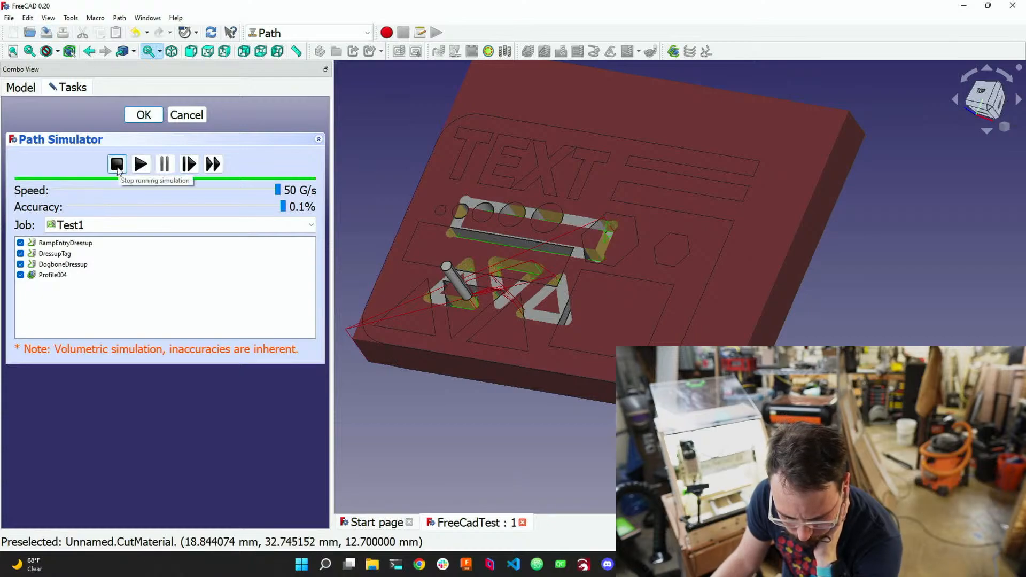
pyautogui.click(117, 164)
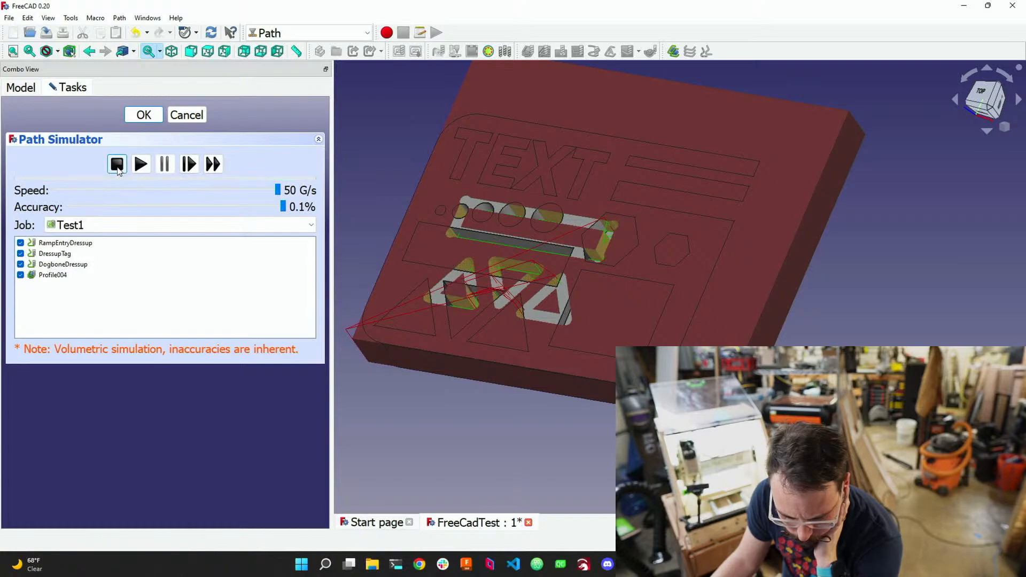
pyautogui.click(174, 118)
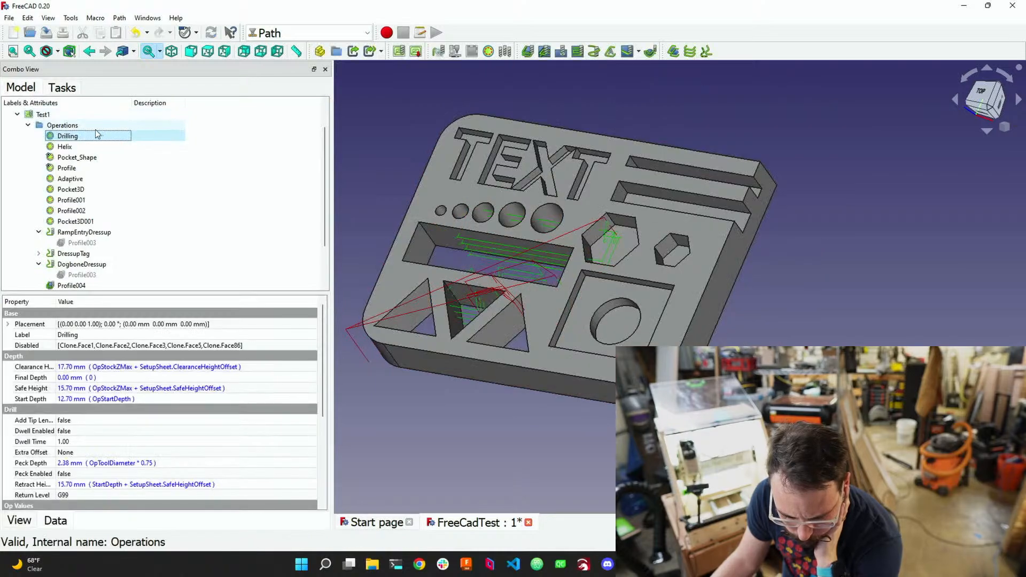
# Hide the Pocket_Shape operation
pyautogui.click(61, 157)
pyautogui.rightClick(61, 158)
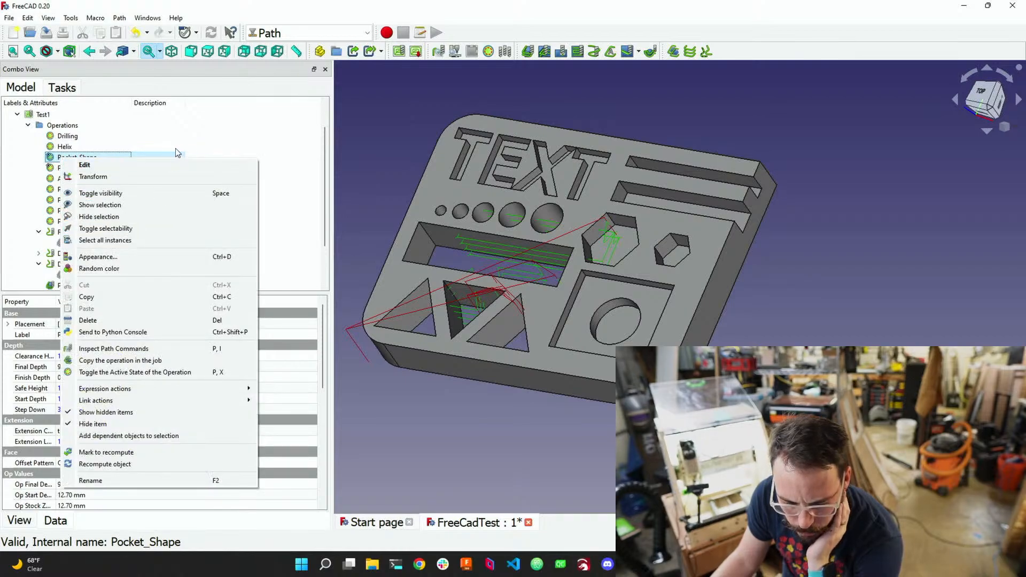
pyautogui.click(125, 136)
pyautogui.click(118, 168)
pyautogui.click(79, 159)
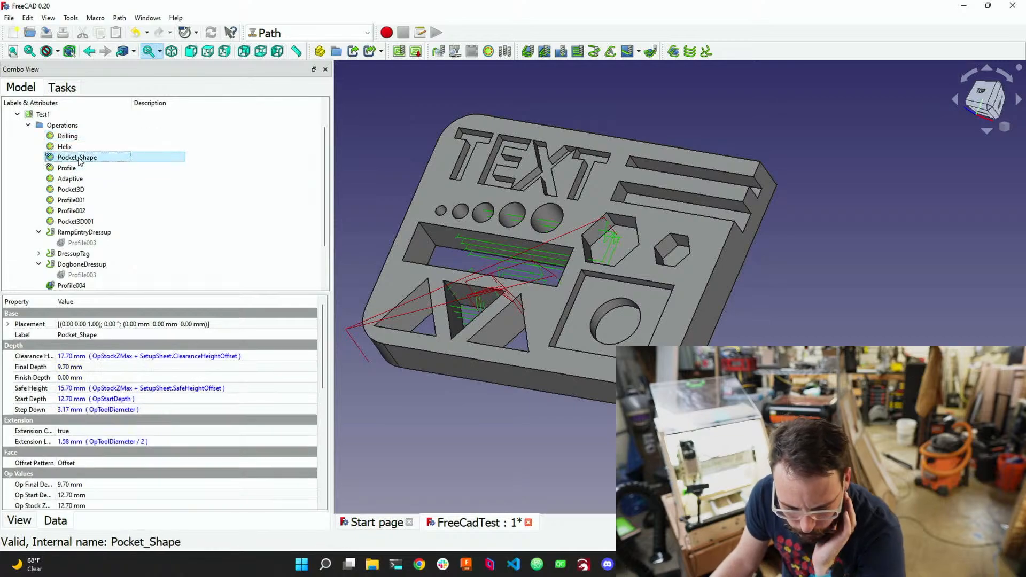
pyautogui.press('space')
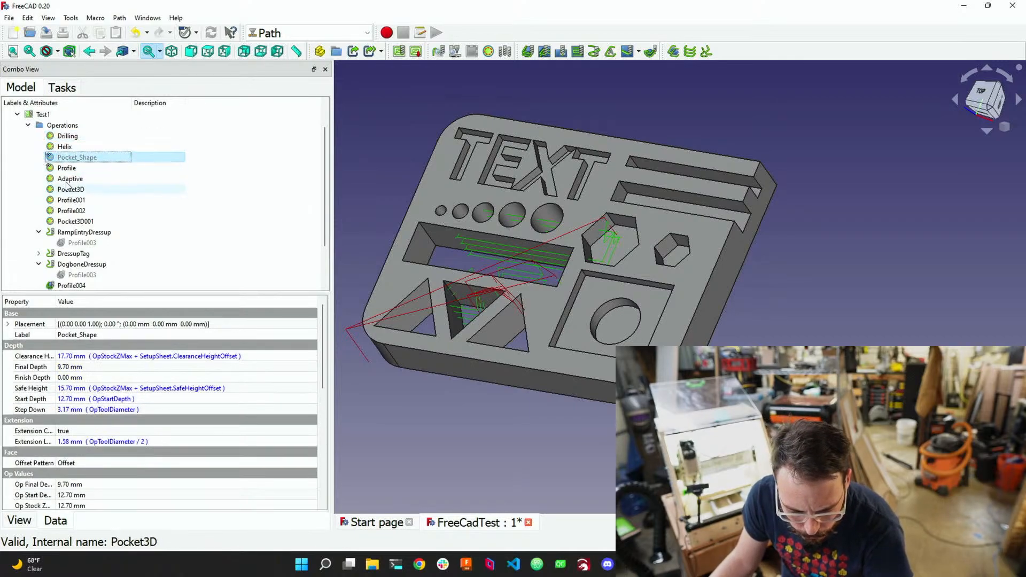
# Hide the first Profile operation and look through the options available for the Operations group
pyautogui.click(69, 170)
pyautogui.rightClick(72, 172)
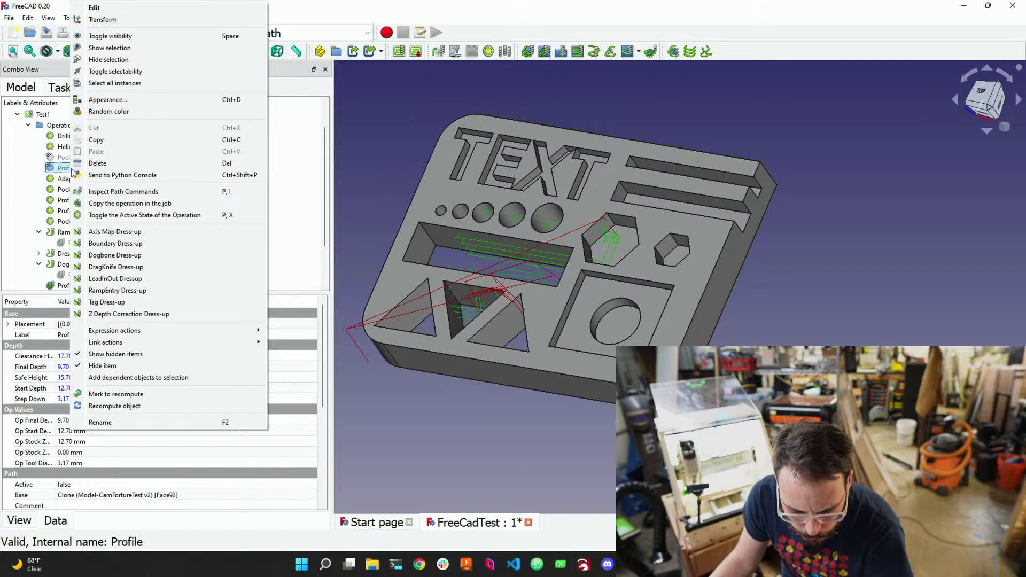
pyautogui.press('space')
pyautogui.click(60, 128)
pyautogui.rightClick(60, 129)
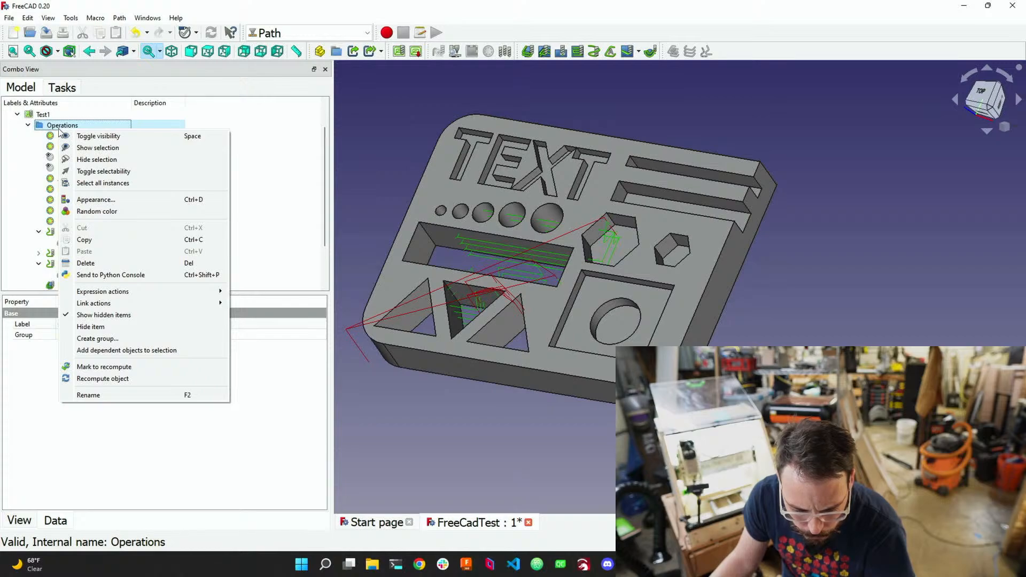
pyautogui.click(37, 164)
# Show the first Profile operation, and toggle its visibility off again
pyautogui.click(59, 169)
pyautogui.rightClick(69, 172)
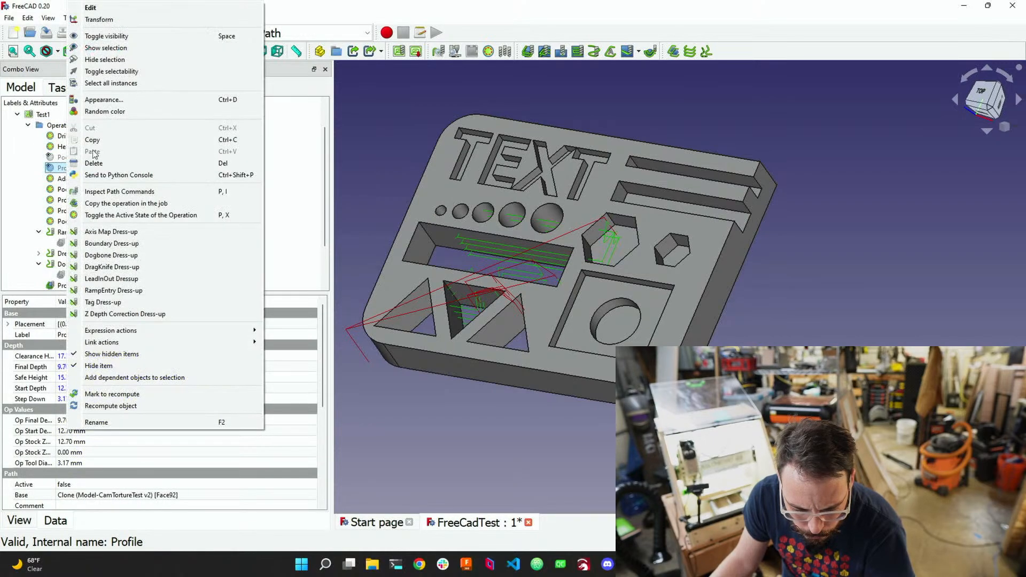
pyautogui.click(106, 48)
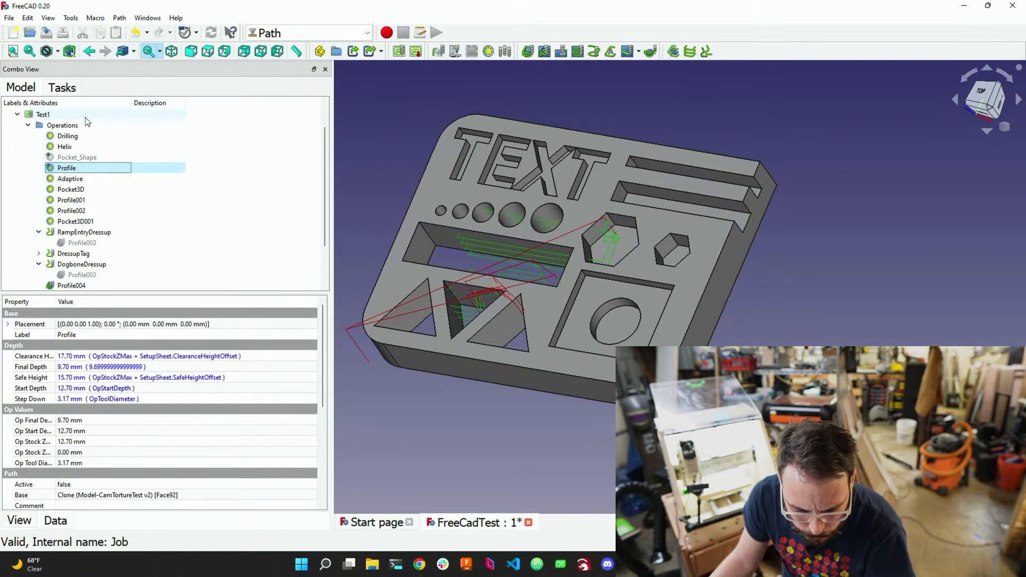
pyautogui.rightClick(69, 157)
pyautogui.rightClick(63, 171)
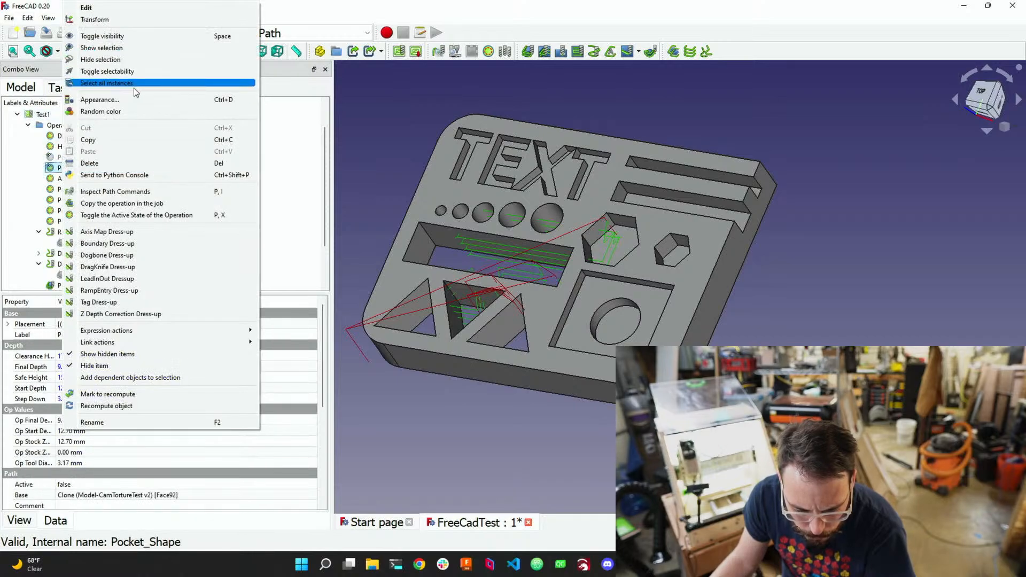
pyautogui.click(115, 38)
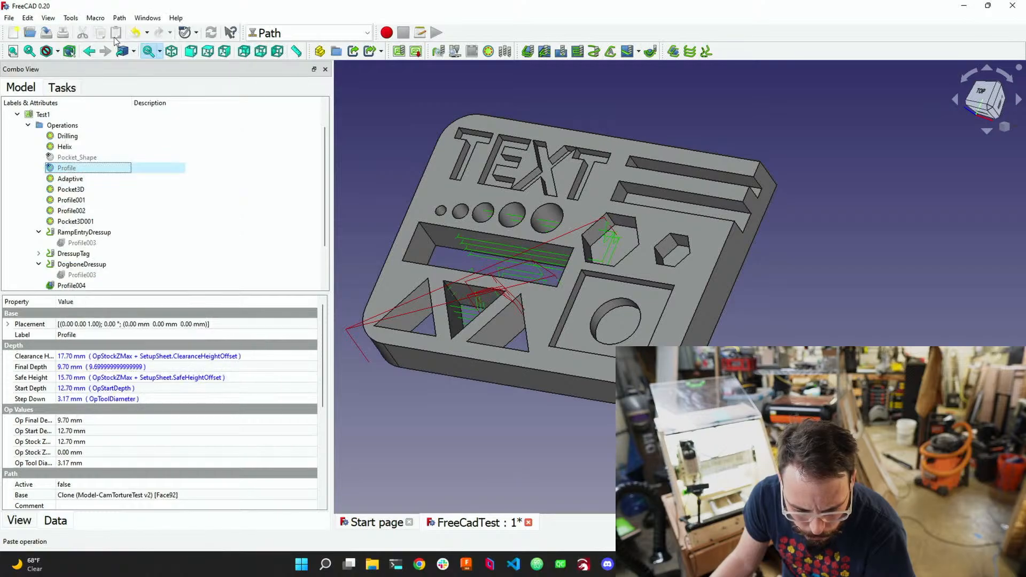
pyautogui.click(69, 158)
pyautogui.rightClick(81, 158)
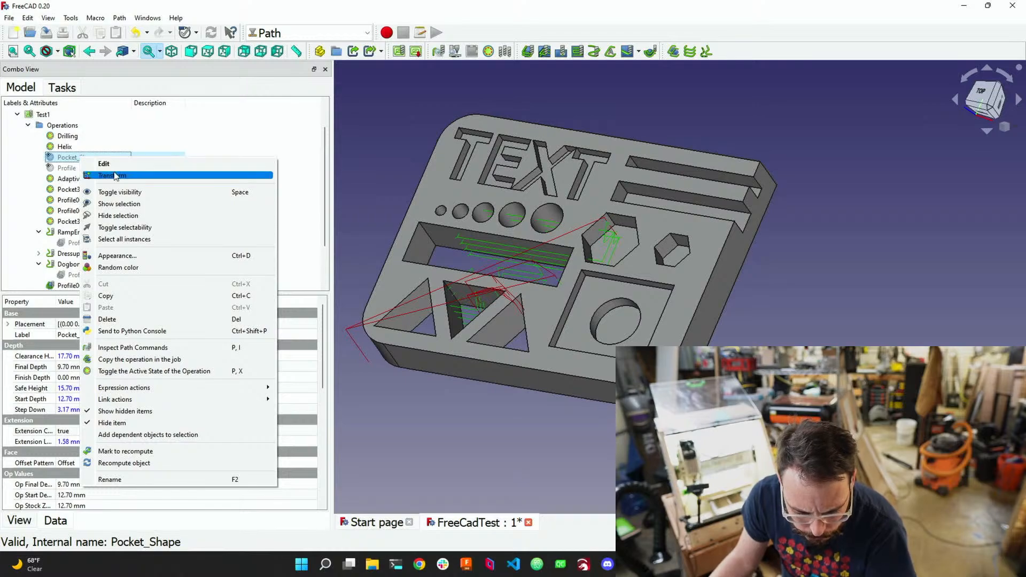
pyautogui.click(16, 222)
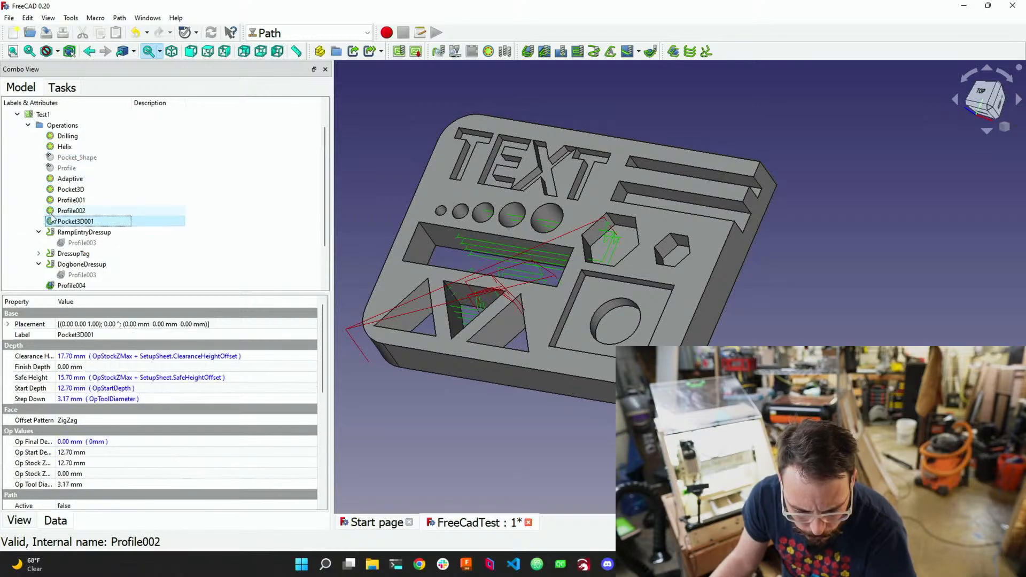
pyautogui.click(71, 170)
pyautogui.rightClick(73, 172)
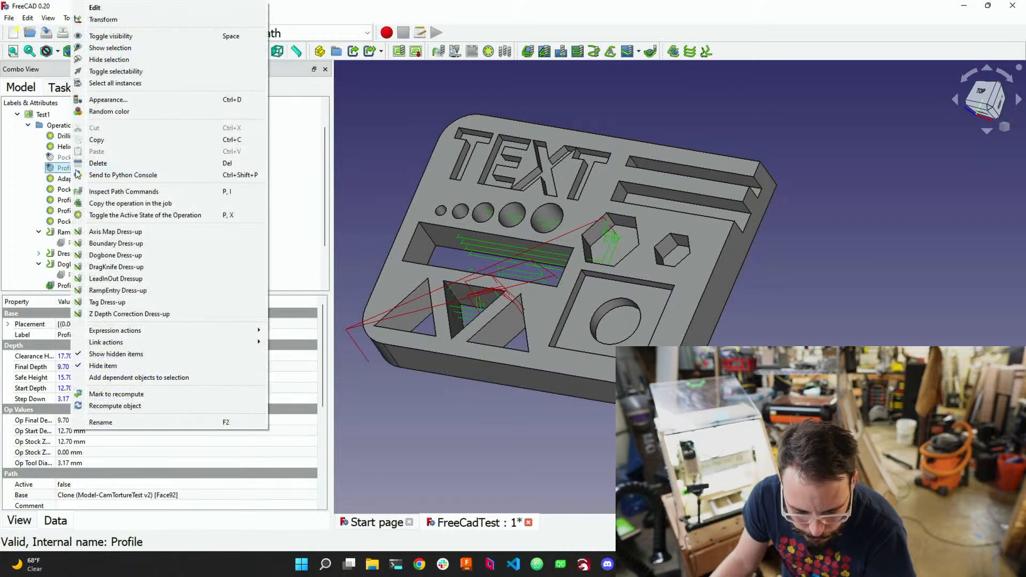
pyautogui.click(117, 354)
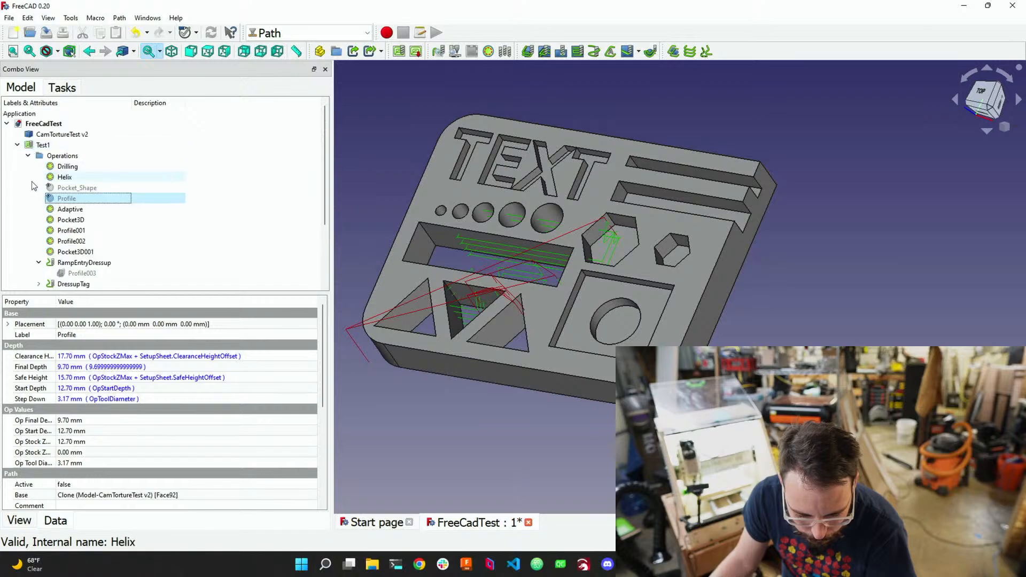
pyautogui.click(29, 156)
pyautogui.click(29, 155)
# Toggle the Drilling operation to the active state so its toolpath is generated
pyautogui.click(65, 176)
pyautogui.click(68, 167)
pyautogui.rightClick(68, 167)
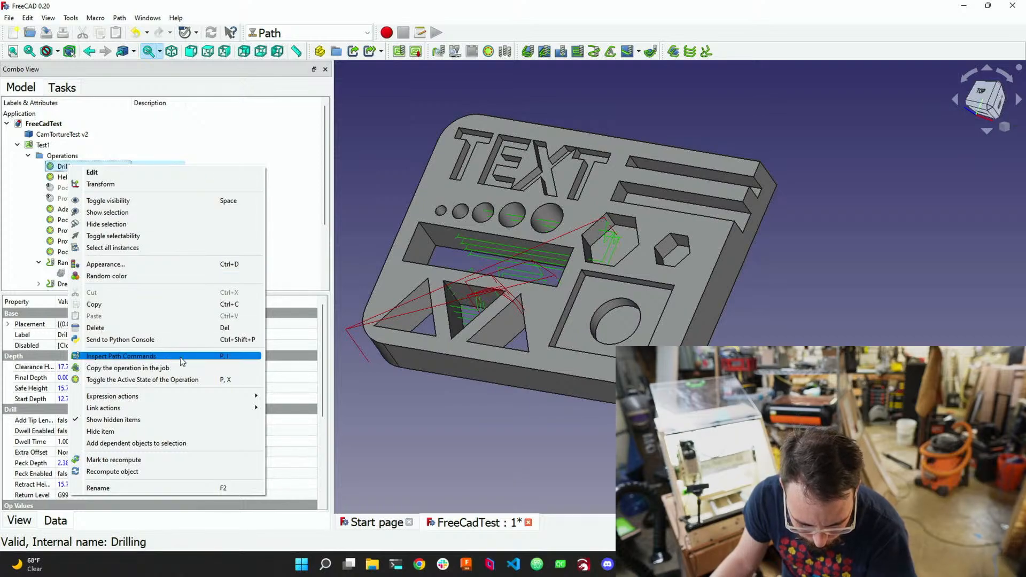
pyautogui.click(202, 382)
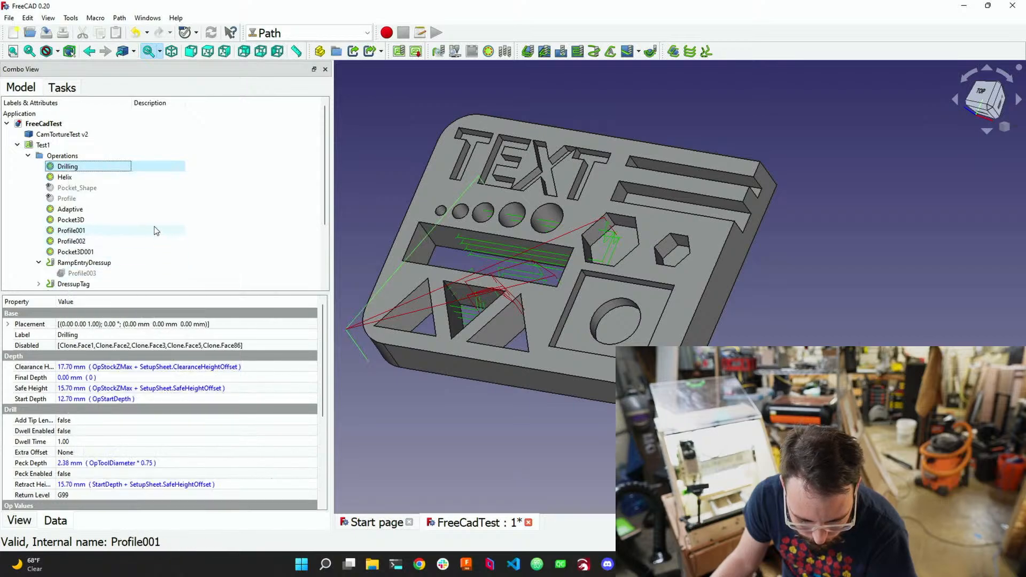
# Toggle the Pocket_Shape and first Profile operations to the active state
pyautogui.click(80, 188)
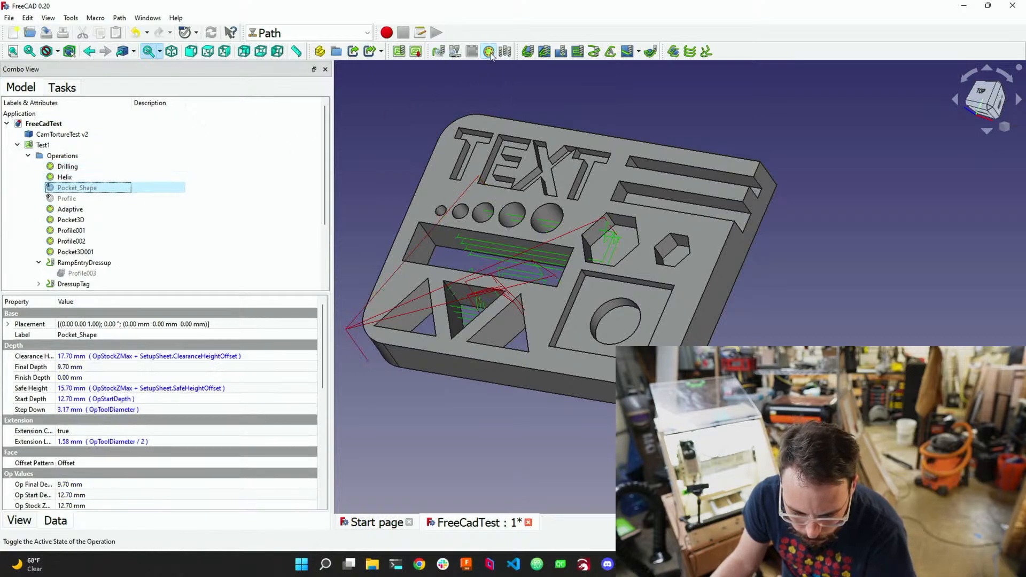
pyautogui.click(490, 53)
pyautogui.click(66, 199)
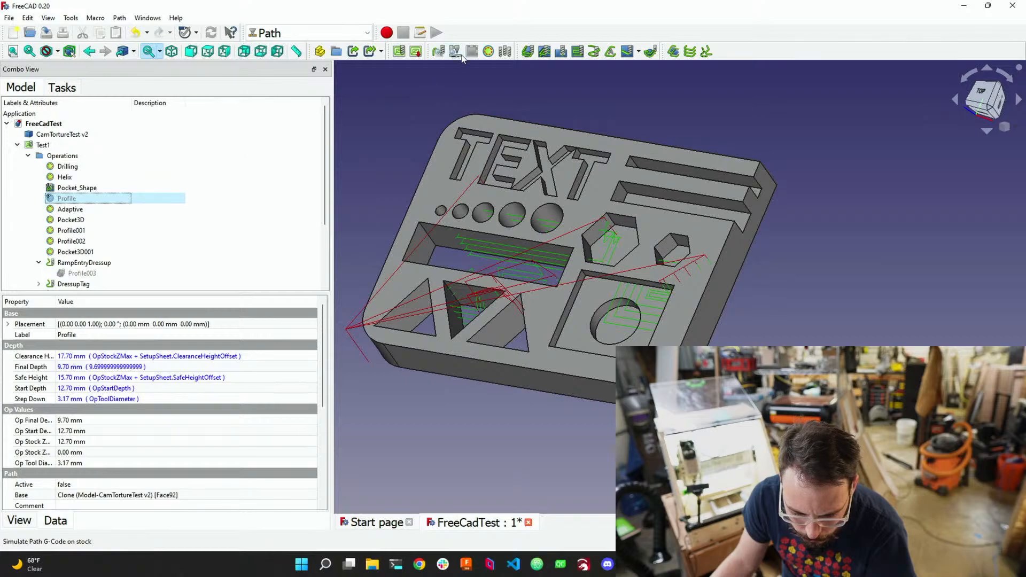
pyautogui.click(489, 52)
# Toggle the Drilling operation's active state off and back on
pyautogui.click(68, 166)
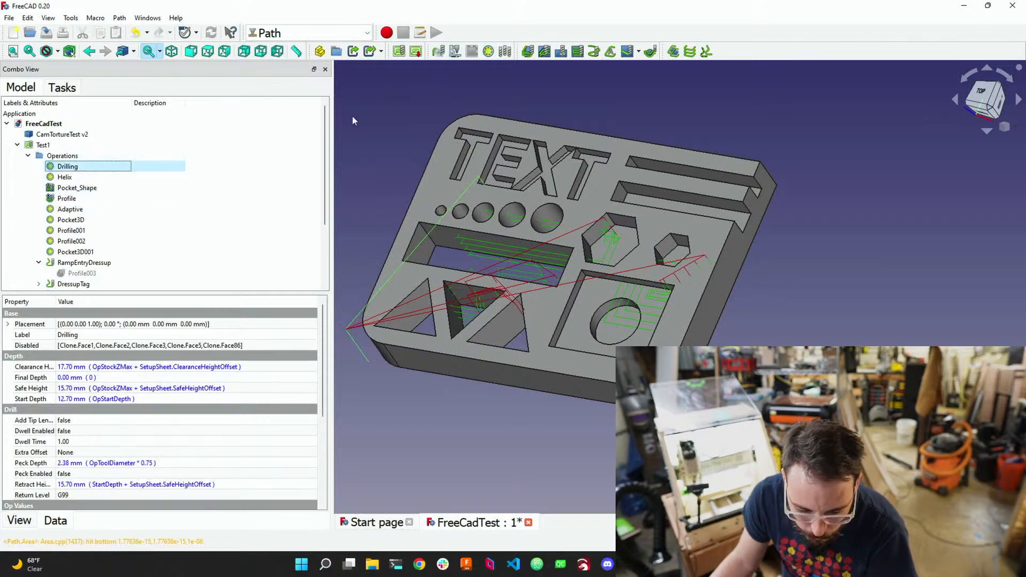
pyautogui.click(489, 53)
pyautogui.click(489, 53)
# Toggle the Helix operation to the active state so its toolpath is generated
pyautogui.click(70, 209)
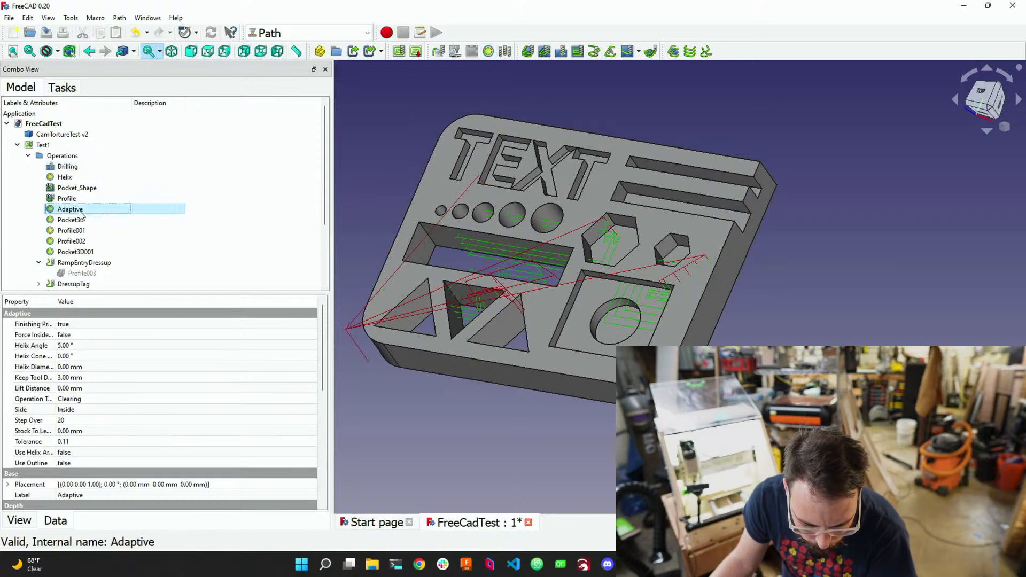
pyautogui.click(65, 177)
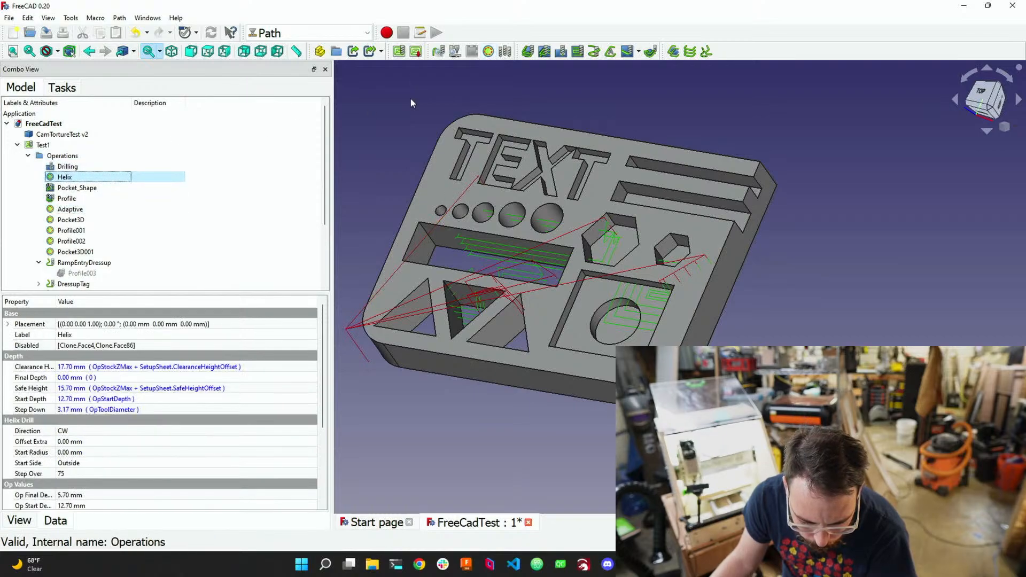
pyautogui.click(489, 52)
pyautogui.click(489, 51)
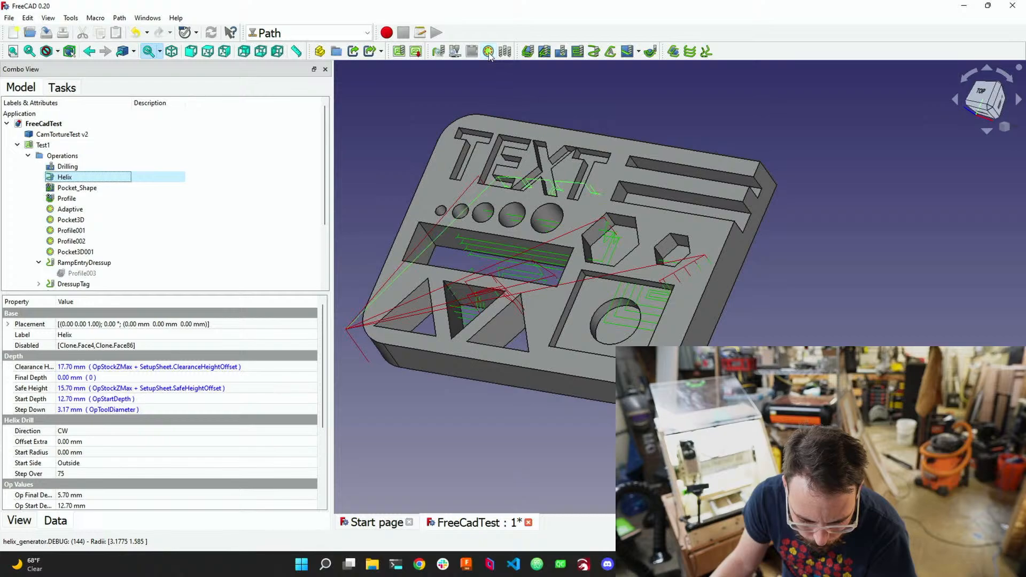
# Toggle the operations from Adaptive through Pocket3D001 to the active state together so their toolpaths are generated
pyautogui.click(65, 210)
pyautogui.keyDown('shift'); pyautogui.click(75, 251); pyautogui.keyUp('shift')
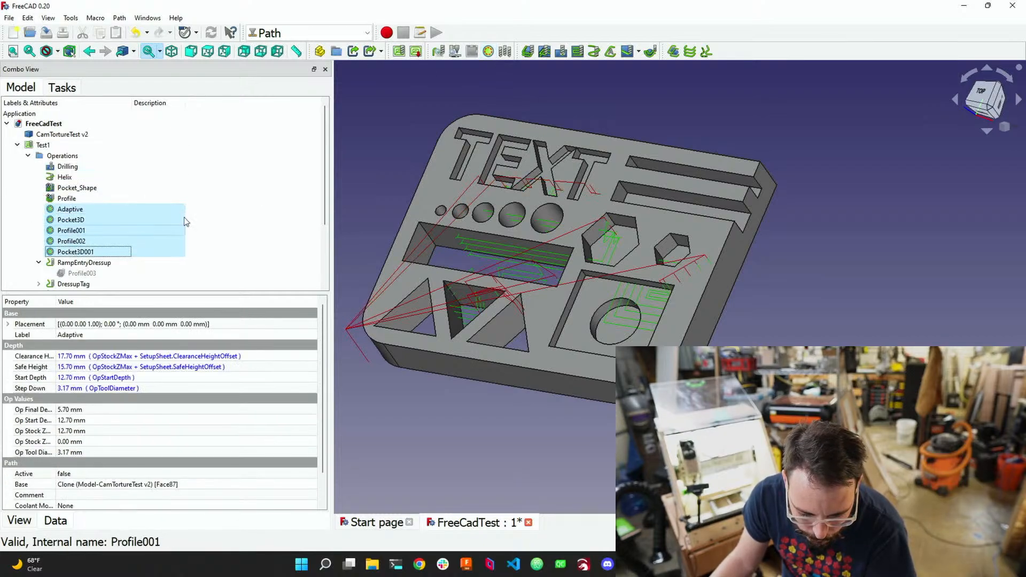
pyautogui.press('space')
pyautogui.press('space')
pyautogui.press('space')
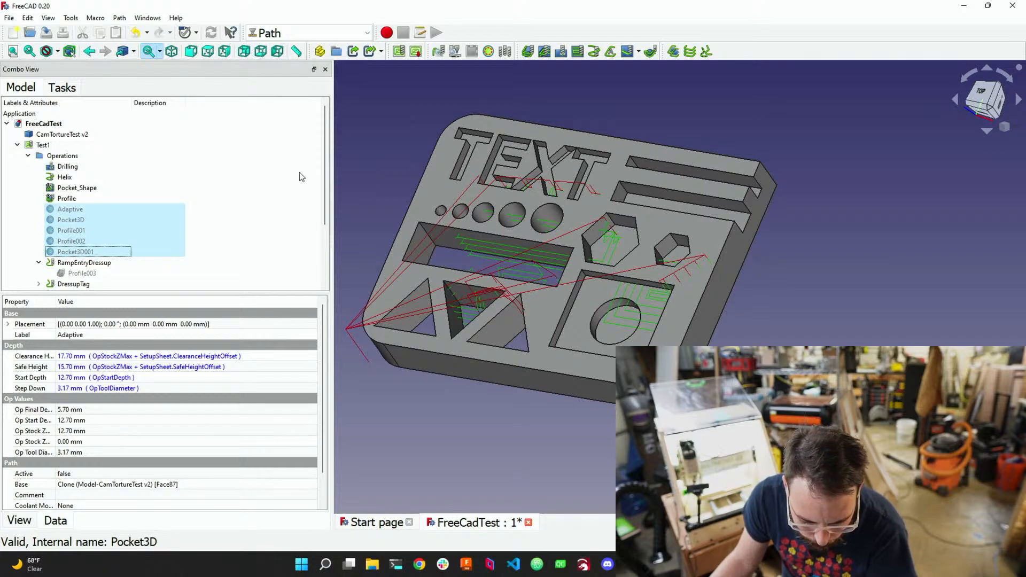
pyautogui.click(488, 51)
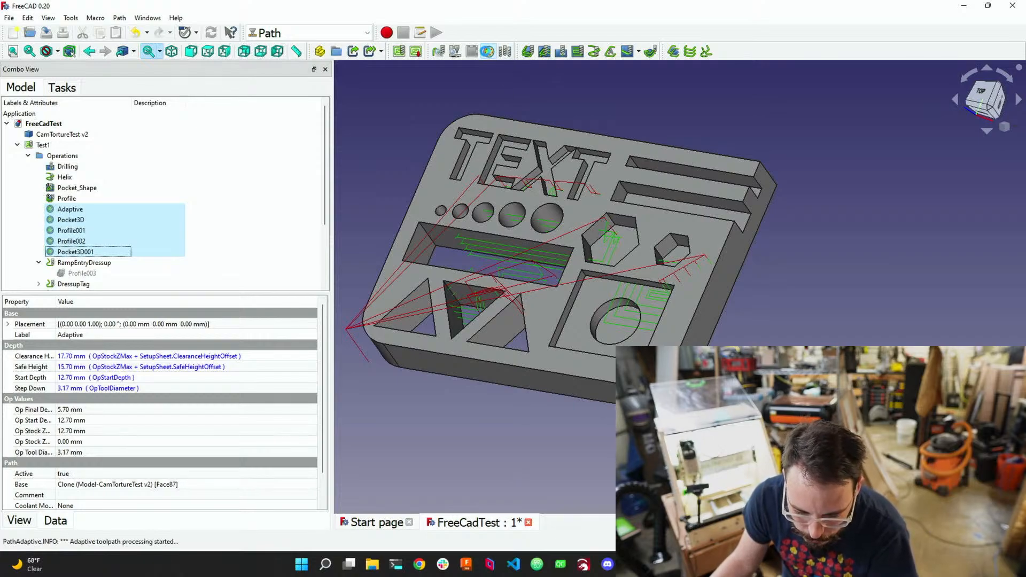
pyautogui.click(488, 51)
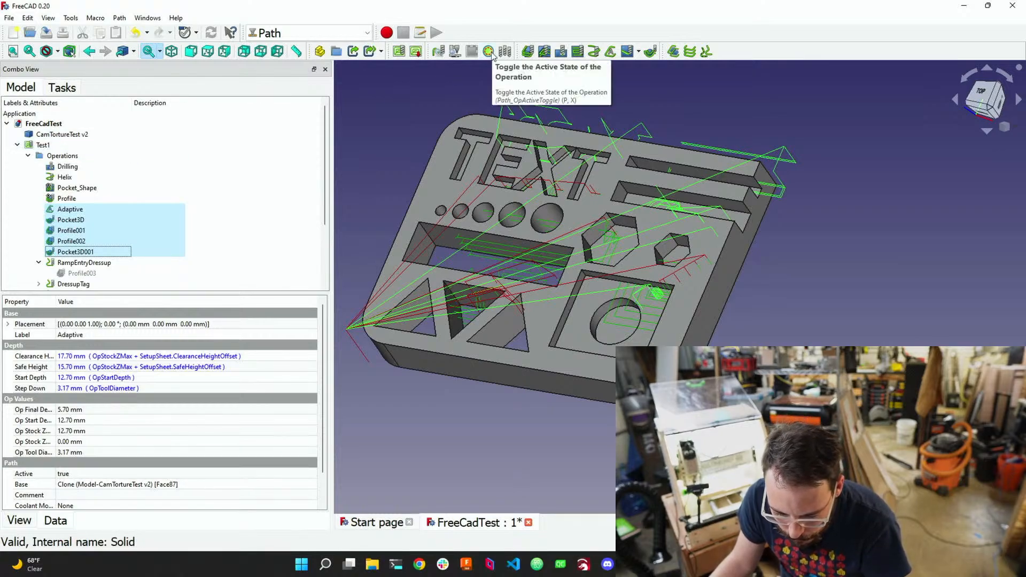
# Recompute the Operations group of the Test1 job
pyautogui.scroll(-1, 45, 246)
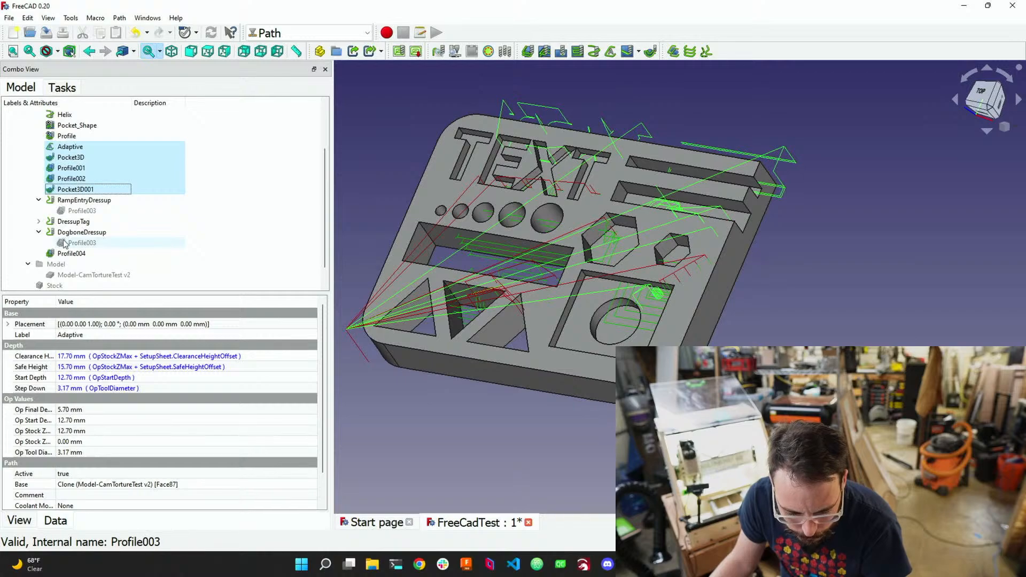
pyautogui.scroll(-1, 76, 262)
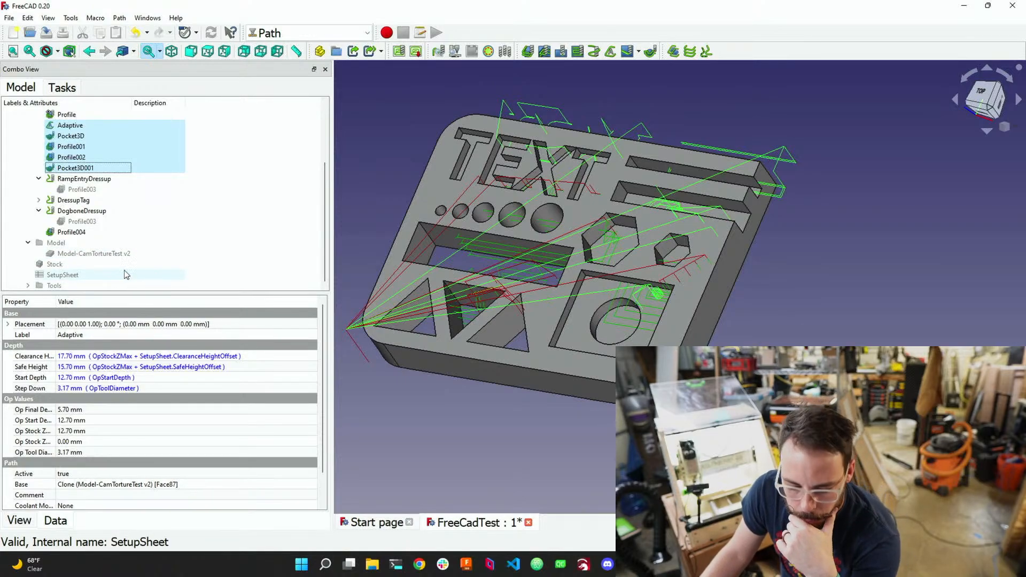
pyautogui.scroll(2, 124, 273)
pyautogui.click(62, 137)
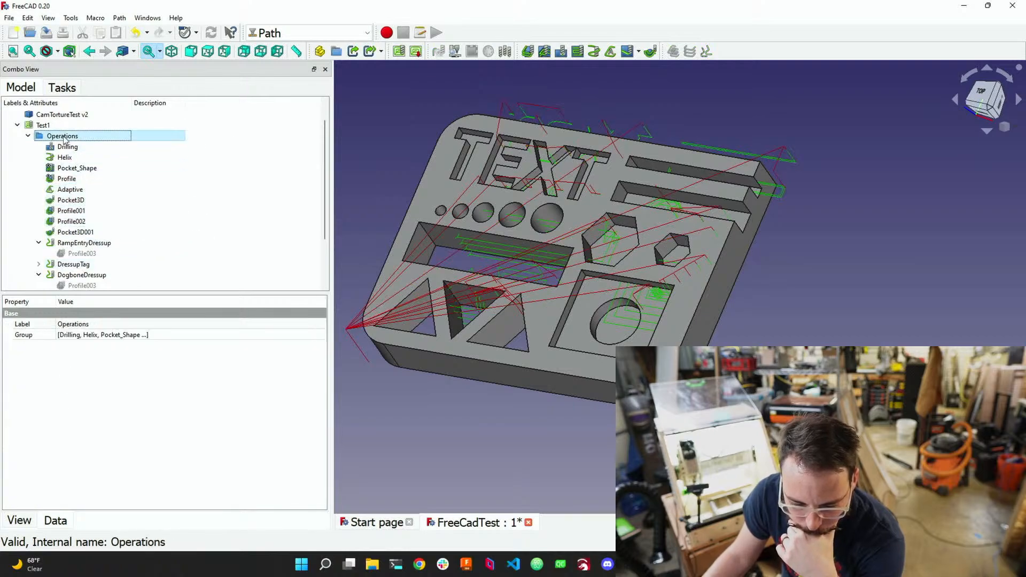
pyautogui.rightClick(63, 138)
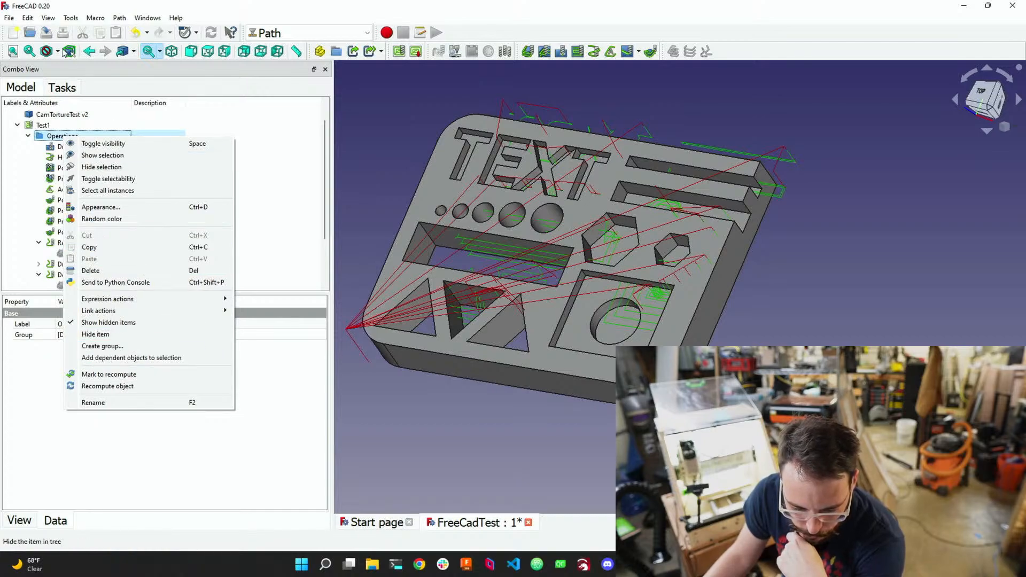
pyautogui.click(133, 387)
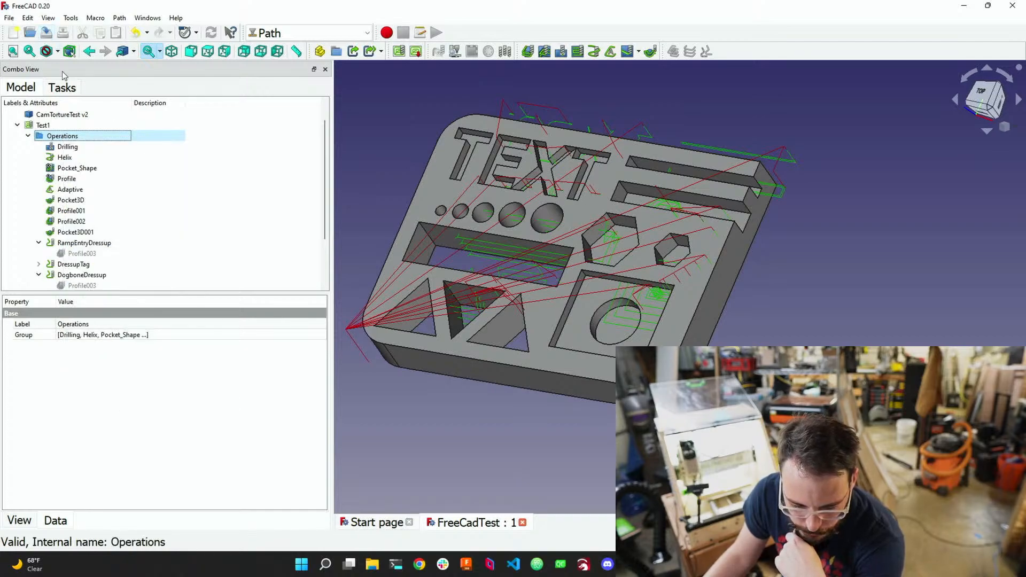
pyautogui.rightClick(63, 140)
pyautogui.click(132, 391)
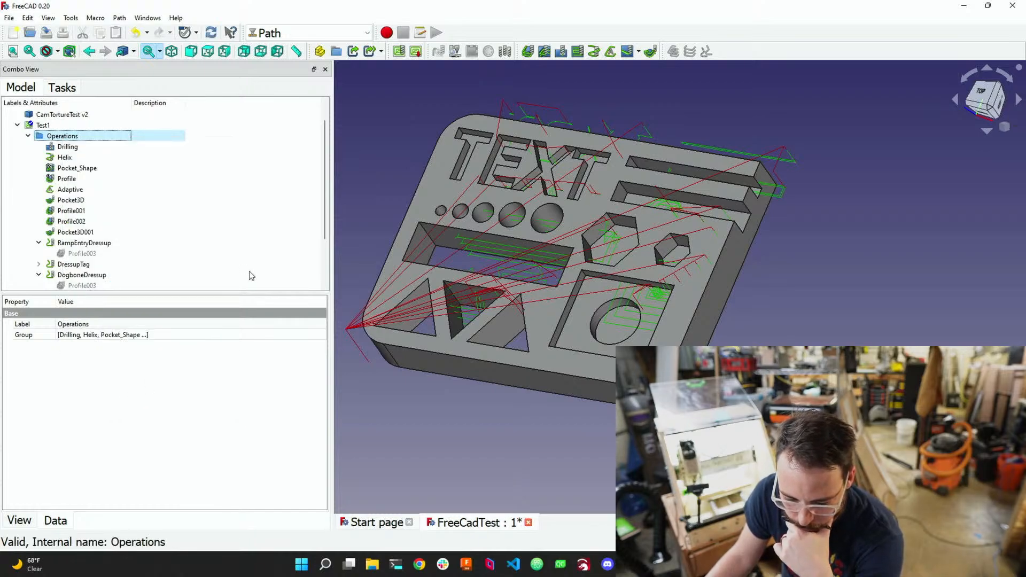
# Start the Path Simulator for the Test1 job with speed 29 G/s, and hide the CamTortureTest v2 model
pyautogui.click(455, 51)
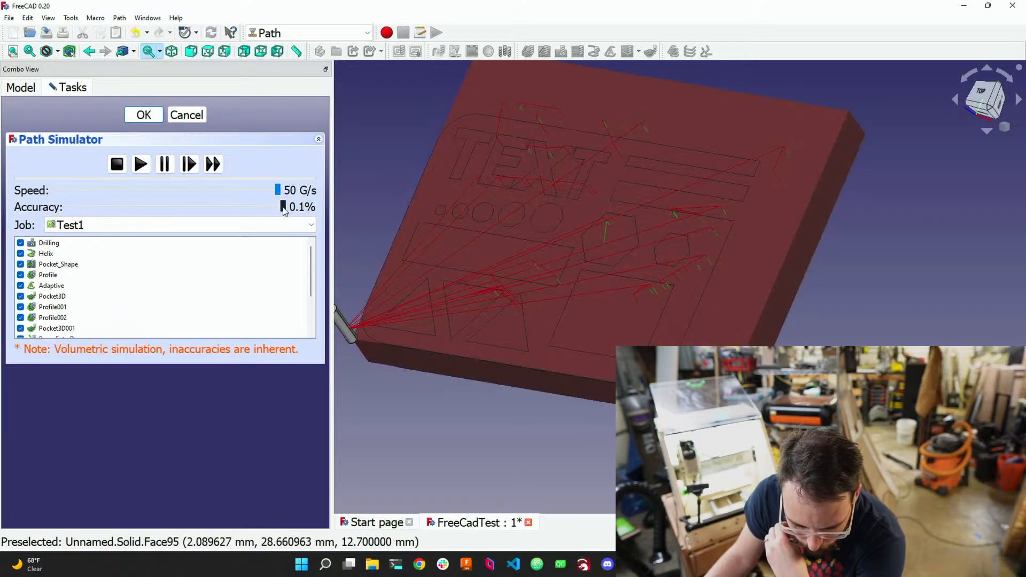
pyautogui.moveTo(278, 190); pyautogui.dragTo(181, 190)
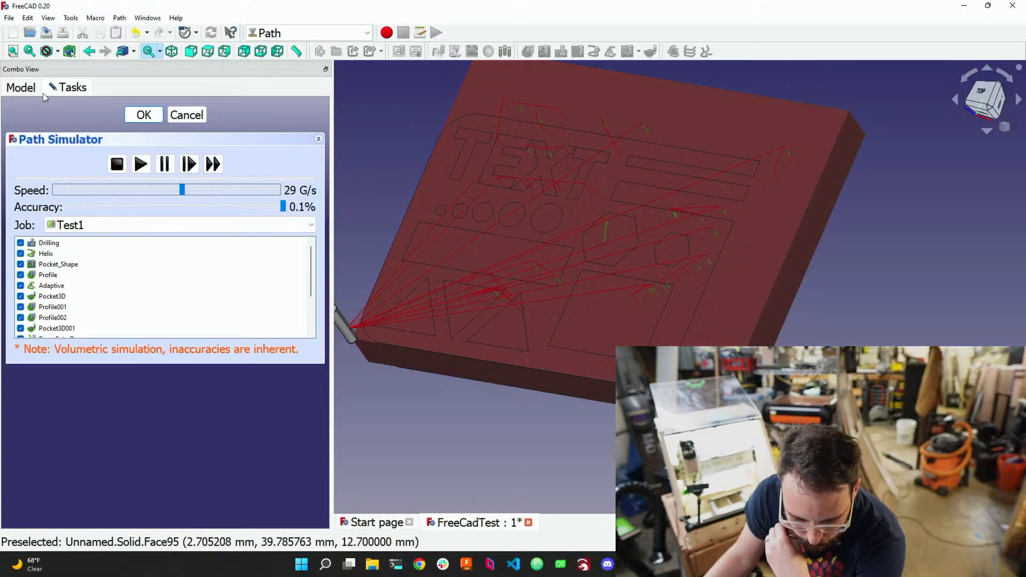
pyautogui.click(27, 91)
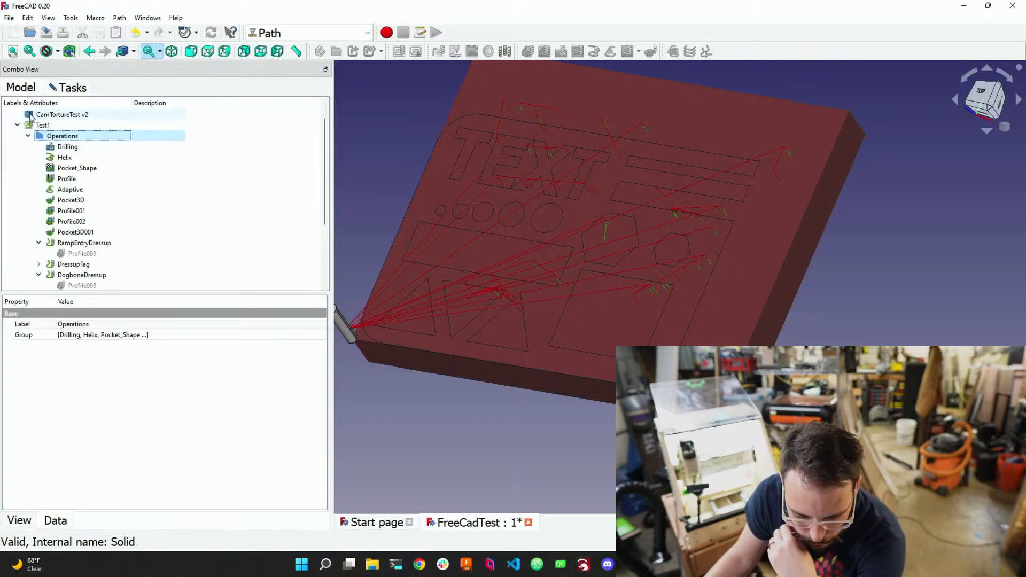
pyautogui.rightClick(31, 116)
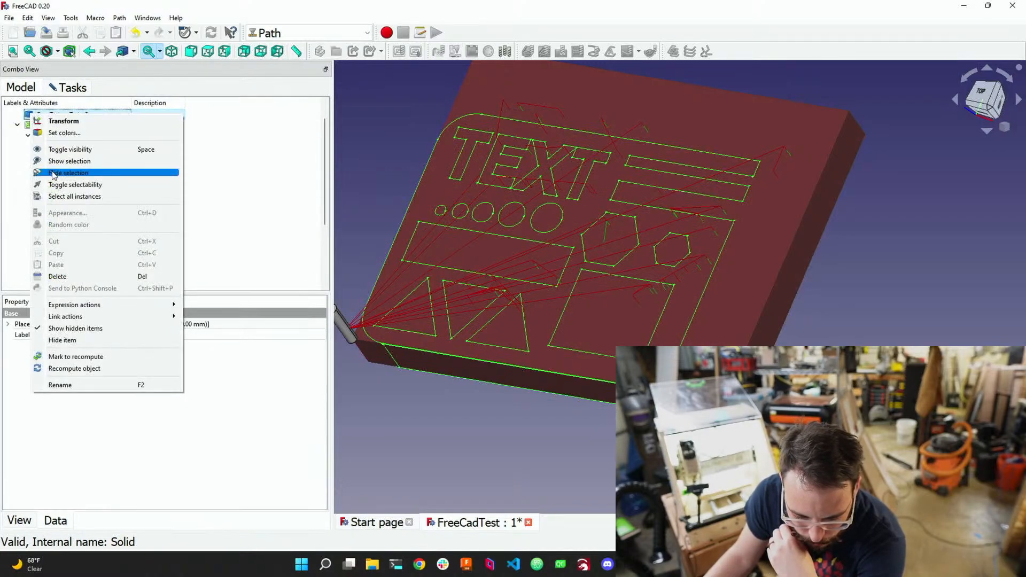
pyautogui.click(54, 173)
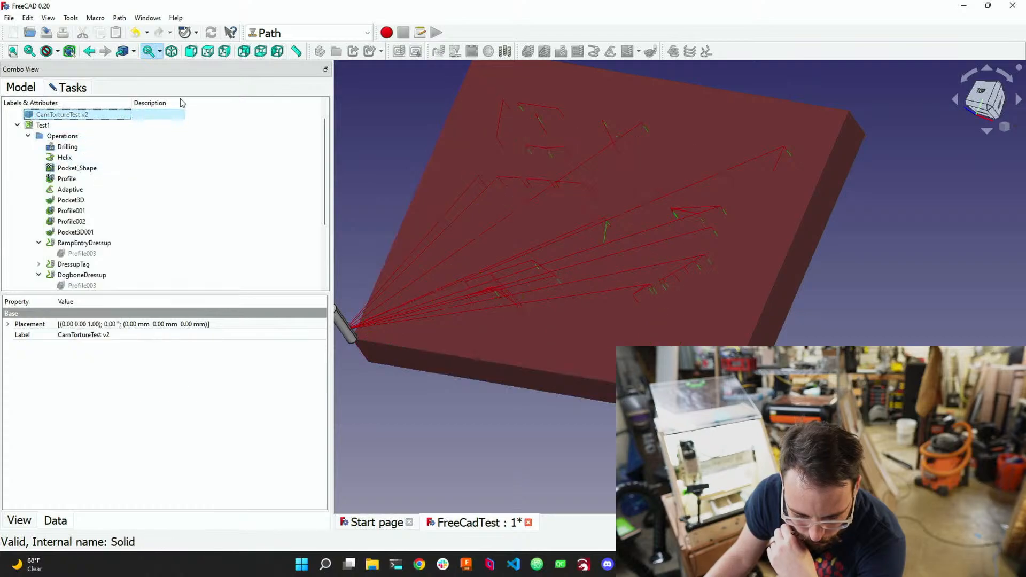
# Run the Test1 machining simulation and examine the round holes and the pocket being cut at close range
pyautogui.click(73, 88)
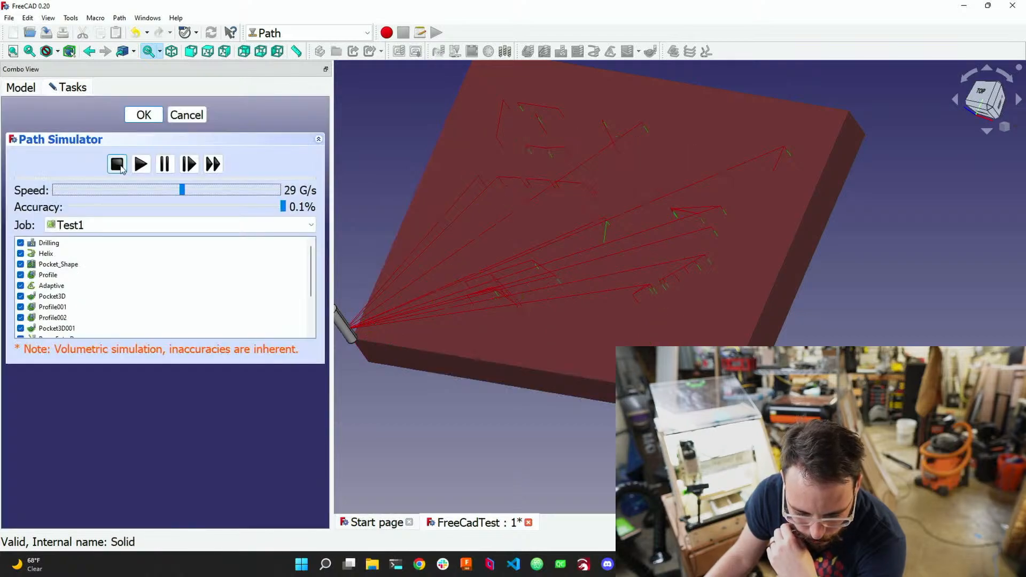
pyautogui.click(141, 164)
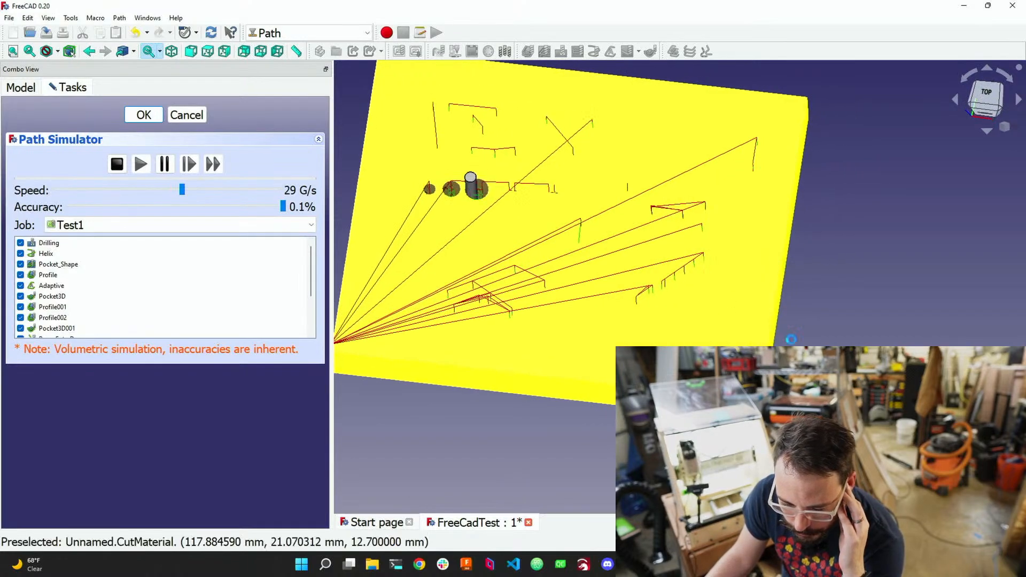
pyautogui.scroll(5, 691, 322)
pyautogui.scroll(-5, 692, 326)
pyautogui.scroll(5, 563, 243)
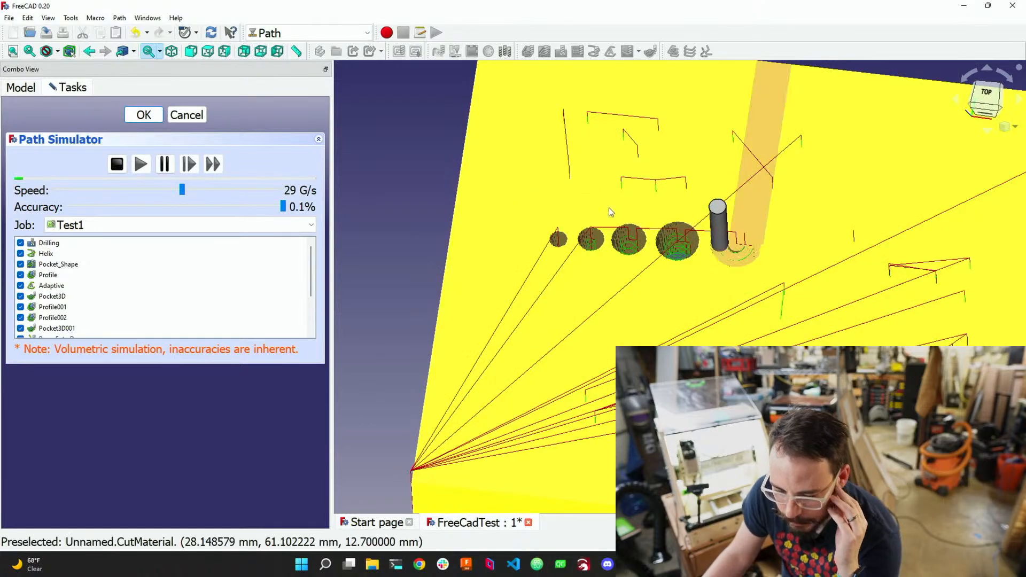
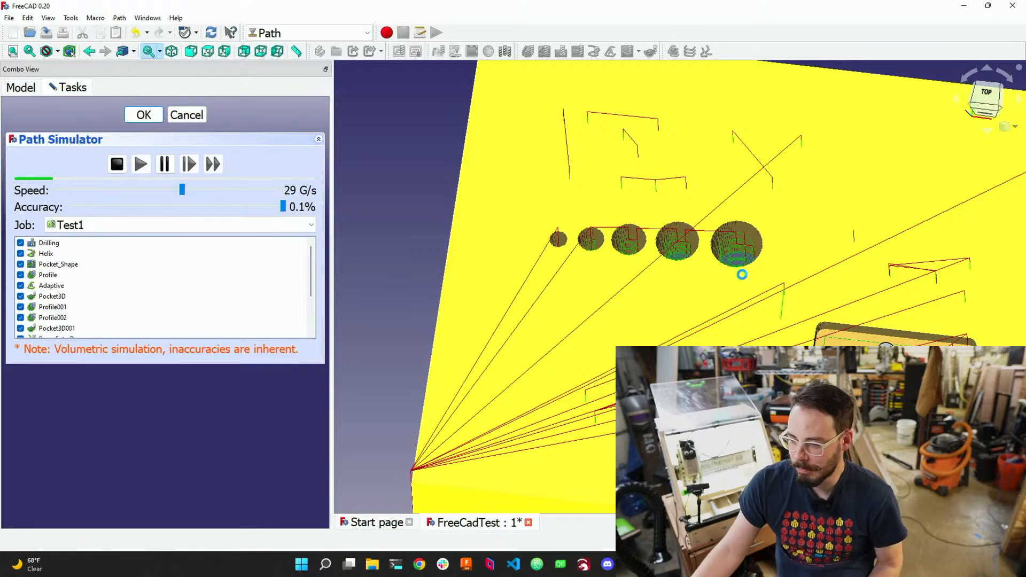
pyautogui.moveTo(886, 201); pyautogui.dragTo(851, 374, button='middle')
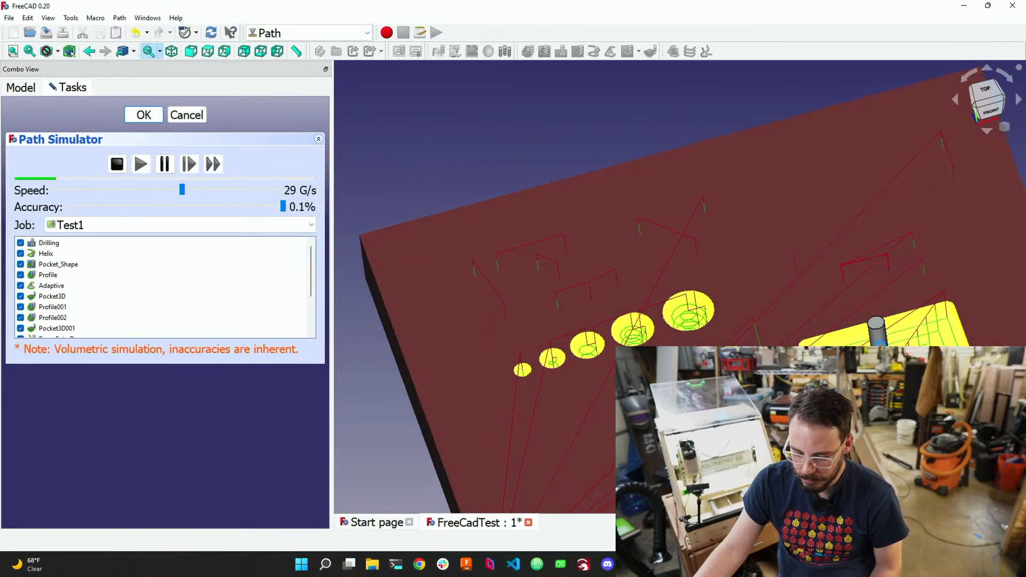
pyautogui.scroll(-2, 621, 300)
pyautogui.scroll(1, 831, 392)
pyautogui.scroll(2, 451, 311)
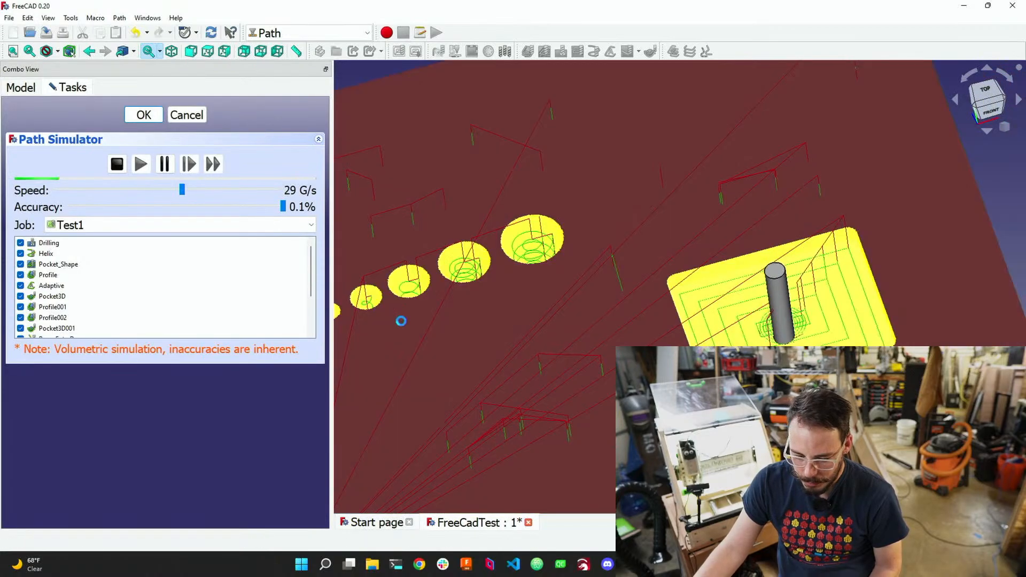
# Raise the simulation speed to 50 G/s, stop the simulation and close the simulator without keeping its result
pyautogui.moveTo(182, 190); pyautogui.dragTo(300, 202)
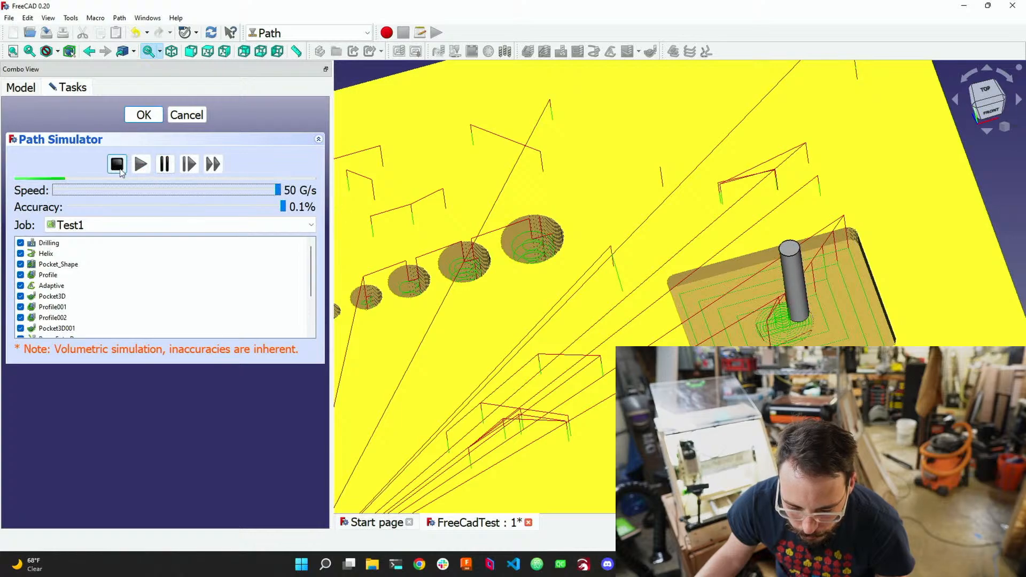
pyautogui.click(119, 167)
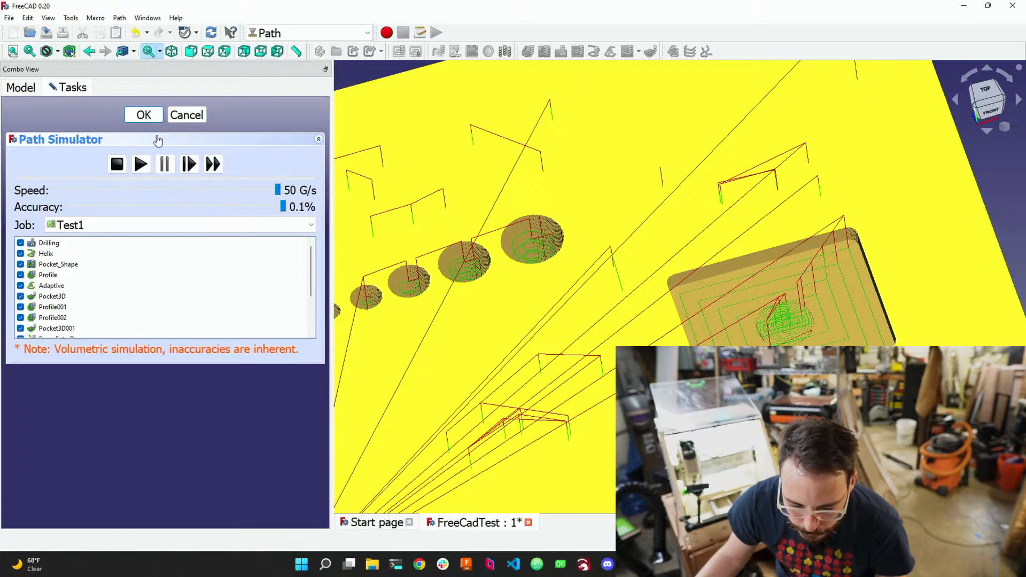
pyautogui.click(184, 115)
# Edit the Helix operation to start from Inside, and apply the change to its toolpath
pyautogui.click(65, 157)
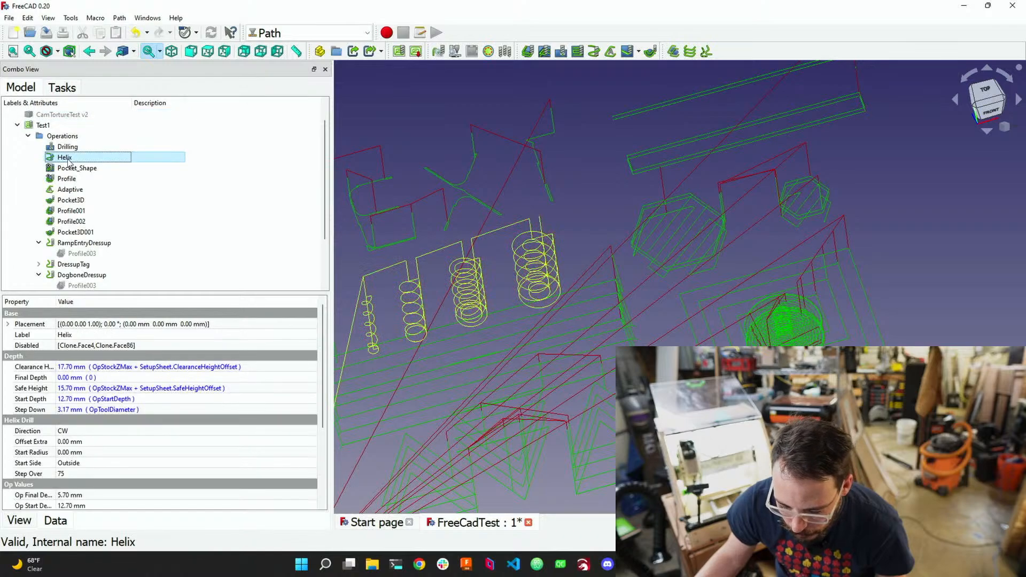
pyautogui.rightClick(69, 162)
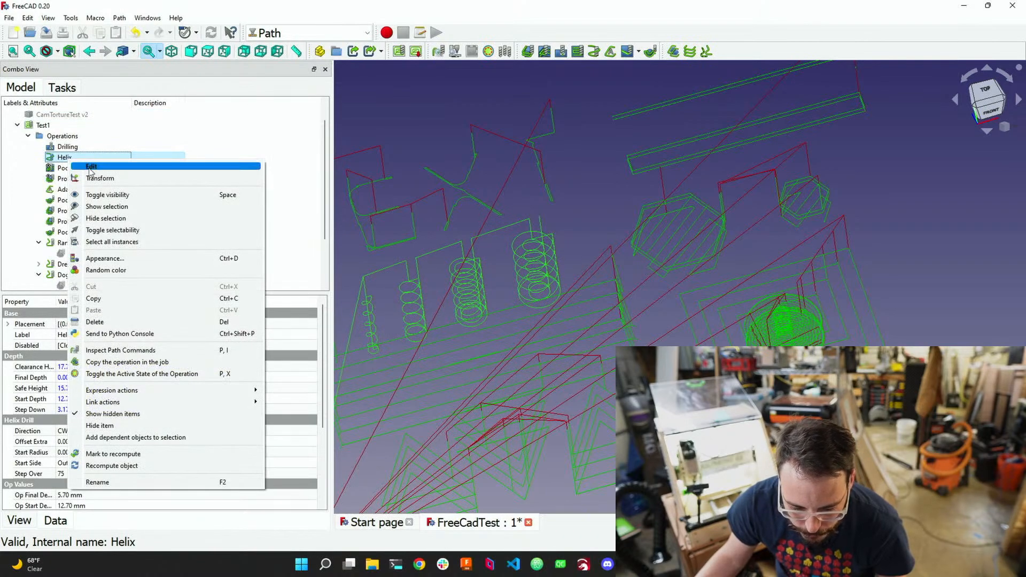
pyautogui.click(91, 168)
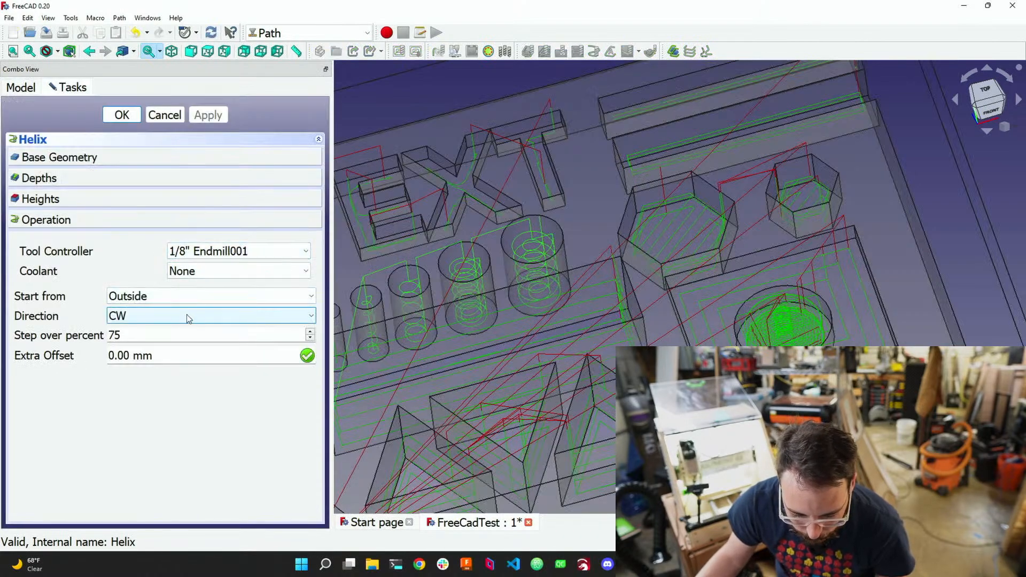
pyautogui.click(184, 298)
pyautogui.click(173, 324)
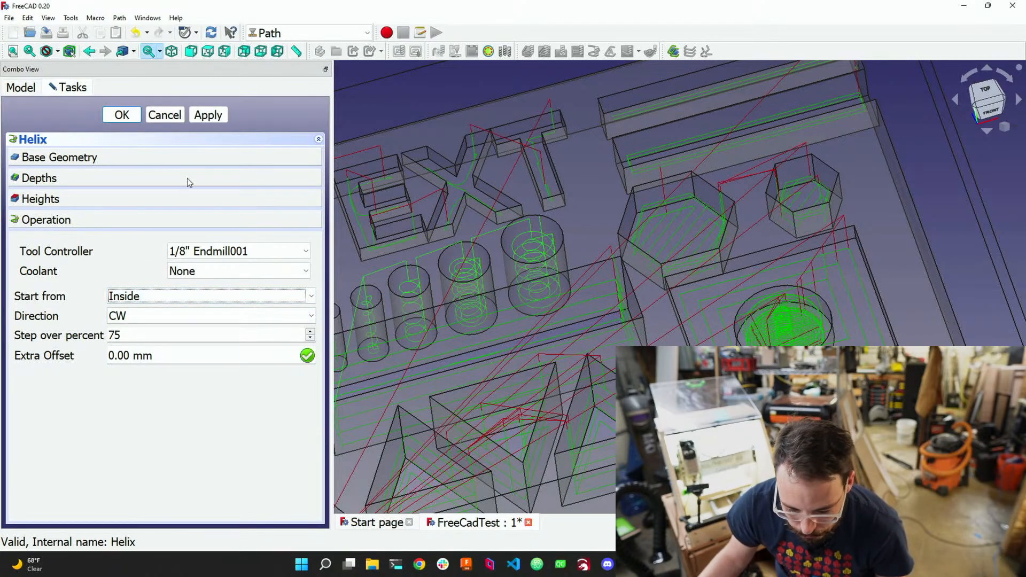
pyautogui.click(208, 115)
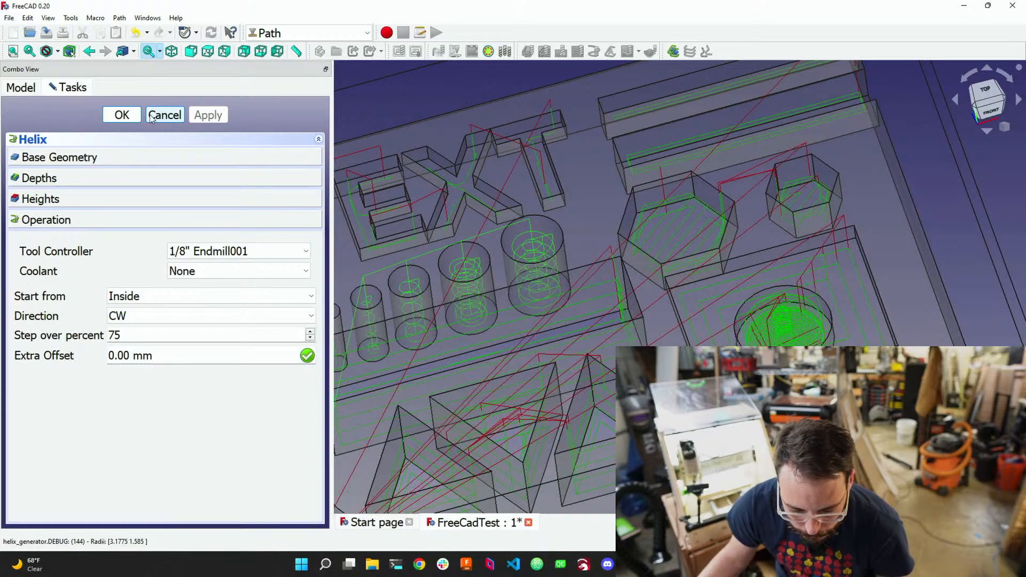
pyautogui.click(122, 115)
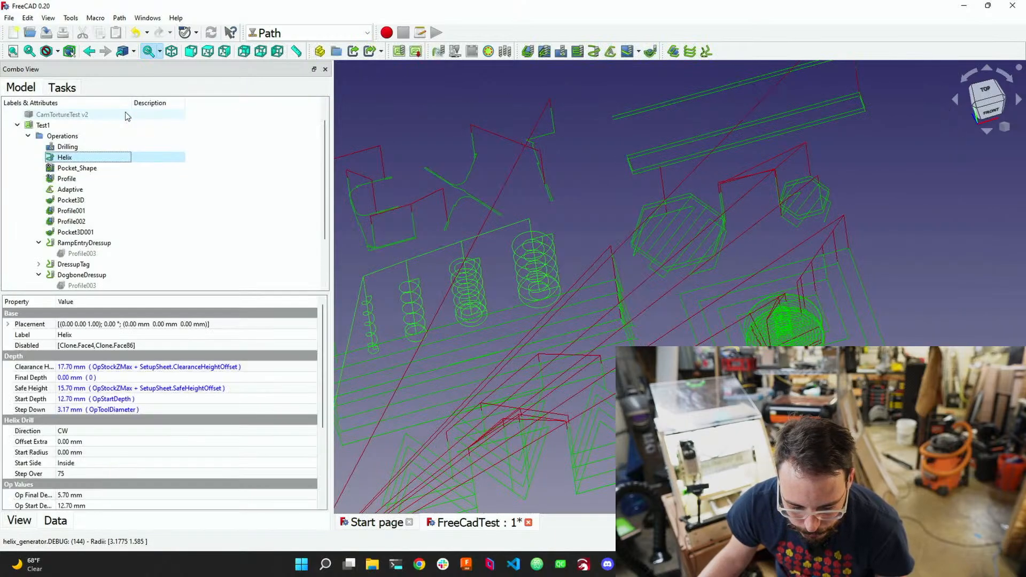
# Edit the Adaptive operation to use an 80 percent step over, keeping Clearing as its operation type
pyautogui.click(67, 168)
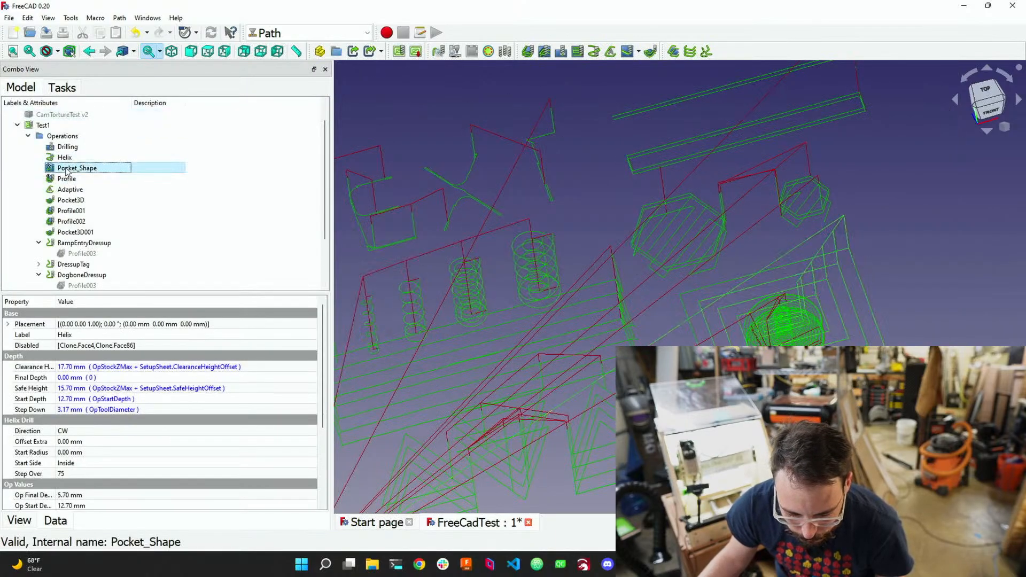
pyautogui.click(66, 179)
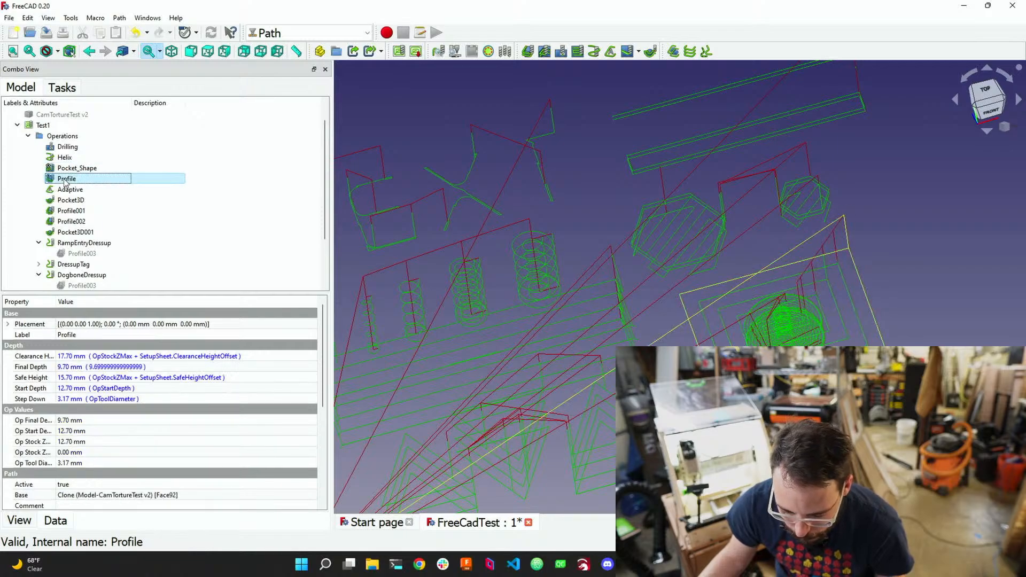
pyautogui.click(66, 190)
pyautogui.rightClick(66, 191)
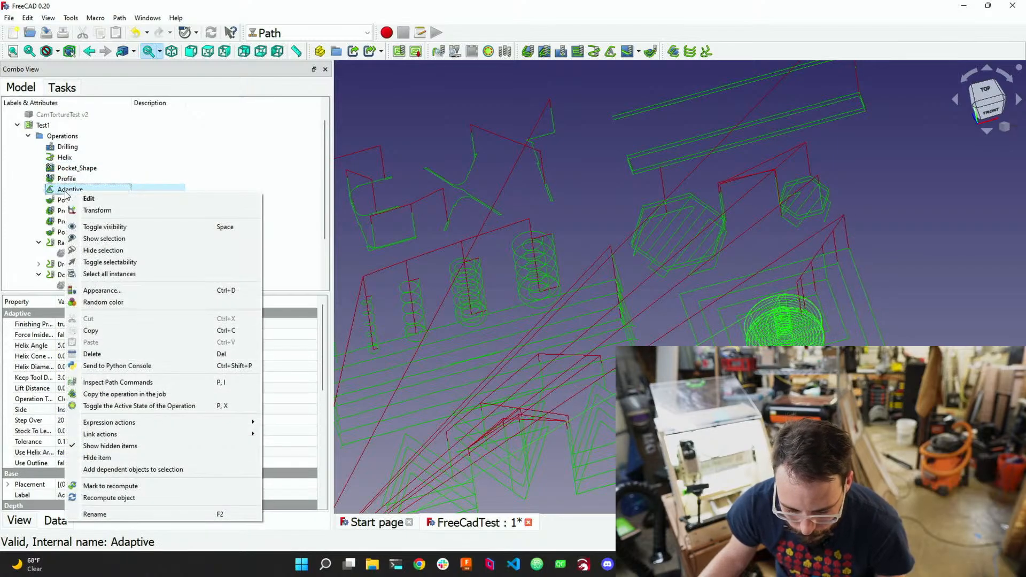
pyautogui.click(90, 199)
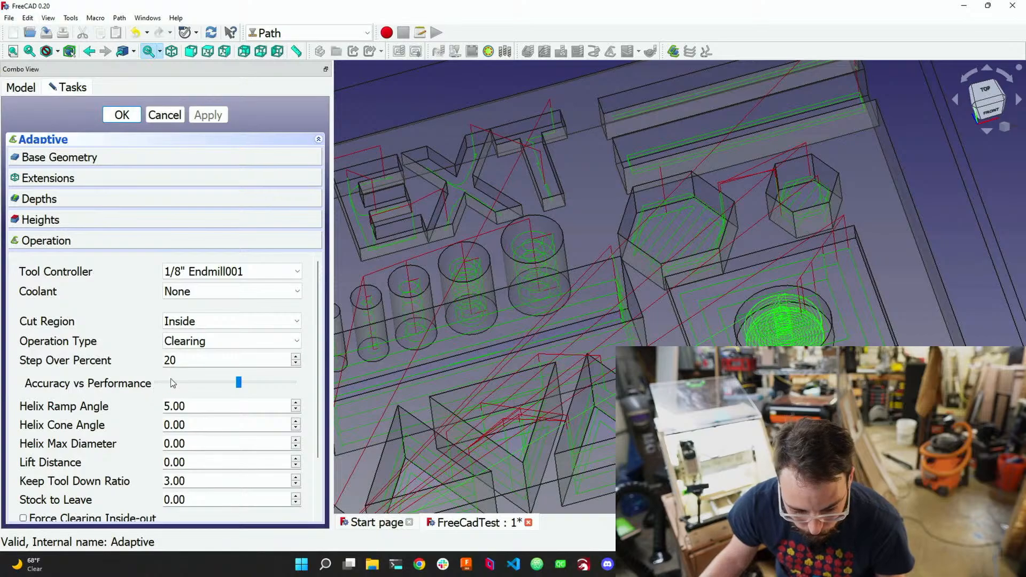
pyautogui.doubleClick(175, 360)
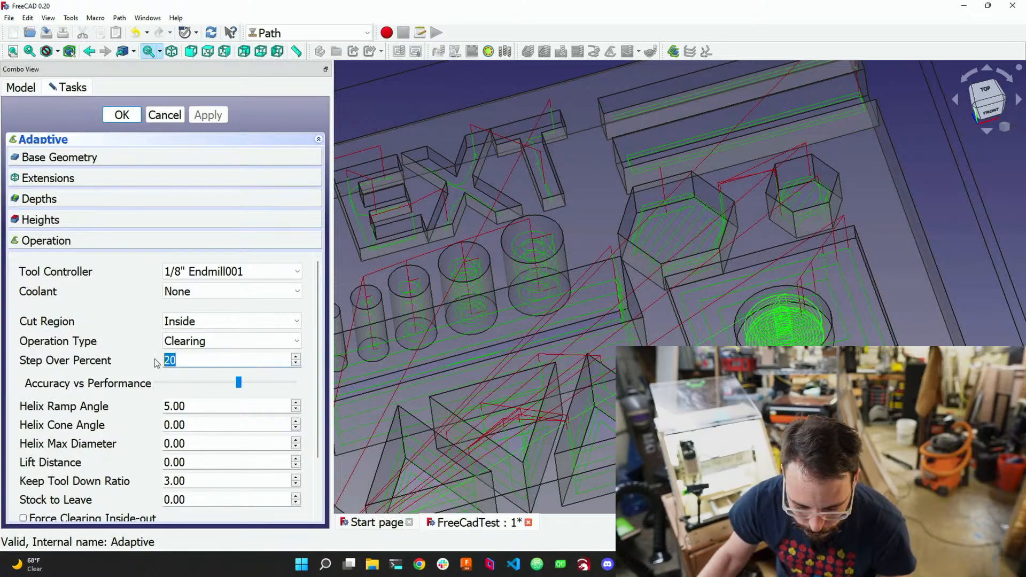
pyautogui.write('80')
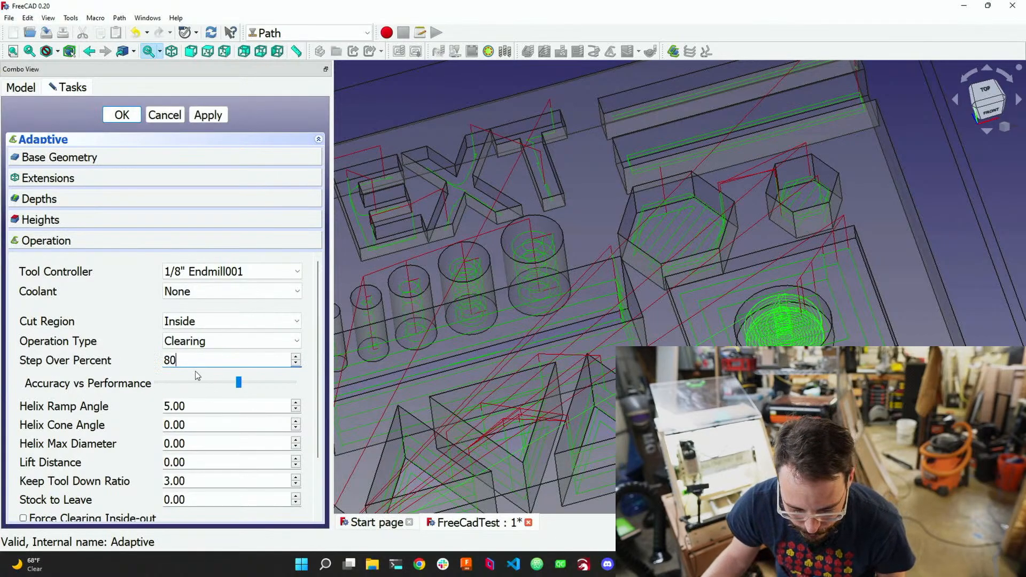
pyautogui.click(177, 343)
pyautogui.click(177, 354)
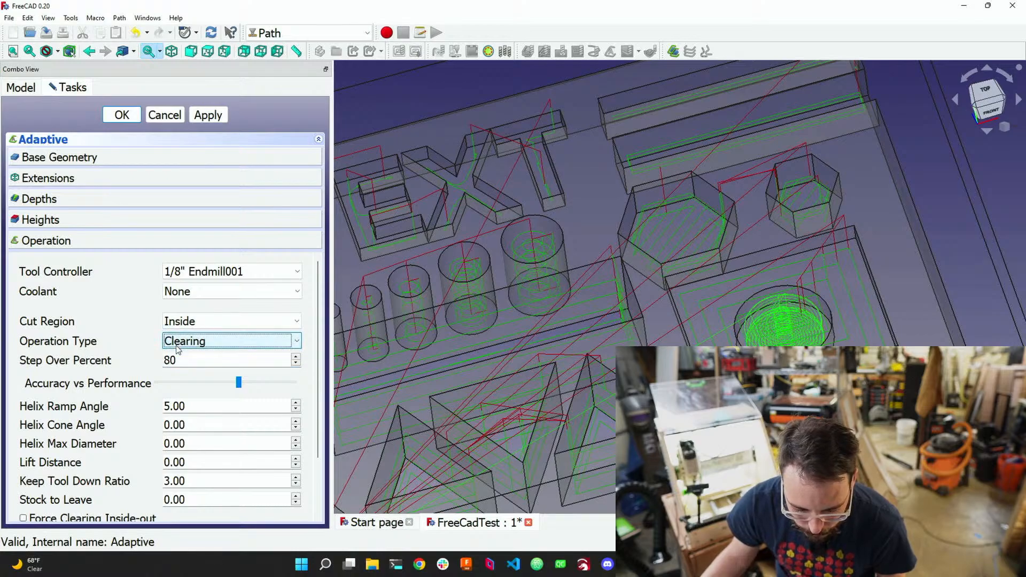
# Set the Adaptive operation's helix ramp angle to 45
pyautogui.scroll(-1, 147, 345)
pyautogui.scroll(1, 142, 313)
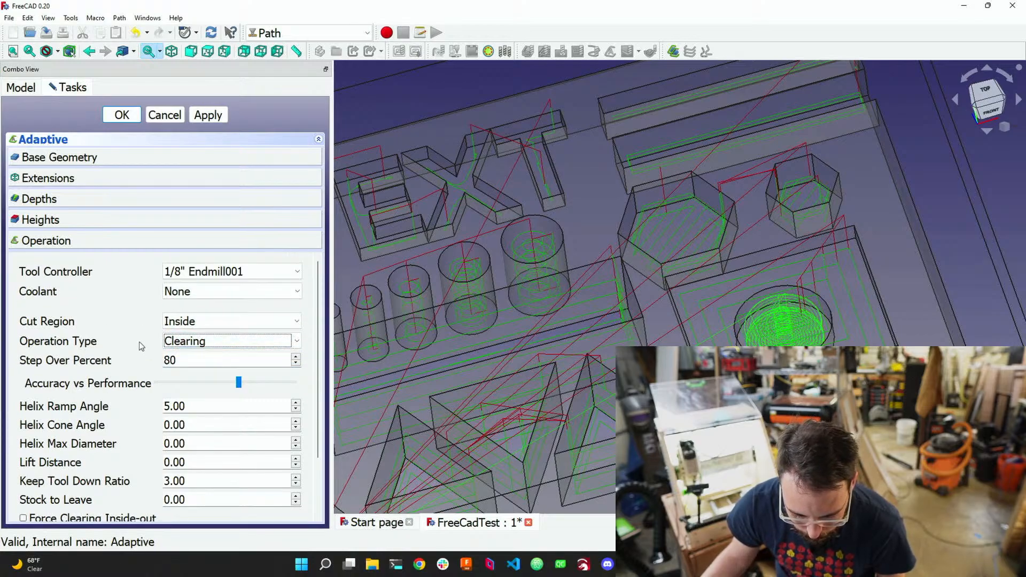
pyautogui.scroll(-2, 145, 355)
pyautogui.click(166, 342)
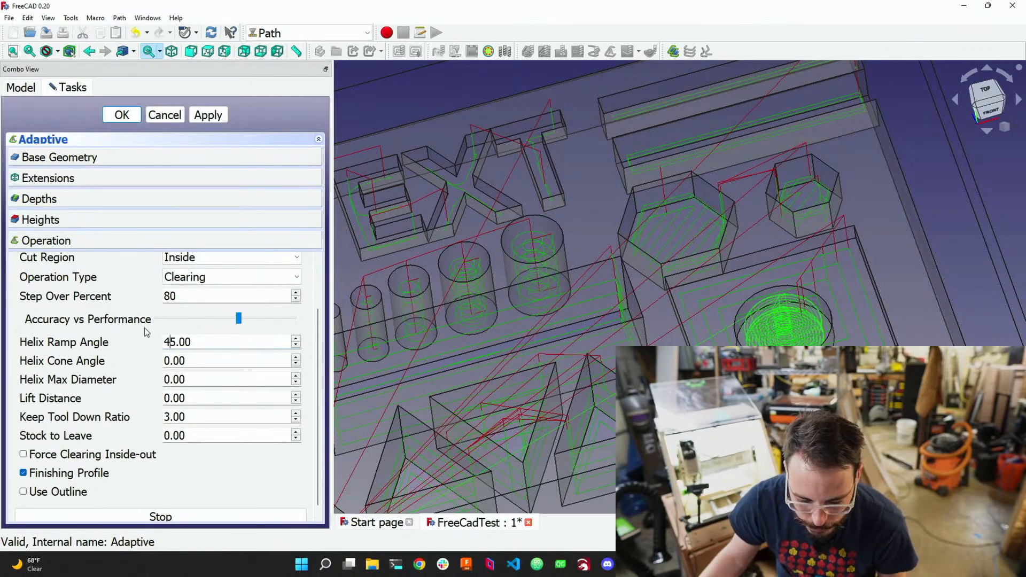
pyautogui.scroll(-1, 212, 335)
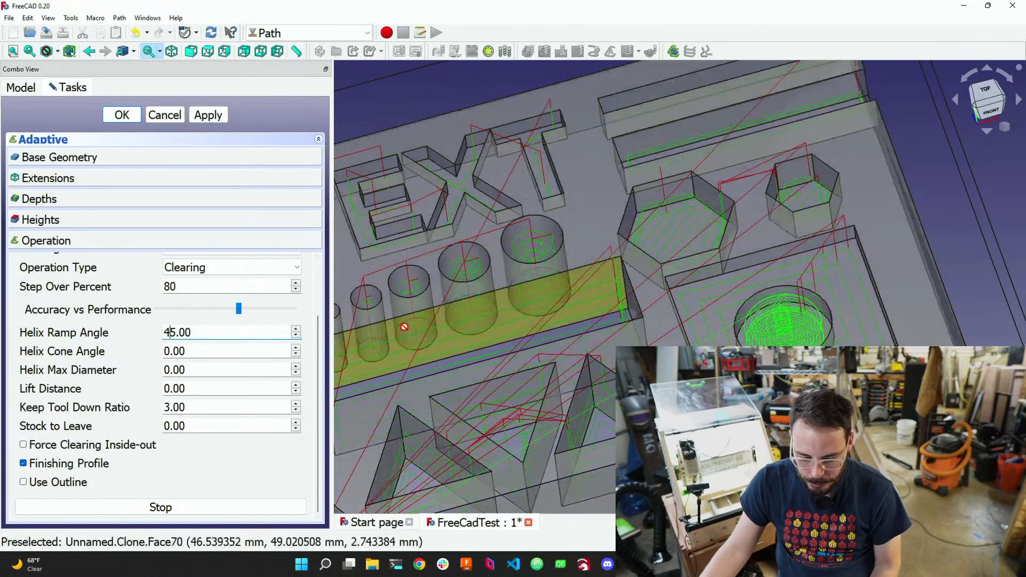
# Check the Adaptive operation's base geometry, extensions, depths and heights, and apply the changed settings to its toolpath
pyautogui.click(169, 159)
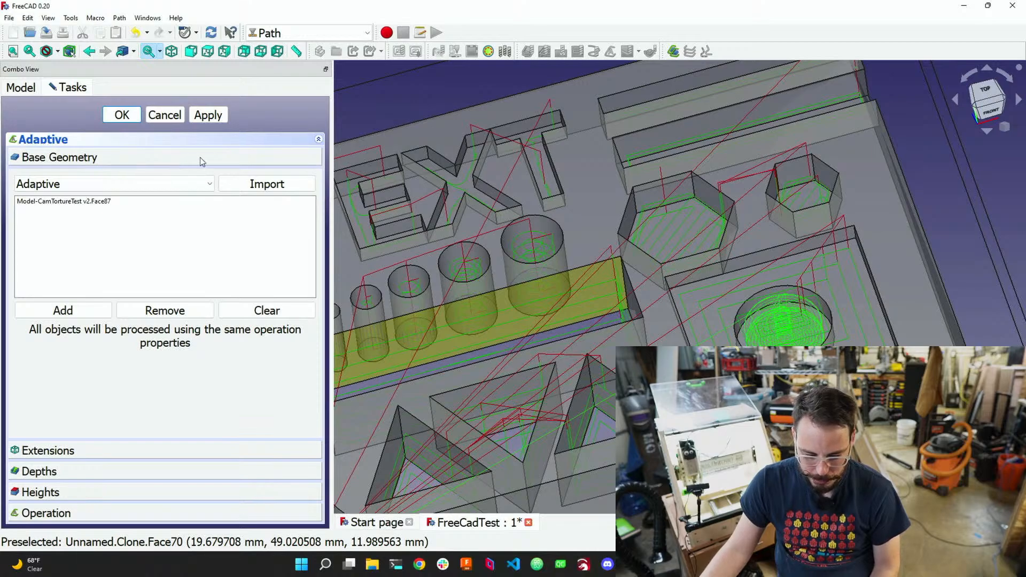
pyautogui.click(131, 452)
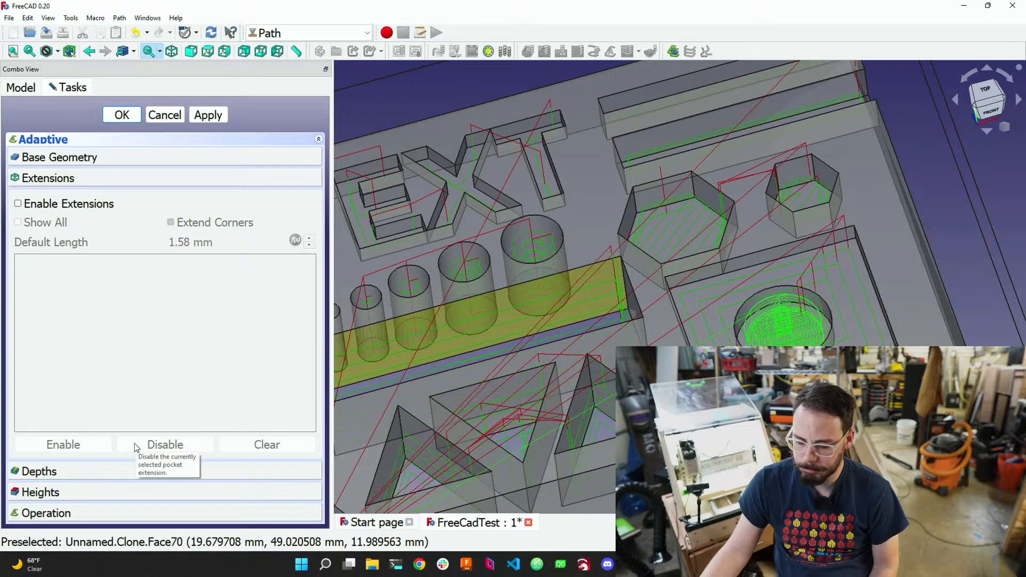
pyautogui.click(108, 475)
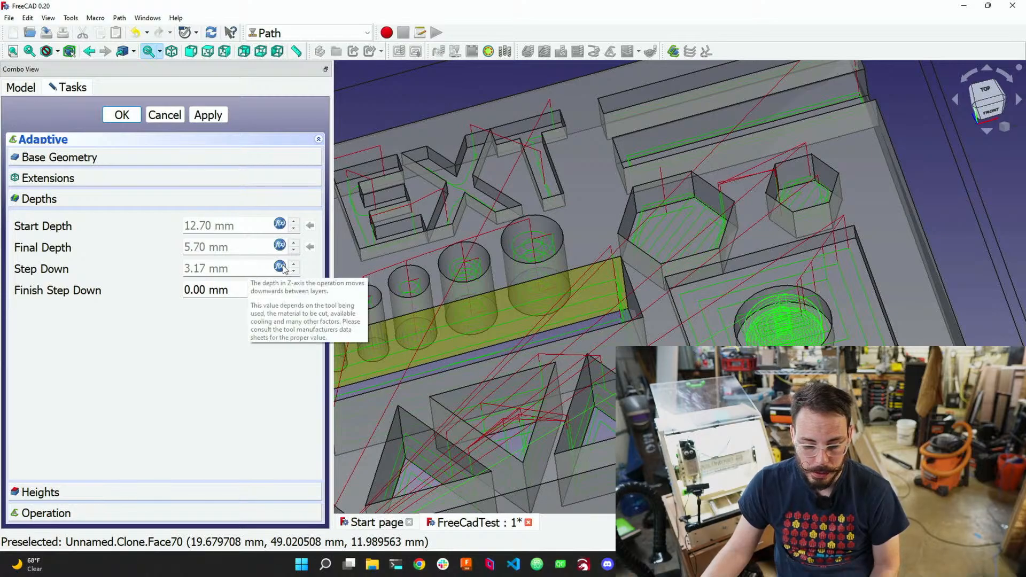
pyautogui.click(155, 492)
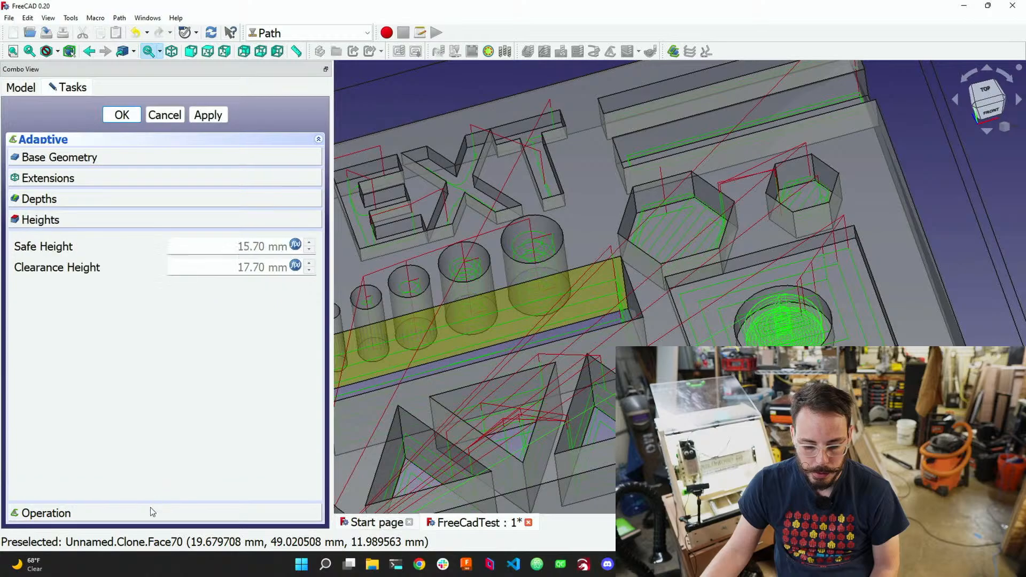
pyautogui.click(149, 513)
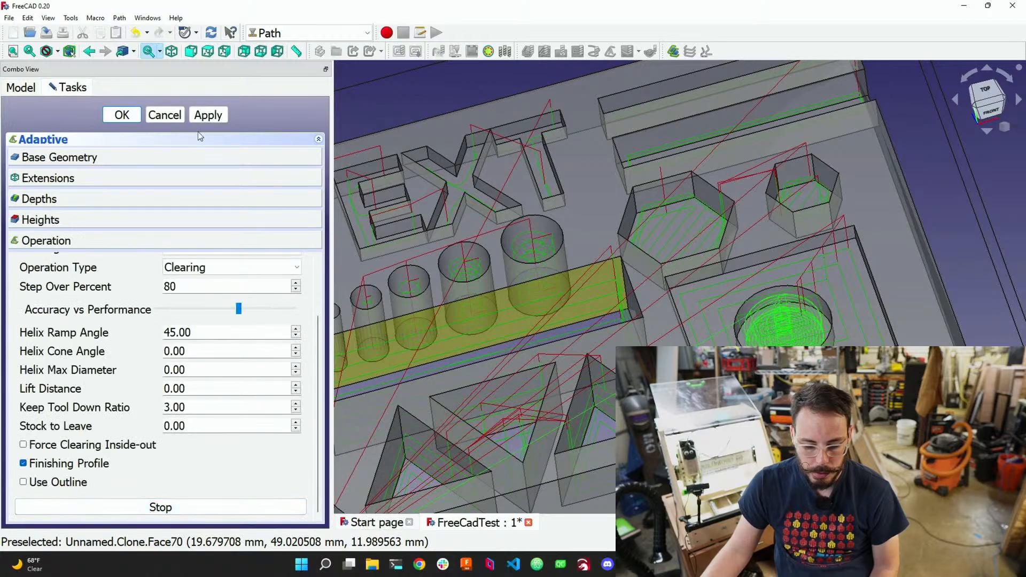
pyautogui.click(211, 118)
pyautogui.moveTo(775, 319)
pyautogui.mouseDown(button='middle')
pyautogui.moveTo(711, 325)
pyautogui.moveTo(777, 323)
pyautogui.mouseUp(button='middle')
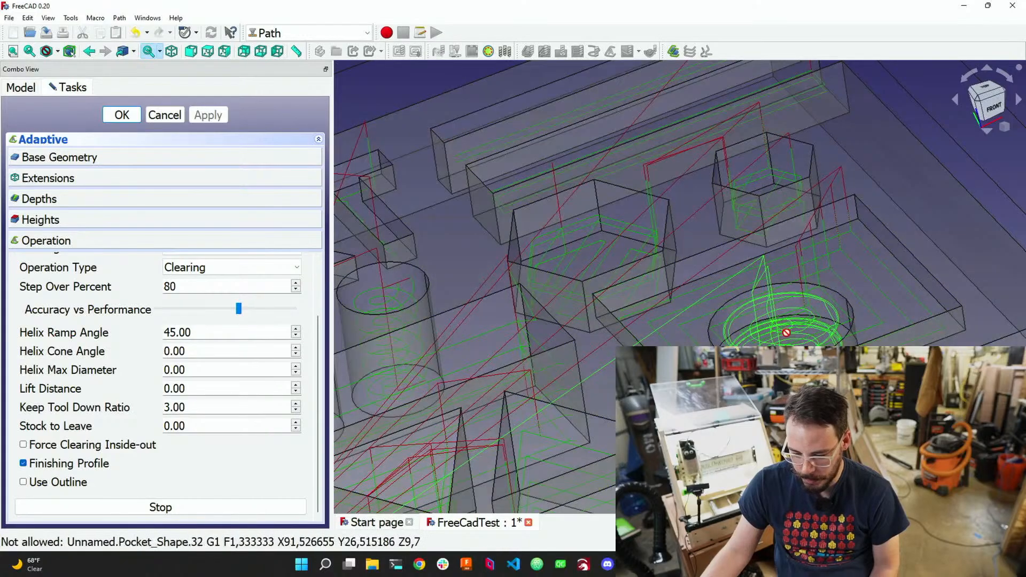
pyautogui.moveTo(805, 339); pyautogui.dragTo(792, 375, button='middle')
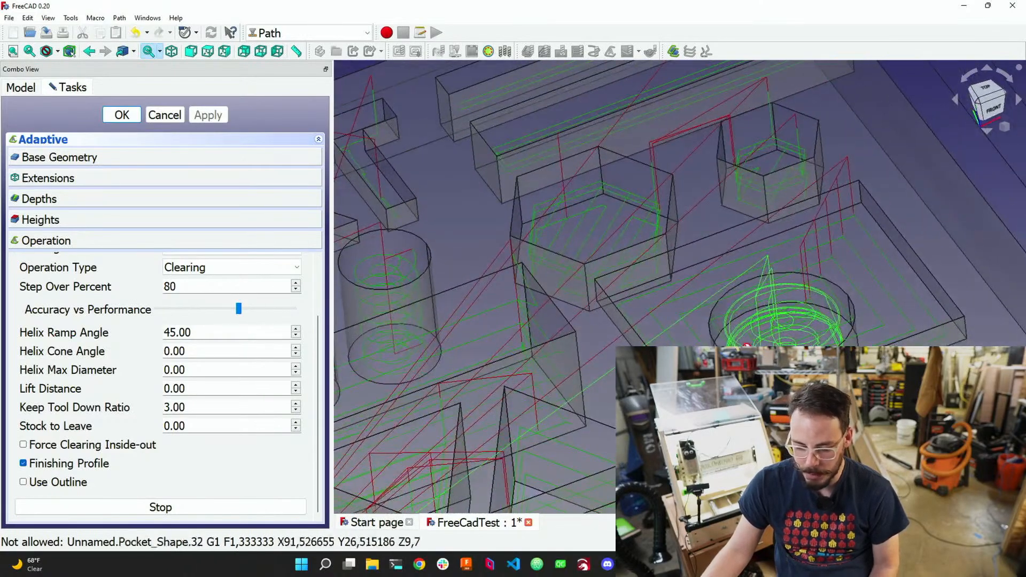
pyautogui.click(120, 114)
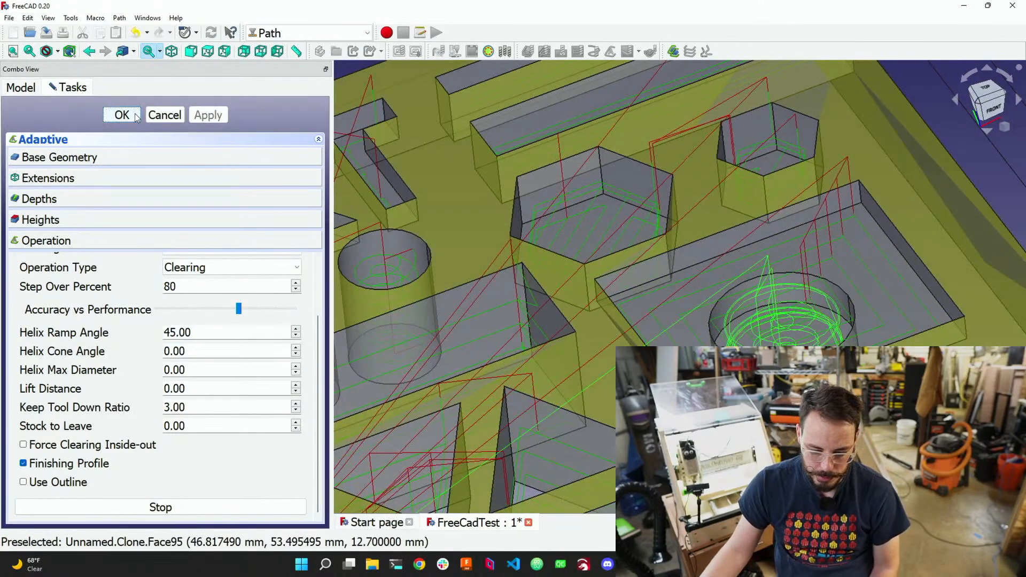
# Examine the toolpaths of Pocket3D, Profile001, Profile002, Pocket3D001 and RampEntryDressup one after another
pyautogui.click(92, 202)
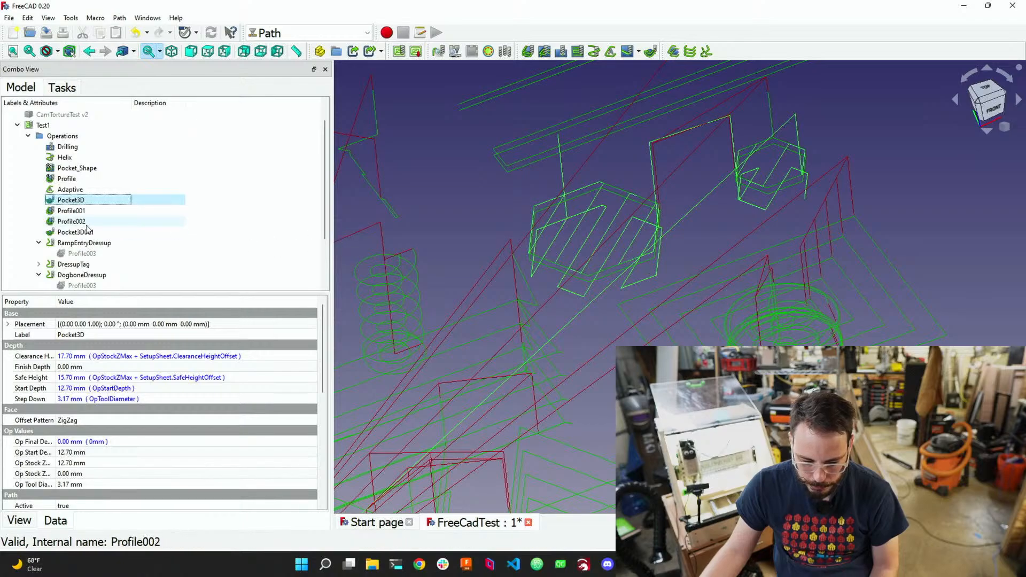
pyautogui.click(57, 214)
pyautogui.click(64, 222)
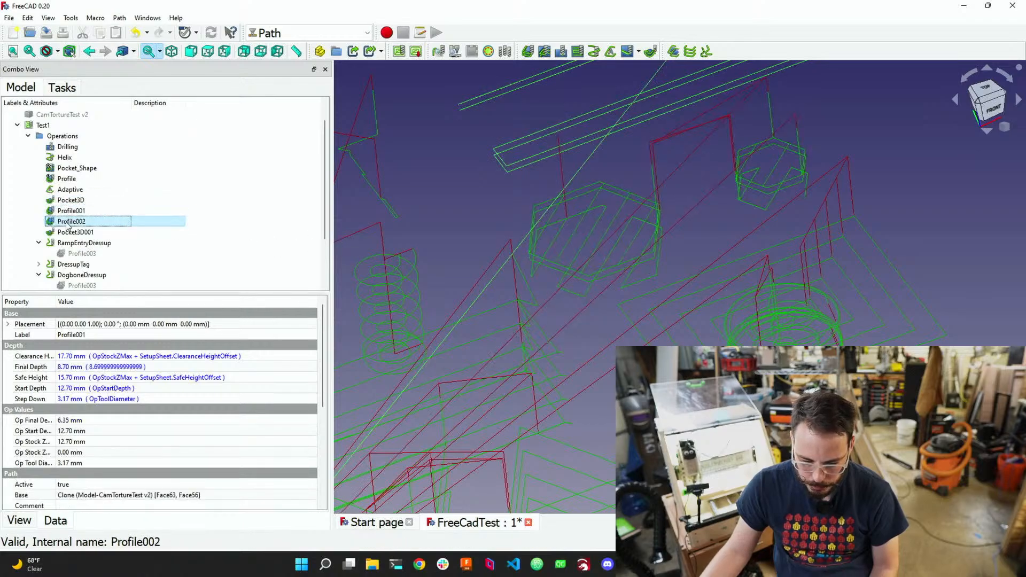
pyautogui.click(70, 231)
pyautogui.scroll(3, 639, 263)
pyautogui.scroll(-5, 640, 285)
pyautogui.scroll(-4, 619, 293)
pyautogui.scroll(4, 487, 299)
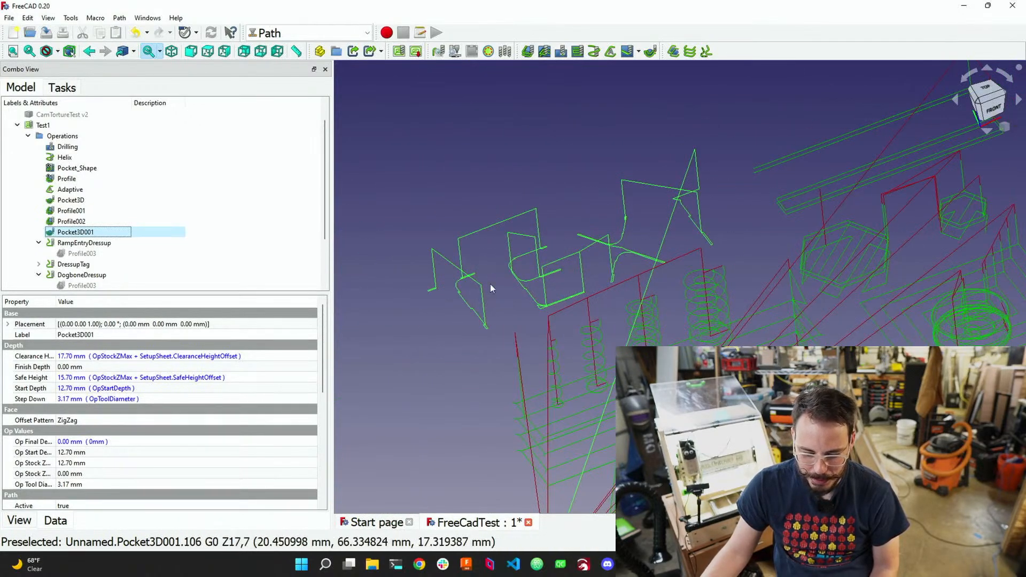
pyautogui.click(80, 243)
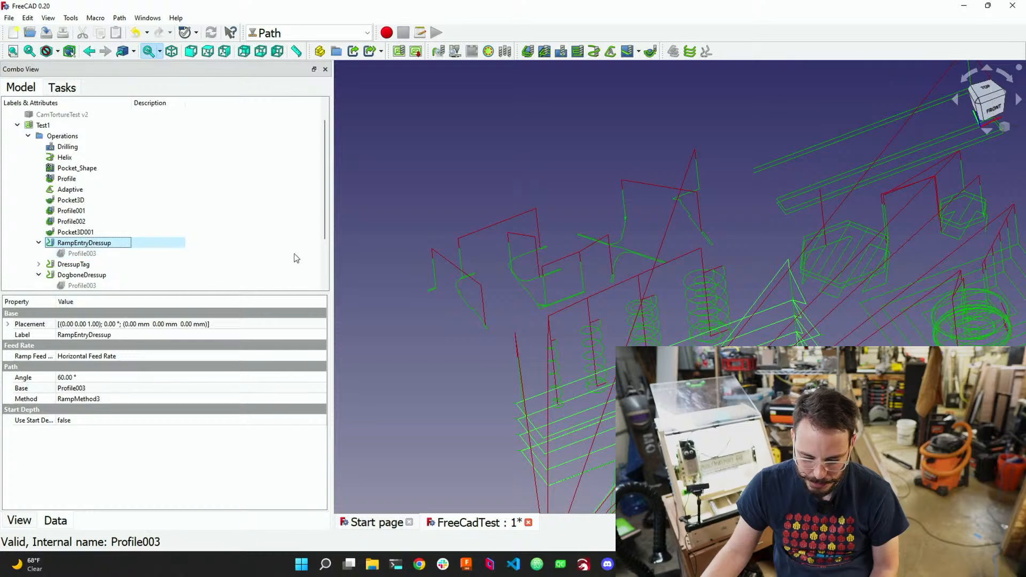
# Edit Profile003 under RampEntryDressup, replace its step-down formula with 6 mm, and apply the change
pyautogui.click(85, 254)
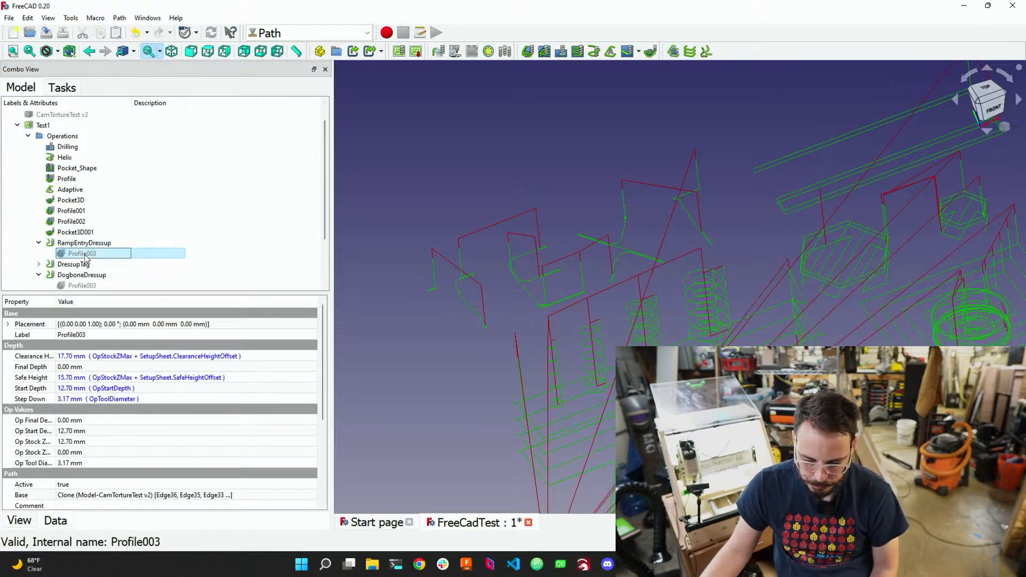
pyautogui.rightClick(85, 255)
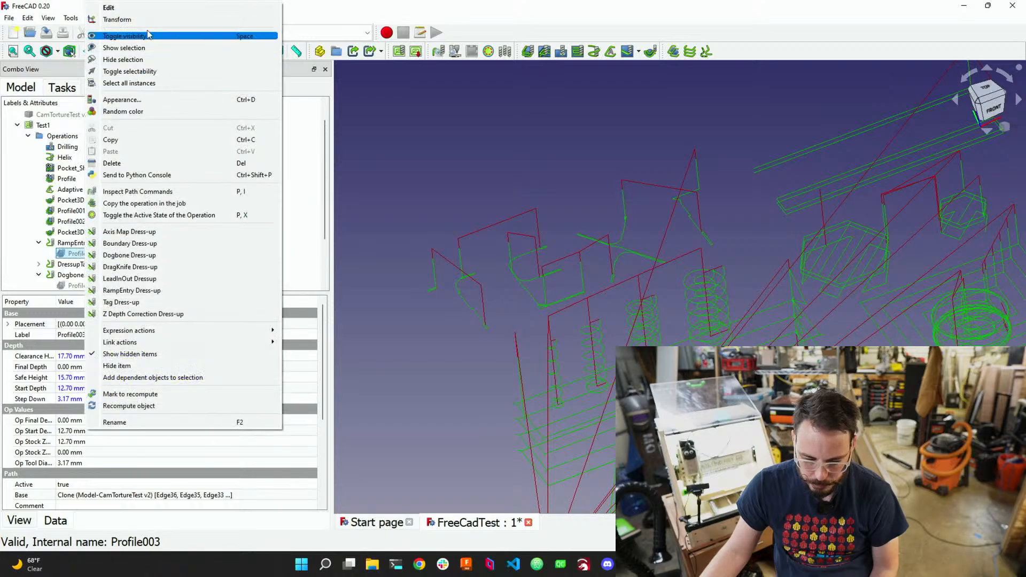
pyautogui.click(143, 8)
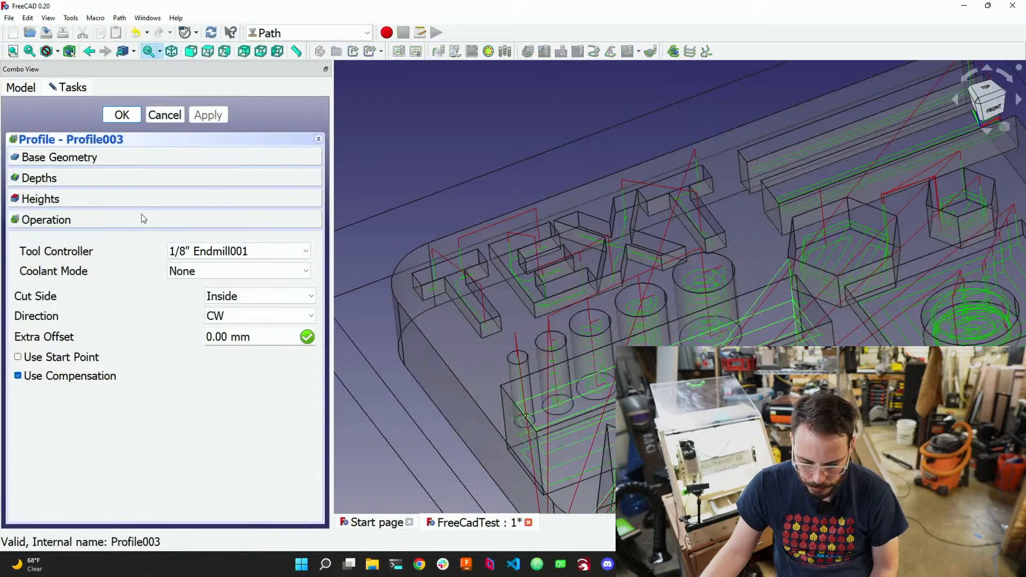
pyautogui.click(99, 204)
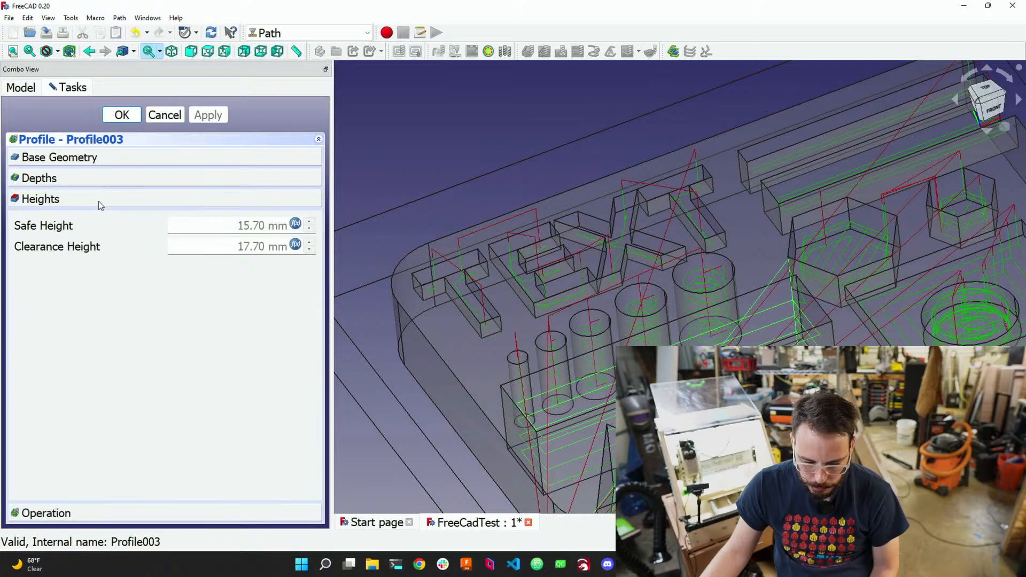
pyautogui.click(112, 182)
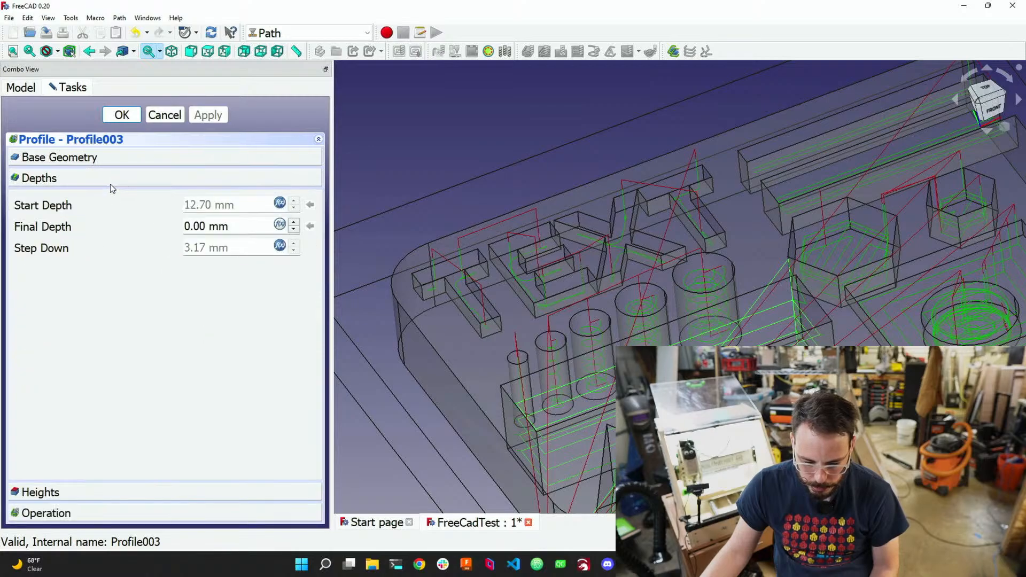
pyautogui.click(280, 247)
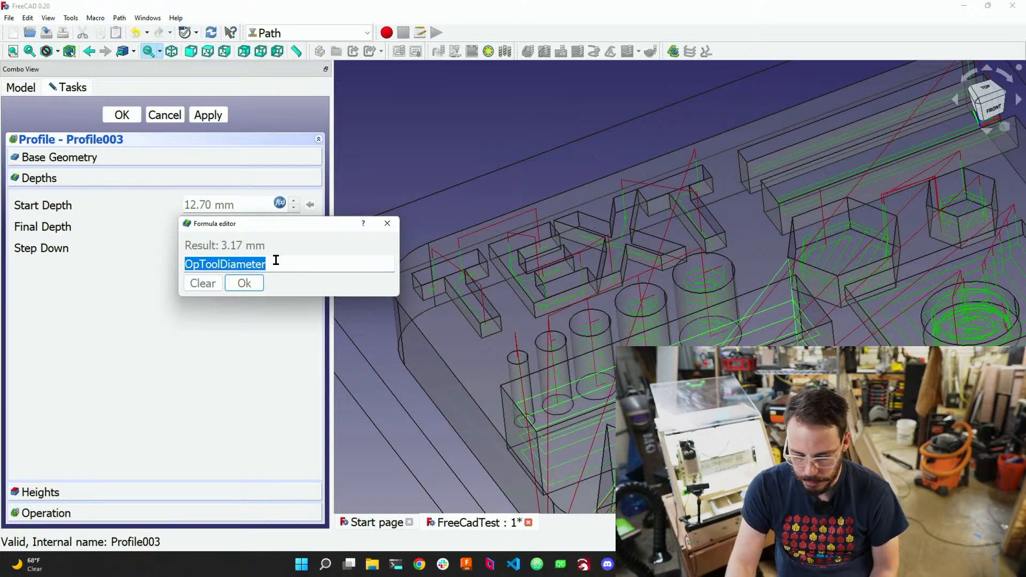
pyautogui.write('6')
pyautogui.press('Return')
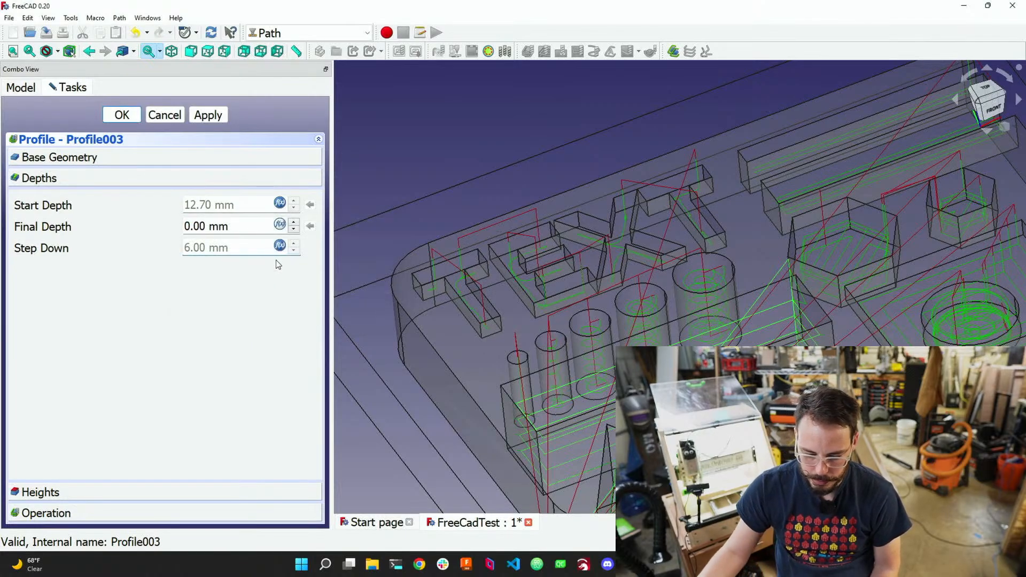
pyautogui.click(208, 115)
pyautogui.click(133, 117)
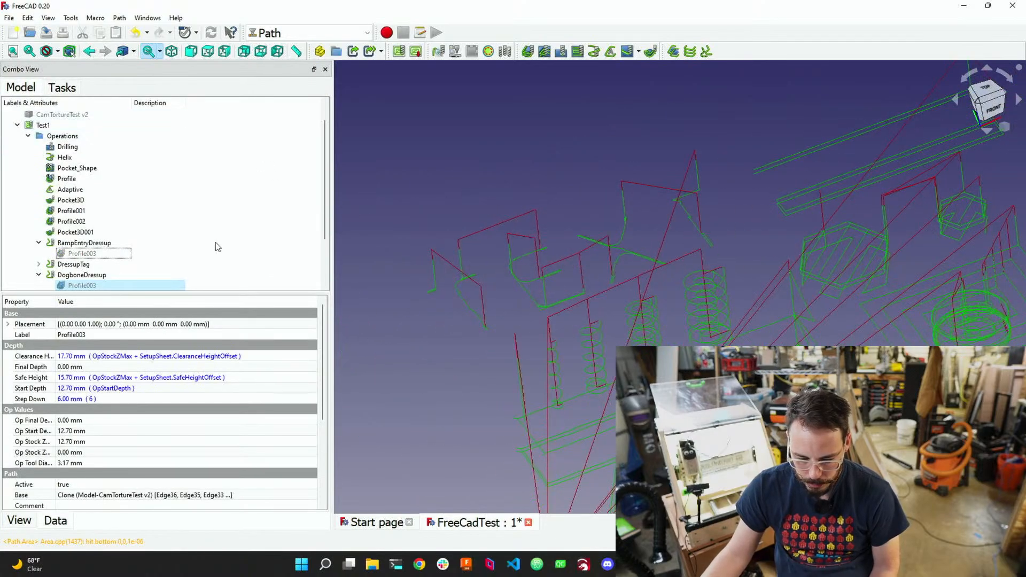
# Edit Profile004, replace its step-down formula with 6 mm, and apply the change to its toolpath
pyautogui.scroll(-1, 87, 273)
pyautogui.scroll(-1, 87, 276)
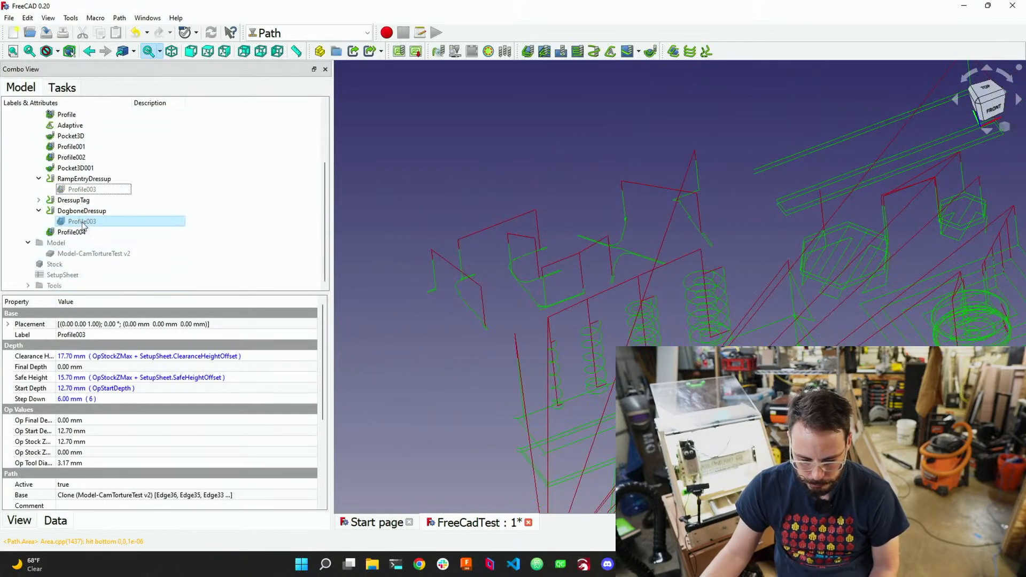
pyautogui.click(72, 232)
pyautogui.rightClick(75, 232)
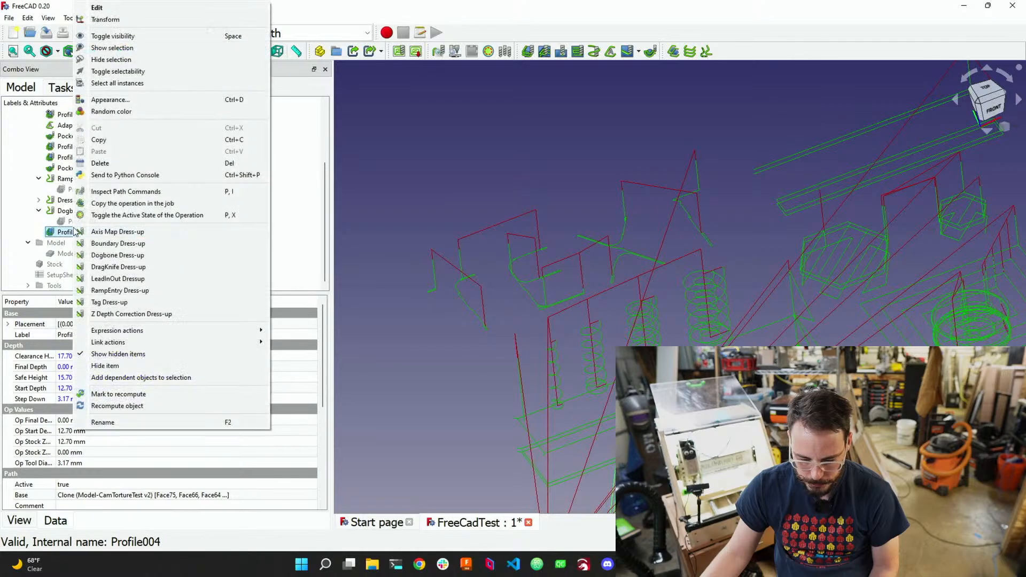
pyautogui.click(97, 7)
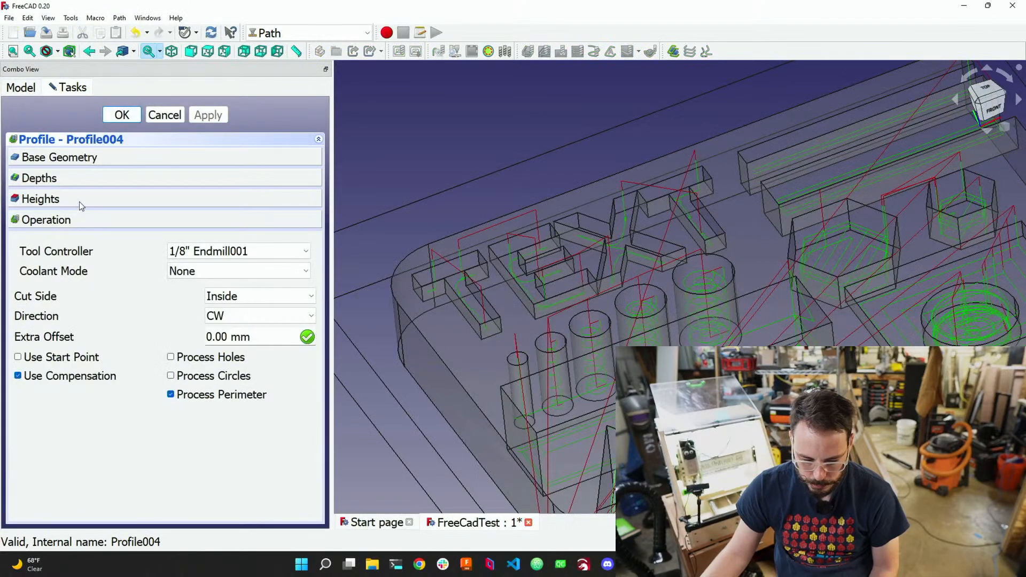
pyautogui.click(89, 182)
pyautogui.click(279, 246)
pyautogui.write('6')
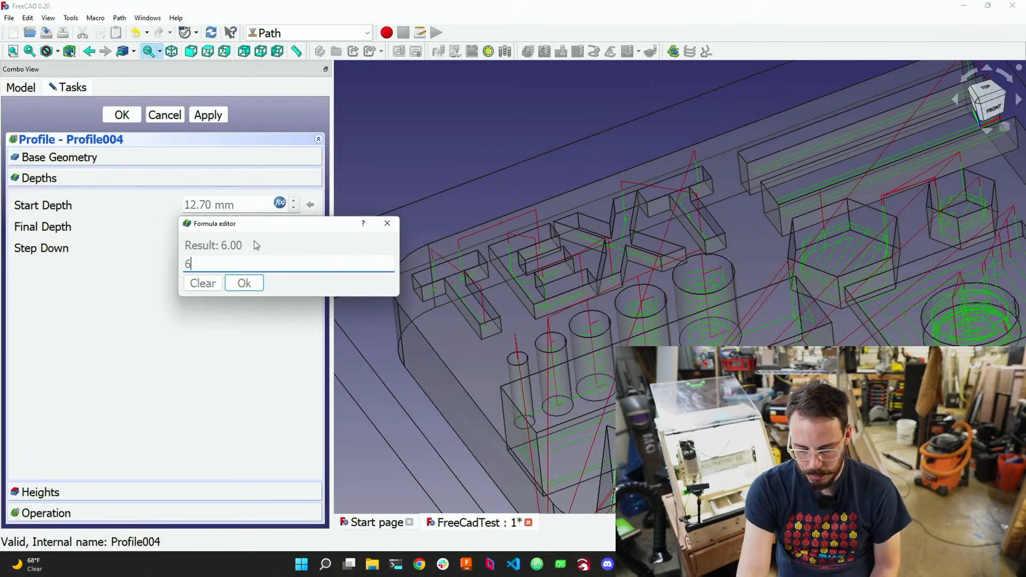
pyautogui.press('Return')
pyautogui.click(210, 121)
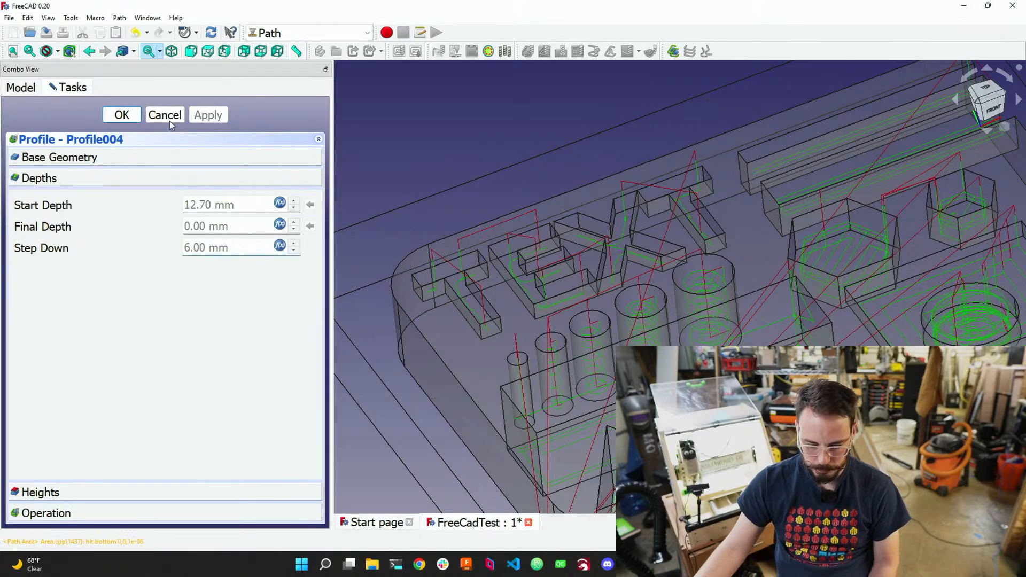
# Accept the Profile004 changes and examine the operation's depth, path and profile properties
pyautogui.click(123, 115)
pyautogui.scroll(-5, 502, 267)
pyautogui.moveTo(666, 301); pyautogui.dragTo(609, 292, button='middle')
pyautogui.scroll(3, 657, 300)
pyautogui.scroll(3, 657, 298)
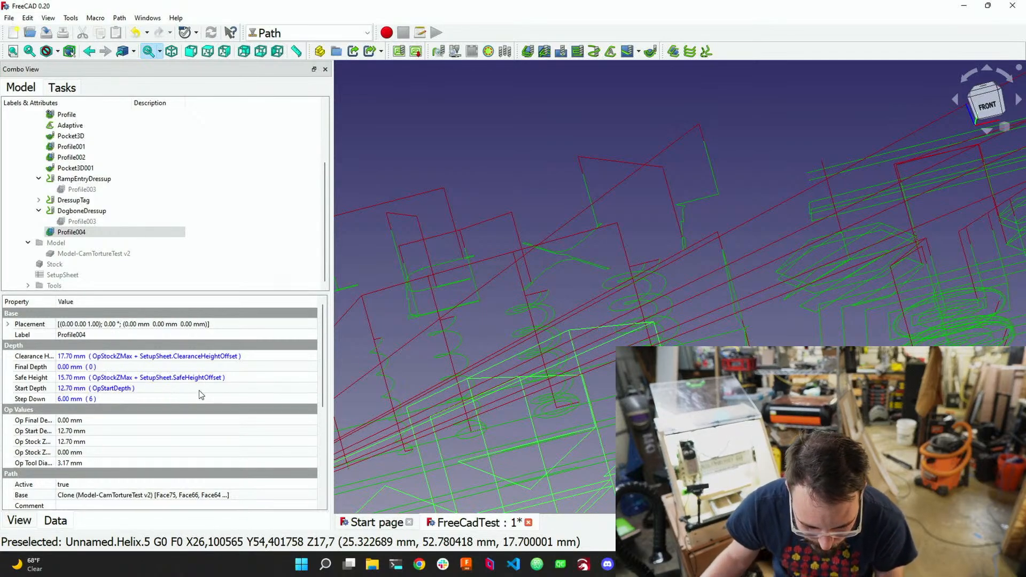
pyautogui.scroll(-3, 114, 396)
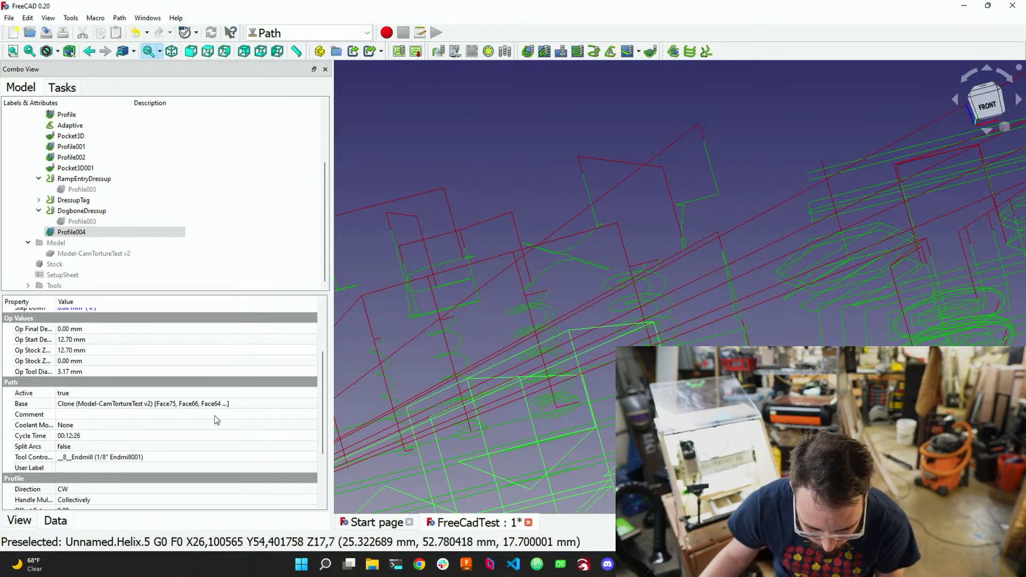
pyautogui.scroll(-3, 200, 417)
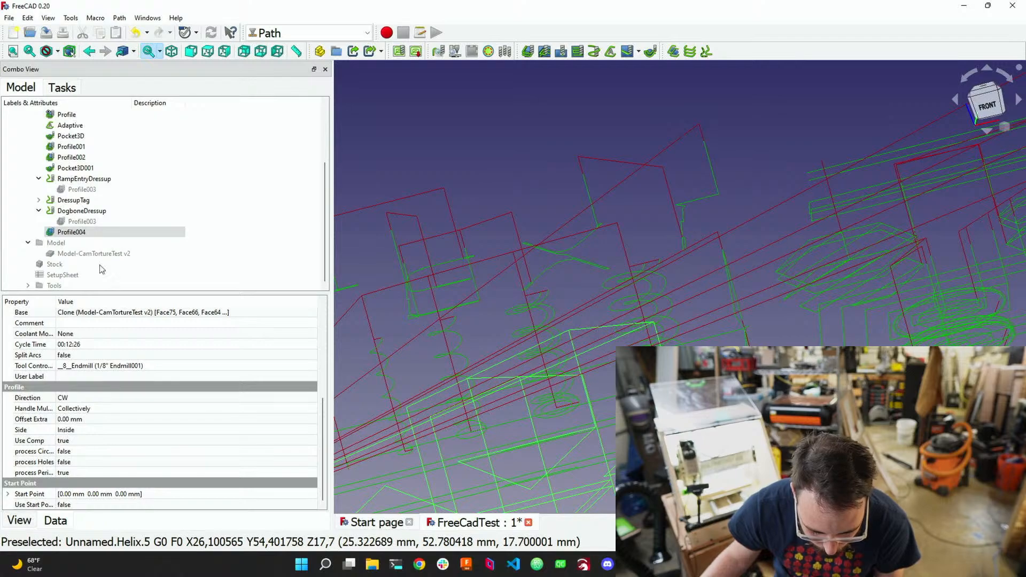
pyautogui.click(75, 233)
# Review the Test1 job's output, post-processor and cycle time properties
pyautogui.scroll(3, 81, 225)
pyautogui.click(43, 145)
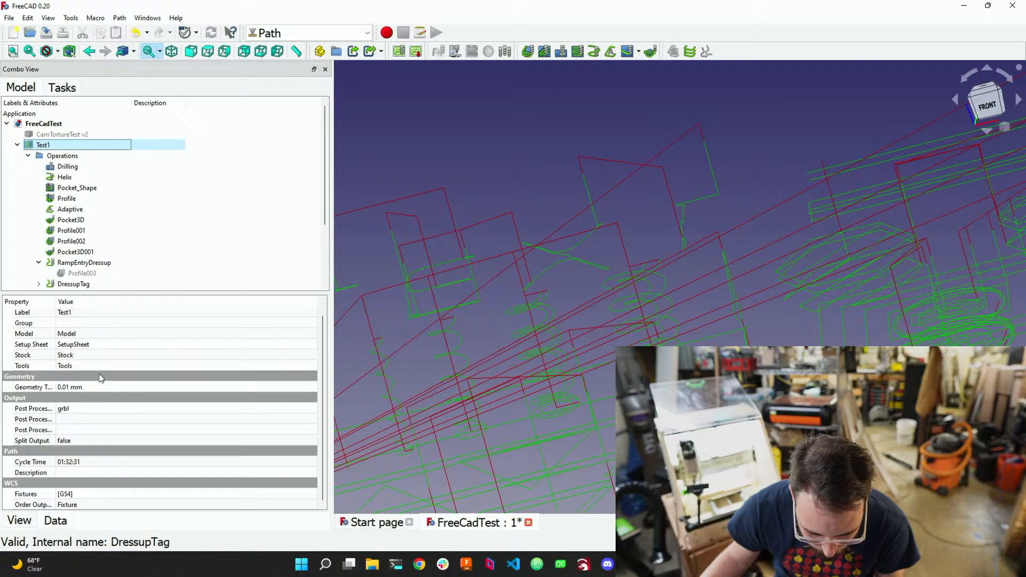
pyautogui.scroll(1, 80, 439)
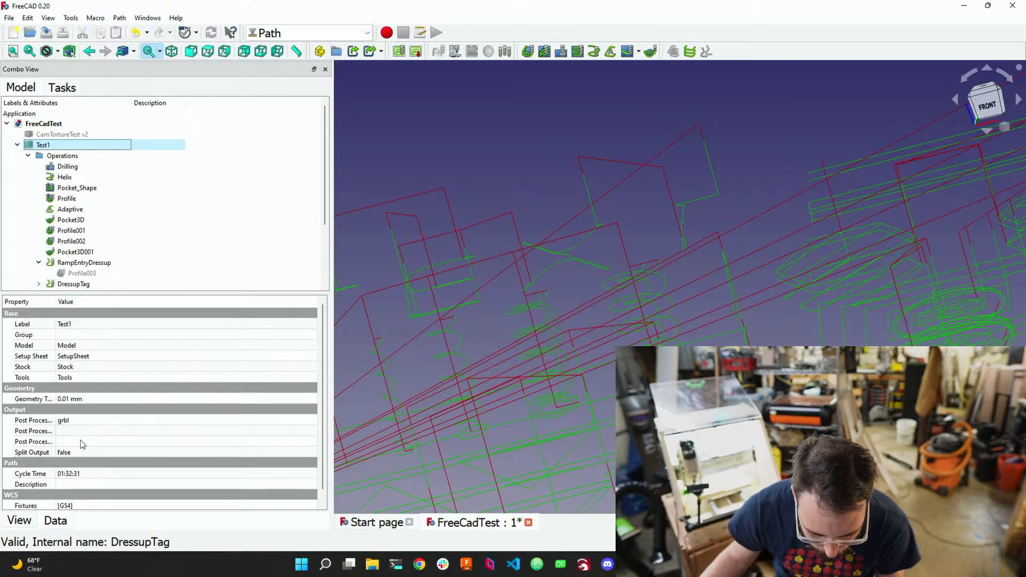
pyautogui.scroll(-1, 80, 440)
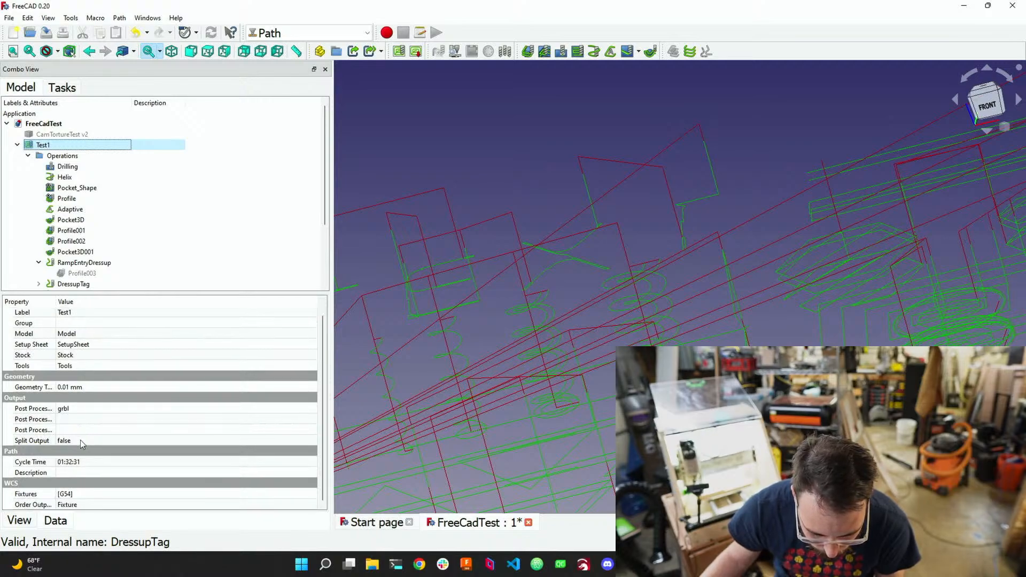
pyautogui.scroll(1, 80, 440)
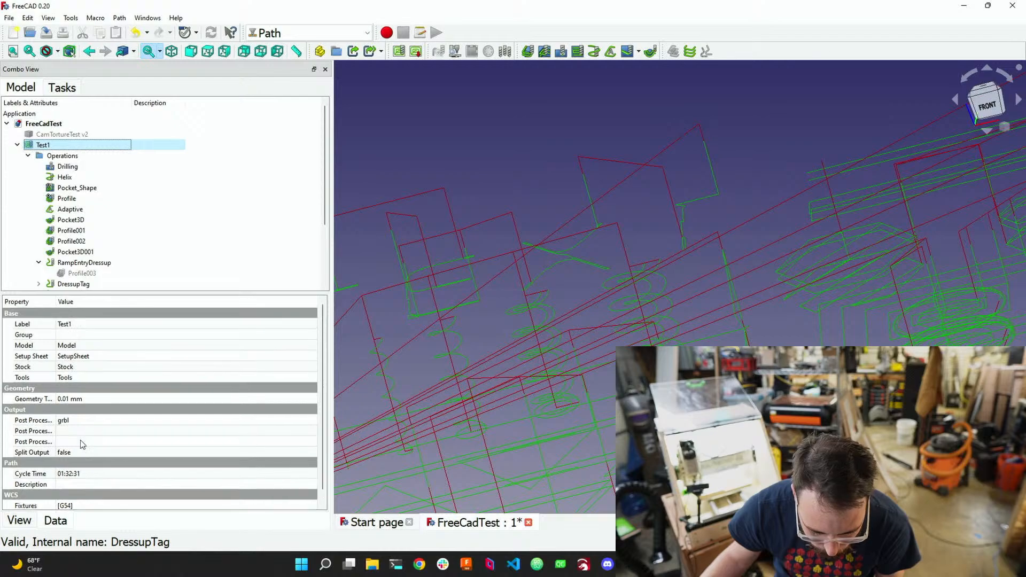
pyautogui.click(47, 135)
pyautogui.click(43, 145)
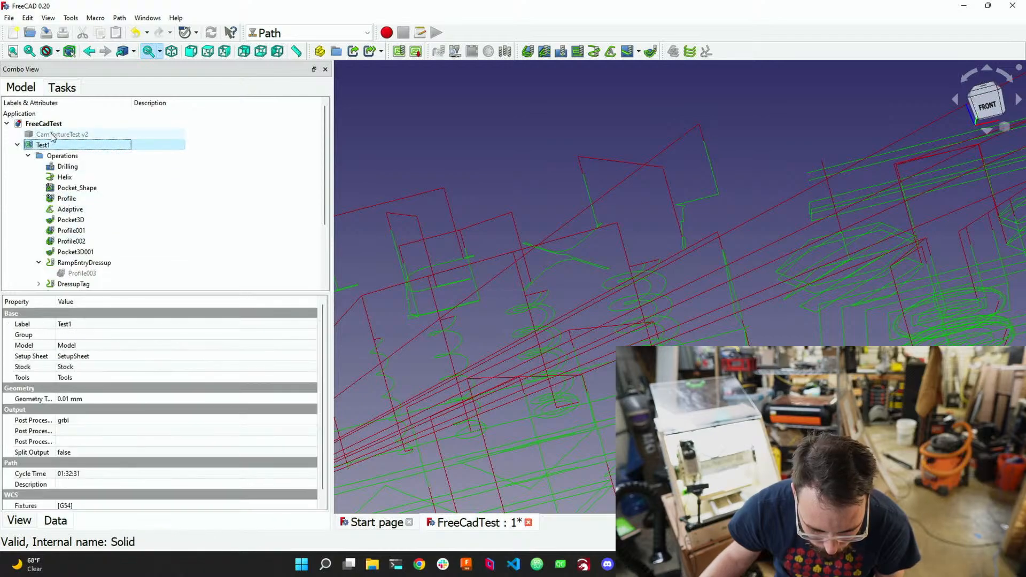
# Show the hidden CamTortureTest v2 model and select the Test1 job
pyautogui.rightClick(52, 135)
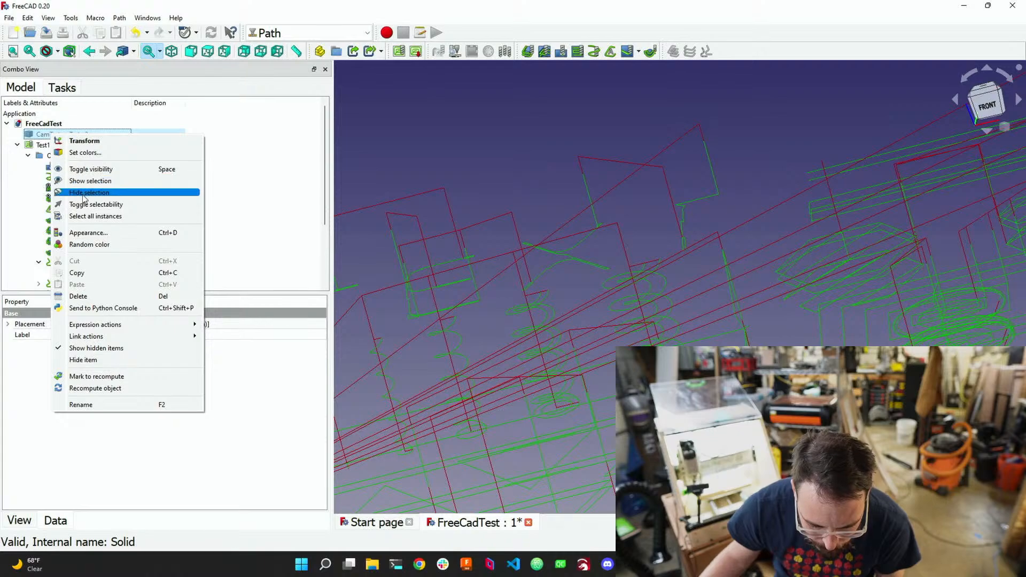
pyautogui.click(85, 182)
pyautogui.click(44, 144)
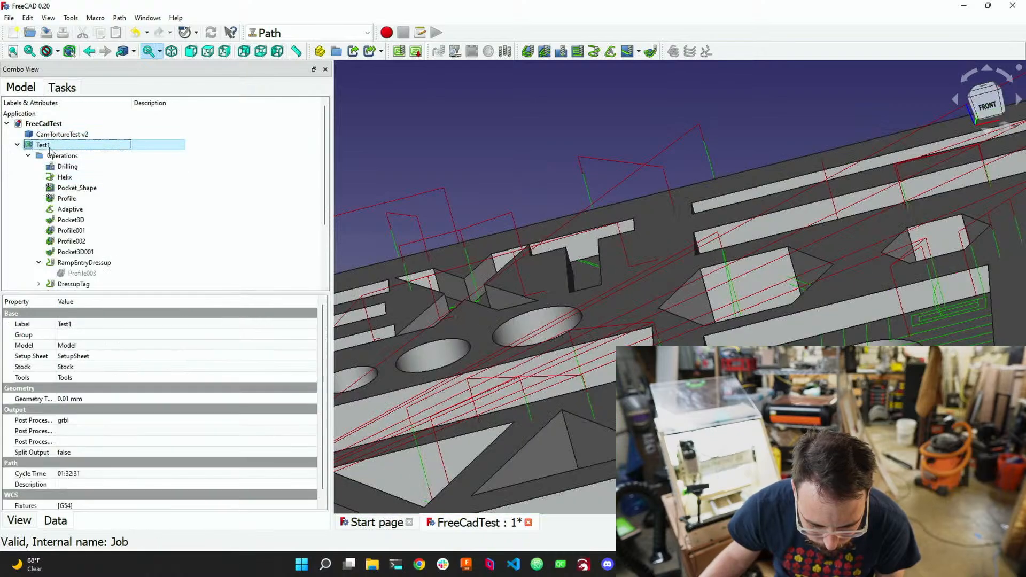
# Open the Test1 job for editing and check the feed rates of the 1/8" endmill
pyautogui.doubleClick(49, 148)
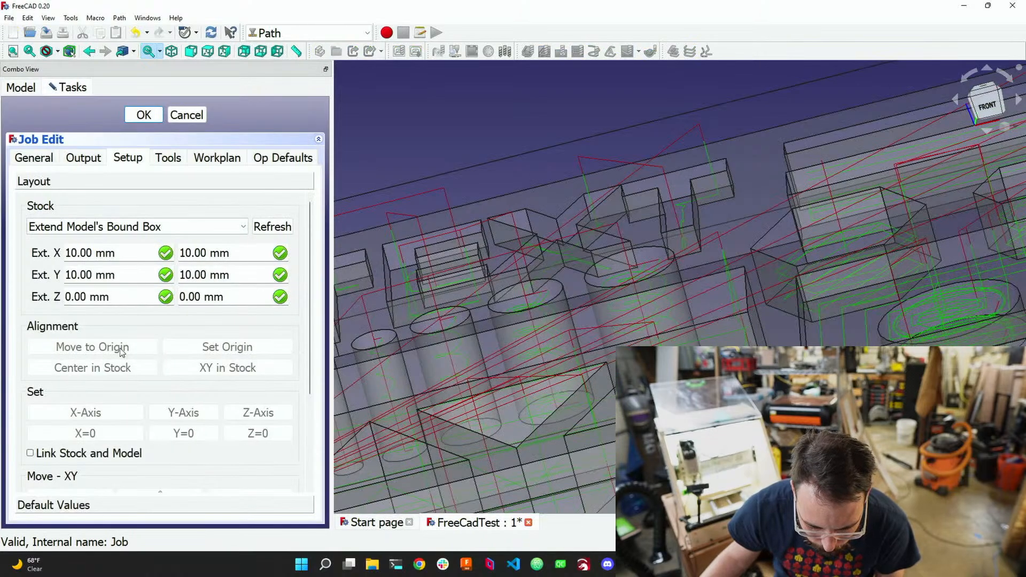
pyautogui.scroll(-3, 122, 353)
pyautogui.click(210, 162)
pyautogui.click(170, 160)
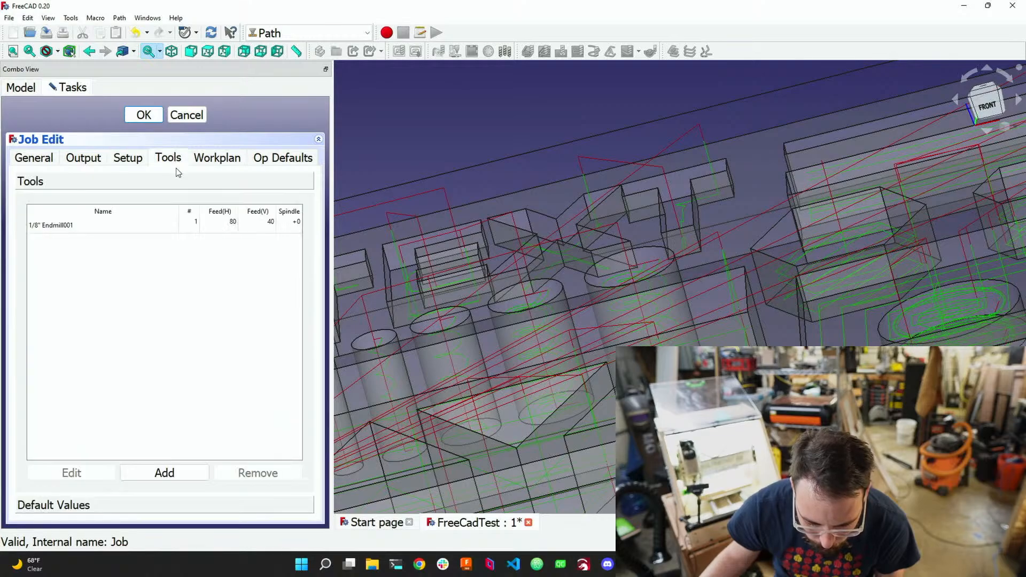
pyautogui.click(228, 224)
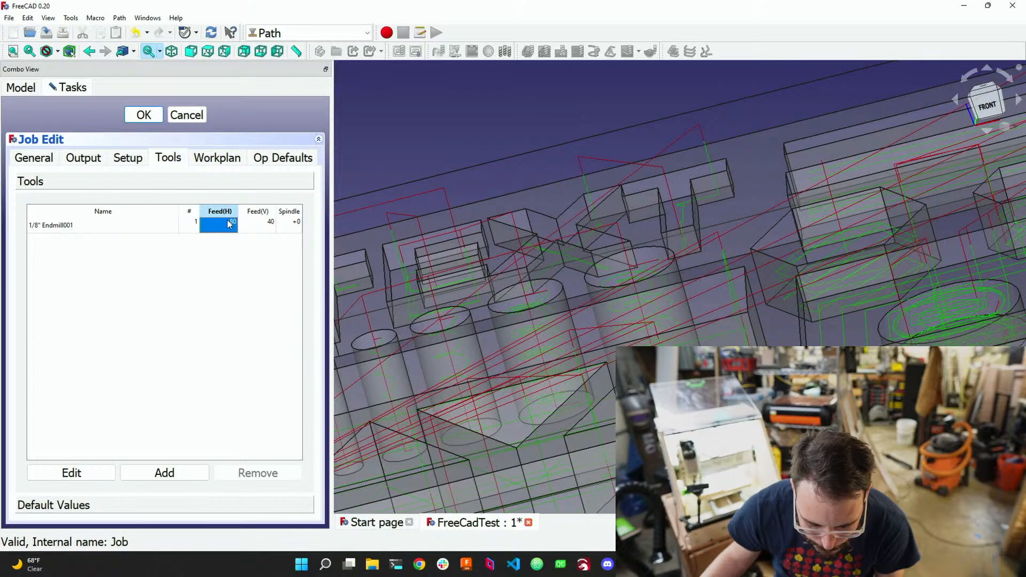
# Set the job's default horizontal and vertical rapid speeds to 2000 mm/min each
pyautogui.click(95, 506)
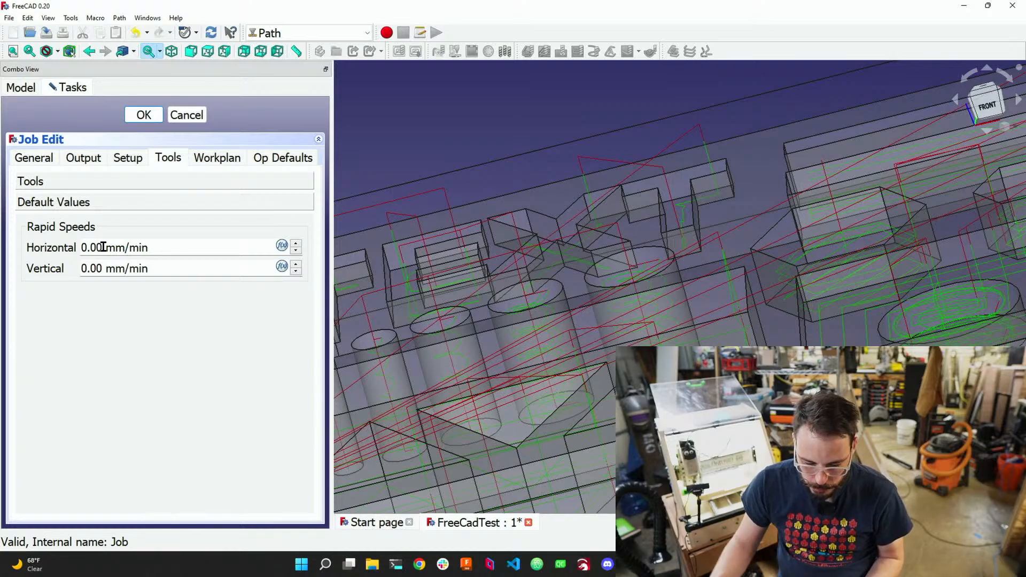
pyautogui.moveTo(103, 247); pyautogui.dragTo(1, 247)
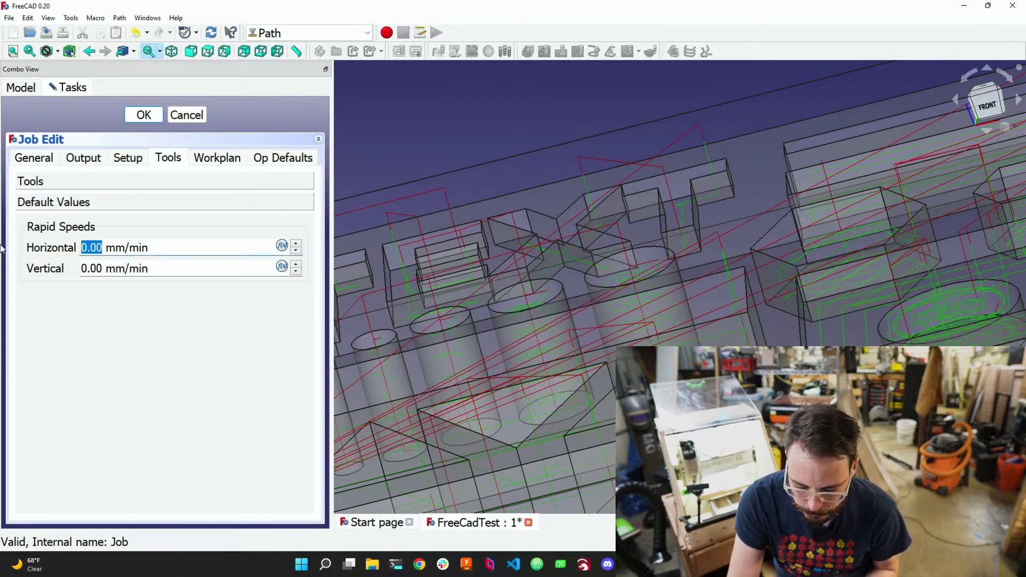
pyautogui.write('3')
pyautogui.press('BackSpace')
pyautogui.write('200')
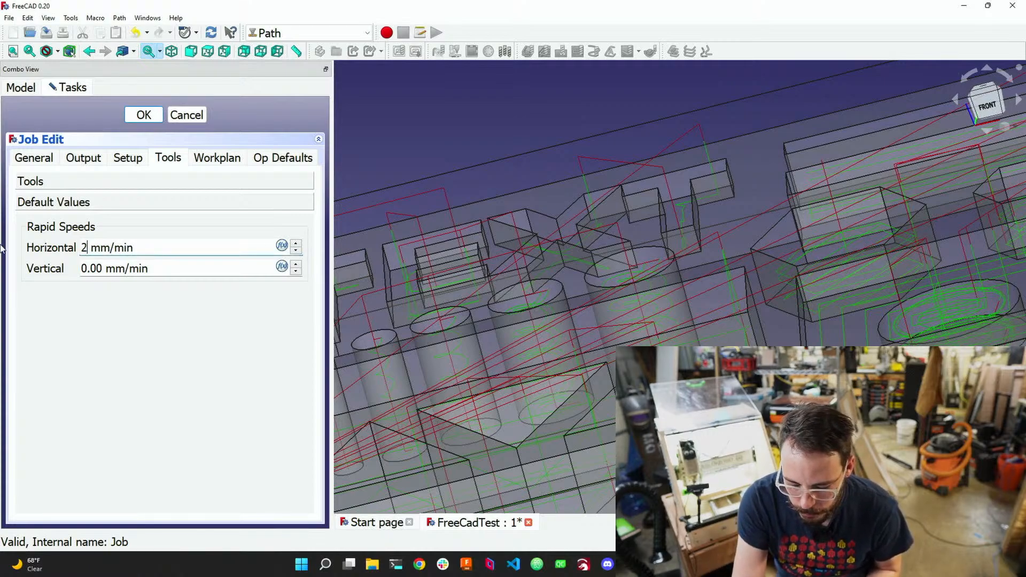
pyautogui.write('0')
pyautogui.press('Tab')
pyautogui.write('2000')
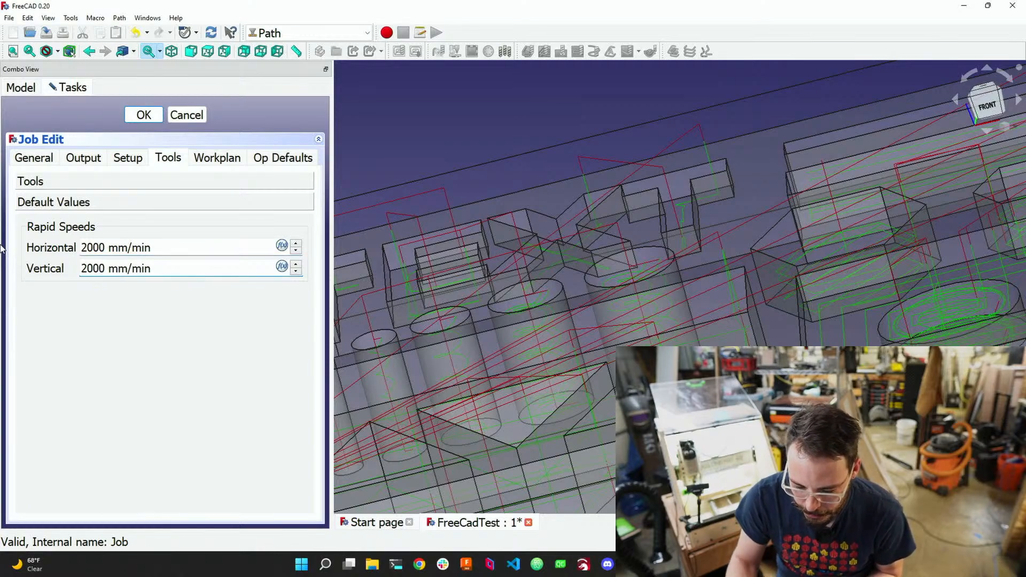
# Set the 1/8" endmill's horizontal feed to 2000 and its vertical feed to 1000
pyautogui.click(65, 182)
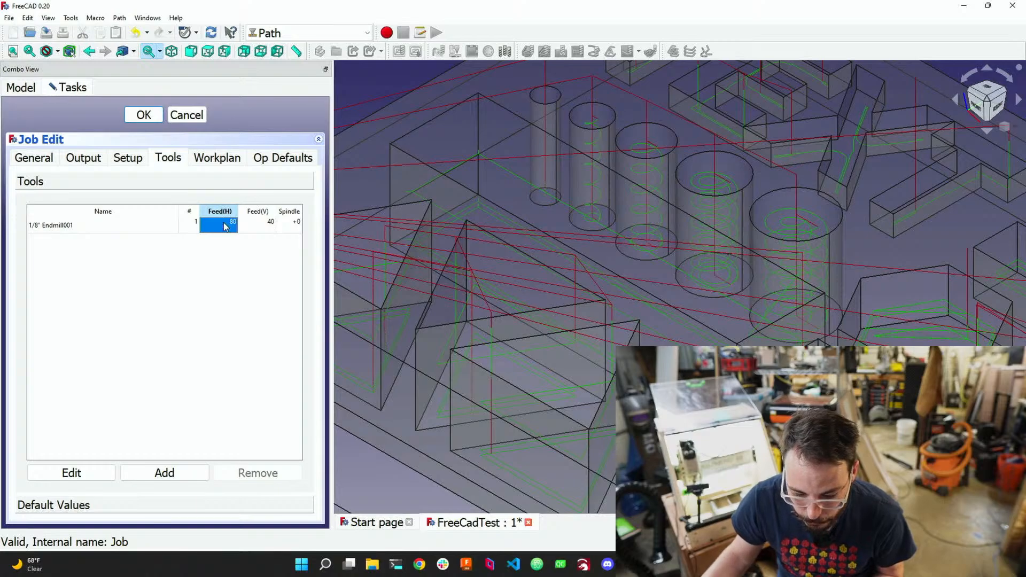
pyautogui.write('2000')
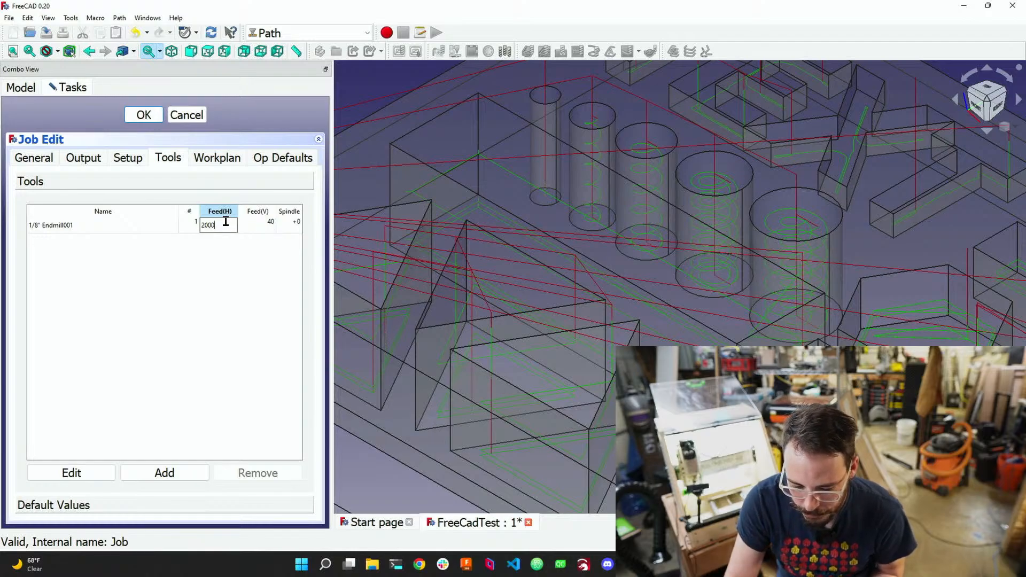
pyautogui.doubleClick(262, 225)
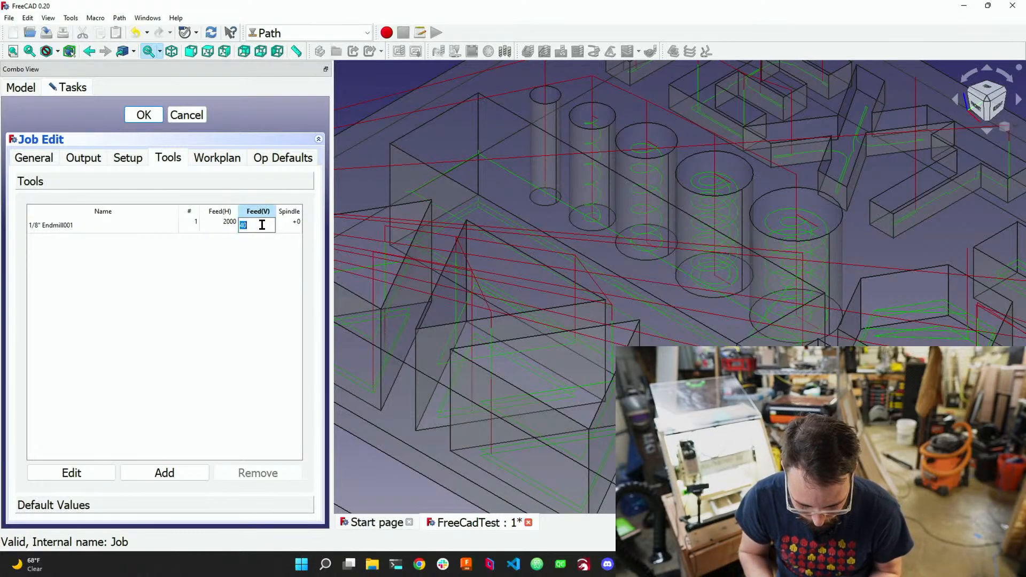
pyautogui.write('1000')
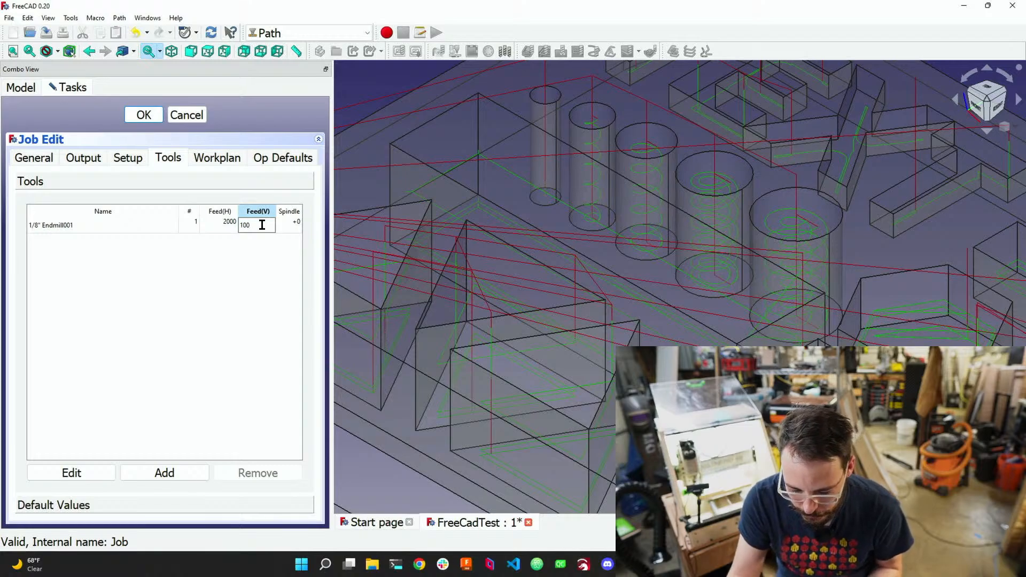
pyautogui.click(237, 321)
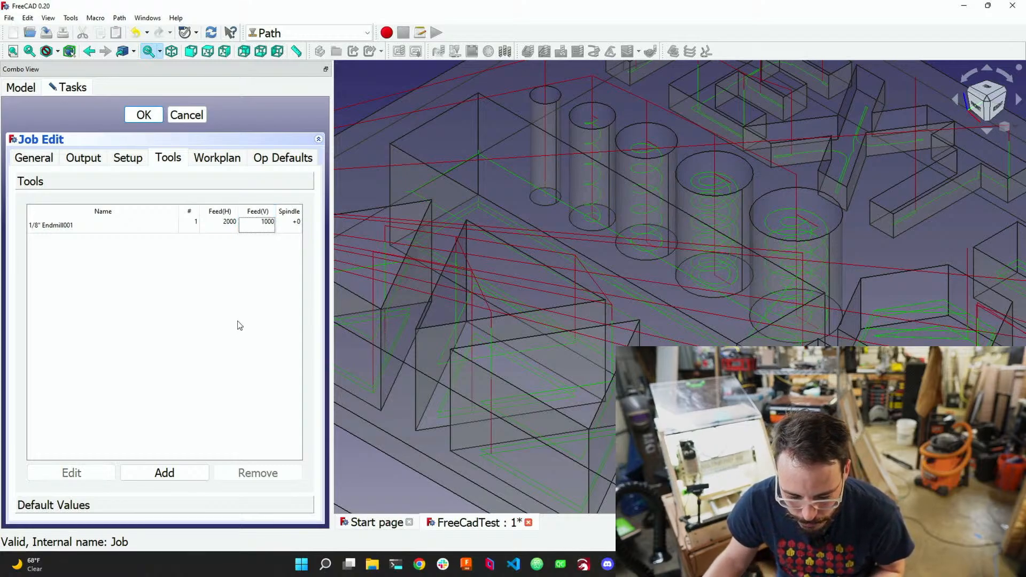
# Set the default vertical rapid speed to 1000 mm/min and accept the job changes
pyautogui.click(165, 504)
pyautogui.click(100, 268)
pyautogui.press('BackSpace')
pyautogui.press('BackSpace')
pyautogui.press('BackSpace')
pyautogui.moveTo(107, 268); pyautogui.dragTo(50, 268)
pyautogui.write('1000')
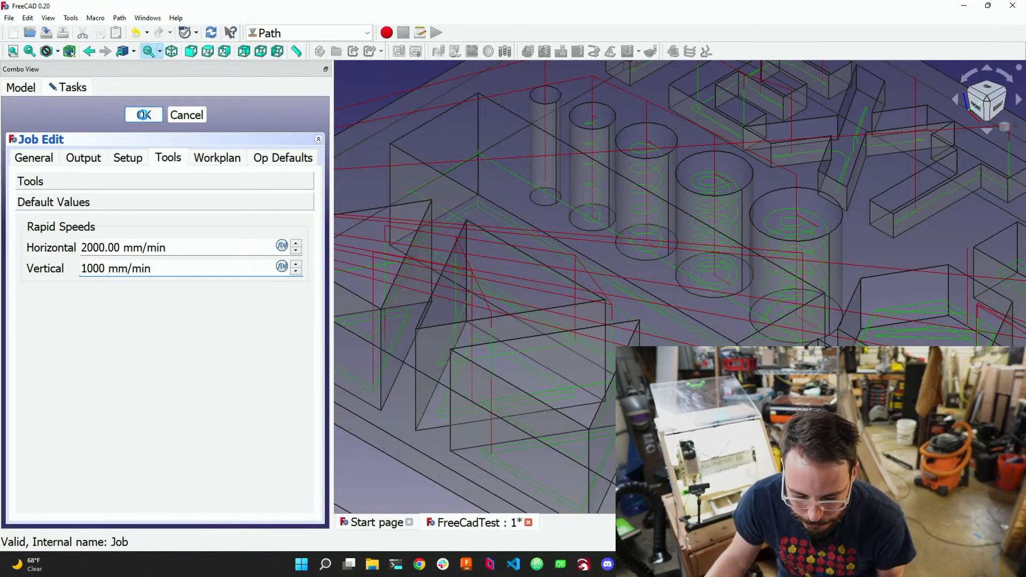
pyautogui.click(144, 115)
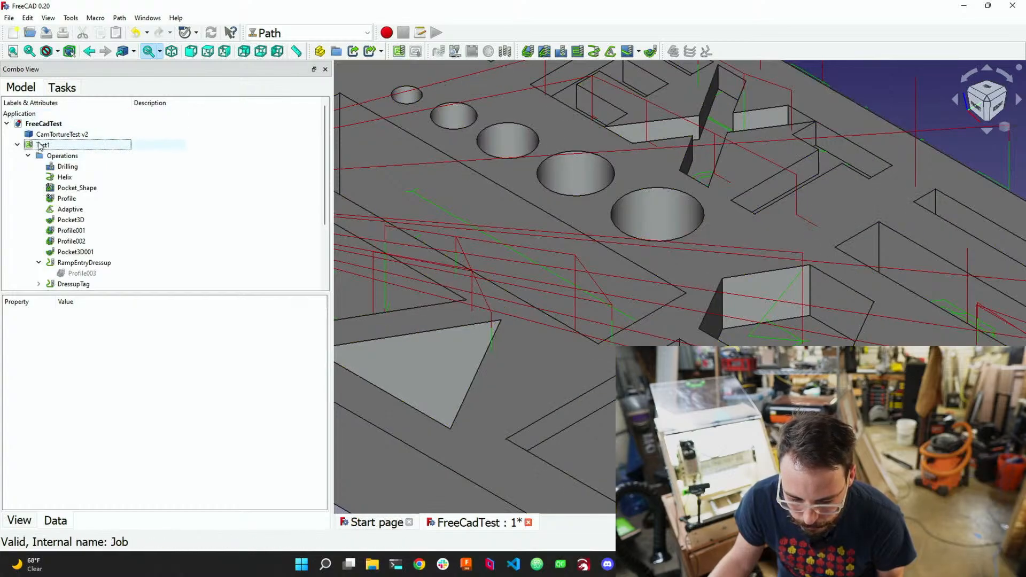
# Post-process the Test1 job to an output file named FreecadTest_code in the FreeCad folder
pyautogui.click(40, 146)
pyautogui.click(416, 51)
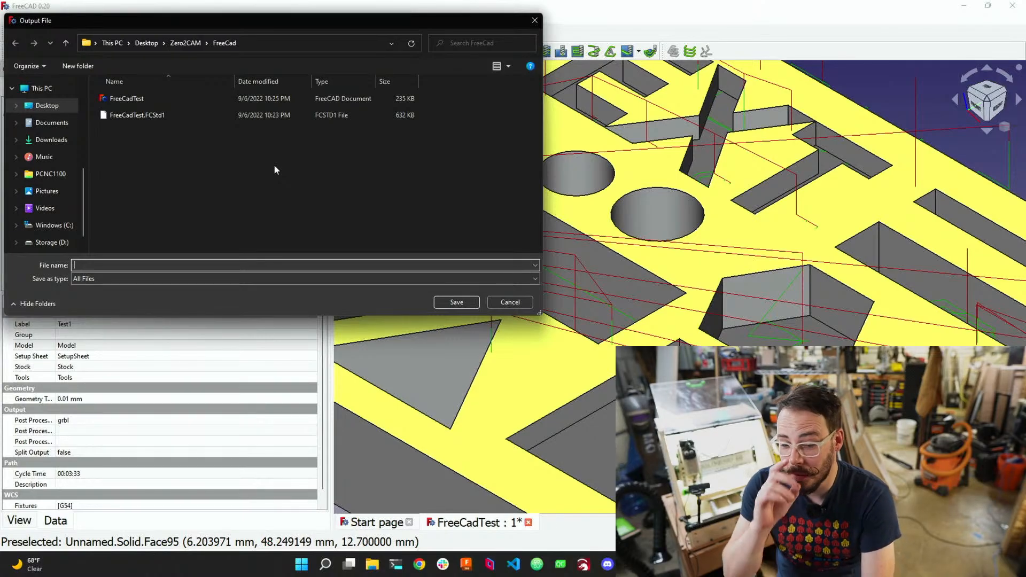
pyautogui.write('Fre')
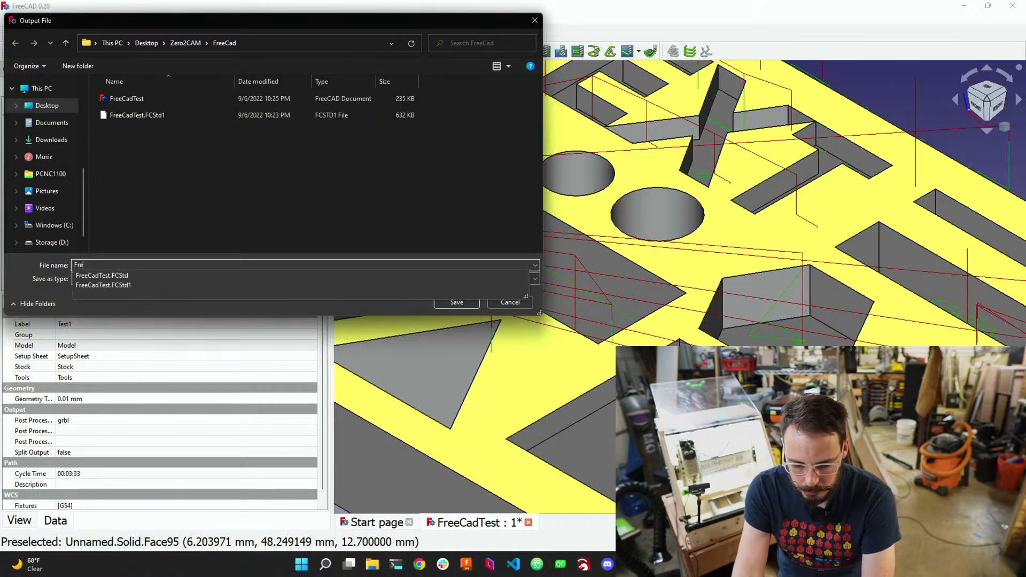
pyautogui.write('ecadTest')
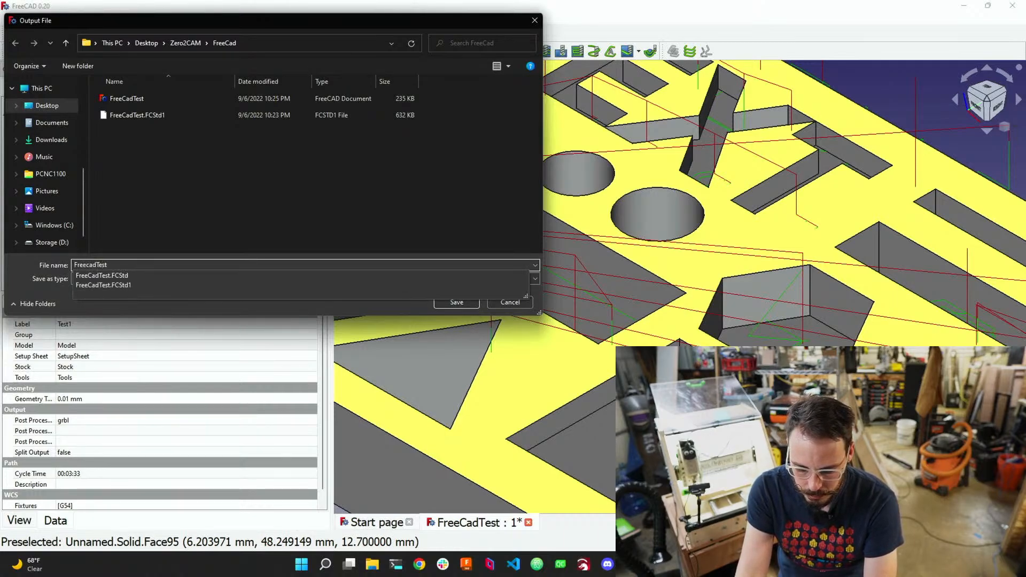
pyautogui.write('_code')
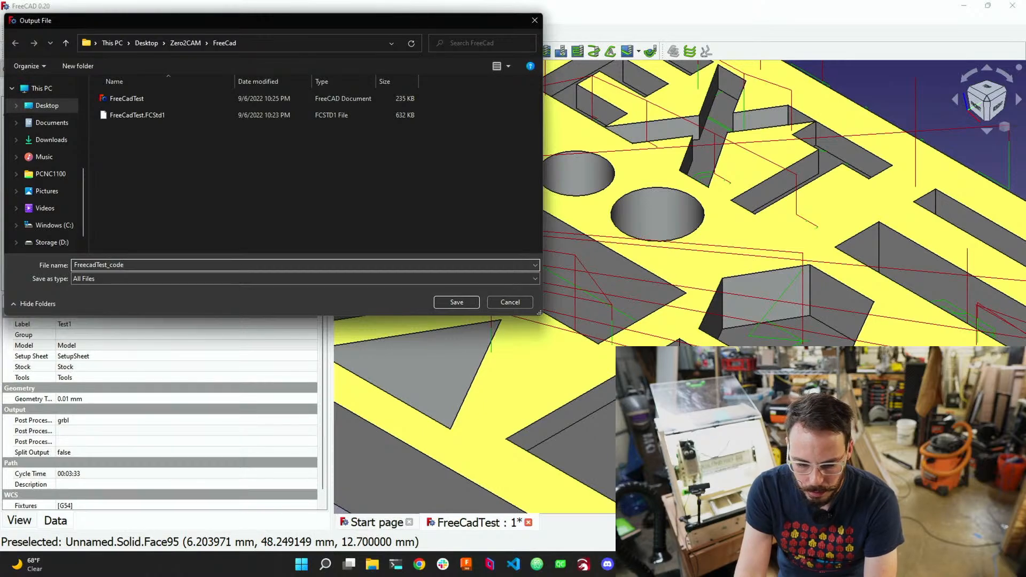
pyautogui.press('Return')
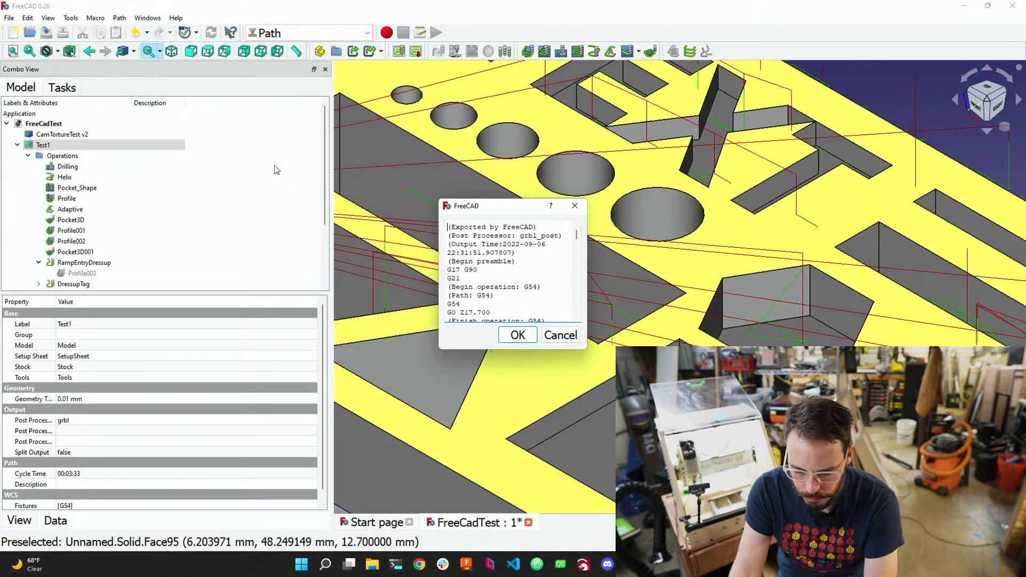
# Enlarge the G-code preview, review its preamble, drilling and helix sections, and accept the output
pyautogui.moveTo(493, 206); pyautogui.dragTo(249, 91)
pyautogui.moveTo(348, 240); pyautogui.dragTo(751, 473)
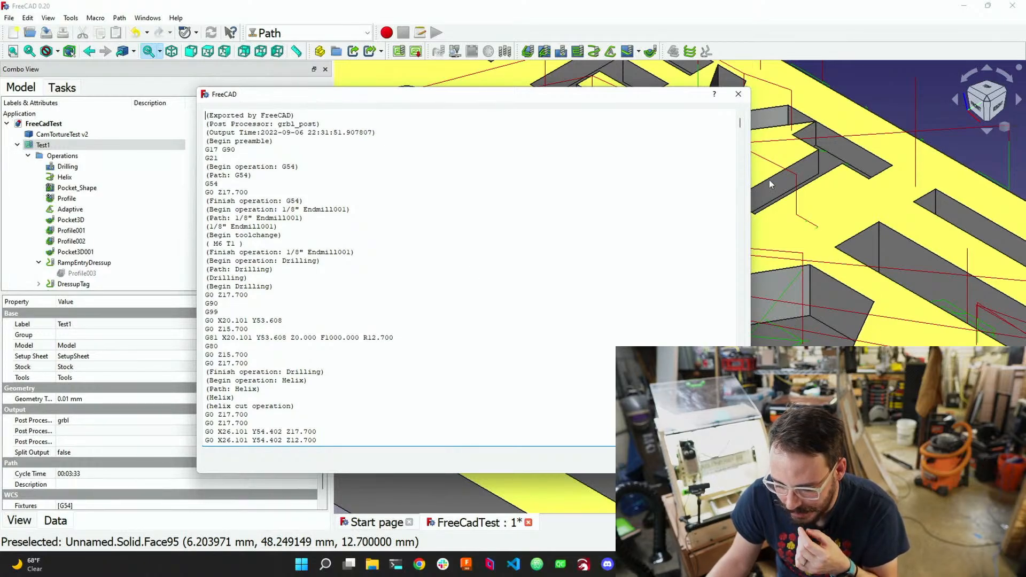
pyautogui.moveTo(610, 100); pyautogui.dragTo(673, 97)
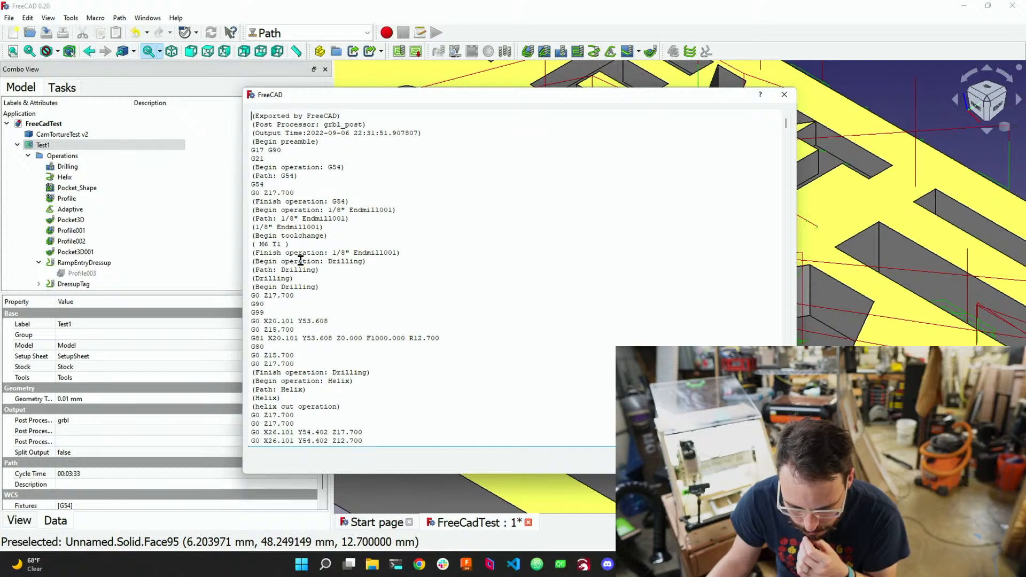
pyautogui.scroll(-5, 300, 260)
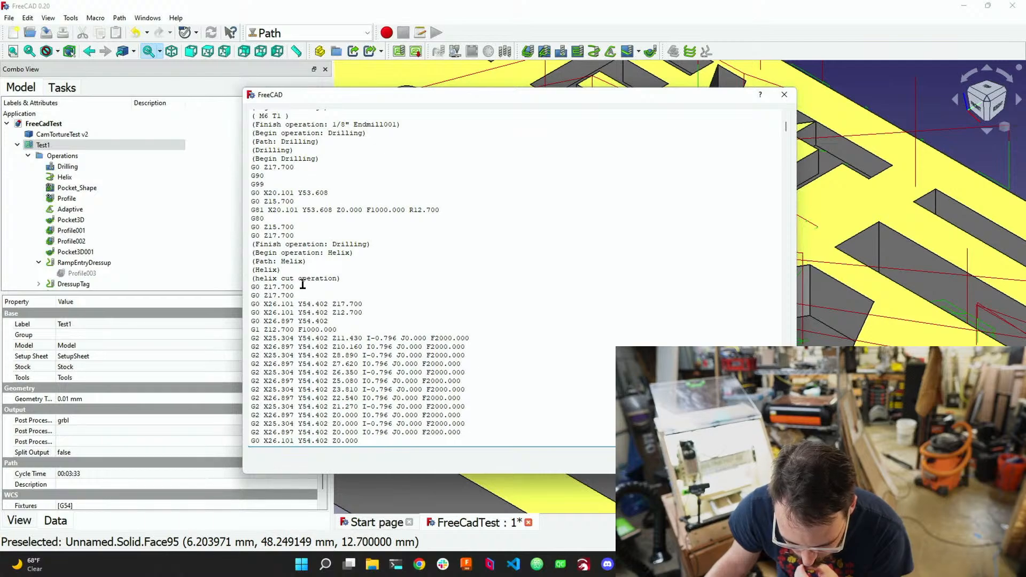
pyautogui.scroll(4, 302, 284)
pyautogui.scroll(2, 303, 284)
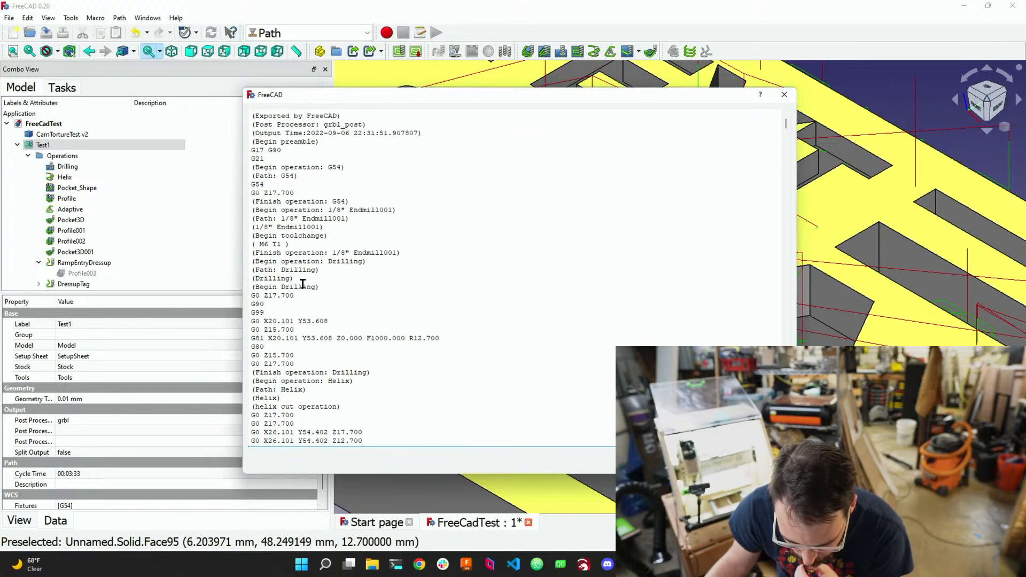
pyautogui.click(708, 460)
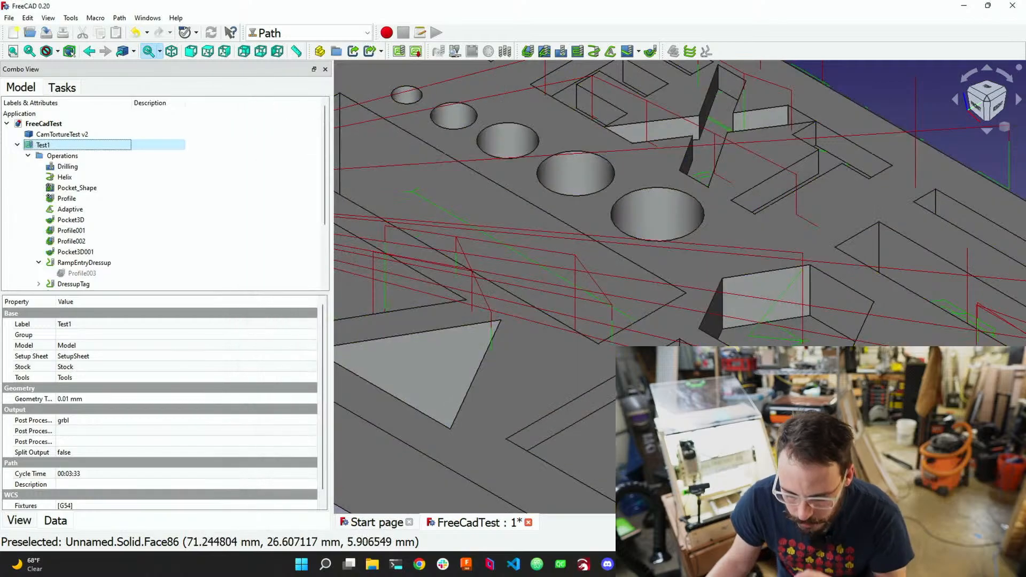
pyautogui.scroll(-4, 690, 374)
pyautogui.moveTo(689, 375); pyautogui.dragTo(695, 420, button='middle')
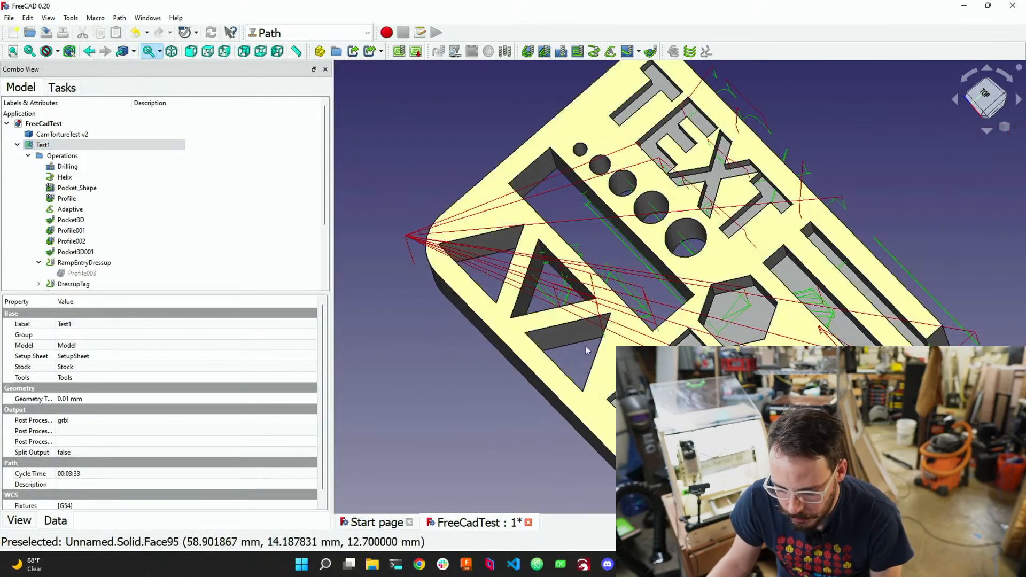
# Check the Helix operation's settings and close them without making changes
pyautogui.scroll(1, 551, 301)
pyautogui.scroll(-1, 550, 301)
pyautogui.moveTo(551, 301); pyautogui.dragTo(541, 266, button='middle')
pyautogui.scroll(2, 541, 265)
pyautogui.scroll(-3, 541, 265)
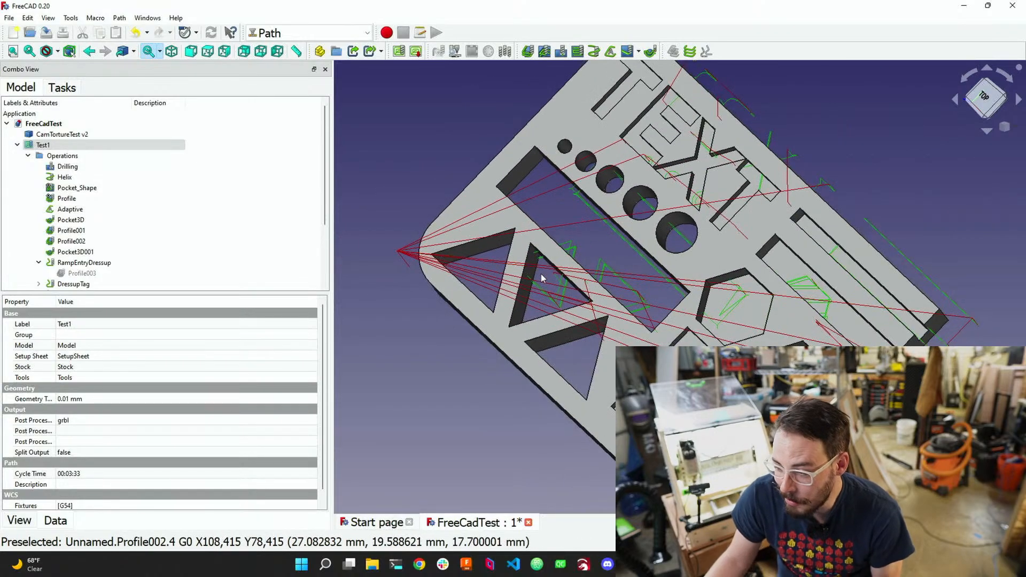
pyautogui.scroll(2, 541, 274)
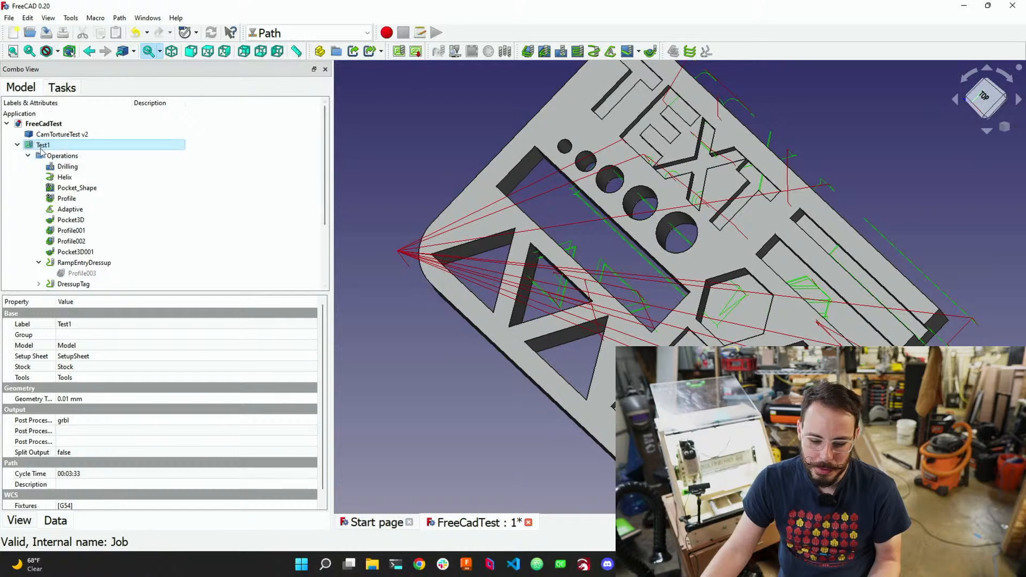
pyautogui.doubleClick(61, 180)
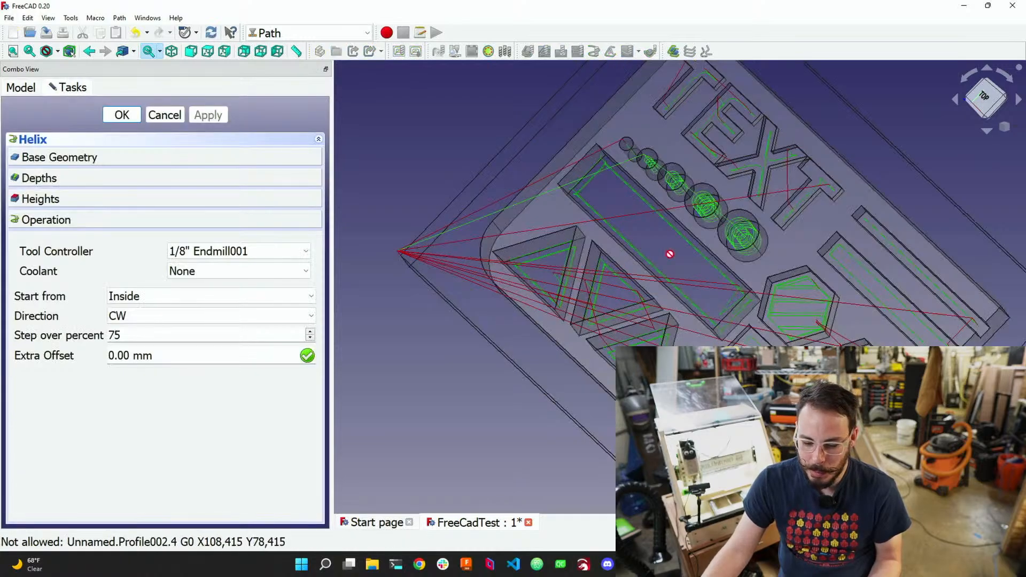
pyautogui.click(167, 118)
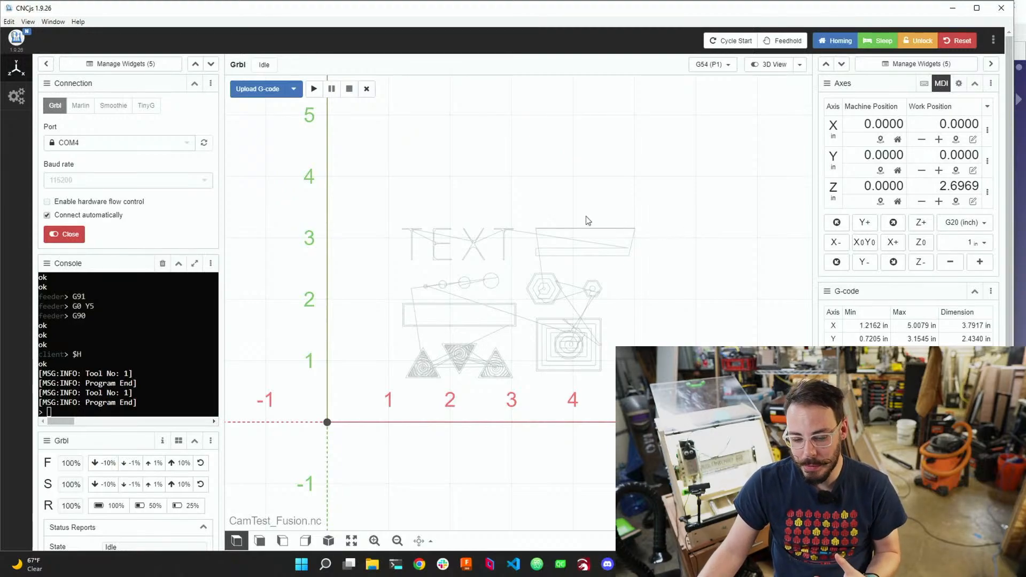
# Switch to CNCjs and examine the CamTest_Fusion.nc toolpaths from above and in the angled 3D view
pyautogui.scroll(2, 608, 268)
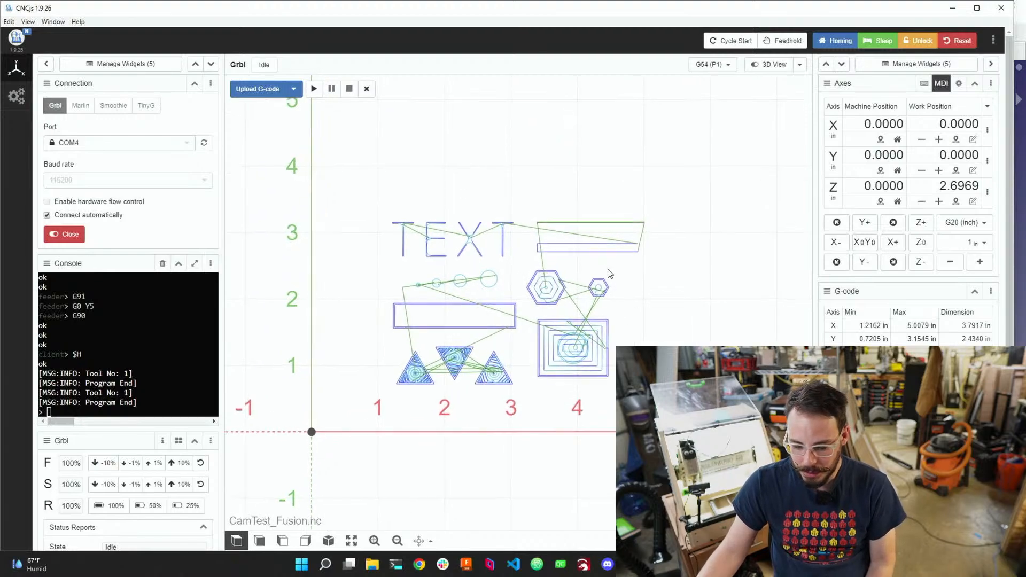
pyautogui.scroll(3, 607, 280)
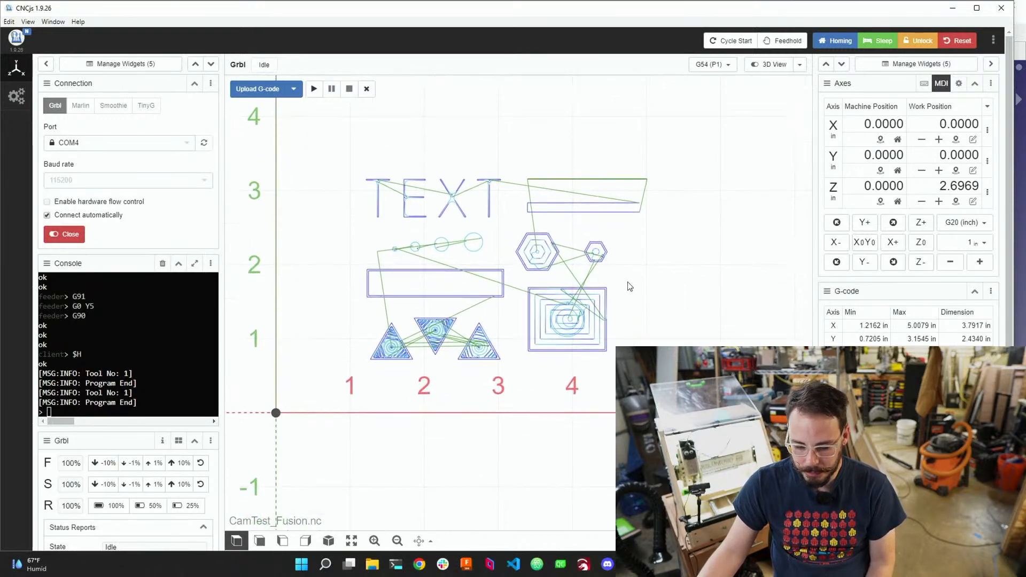
pyautogui.moveTo(677, 294); pyautogui.dragTo(695, 280)
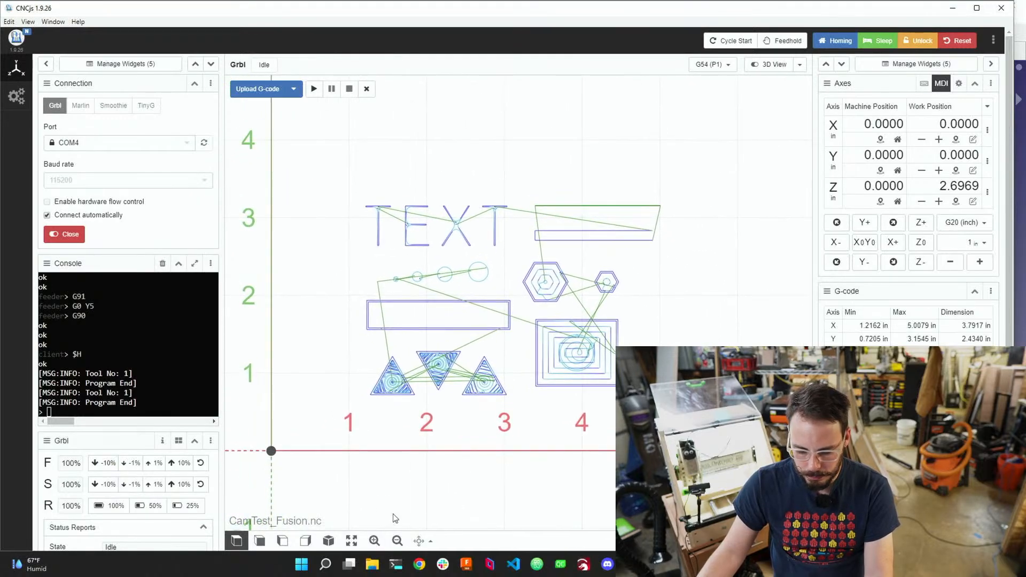
pyautogui.click(327, 542)
pyautogui.scroll(5, 517, 371)
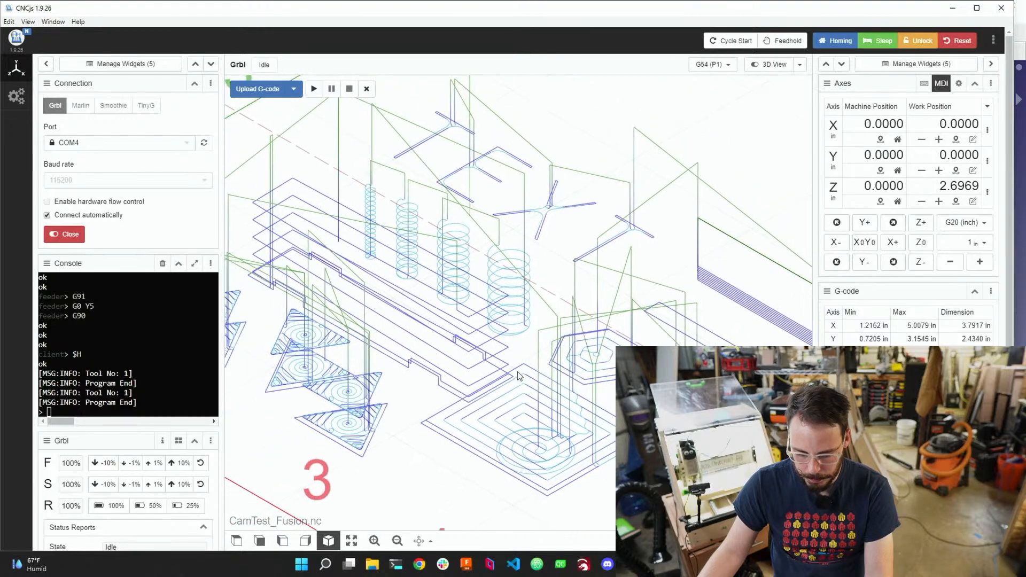
pyautogui.scroll(-5, 521, 376)
pyautogui.moveTo(522, 377); pyautogui.dragTo(546, 346)
pyautogui.scroll(4, 604, 372)
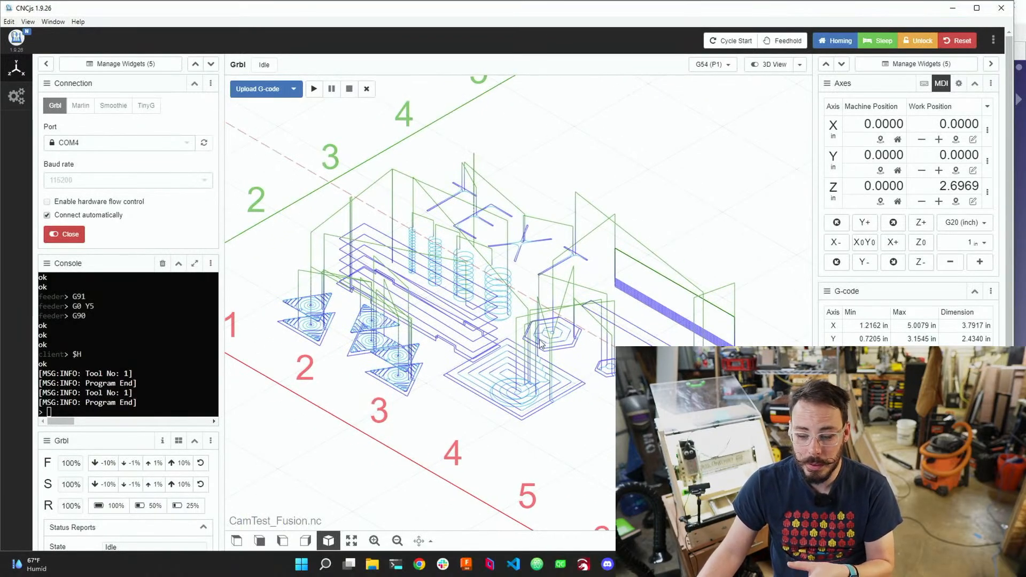
# Switch back to FreeCAD, hide the CamTortureTest v2 model and inspect its toolpaths from an angle
pyautogui.hotkey('alt', 'Tab')
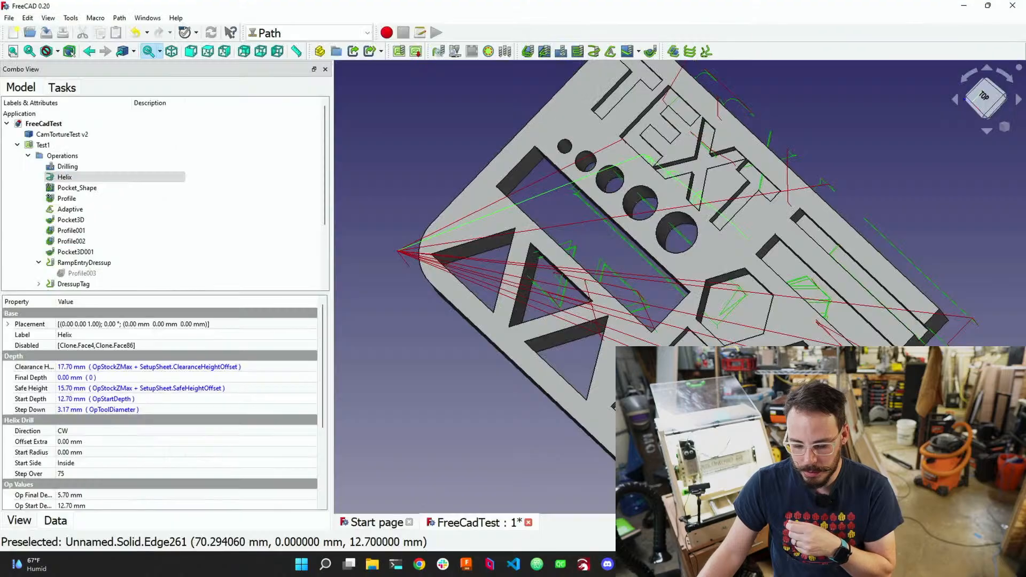
pyautogui.rightClick(60, 135)
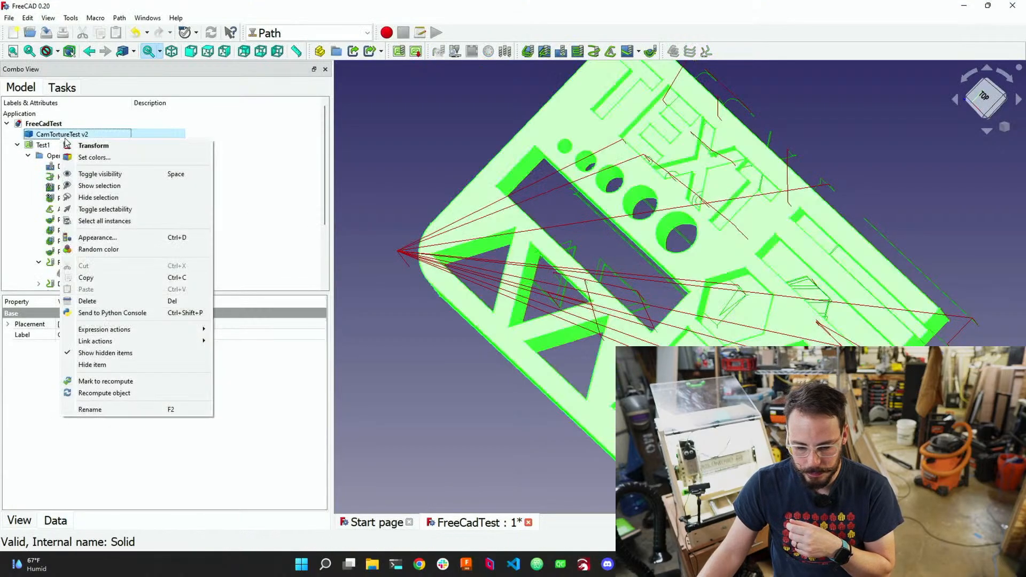
pyautogui.click(98, 198)
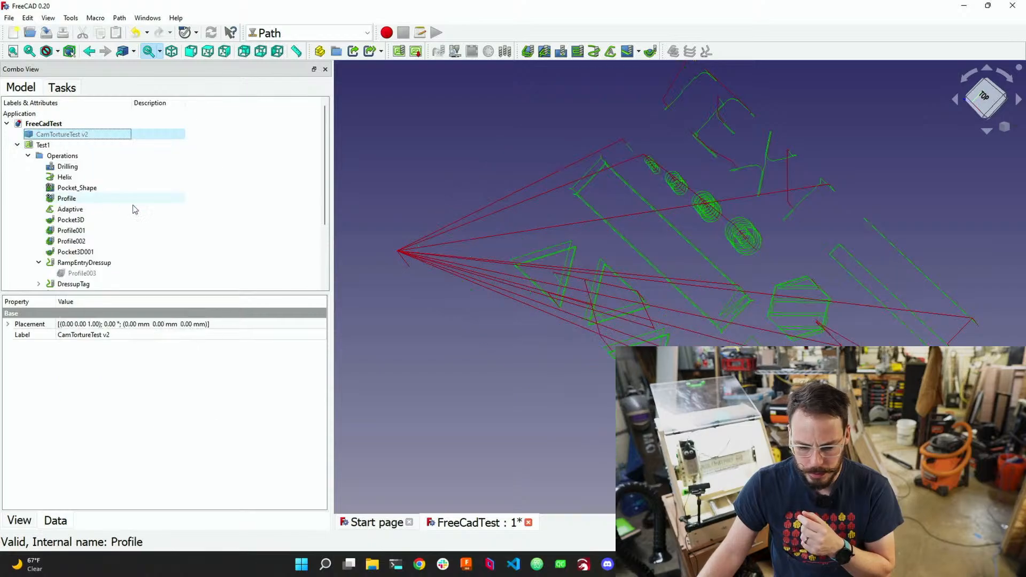
pyautogui.rightClick(558, 345)
pyautogui.click(560, 356)
pyautogui.moveTo(561, 356); pyautogui.dragTo(625, 310)
pyautogui.moveTo(524, 258); pyautogui.dragTo(613, 289)
pyautogui.scroll(3, 641, 305)
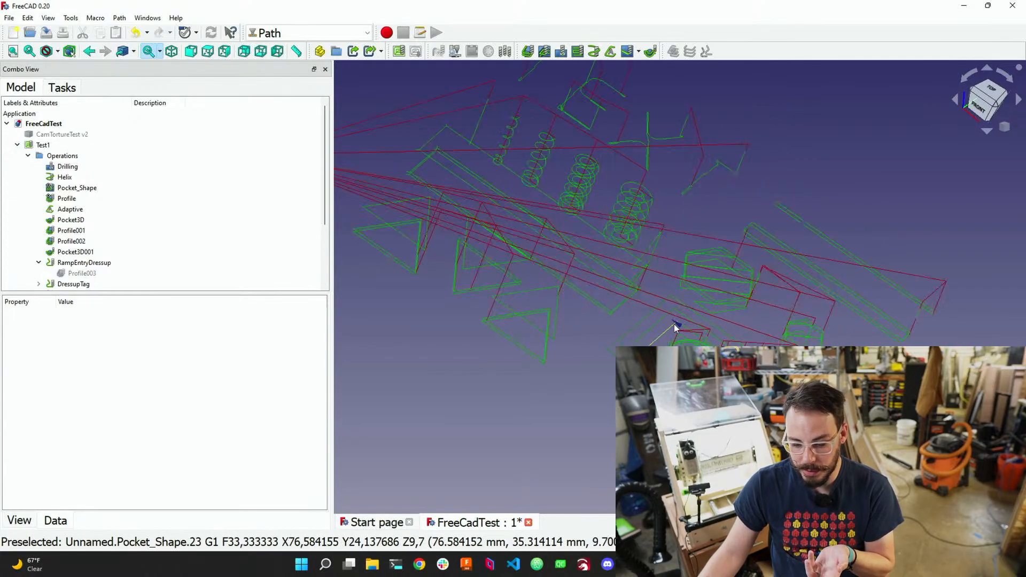
pyautogui.moveTo(676, 326); pyautogui.dragTo(640, 341)
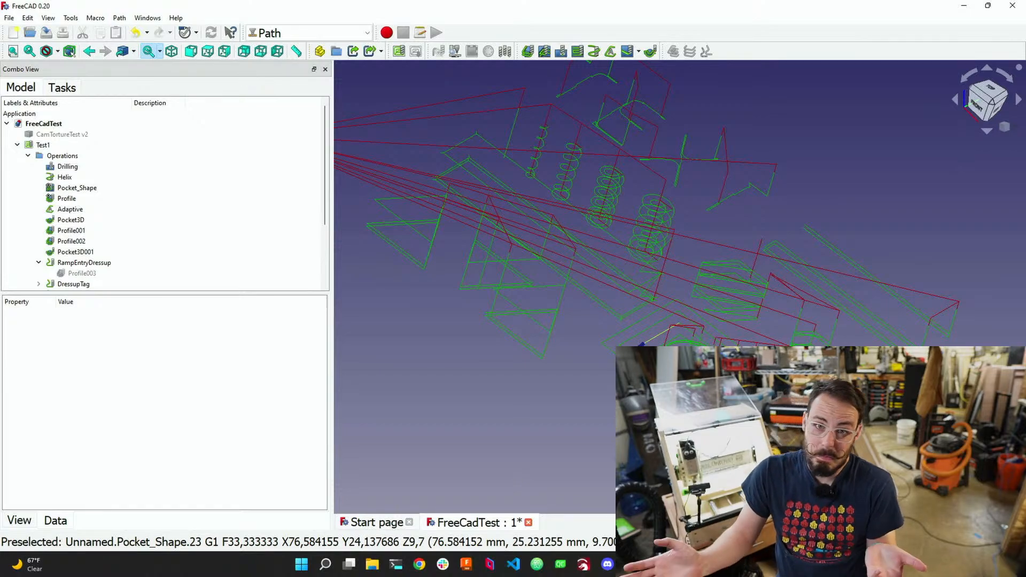
# Switch to CNCjs and load the FreecadTest_code file from the FreeCad folder, showing its whole toolpath
pyautogui.hotkey('alt', 'Tab')
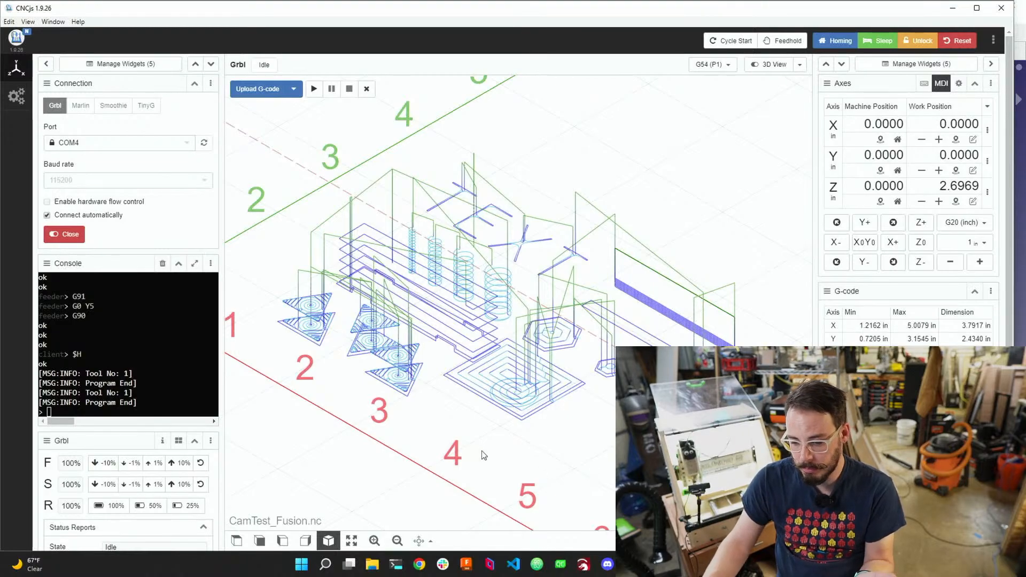
pyautogui.click(266, 90)
pyautogui.doubleClick(130, 103)
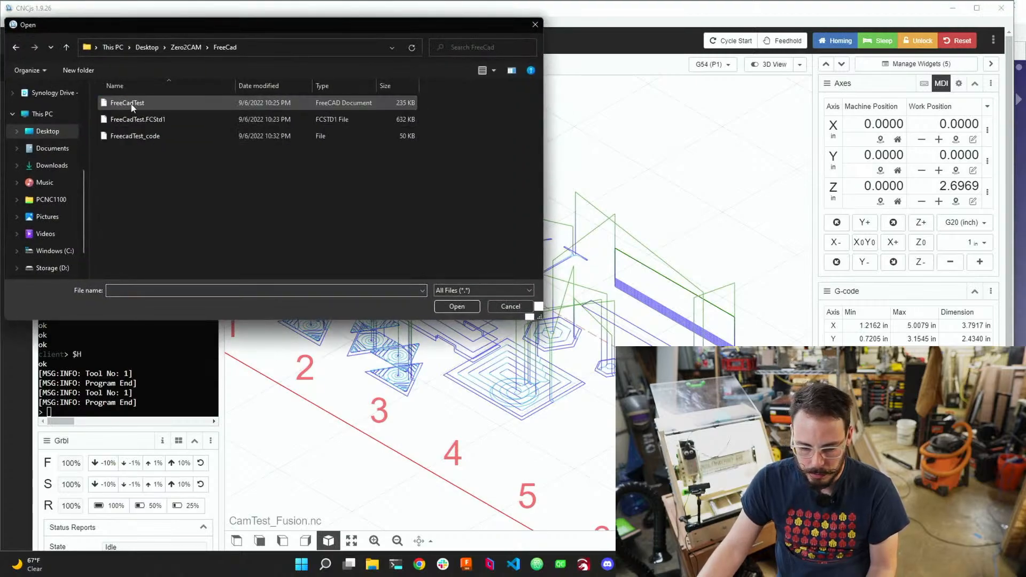
pyautogui.click(171, 137)
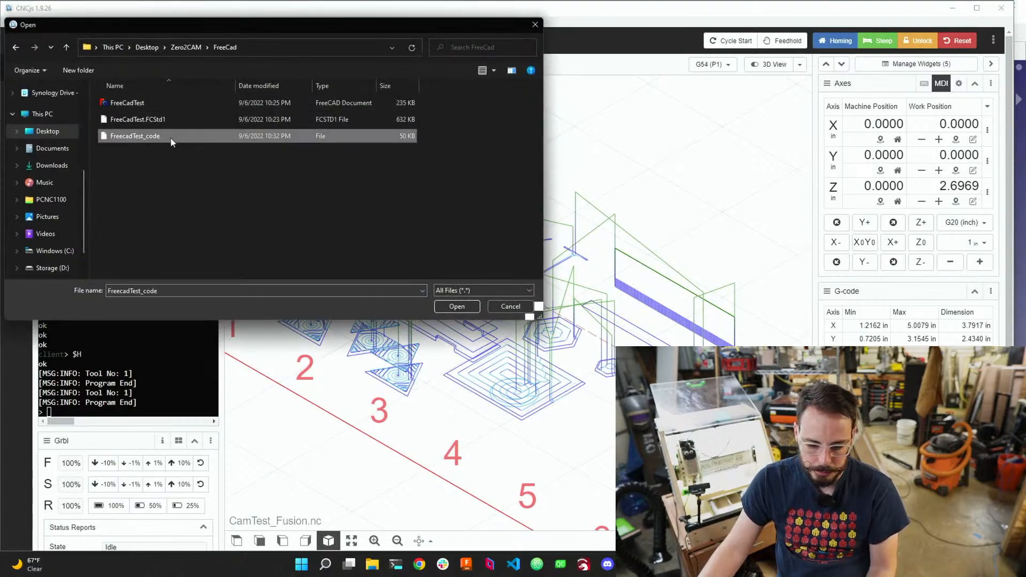
pyautogui.click(457, 307)
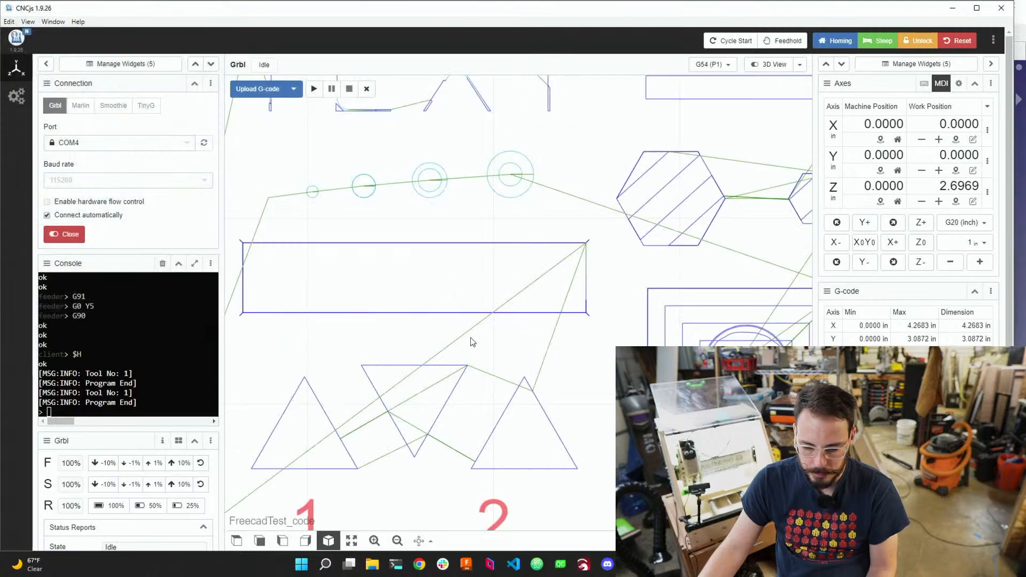
pyautogui.scroll(-2, 471, 337)
pyautogui.scroll(-2, 469, 340)
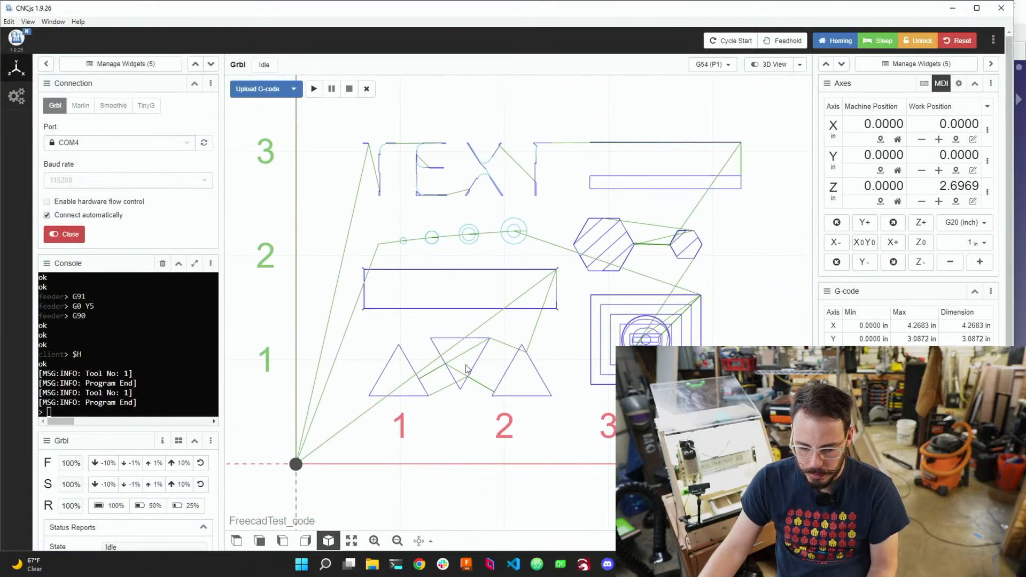
pyautogui.scroll(2, 387, 158)
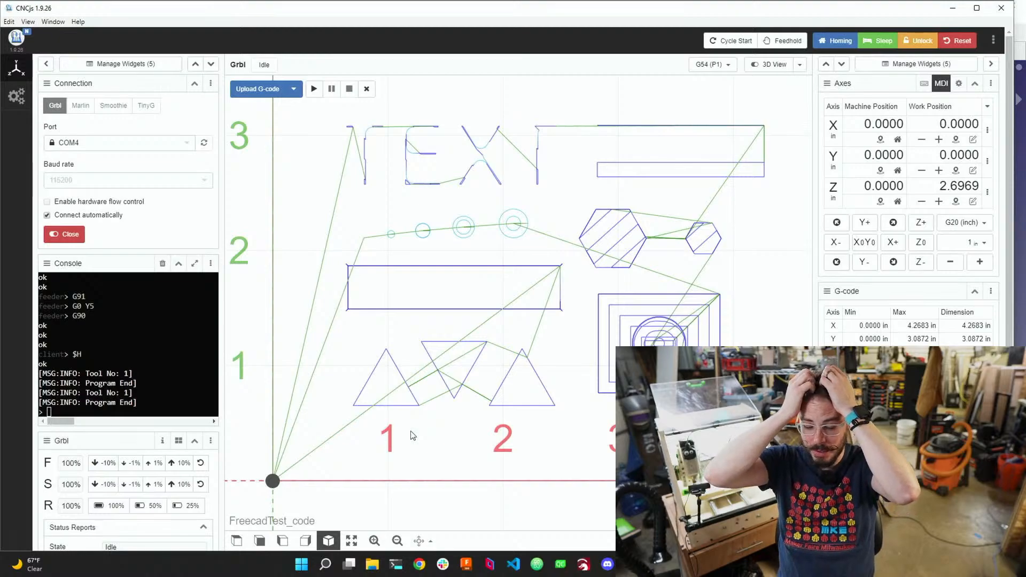
# Switch to FreeCAD and review the depth, drill and path properties of the Drilling operation
pyautogui.hotkey('alt', 'Tab')
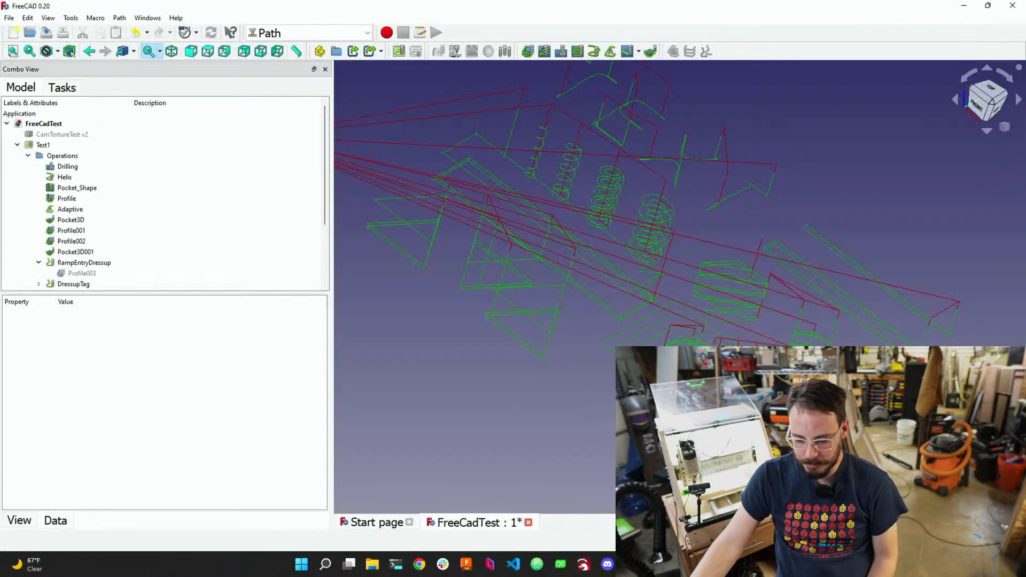
pyautogui.scroll(2, 767, 314)
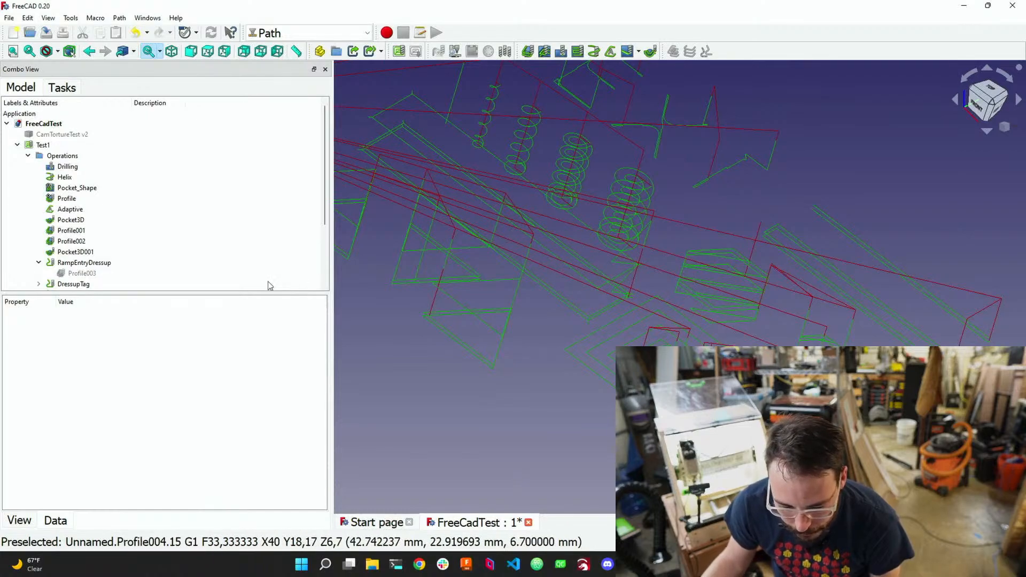
pyautogui.click(62, 156)
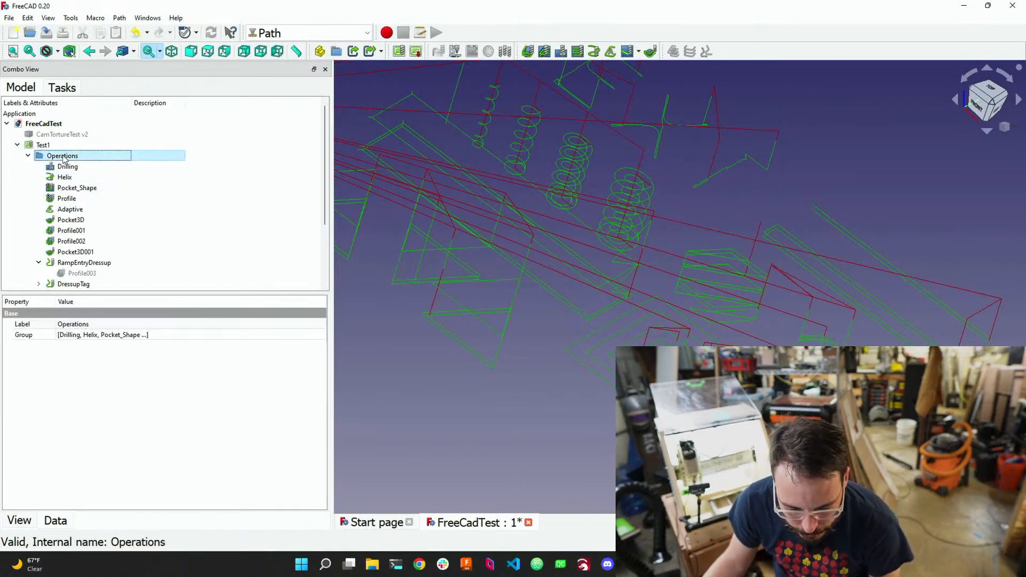
pyautogui.click(63, 156)
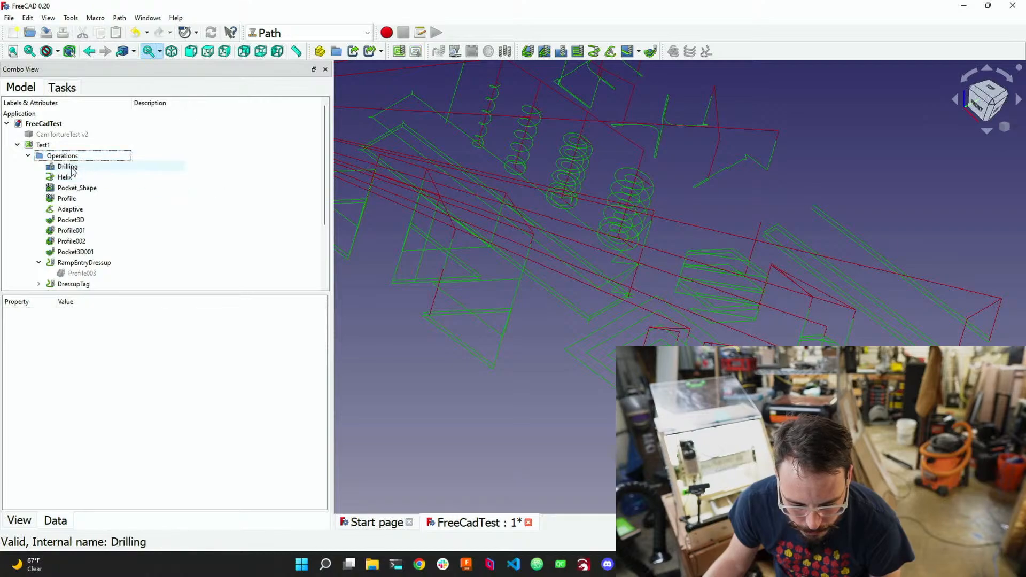
pyautogui.click(70, 167)
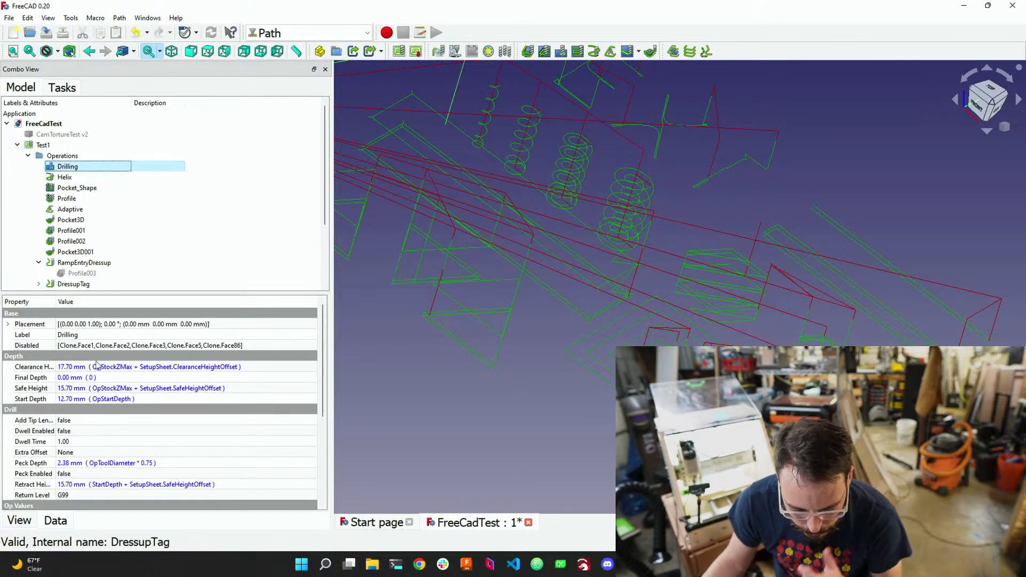
pyautogui.scroll(-5, 107, 401)
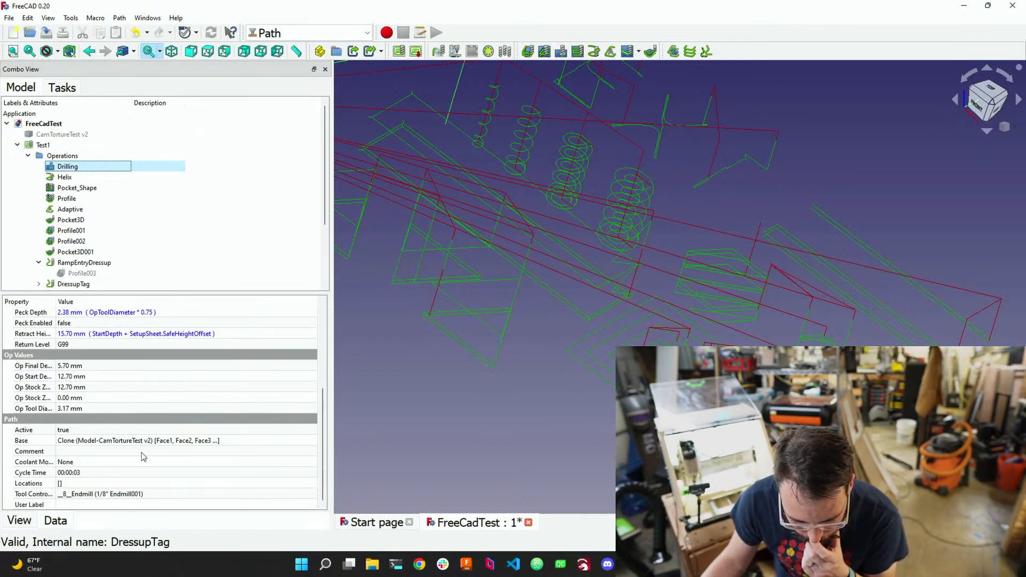
pyautogui.scroll(6, 164, 448)
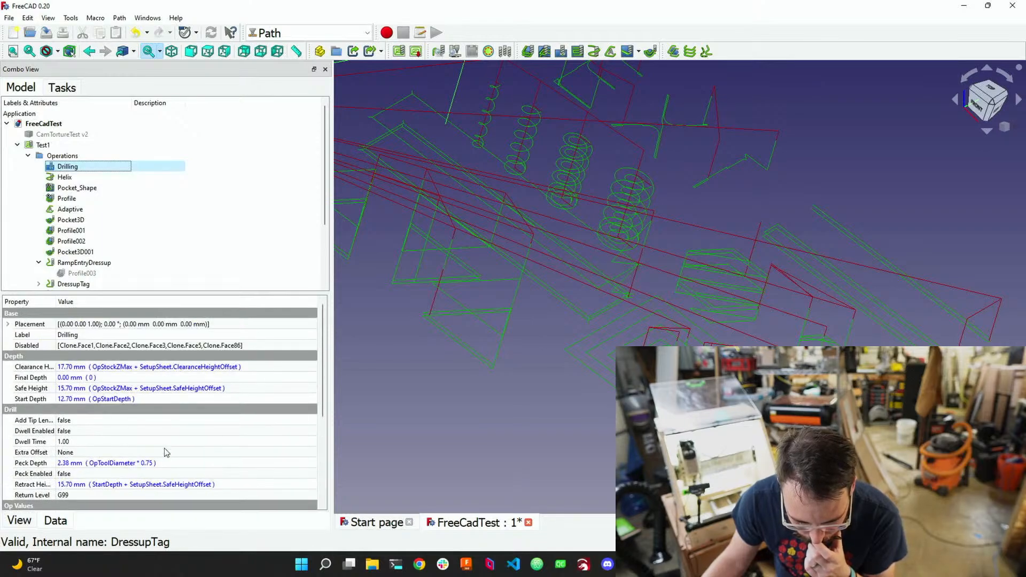
# Check the Drilling operation's heights, depths, base location and base geometry, and close it without changes
pyautogui.doubleClick(67, 168)
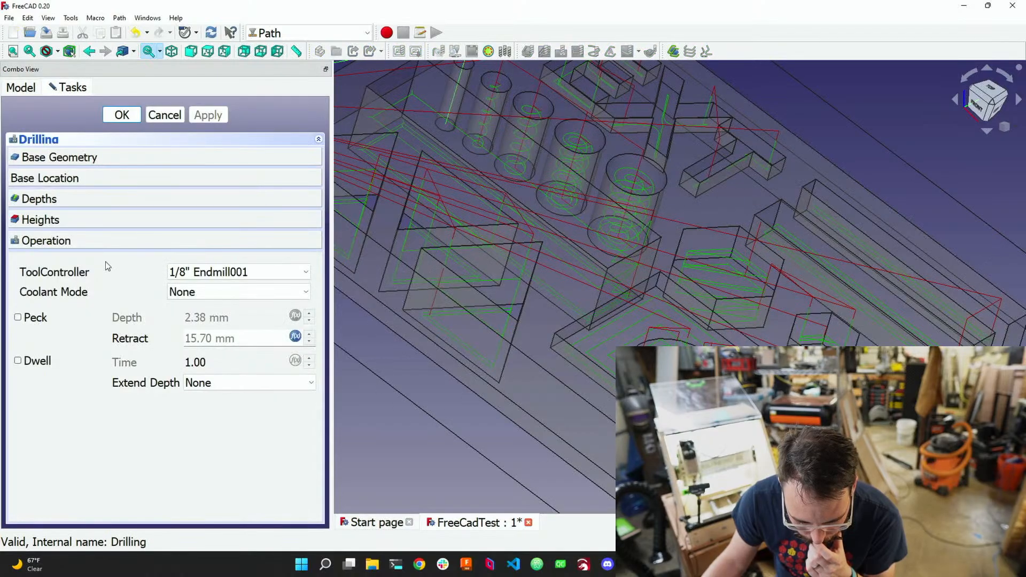
pyautogui.click(89, 220)
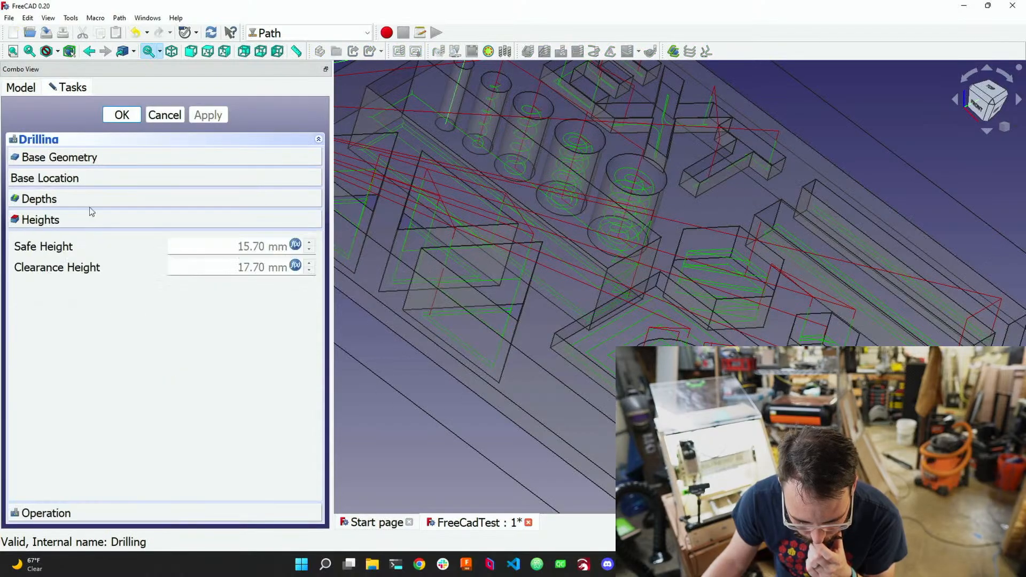
pyautogui.click(89, 200)
pyautogui.click(90, 180)
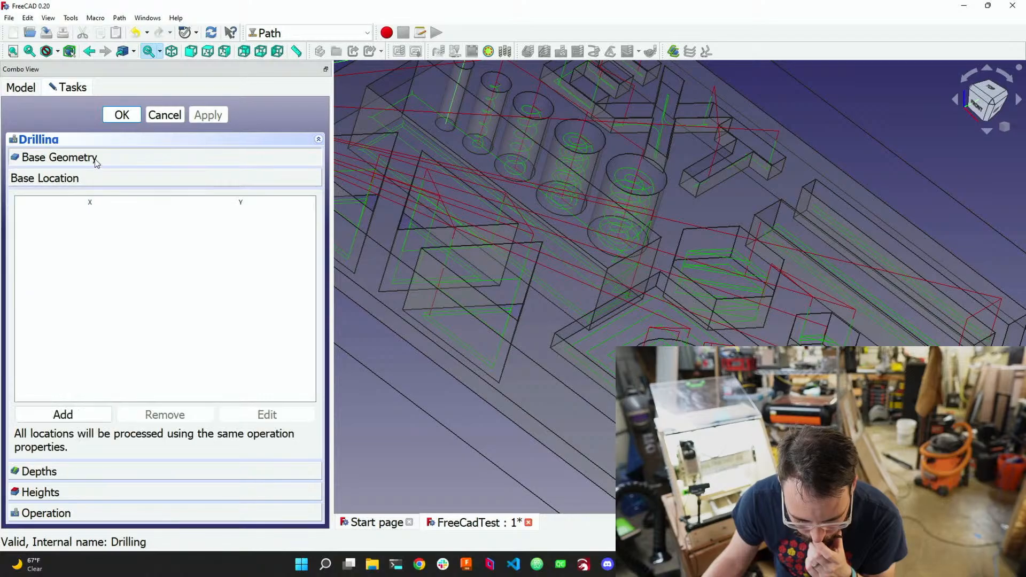
pyautogui.click(96, 160)
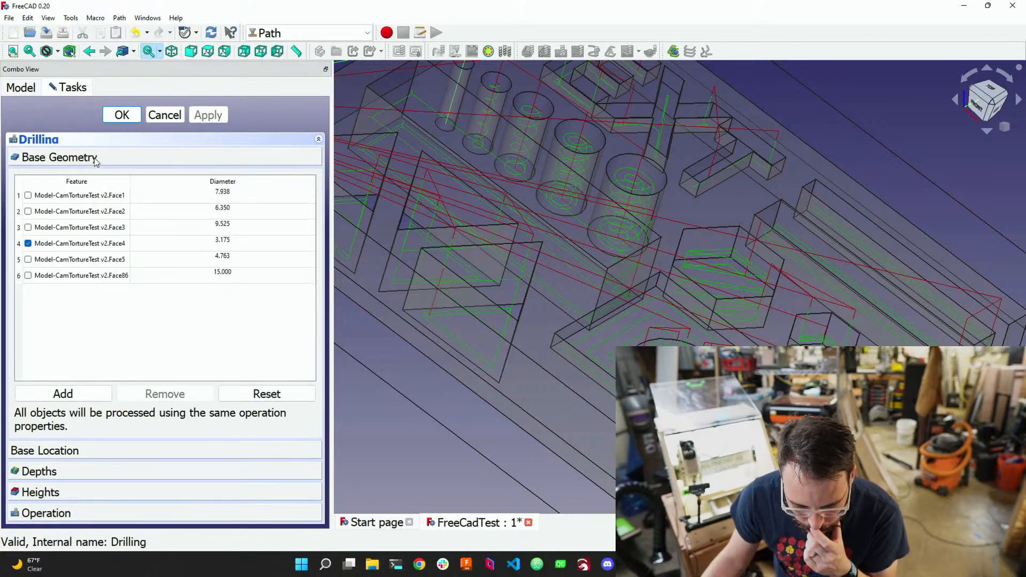
pyautogui.click(155, 115)
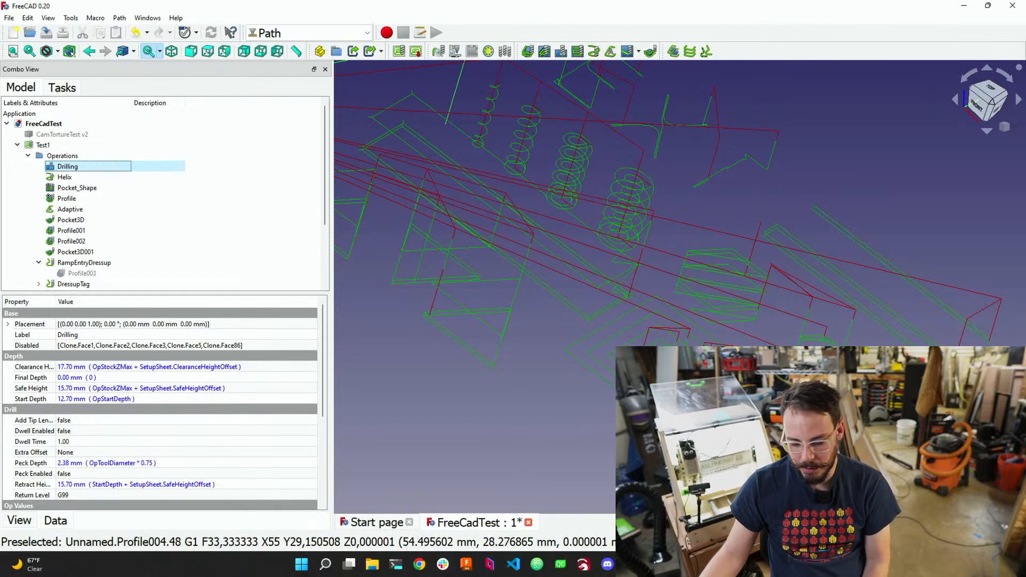
# Switch to CNCjs and jog the machine 1 inch in the positive X direction
pyautogui.hotkey('alt', 'Tab')
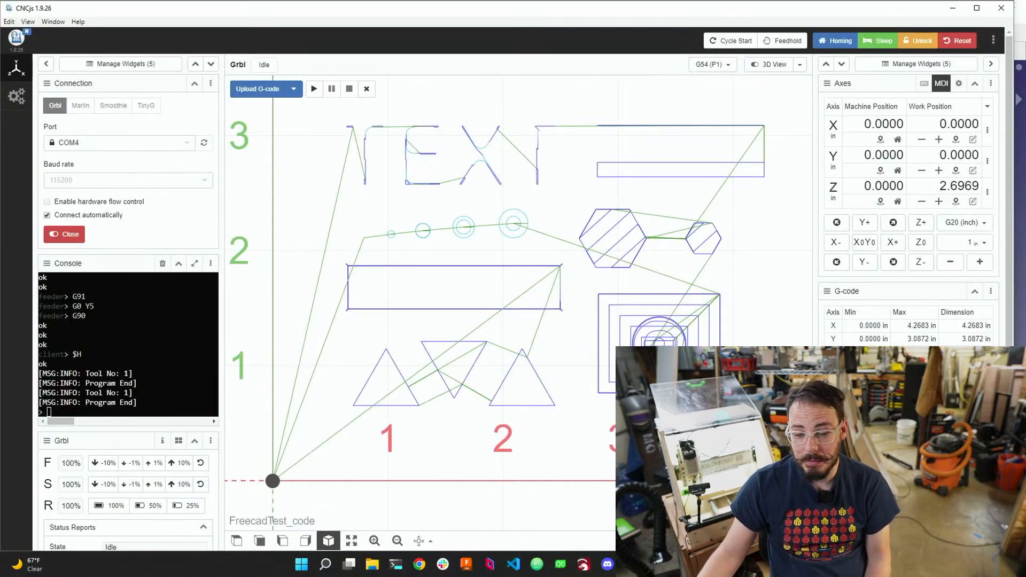
pyautogui.scroll(2, 497, 299)
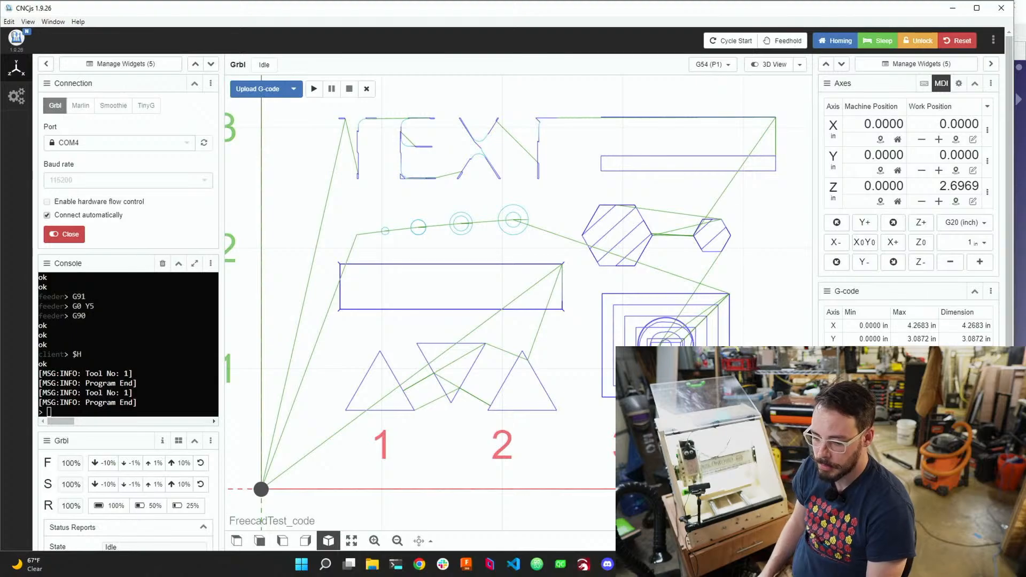
pyautogui.click(905, 244)
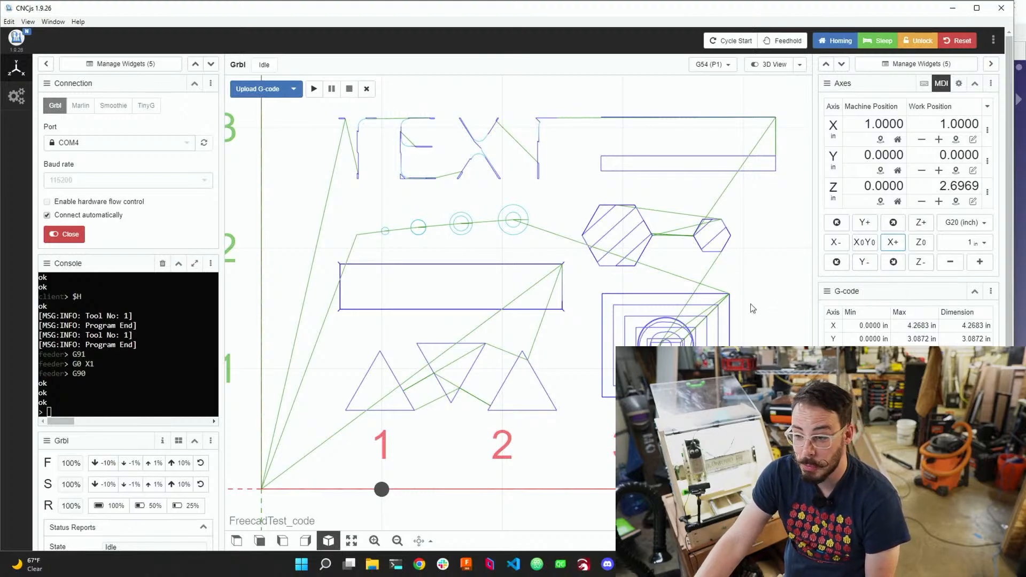
# Switch to FreeCAD and look through the Path commands and the options for the Operations group and Pocket_Shape
pyautogui.hotkey('alt', 'Tab')
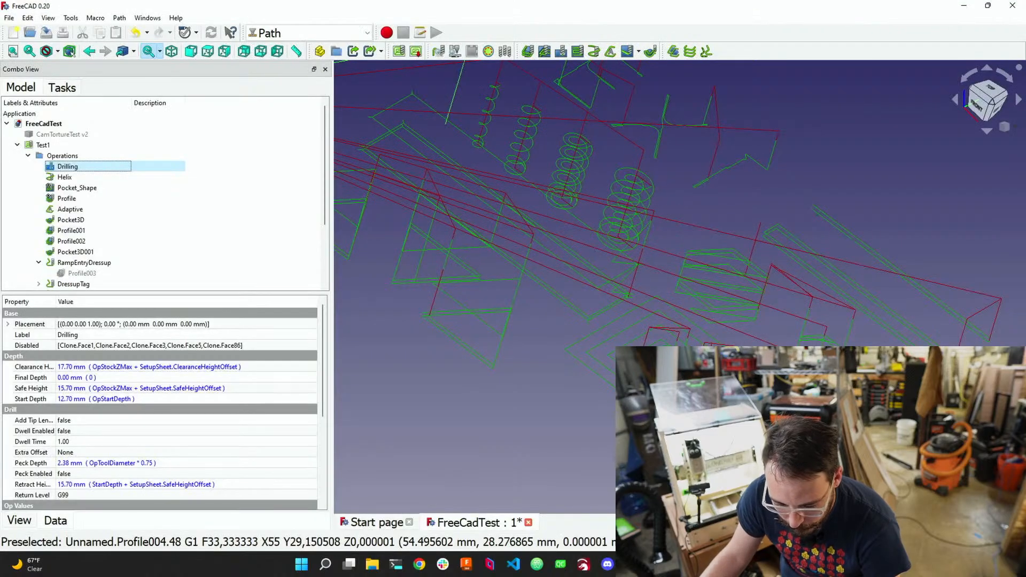
pyautogui.click(54, 157)
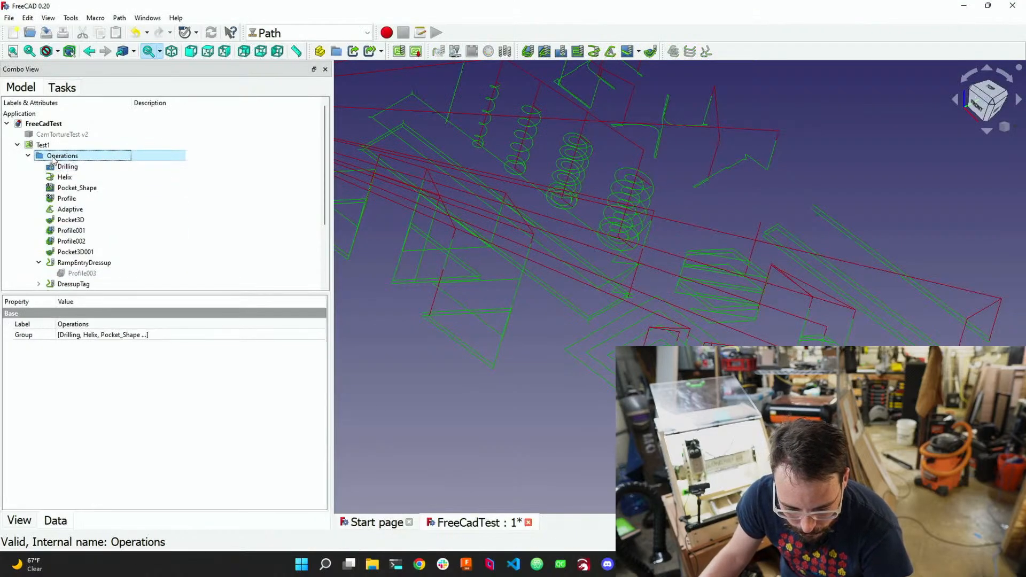
pyautogui.rightClick(54, 156)
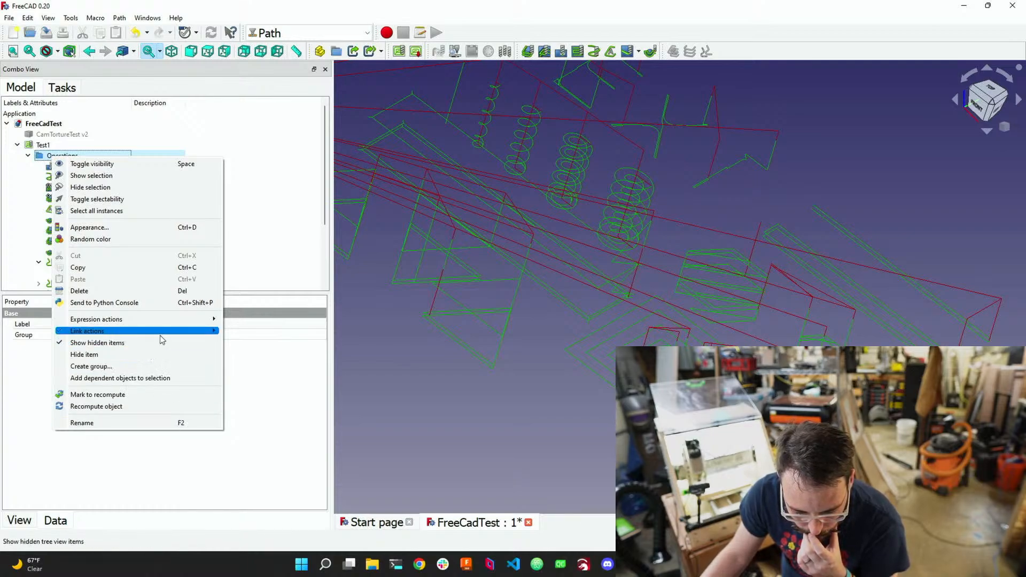
pyautogui.click(530, 21)
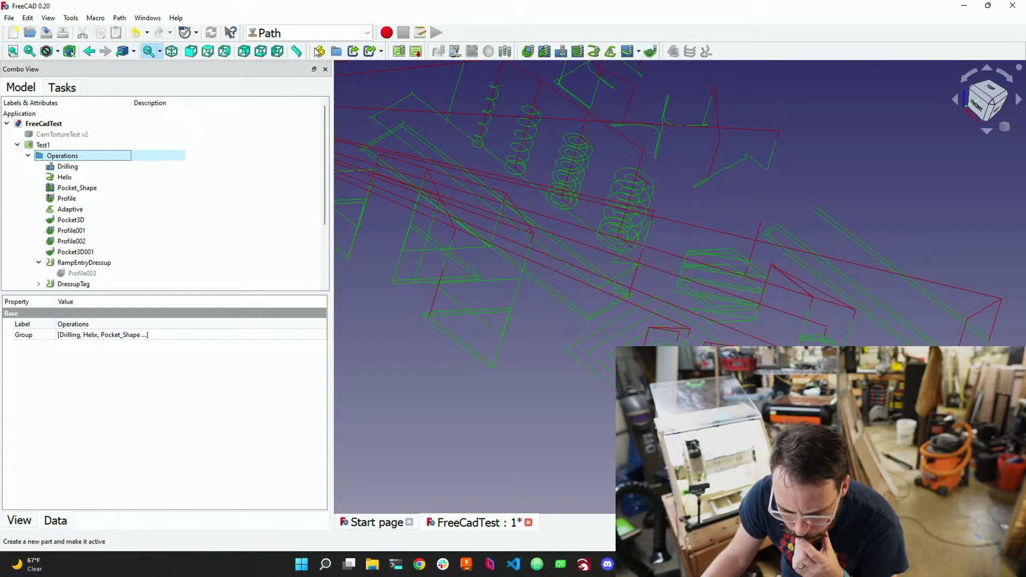
pyautogui.click(120, 18)
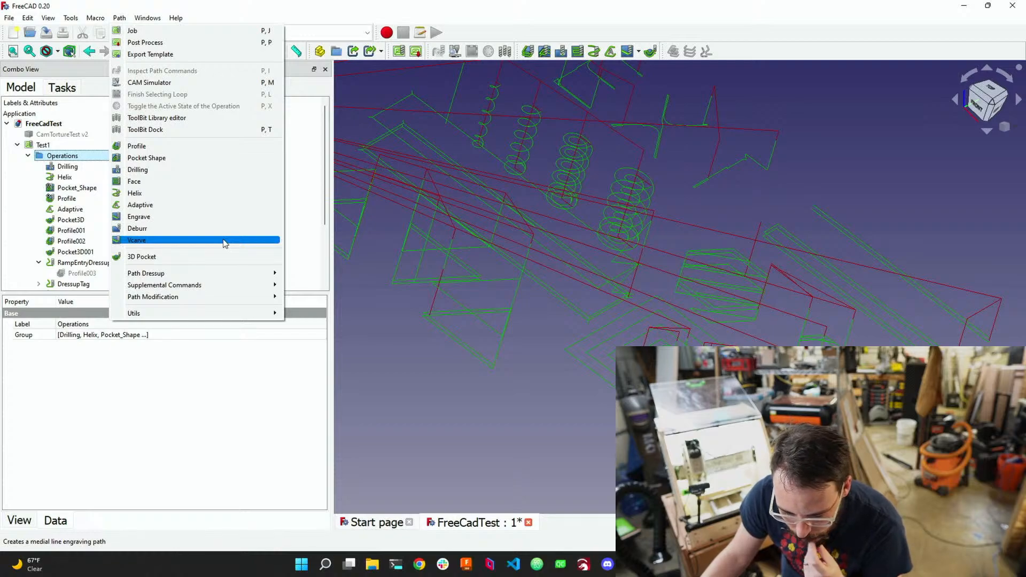
pyautogui.click(638, 52)
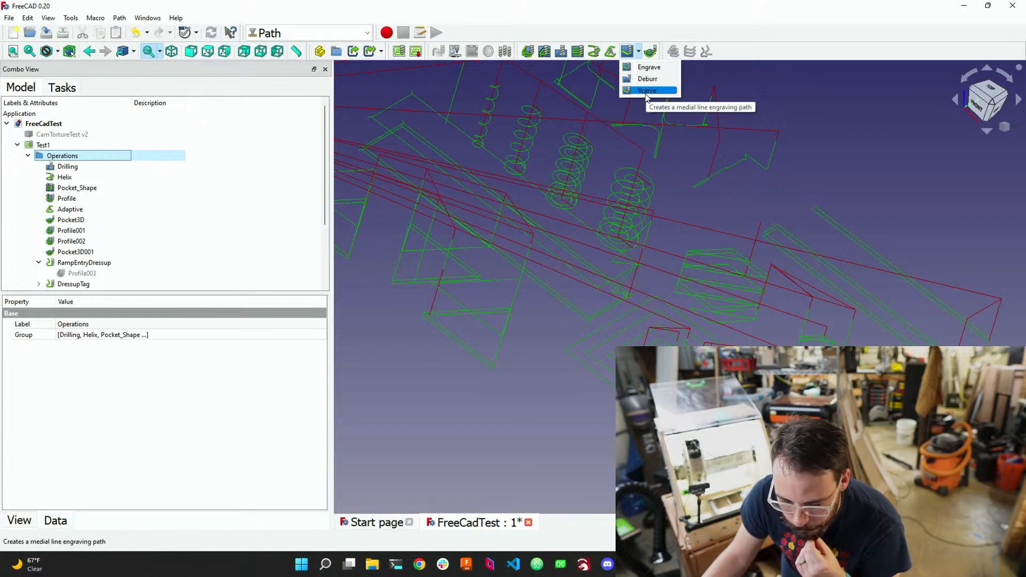
pyautogui.click(120, 19)
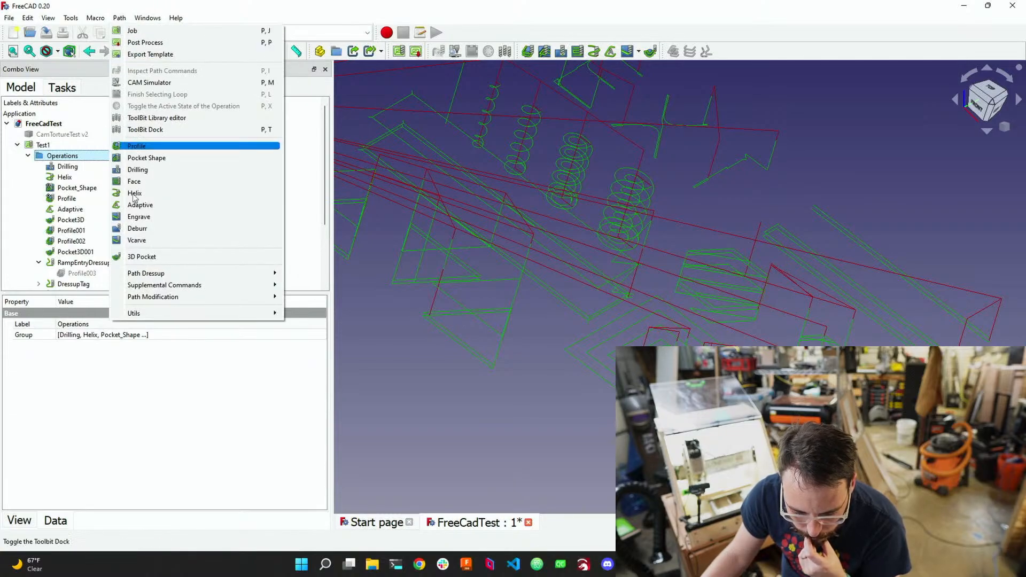
pyautogui.moveTo(153, 301)
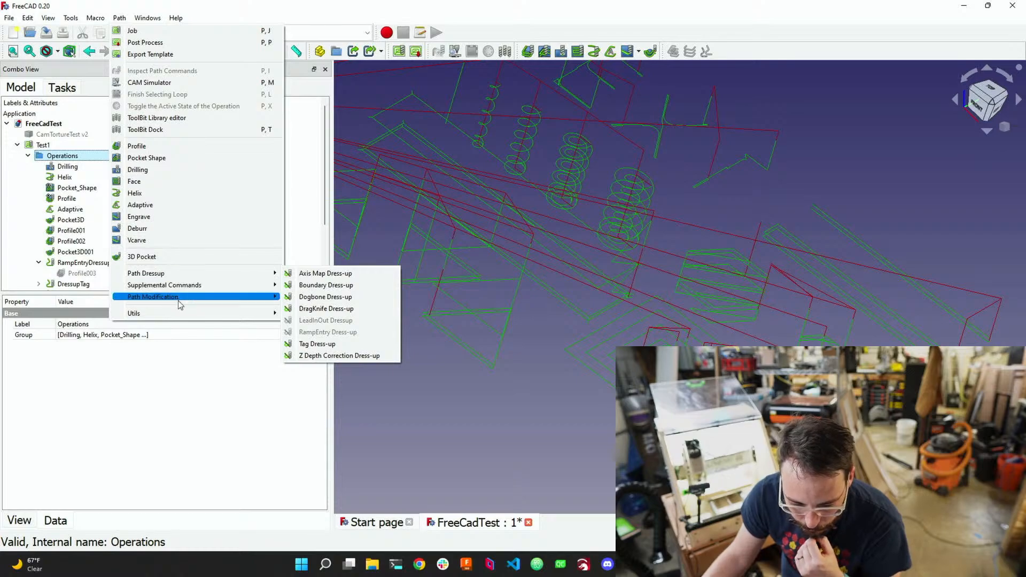
pyautogui.moveTo(203, 314)
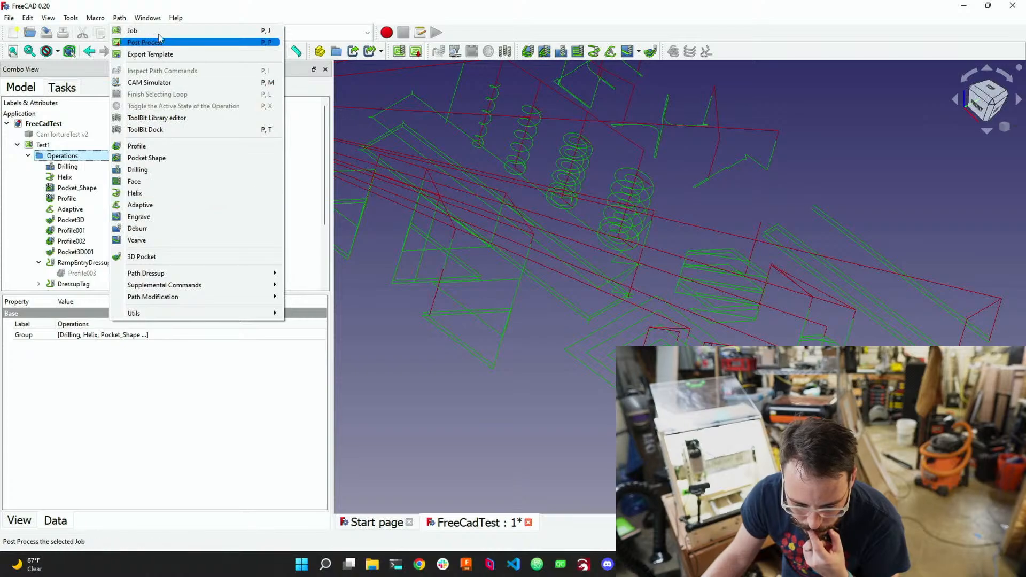
pyautogui.moveTo(70, 20)
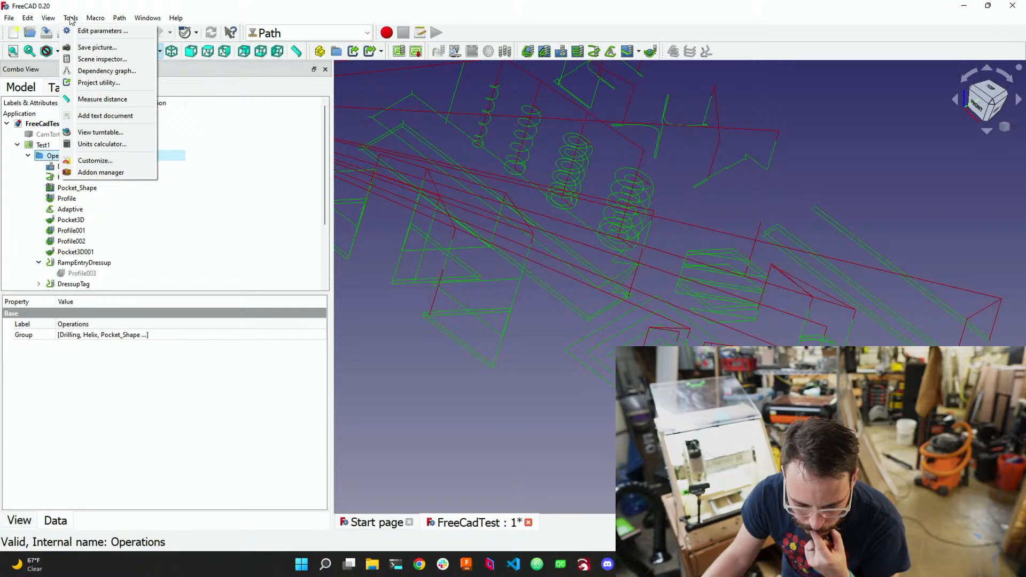
pyautogui.click(230, 11)
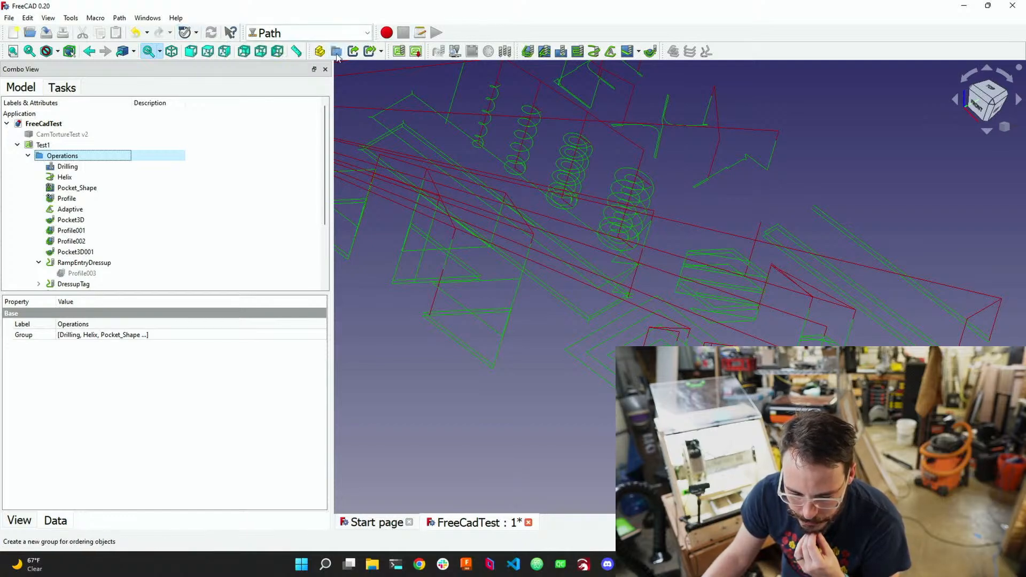
pyautogui.rightClick(75, 190)
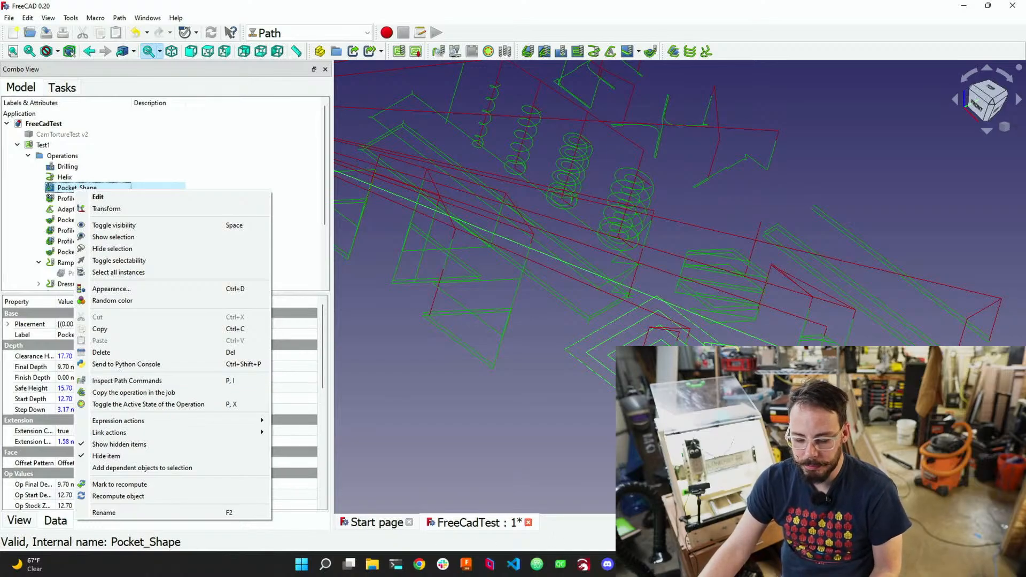
pyautogui.press('Escape')
pyautogui.hotkey('alt', 'Tab')
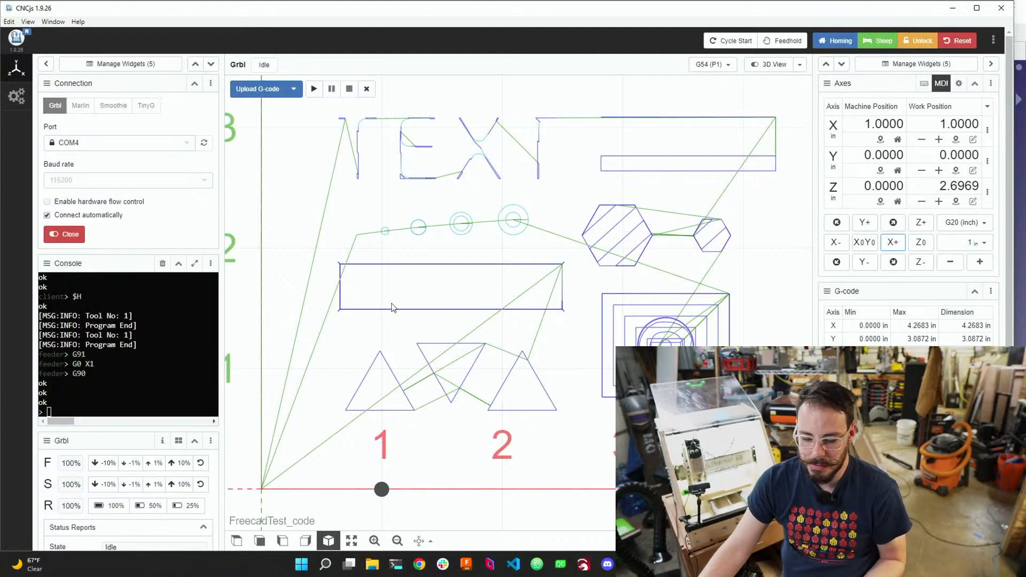
pyautogui.hotkey('alt', 'Tab')
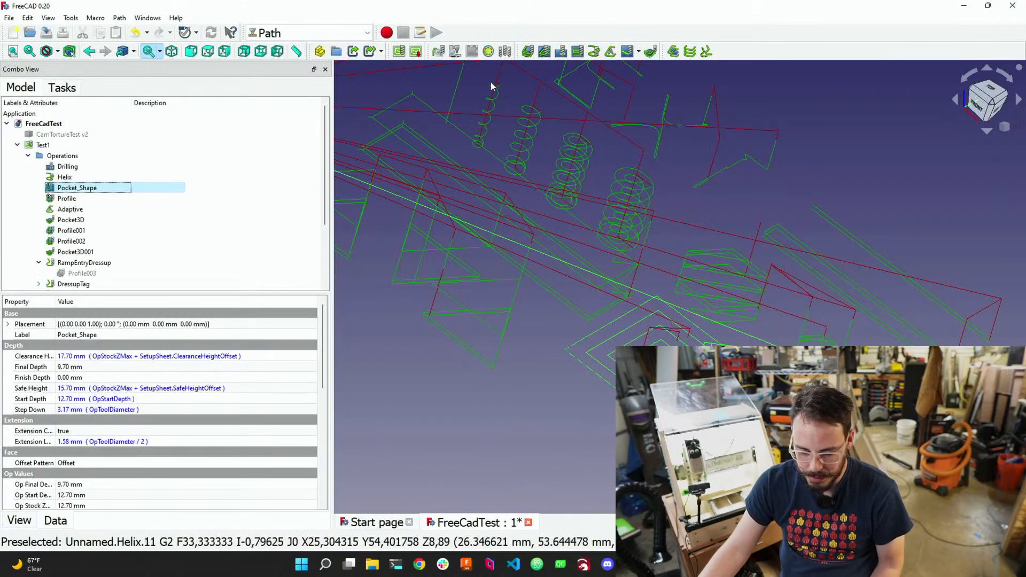
# Run the CAM simulation of the Test1 job with all operations enabled, check the cut result, and stop it
pyautogui.click(471, 51)
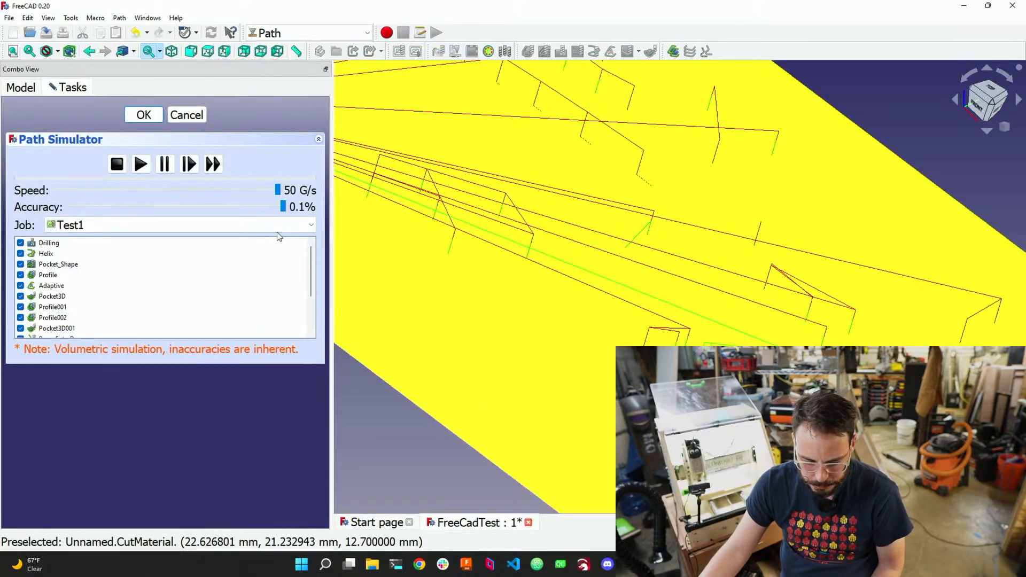
pyautogui.scroll(-1, 152, 293)
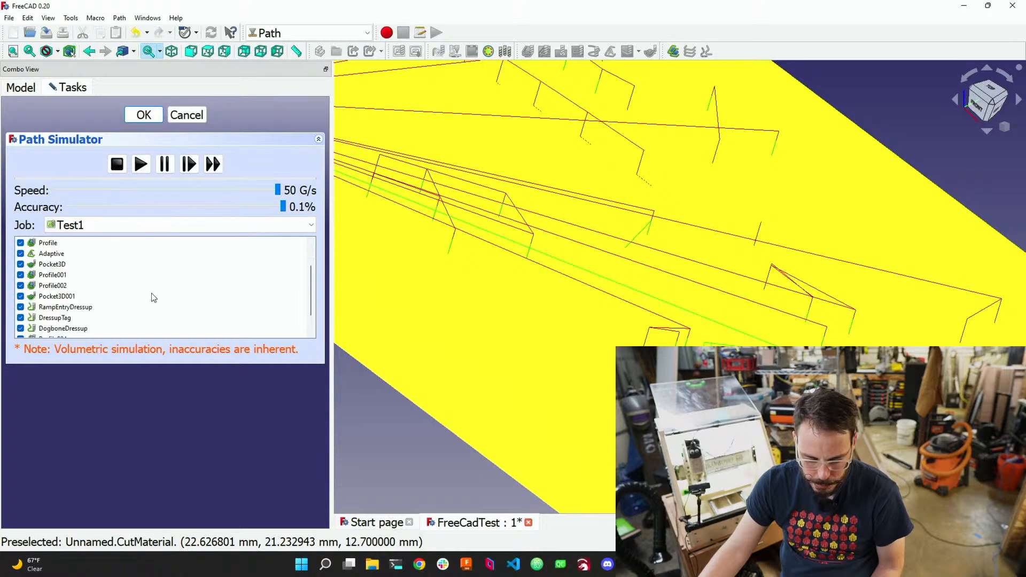
pyautogui.scroll(-1, 151, 293)
pyautogui.click(141, 163)
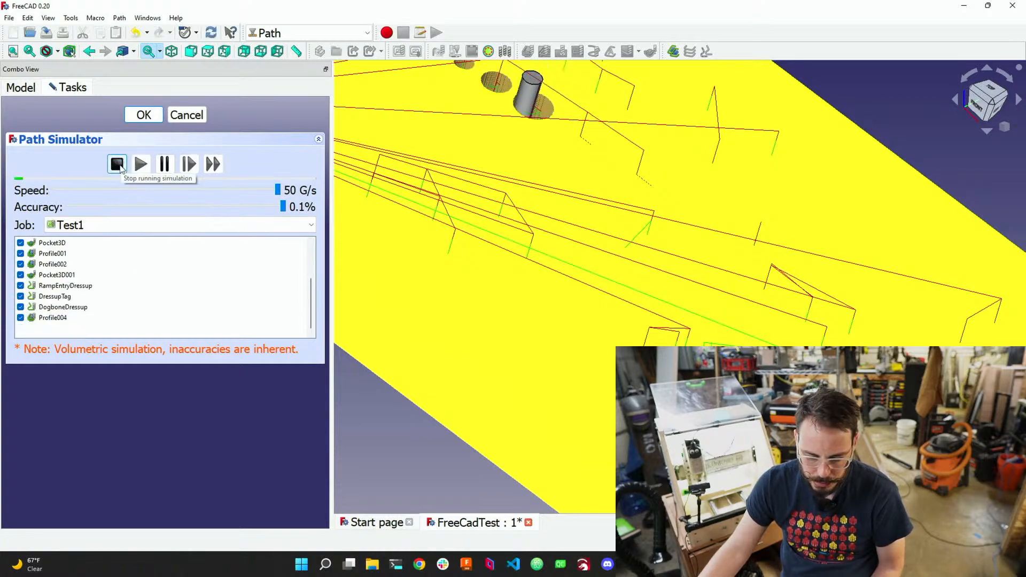
pyautogui.scroll(3, 579, 252)
pyautogui.scroll(-2, 577, 268)
pyautogui.scroll(-5, 576, 276)
pyautogui.scroll(3, 508, 140)
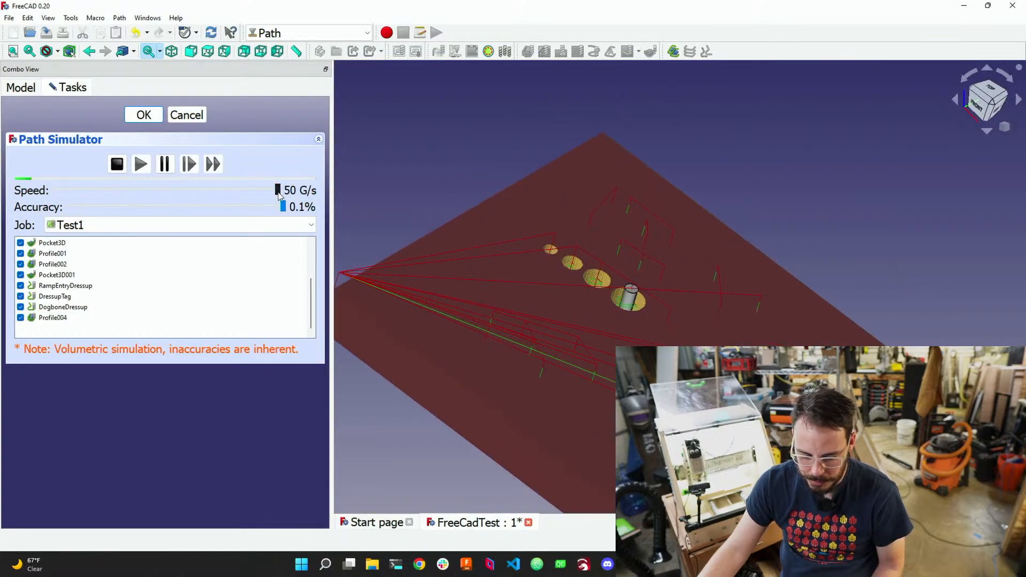
pyautogui.click(188, 163)
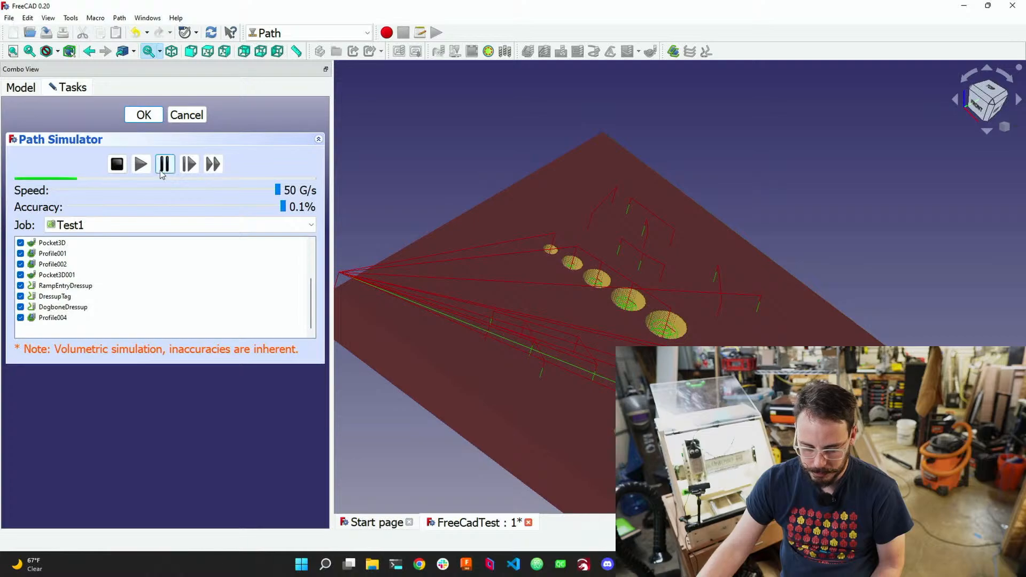
pyautogui.click(117, 165)
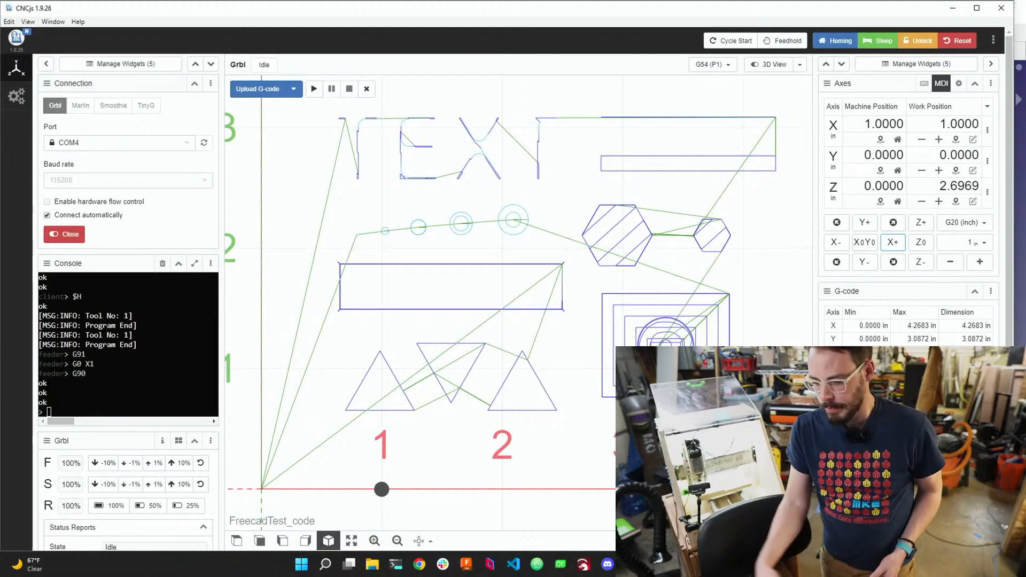
# Examine the FreecadTest_code toolpath and tool position from above and in the 3D view
pyautogui.scroll(-5, 477, 248)
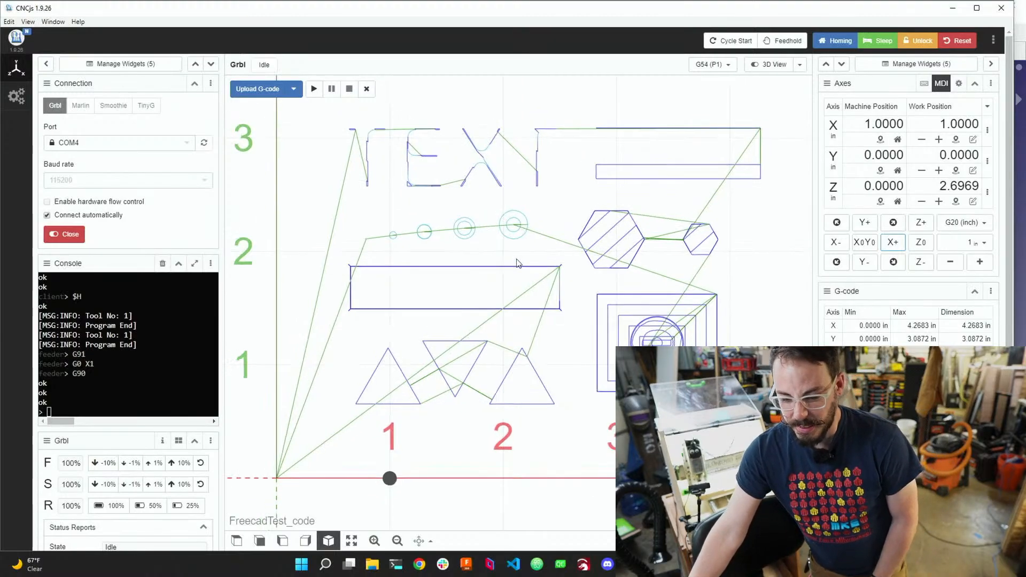
pyautogui.scroll(-2, 476, 255)
pyautogui.scroll(1, 536, 334)
pyautogui.scroll(-1, 568, 348)
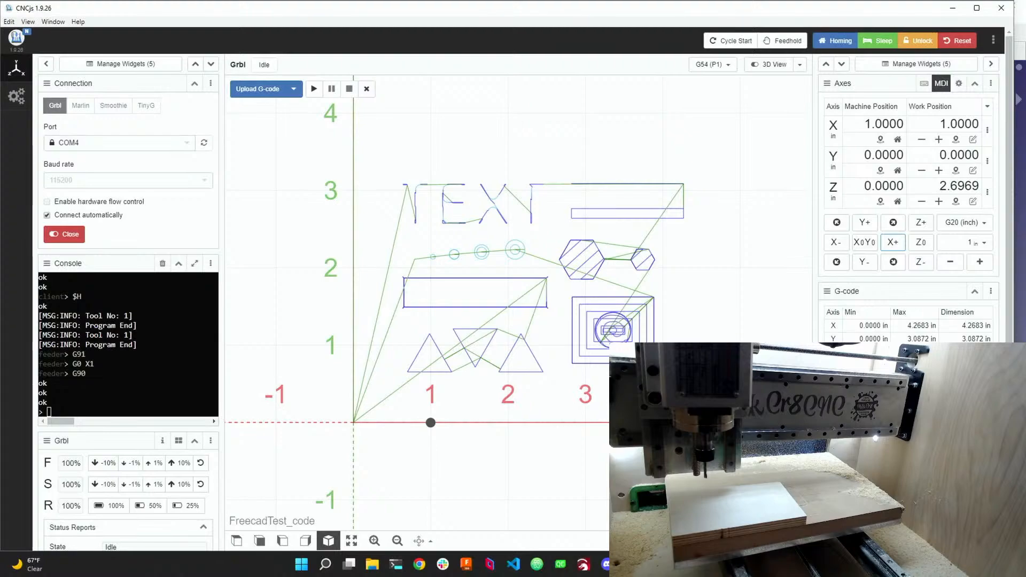
pyautogui.scroll(-3, 362, 299)
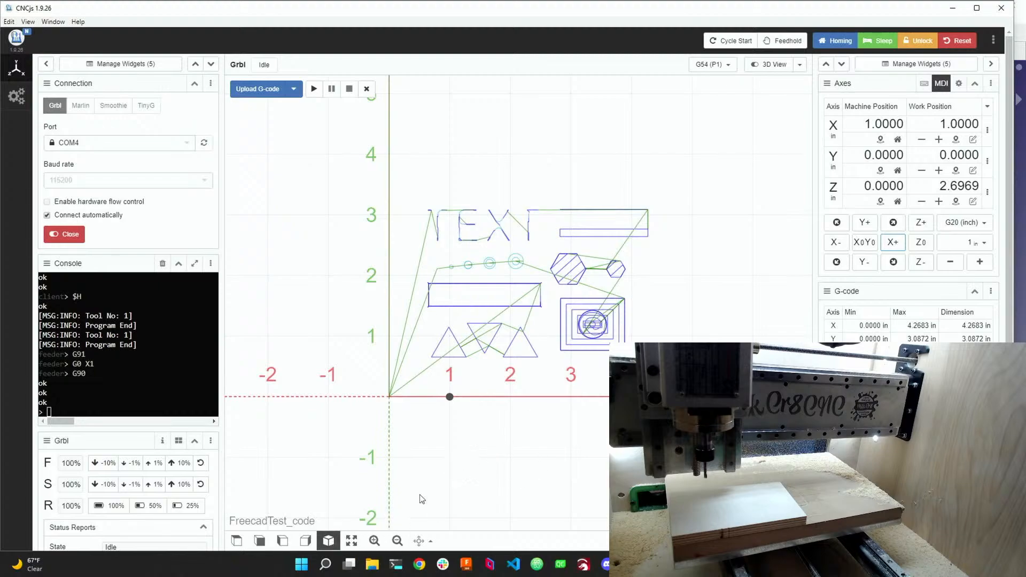
pyautogui.click(328, 542)
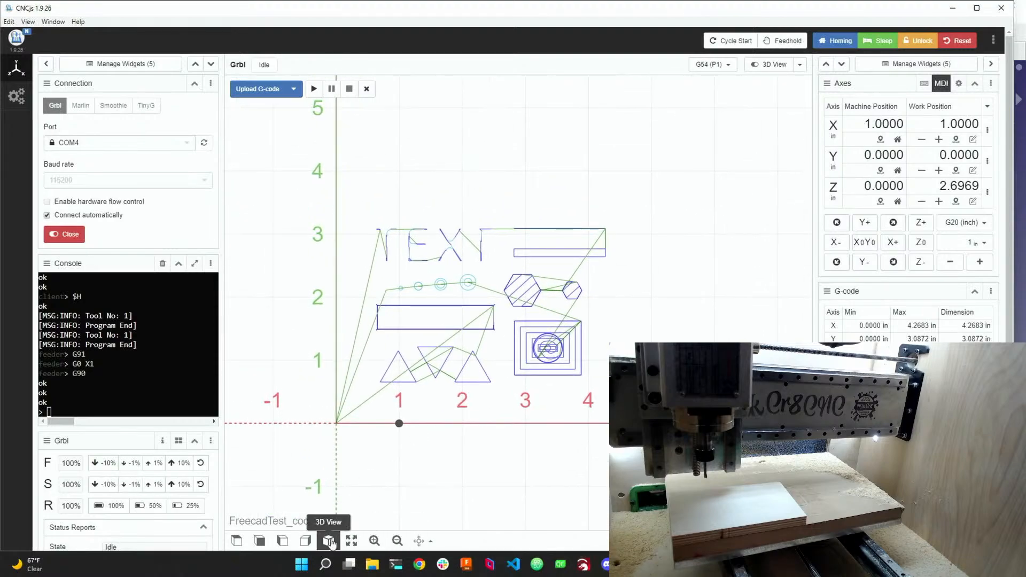
pyautogui.click(239, 541)
pyautogui.scroll(-1, 342, 462)
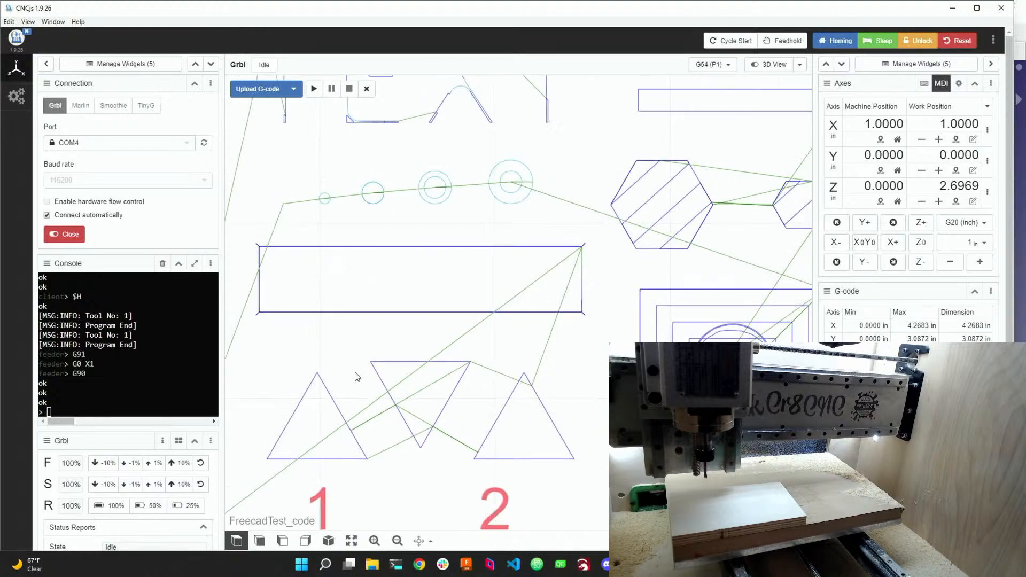
pyautogui.click(328, 541)
pyautogui.scroll(-4, 446, 351)
pyautogui.scroll(-3, 447, 351)
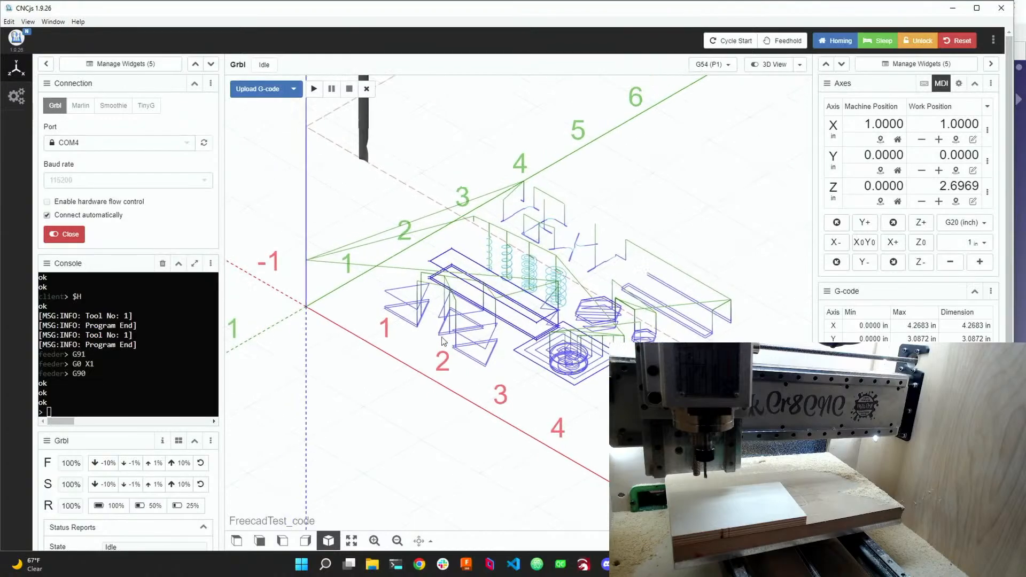
pyautogui.scroll(-3, 474, 289)
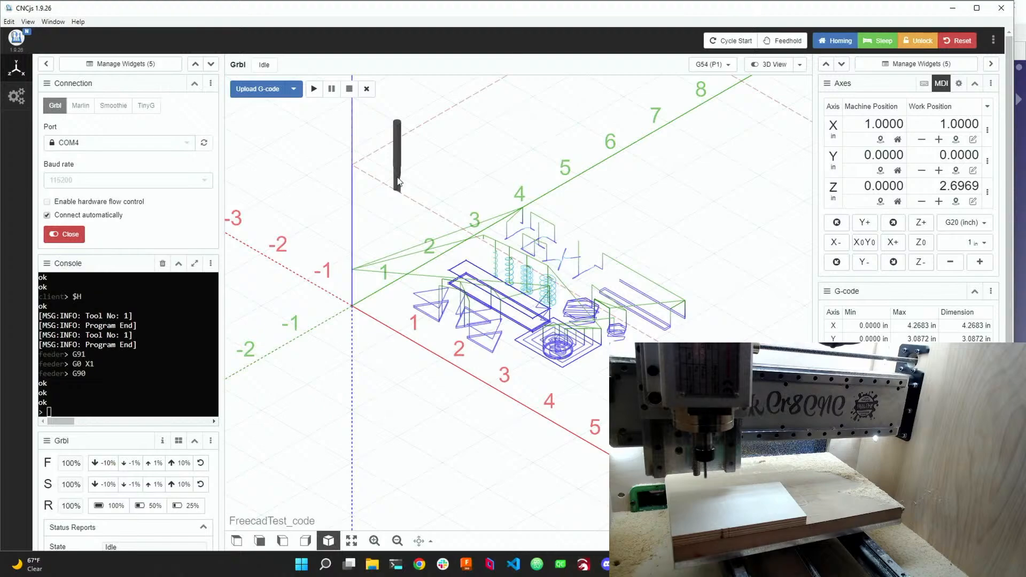
# Run the FreecadTest_code program on the machine, resuming past the unsupported G99 command, and stop it once it has finished
pyautogui.click(308, 95)
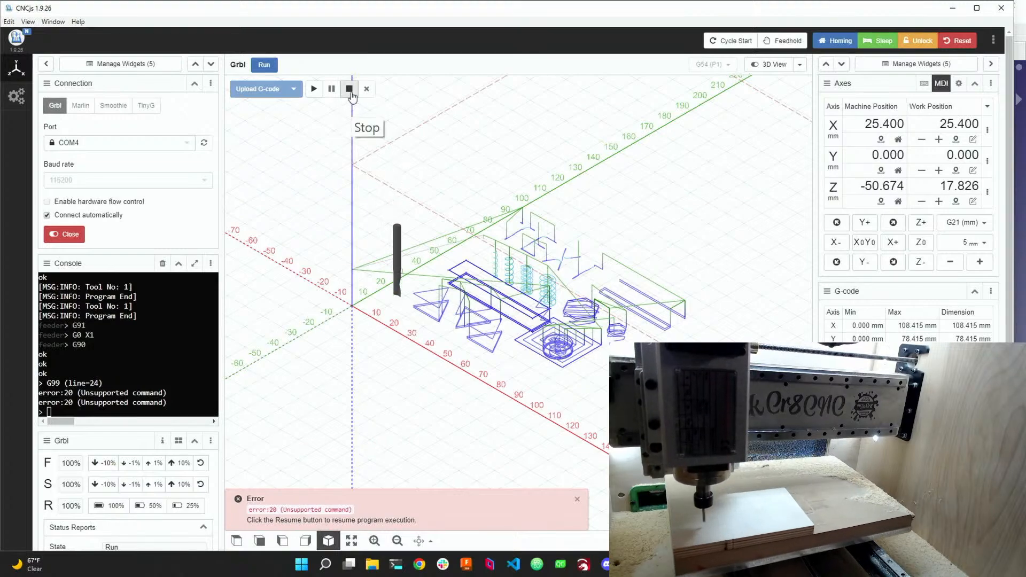
pyautogui.click(350, 90)
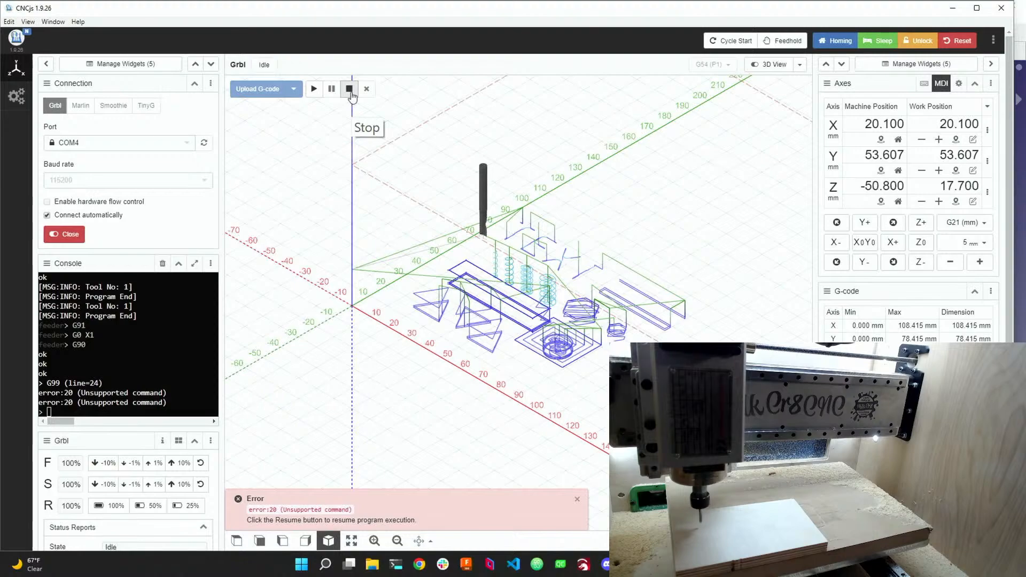
pyautogui.click(314, 89)
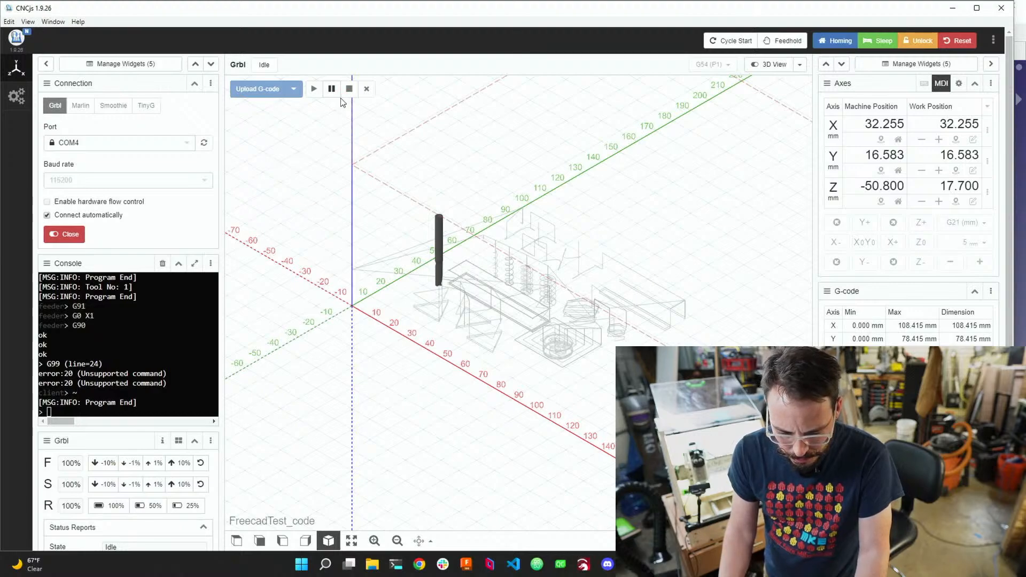
pyautogui.click(333, 88)
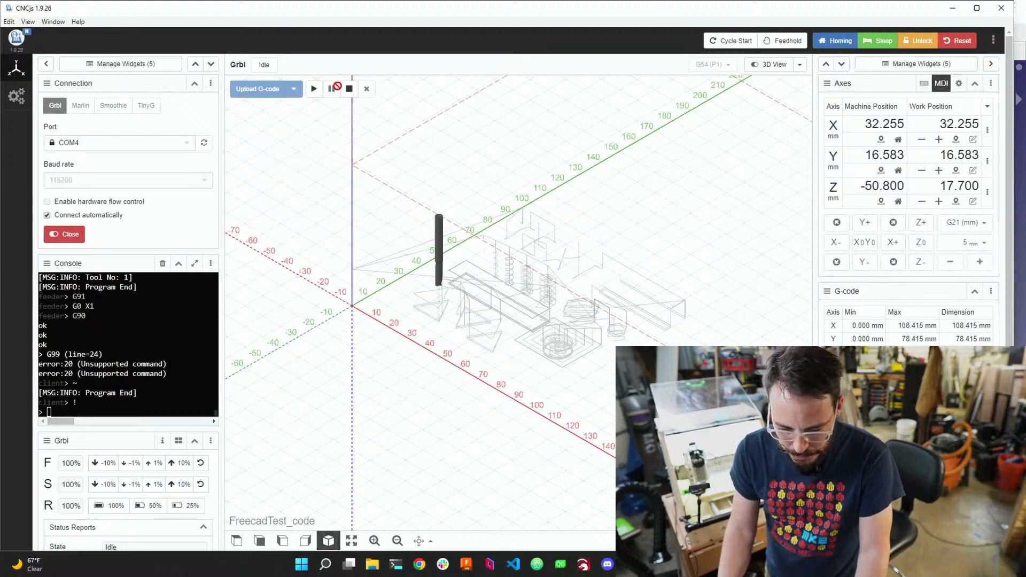
pyautogui.click(352, 90)
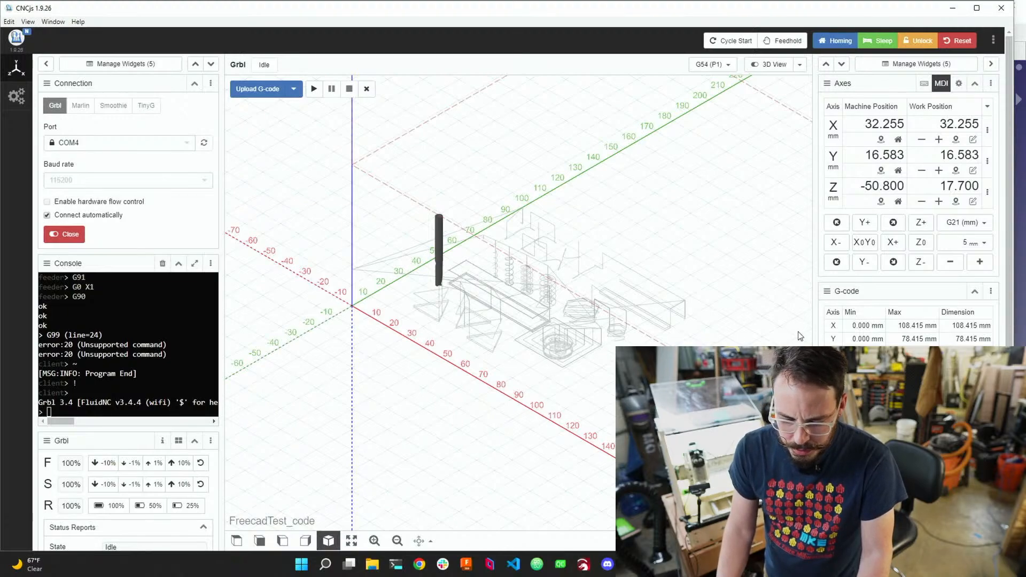
# Raise the Z axis away from the workpiece with repeated 5 mm jogs
pyautogui.click(918, 225)
pyautogui.click(919, 224)
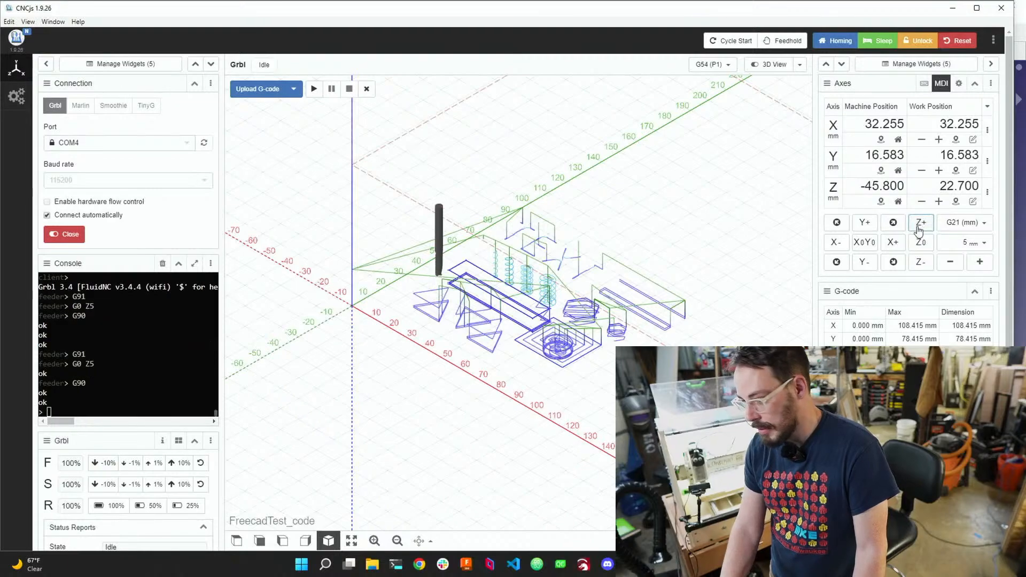
pyautogui.click(918, 225)
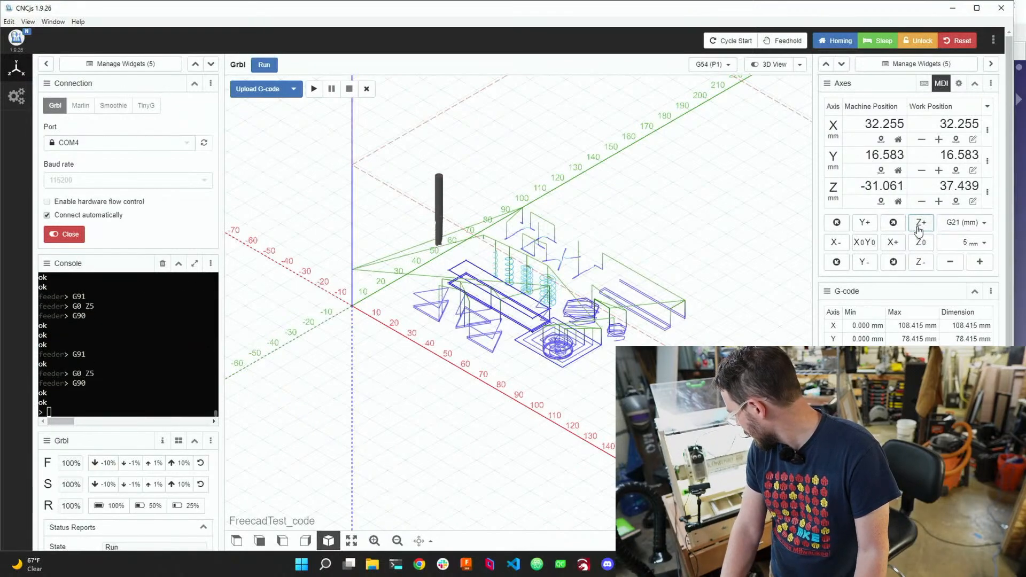
pyautogui.click(918, 225)
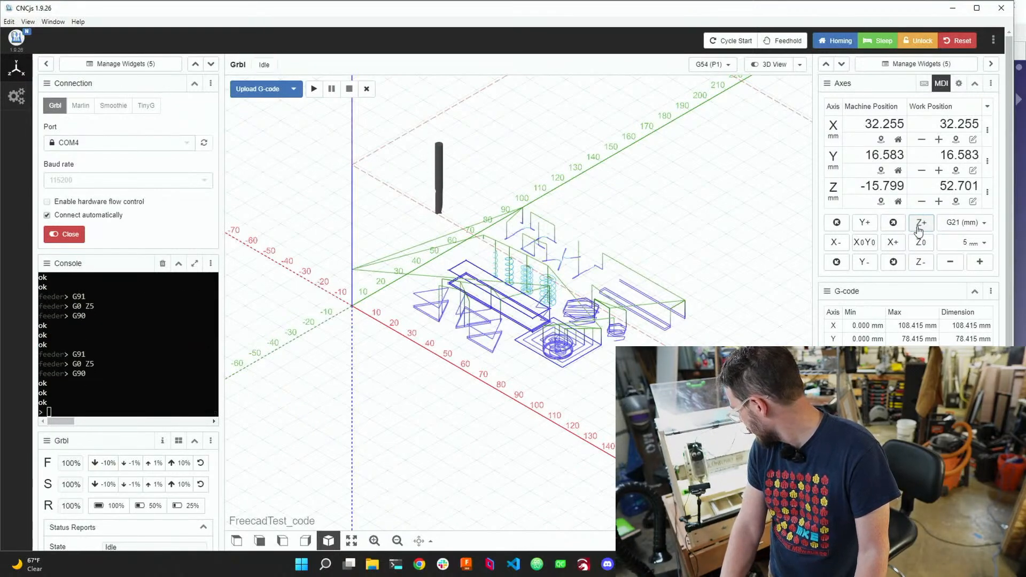
pyautogui.click(918, 227)
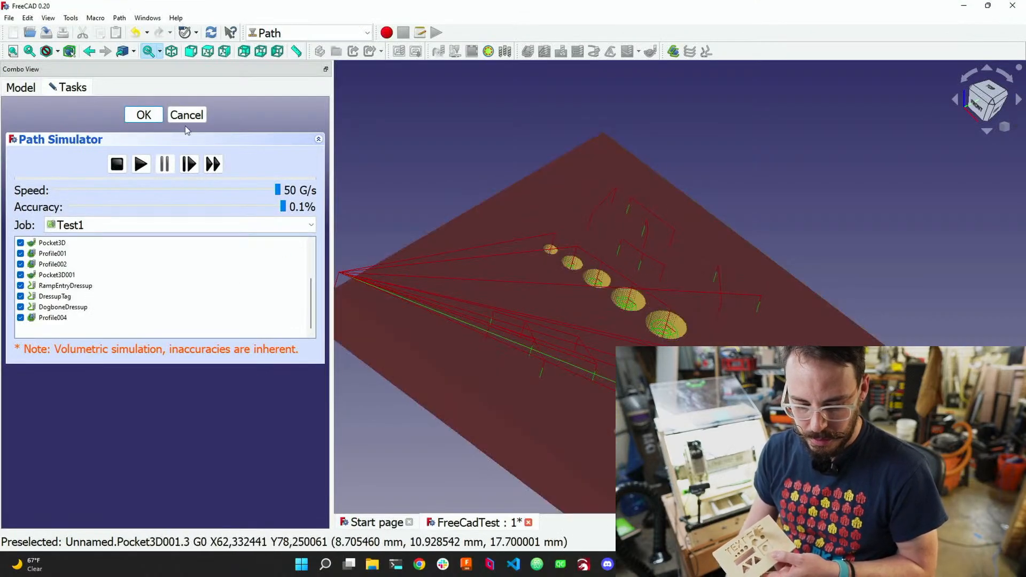
# Close the Path Simulator without keeping its result and review the Adaptive operation's settings down to Stock to Leave and Finishing Profile
pyautogui.click(187, 115)
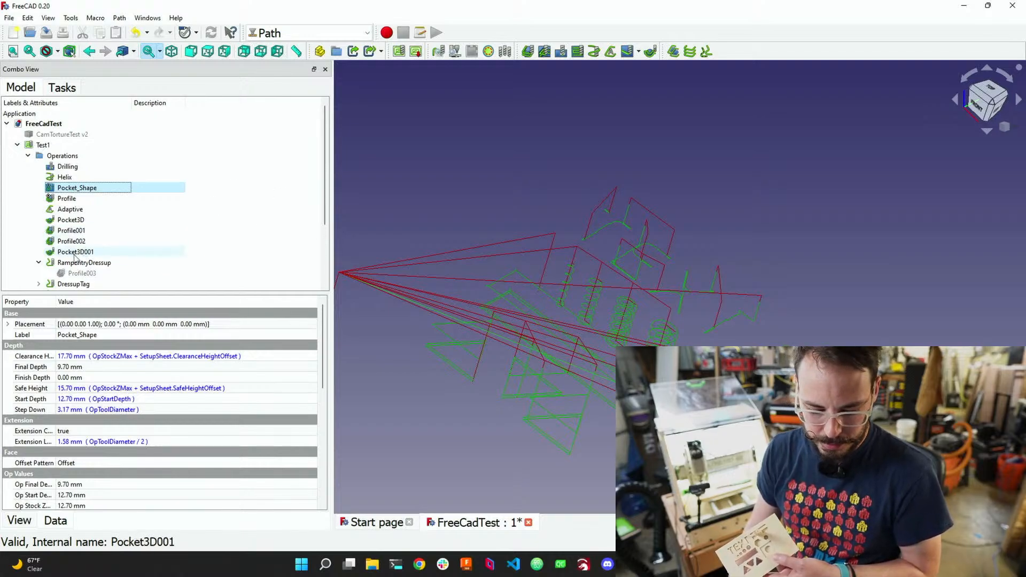
pyautogui.doubleClick(129, 210)
pyautogui.scroll(-3, 132, 276)
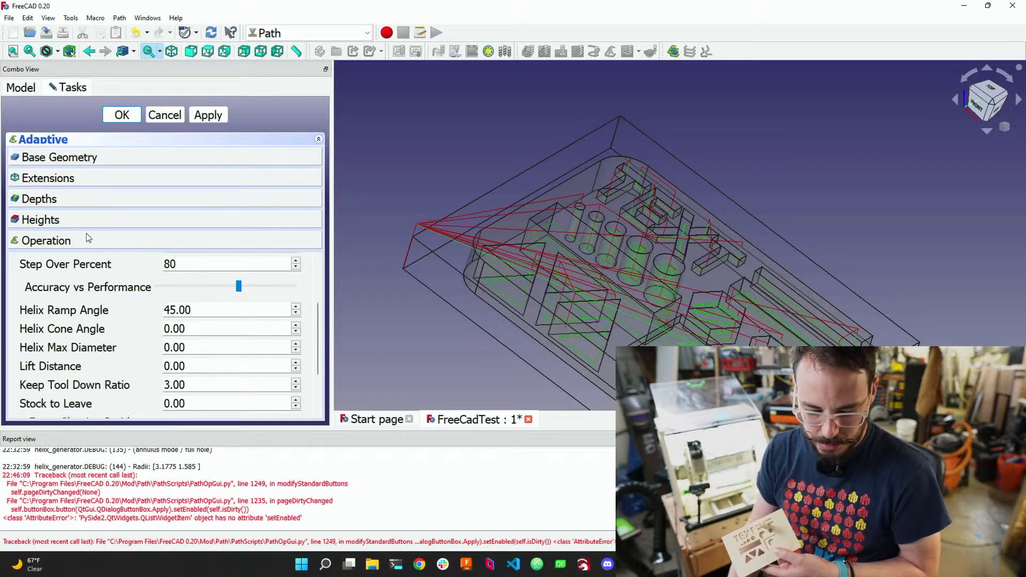
pyautogui.scroll(-2, 106, 309)
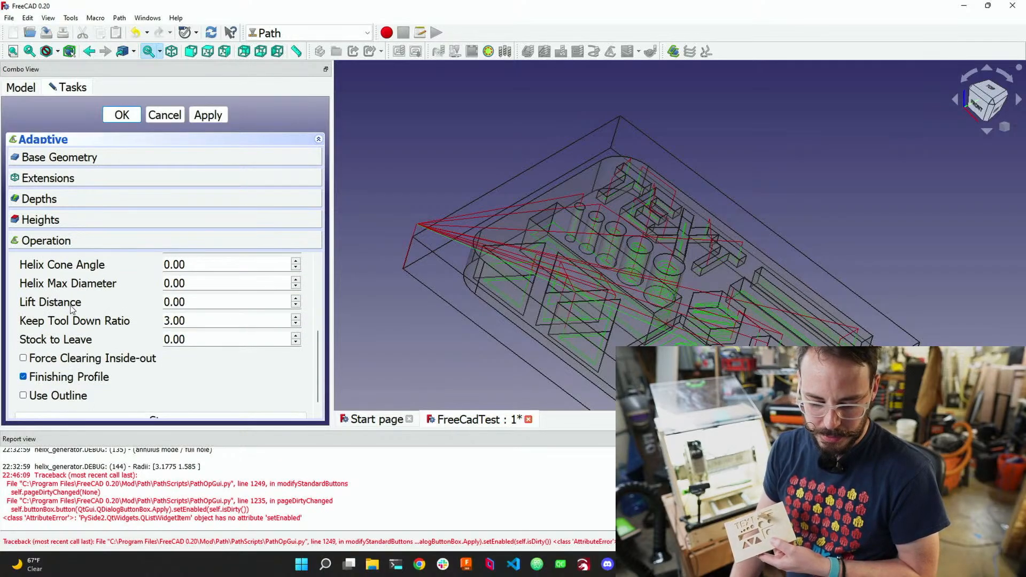